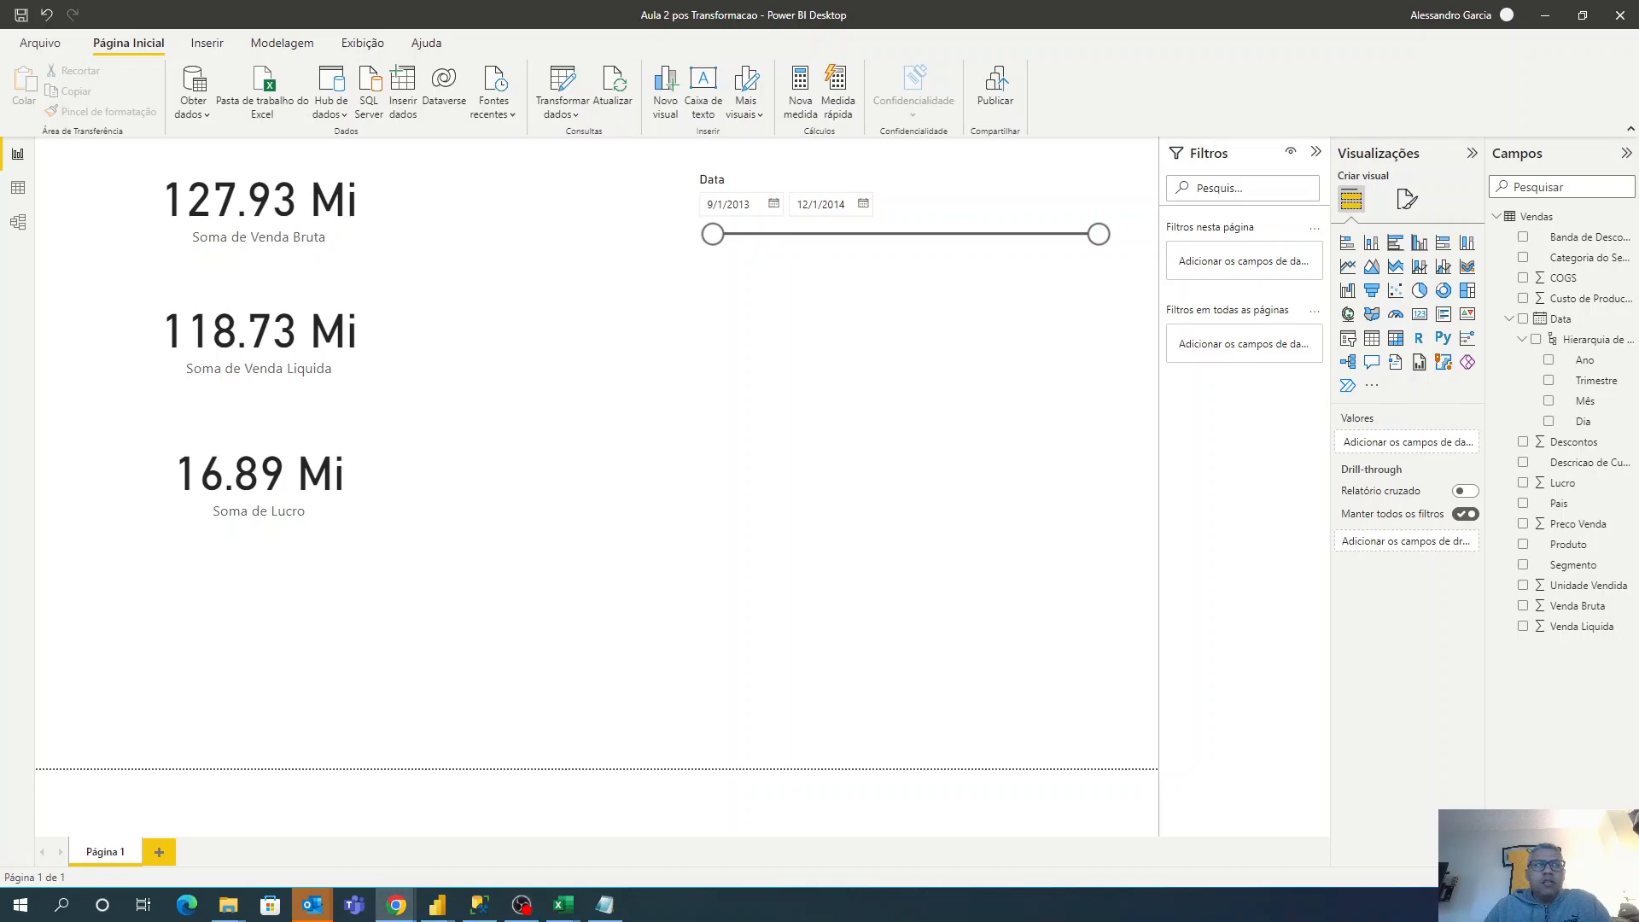
Review the star schema diagram in Chrome, move its window off the screen, and inspect the Vendas table's rows in Power BI.
{"action": "left_click", "coordinate": [396, 905]}
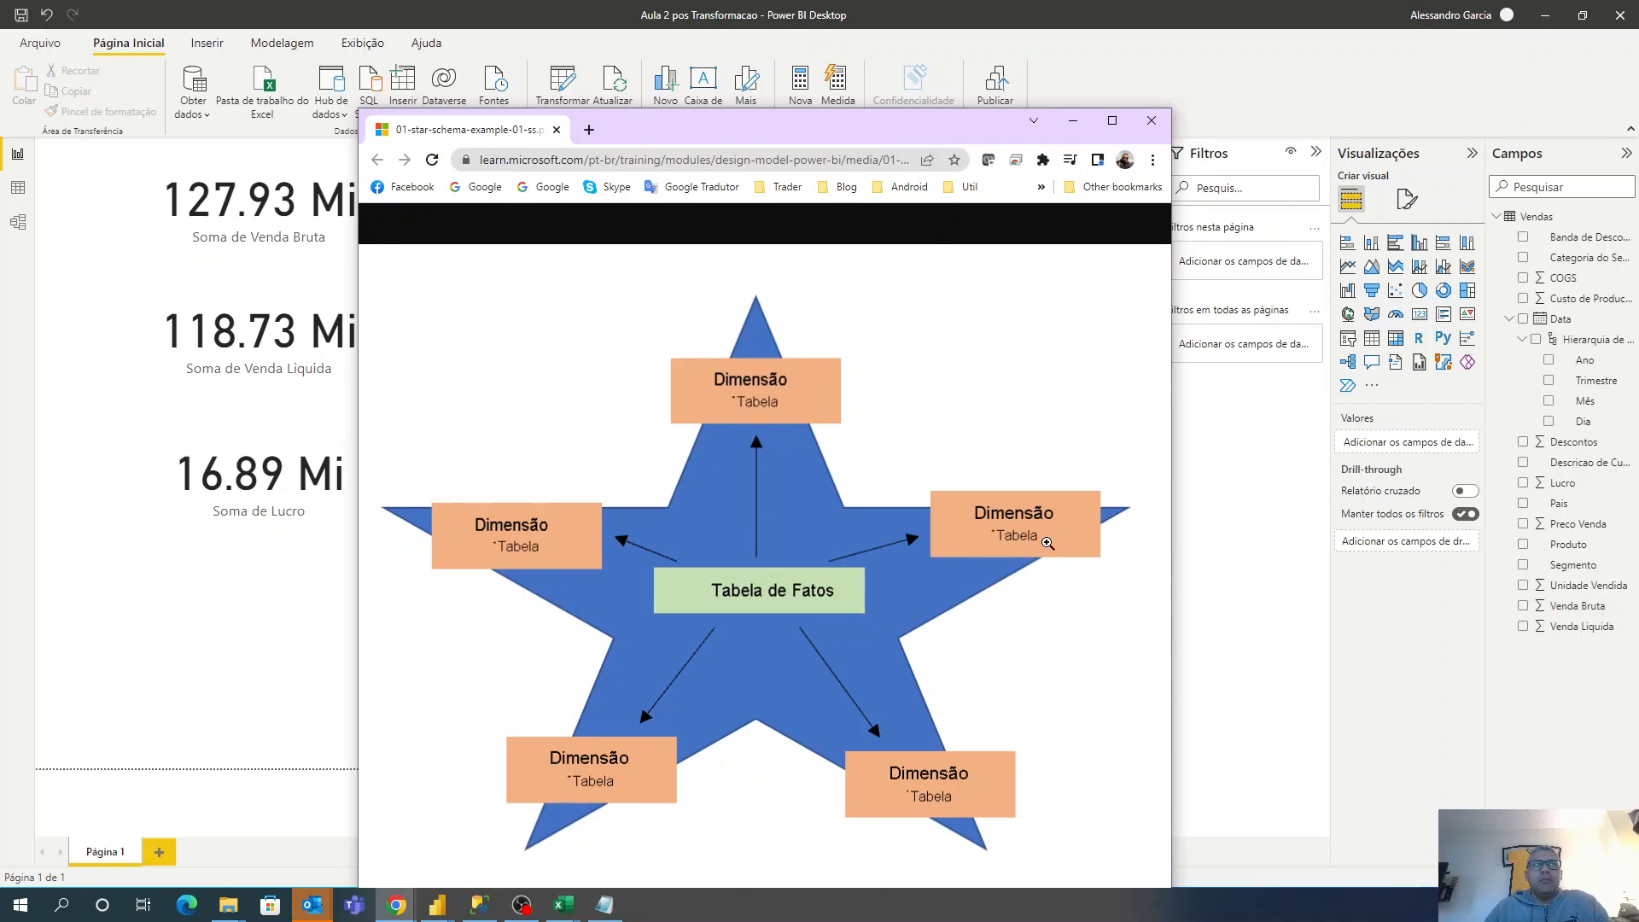
{"action": "left_click_drag", "start_coordinate": [867, 126], "coordinate": [1638, 145]}
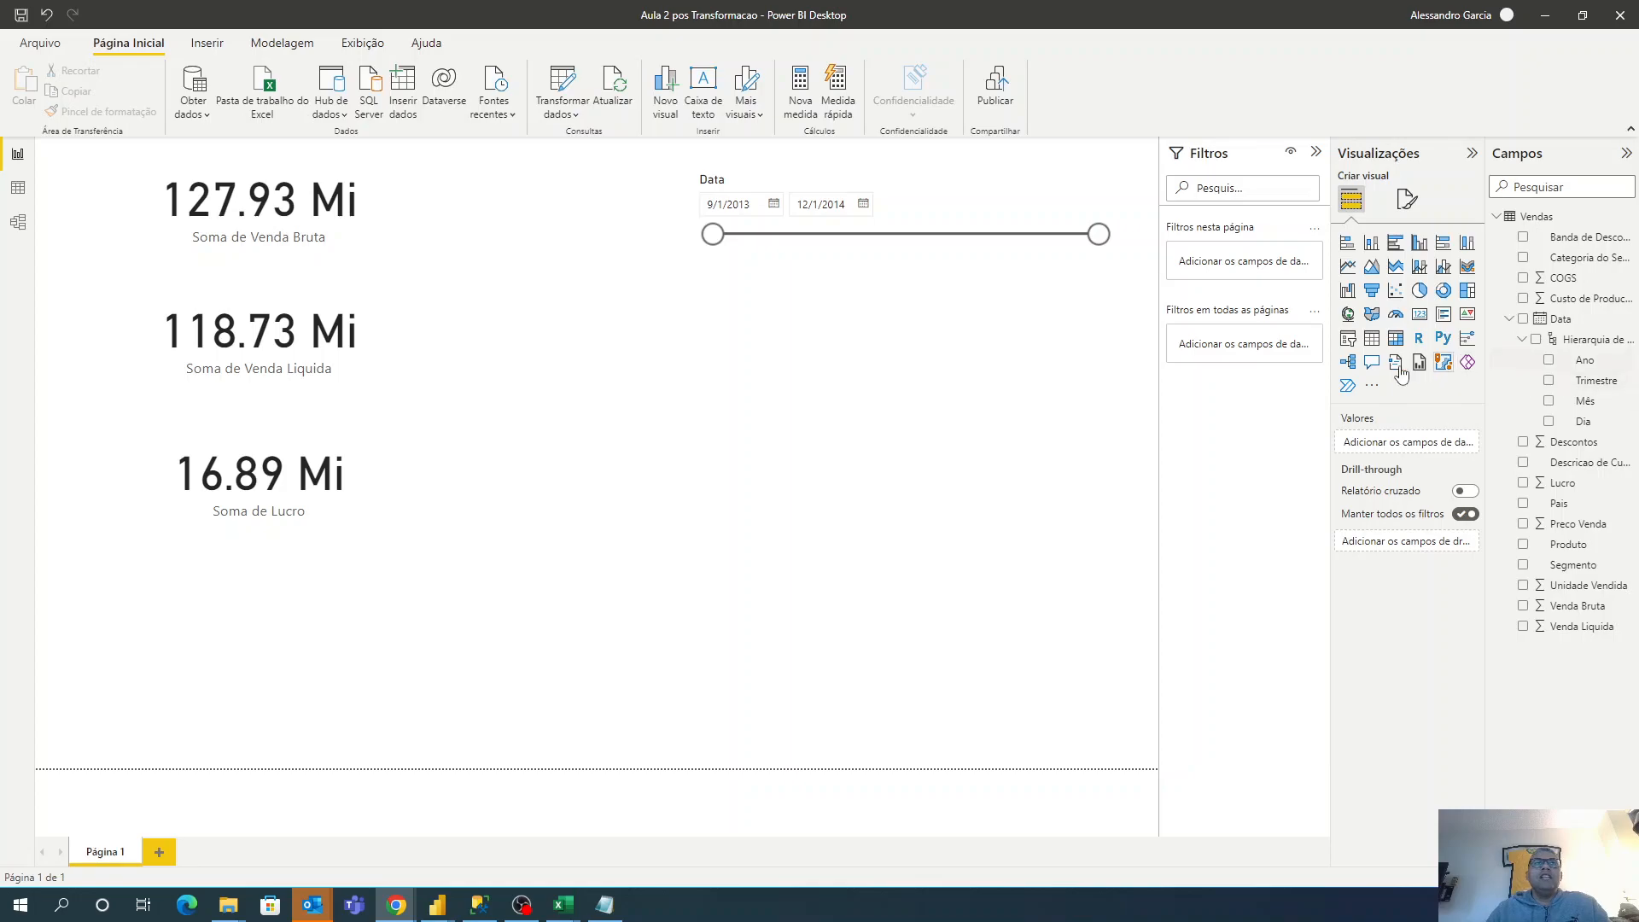
{"action": "left_click", "coordinate": [18, 188]}
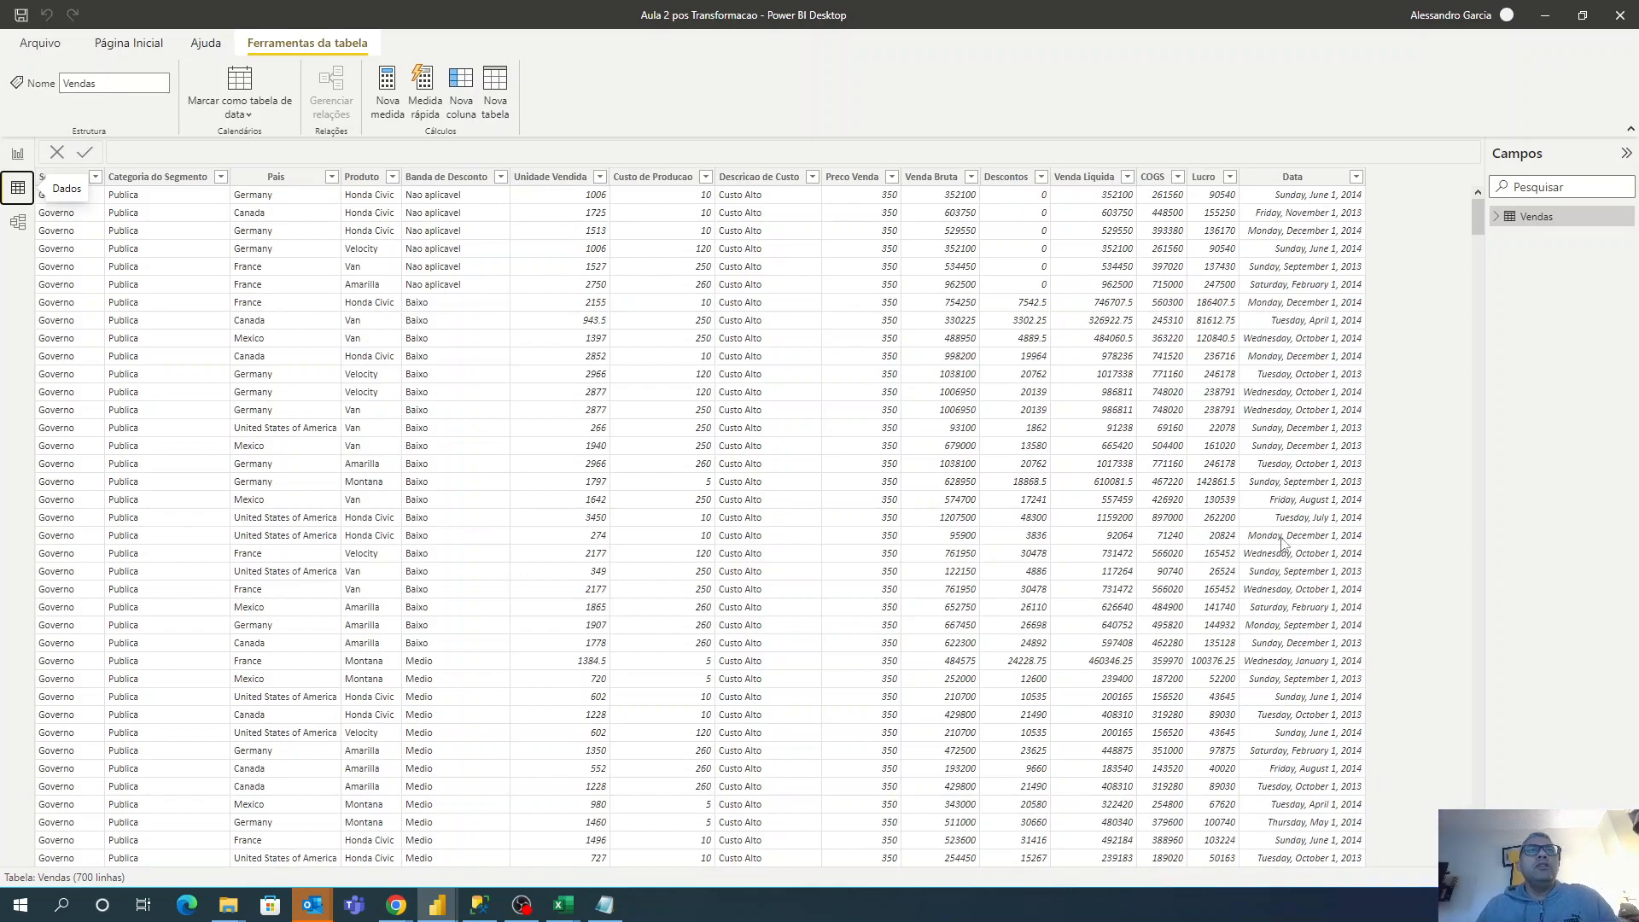
{"action": "left_click", "coordinate": [17, 153]}
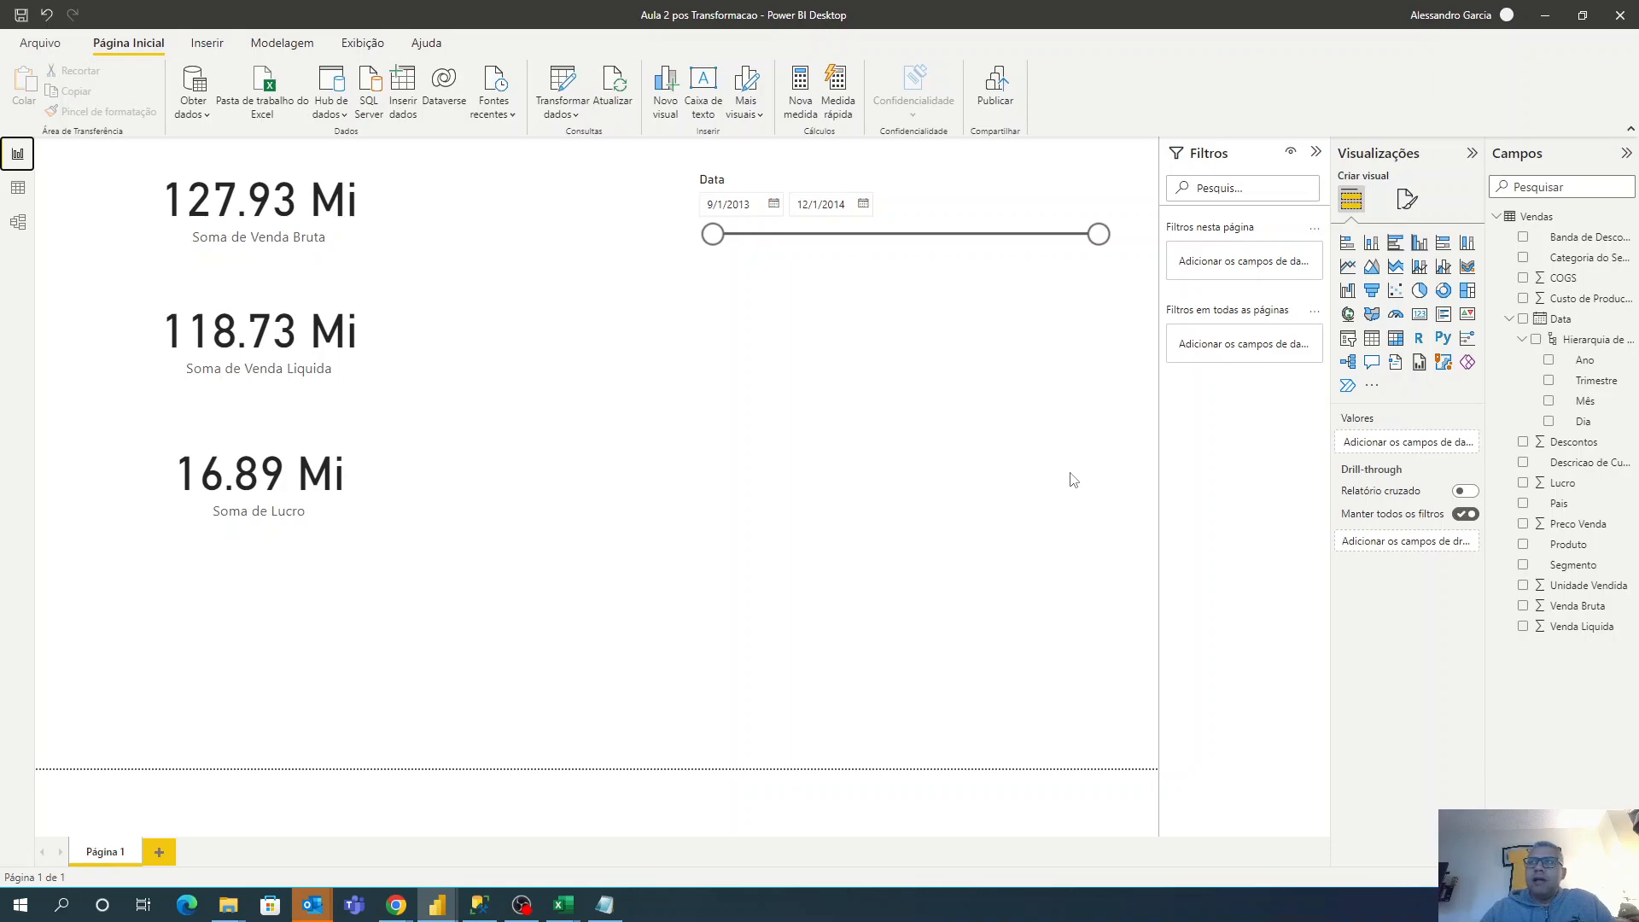
Switch to the Financial Sample workbook in Excel, maximize it, and compare Sheet2's date columns with the Vendas fields in Power BI.
{"action": "key", "text": "alt+Tab"}
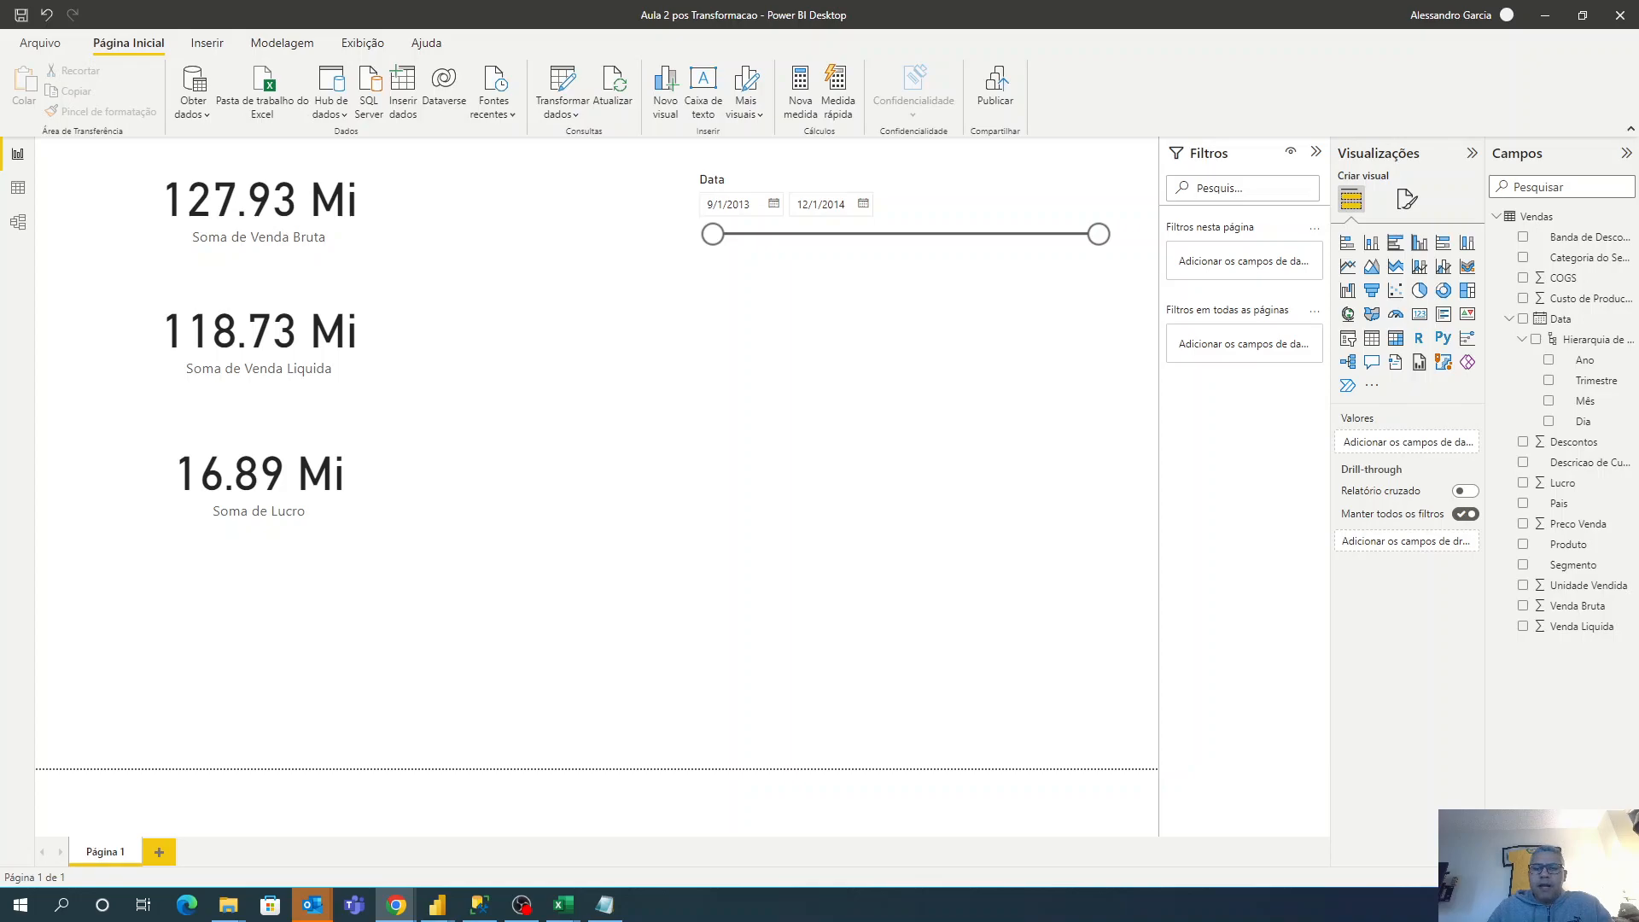
{"action": "key", "text": "alt+Tab"}
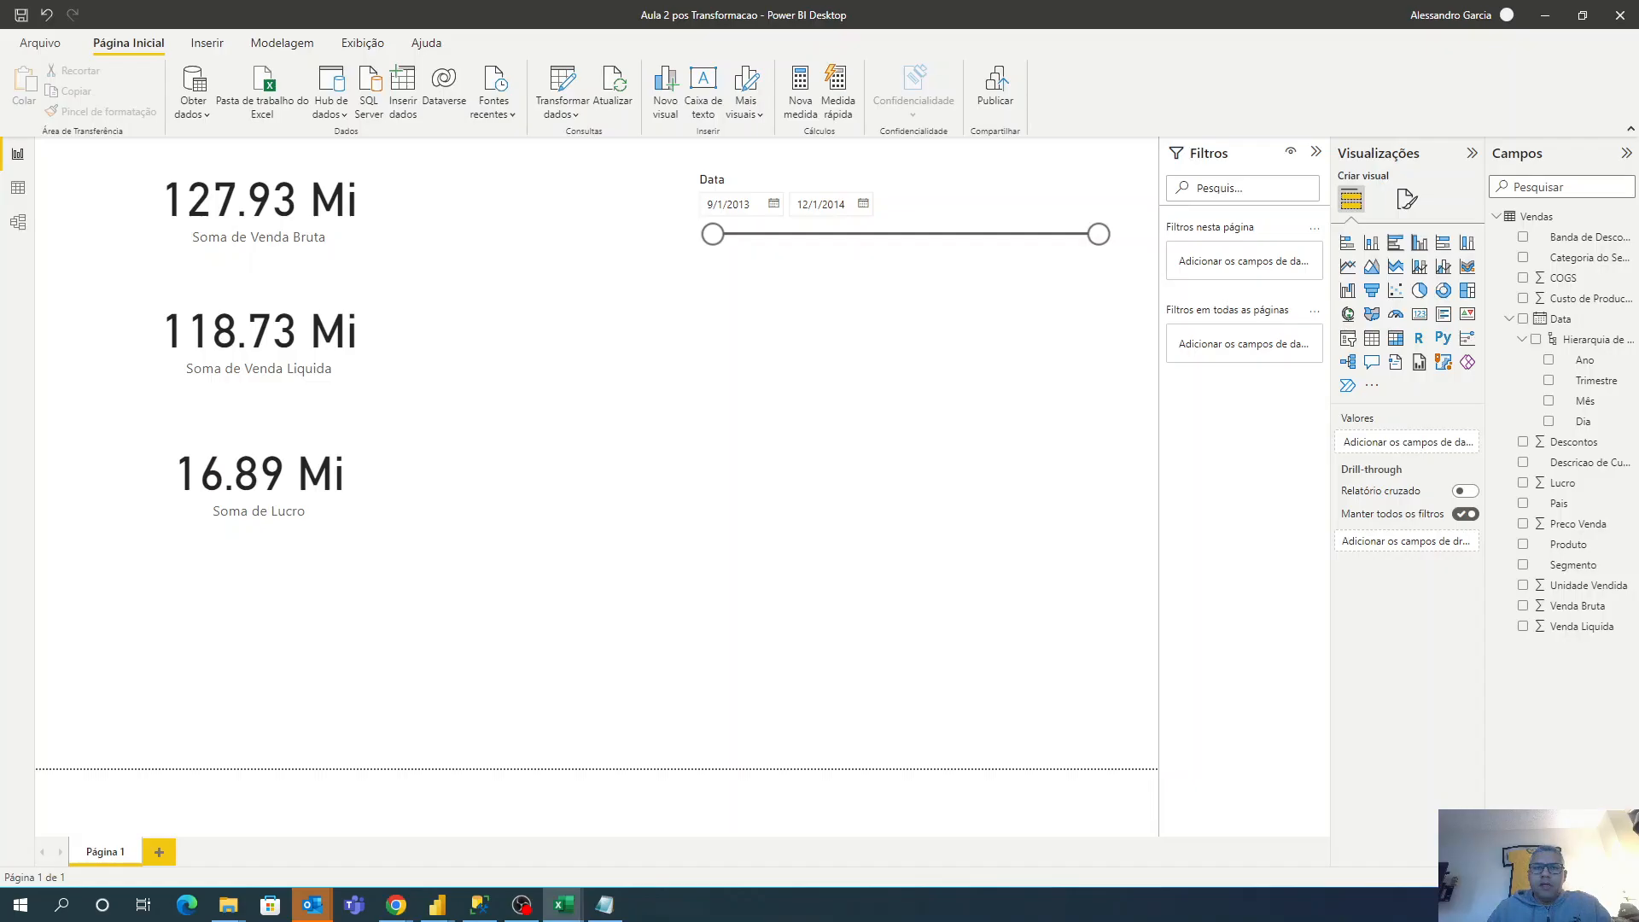
{"action": "key", "text": "alt+Tab"}
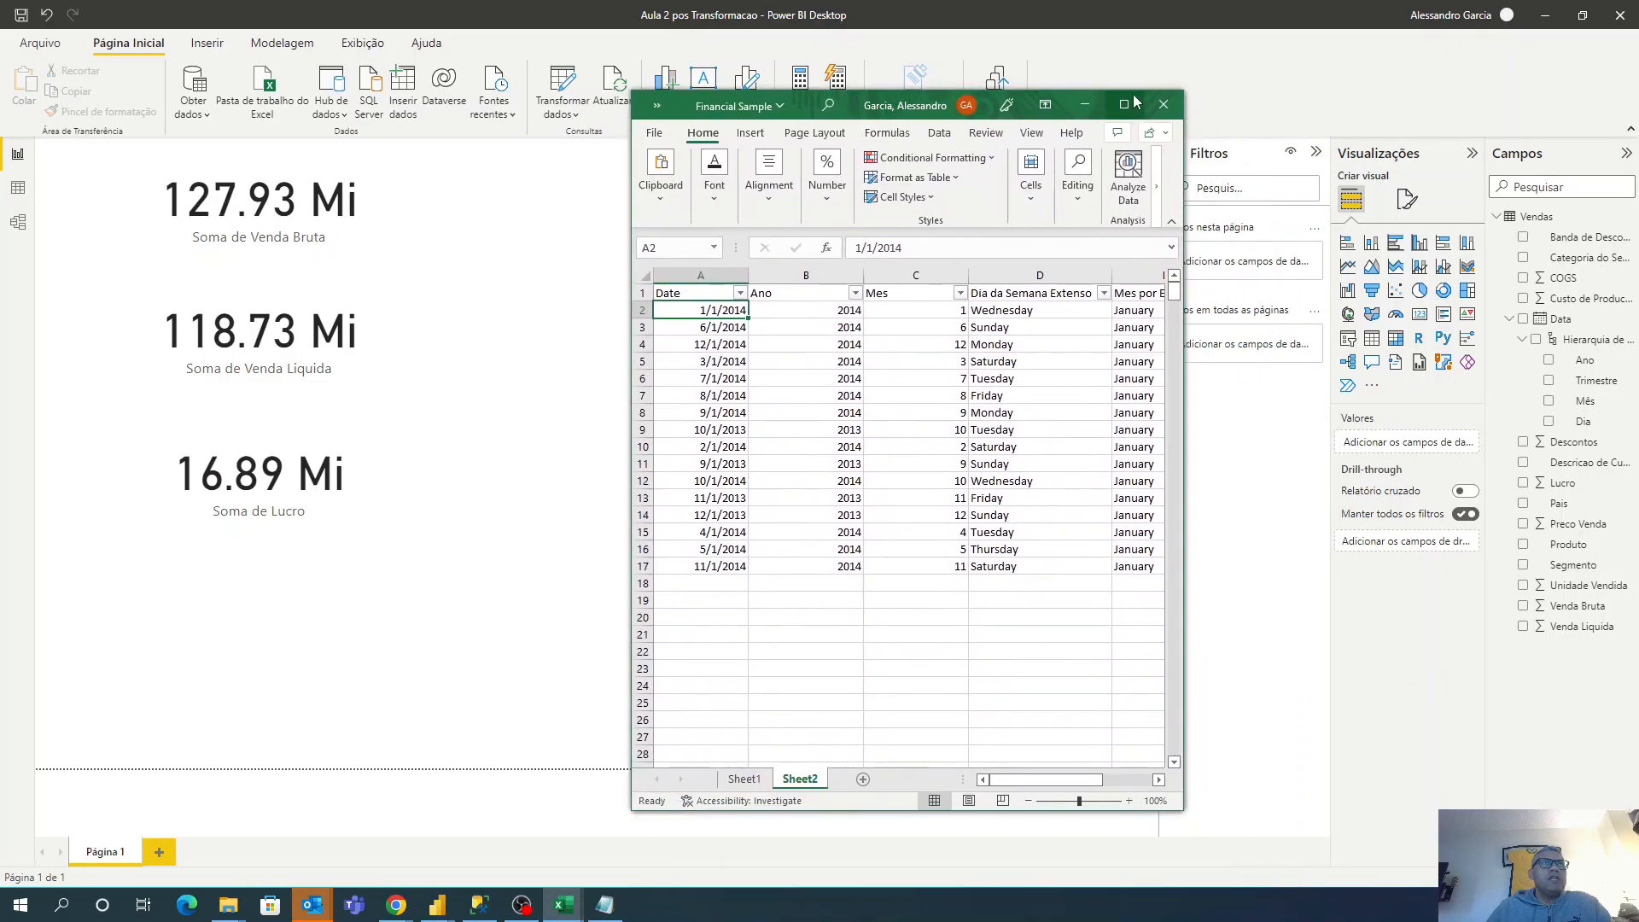
{"action": "key", "text": "super+Up"}
{"action": "left_click", "coordinate": [437, 904]}
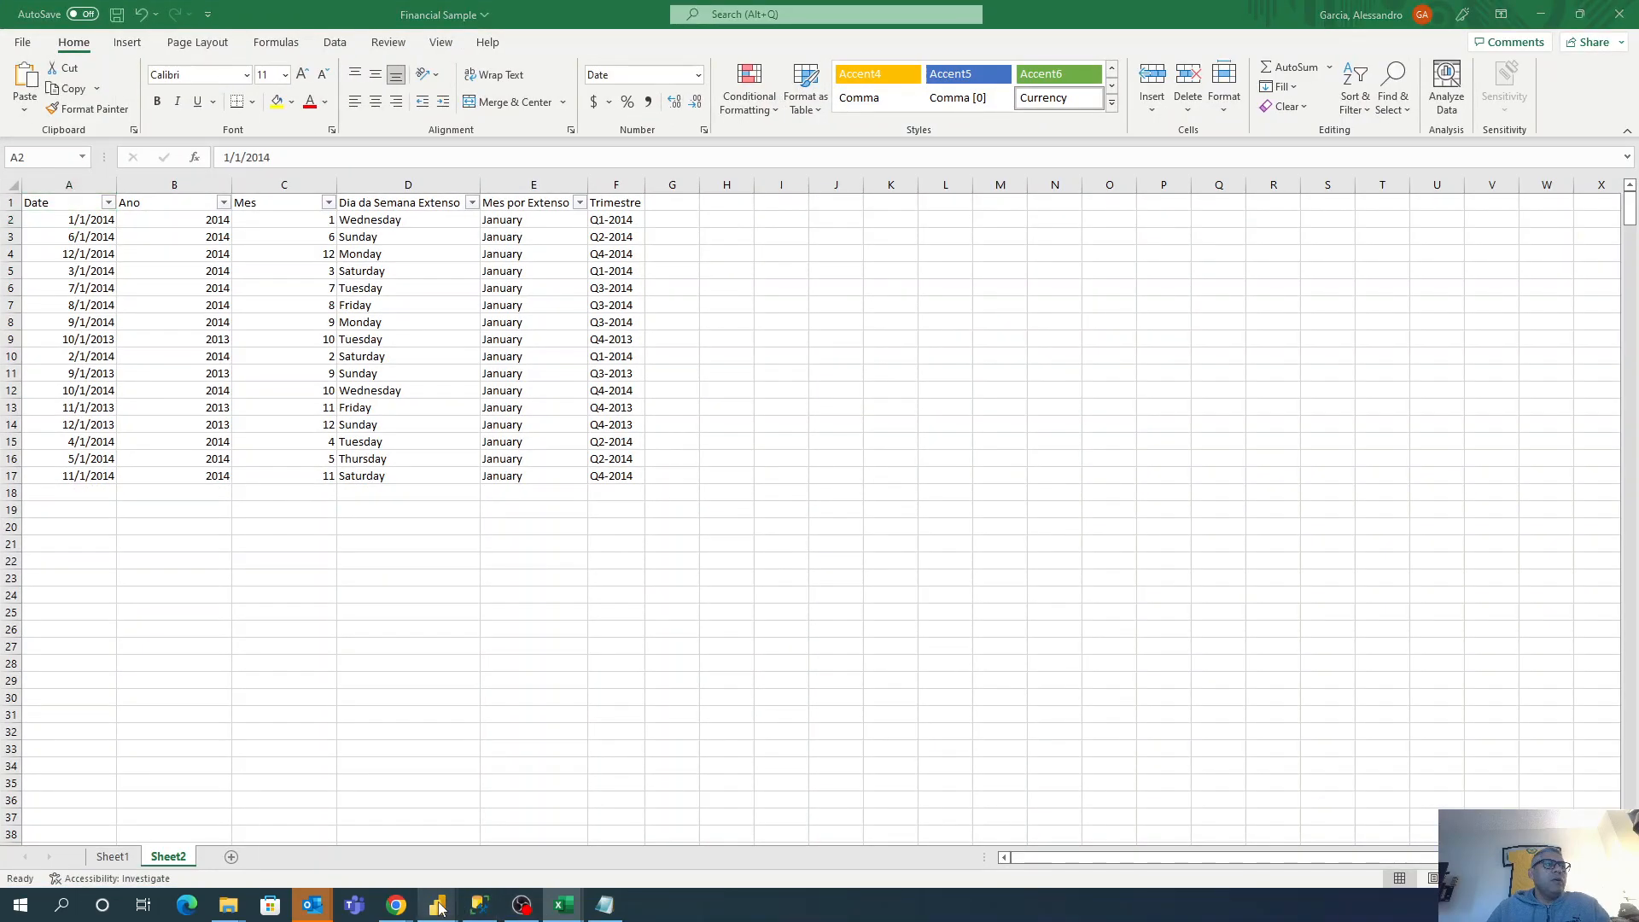
{"action": "left_click", "coordinate": [512, 836]}
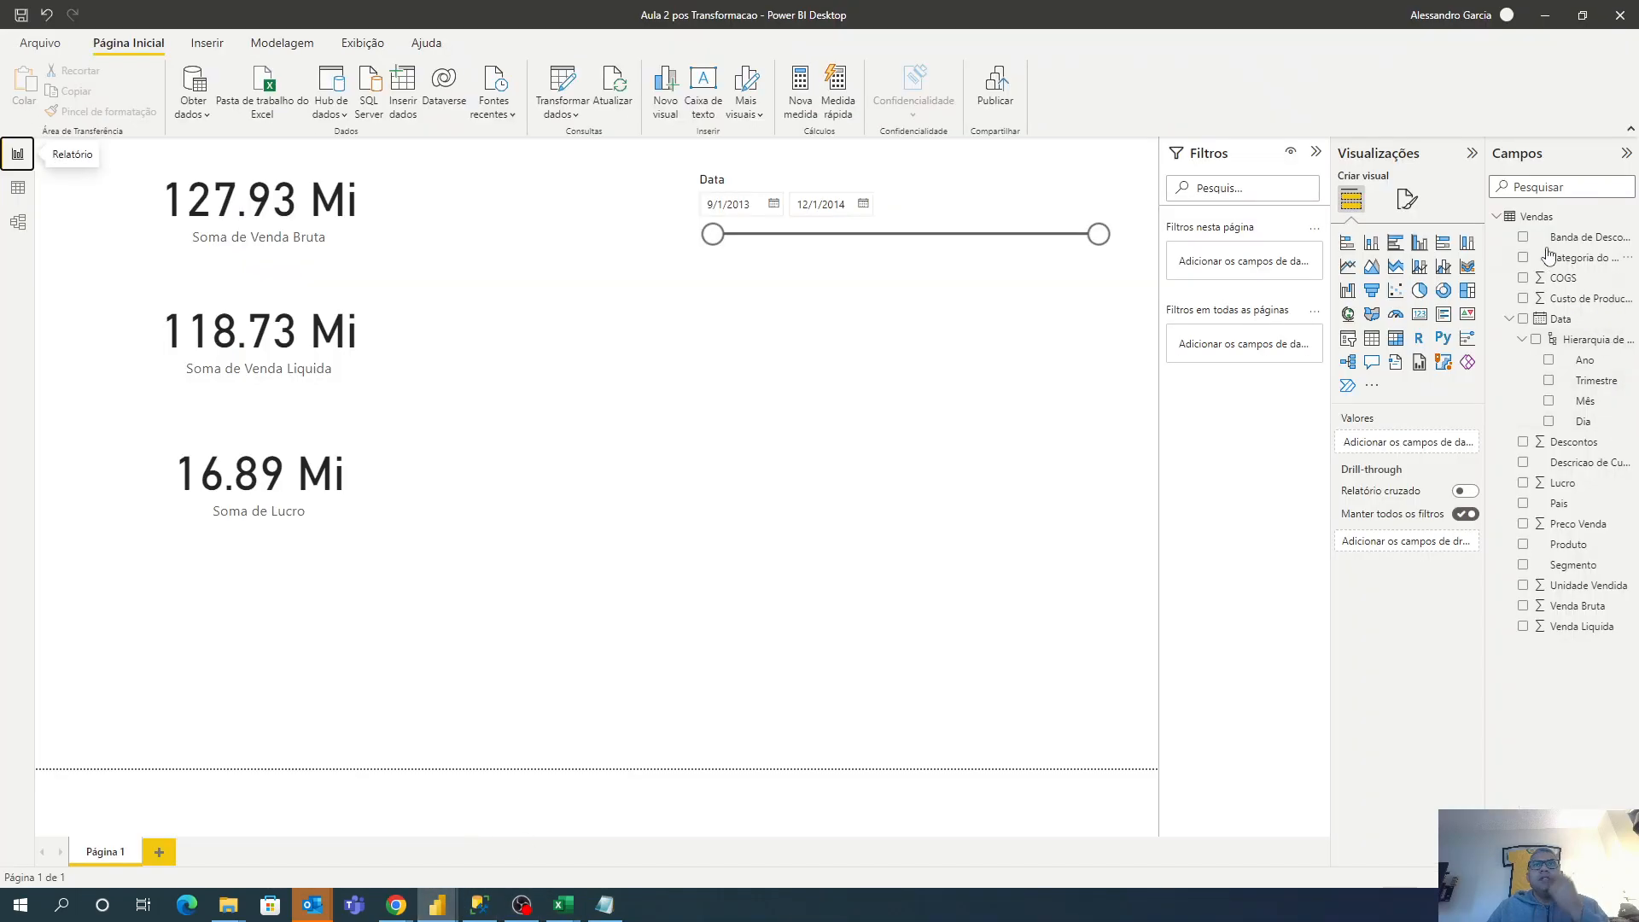
{"action": "mouse_move", "coordinate": [564, 903]}
{"action": "left_click", "coordinate": [480, 832]}
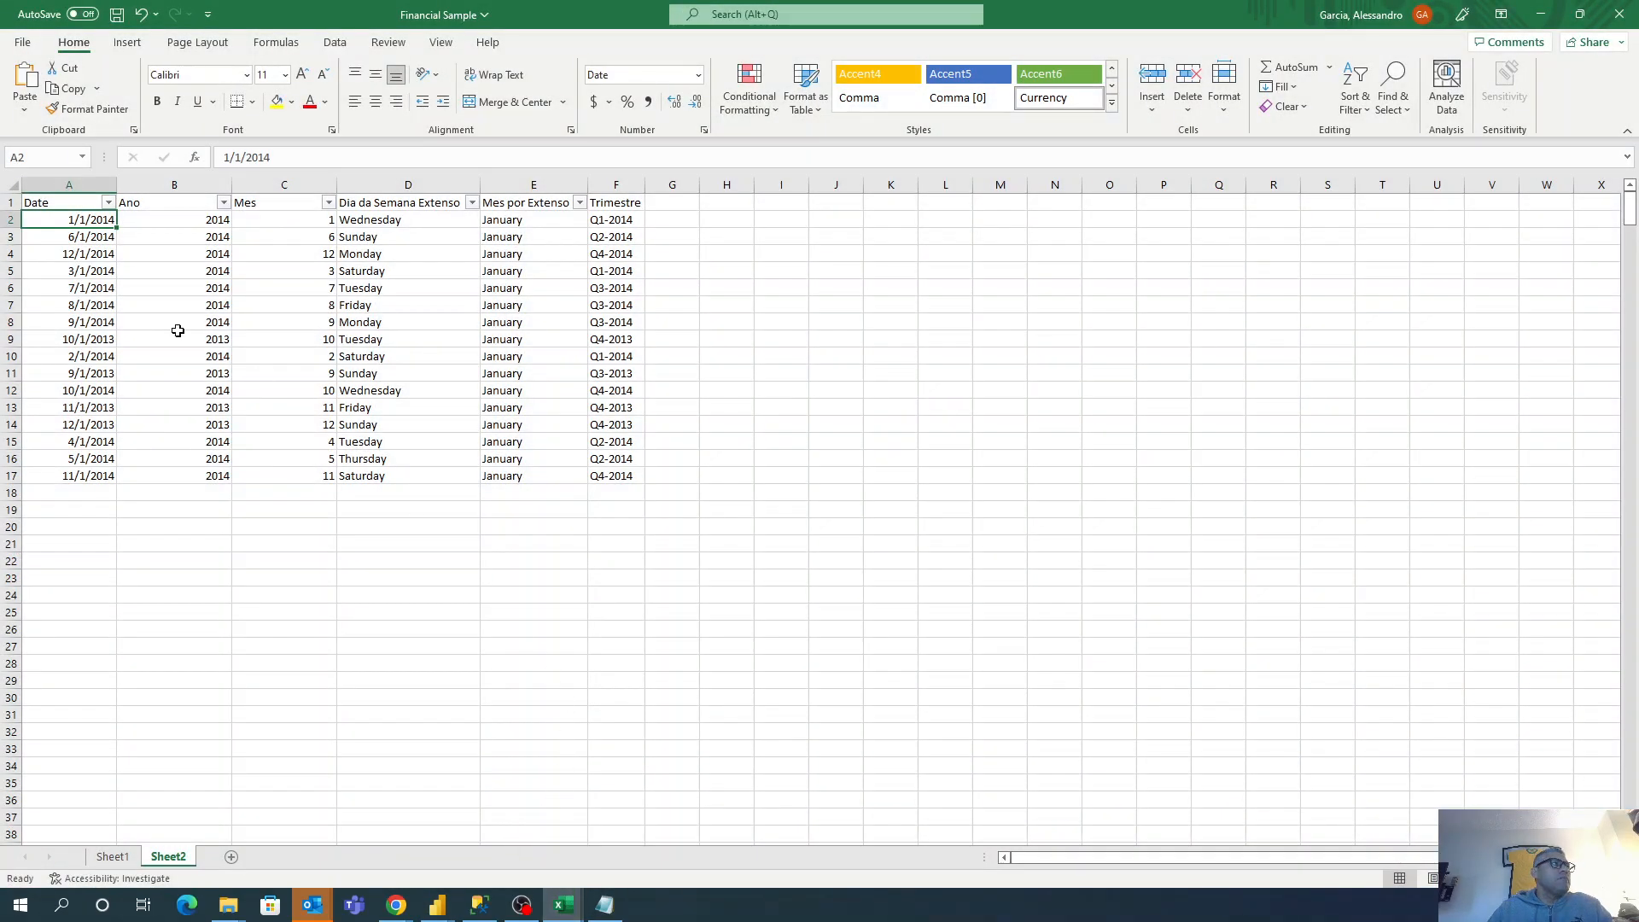
Compare the sales table on Sheet1 with the date table on Sheet2.
{"action": "left_click", "coordinate": [119, 860]}
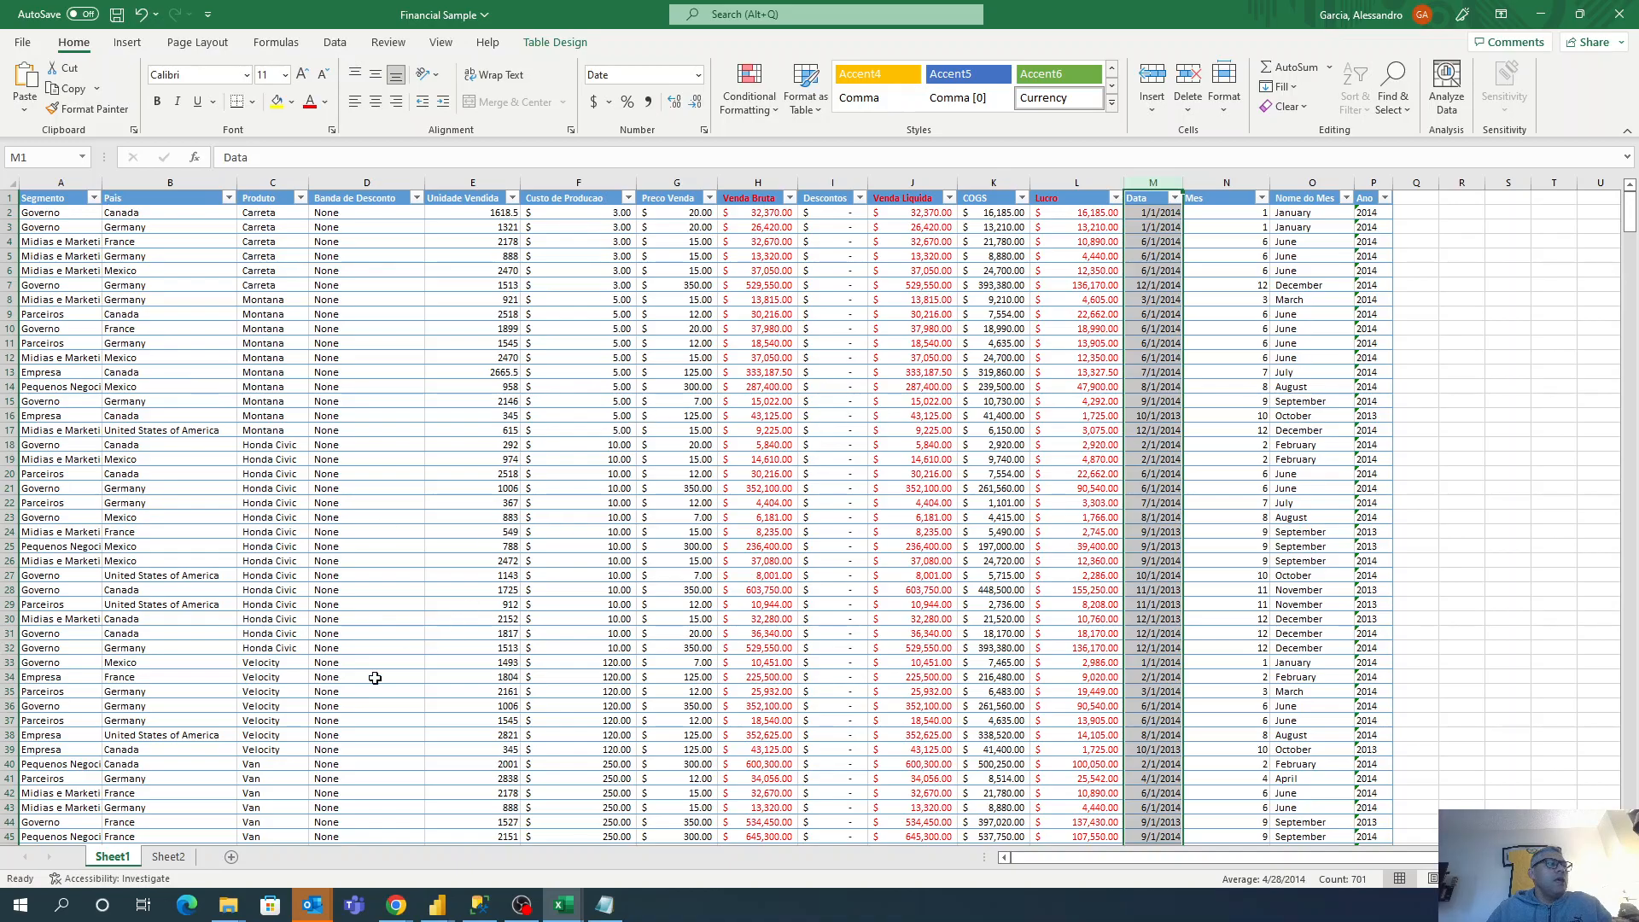
{"action": "left_click", "coordinate": [168, 856]}
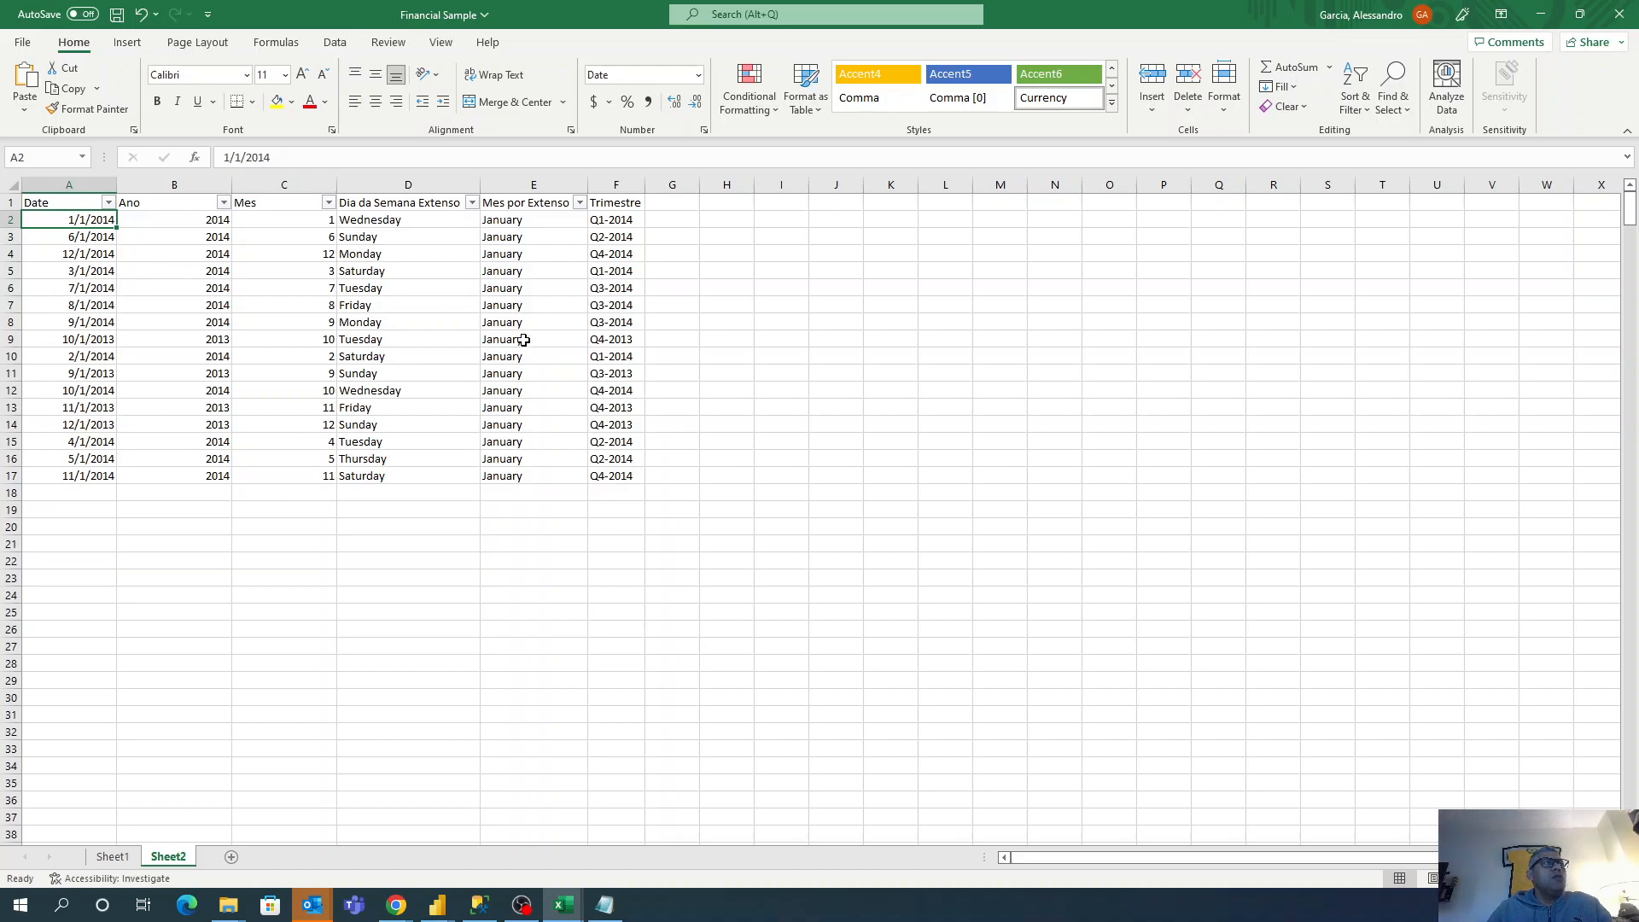
{"action": "left_click", "coordinate": [113, 857]}
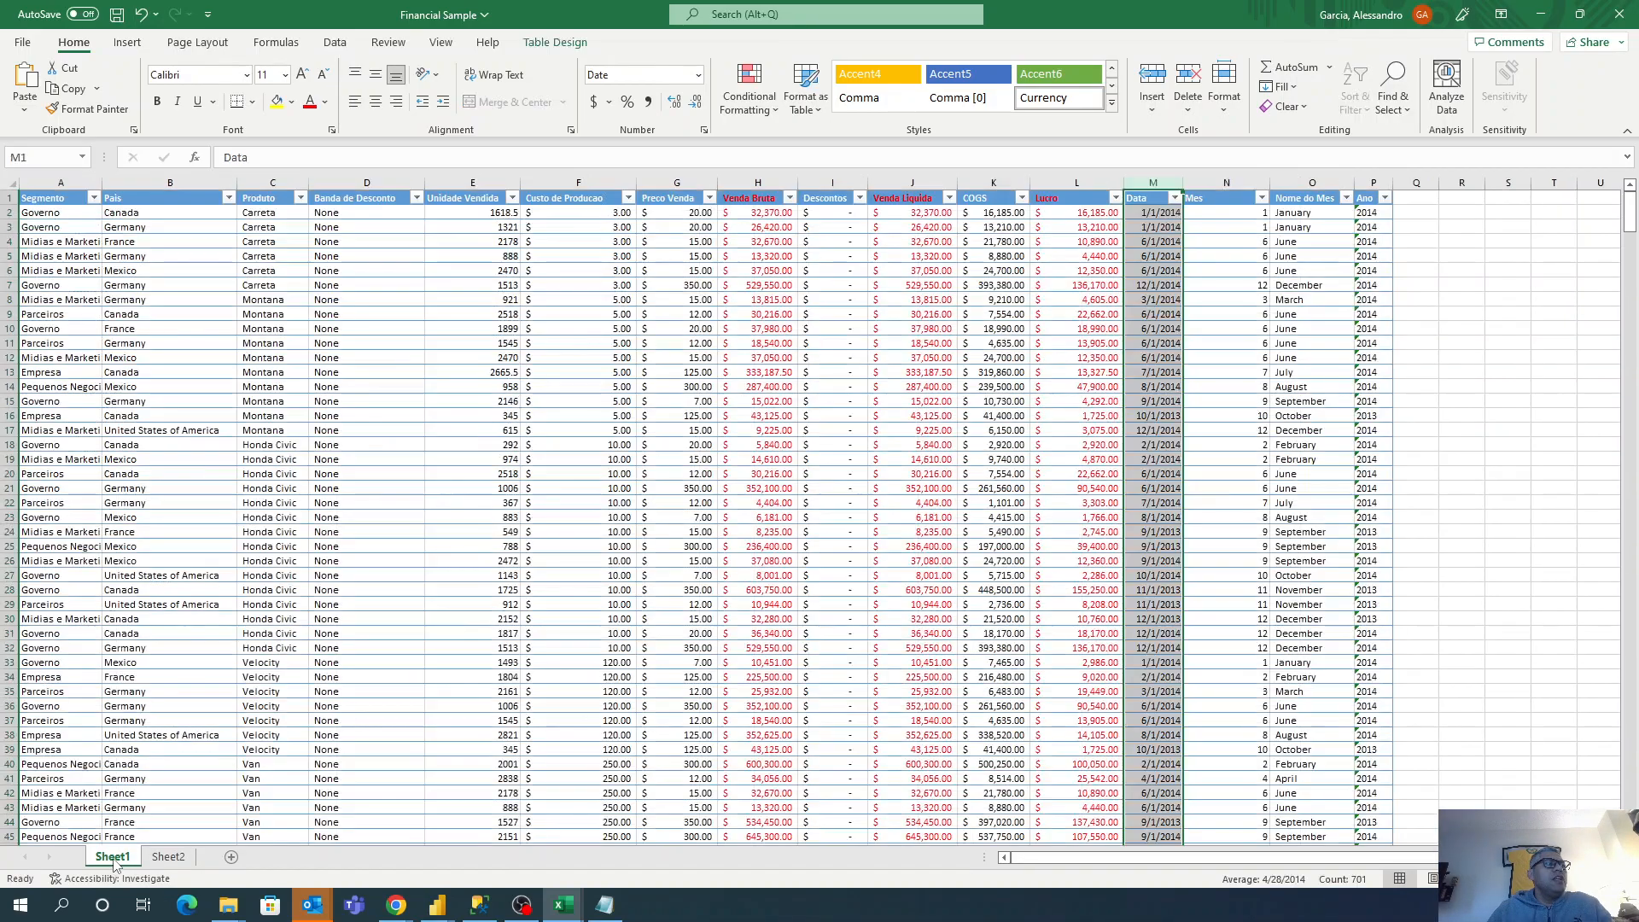
{"action": "left_click", "coordinate": [167, 857]}
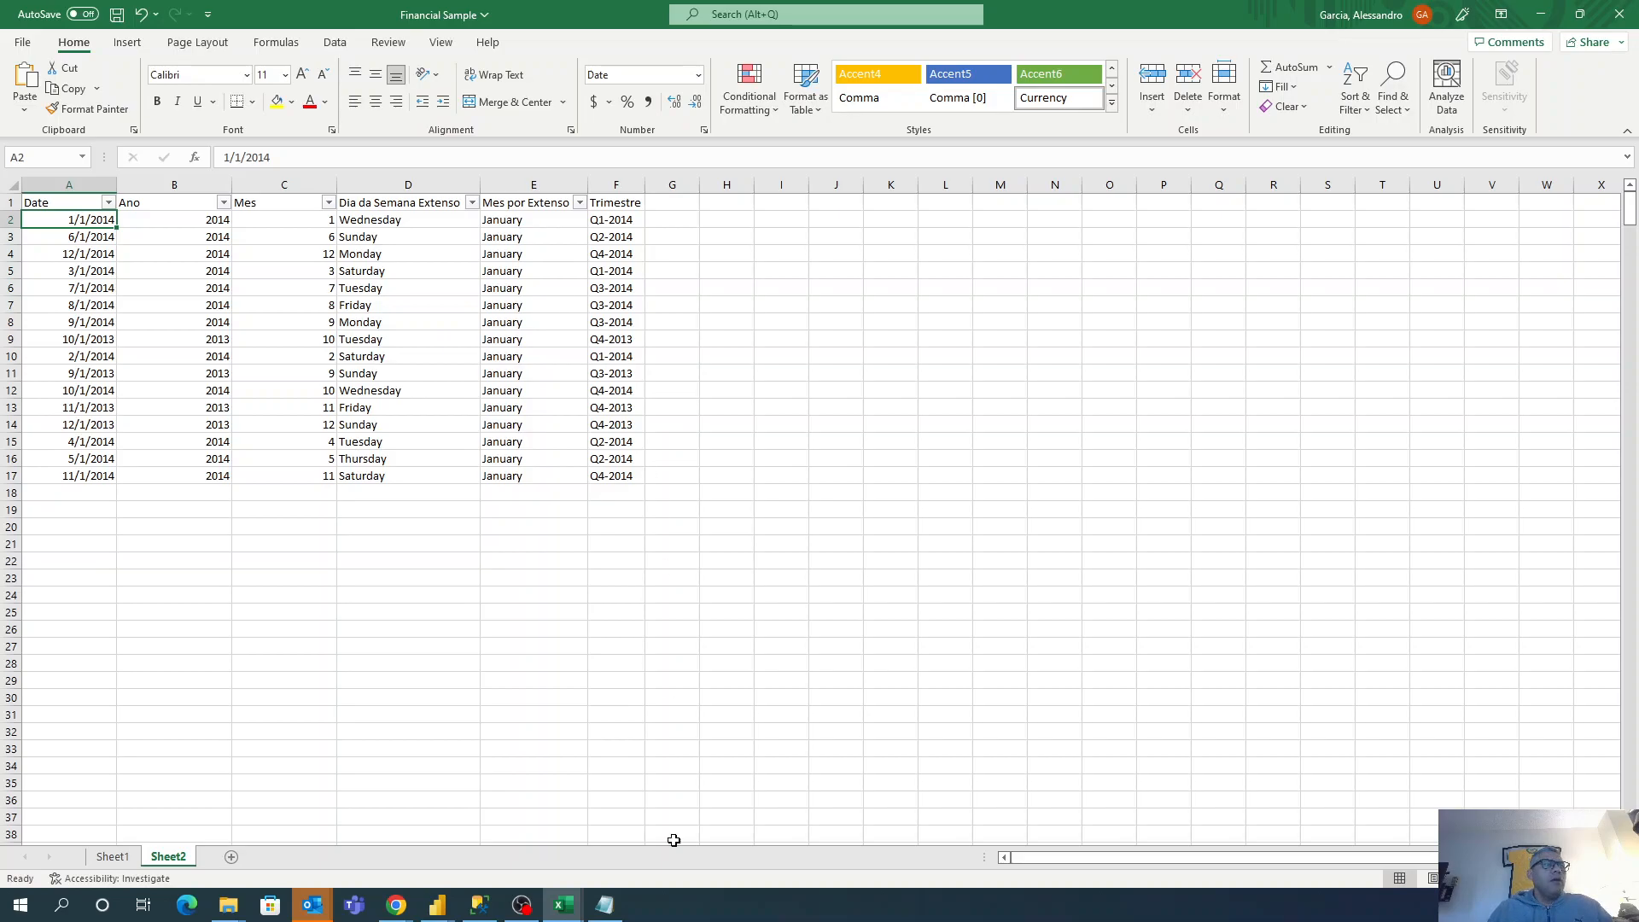
Save the Financial Sample workbook and close it to return to Power BI.
{"action": "left_click", "coordinate": [116, 14]}
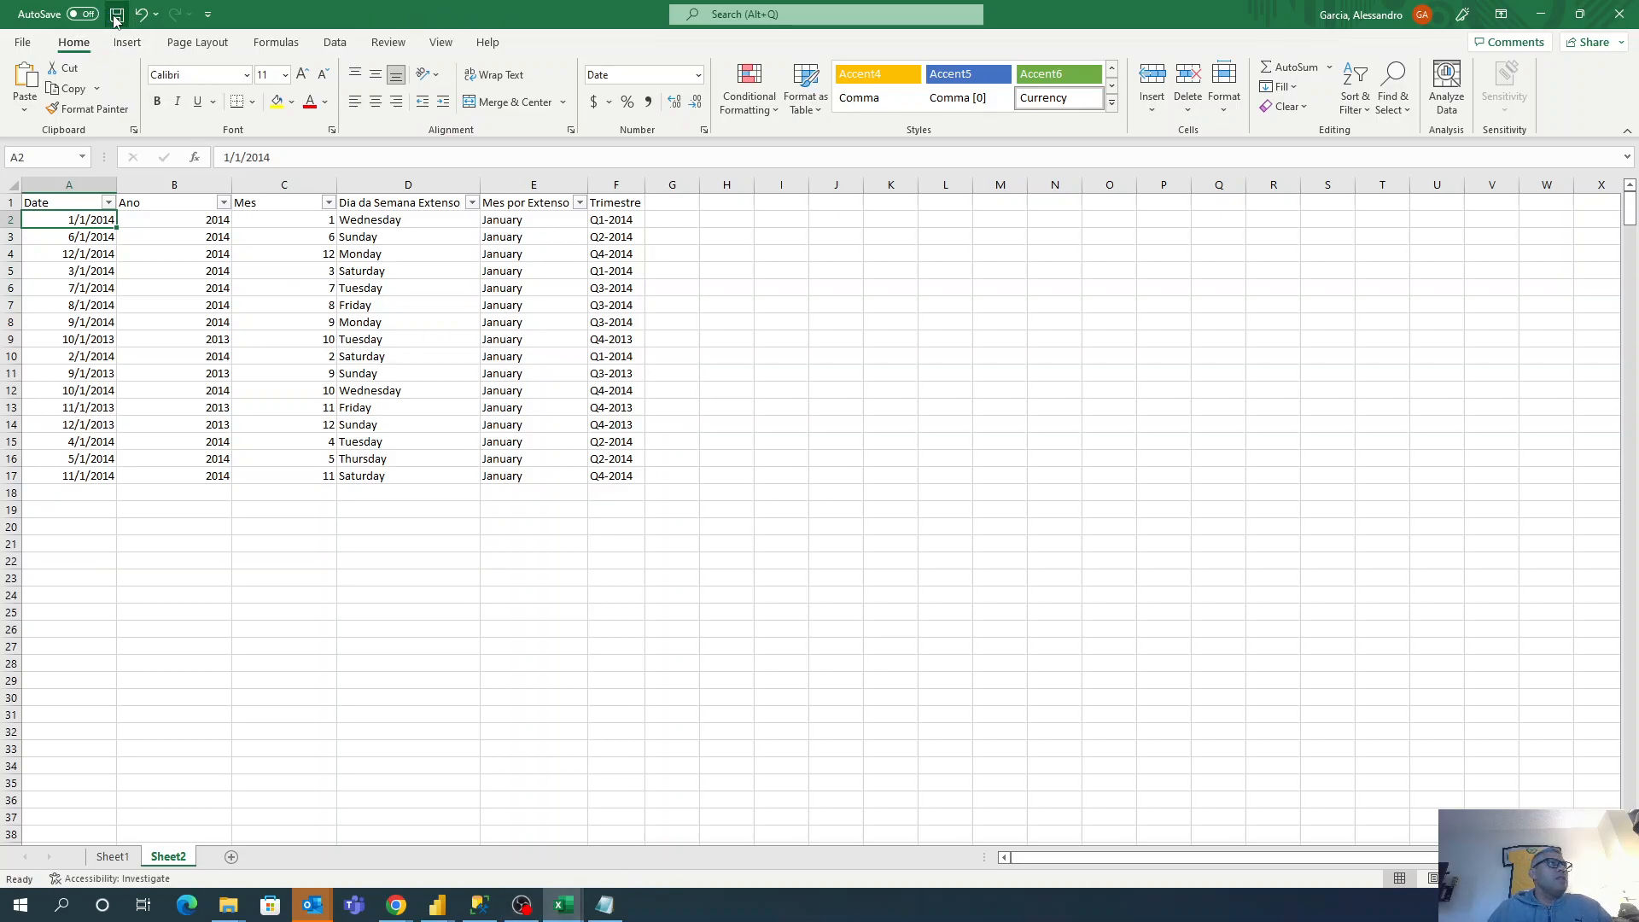
{"action": "left_click", "coordinate": [1617, 17]}
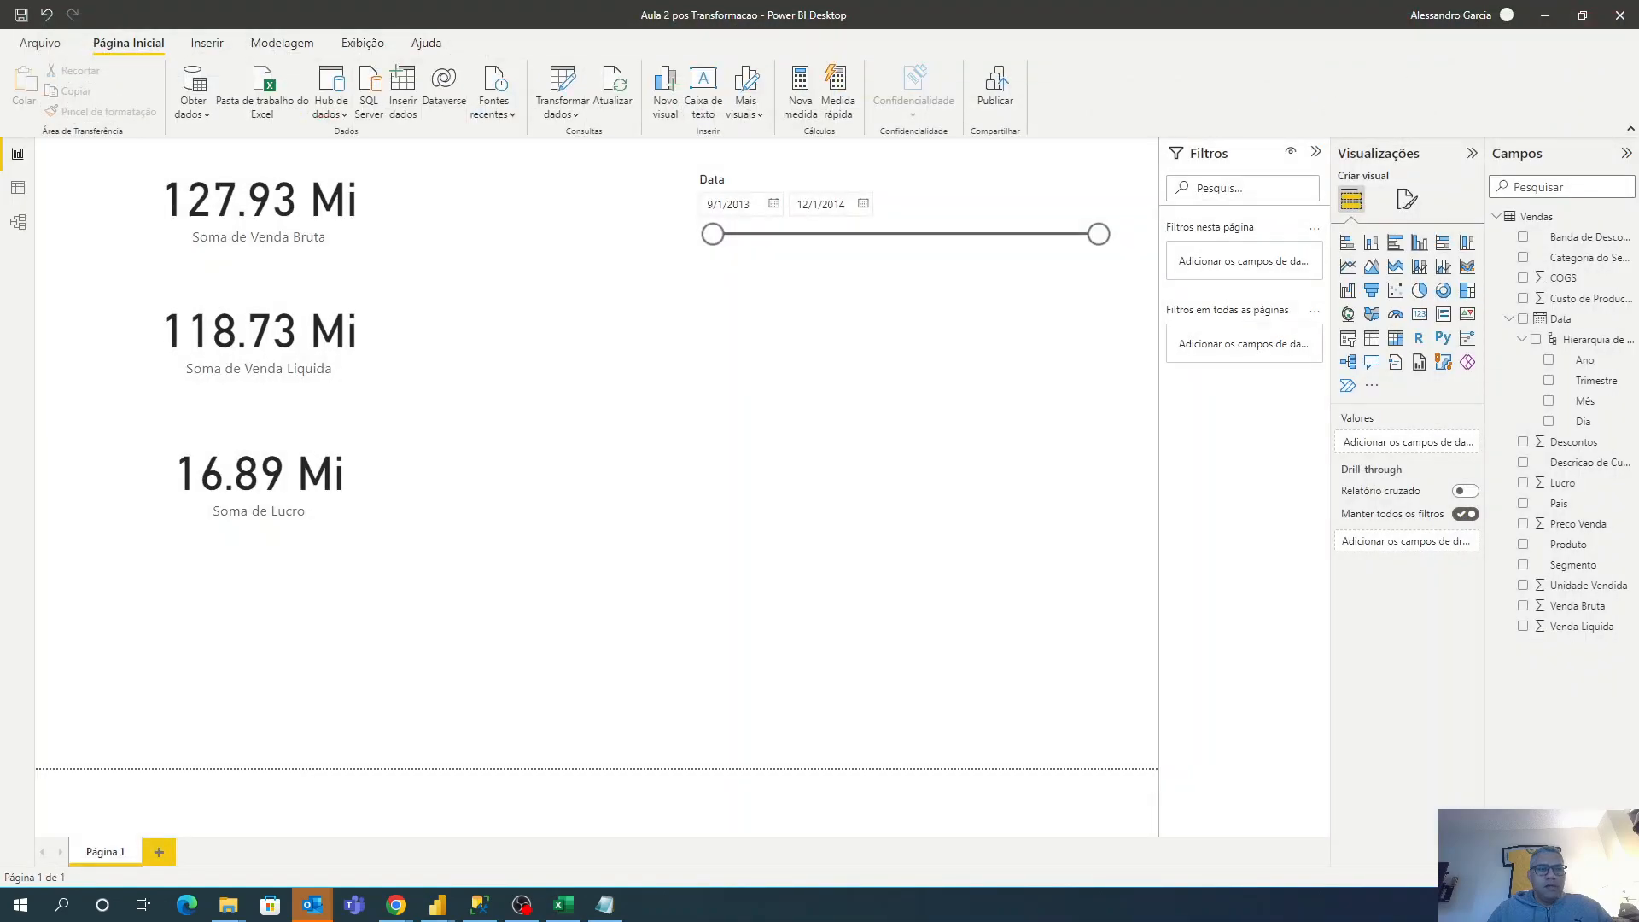
Connect to the Excel workbook Financial Sample in the C:\live\Data folder as a new data source.
{"action": "left_click", "coordinate": [192, 109]}
{"action": "left_click", "coordinate": [218, 164]}
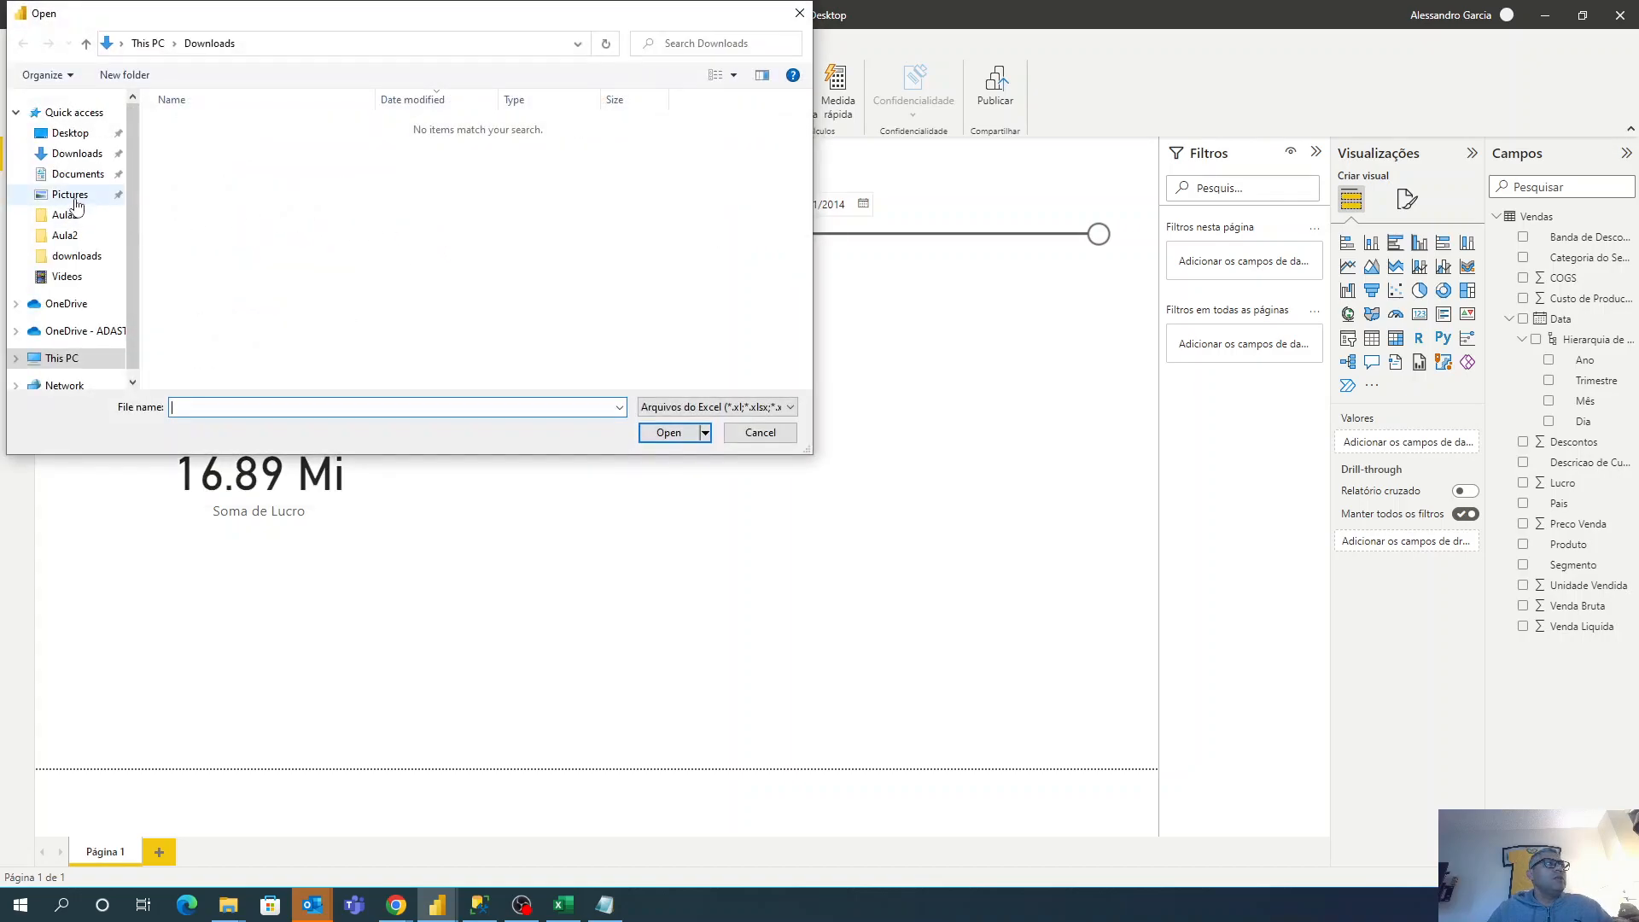
{"action": "left_click", "coordinate": [64, 358]}
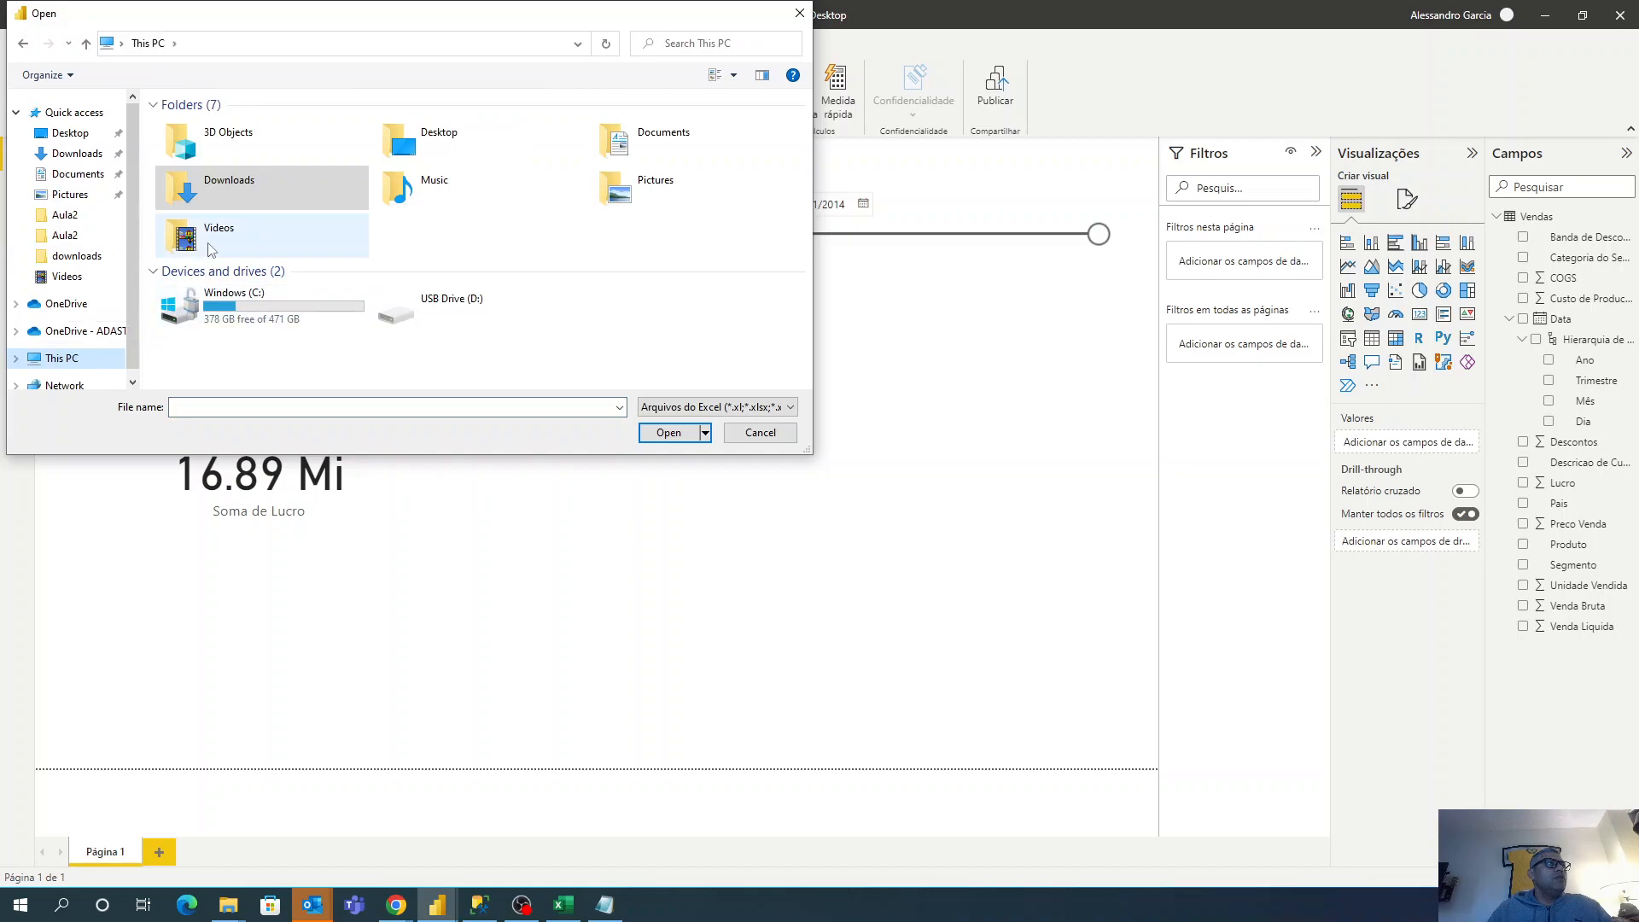
{"action": "double_click", "coordinate": [288, 313]}
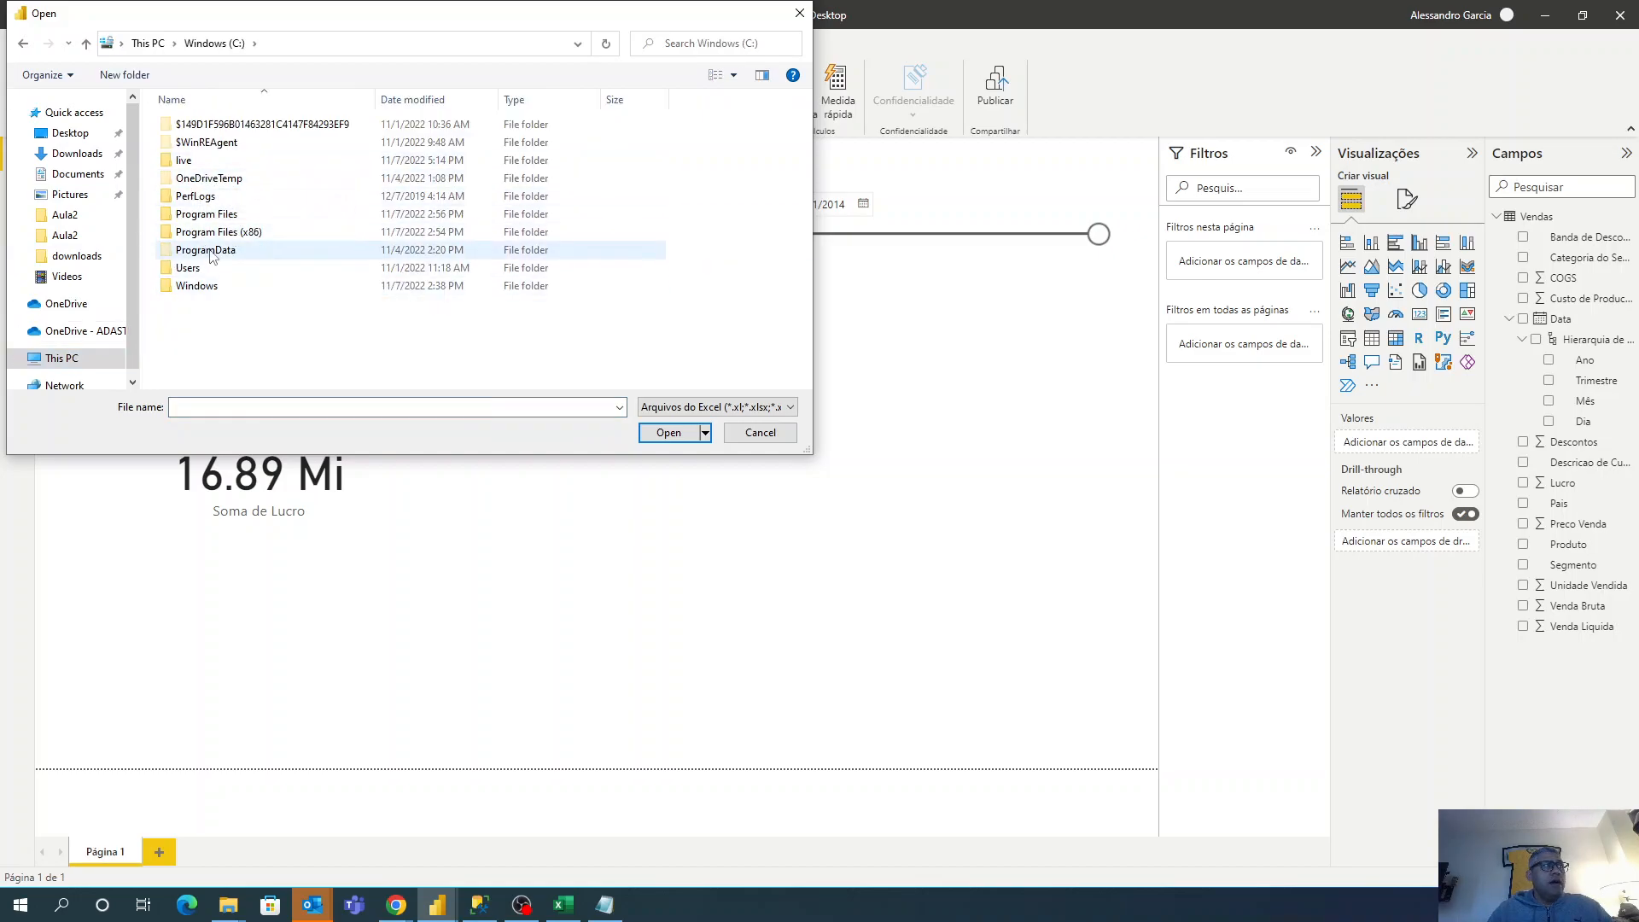
{"action": "double_click", "coordinate": [209, 162]}
{"action": "double_click", "coordinate": [210, 161]}
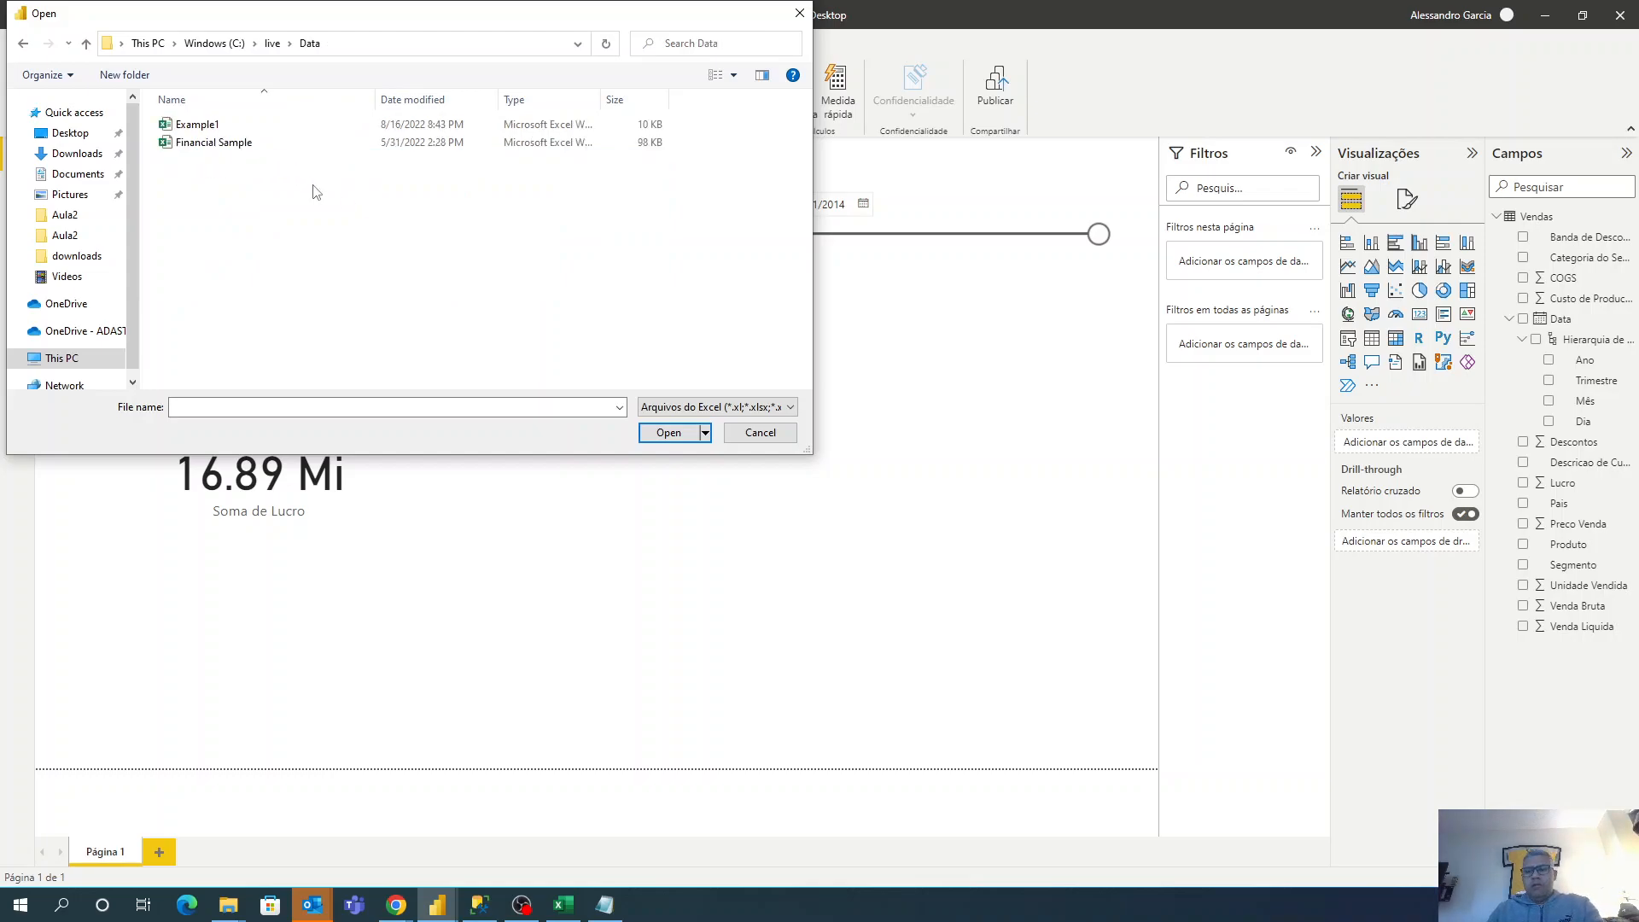
{"action": "key", "text": "BackSpace"}
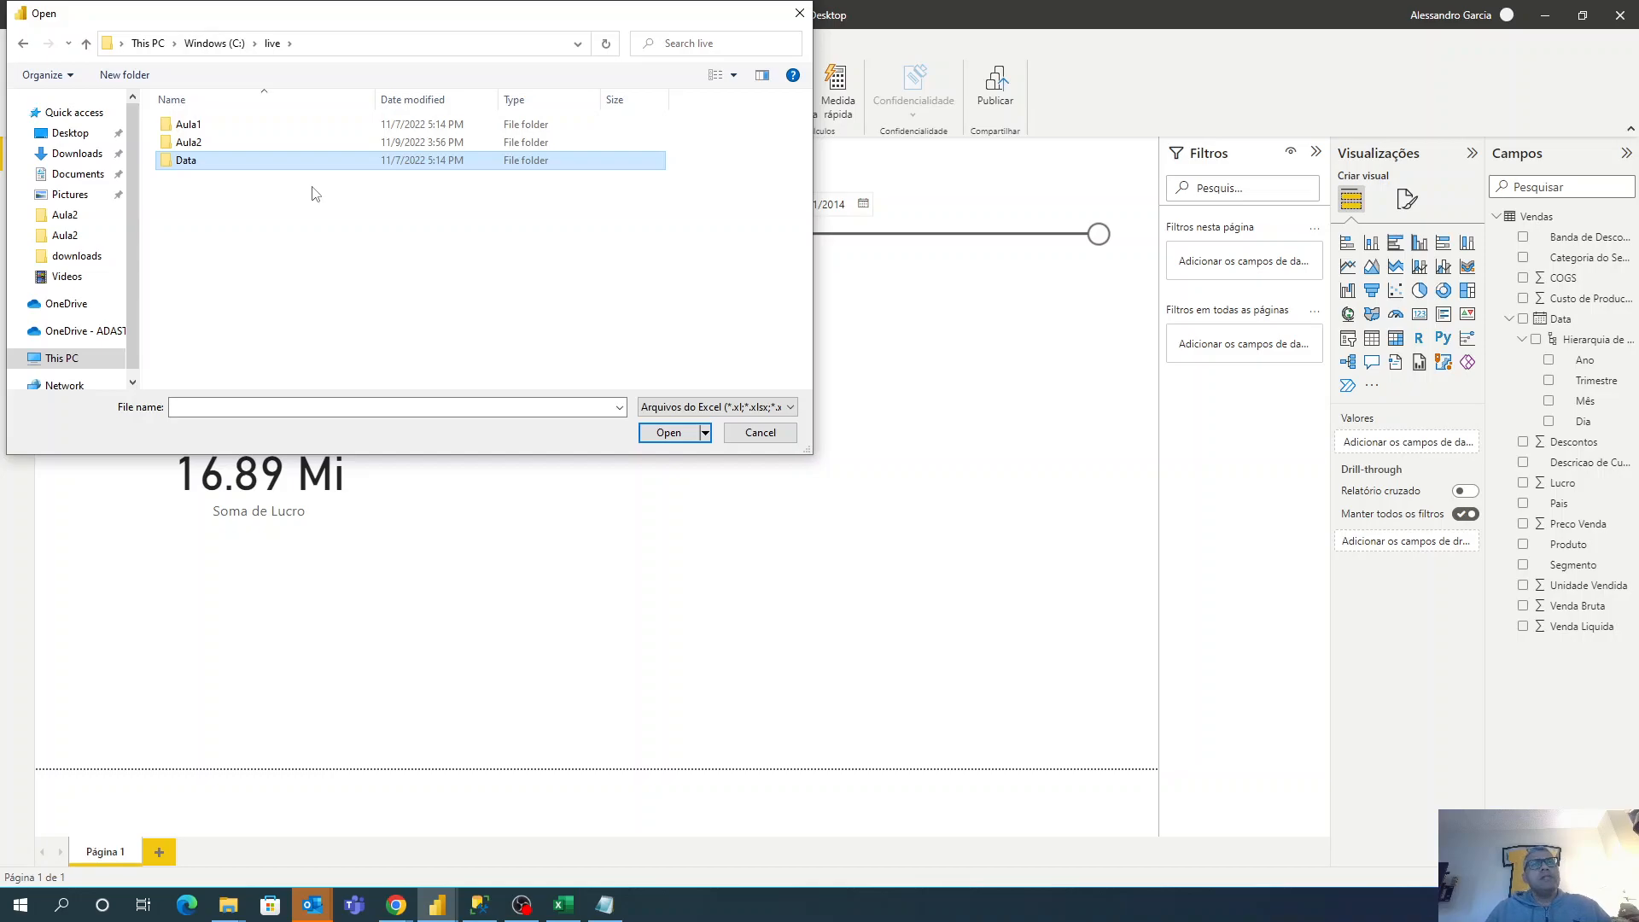
{"action": "double_click", "coordinate": [216, 162]}
{"action": "double_click", "coordinate": [227, 151]}
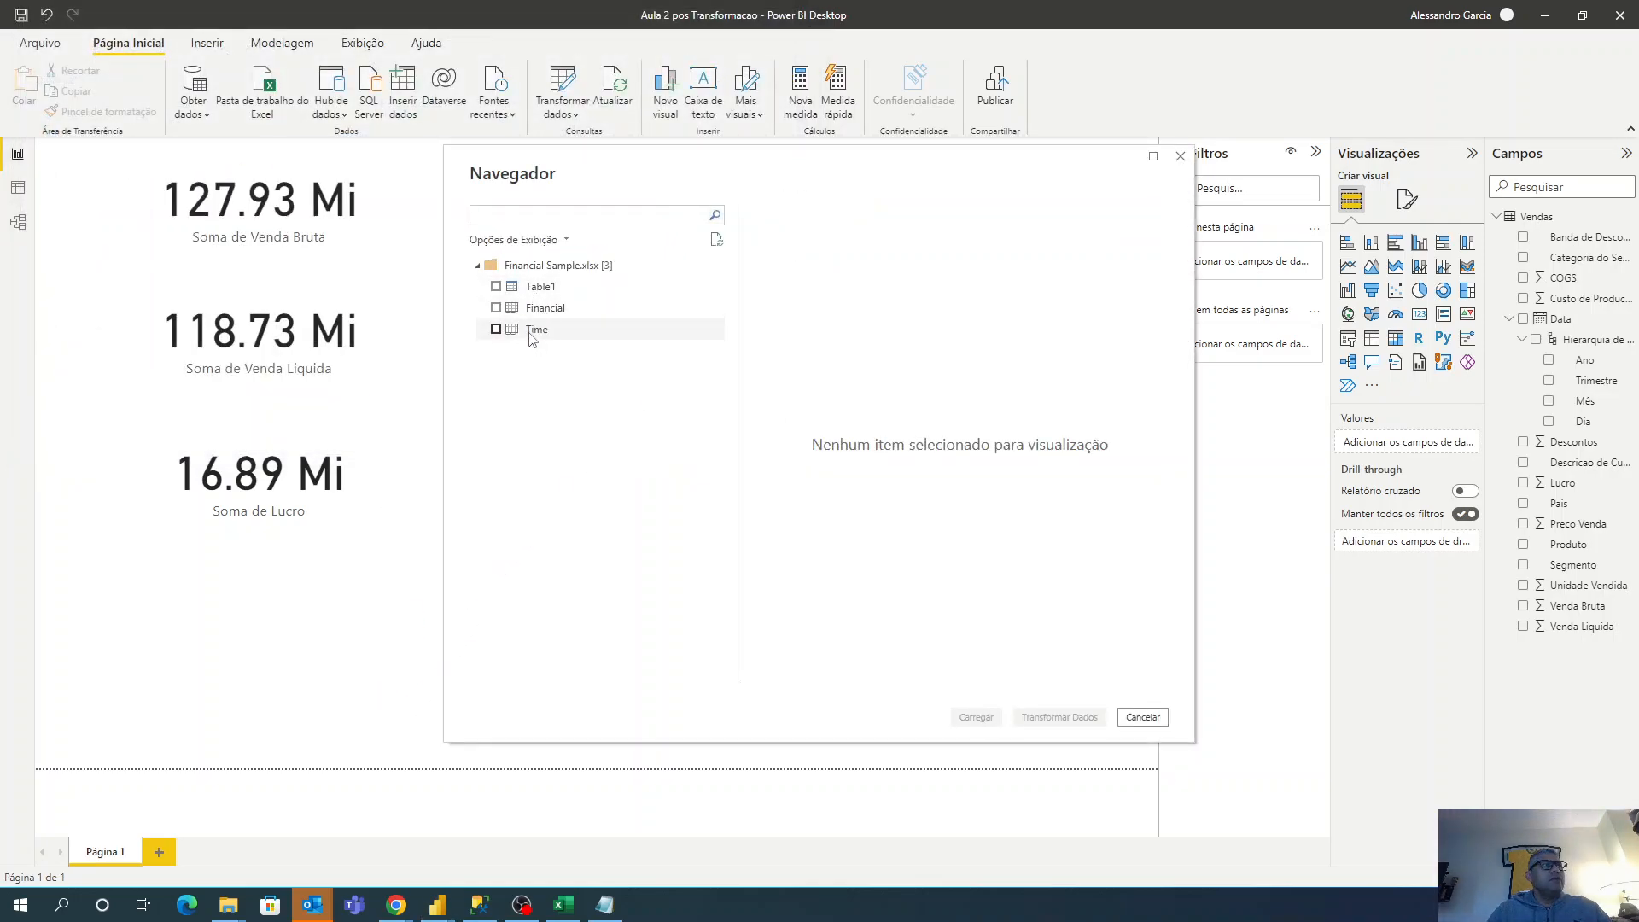
Preview the Time sheet, select it for import and open it for transformation in Power Query.
{"action": "left_click", "coordinate": [533, 330]}
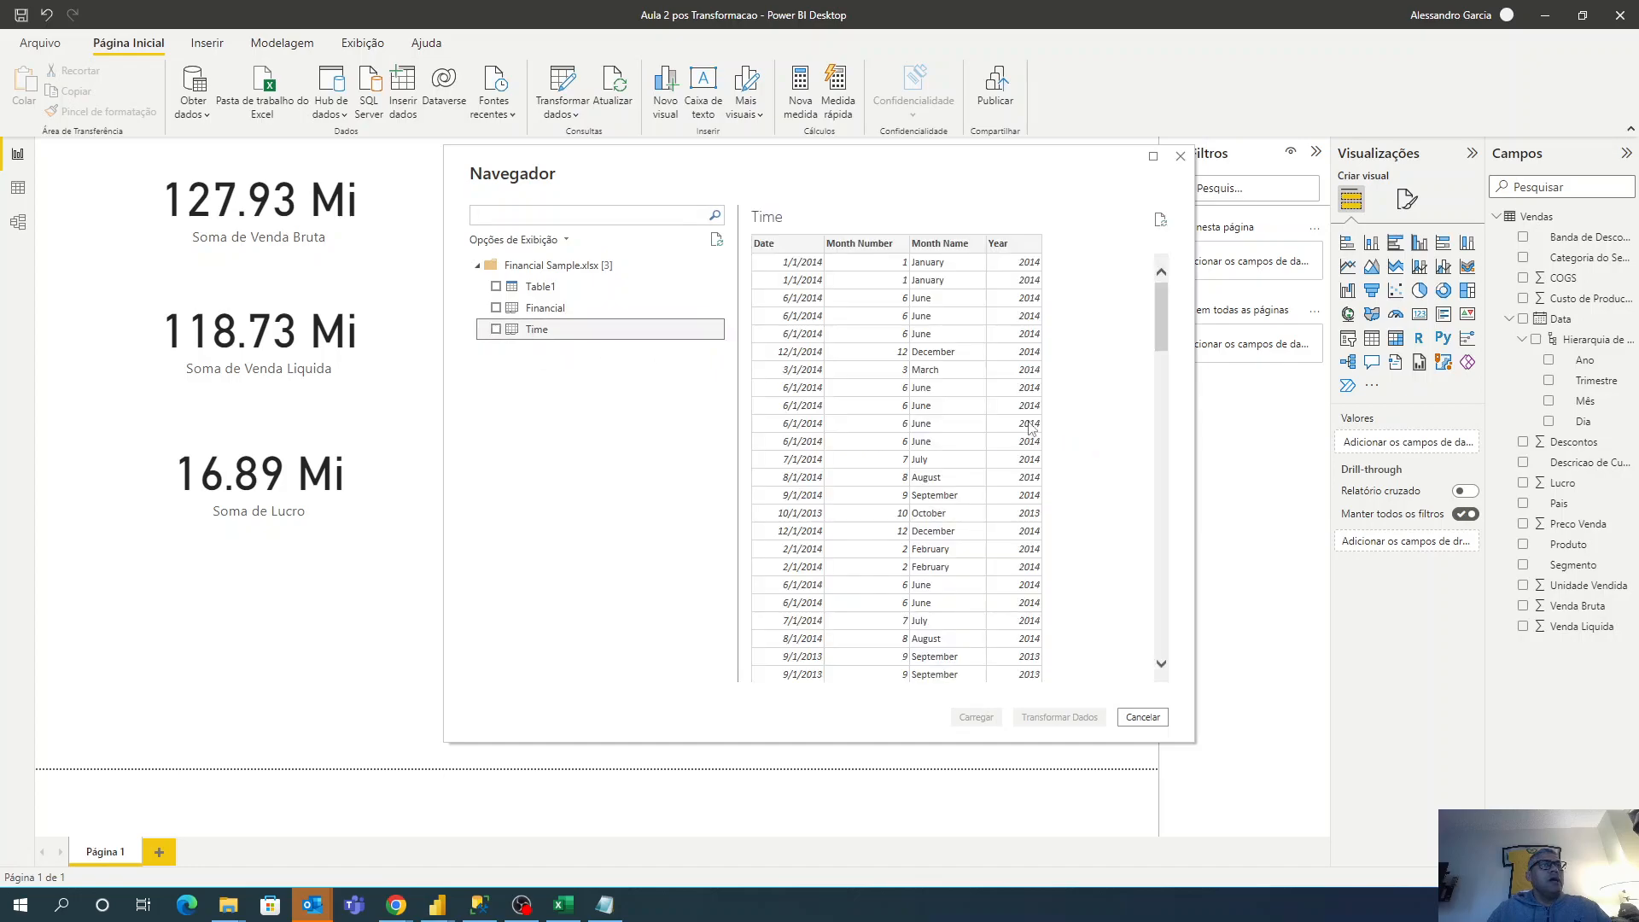
{"action": "left_click", "coordinate": [496, 330]}
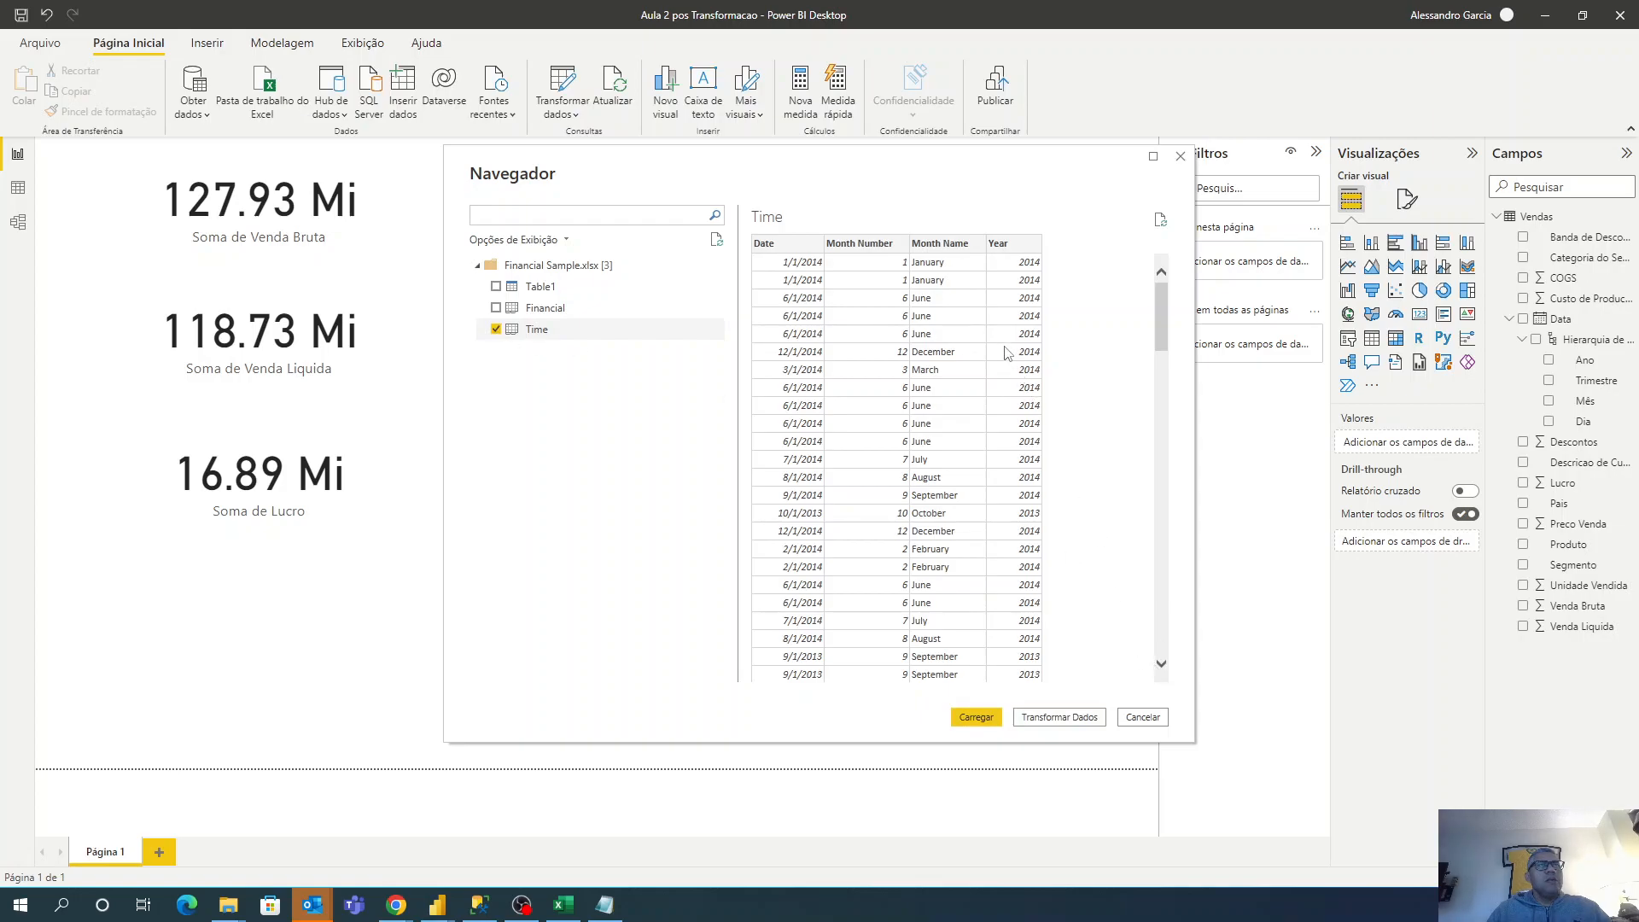
{"action": "left_click", "coordinate": [1079, 721]}
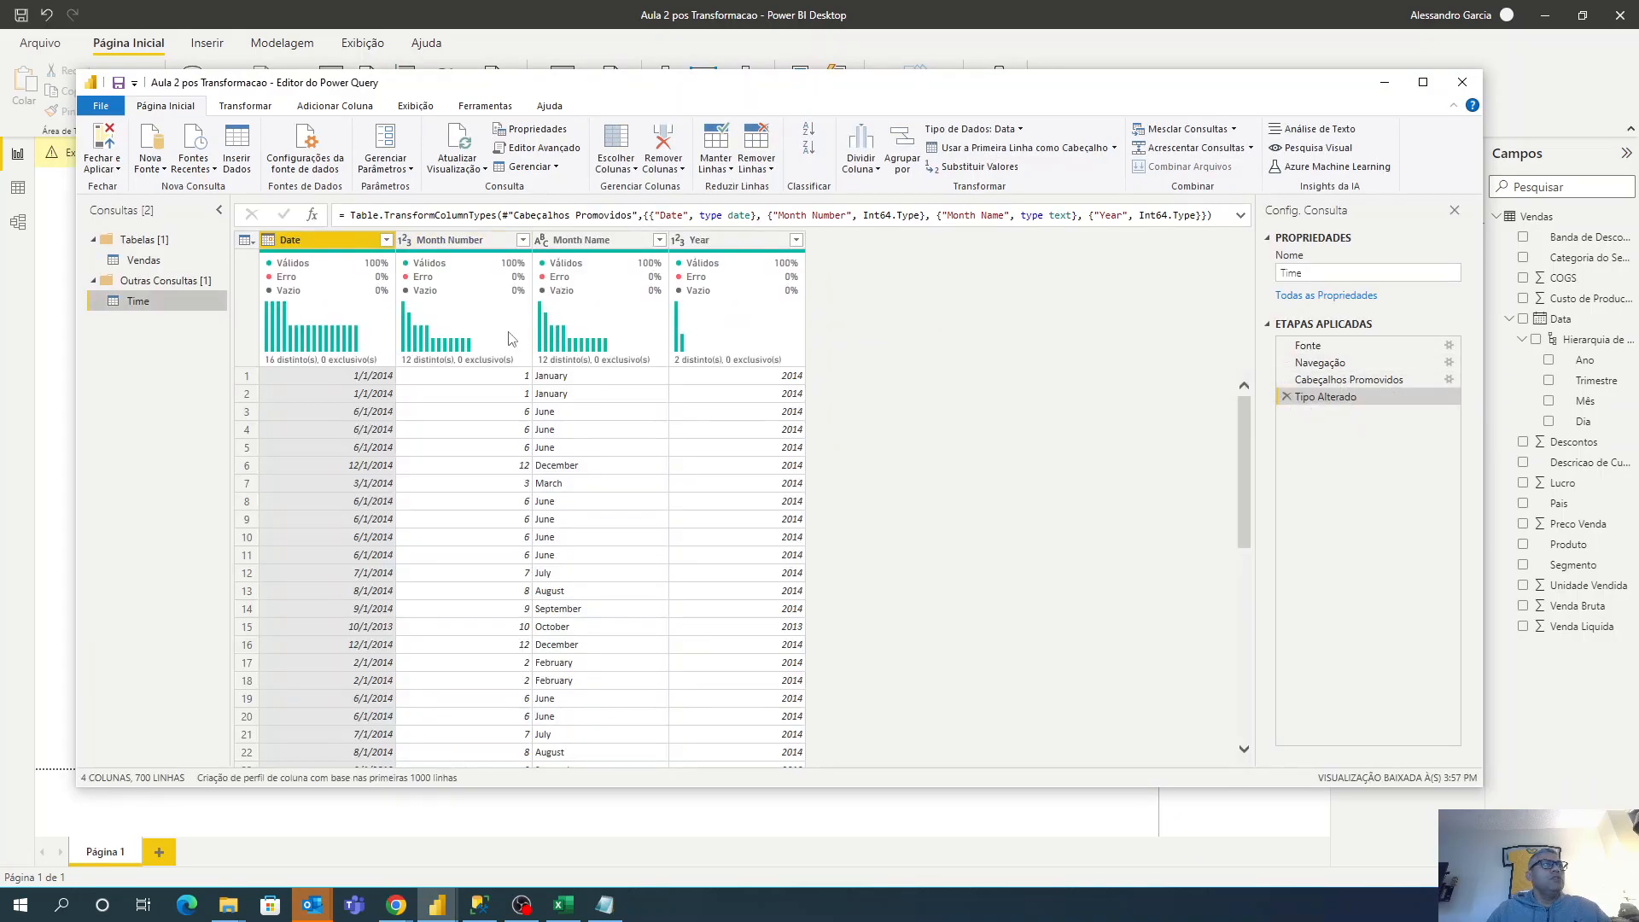
Hide the column quality and column distribution displays, and look through the rows of the Time query.
{"action": "left_click", "coordinate": [416, 106]}
{"action": "left_click", "coordinate": [421, 151]}
{"action": "left_click", "coordinate": [424, 130]}
{"action": "left_click", "coordinate": [308, 169]}
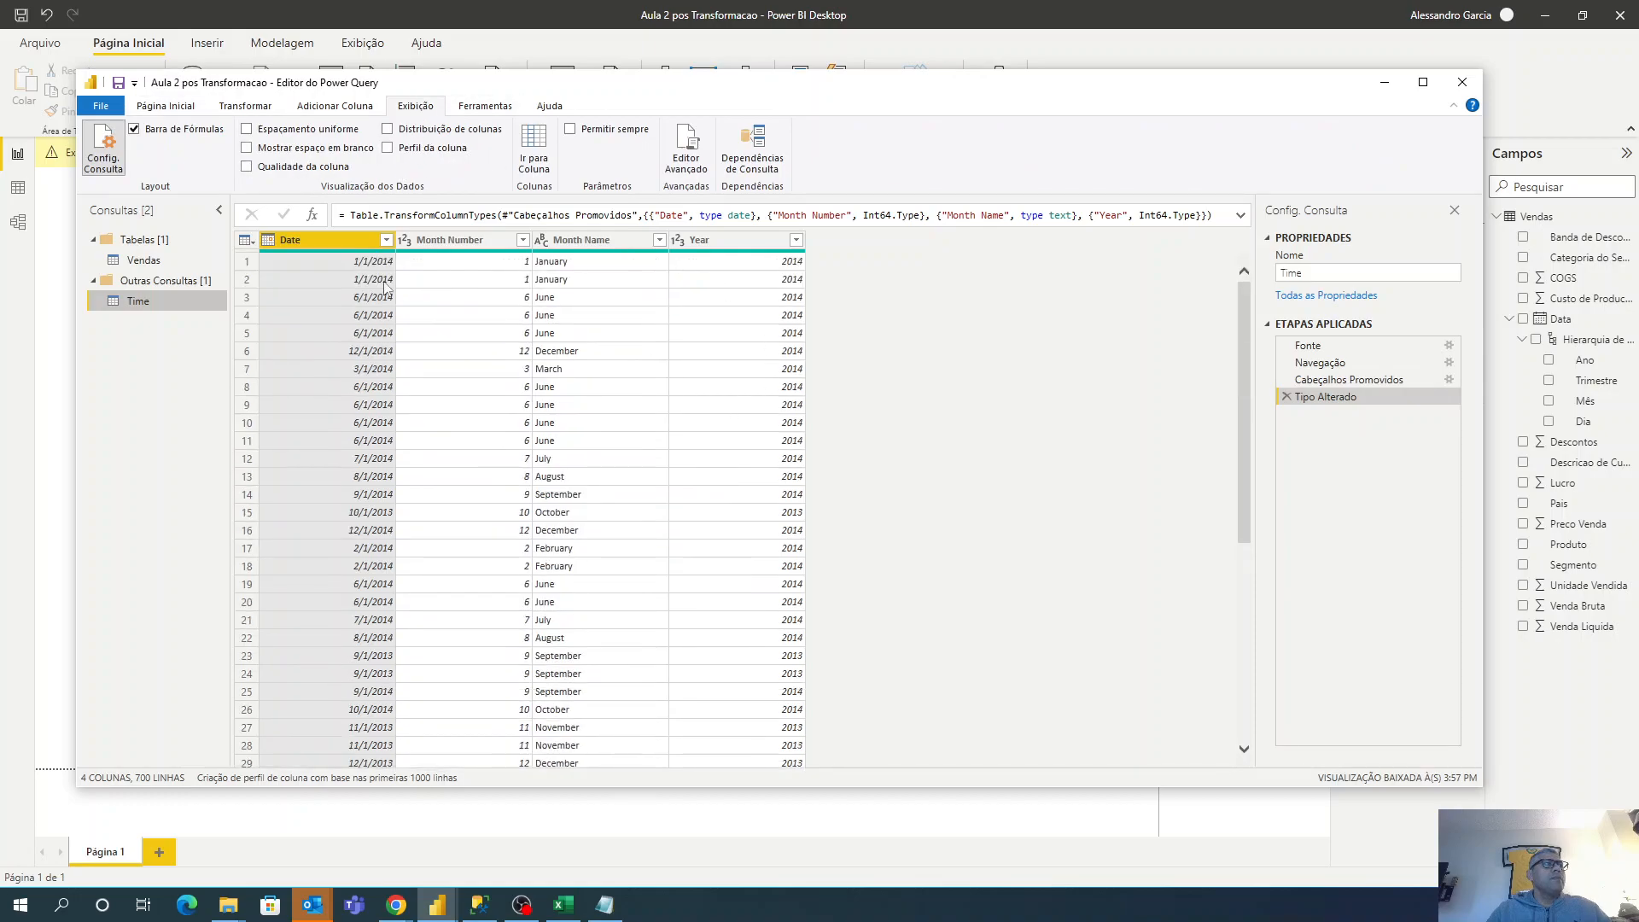
{"action": "scroll", "coordinate": [592, 410], "scroll_direction": "down", "scroll_amount": 14}
{"action": "scroll", "coordinate": [598, 512], "scroll_direction": "down", "scroll_amount": 9}
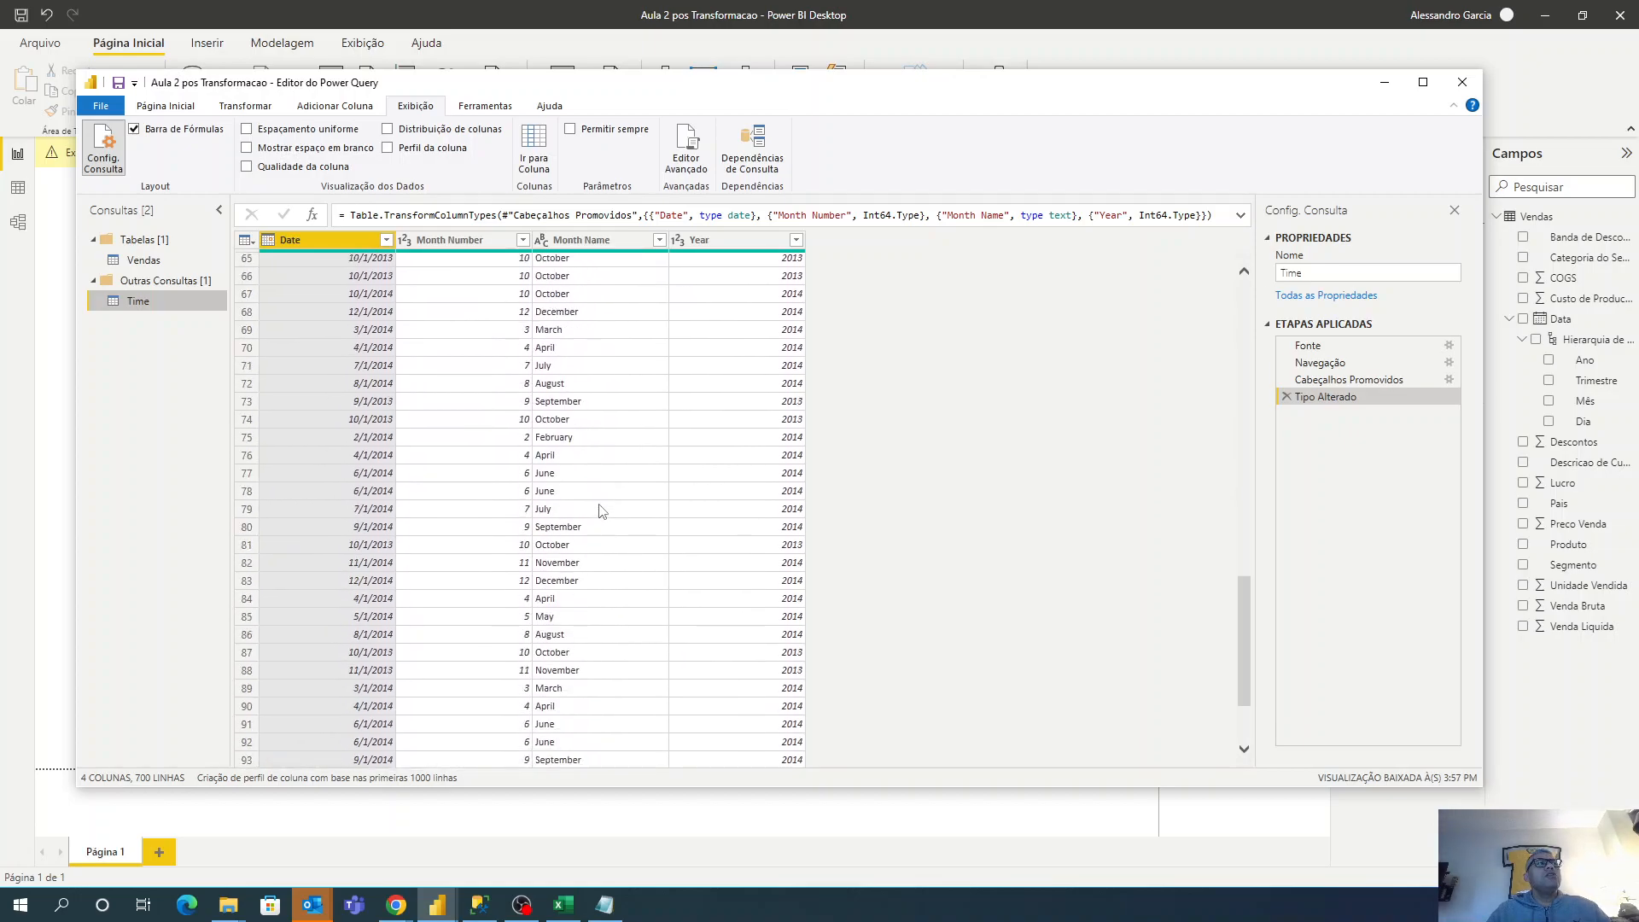
{"action": "scroll", "coordinate": [520, 495], "scroll_direction": "up", "scroll_amount": 20}
{"action": "scroll", "coordinate": [499, 427], "scroll_direction": "up", "scroll_amount": 4}
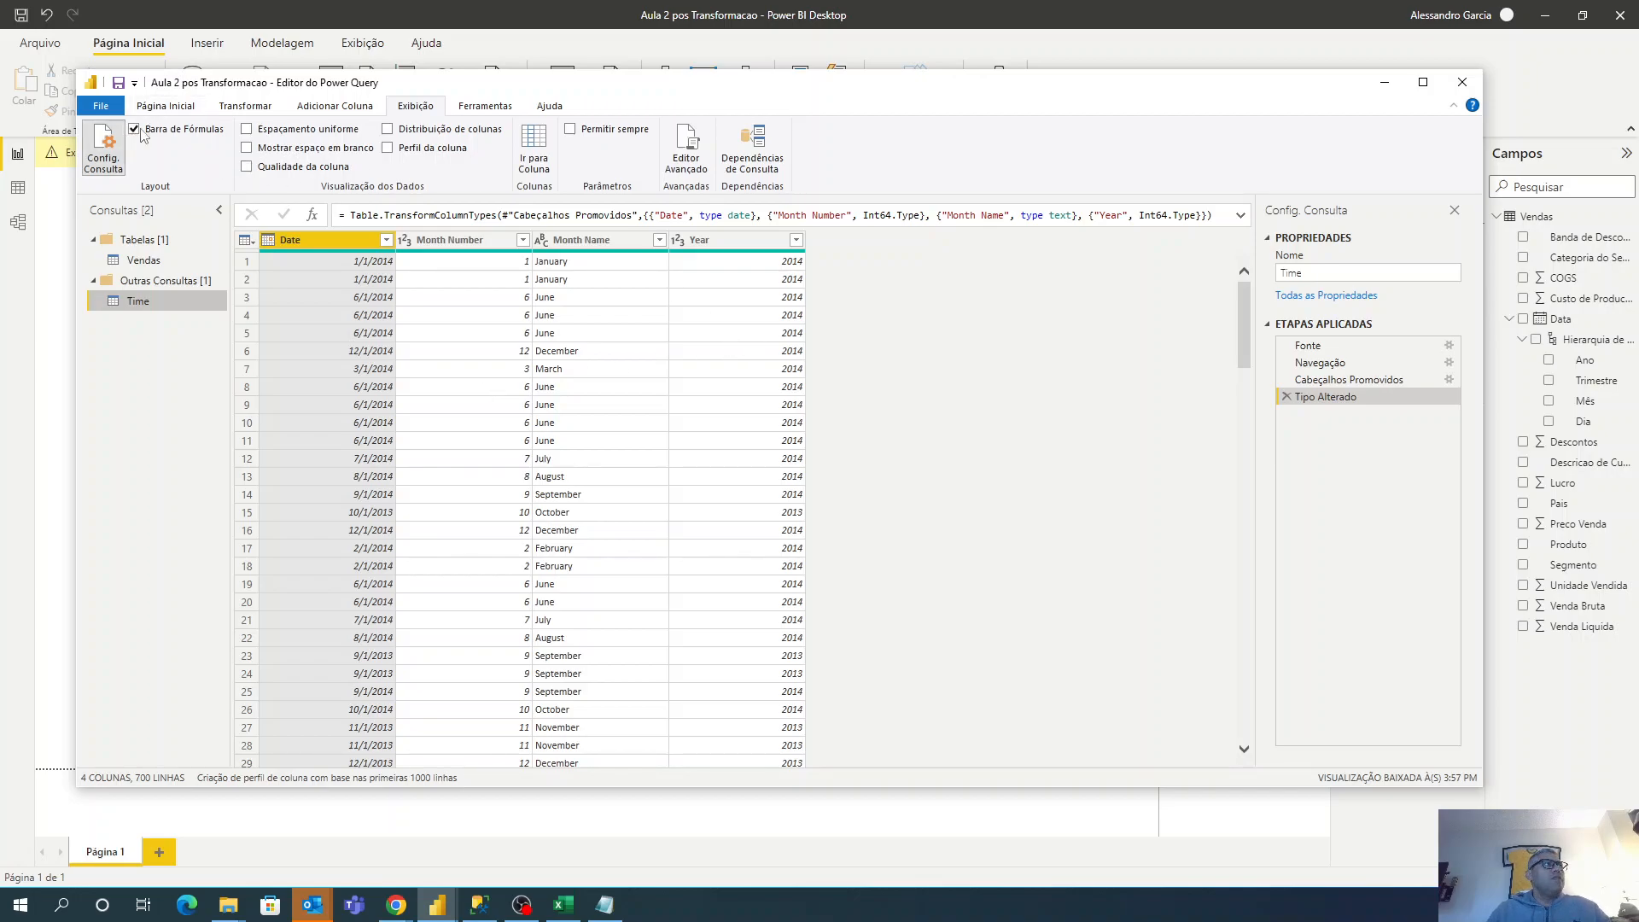
Rename the Month Number column of the Time query as "Numero do Mes".
{"action": "left_click", "coordinate": [169, 105]}
{"action": "left_click", "coordinate": [112, 167]}
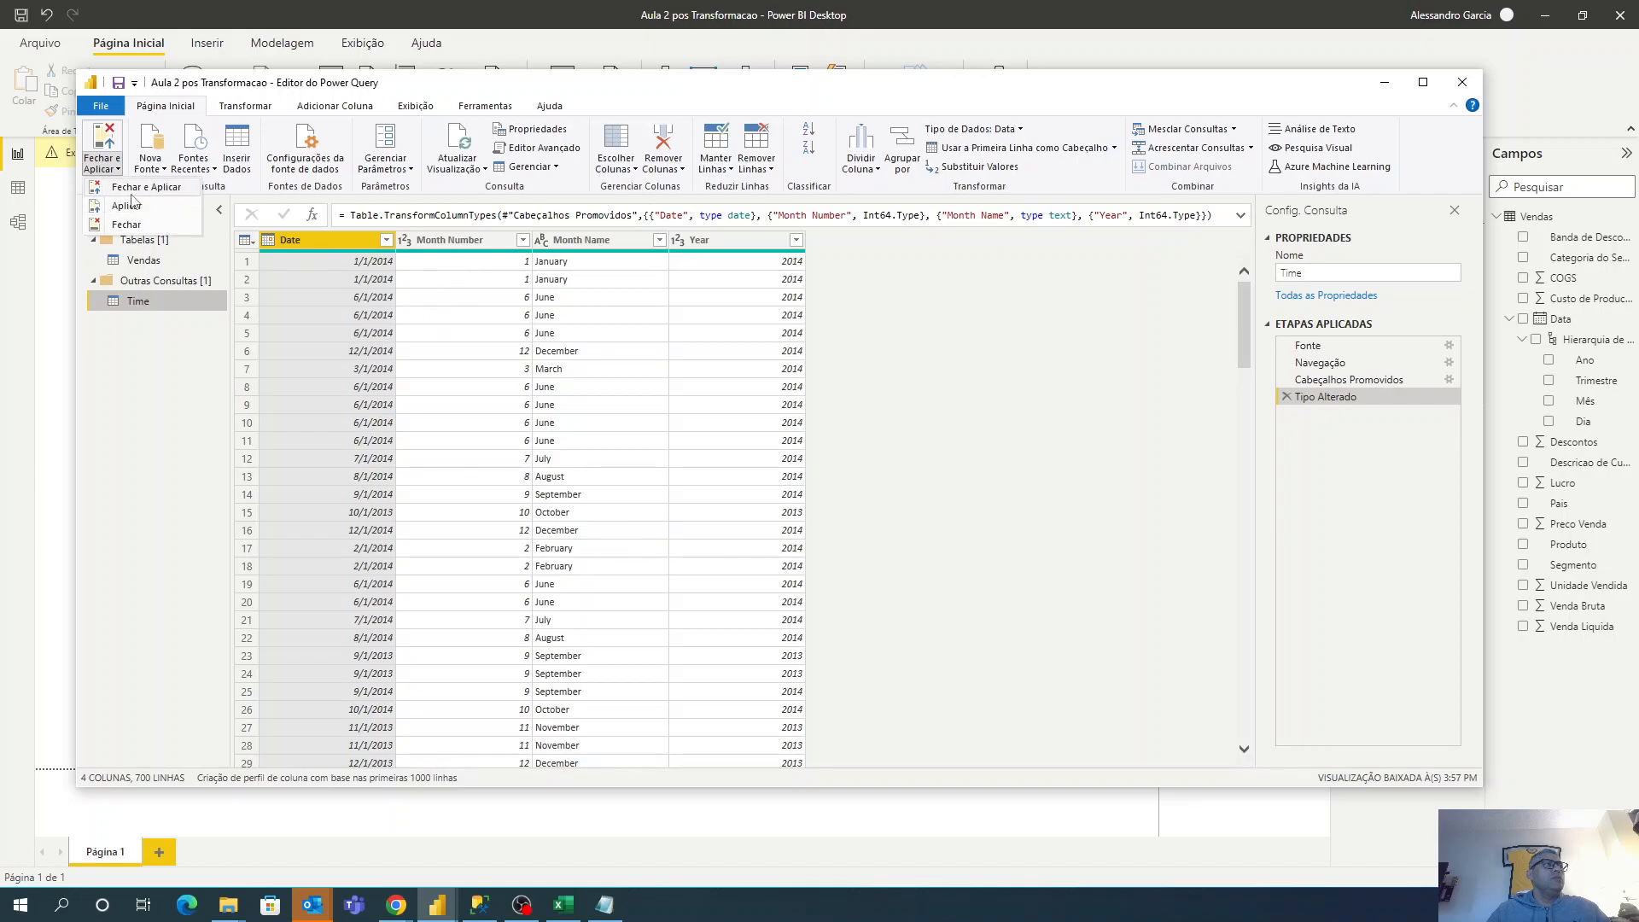
{"action": "left_click", "coordinate": [438, 242]}
{"action": "double_click", "coordinate": [458, 241]}
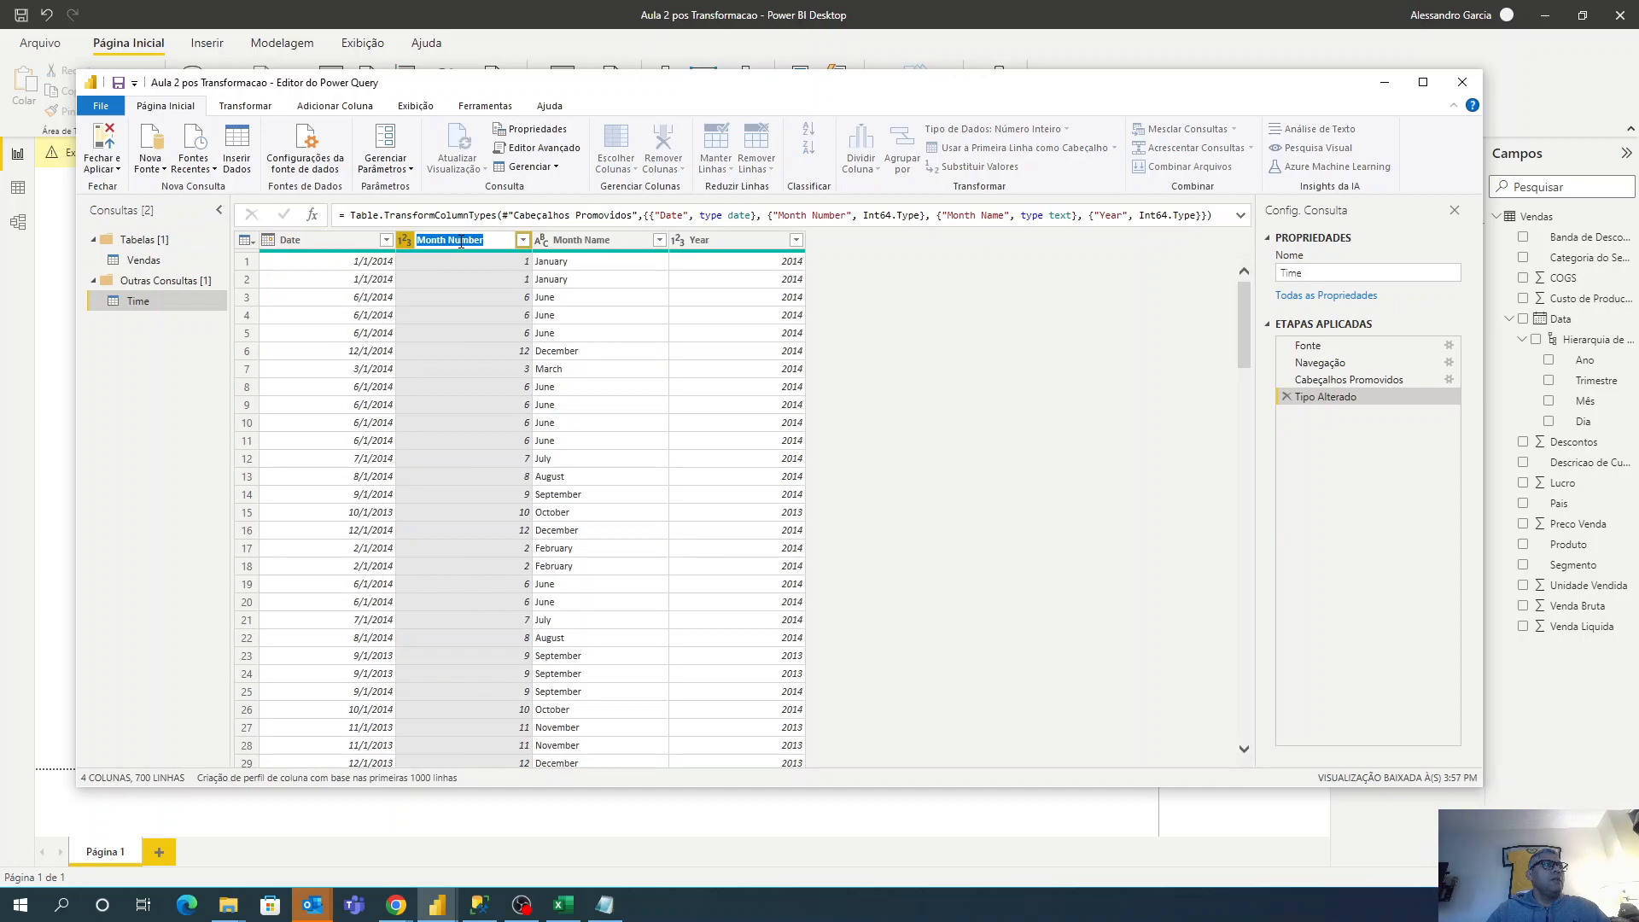
{"action": "type", "text": "Numero do Mes"}
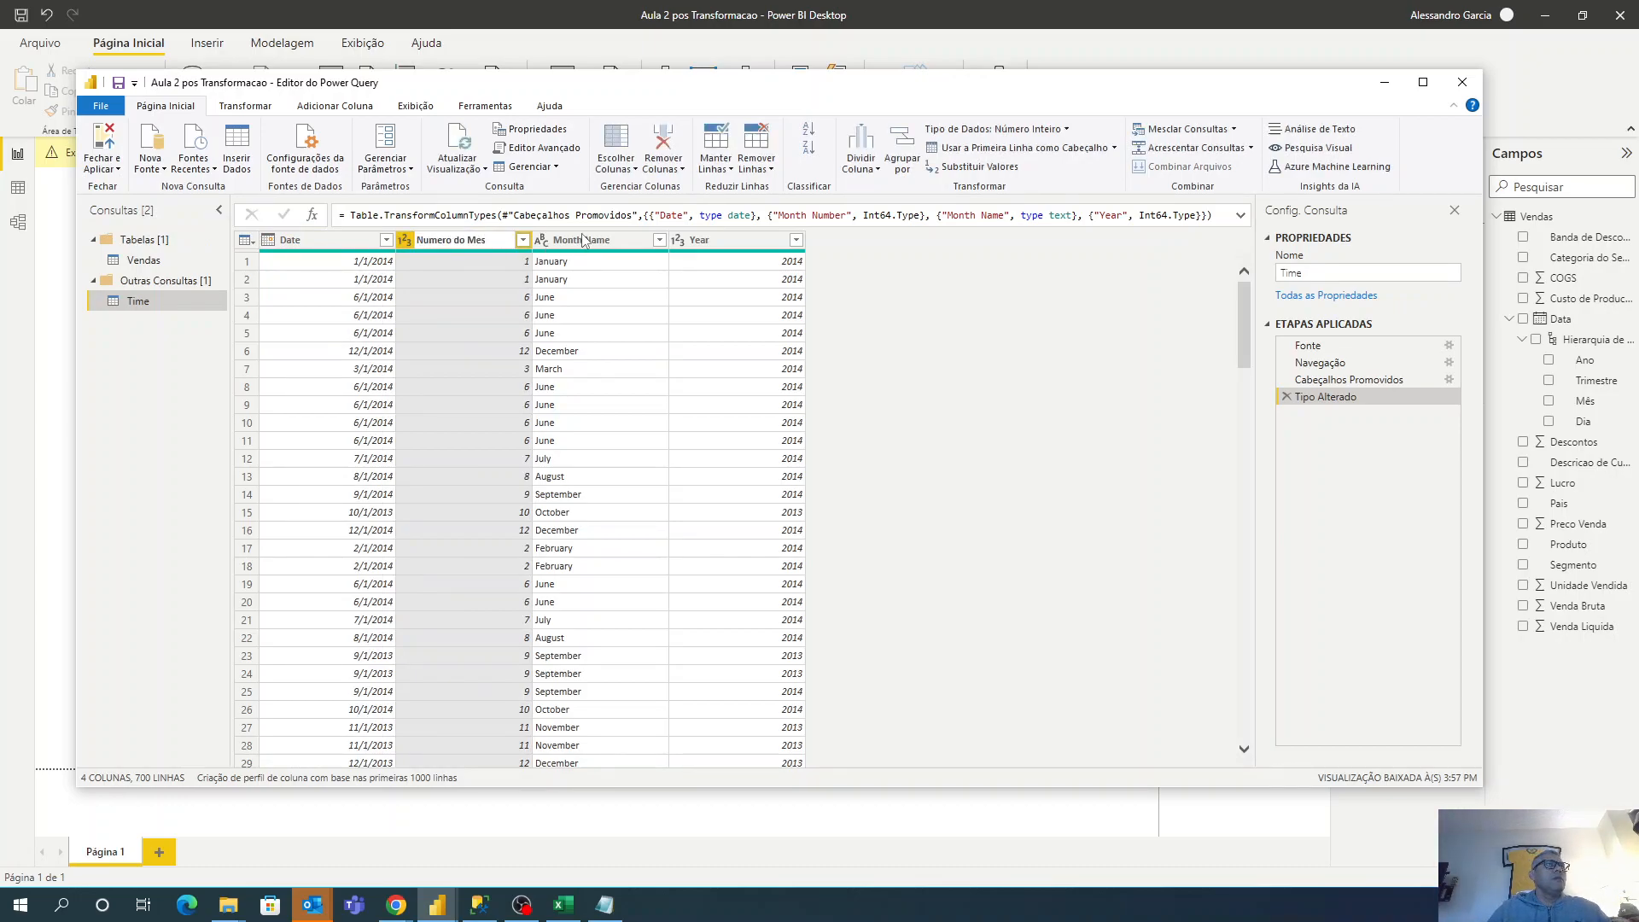
Rename the Month Name column as "Nome do Mes" and the Year column as "Ano".
{"action": "double_click", "coordinate": [583, 239]}
{"action": "type", "text": "Nome do M"}
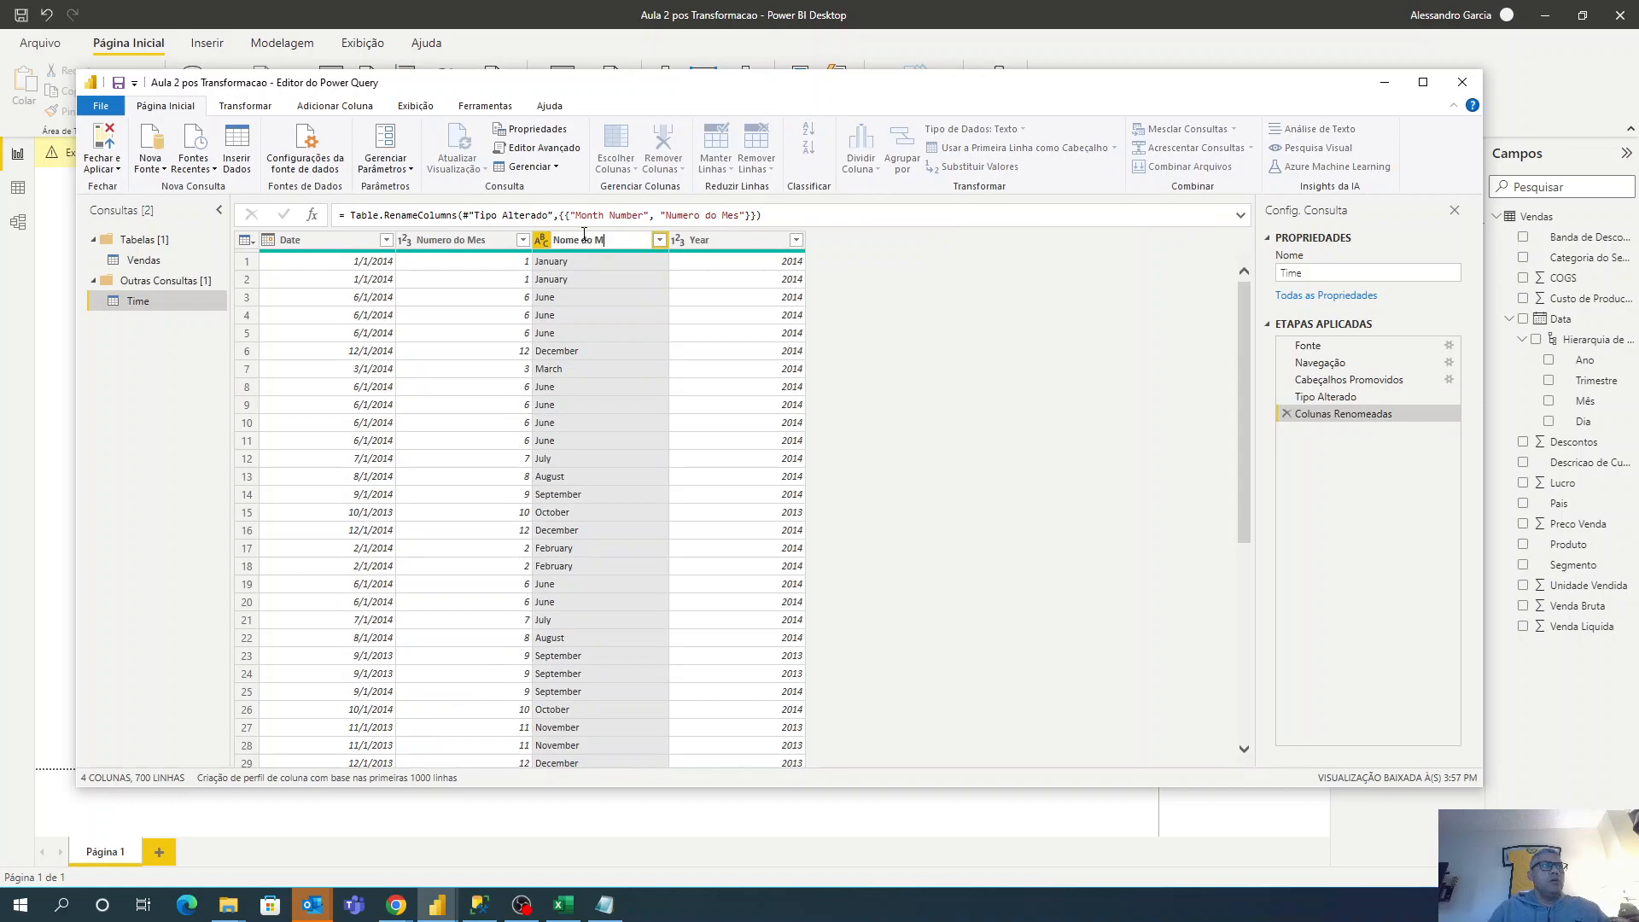
{"action": "type", "text": "es"}
{"action": "key", "text": "Return"}
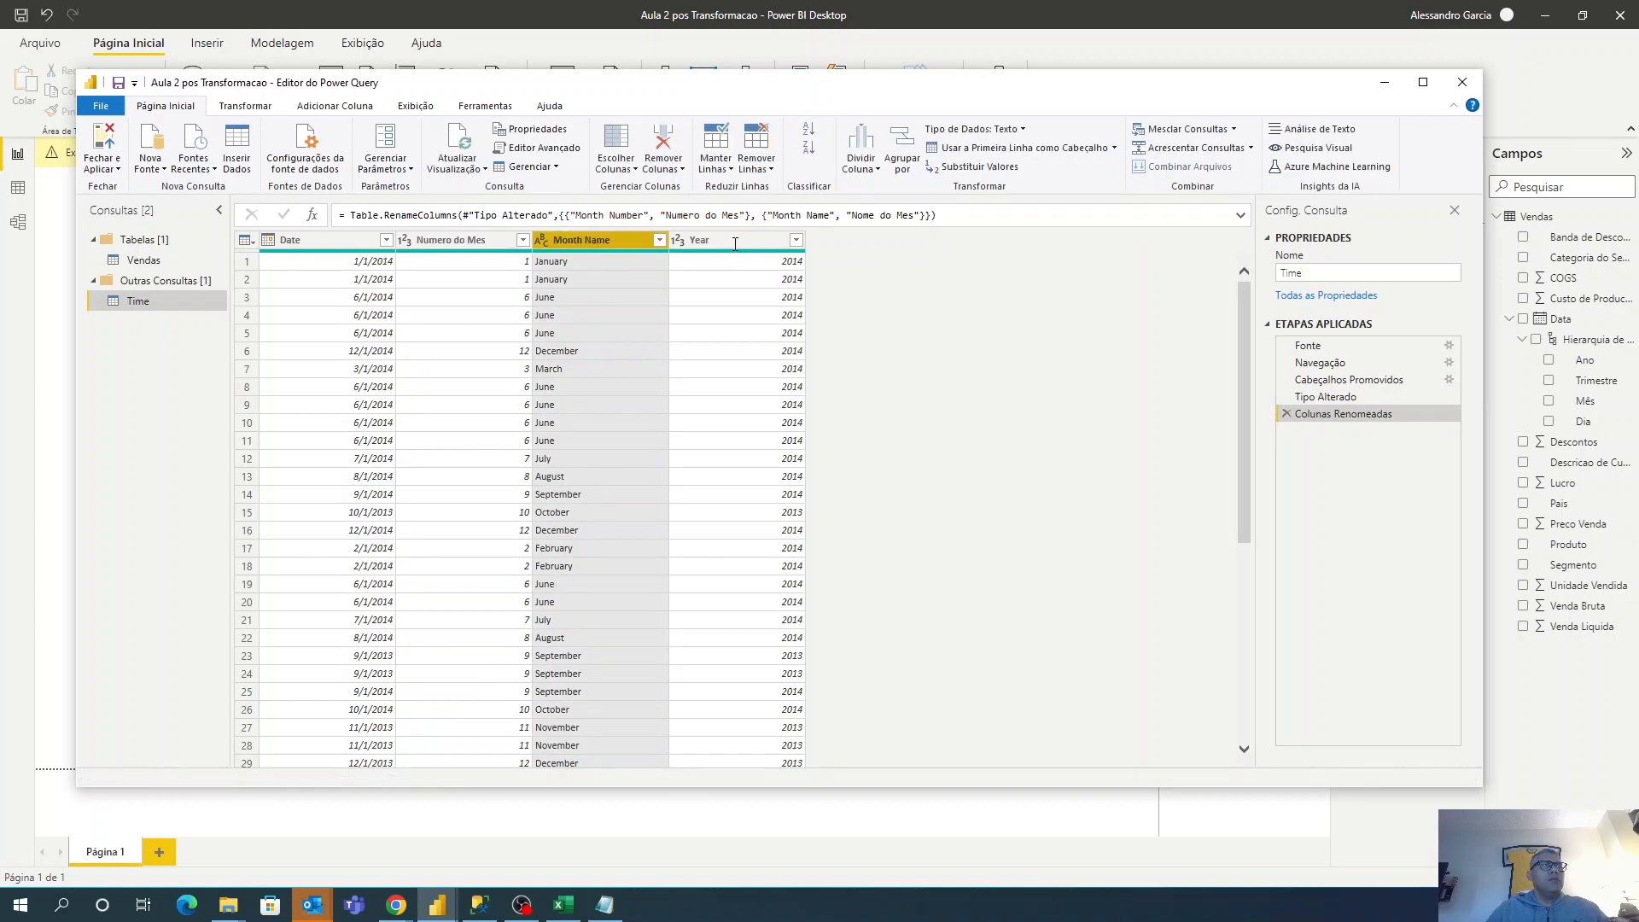
{"action": "double_click", "coordinate": [735, 242]}
{"action": "key", "text": "Return"}
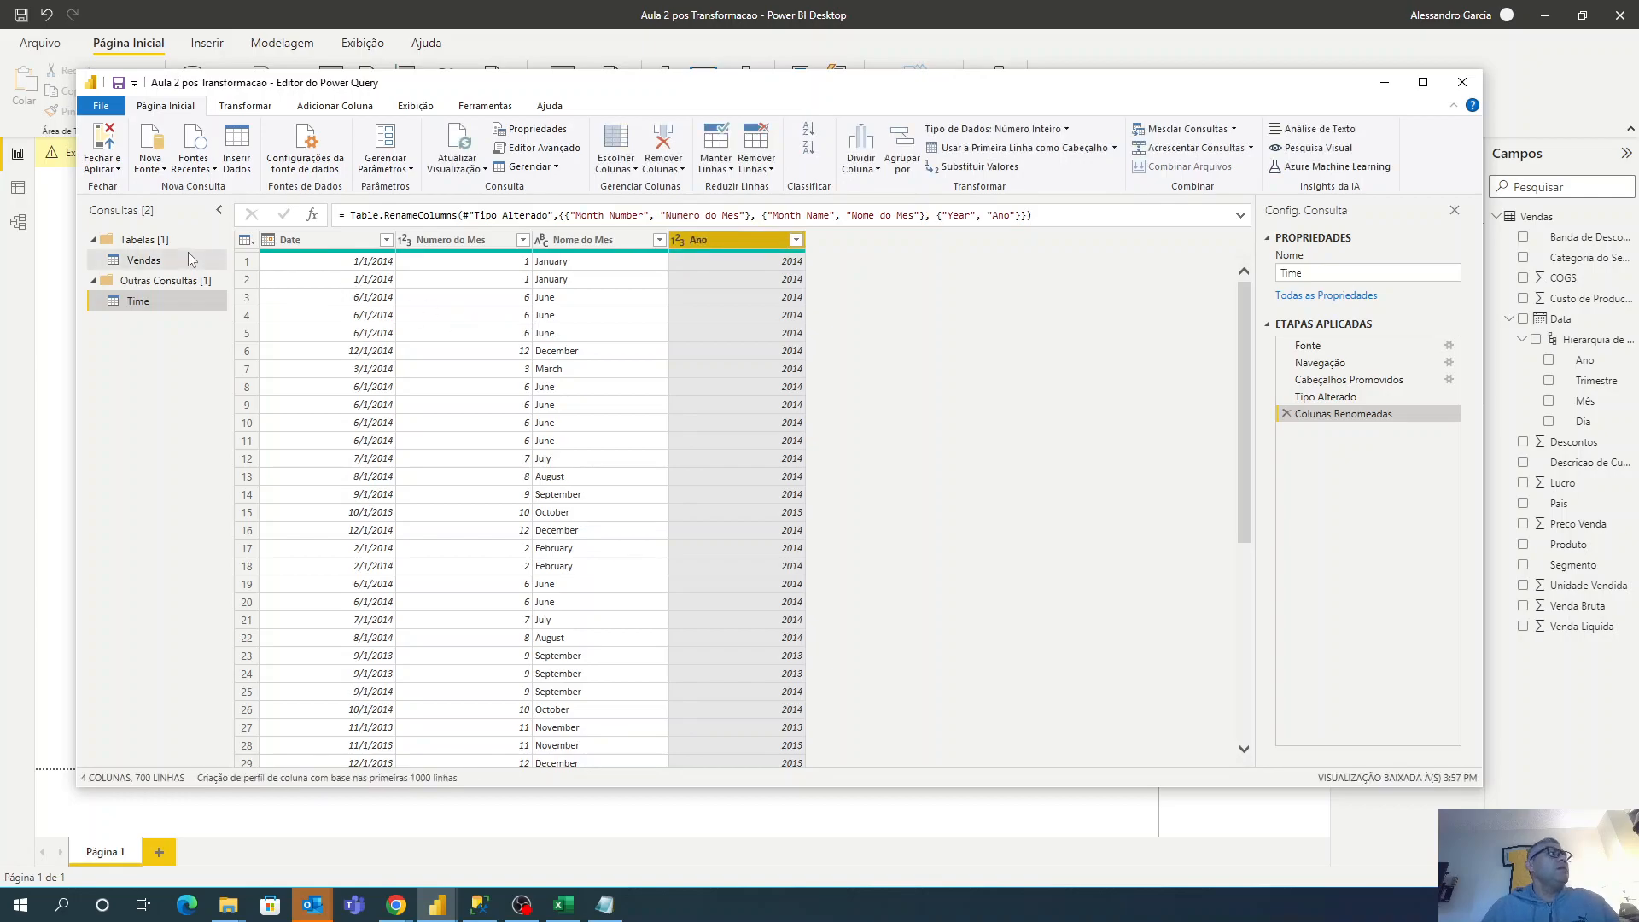
Rename the Time query as "Dim_Time" and move it into the Tabelas group.
{"action": "right_click", "coordinate": [146, 305]}
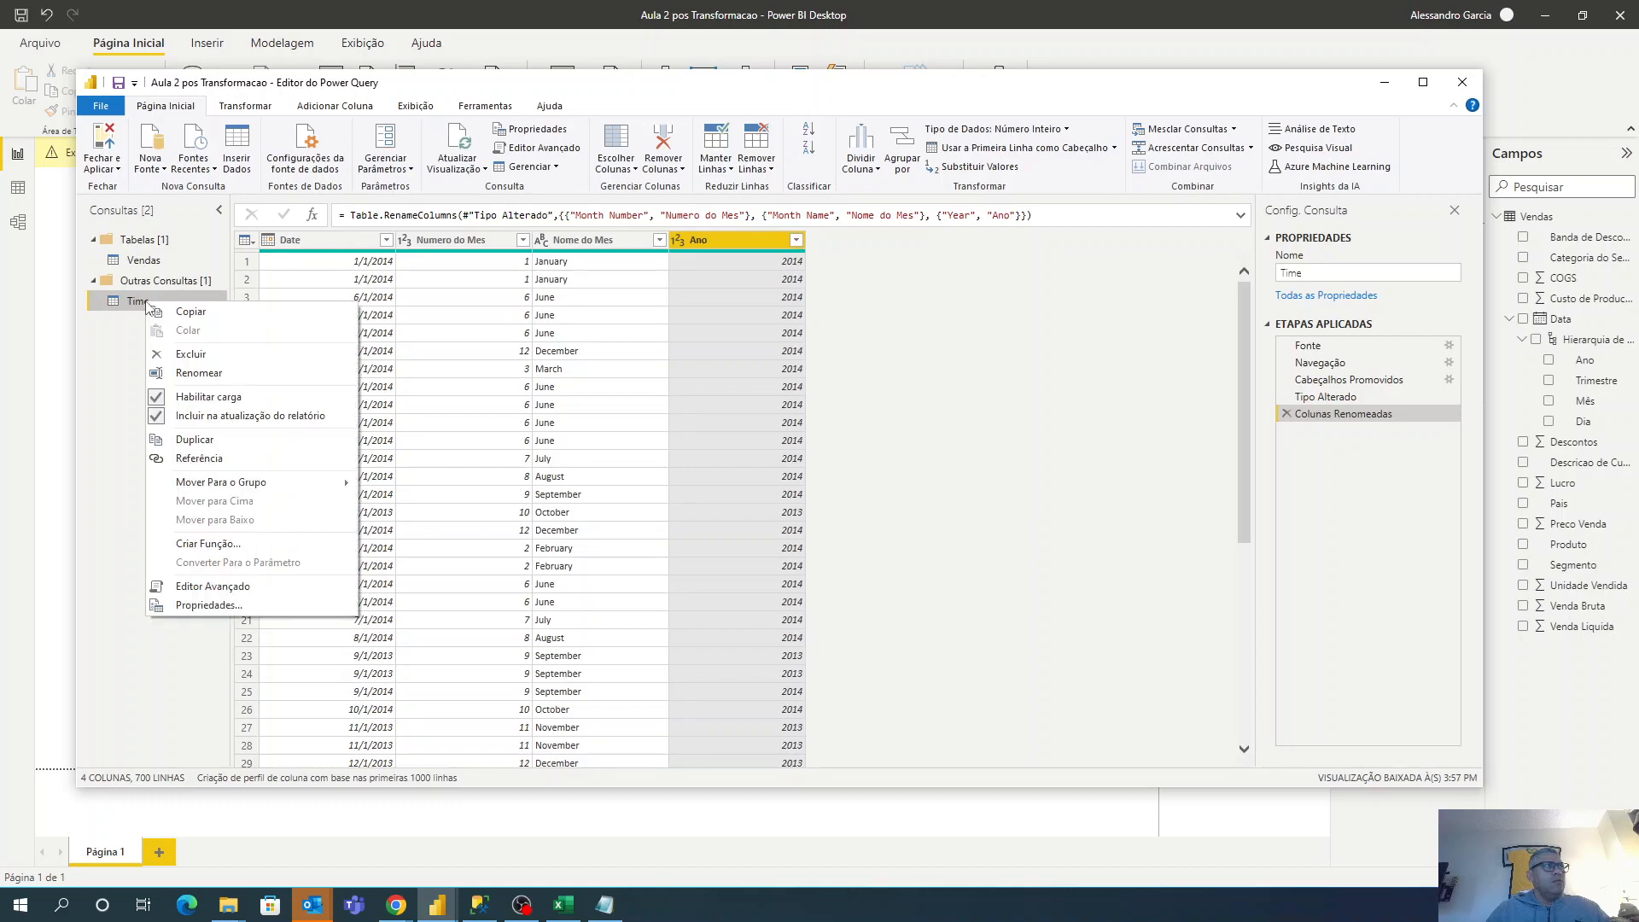
{"action": "left_click", "coordinate": [214, 367]}
{"action": "type", "text": "Dim_time"}
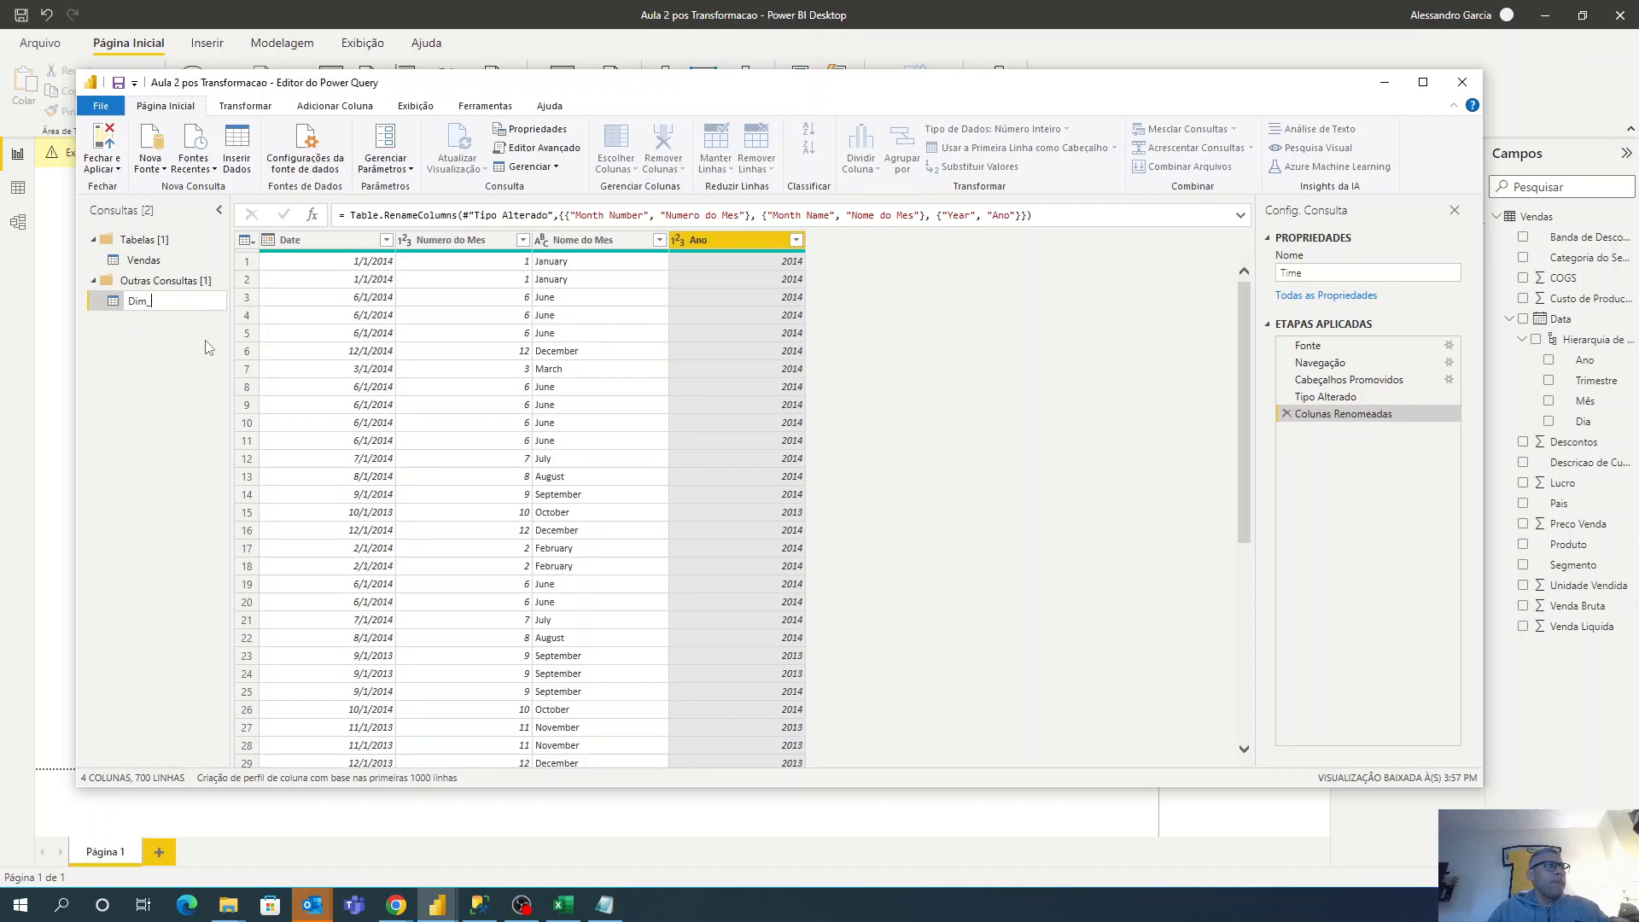
{"action": "key", "text": "Return"}
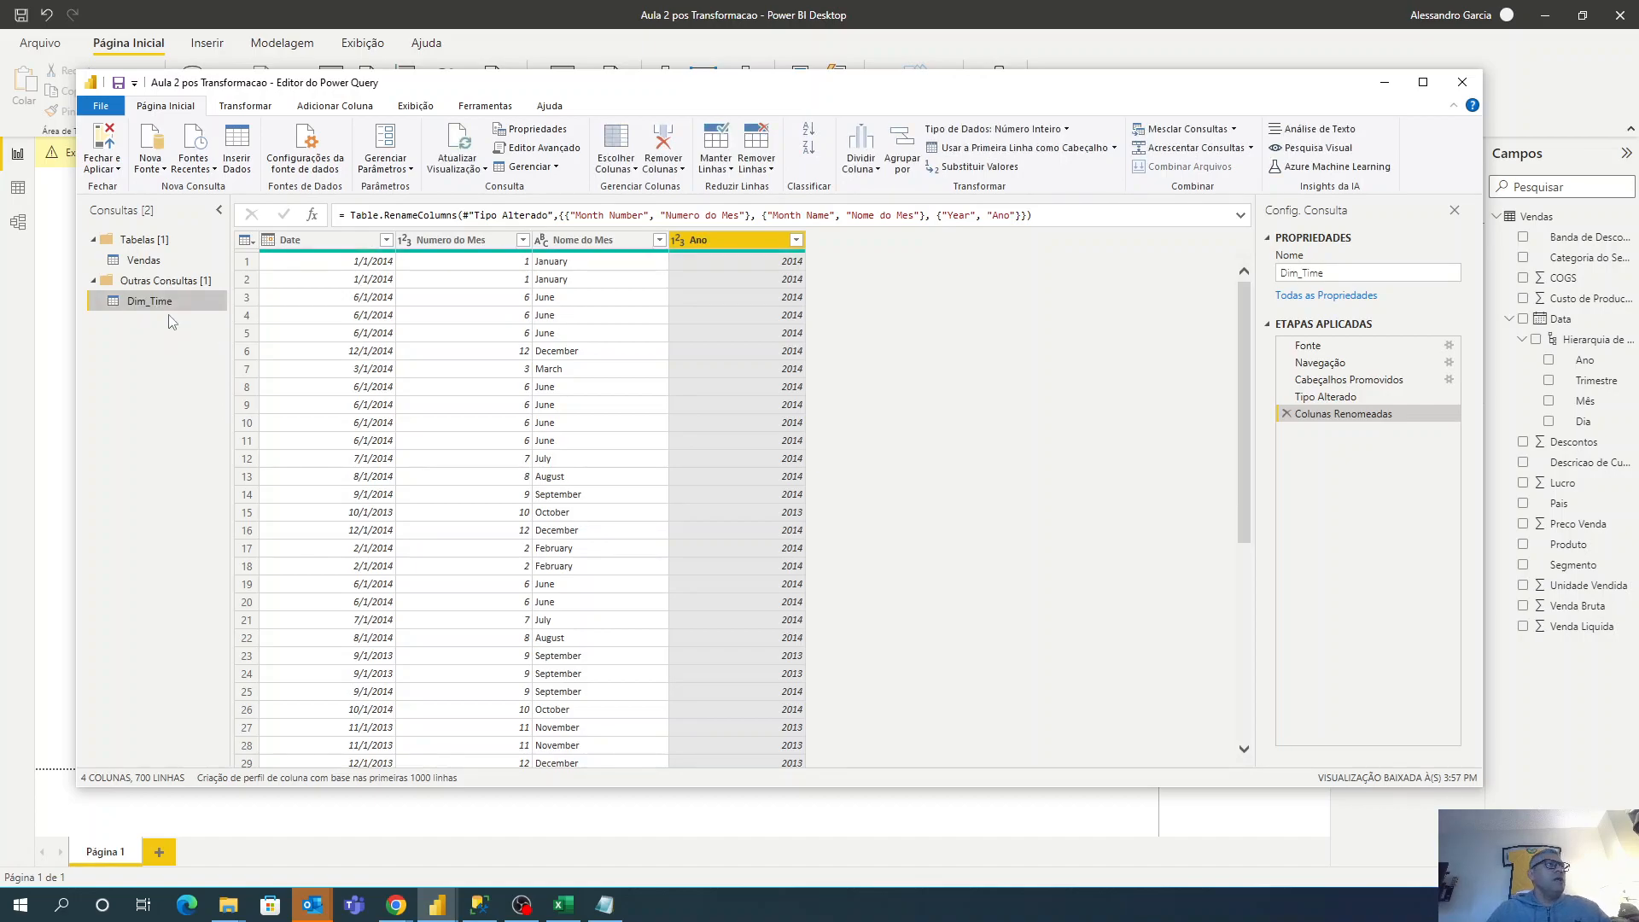
{"action": "left_click_drag", "start_coordinate": [171, 301], "coordinate": [166, 258]}
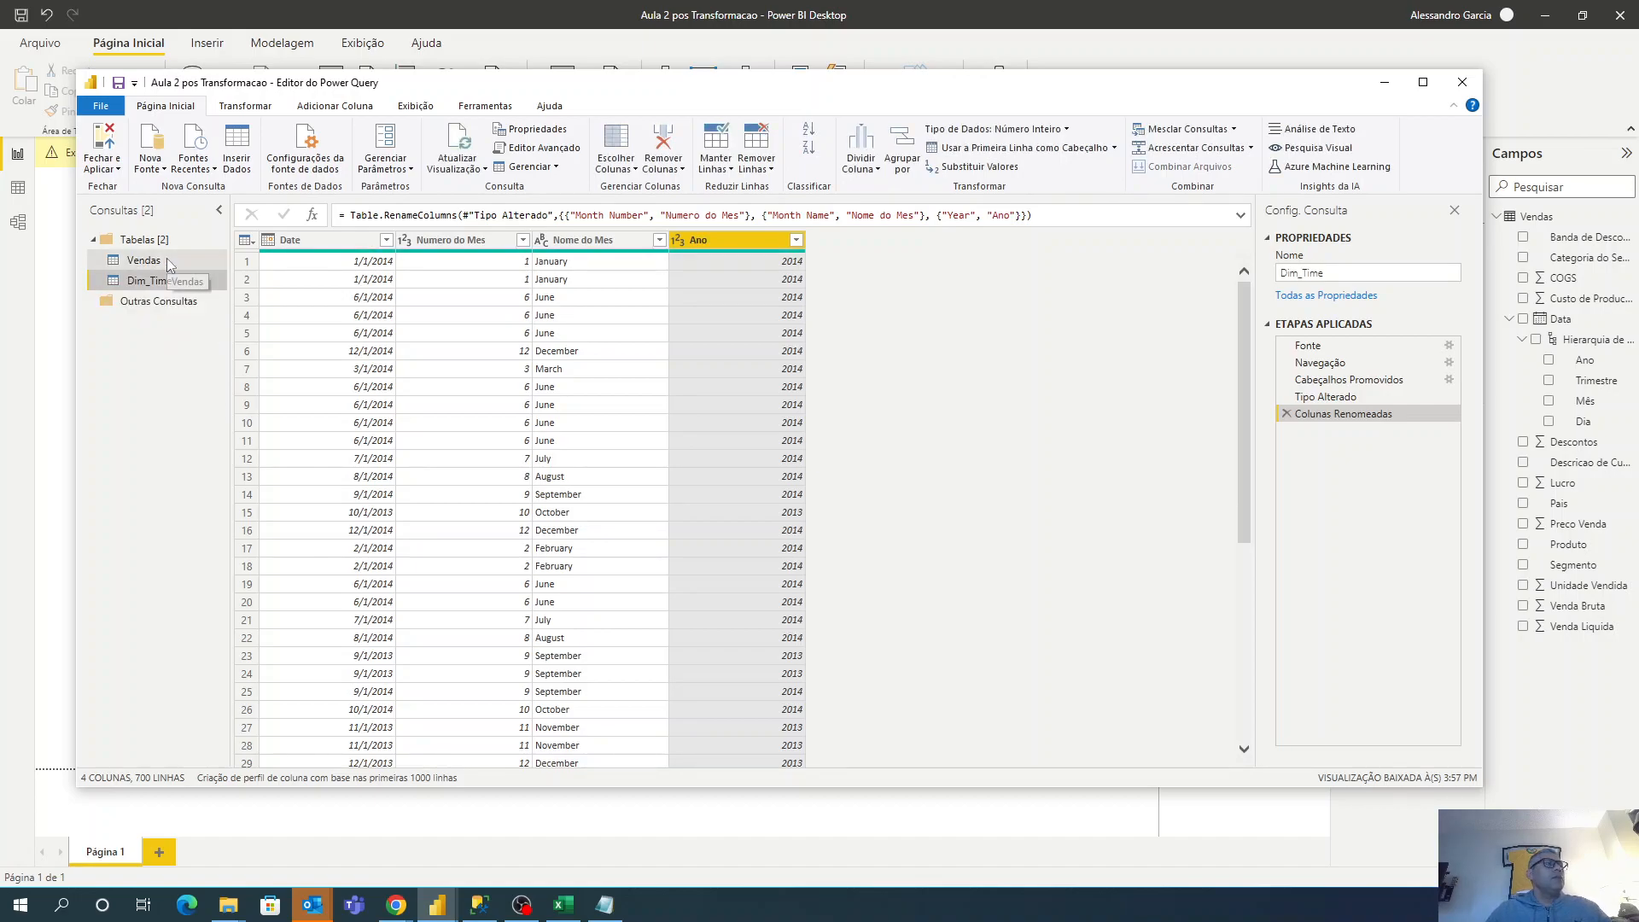
Rename the Tabelas query group as "Tabelas Prontas", and close Power Query with the changes applied.
{"action": "right_click", "coordinate": [157, 237]}
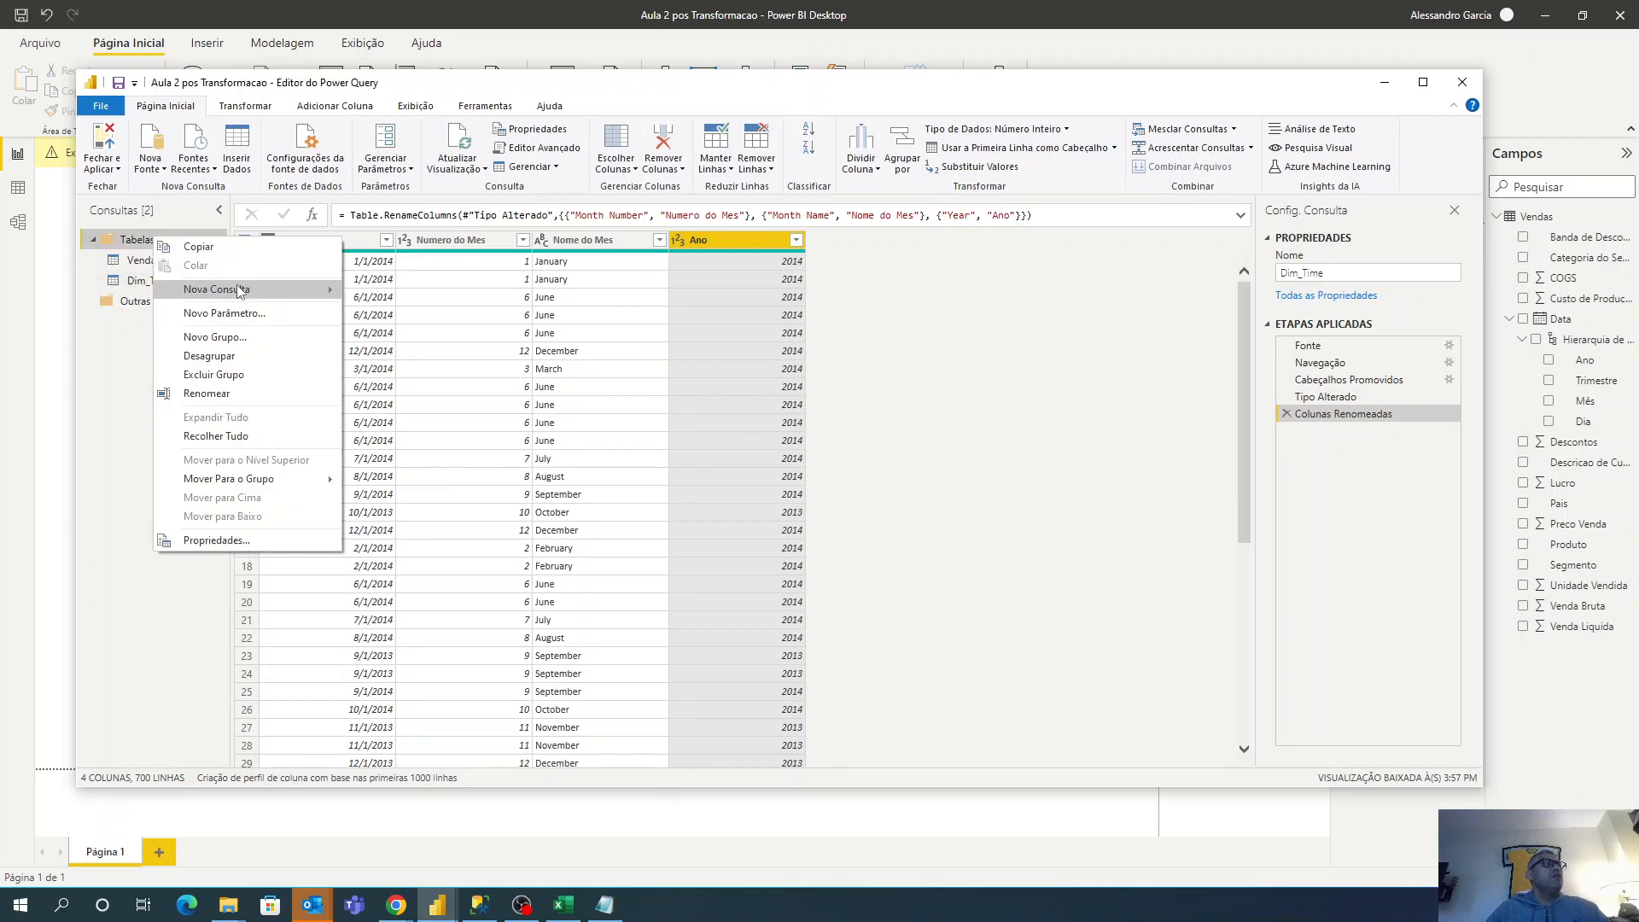
{"action": "left_click", "coordinate": [209, 392]}
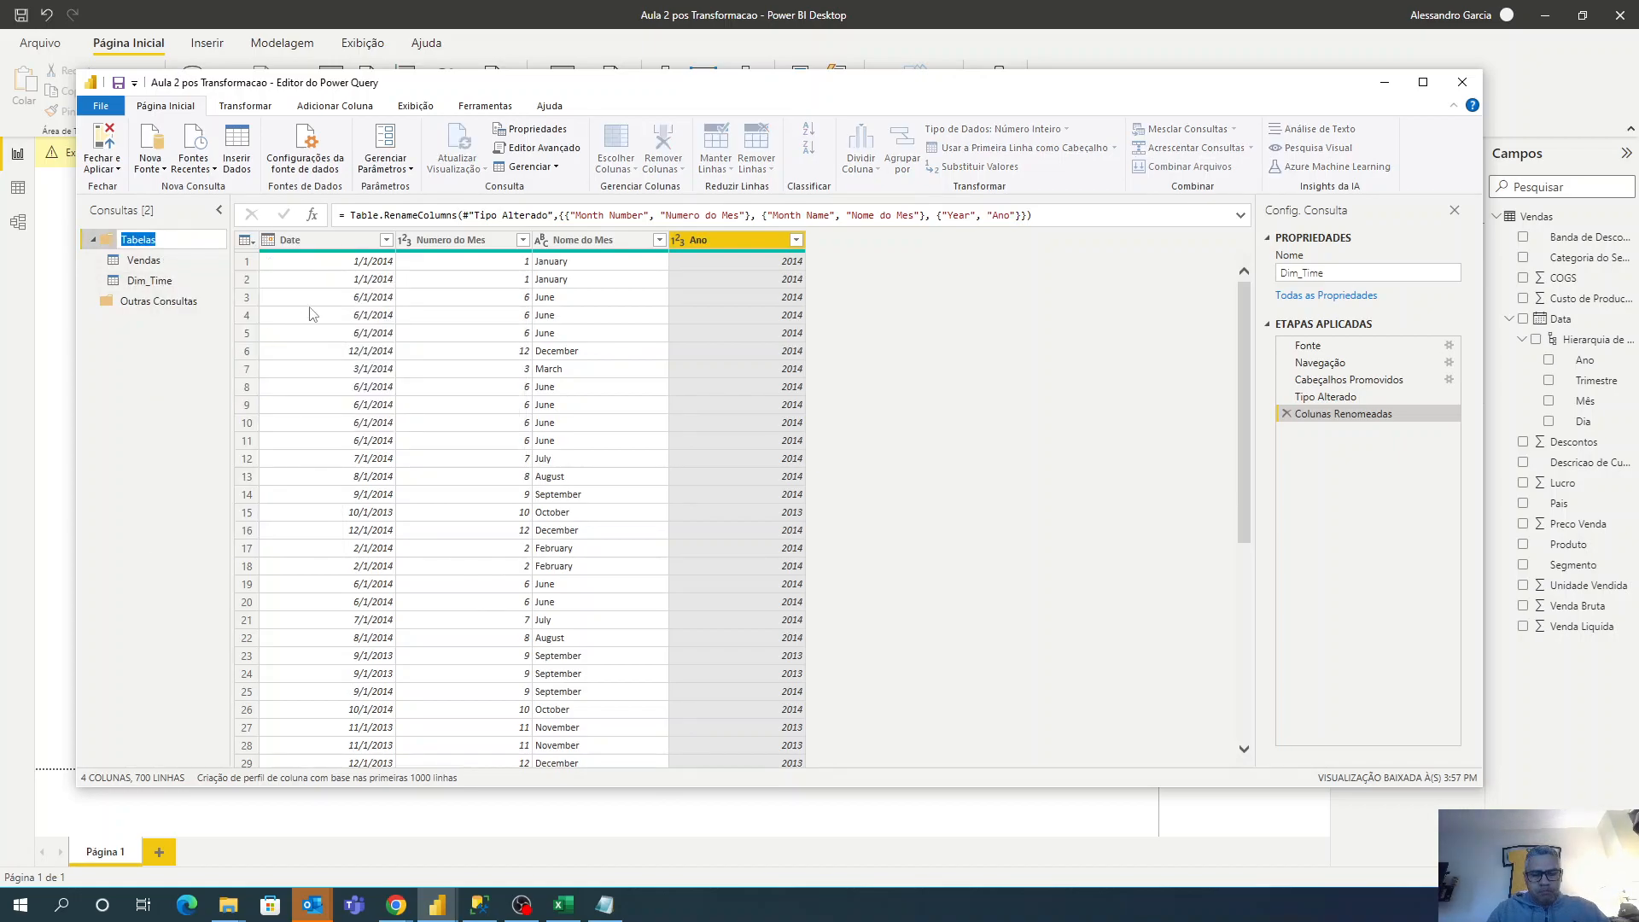
{"action": "type", "text": "T"}
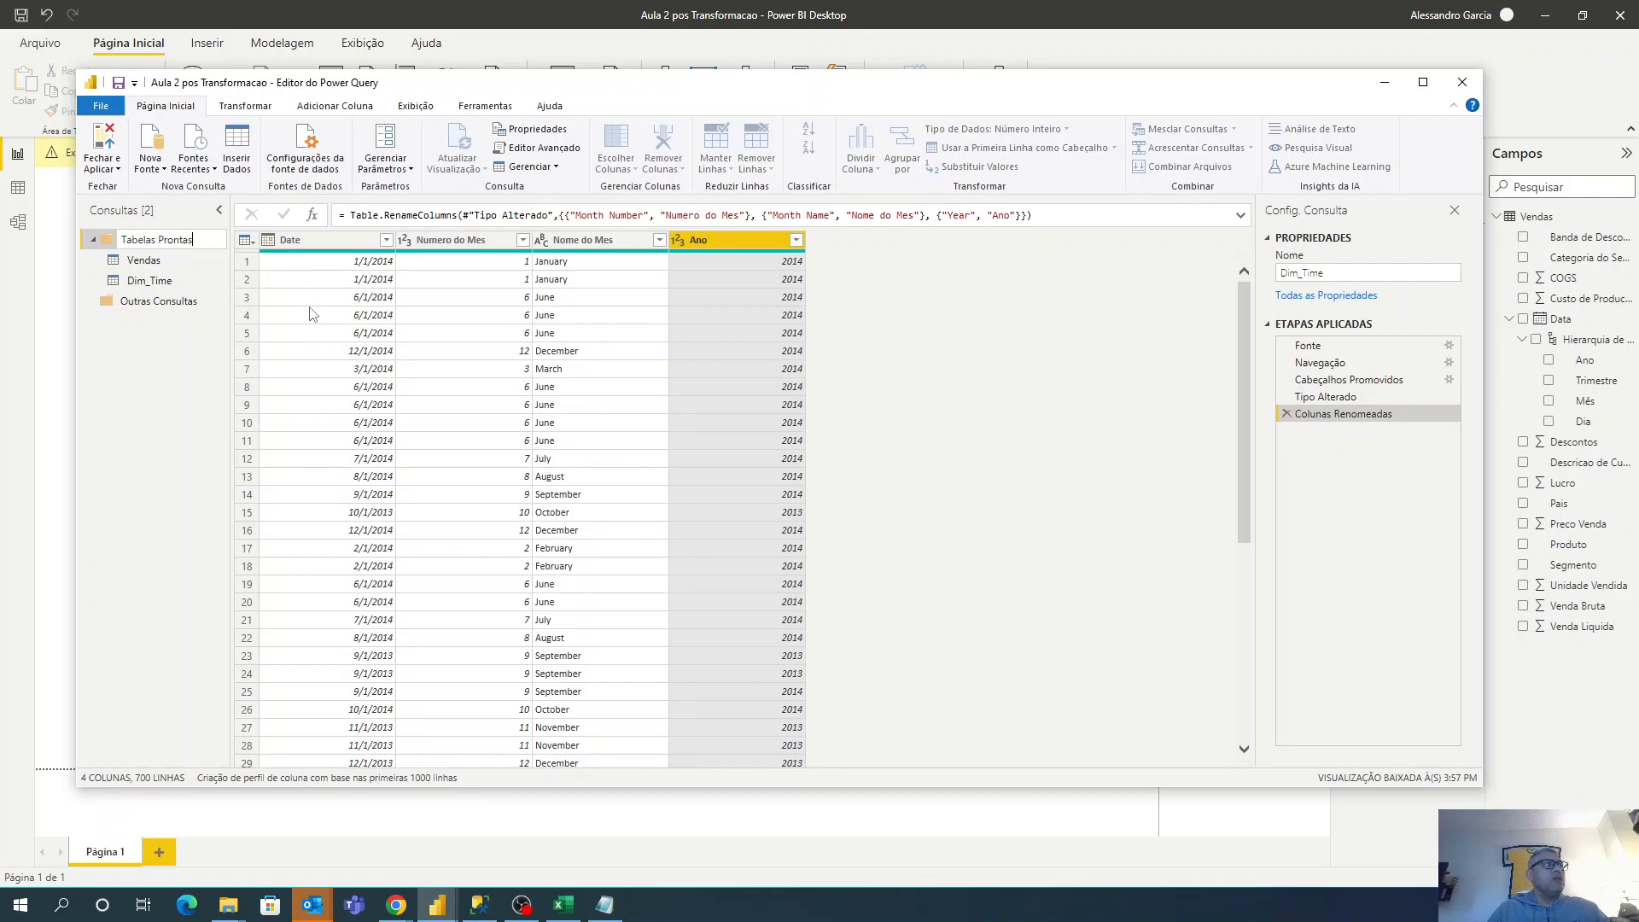
{"action": "left_click", "coordinate": [153, 414]}
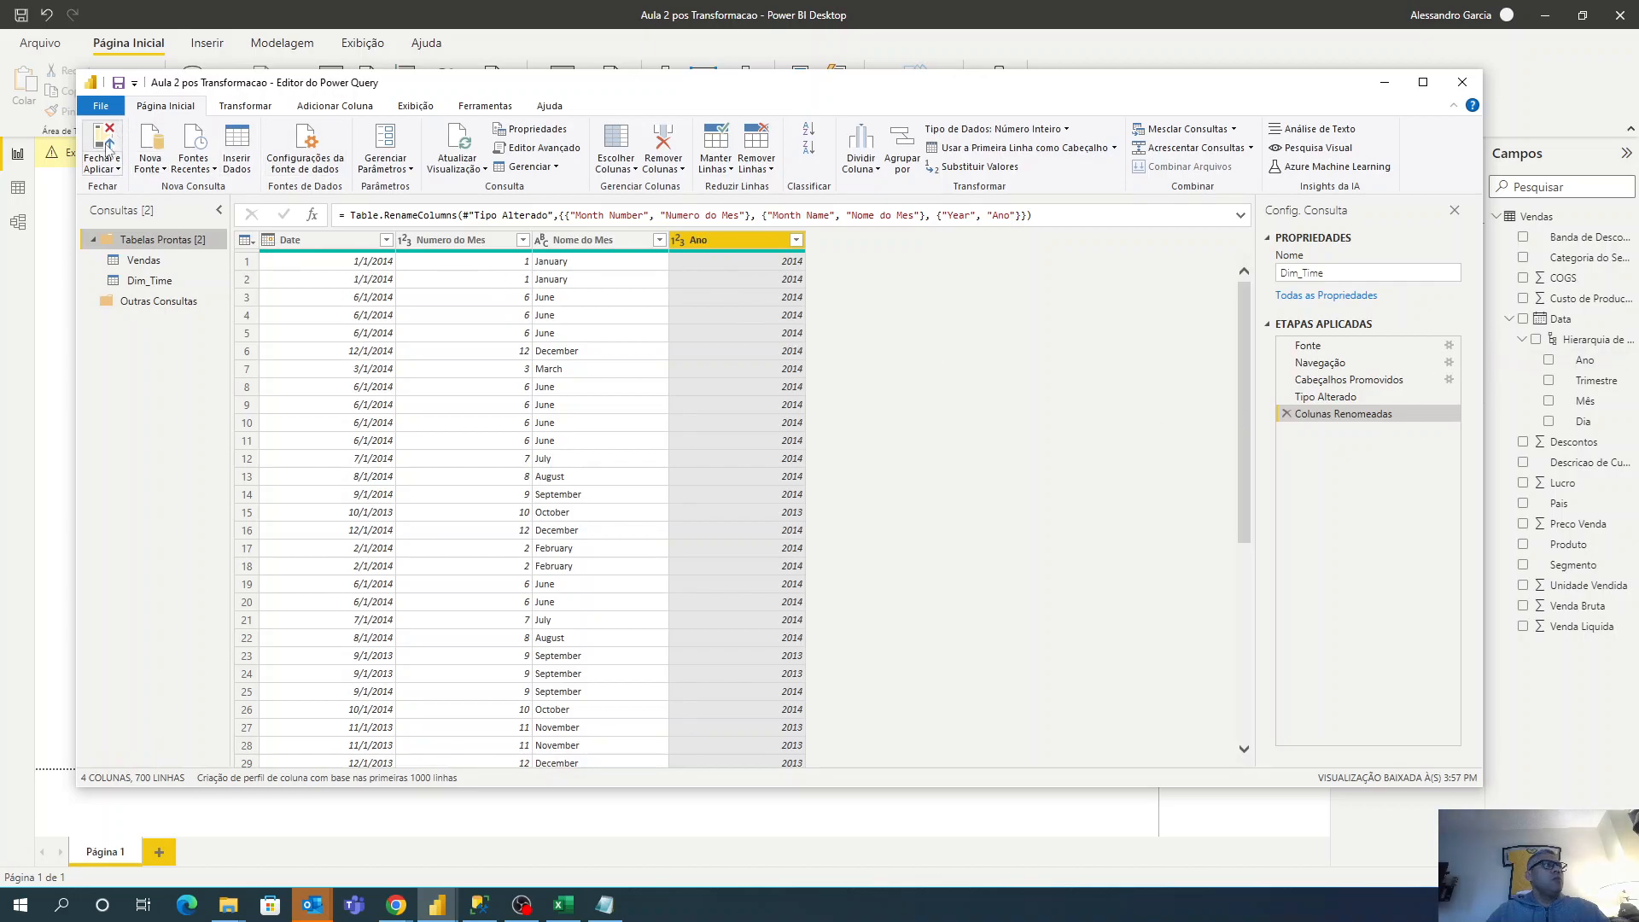
{"action": "left_click", "coordinate": [107, 158]}
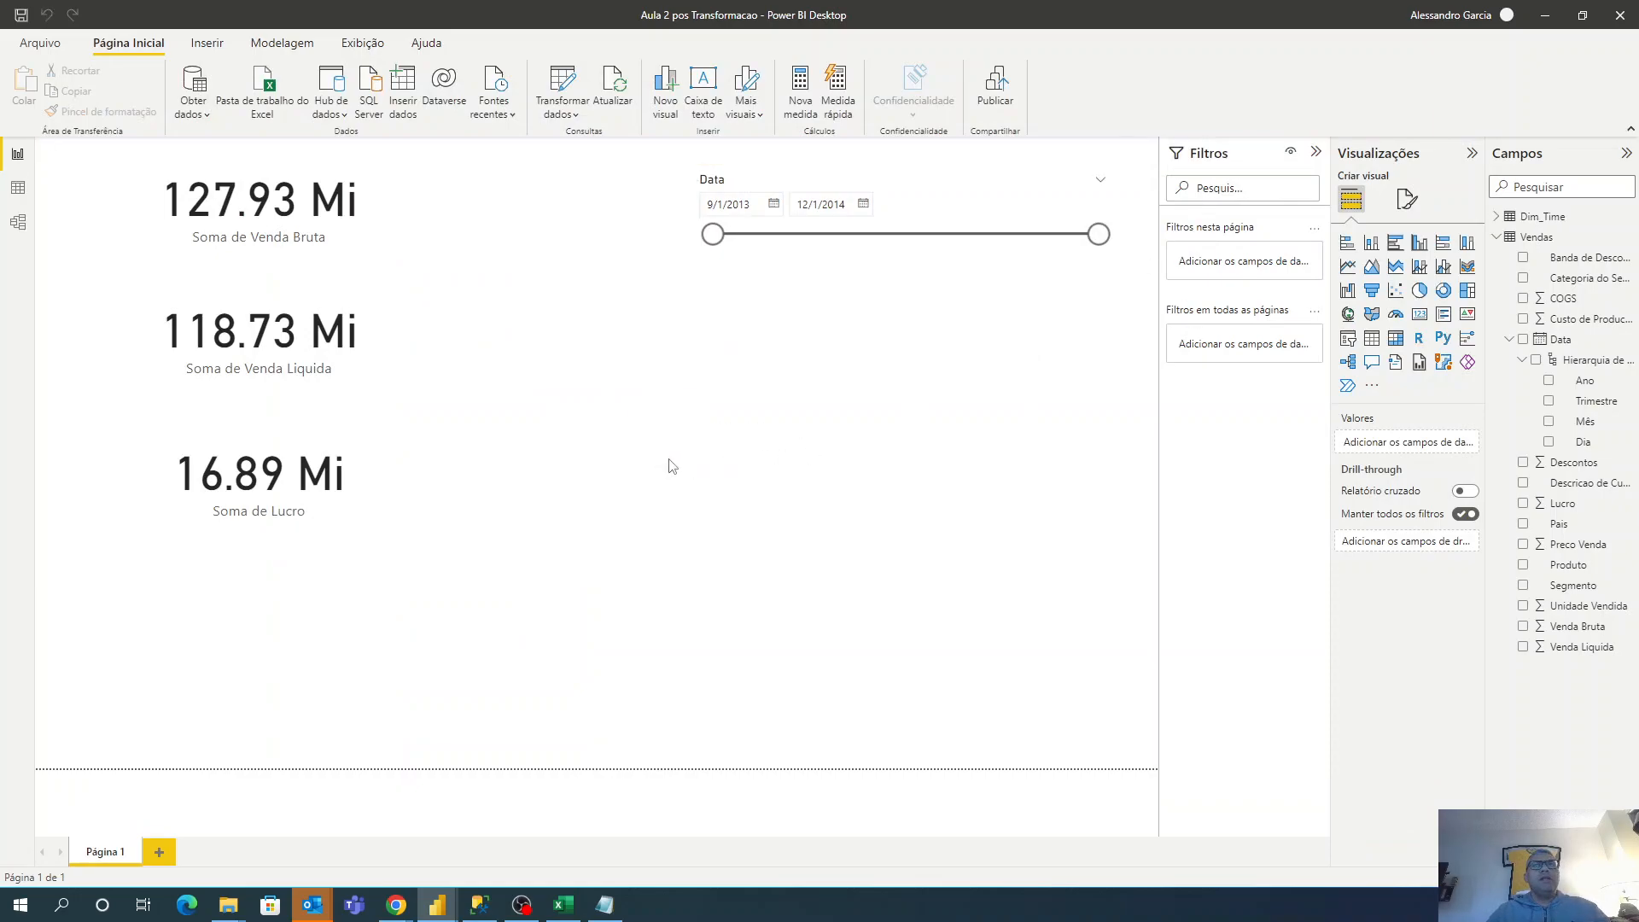
Try to mark the Dim_Time table as a date table using its Date column.
{"action": "left_click", "coordinate": [1510, 240]}
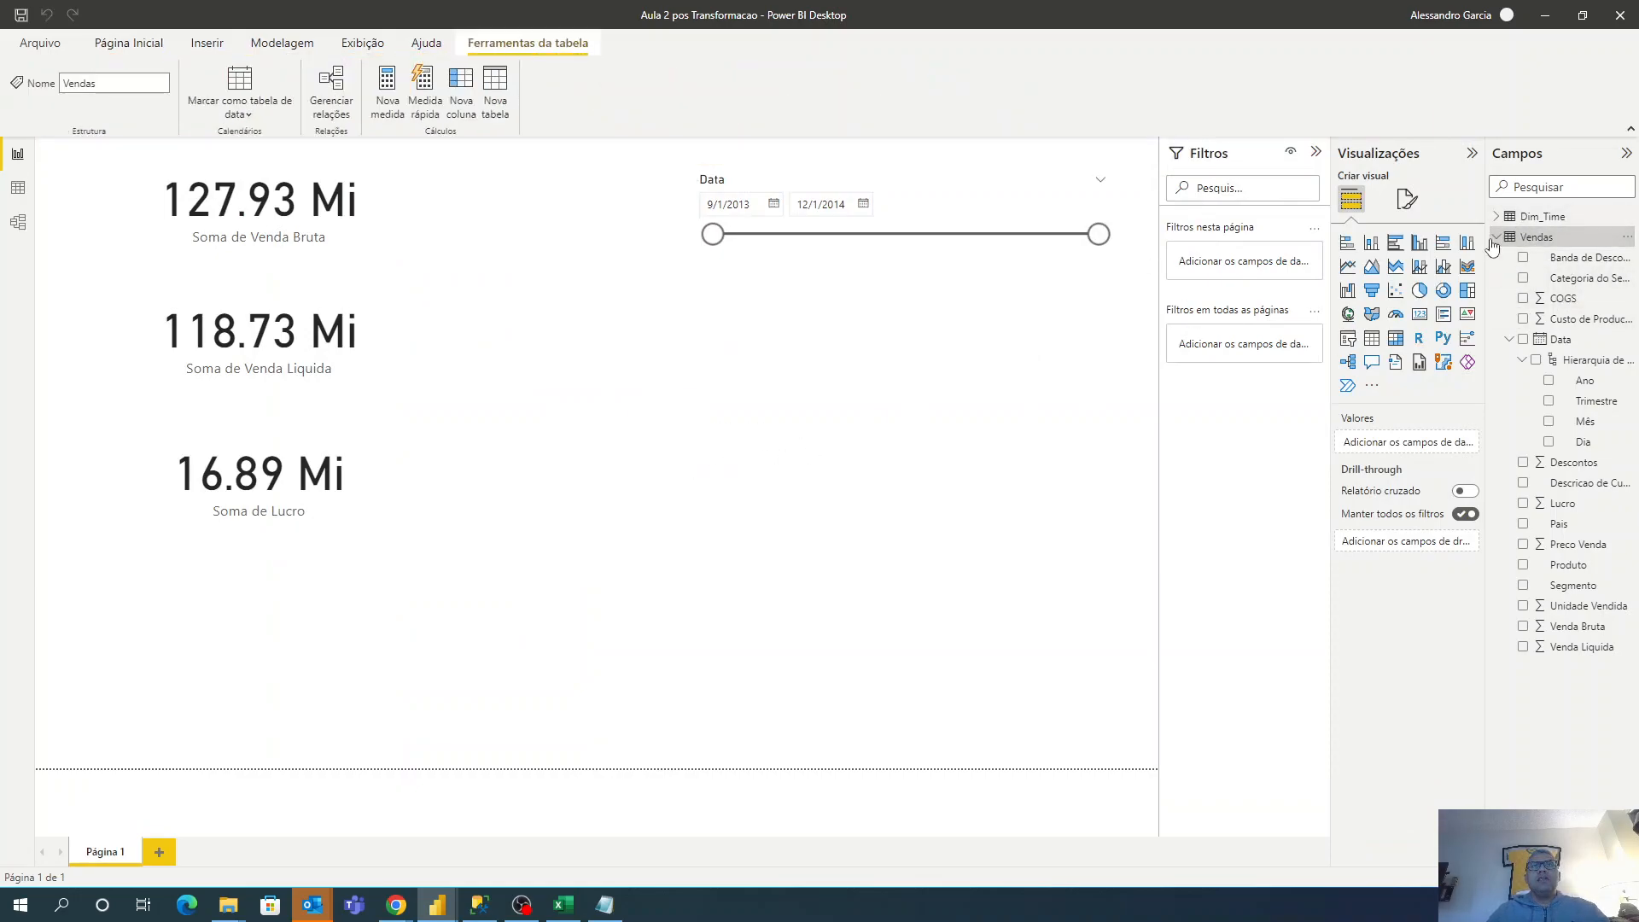
{"action": "left_click", "coordinate": [1494, 241]}
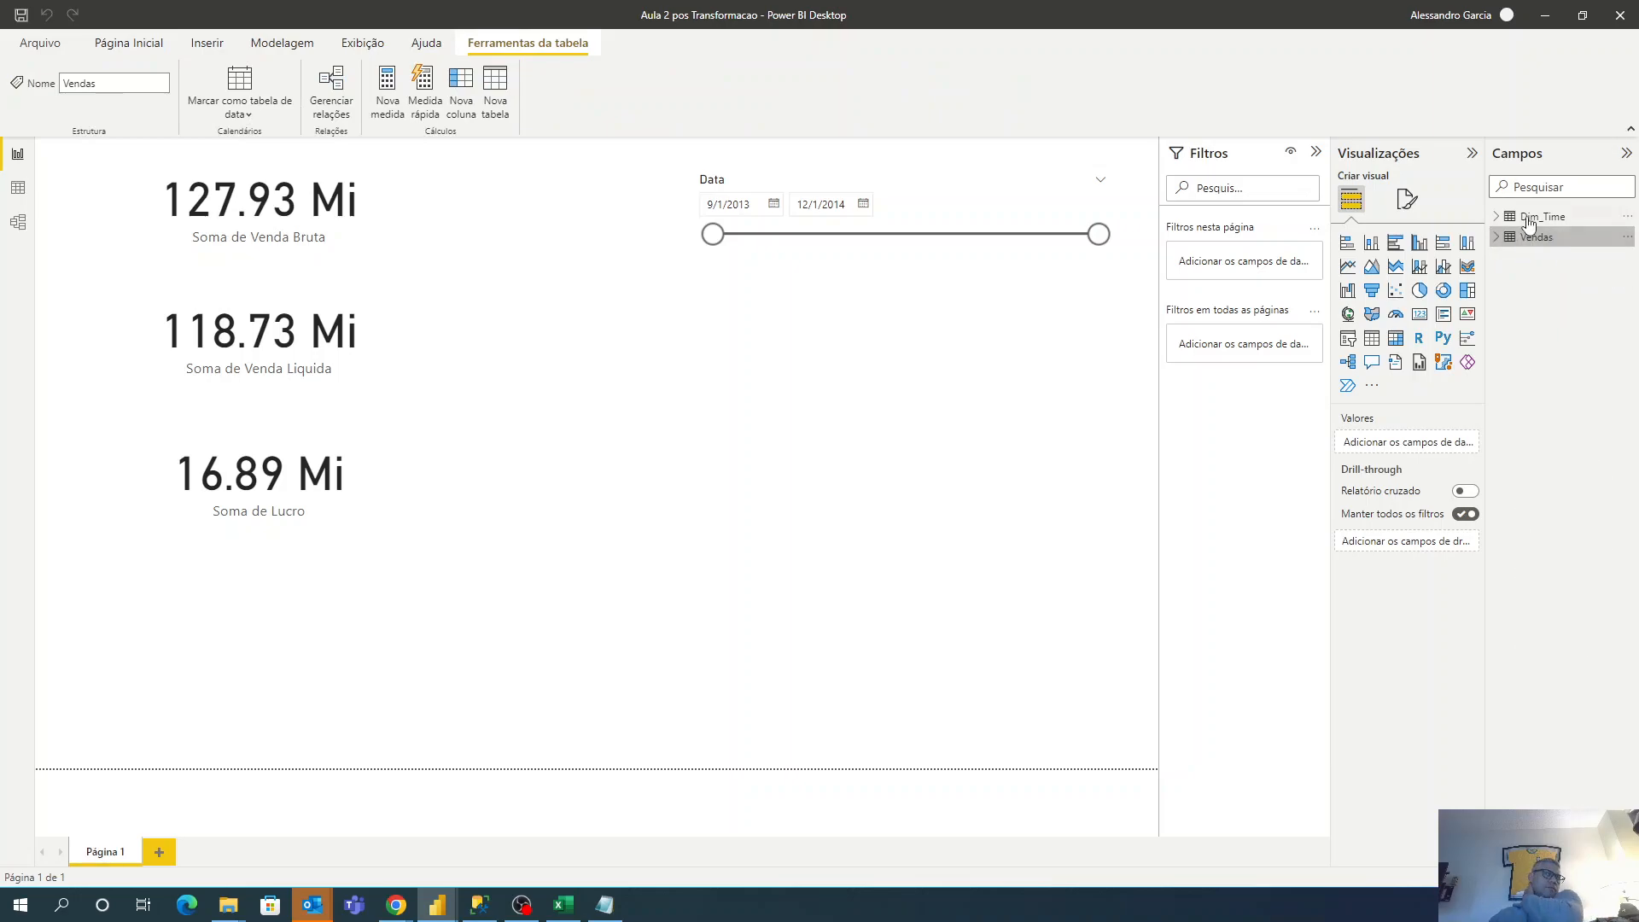
{"action": "right_click", "coordinate": [1529, 213]}
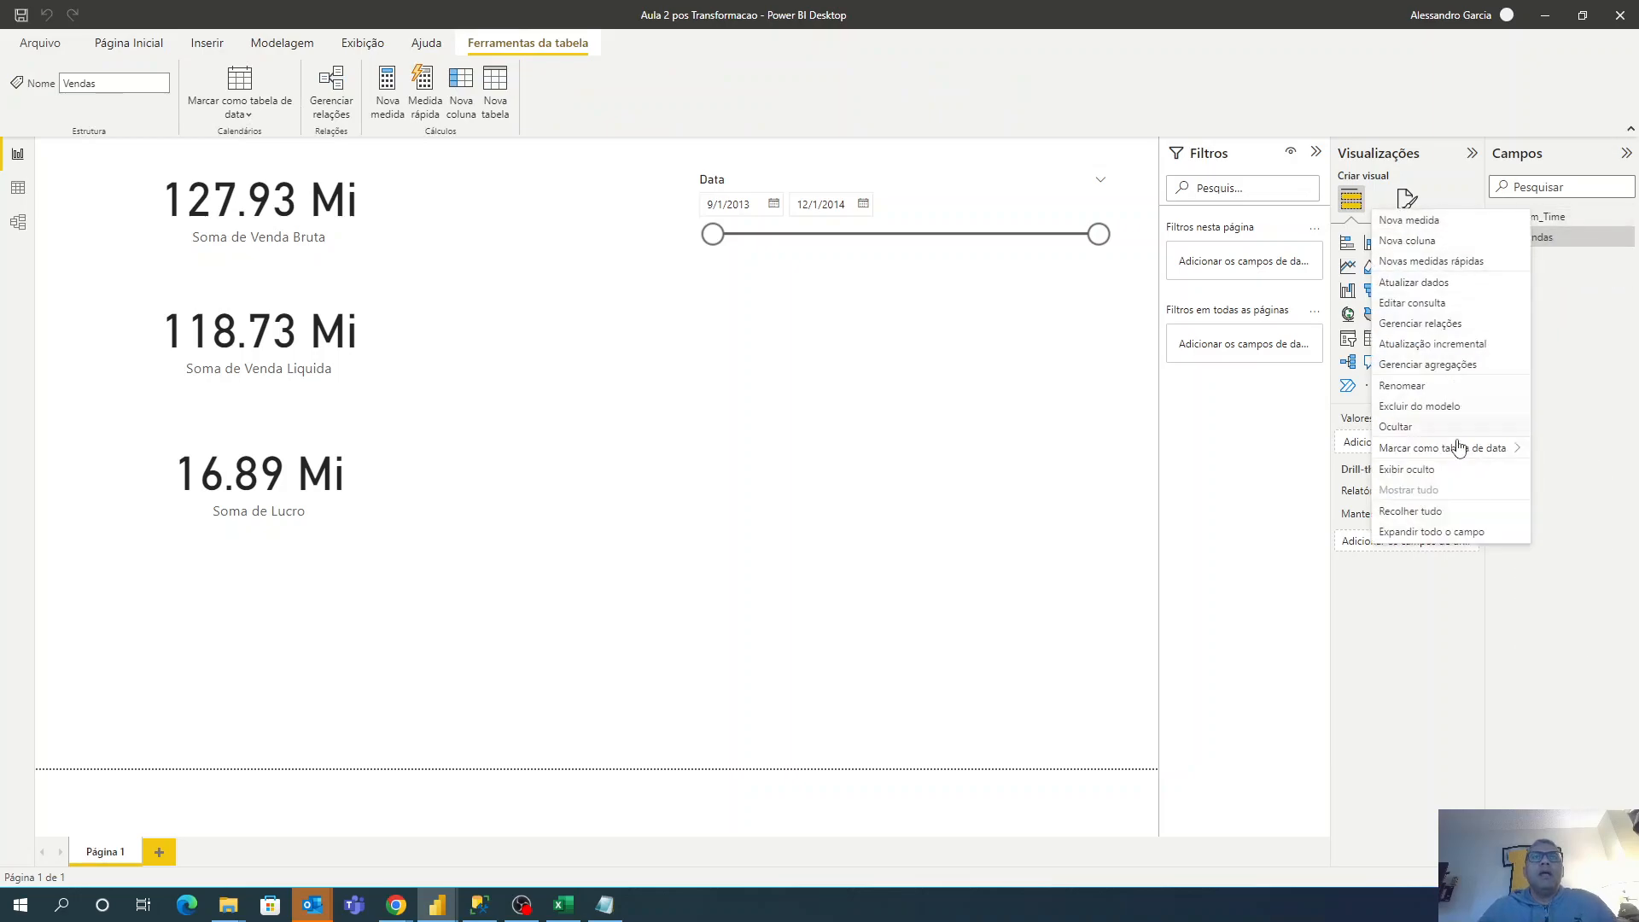
{"action": "mouse_move", "coordinate": [1458, 449]}
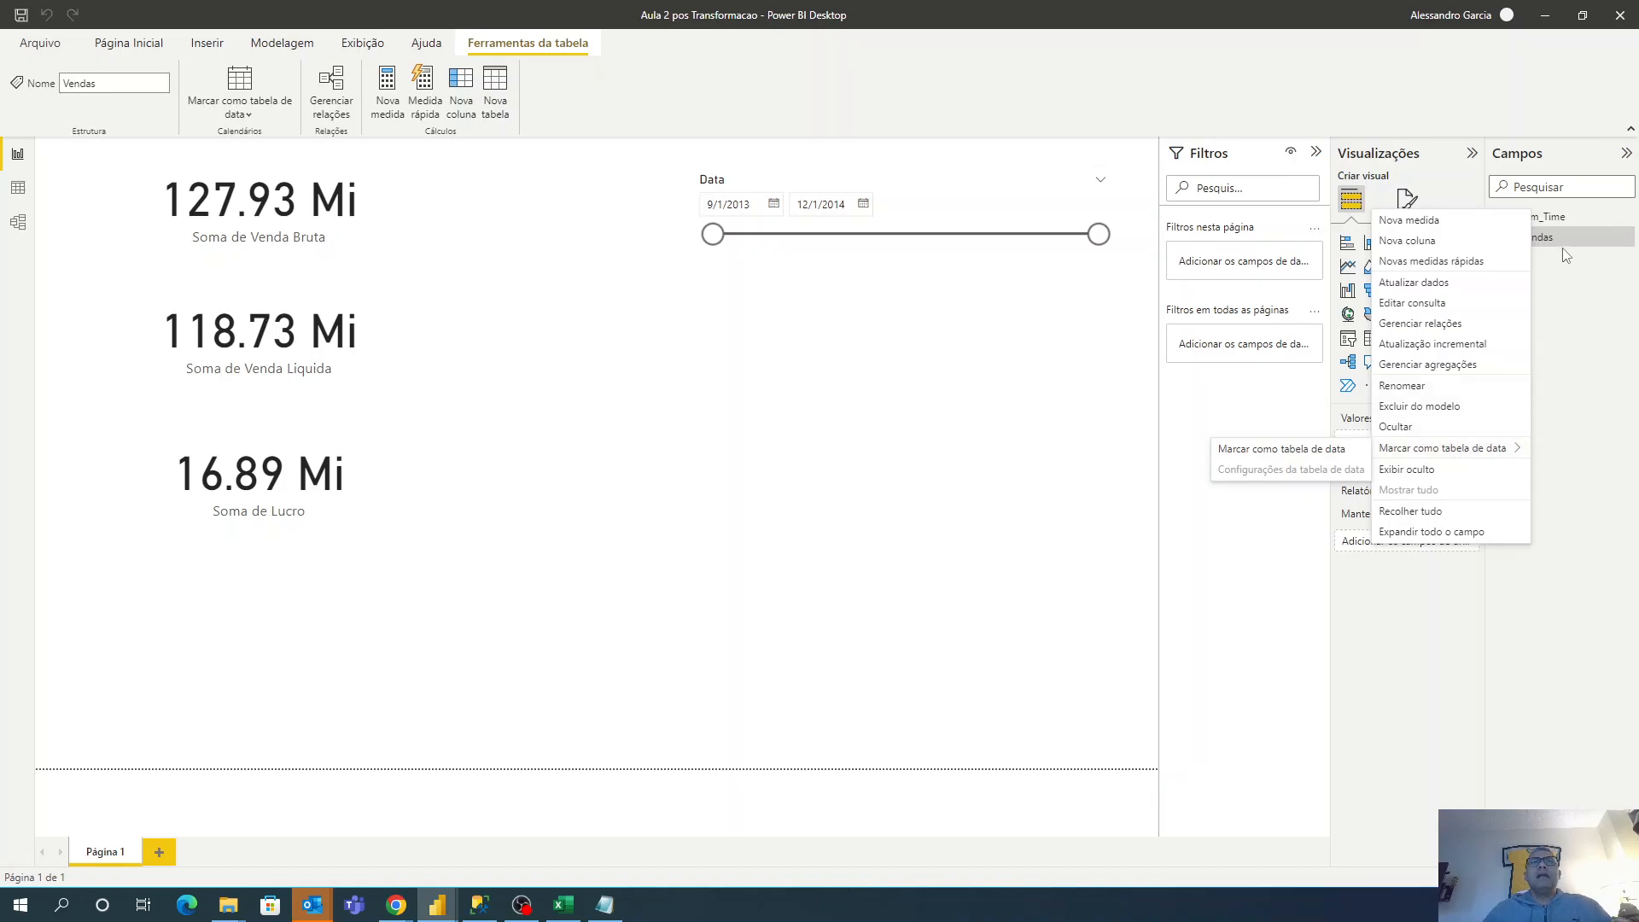
{"action": "left_click", "coordinate": [1545, 216]}
{"action": "right_click", "coordinate": [1545, 216]}
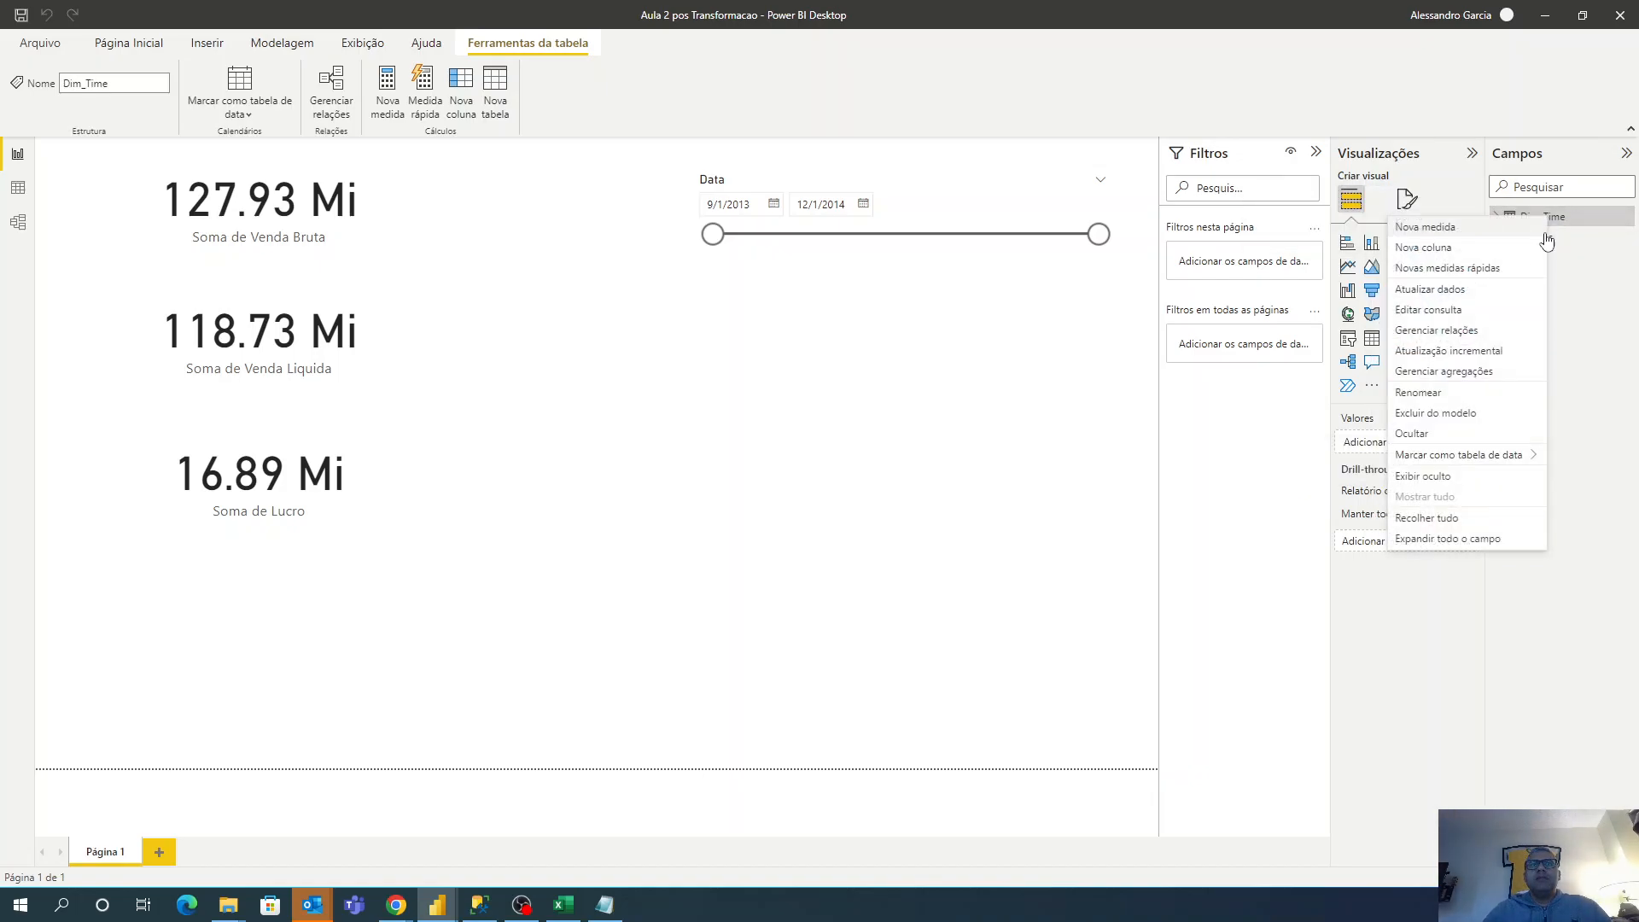
{"action": "mouse_move", "coordinate": [1476, 457]}
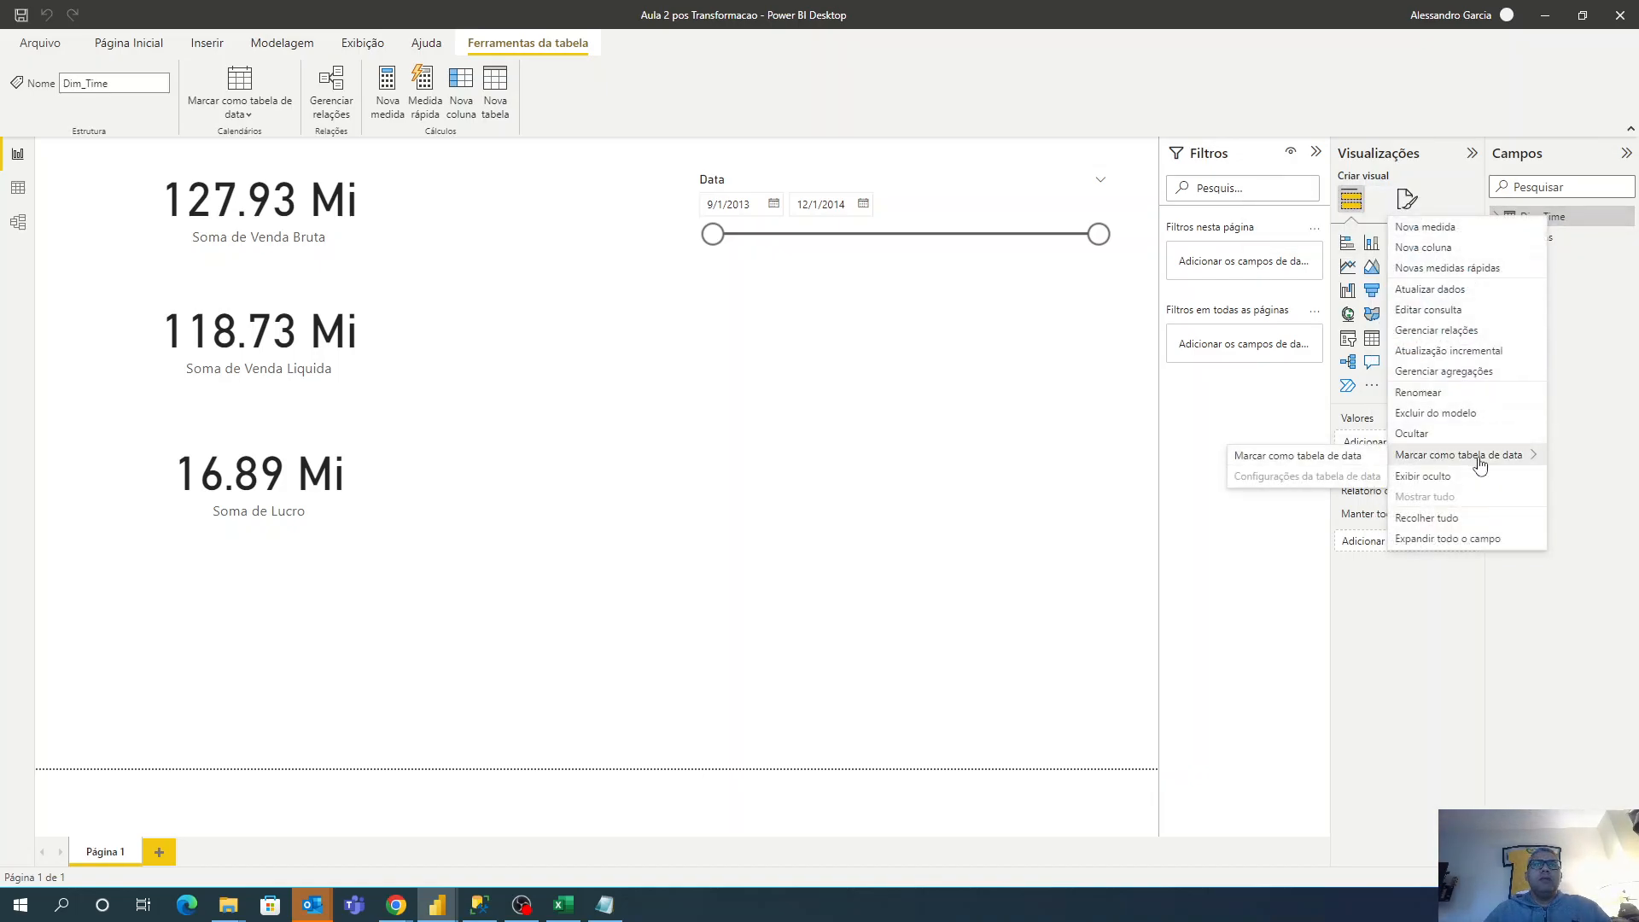
{"action": "left_click", "coordinate": [1344, 457]}
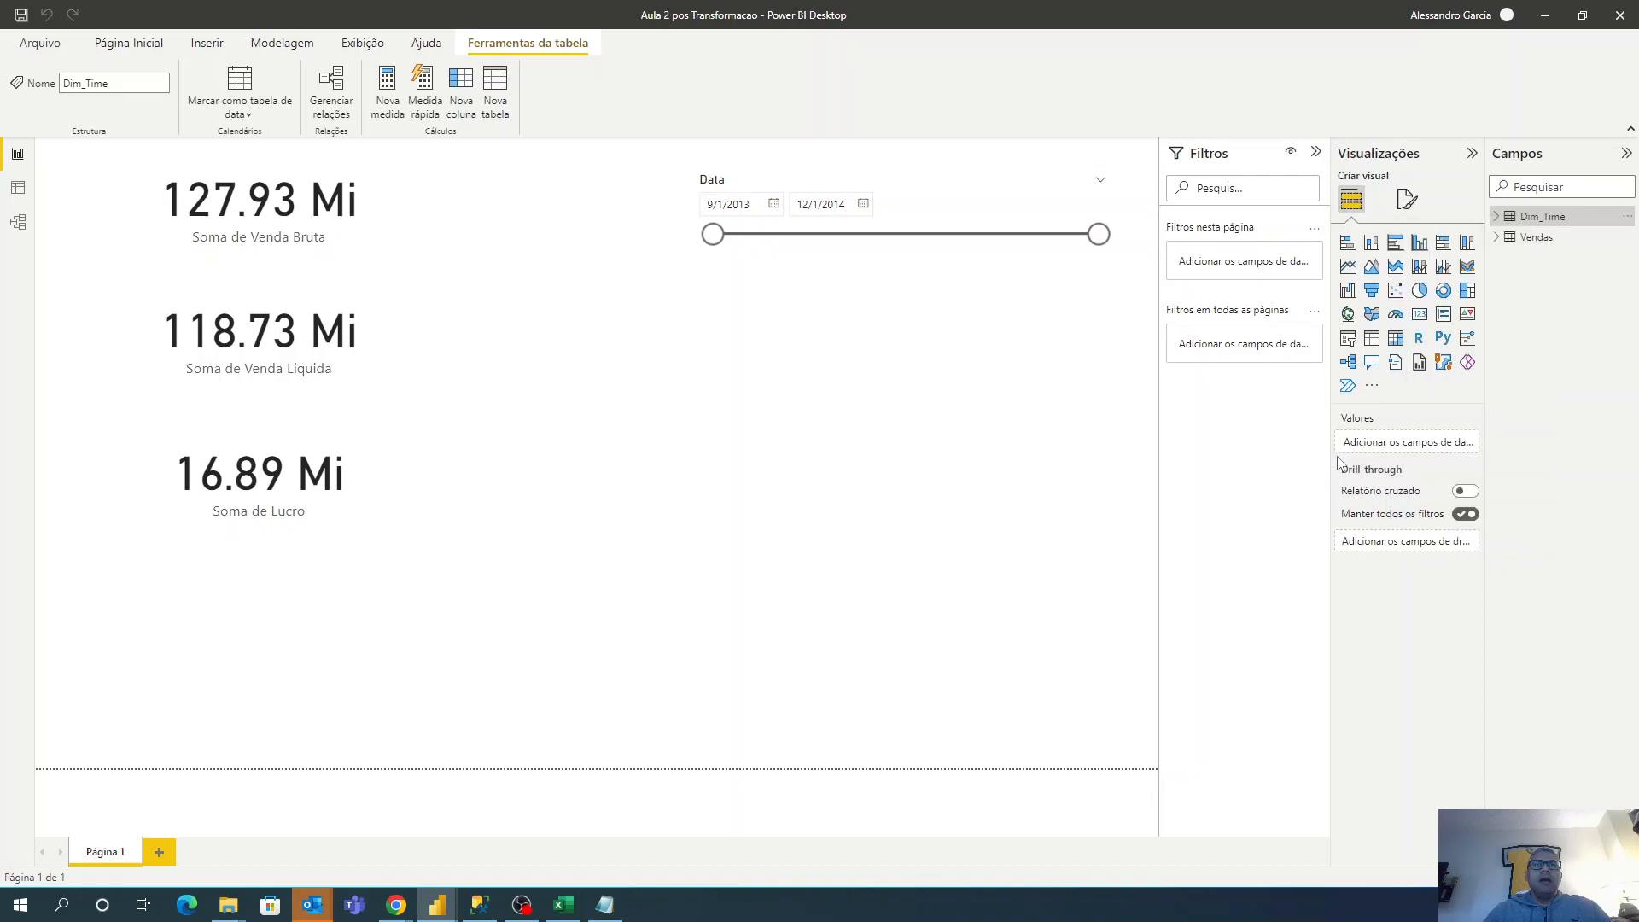
{"action": "left_click", "coordinate": [691, 431]}
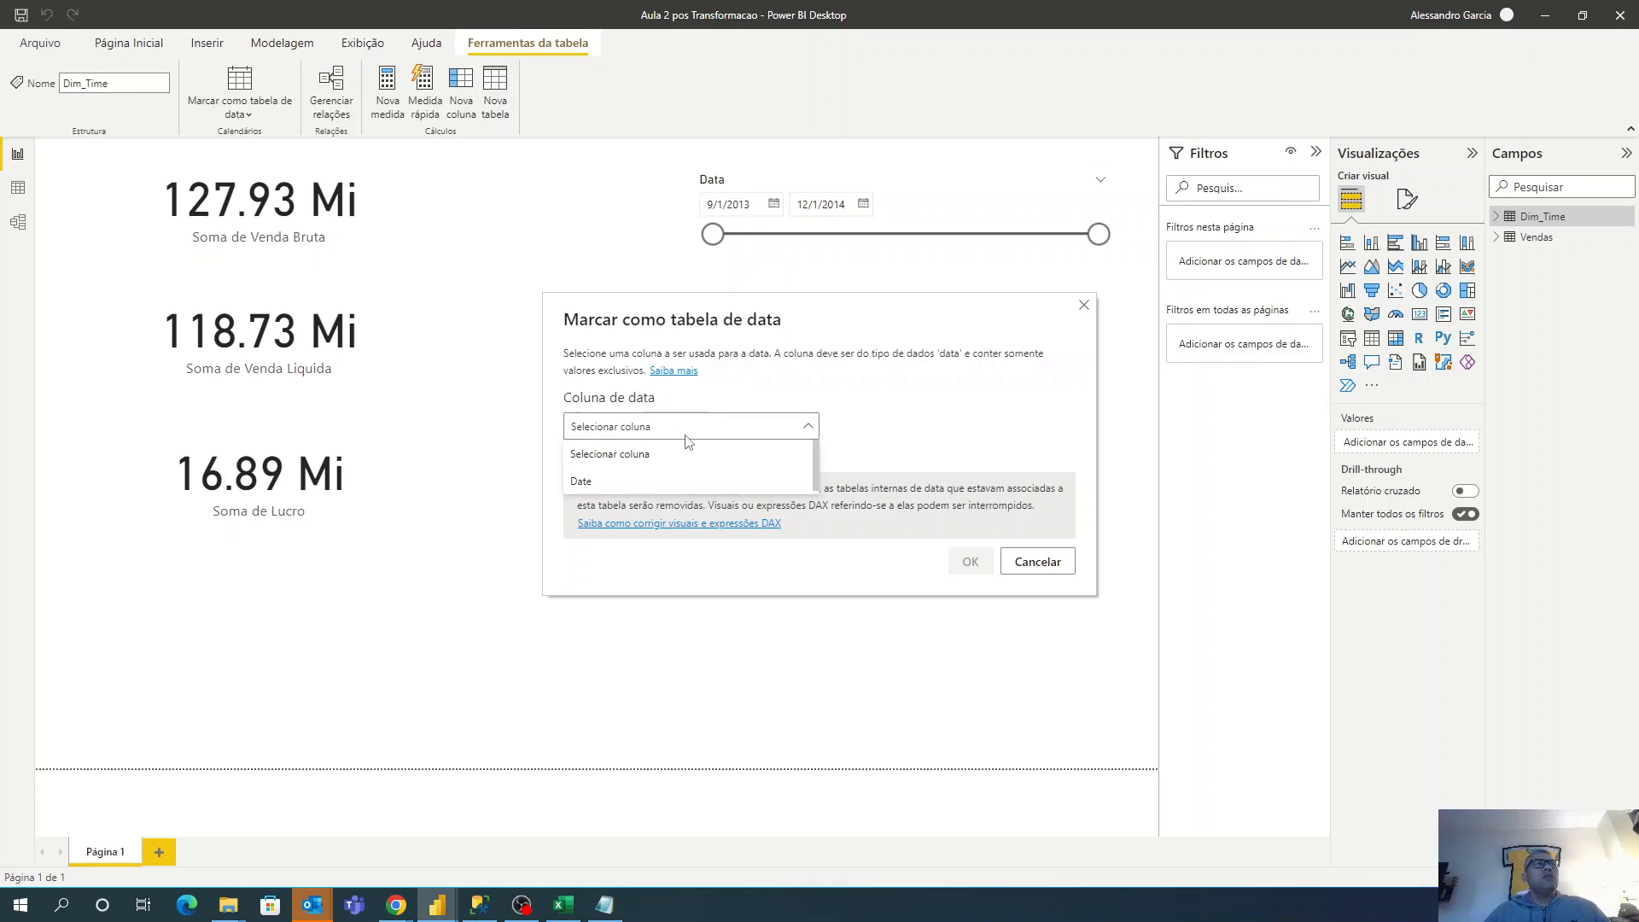
{"action": "left_click", "coordinate": [626, 483]}
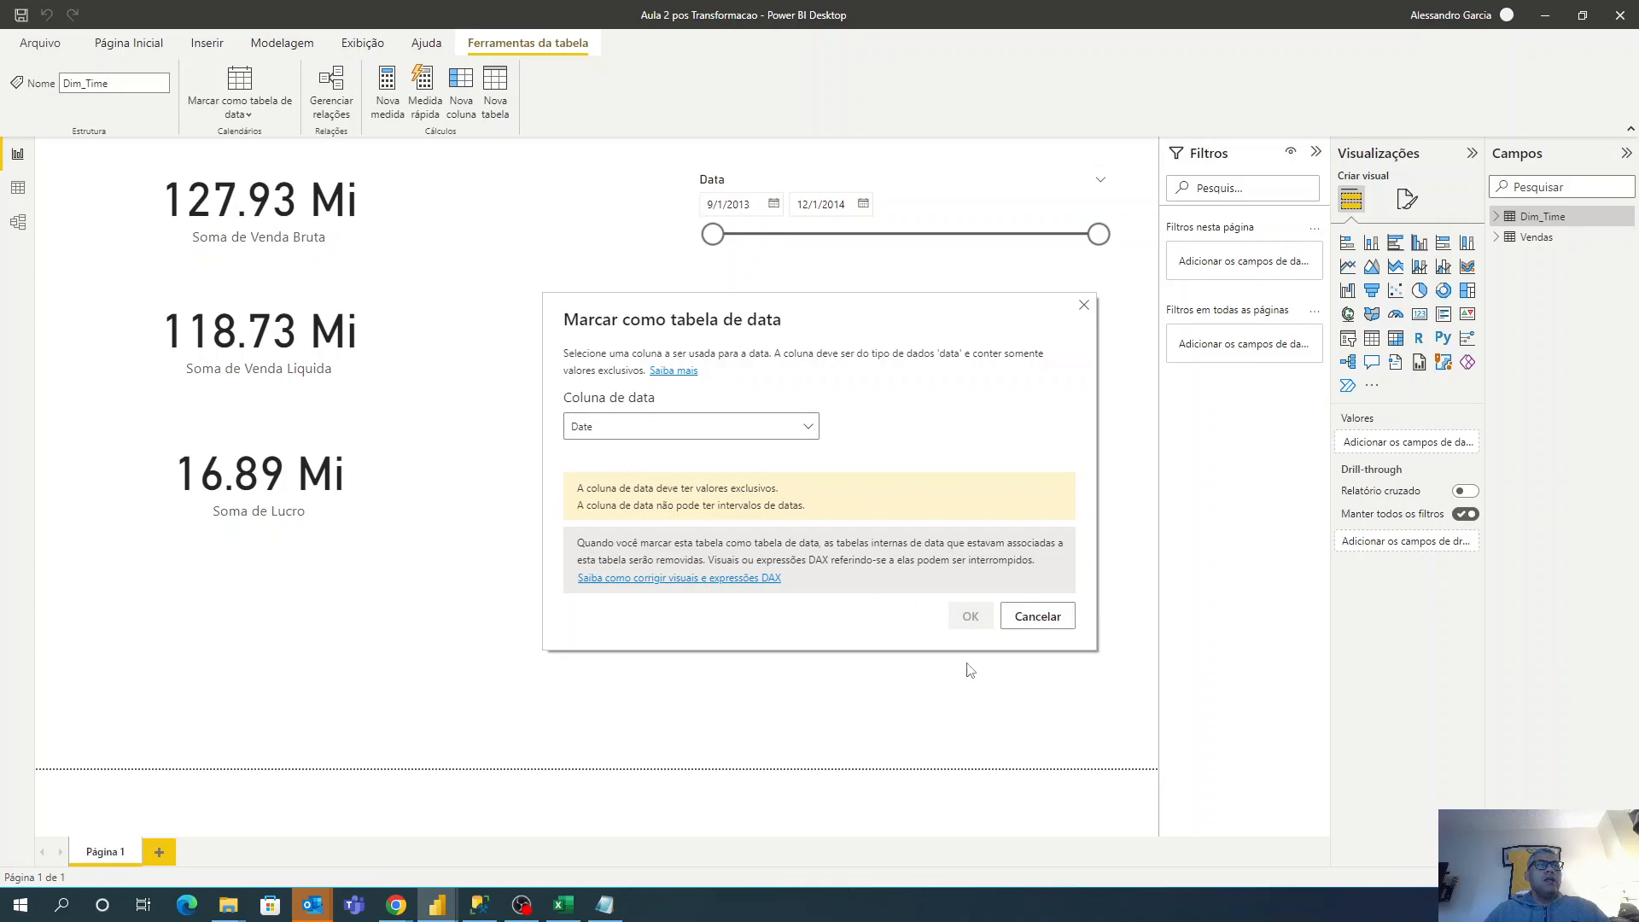
{"action": "left_click", "coordinate": [1057, 625]}
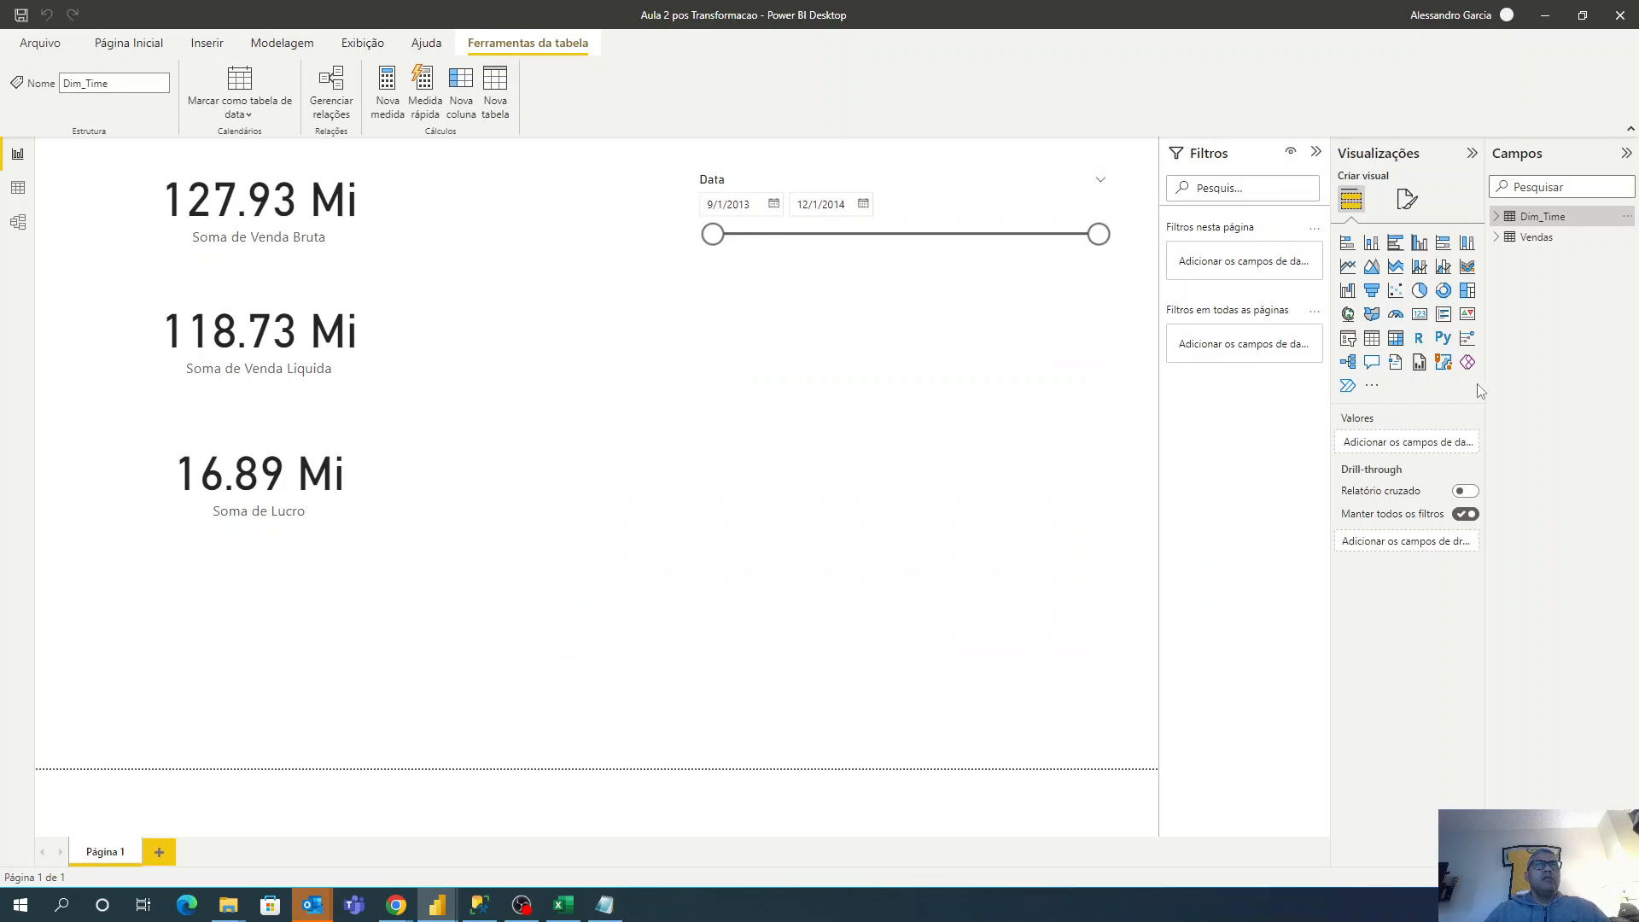
Expand the Dim_Time and Vendas tables to review their fields, and bring up the star schema diagram in the browser.
{"action": "right_click", "coordinate": [1536, 221]}
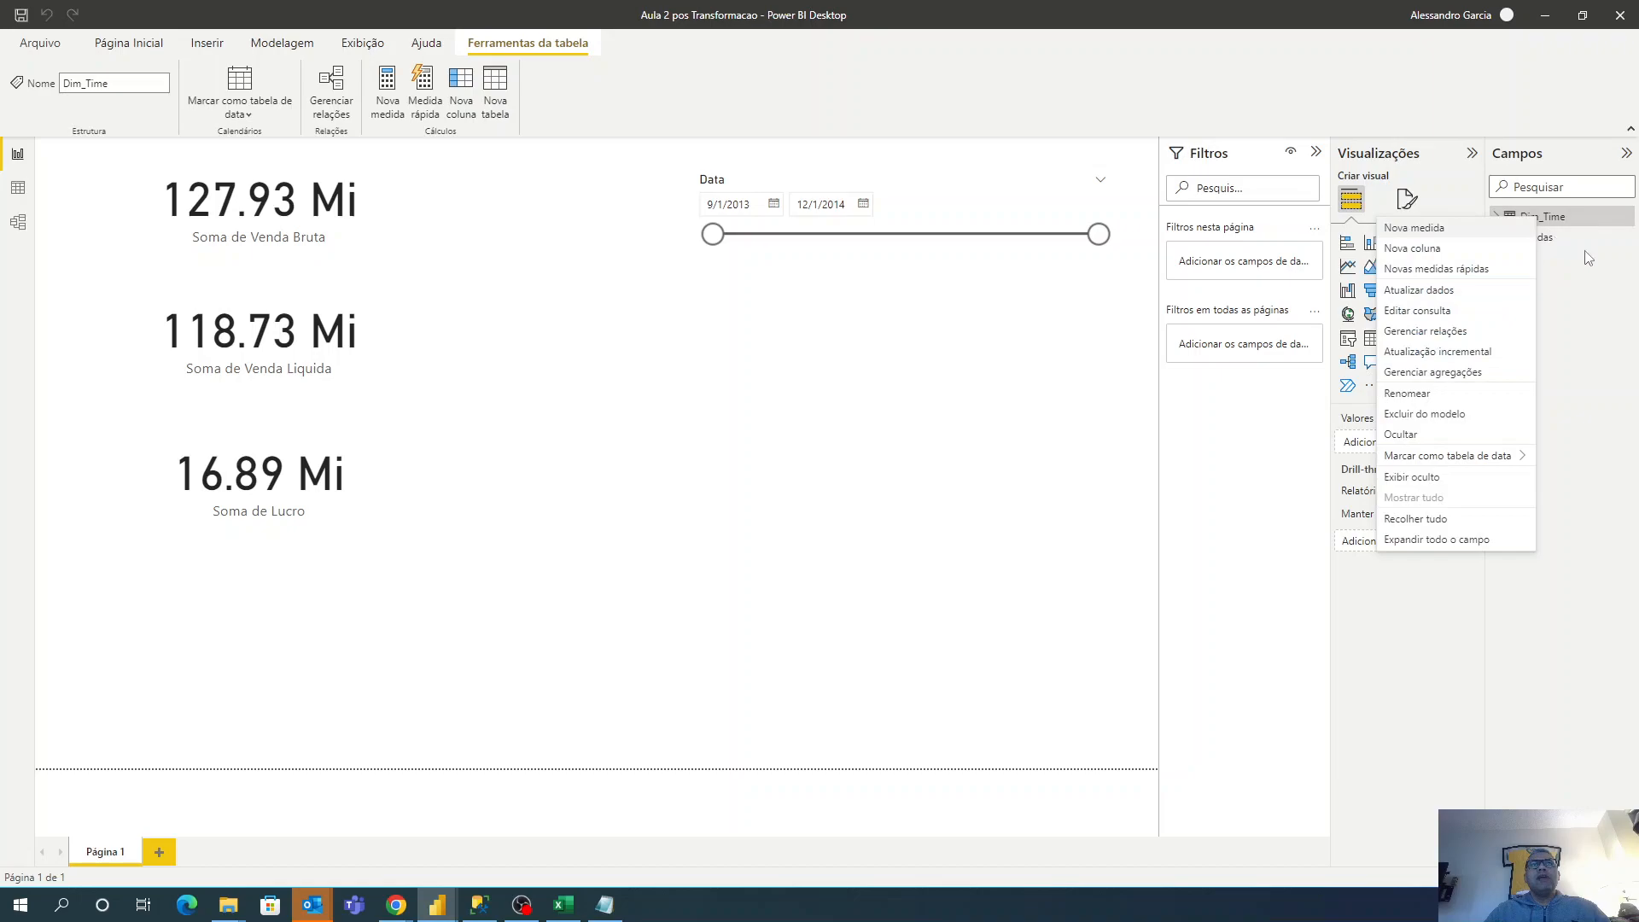
{"action": "left_click", "coordinate": [1497, 219]}
{"action": "left_click", "coordinate": [1497, 219]}
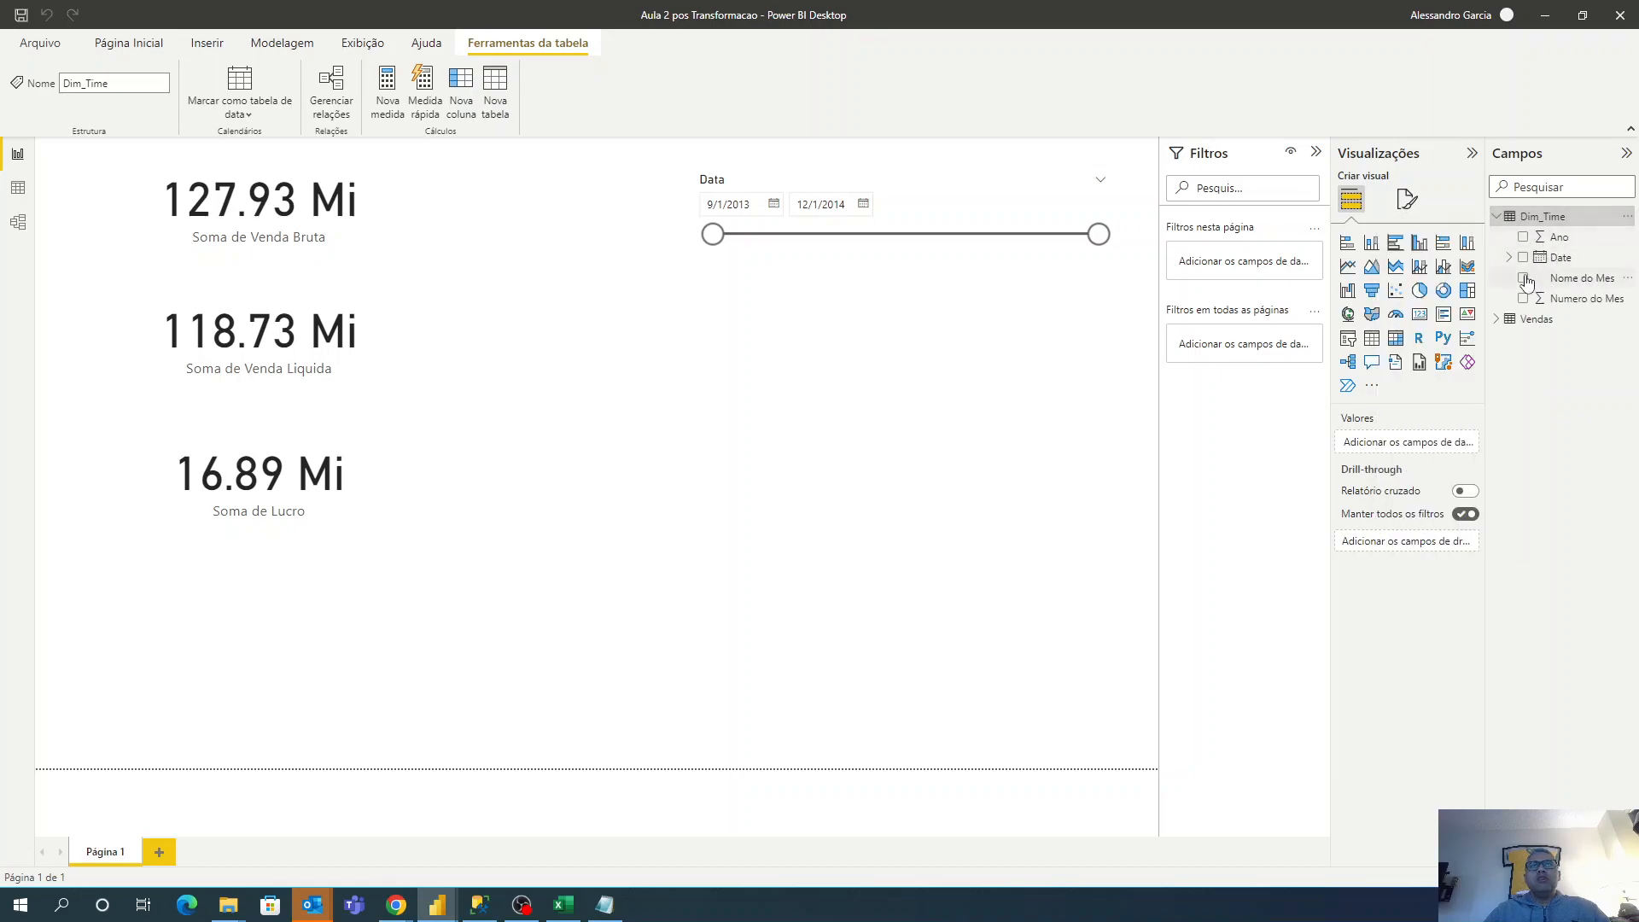
{"action": "right_click", "coordinate": [1536, 217]}
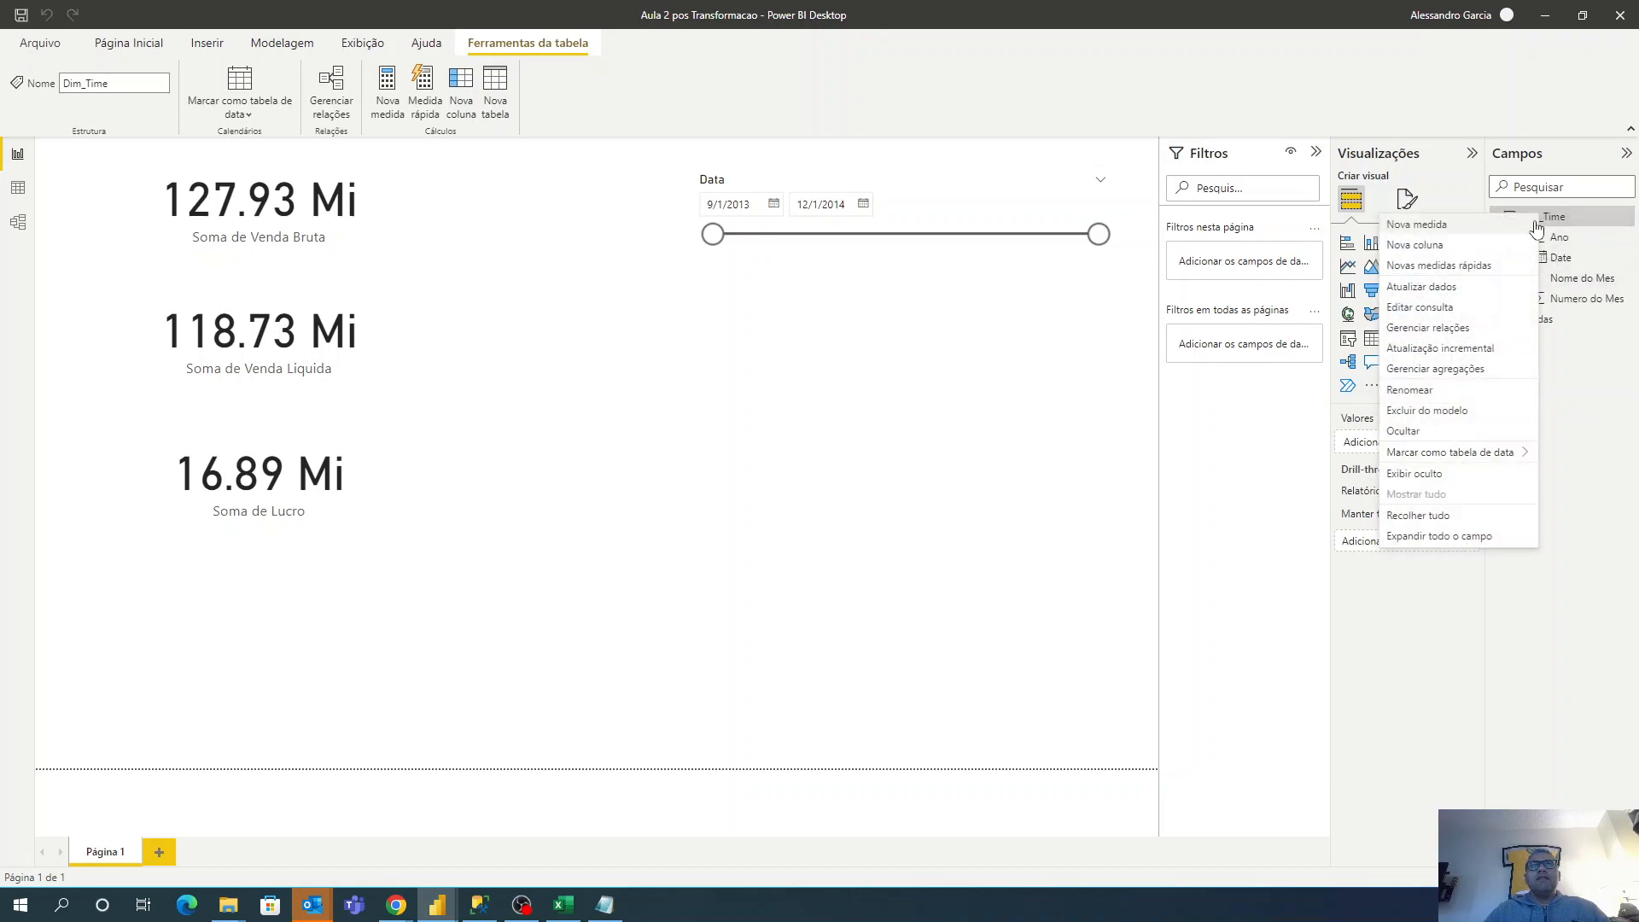
{"action": "mouse_move", "coordinate": [1449, 454]}
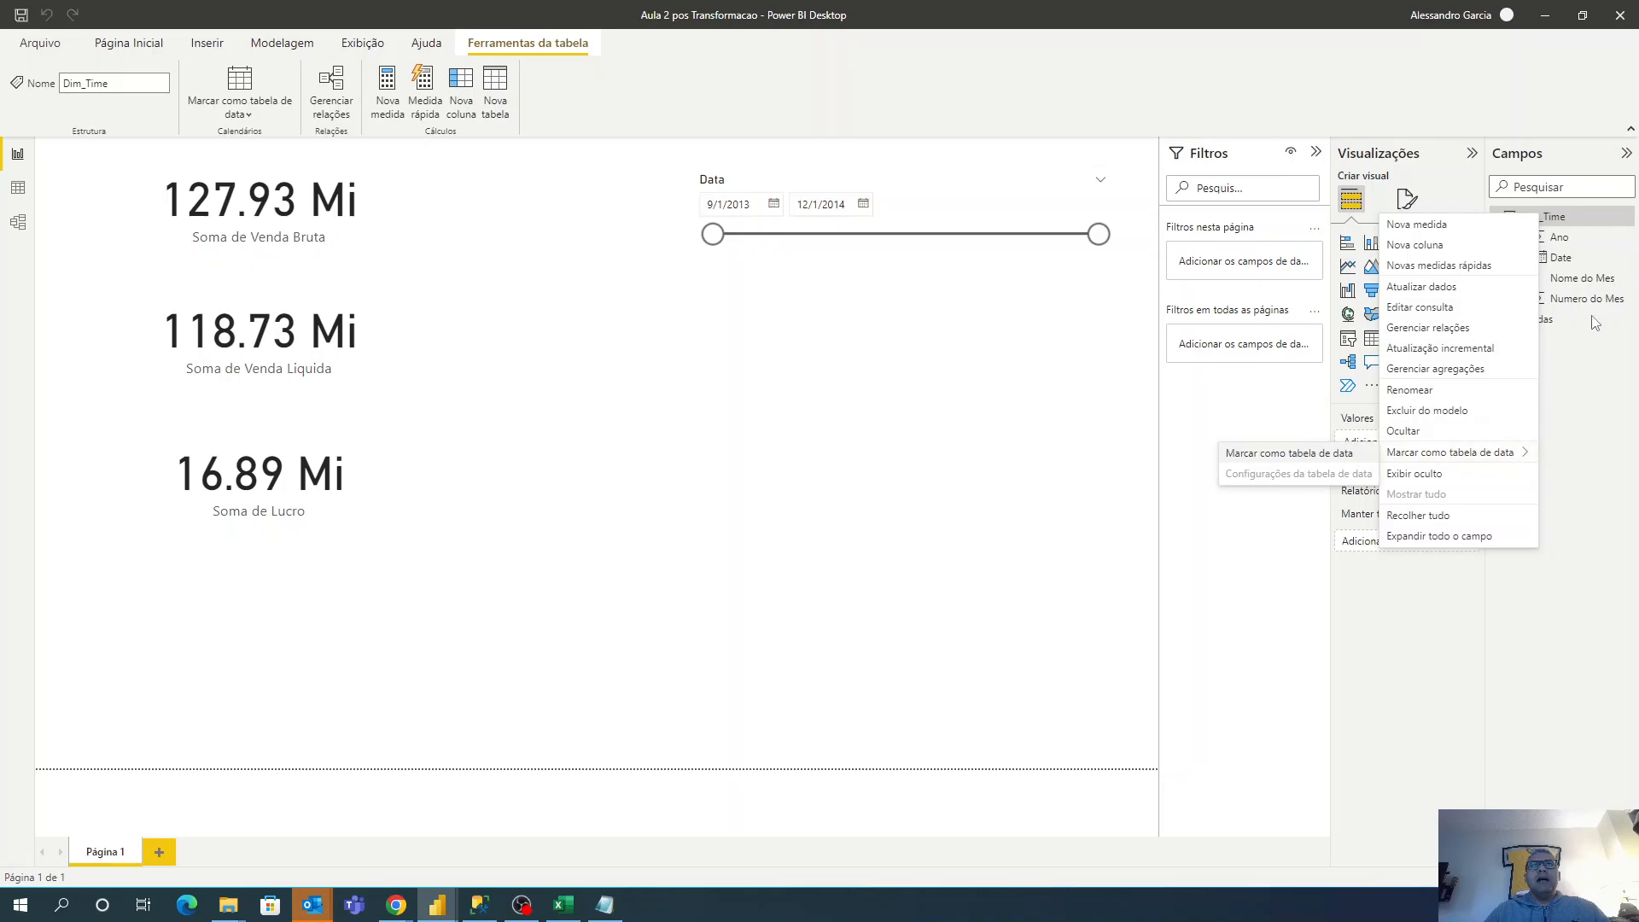
{"action": "left_click", "coordinate": [1536, 319]}
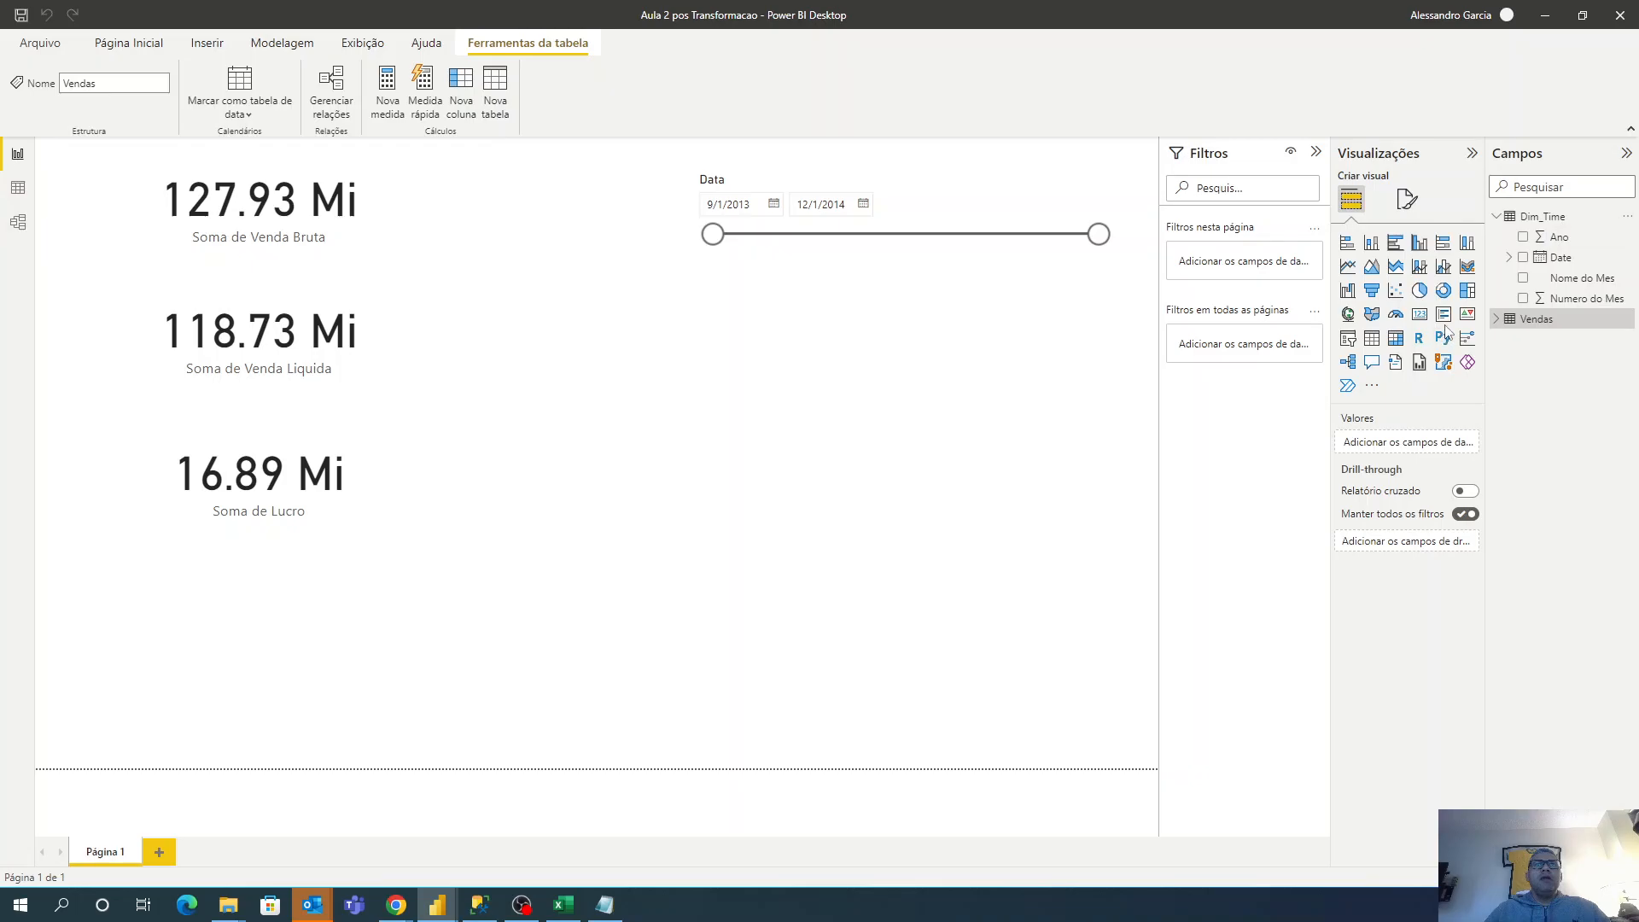
{"action": "left_click", "coordinate": [1496, 318]}
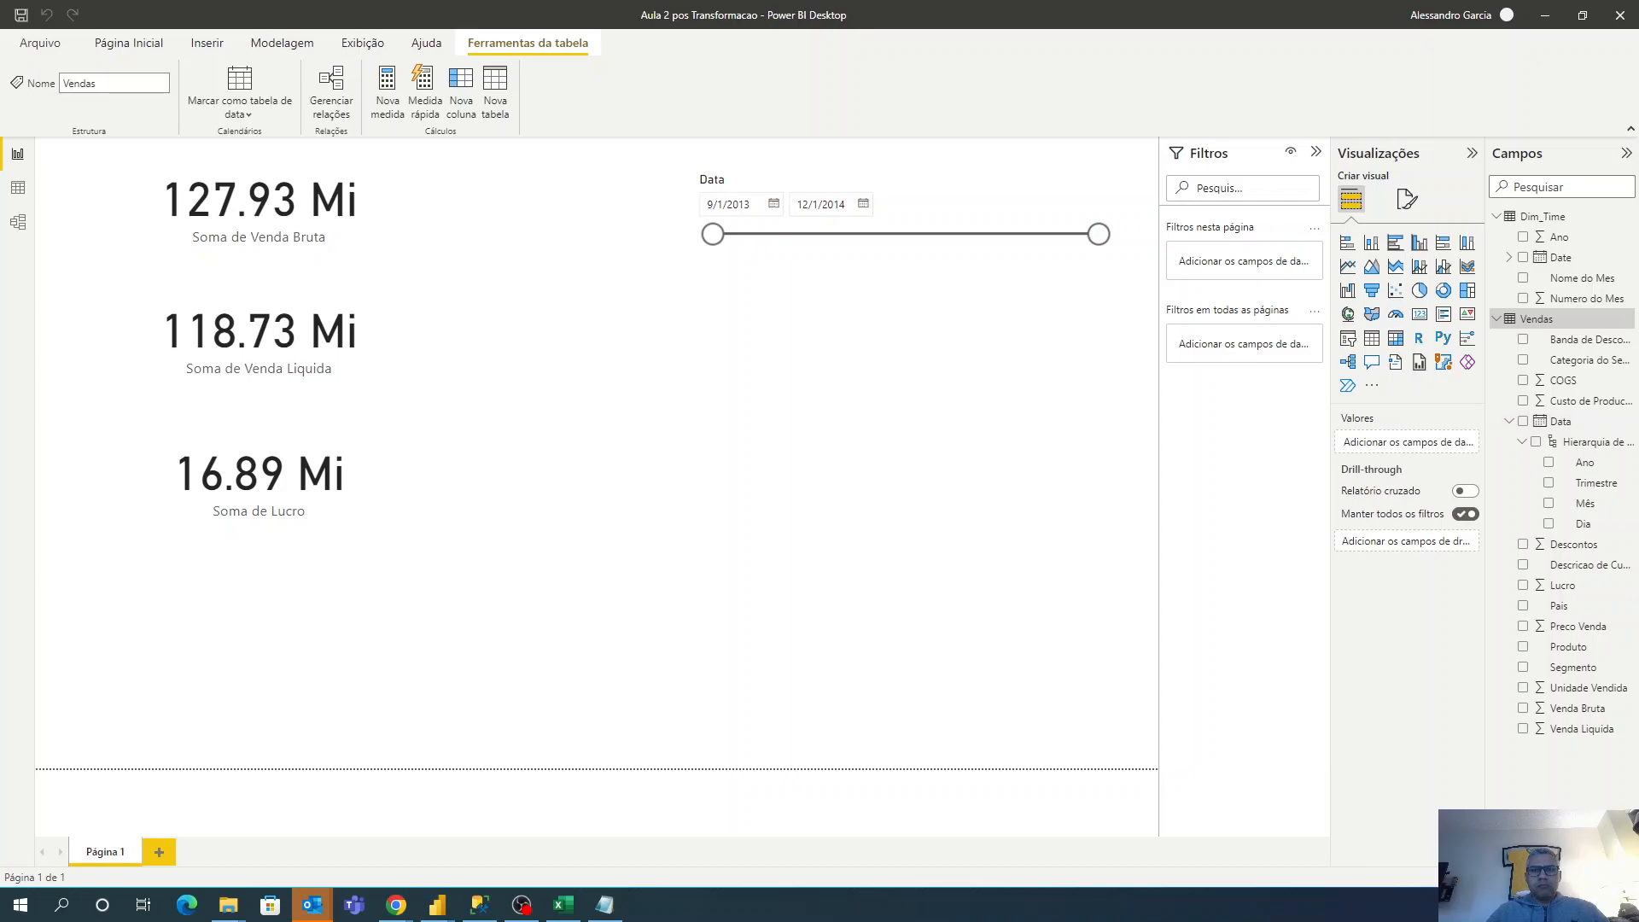
{"action": "left_click_drag", "start_coordinate": [1638, 128], "coordinate": [868, 90]}
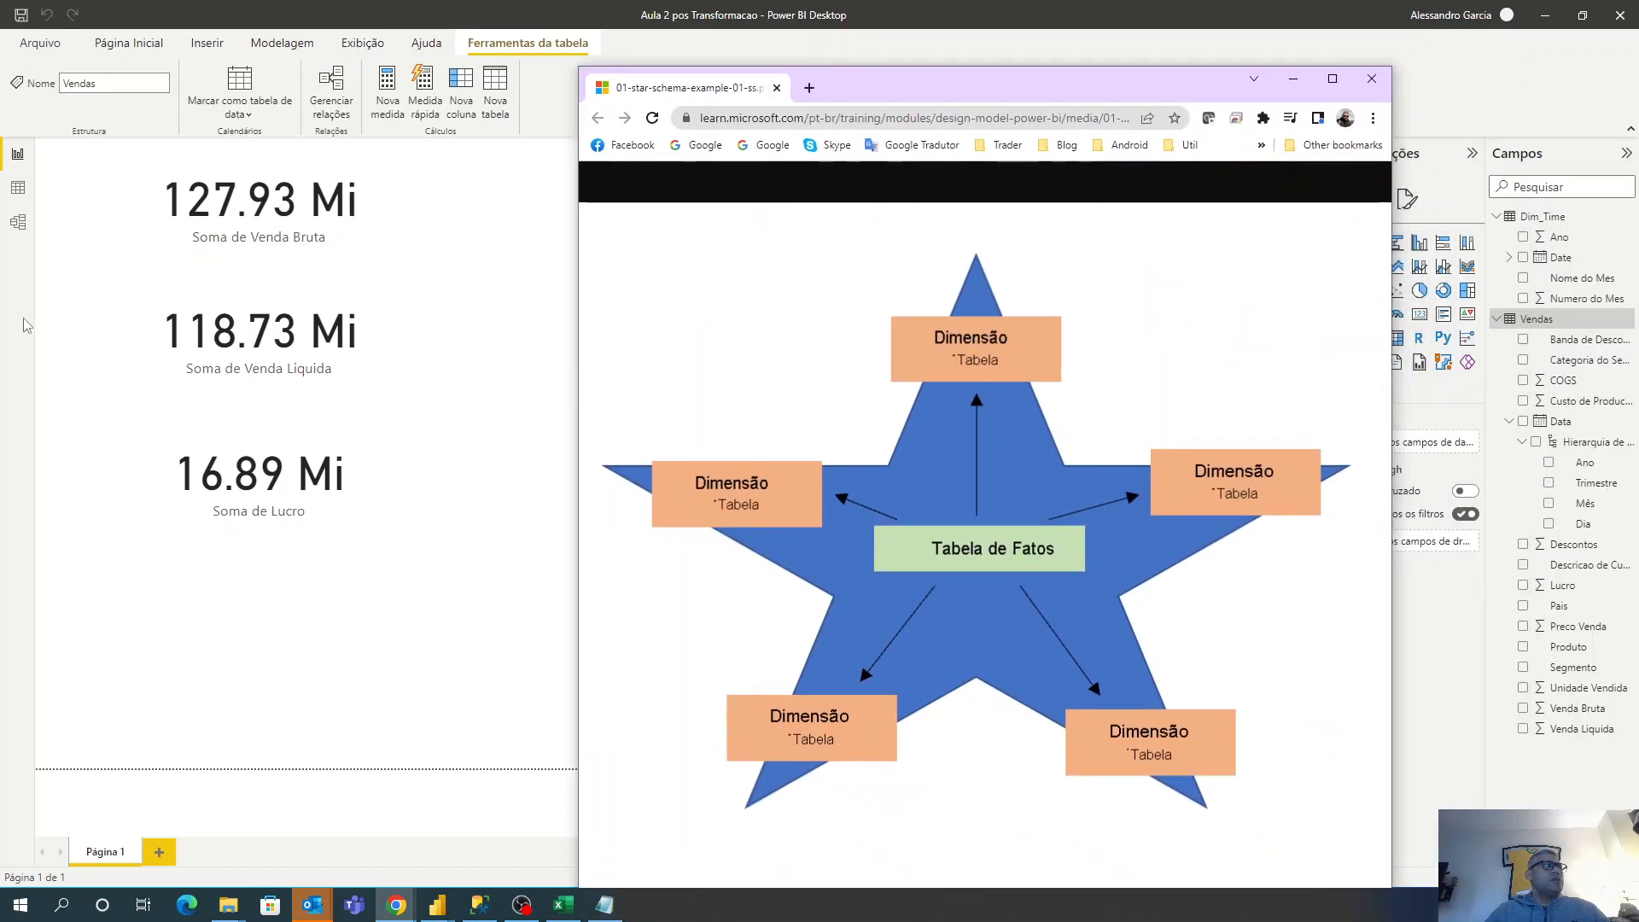
Open the model view in Power BI and compare the Date field of Dim_Time with the Data field of Vendas.
{"action": "left_click", "coordinate": [17, 224]}
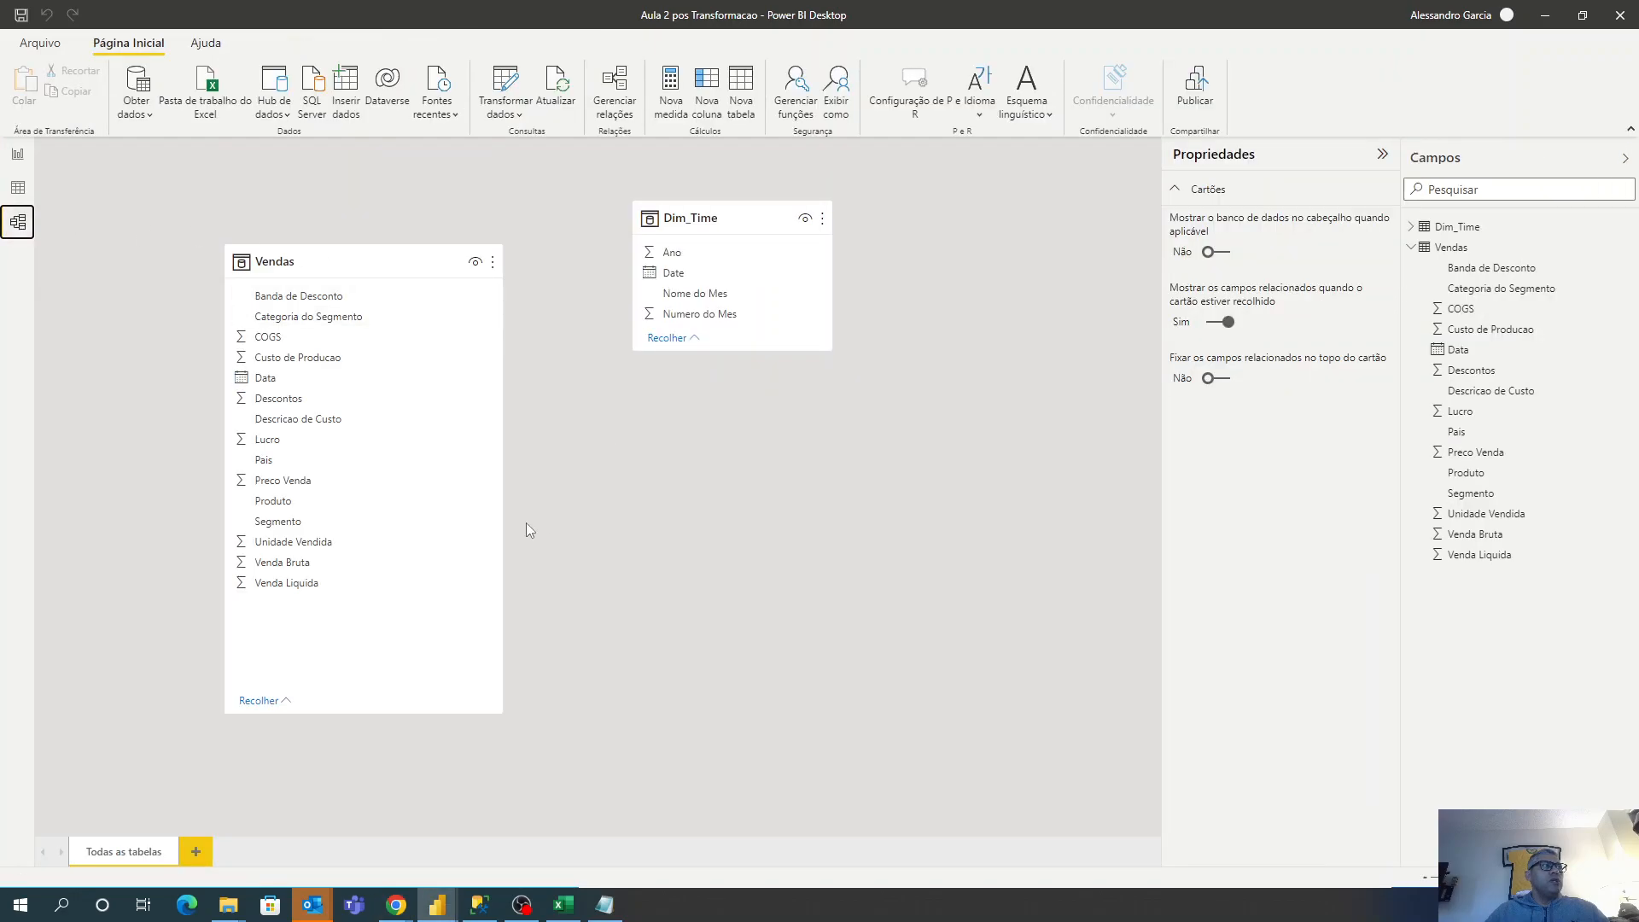
{"action": "left_click", "coordinate": [667, 275]}
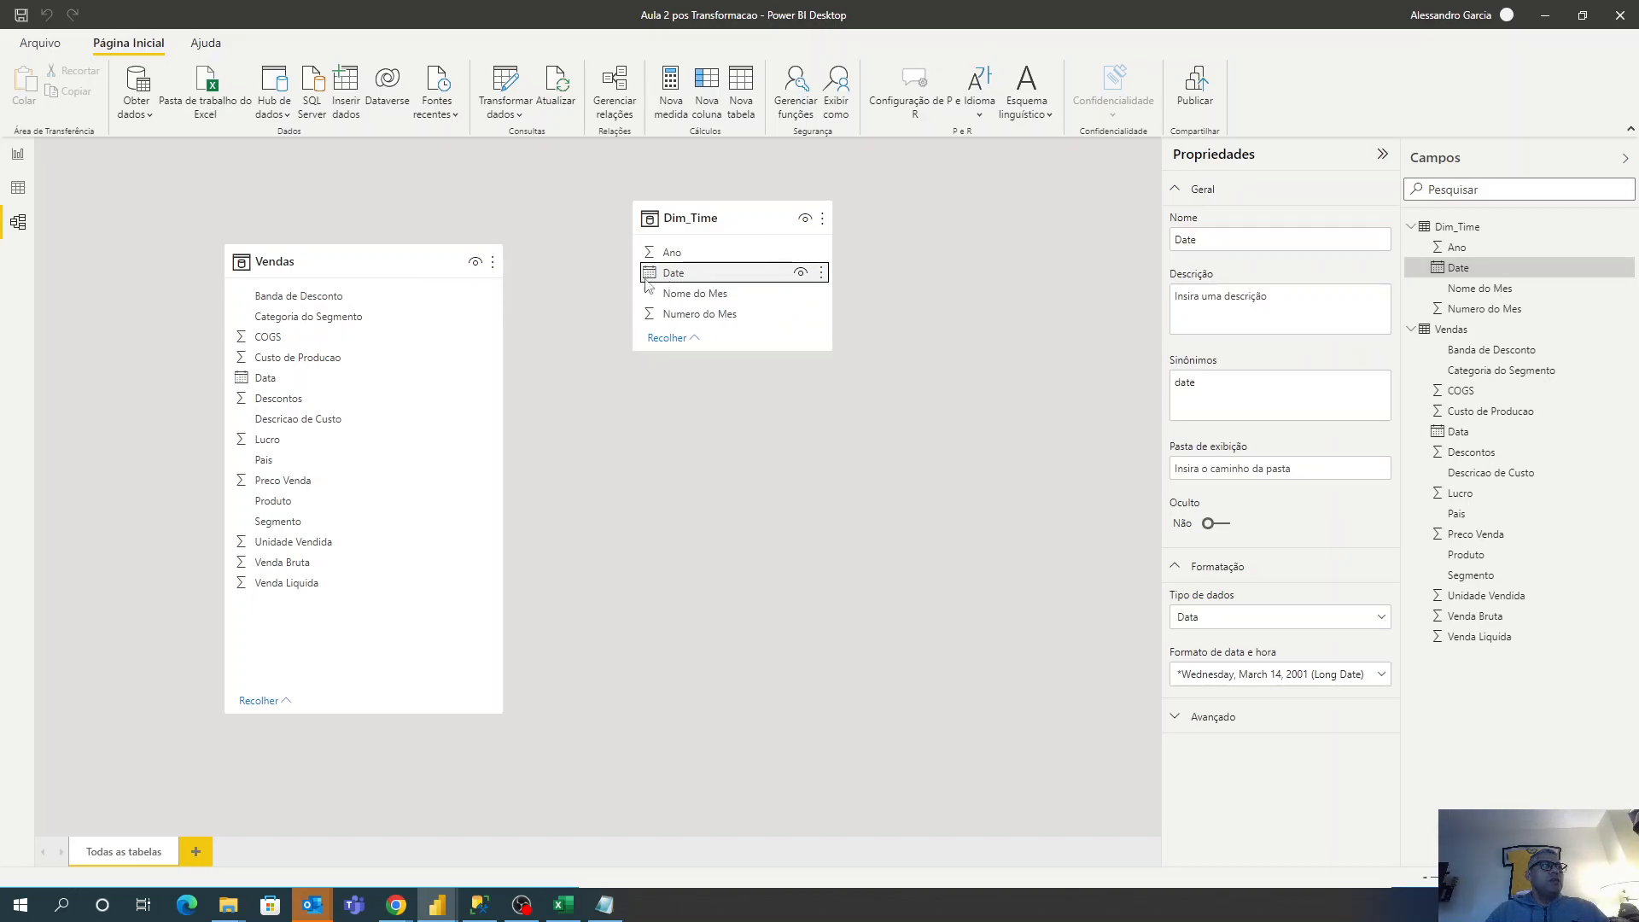
{"action": "left_click", "coordinate": [290, 380]}
{"action": "left_click", "coordinate": [670, 278]}
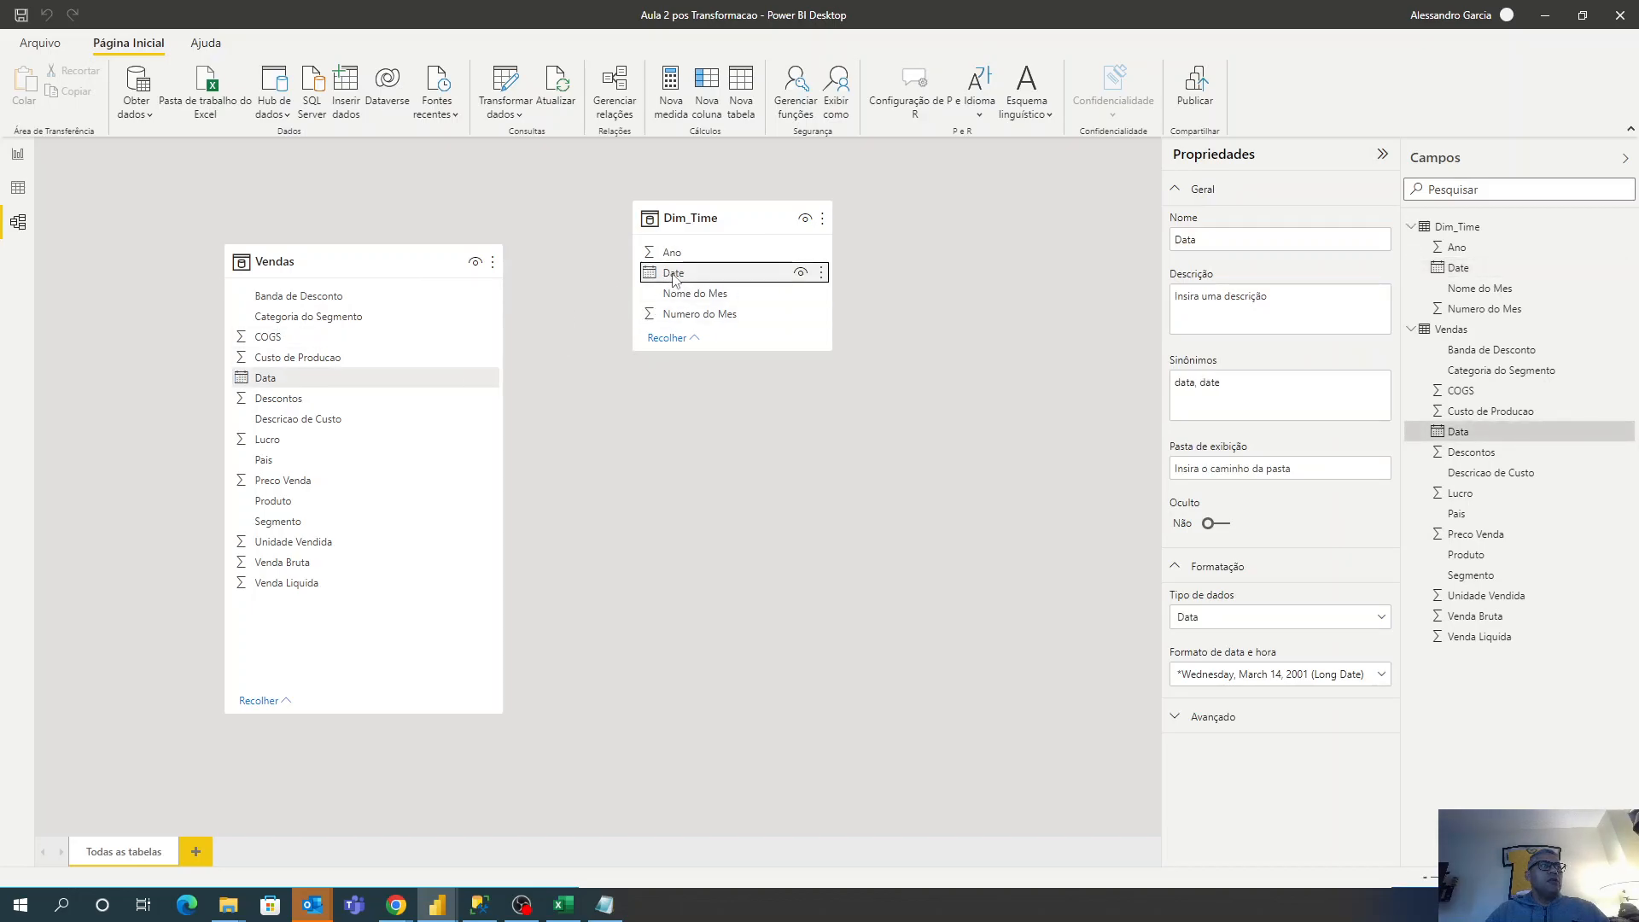
{"action": "left_click", "coordinate": [371, 377]}
{"action": "left_click", "coordinate": [669, 273]}
{"action": "left_click", "coordinate": [405, 379]}
{"action": "left_click", "coordinate": [664, 273]}
{"action": "left_click", "coordinate": [367, 379]}
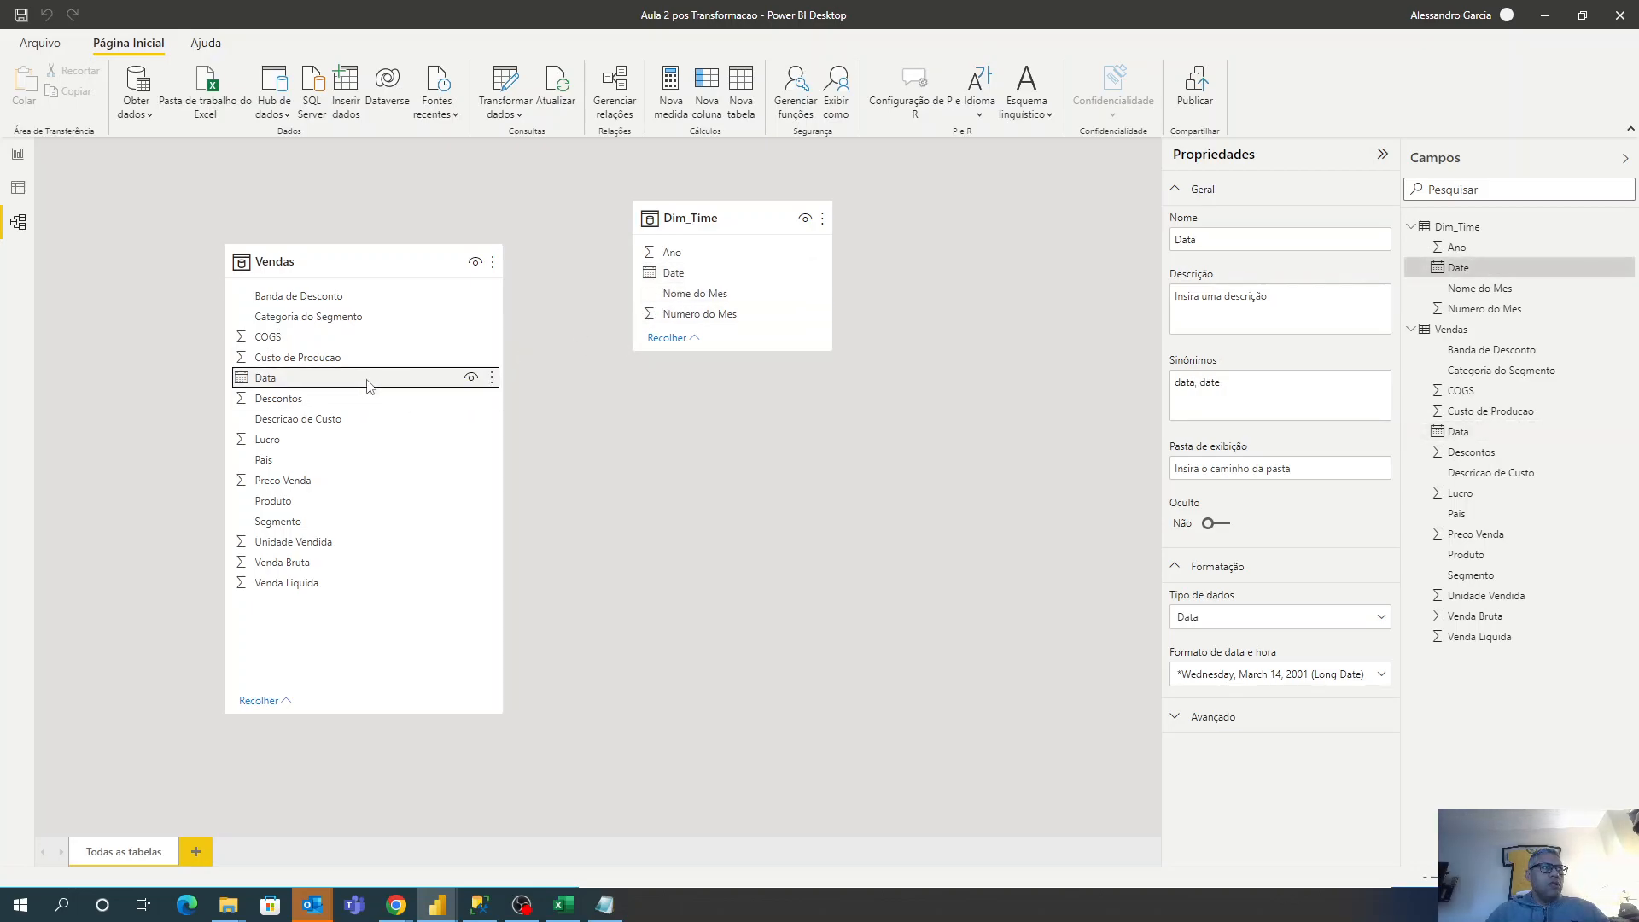
{"action": "left_click", "coordinate": [670, 273]}
{"action": "left_click", "coordinate": [384, 377]}
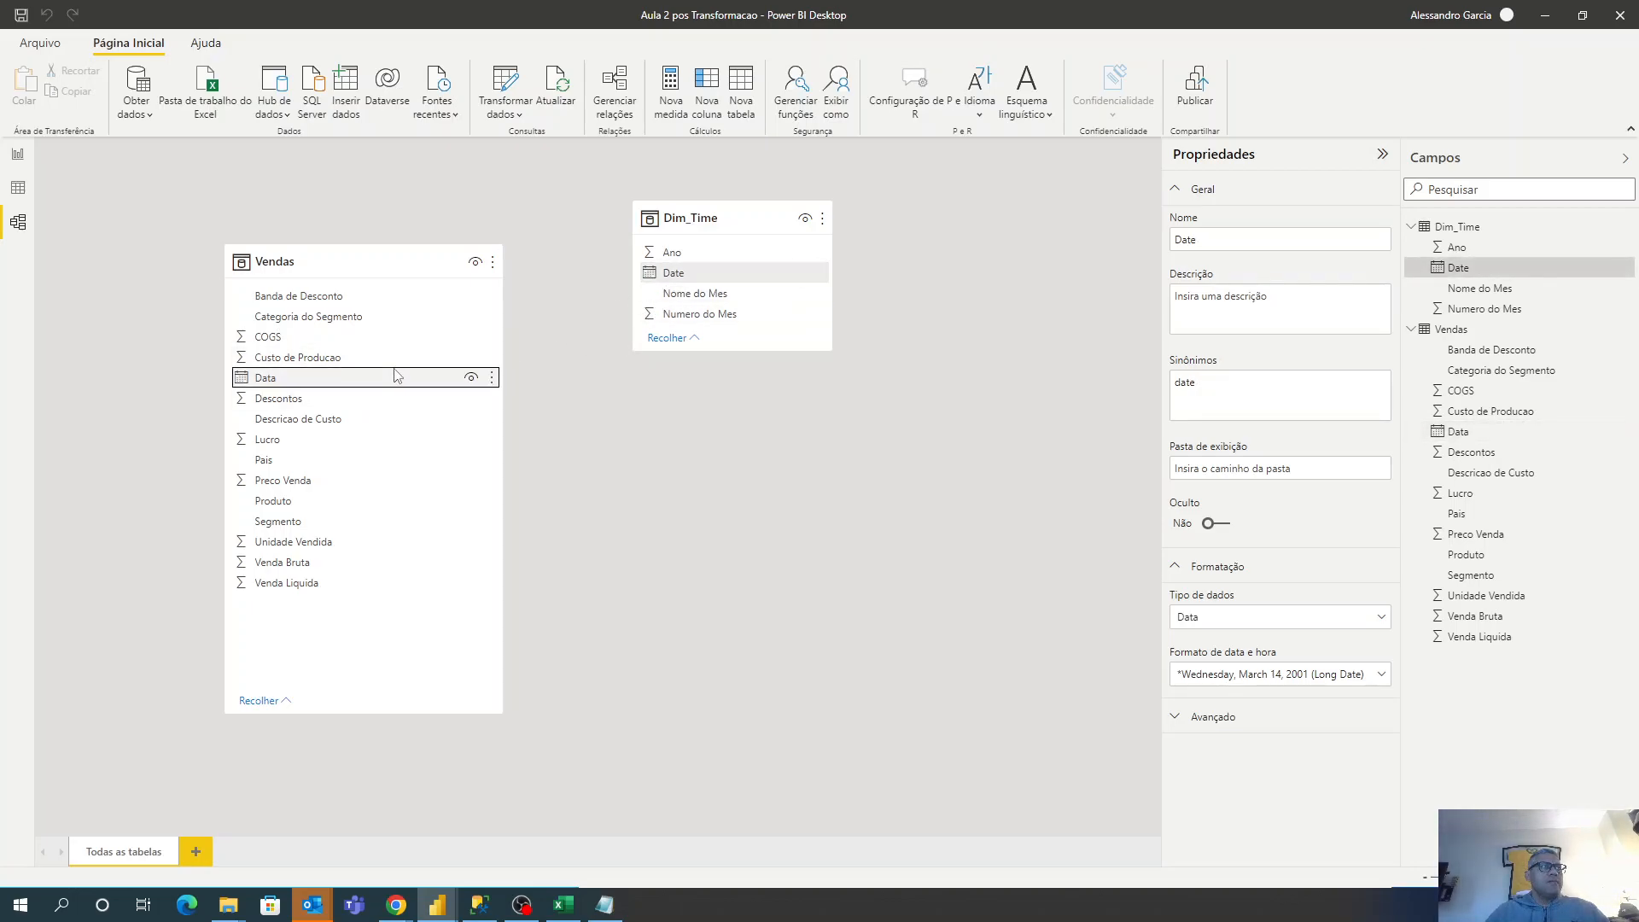
{"action": "left_click", "coordinate": [703, 274]}
{"action": "left_click", "coordinate": [323, 379]}
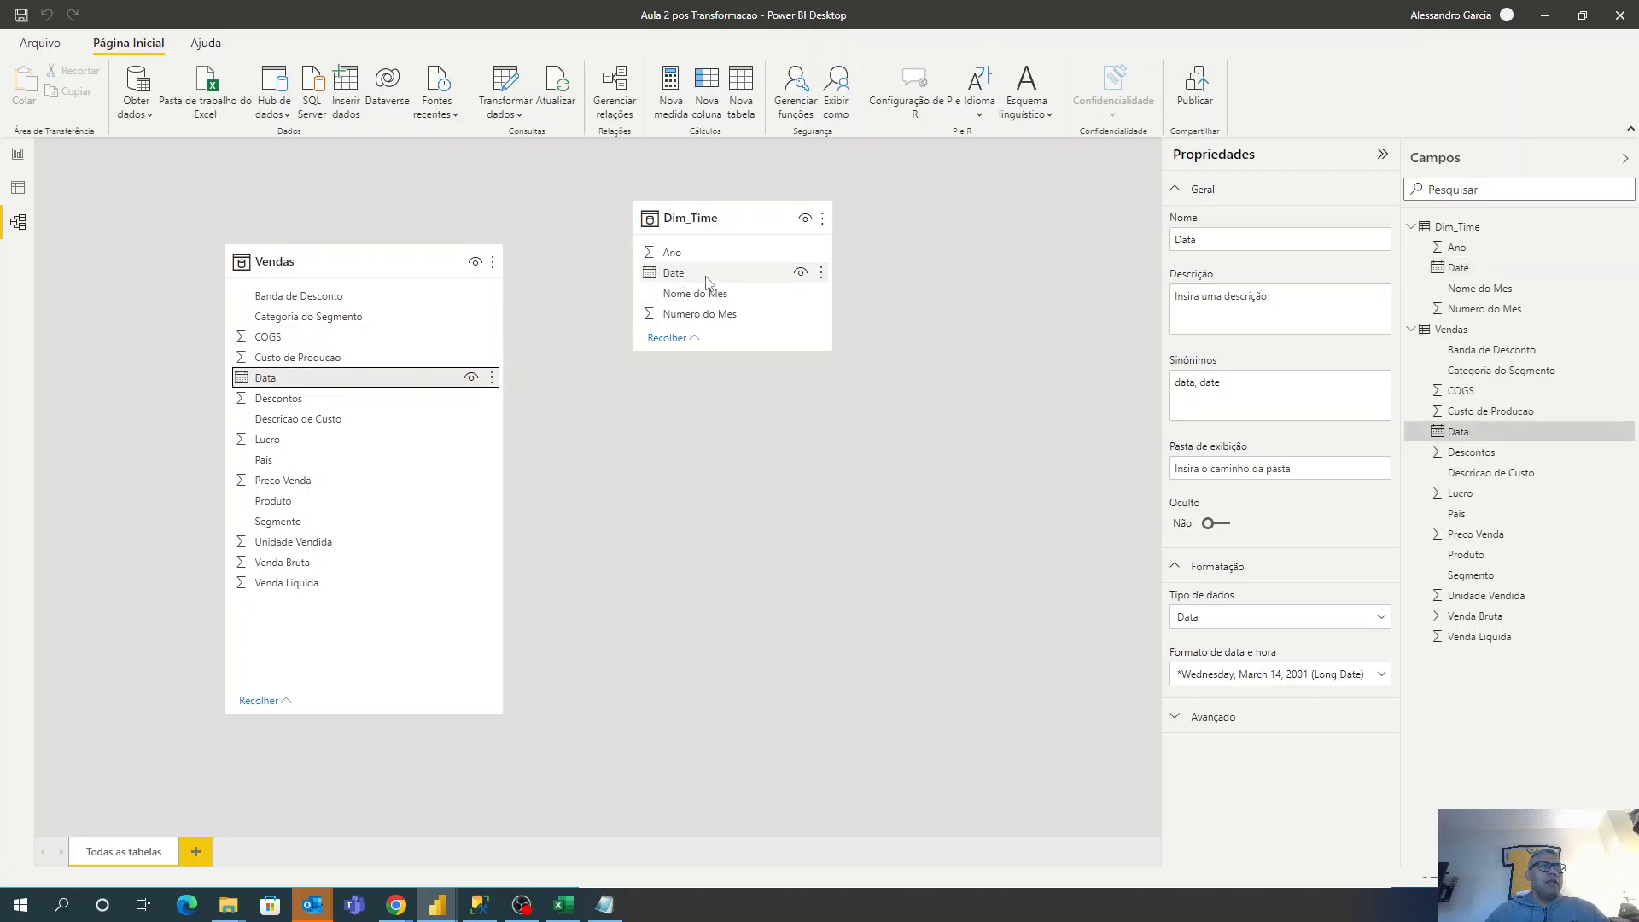
Rename the Date field of the Dim_Time table as "Data".
{"action": "left_click", "coordinate": [705, 274]}
{"action": "double_click", "coordinate": [1489, 267]}
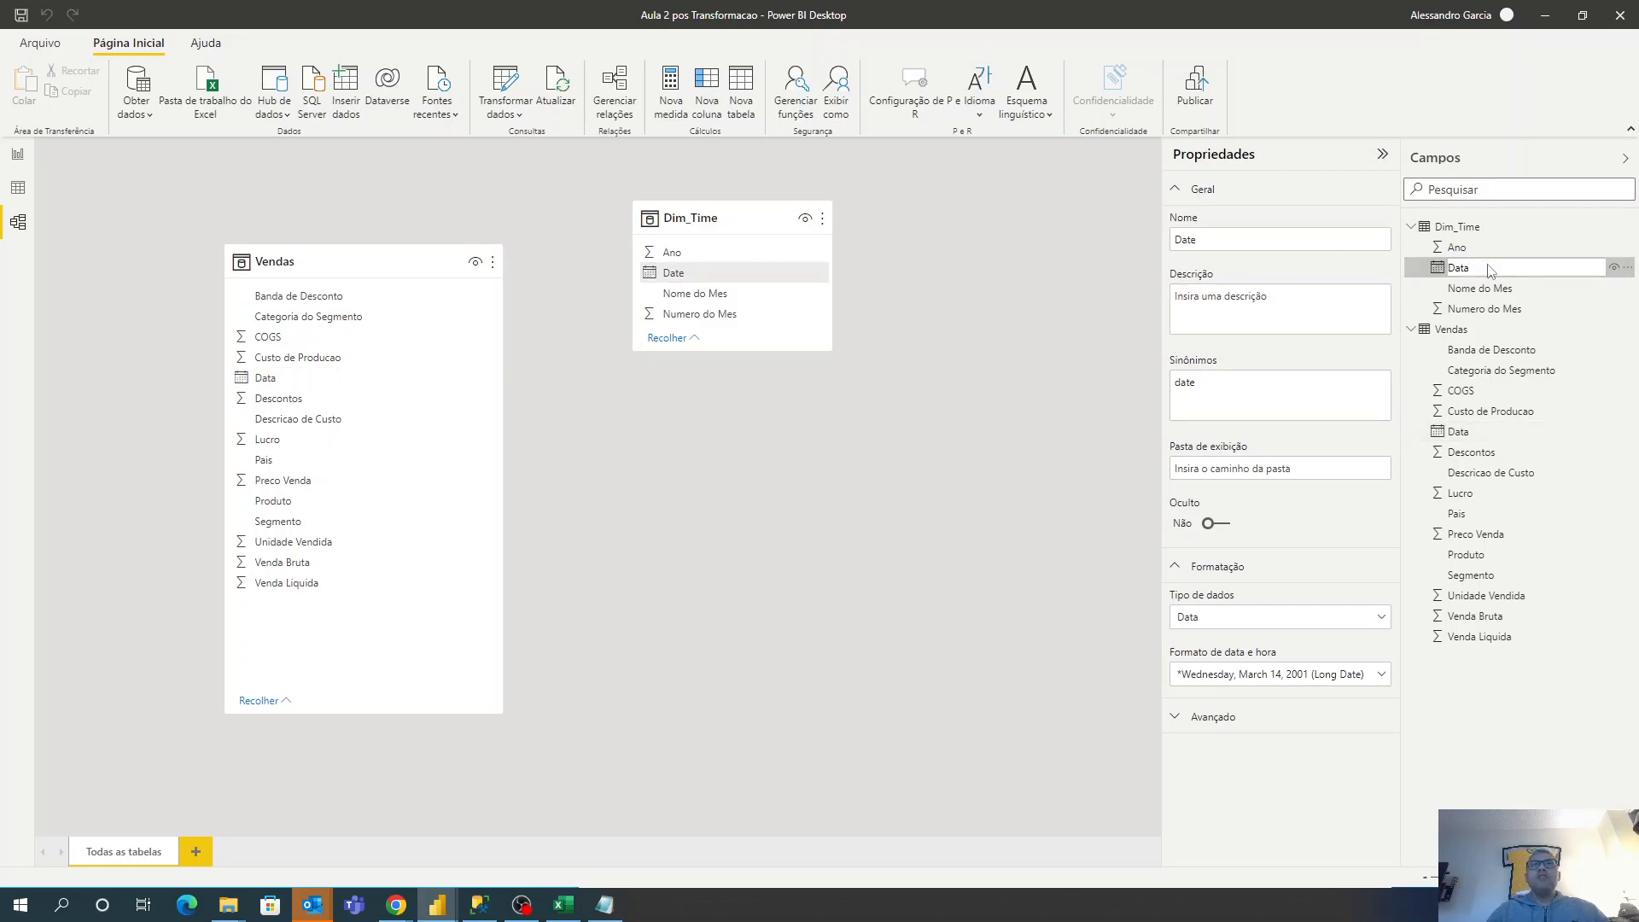
{"action": "key", "text": "Return"}
Create a relationship between the Data fields of Dim_Time and Vendas, accepting the proposed "Muitos para muitos" cardinality.
{"action": "left_click_drag", "start_coordinate": [662, 283], "coordinate": [521, 331]}
{"action": "left_click_drag", "start_coordinate": [670, 283], "coordinate": [335, 382]}
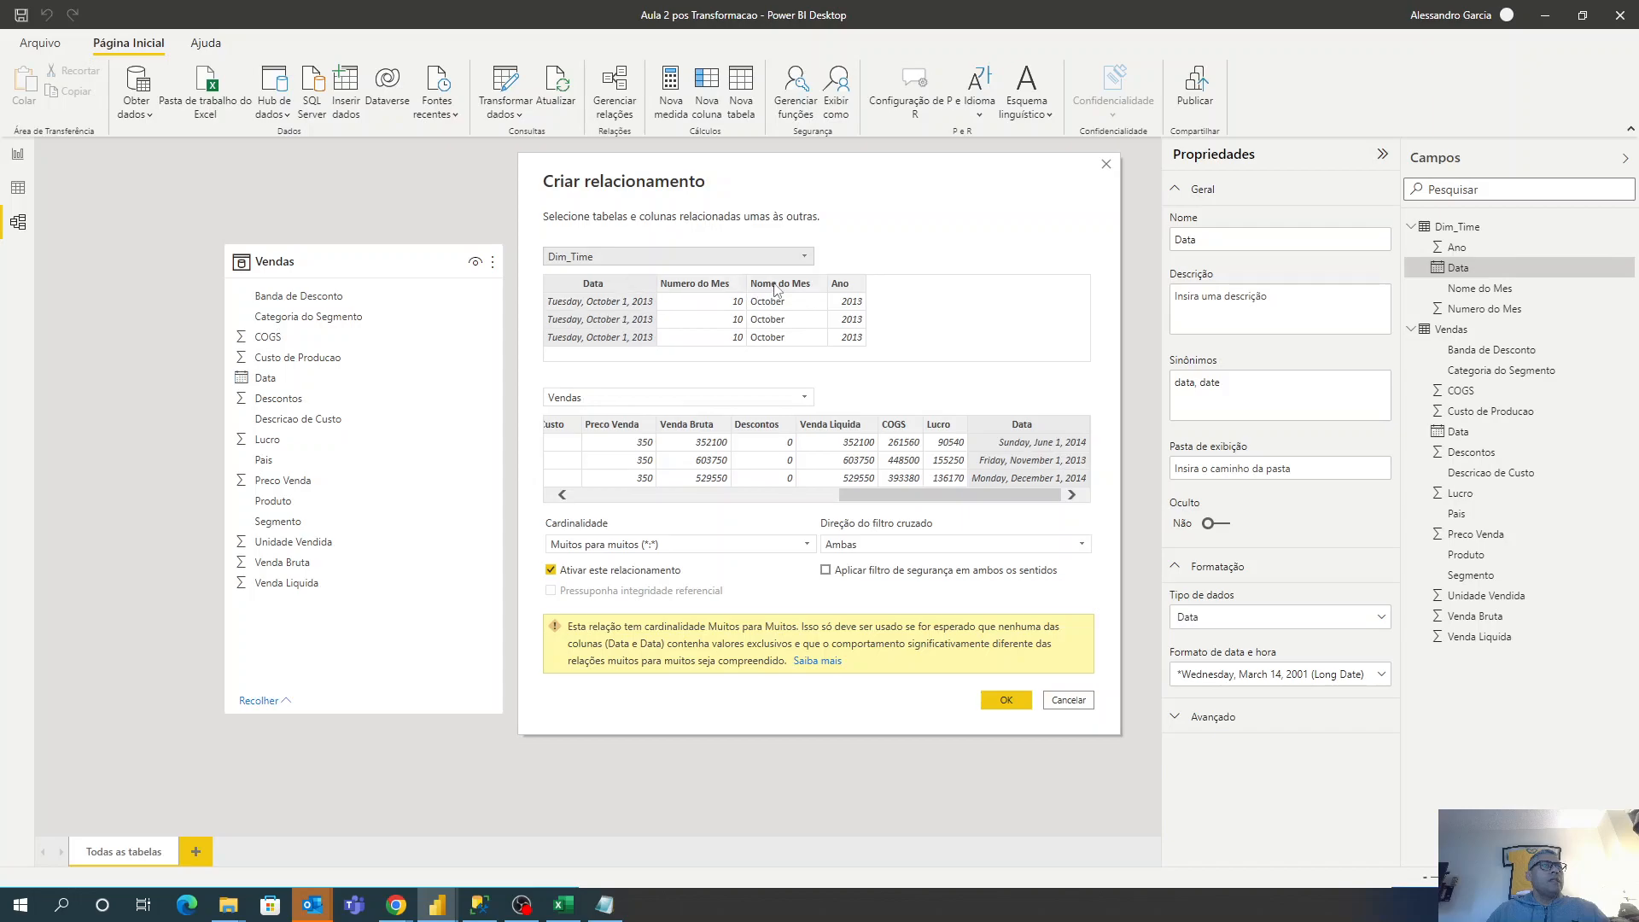
{"action": "left_click", "coordinate": [597, 296]}
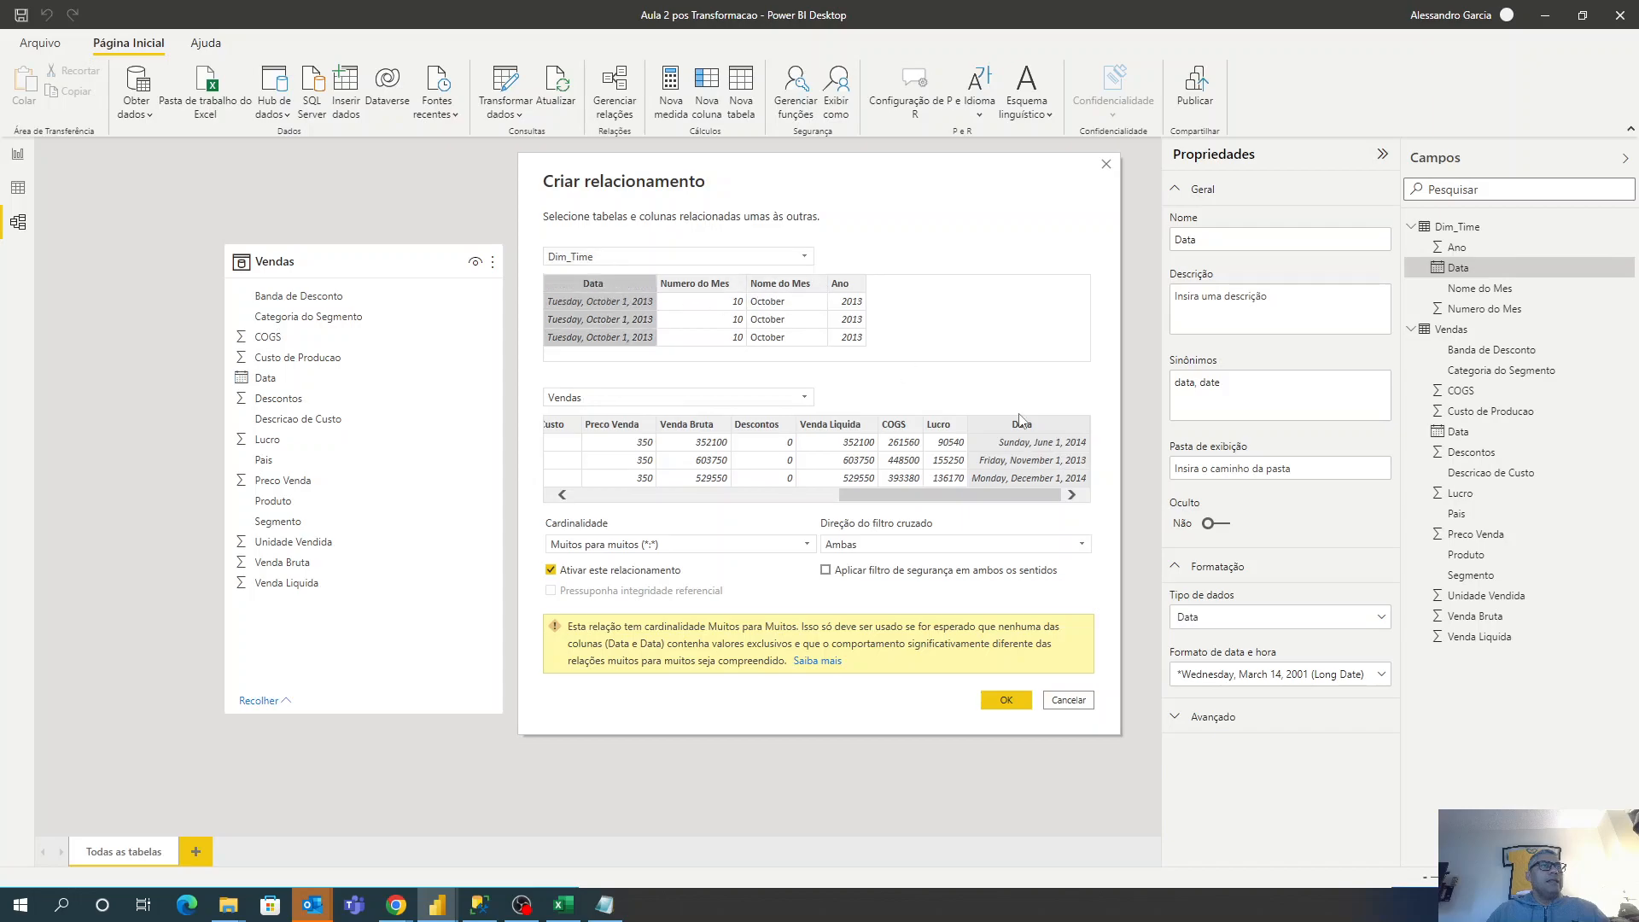
{"action": "left_click", "coordinate": [1025, 439]}
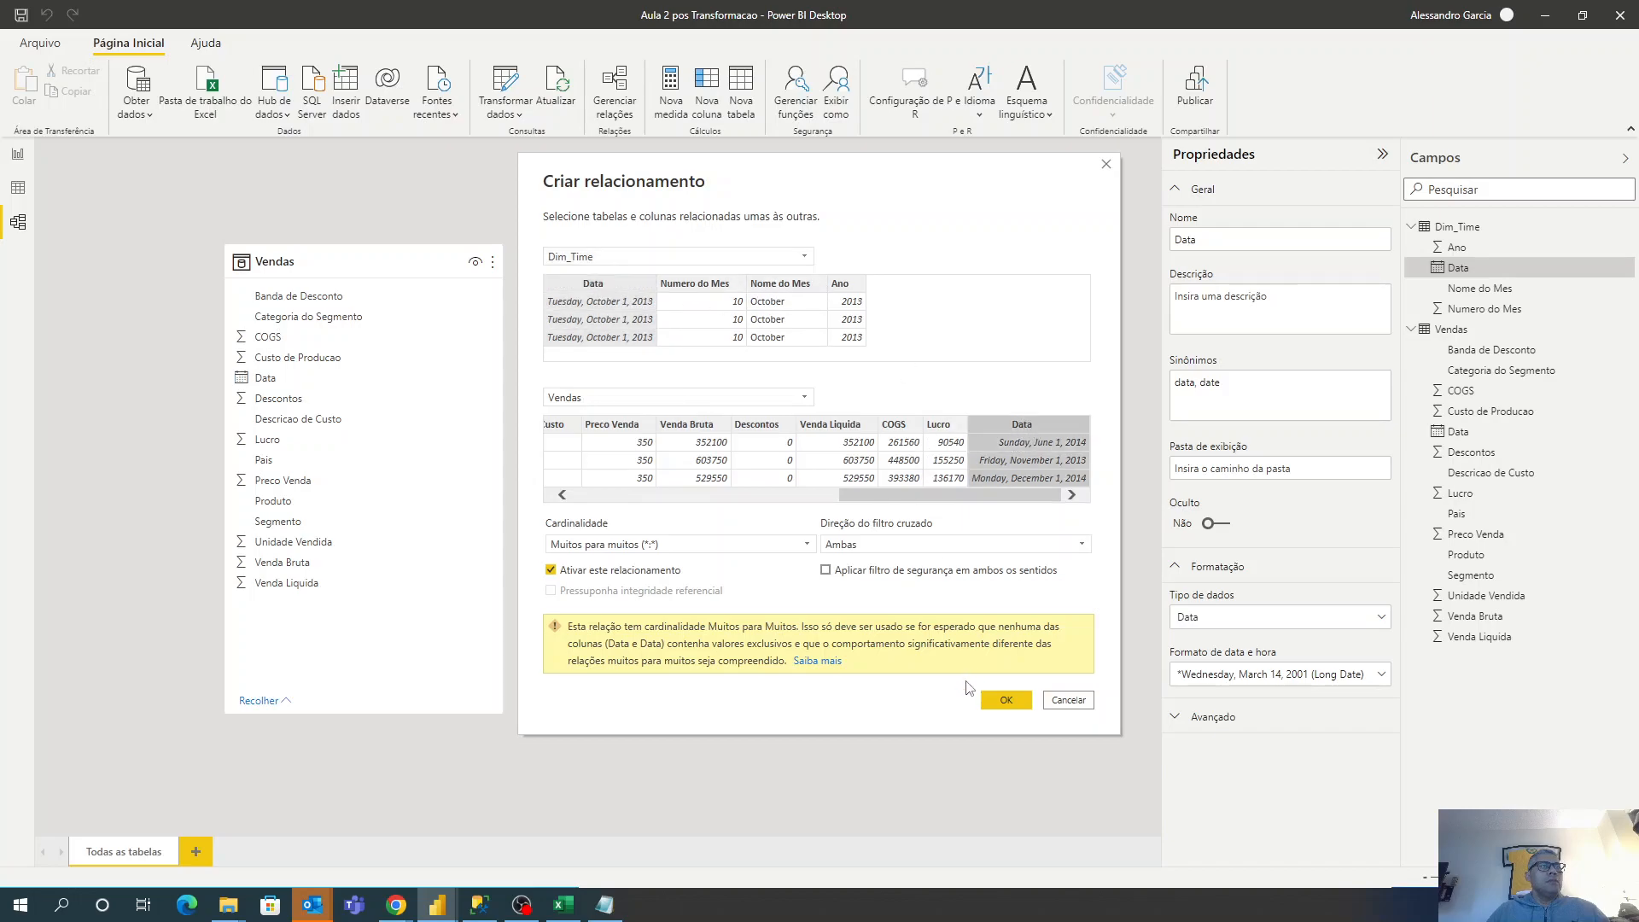
{"action": "left_click", "coordinate": [1006, 700]}
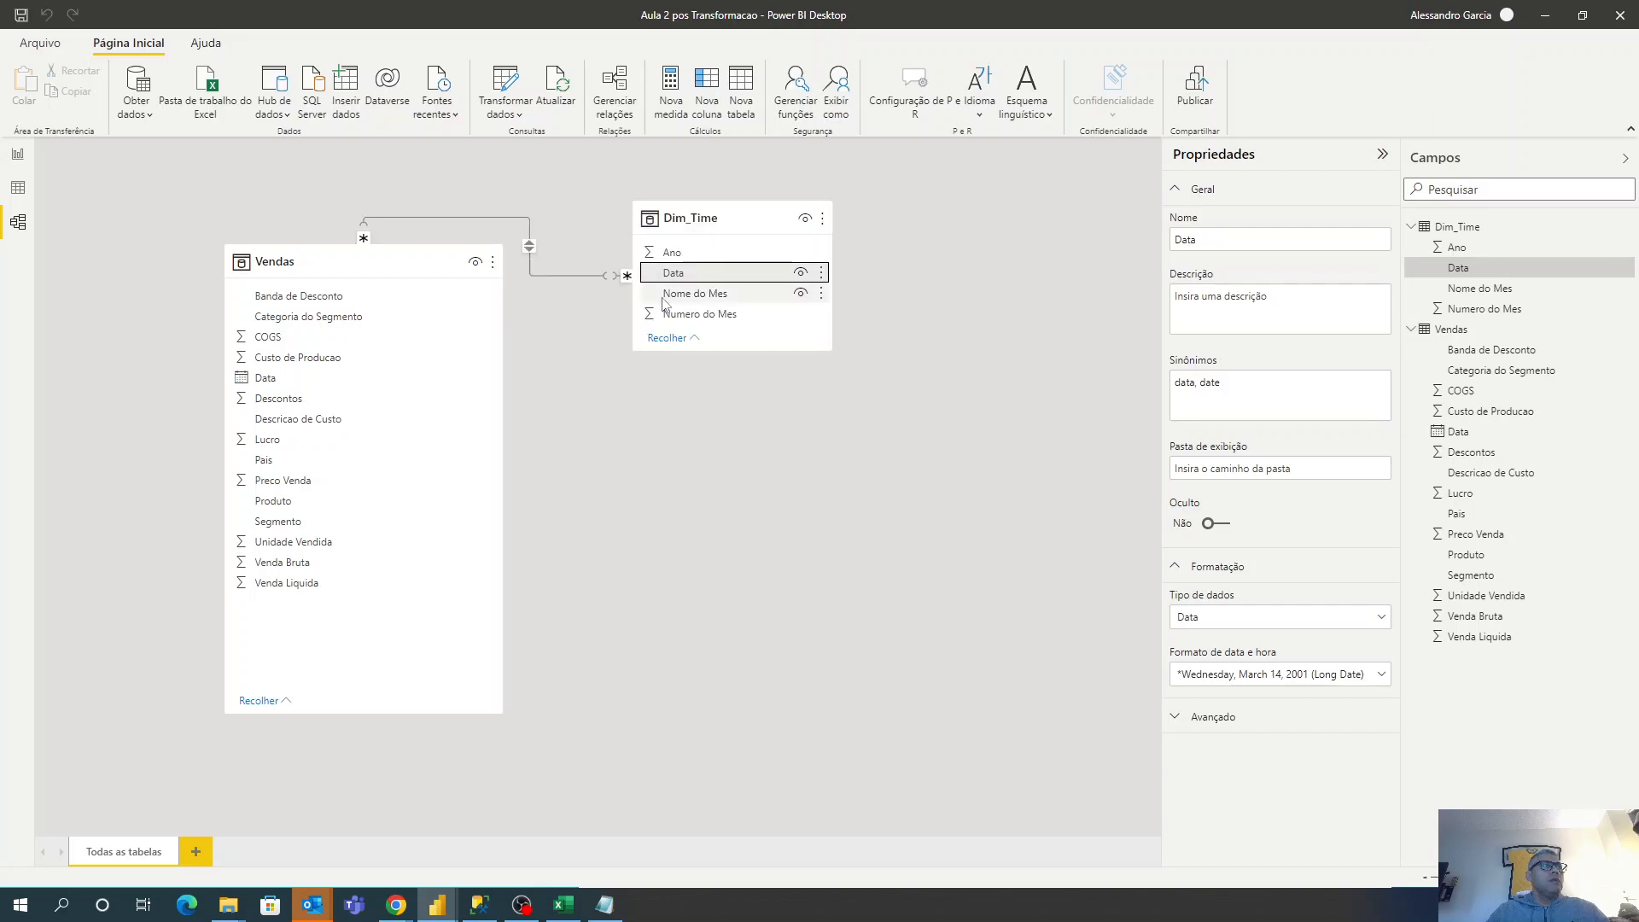
Reopen the relationship between Dim_Time and Vendas and review its available cardinality options.
{"action": "double_click", "coordinate": [528, 234]}
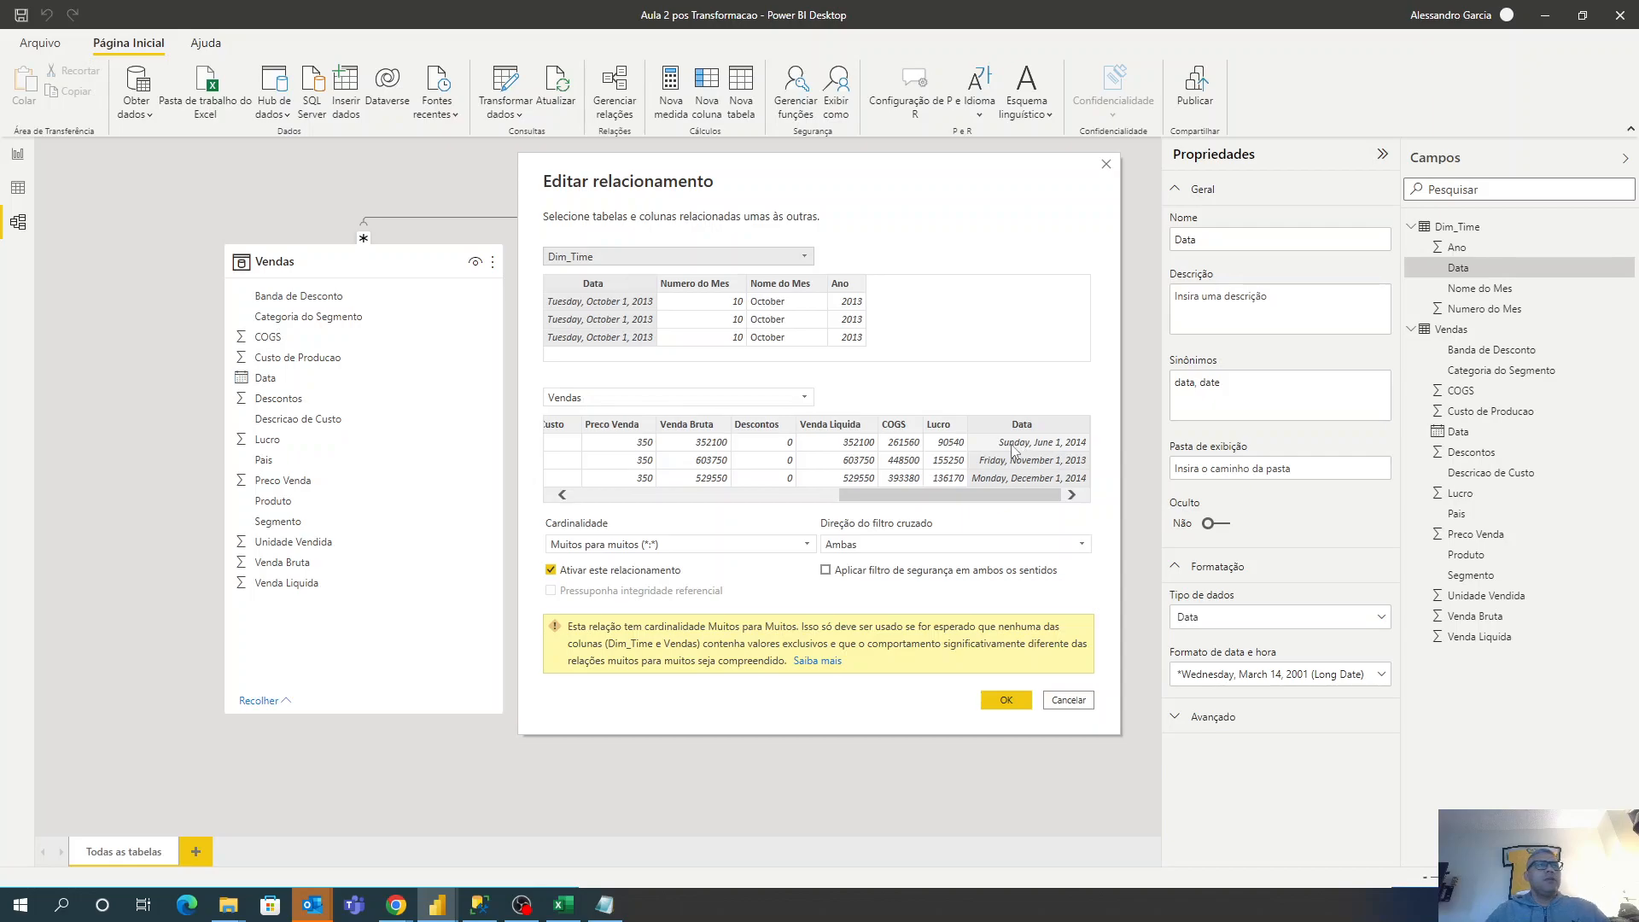
{"action": "left_click", "coordinate": [810, 547]}
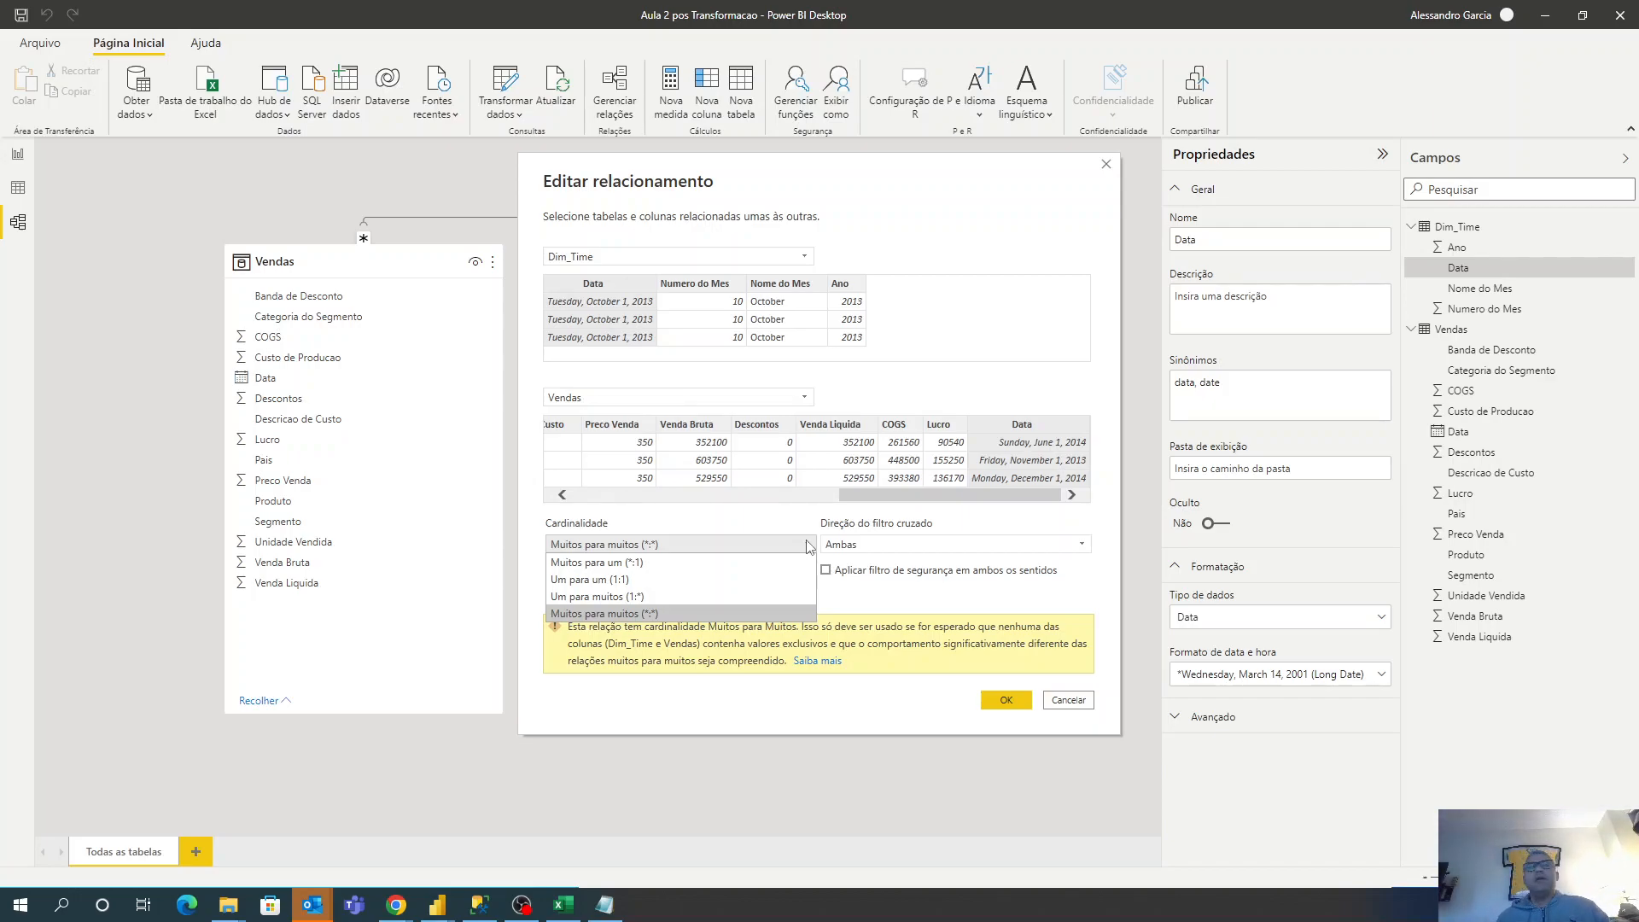
{"action": "left_click", "coordinate": [1024, 705]}
Examine the rows of the Dim_Time table in the data view for repeated dates in the Data column.
{"action": "left_click", "coordinate": [19, 188]}
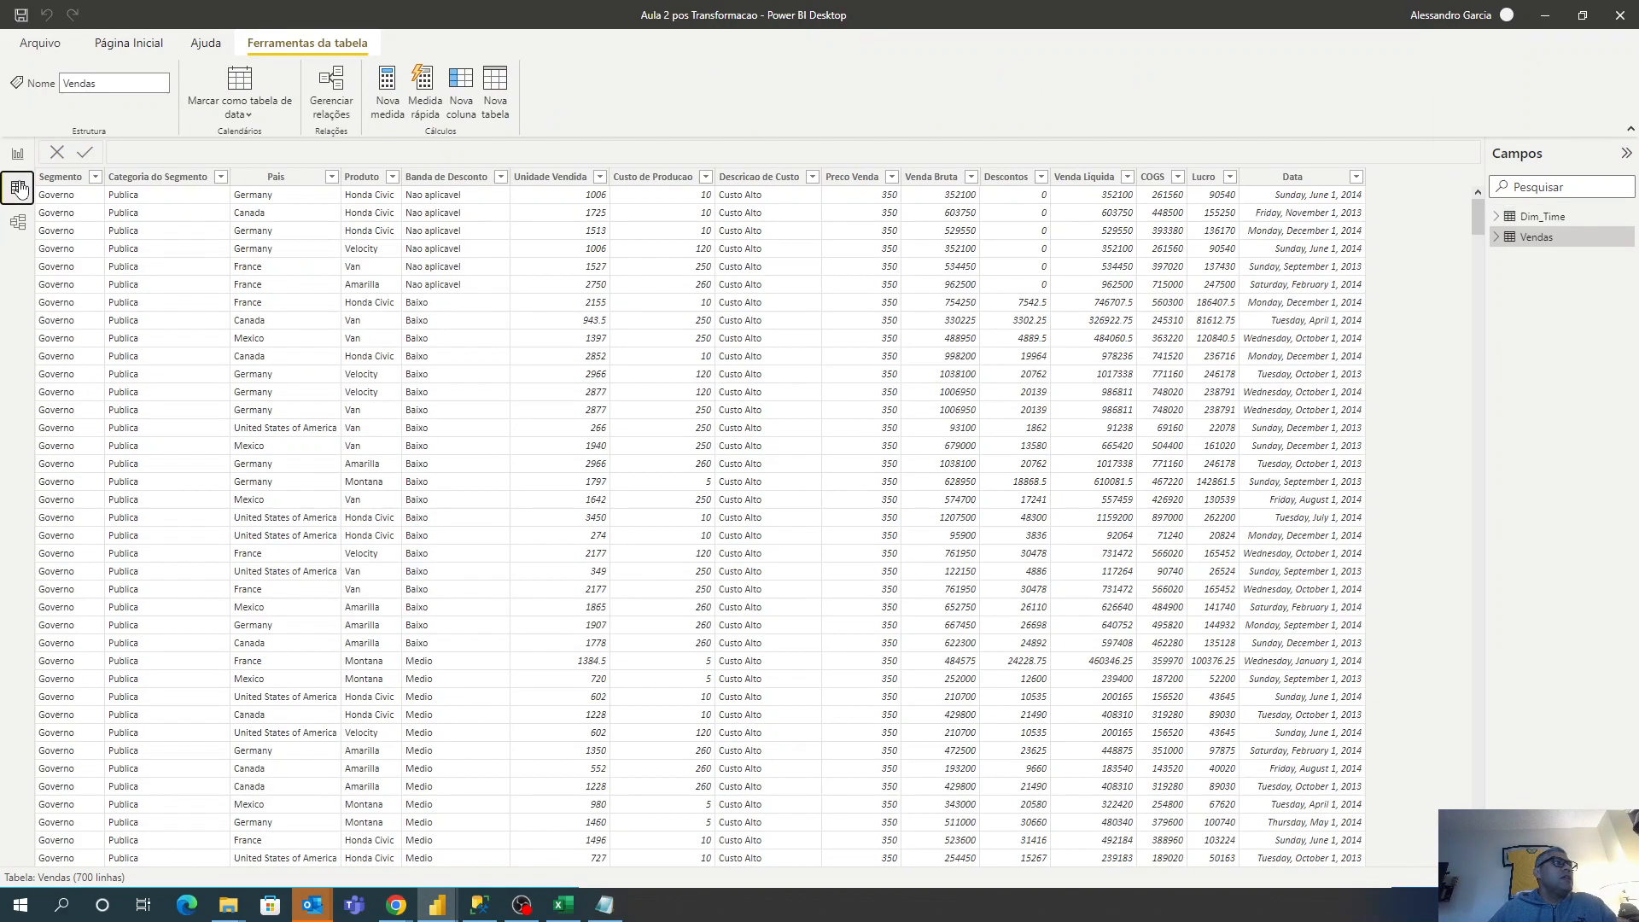
{"action": "left_click", "coordinate": [1526, 218]}
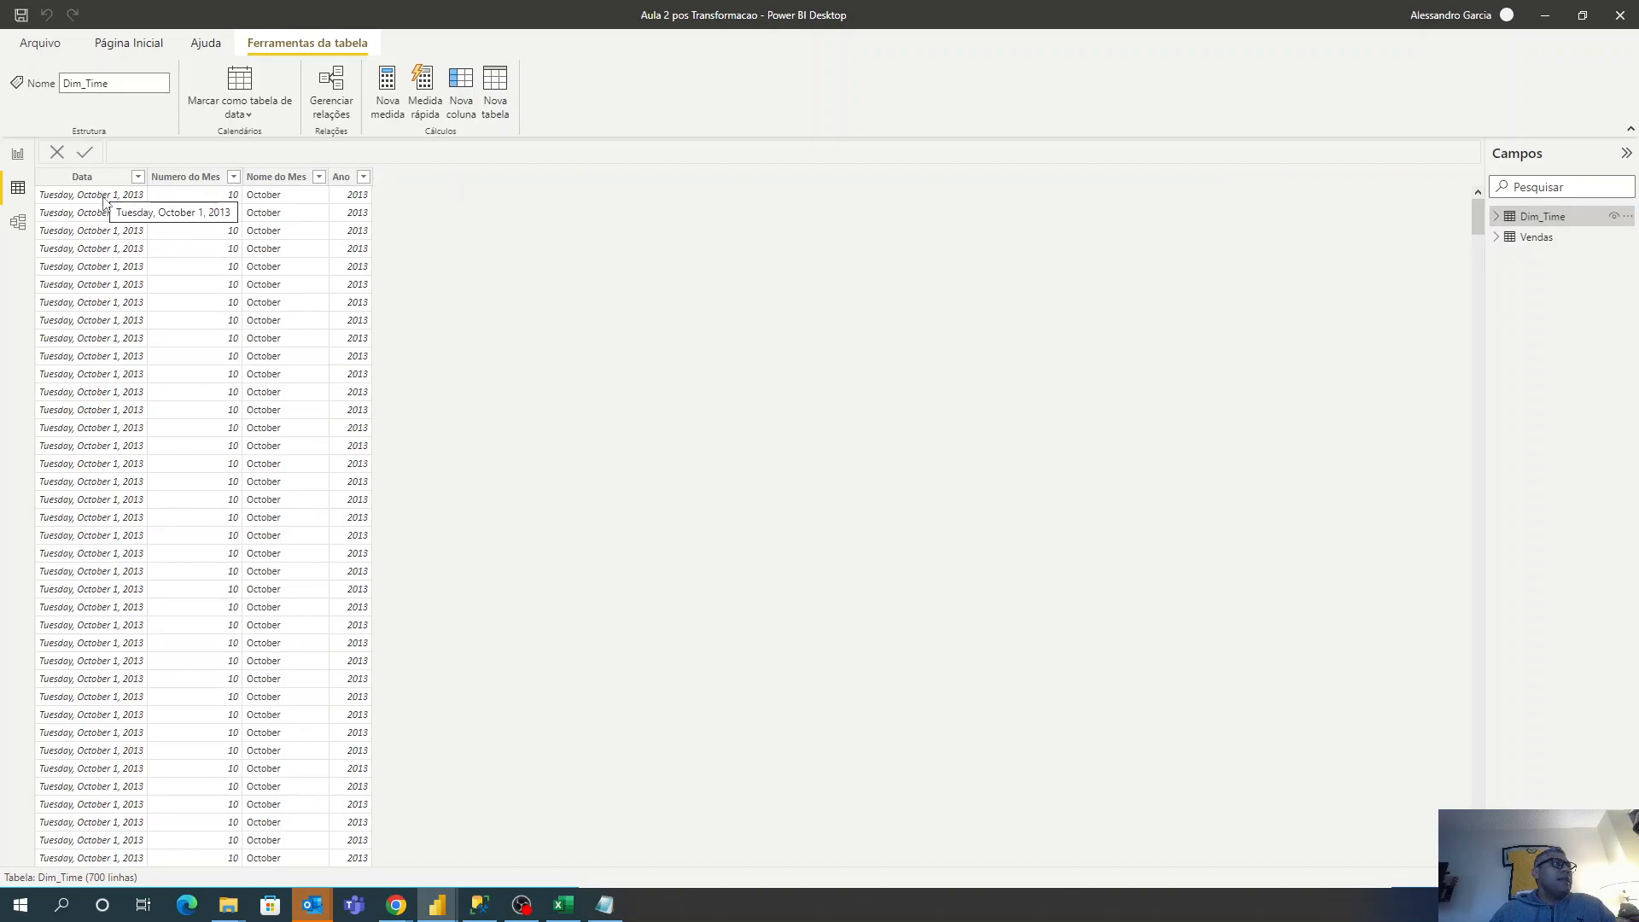
{"action": "left_click", "coordinate": [117, 554]}
{"action": "scroll", "coordinate": [118, 554], "scroll_direction": "down", "scroll_amount": 20}
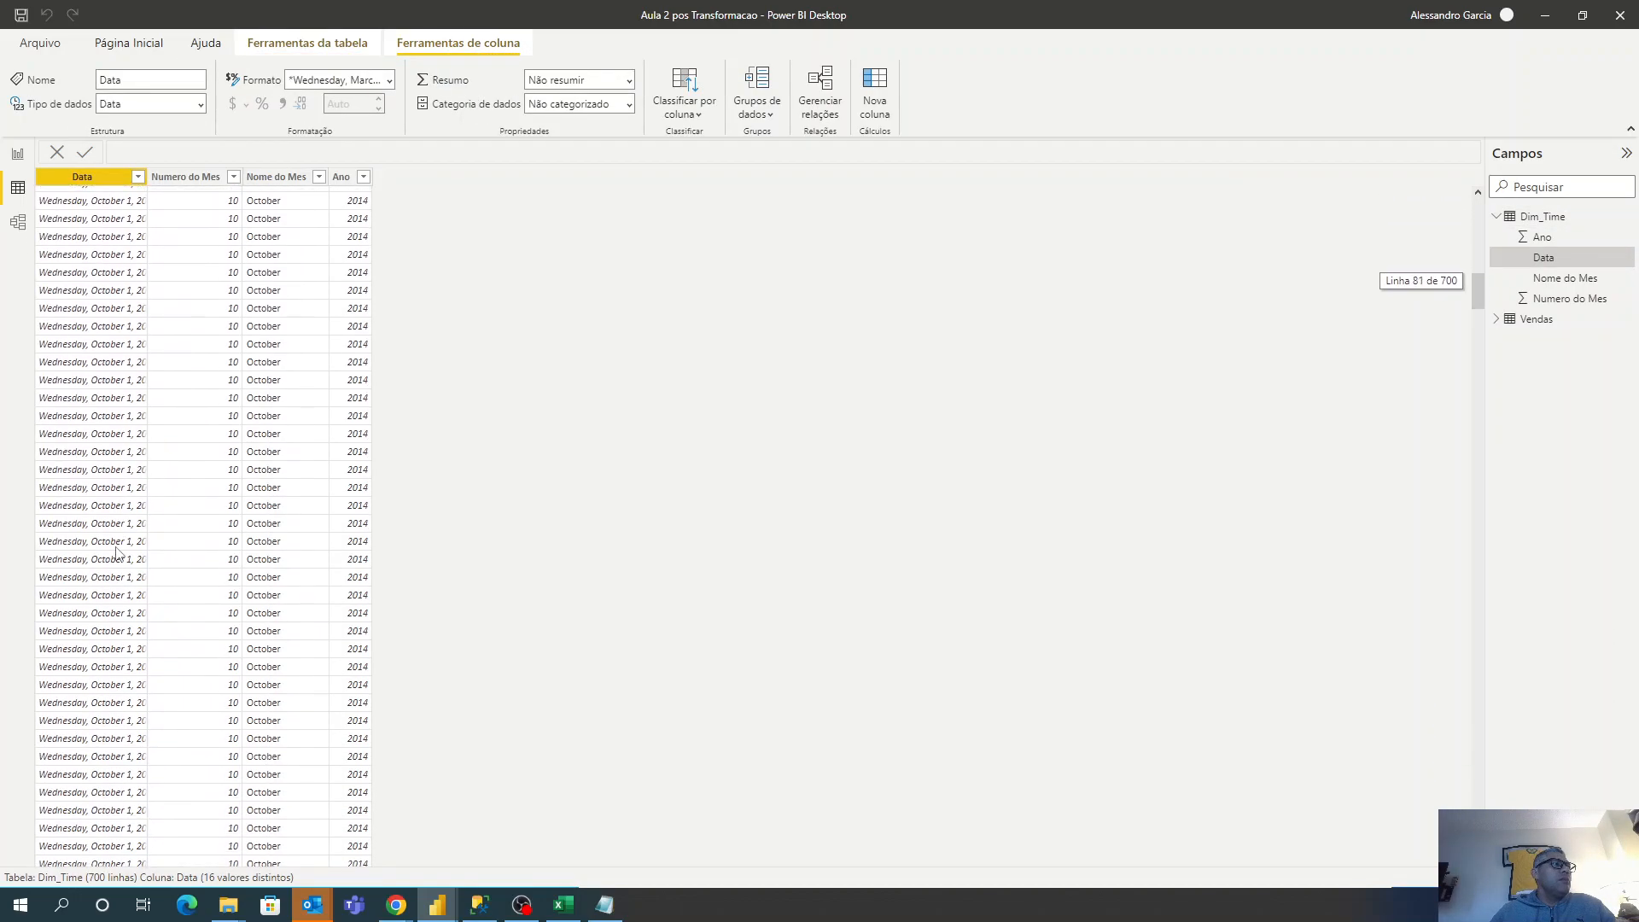
{"action": "scroll", "coordinate": [118, 554], "scroll_direction": "up", "scroll_amount": 20}
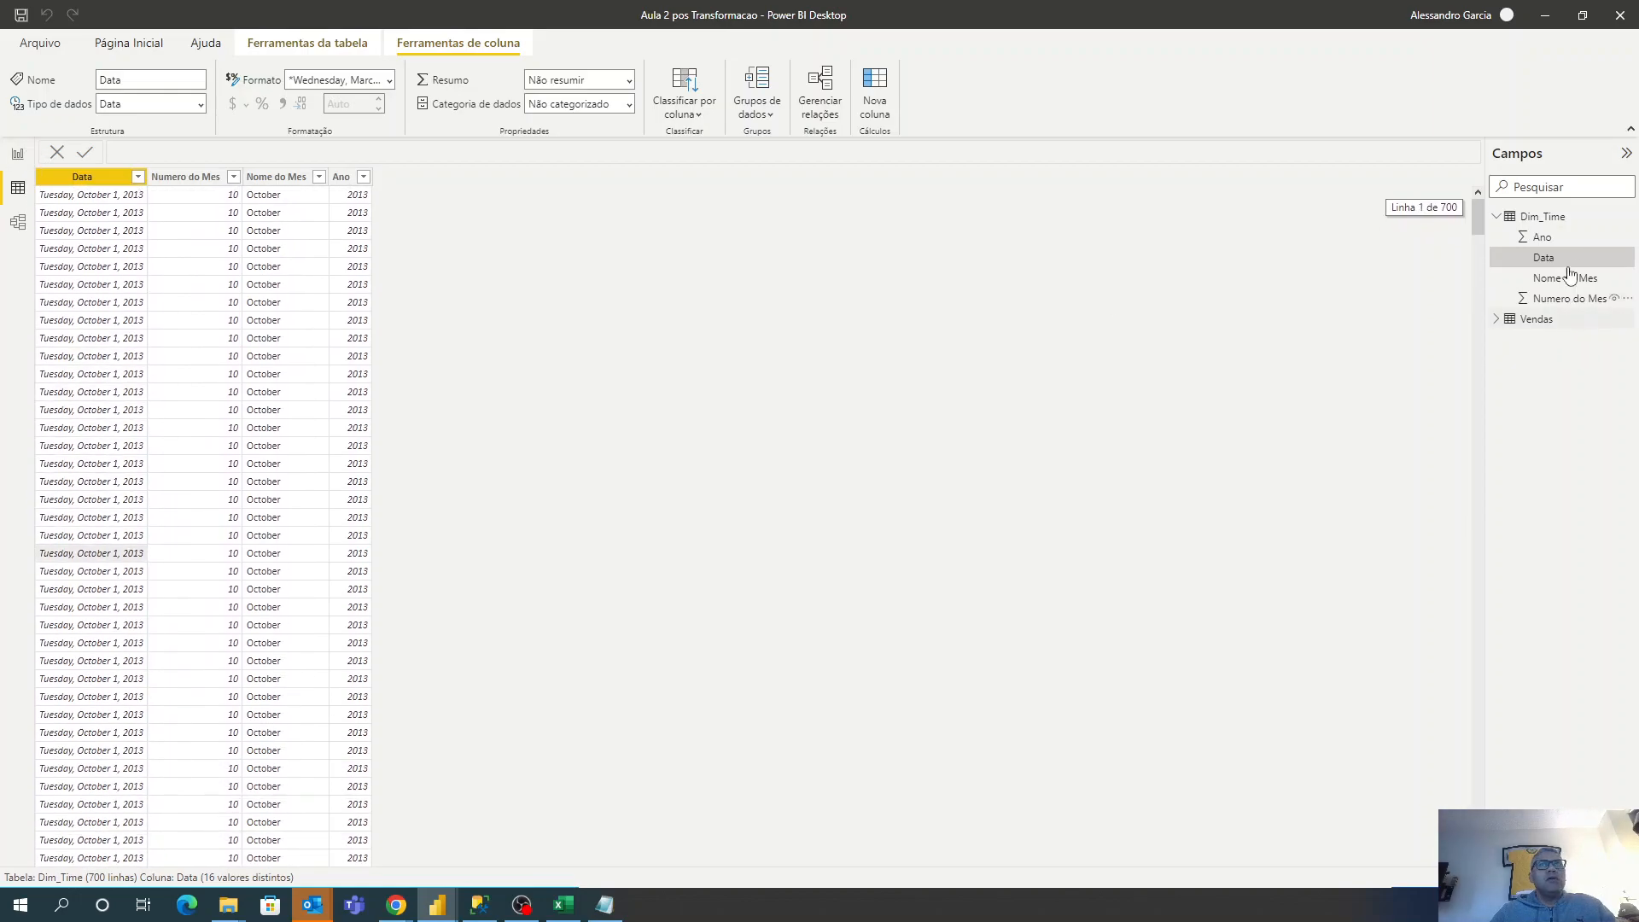
Edit the Dim_Time query to remove duplicate rows based on the Data column, and apply the change to the model.
{"action": "right_click", "coordinate": [1546, 217]}
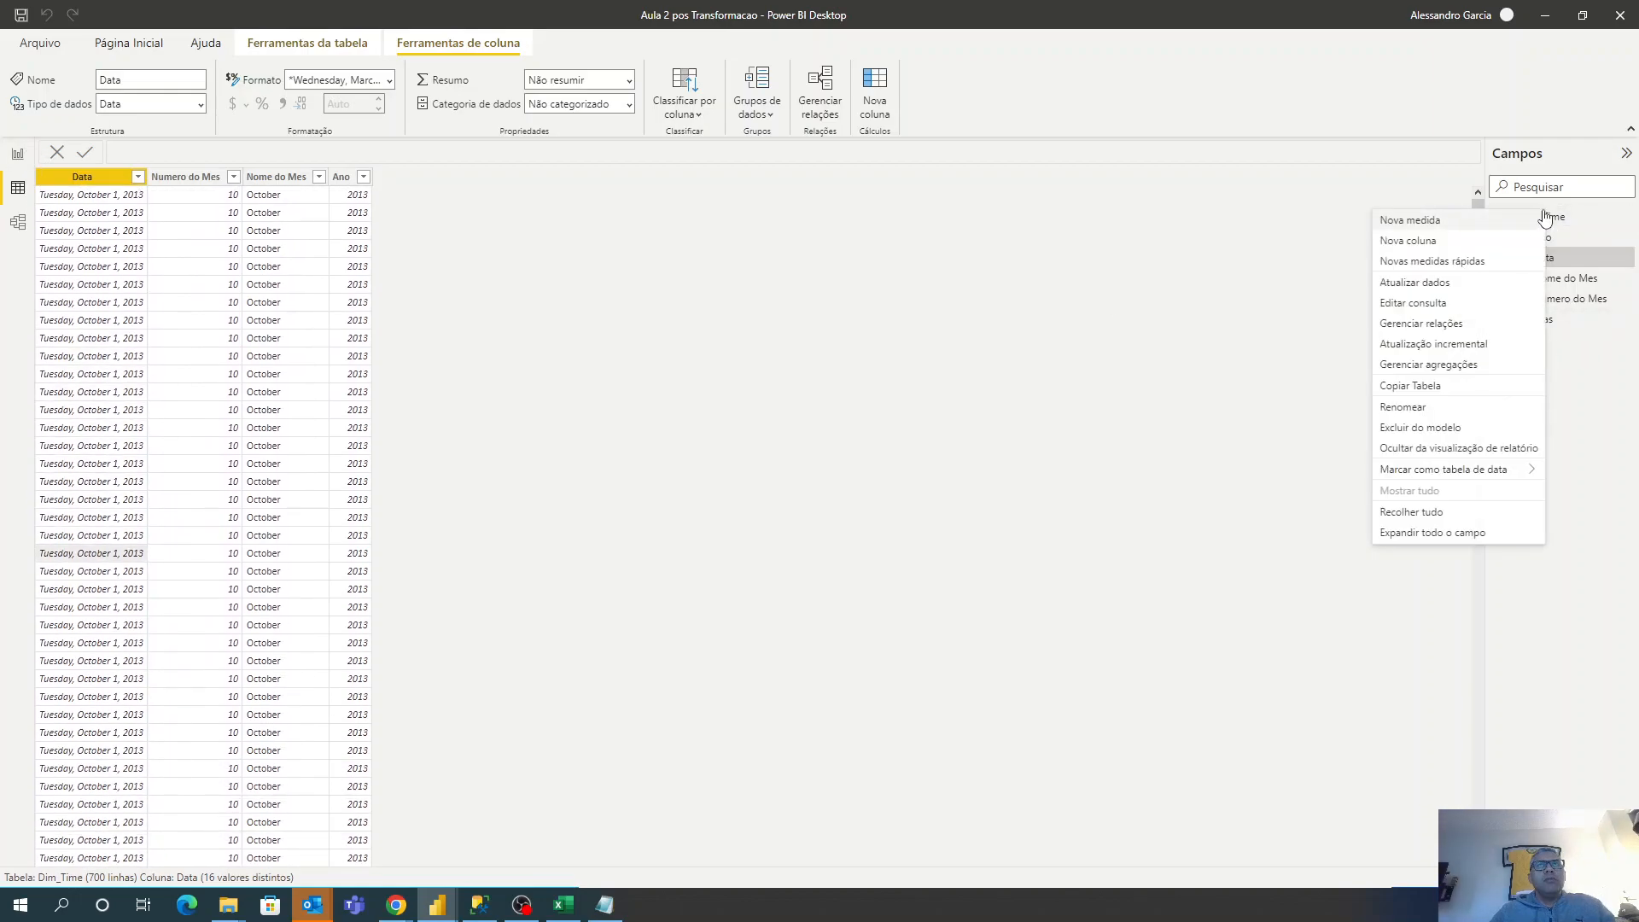
{"action": "left_click", "coordinate": [1439, 305]}
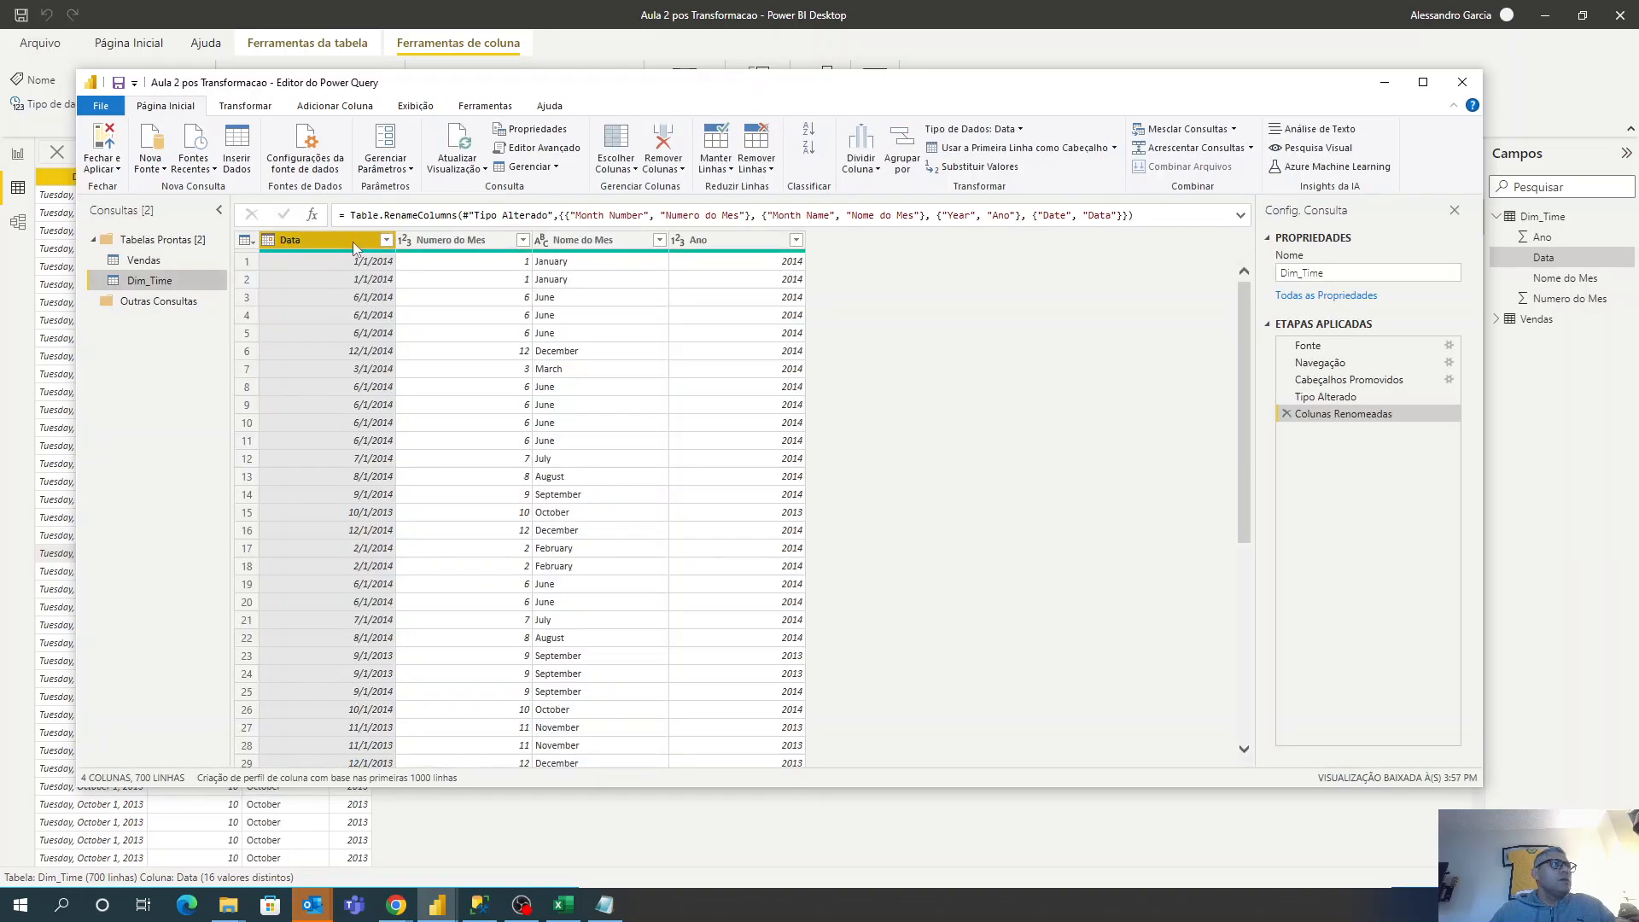
{"action": "left_click", "coordinate": [765, 173]}
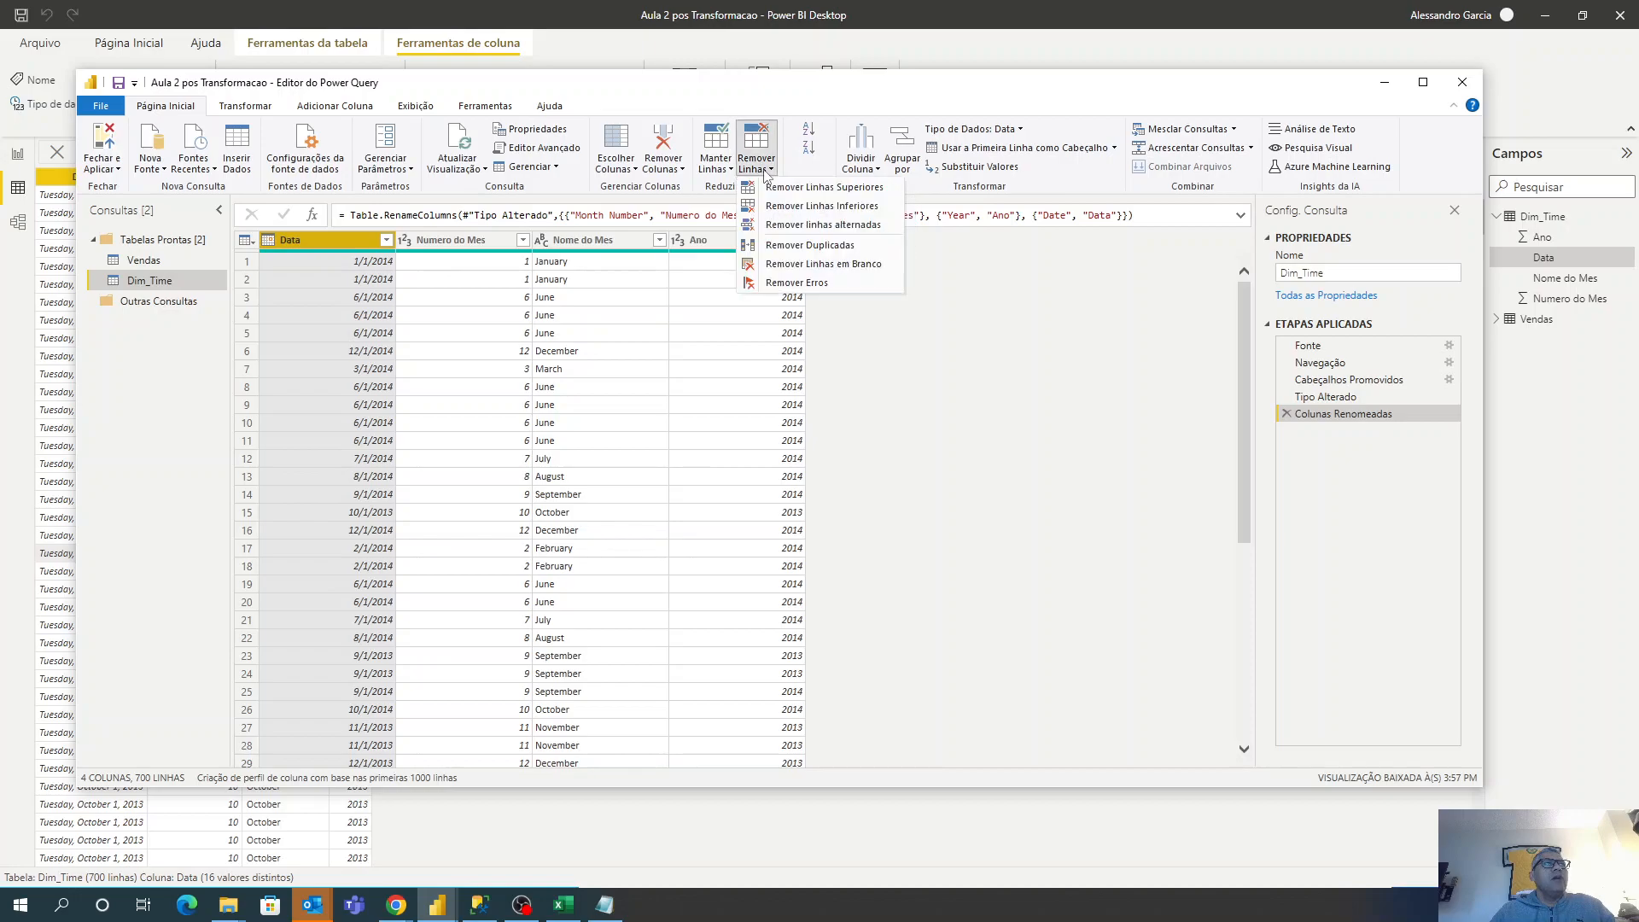
{"action": "left_click", "coordinate": [796, 246]}
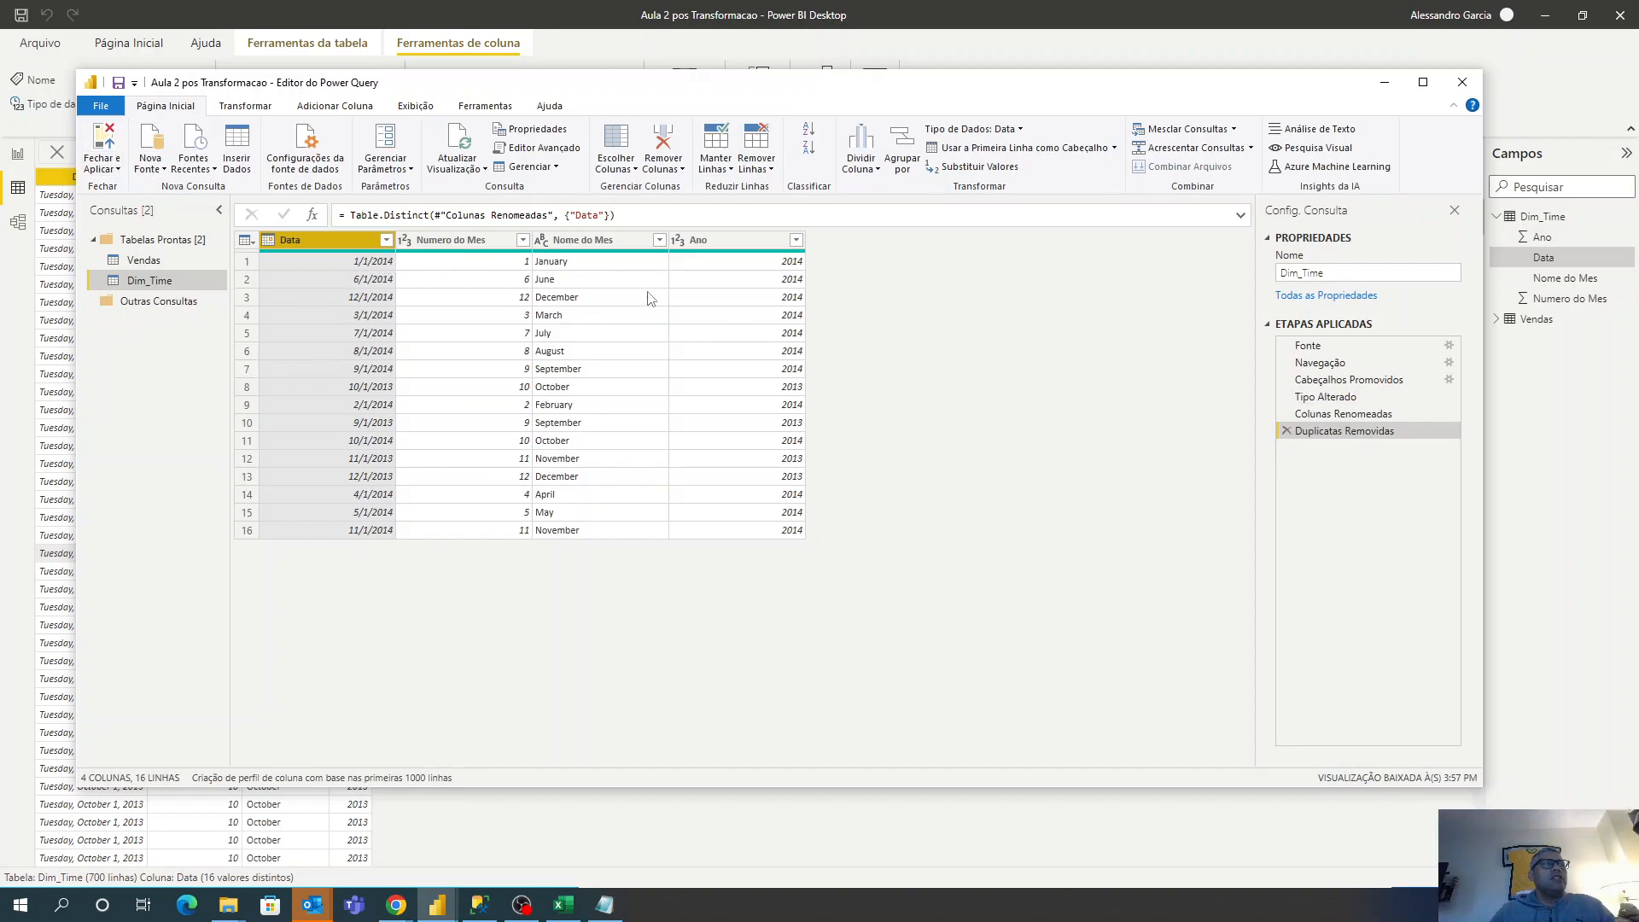
{"action": "left_click", "coordinate": [103, 144]}
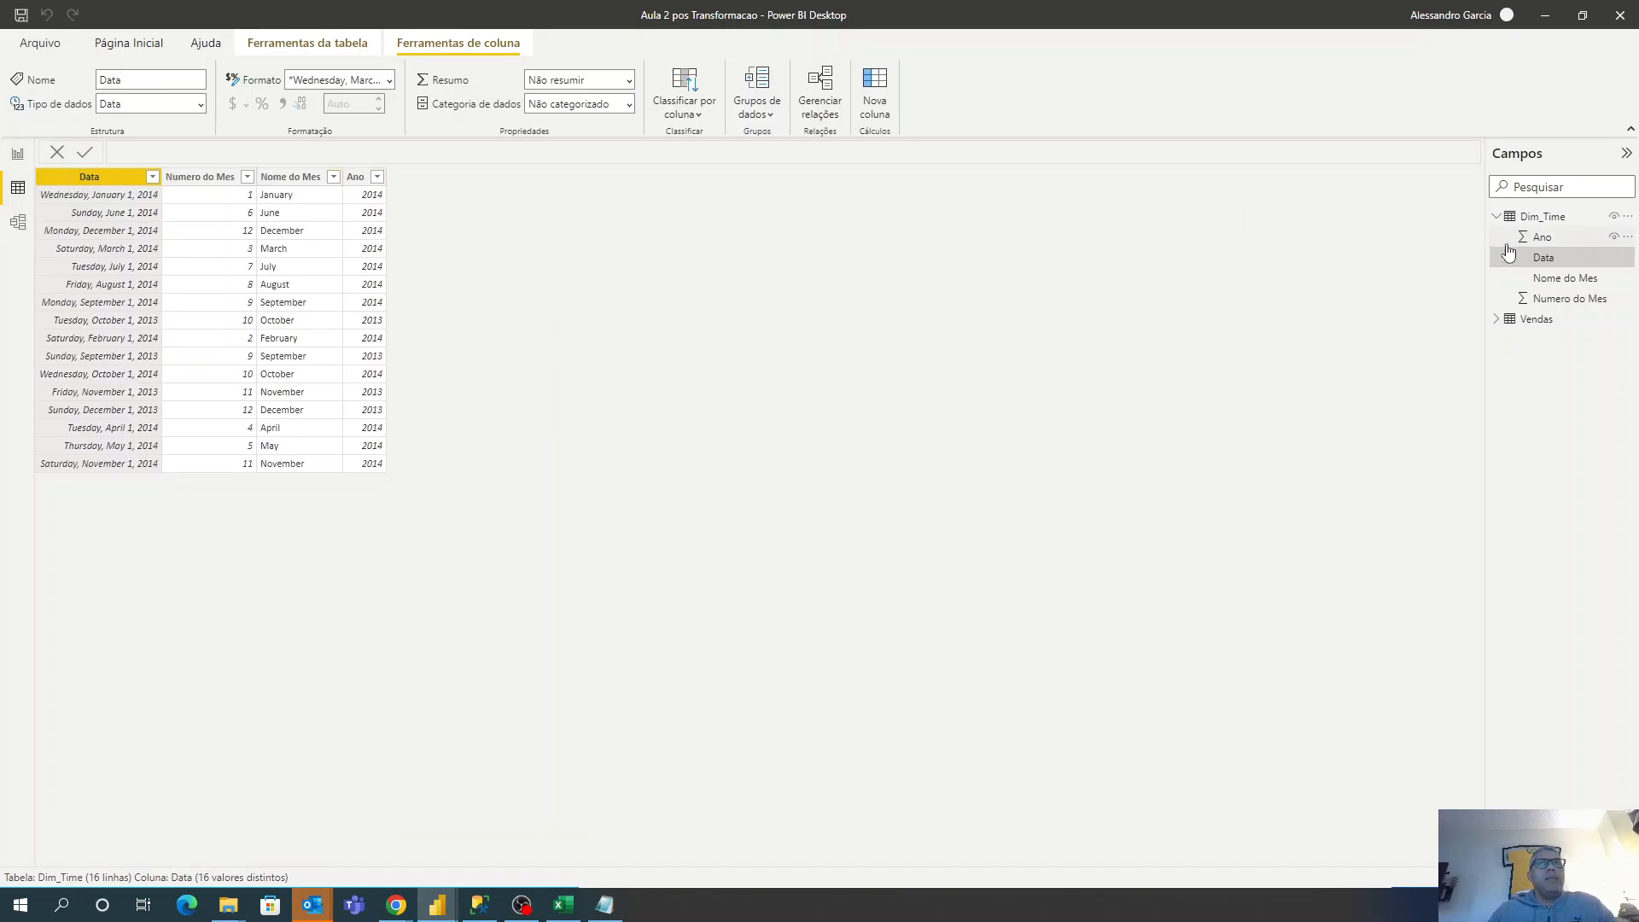
Try to mark the Dim_Time table as a date table using its Data column.
{"action": "right_click", "coordinate": [1579, 220]}
{"action": "mouse_move", "coordinate": [1501, 491]}
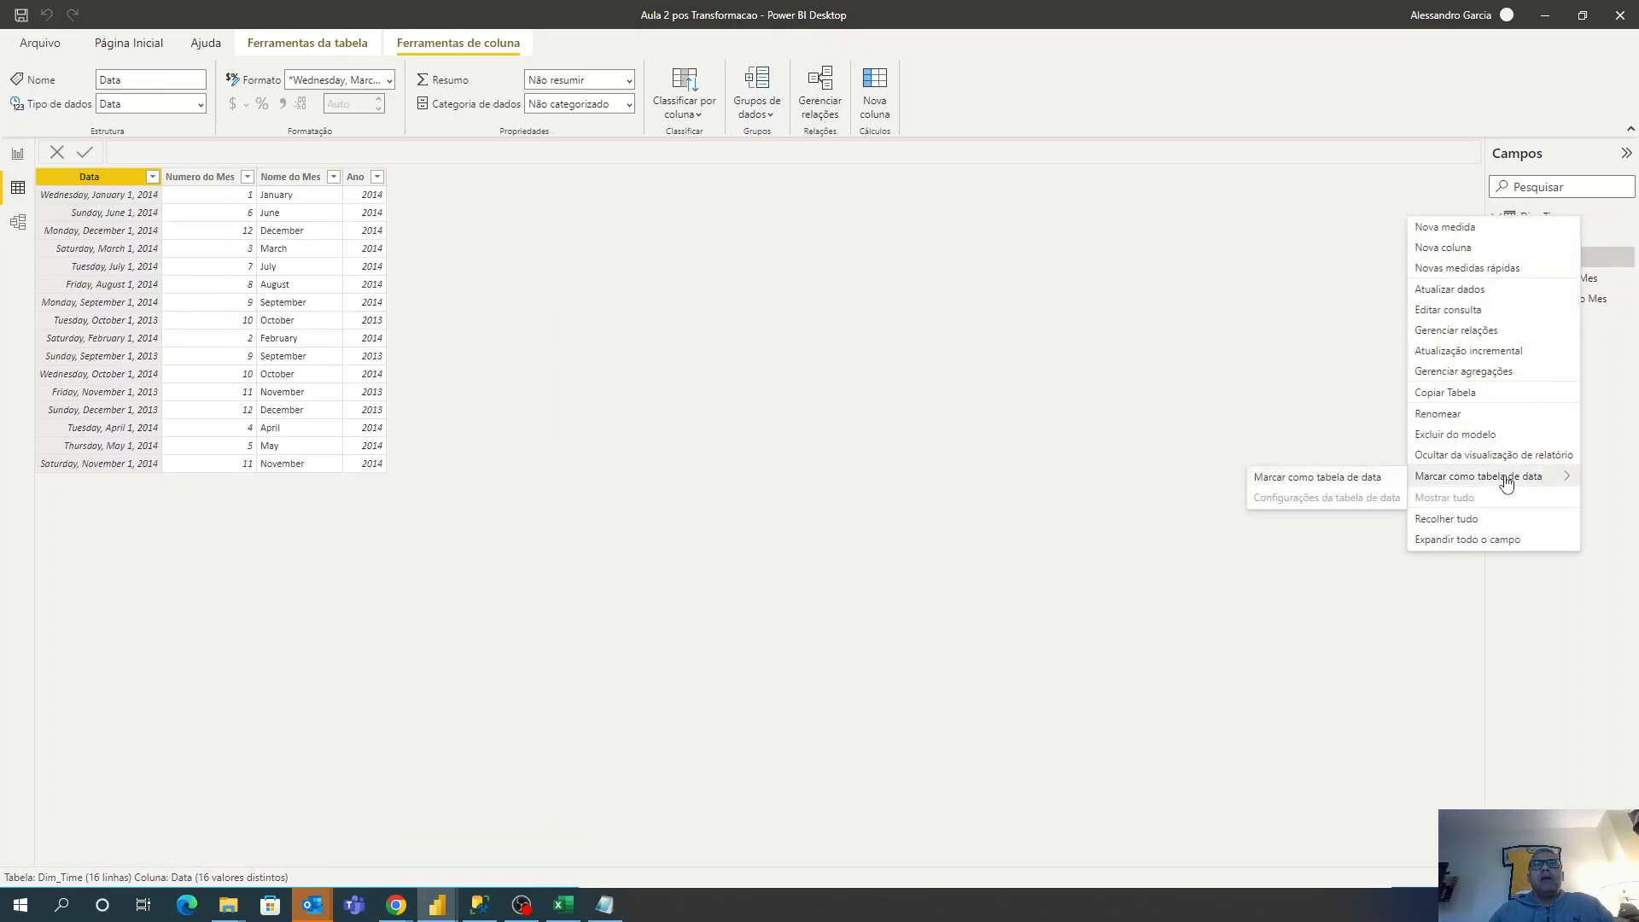
{"action": "left_click", "coordinate": [1364, 477]}
{"action": "left_click", "coordinate": [647, 431]}
{"action": "left_click", "coordinate": [629, 478]}
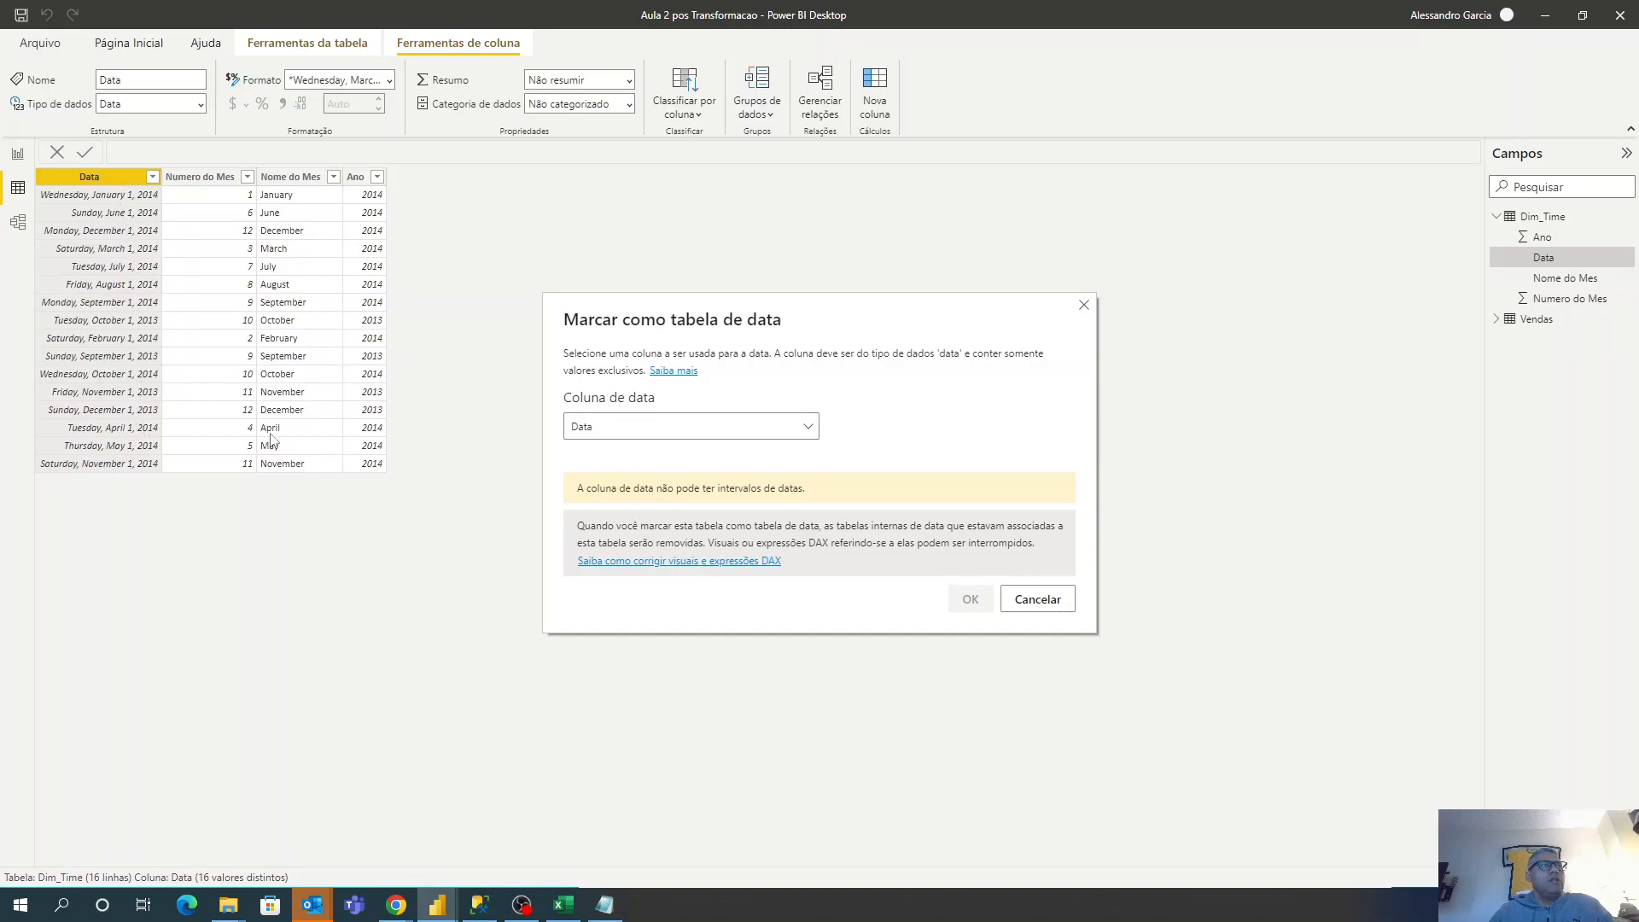
{"action": "left_click", "coordinate": [1062, 603]}
Change the cardinality of the Dim_Time to Vendas relationship to "Um para muitos (1:*)" in the model view.
{"action": "left_click", "coordinate": [19, 223]}
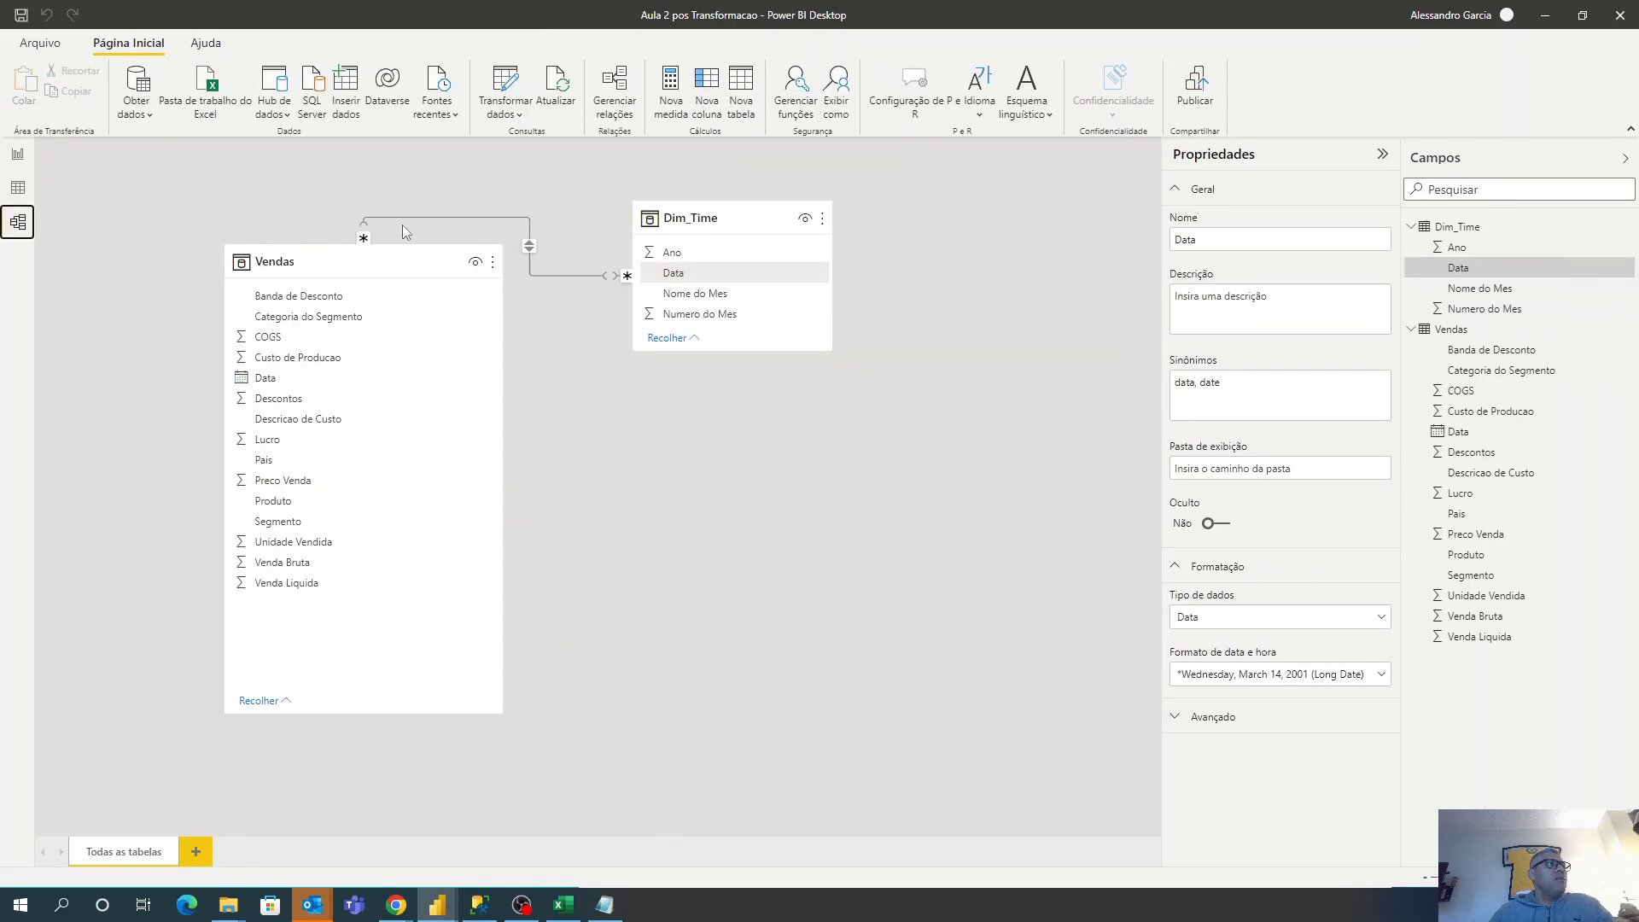
{"action": "double_click", "coordinate": [527, 220]}
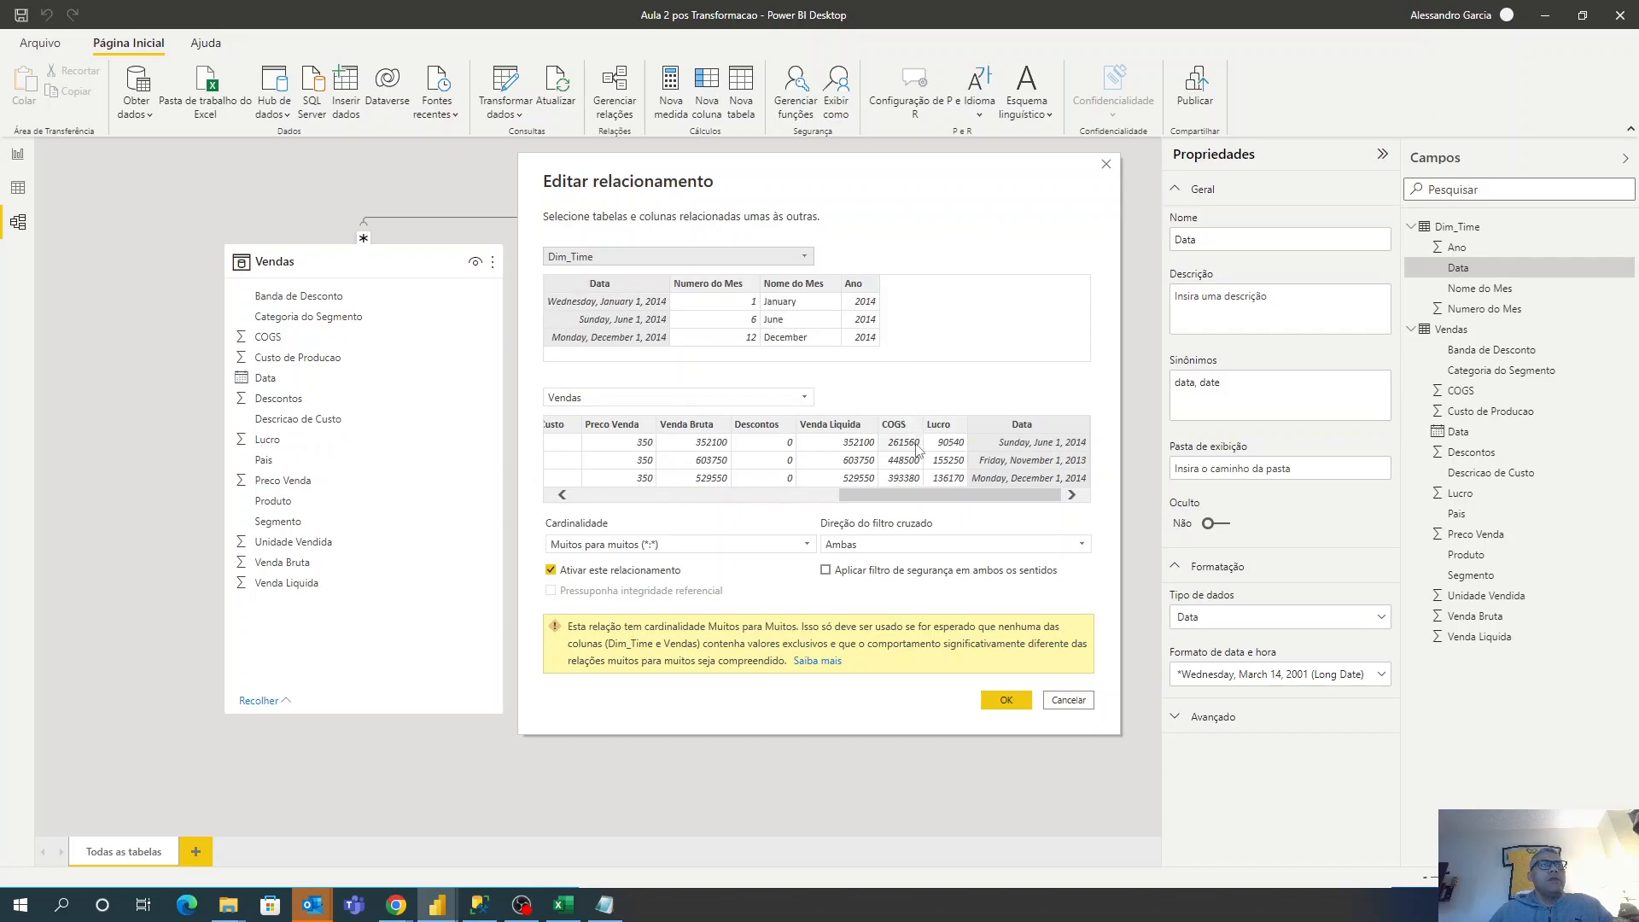
{"action": "left_click_drag", "start_coordinate": [990, 493], "coordinate": [997, 495]}
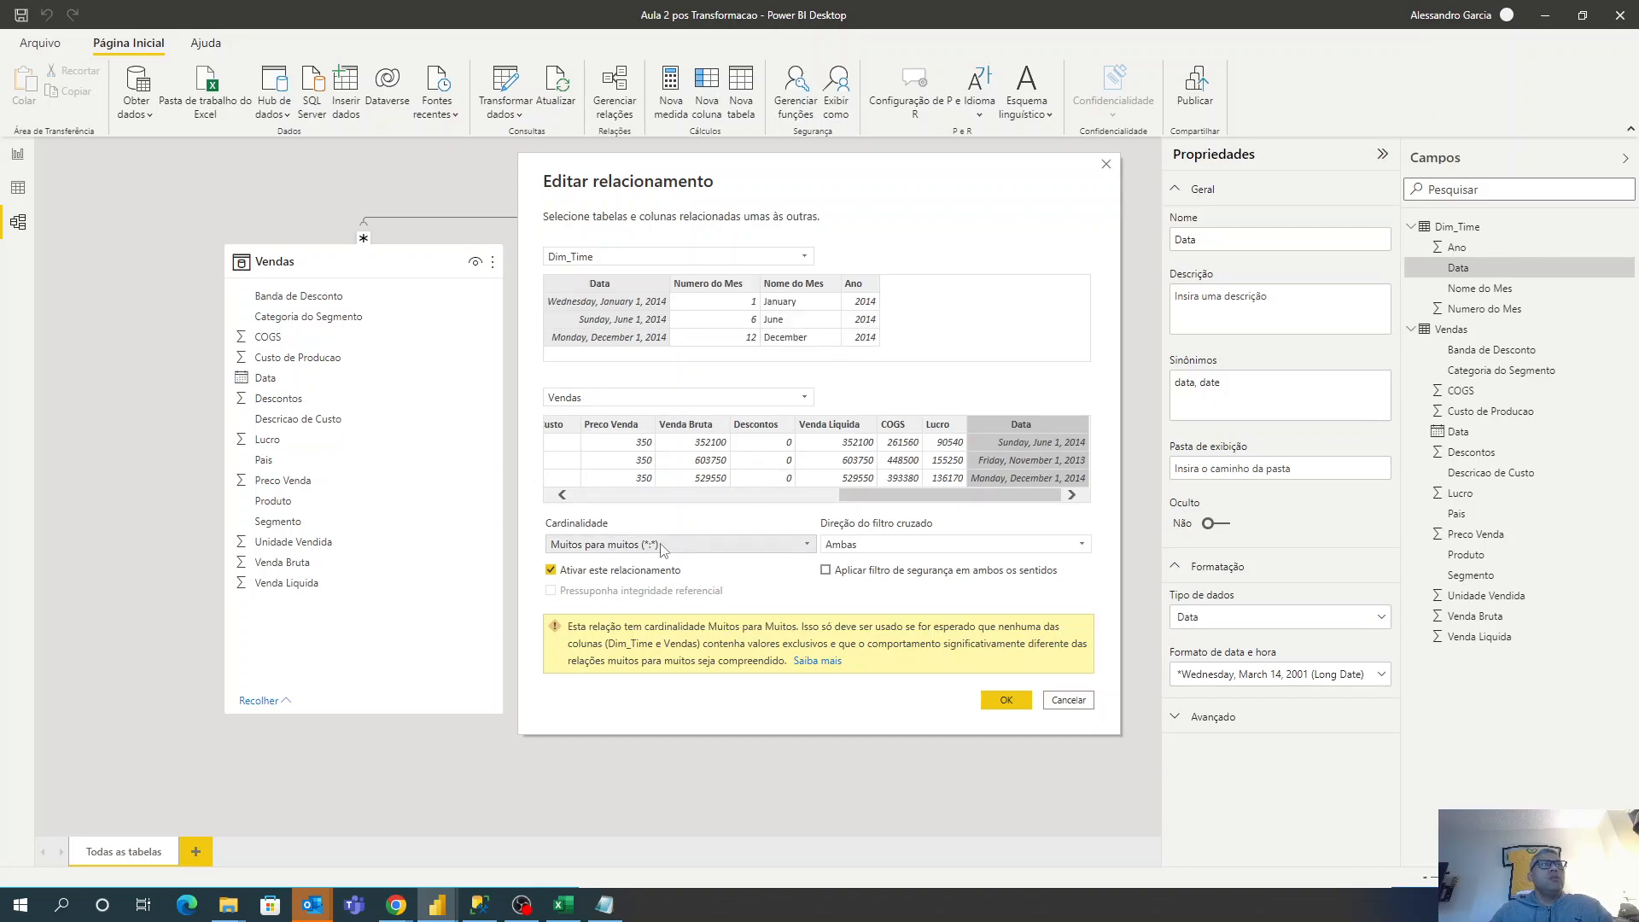
{"action": "left_click", "coordinate": [783, 545]}
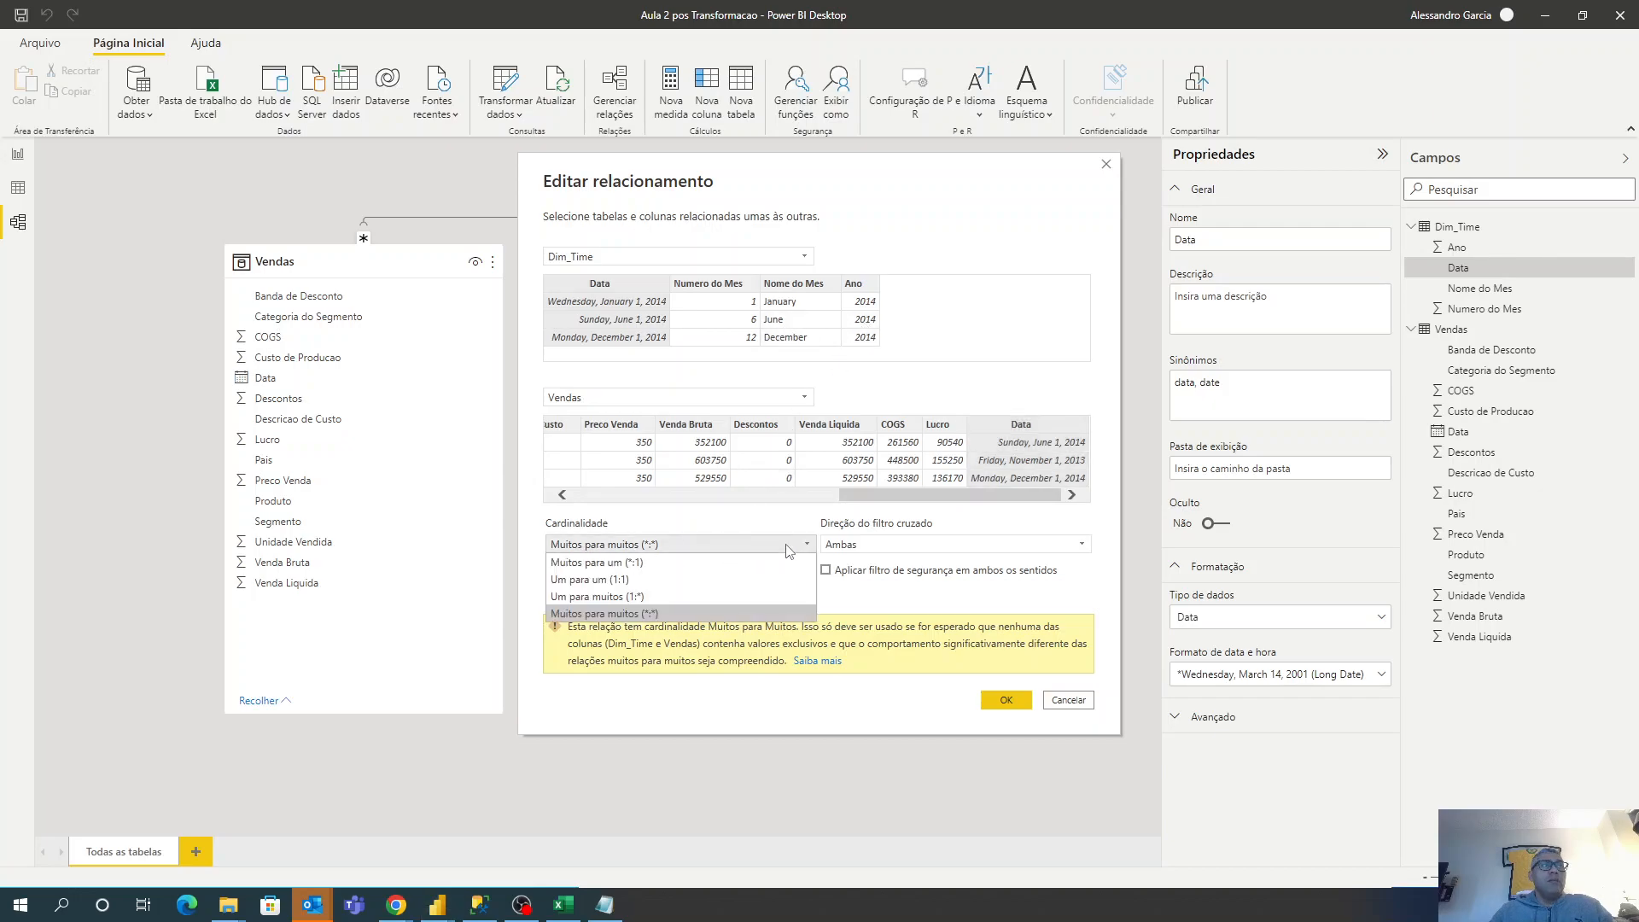
{"action": "left_click", "coordinate": [620, 597]}
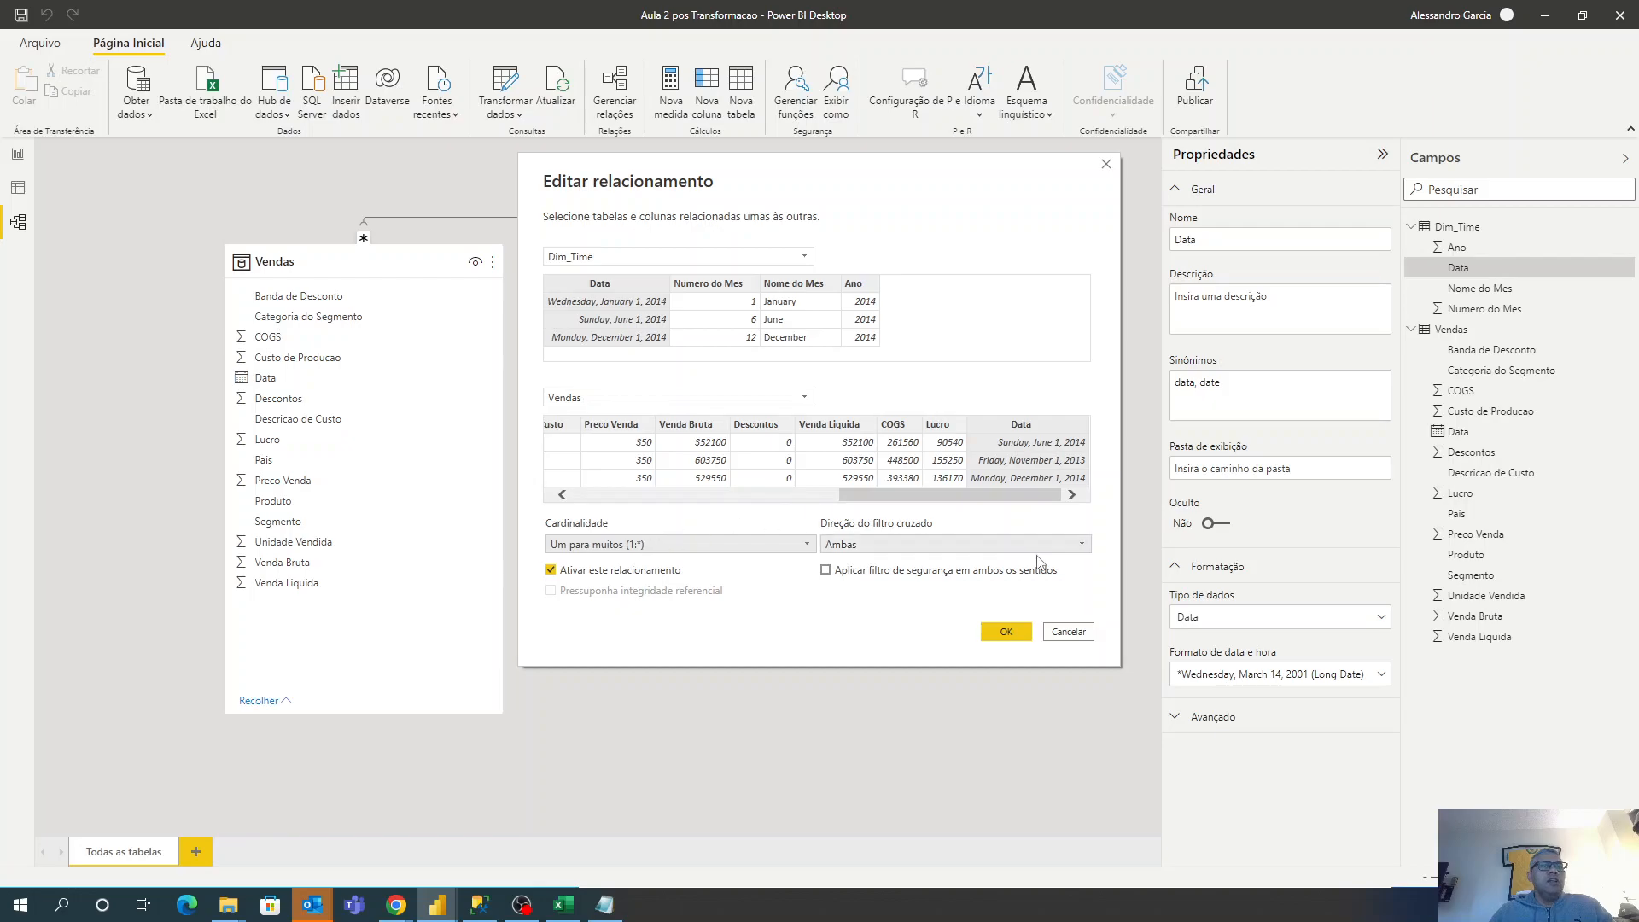
{"action": "left_click", "coordinate": [1004, 633]}
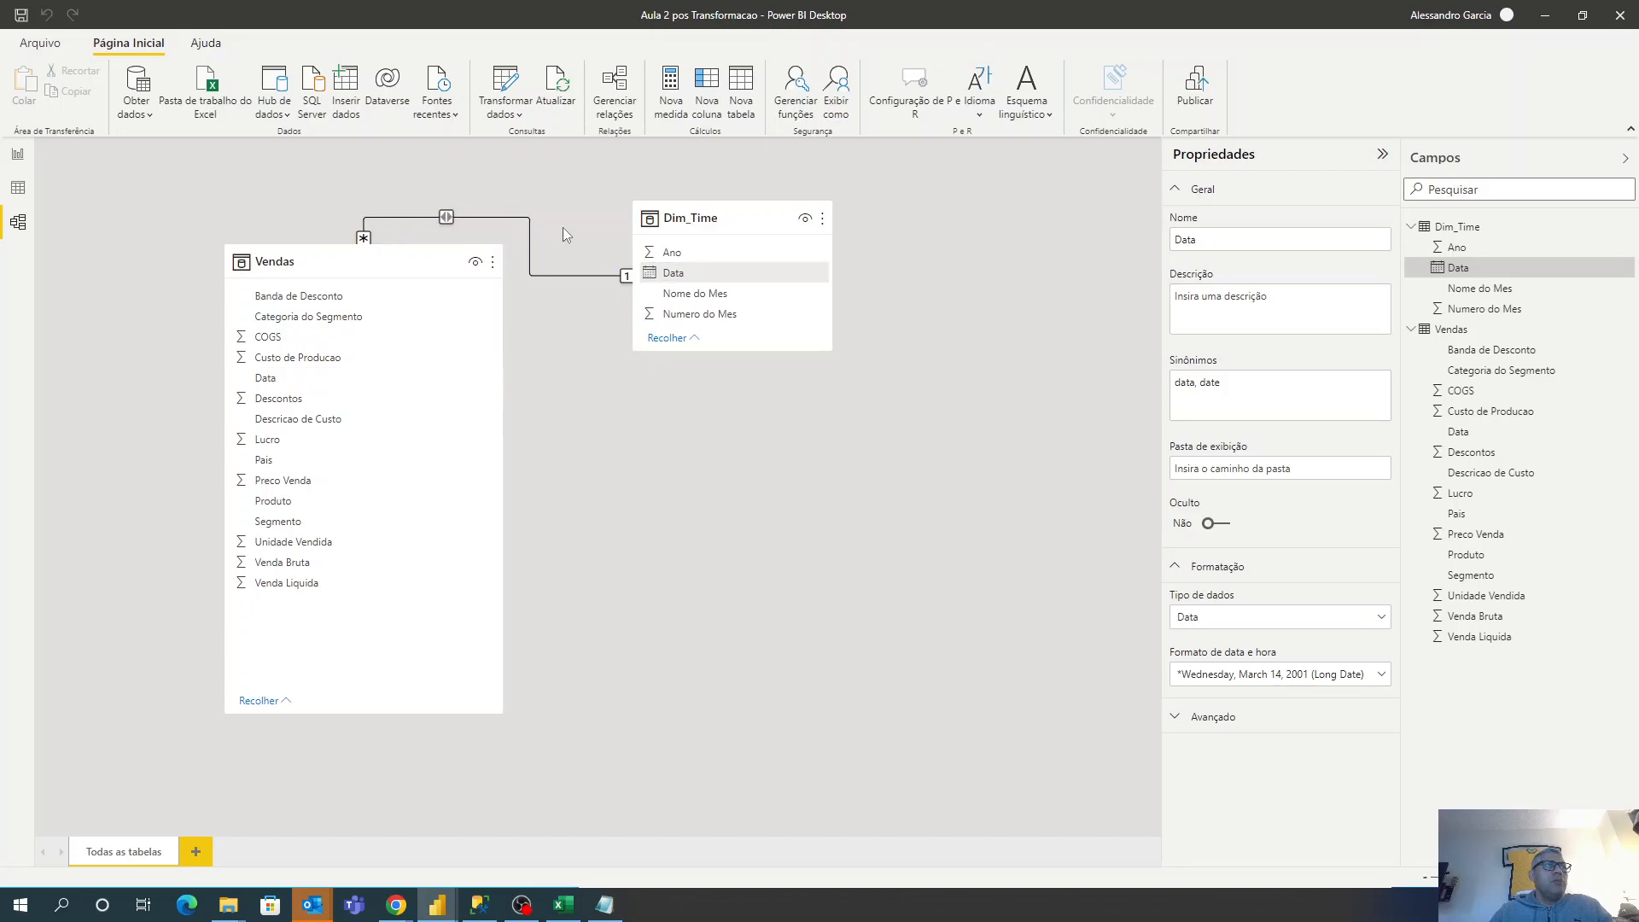
Set the cross-filter direction of the relationship between Vendas and Dim_Time to "Único".
{"action": "right_click", "coordinate": [502, 218]}
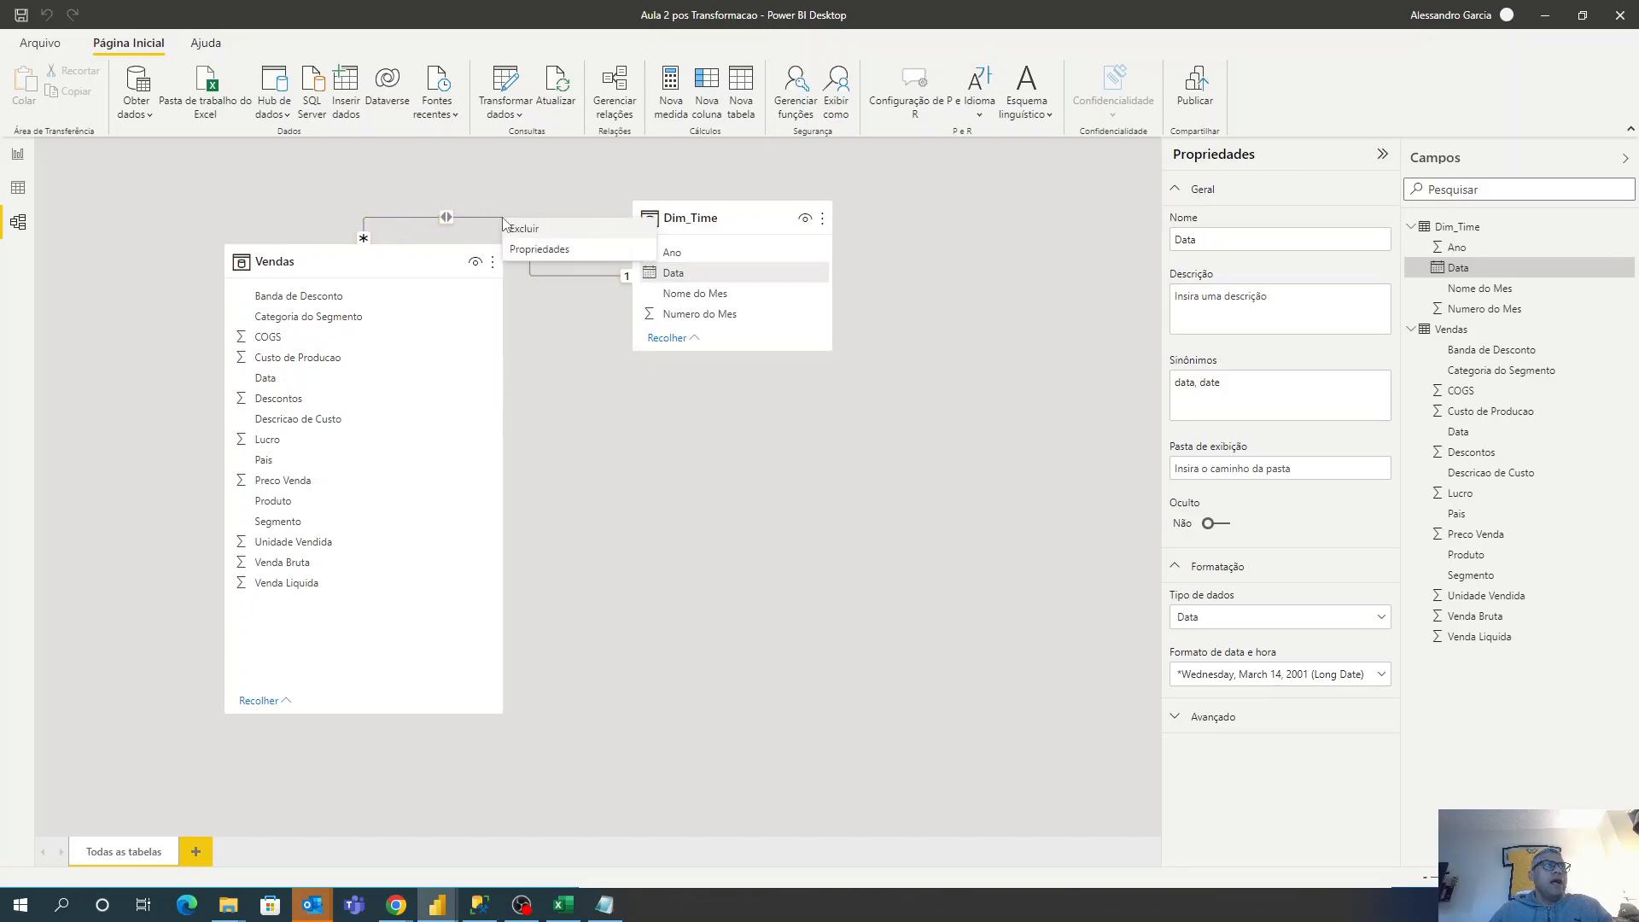
{"action": "left_click", "coordinate": [539, 250]}
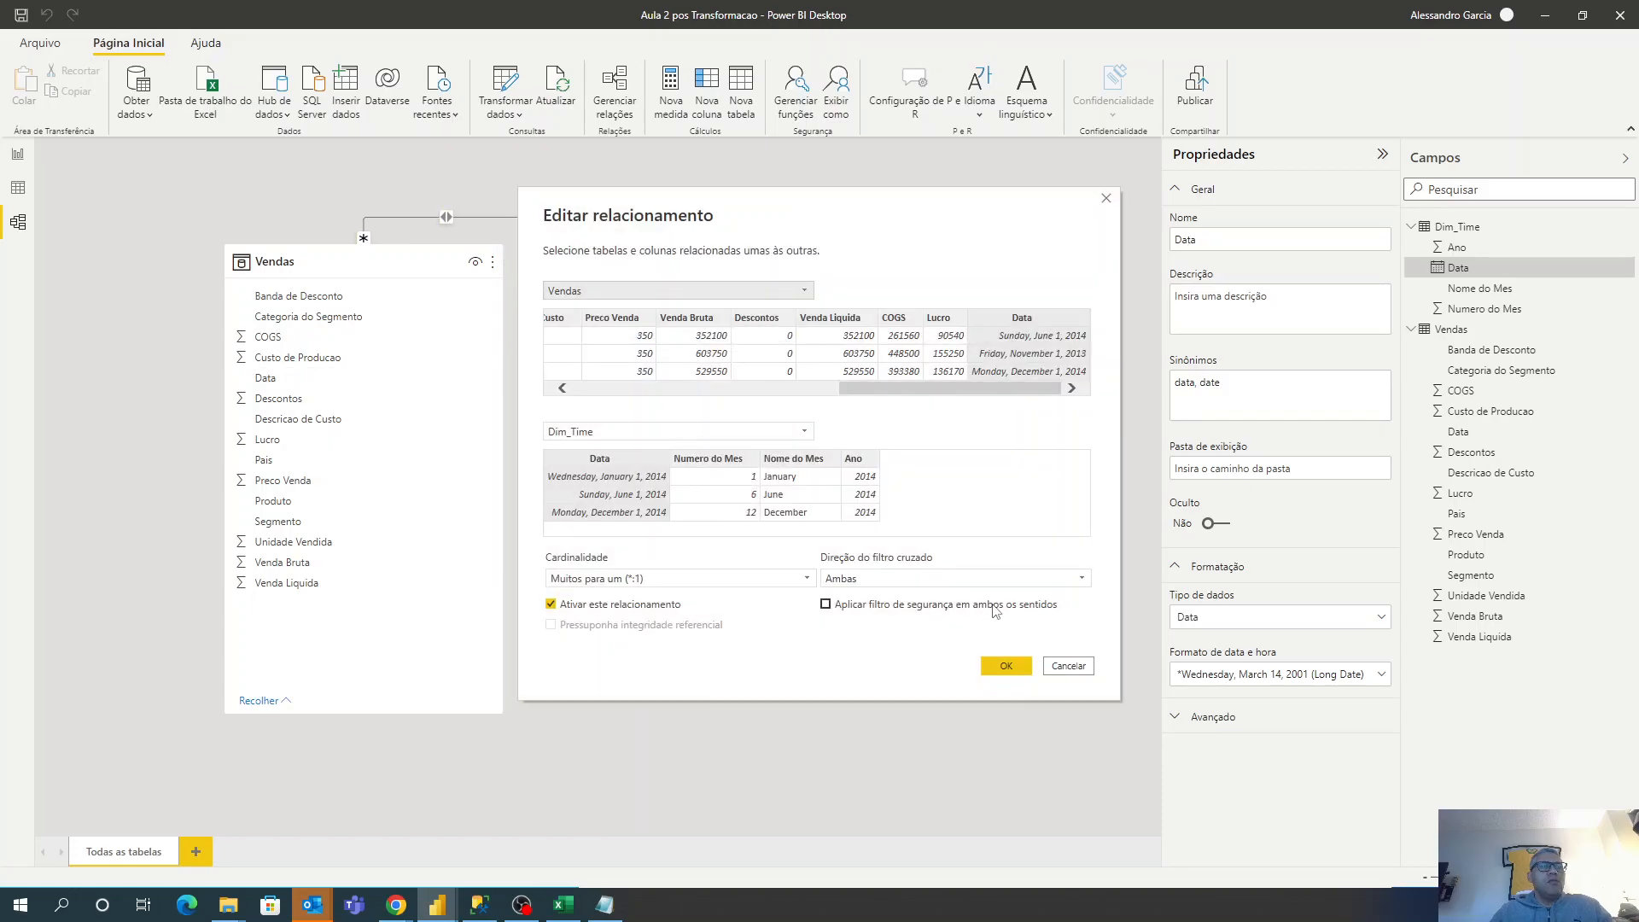
{"action": "left_click", "coordinate": [964, 579]}
{"action": "left_click", "coordinate": [930, 595]}
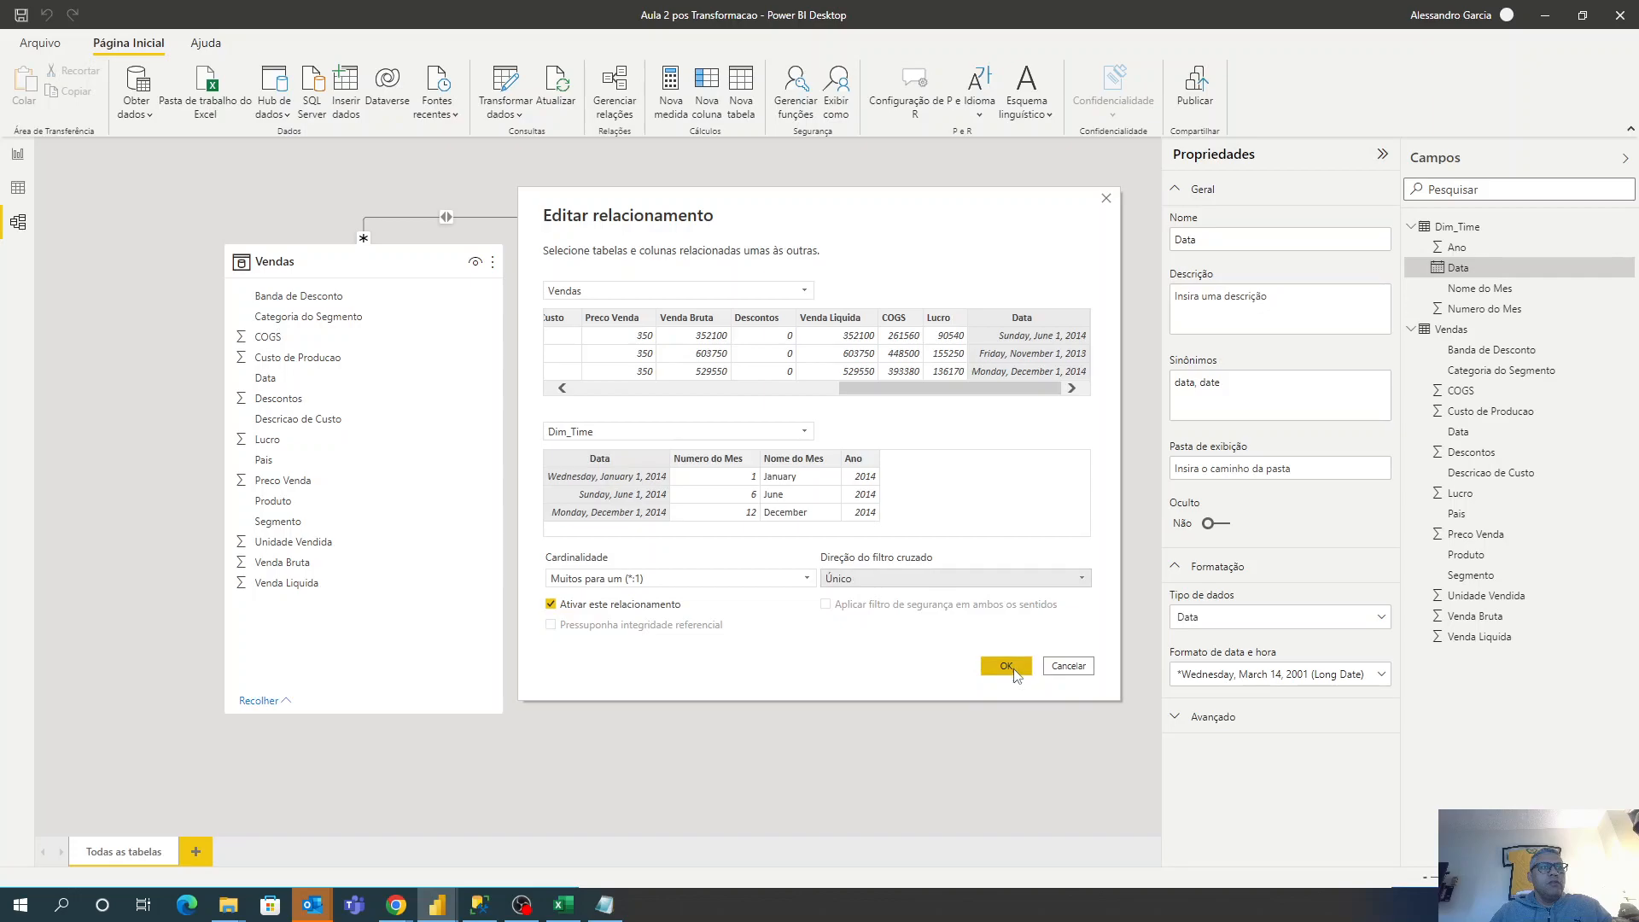
{"action": "left_click", "coordinate": [1005, 666]}
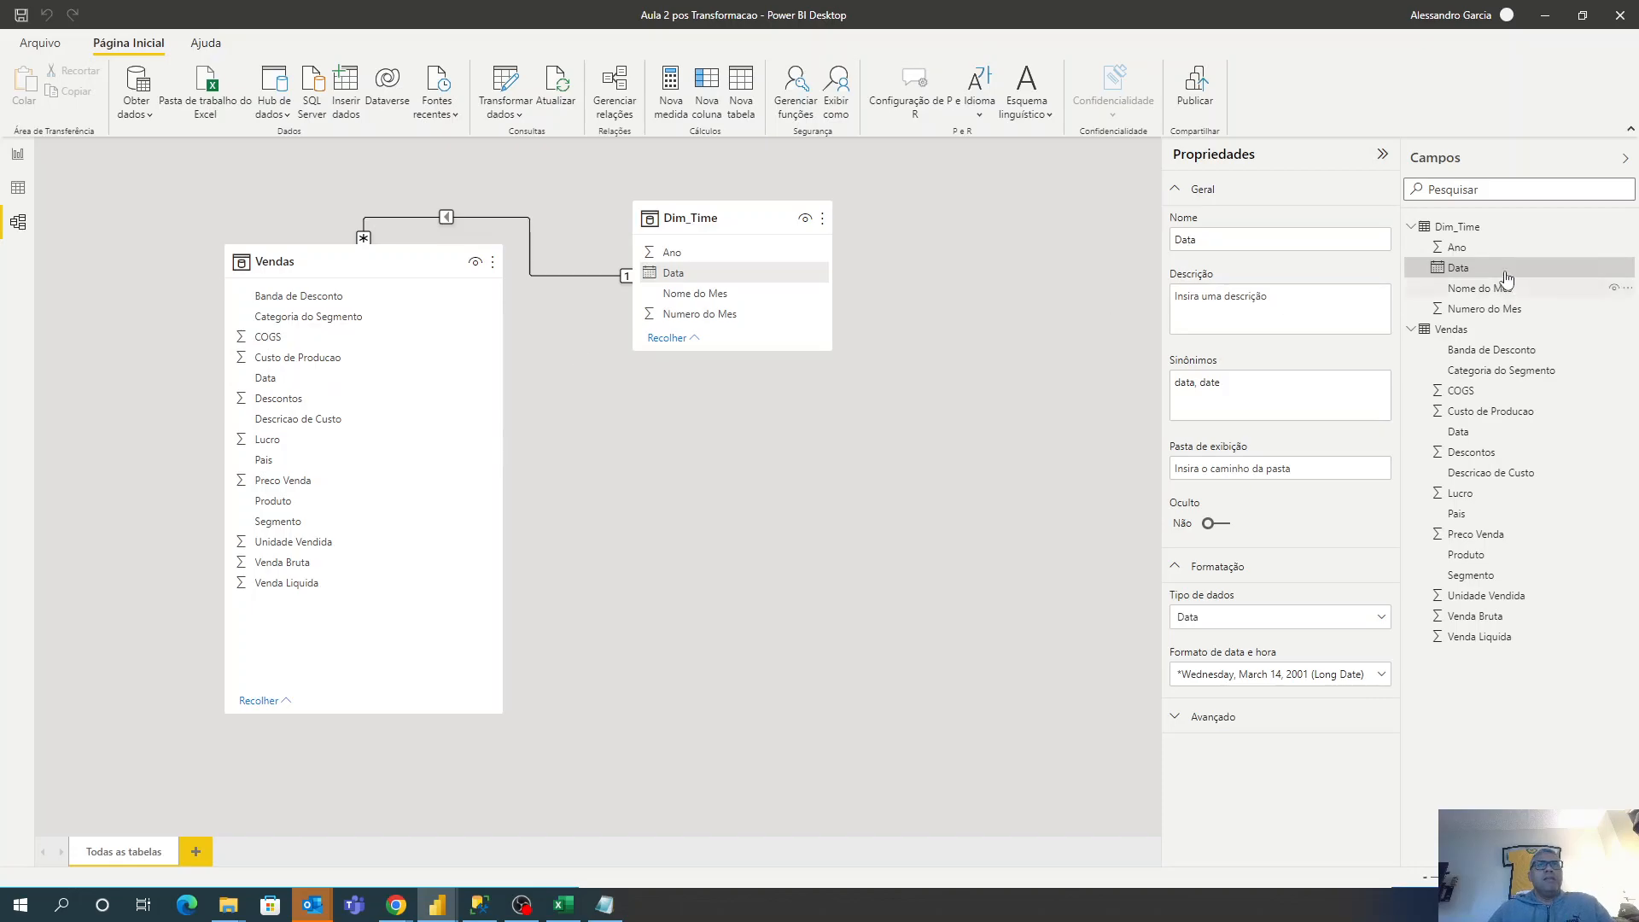
{"action": "left_click", "coordinate": [1412, 227]}
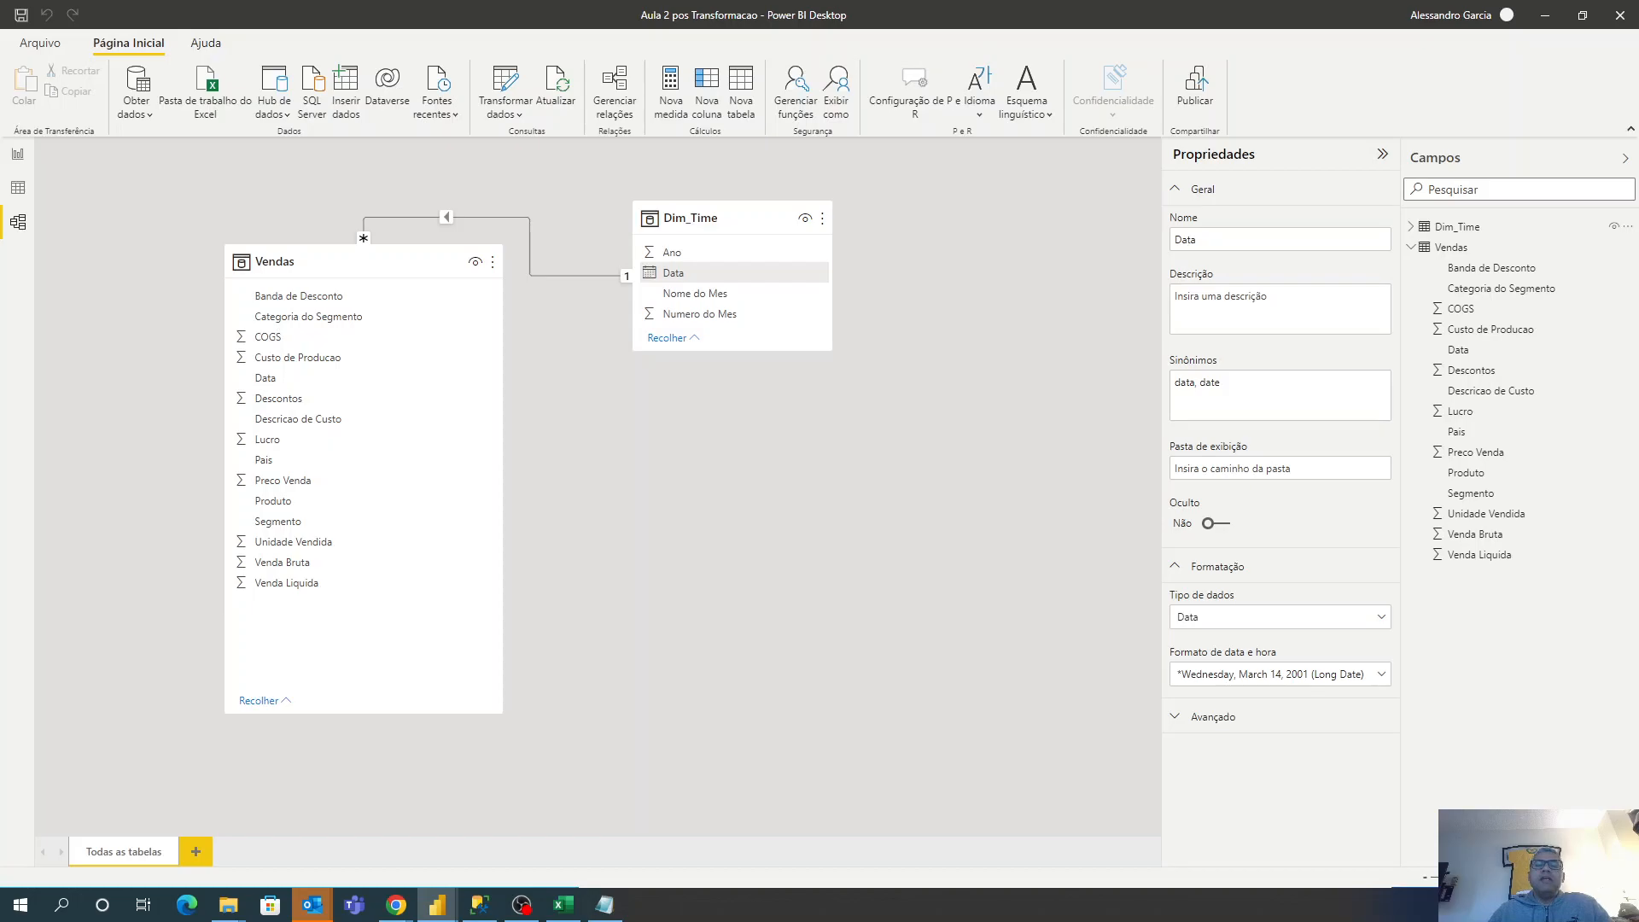
{"action": "key", "text": "alt+Tab"}
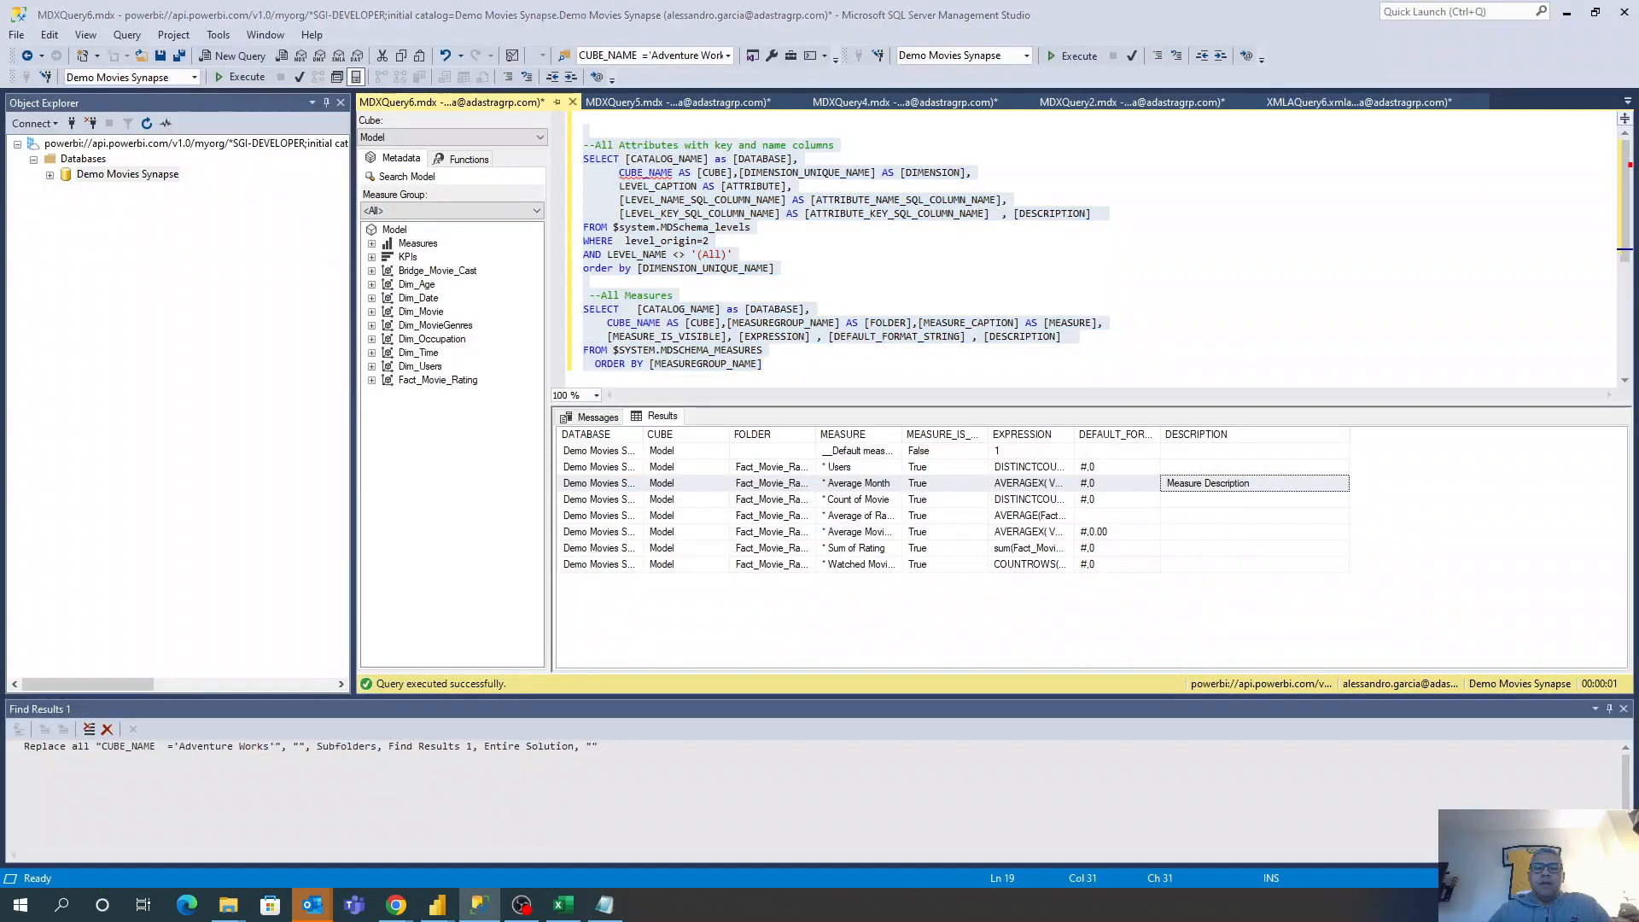
{"action": "key", "text": "alt+Tab"}
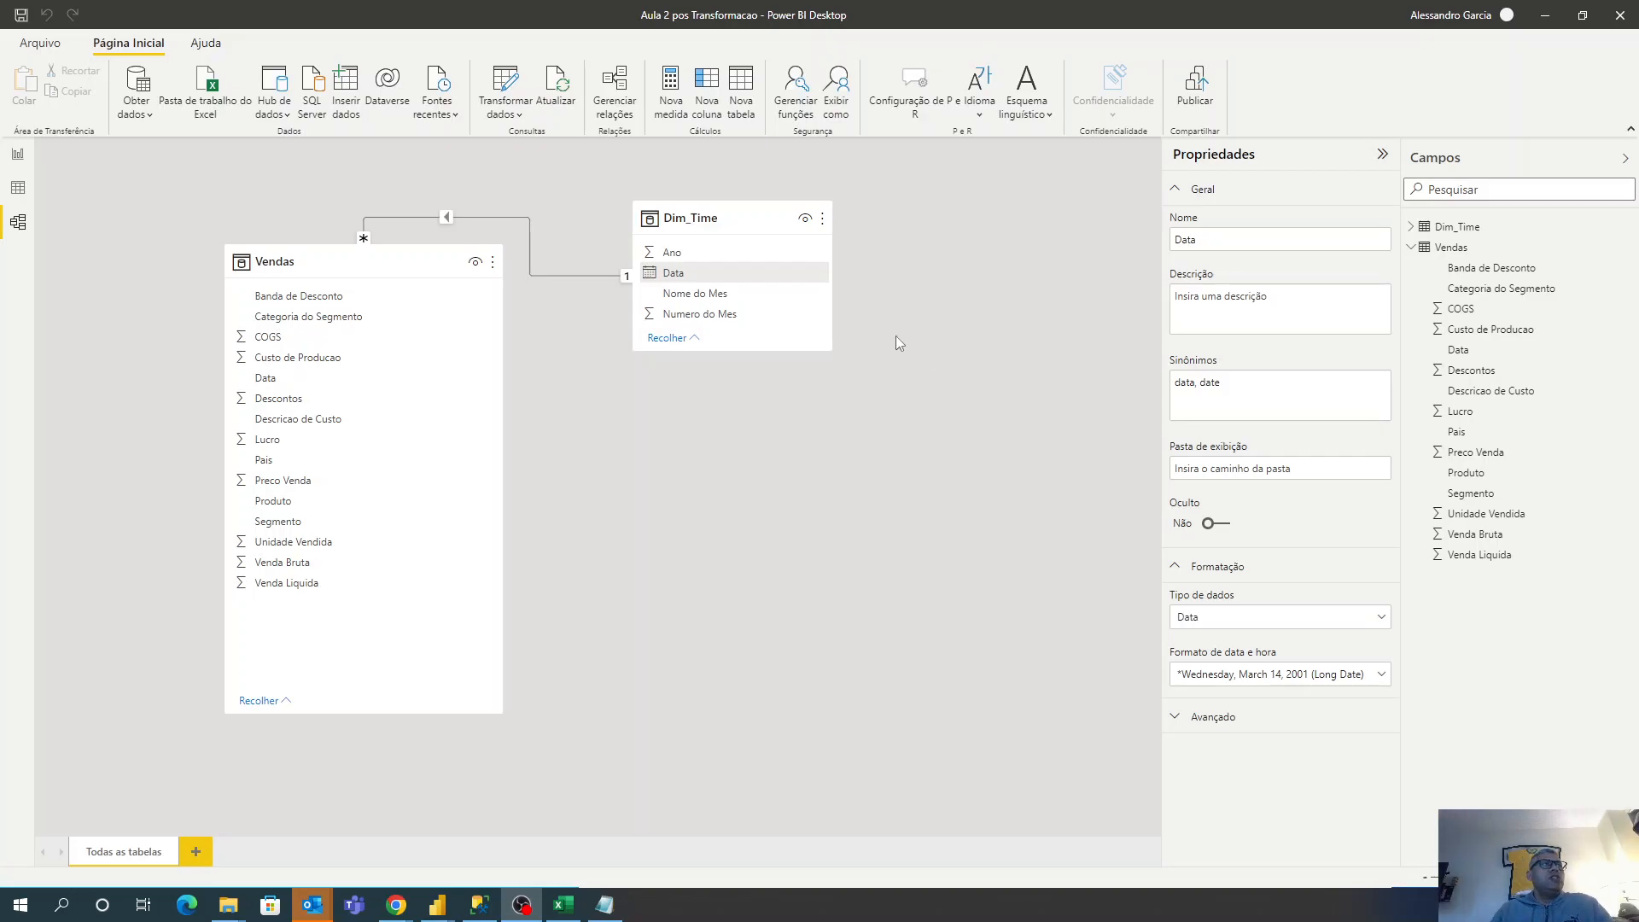
Replace the Vendas Data field in the report's date slicer with the Data field from Dim_Time.
{"action": "left_click", "coordinate": [17, 154]}
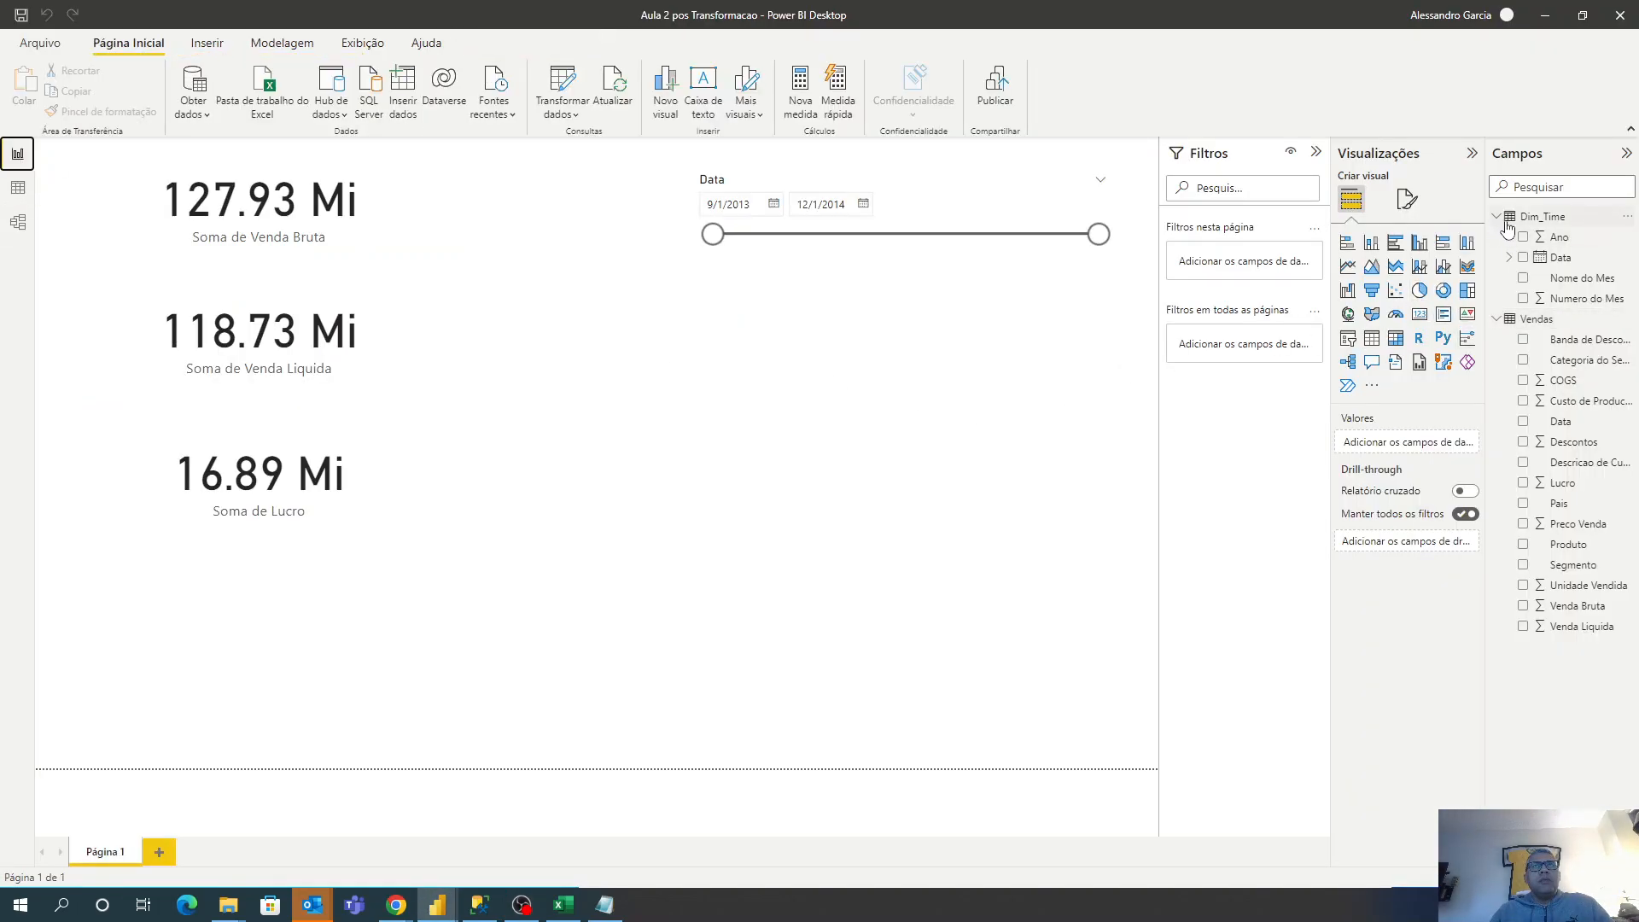
{"action": "left_click", "coordinate": [1510, 258]}
{"action": "left_click", "coordinate": [1523, 278]}
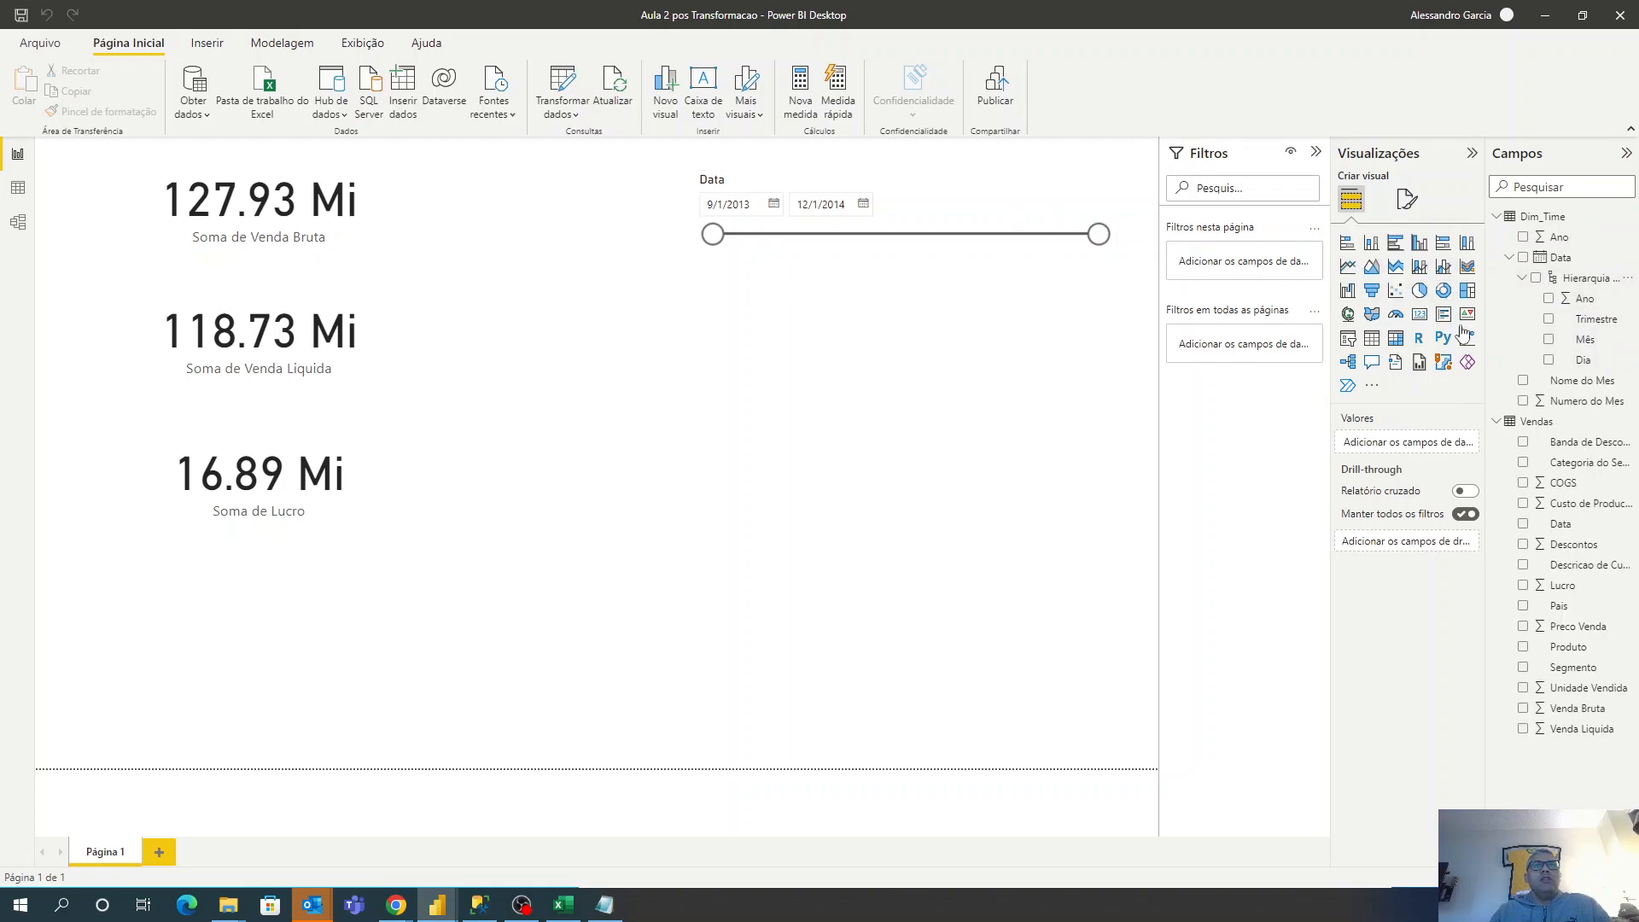
{"action": "left_click", "coordinate": [957, 228]}
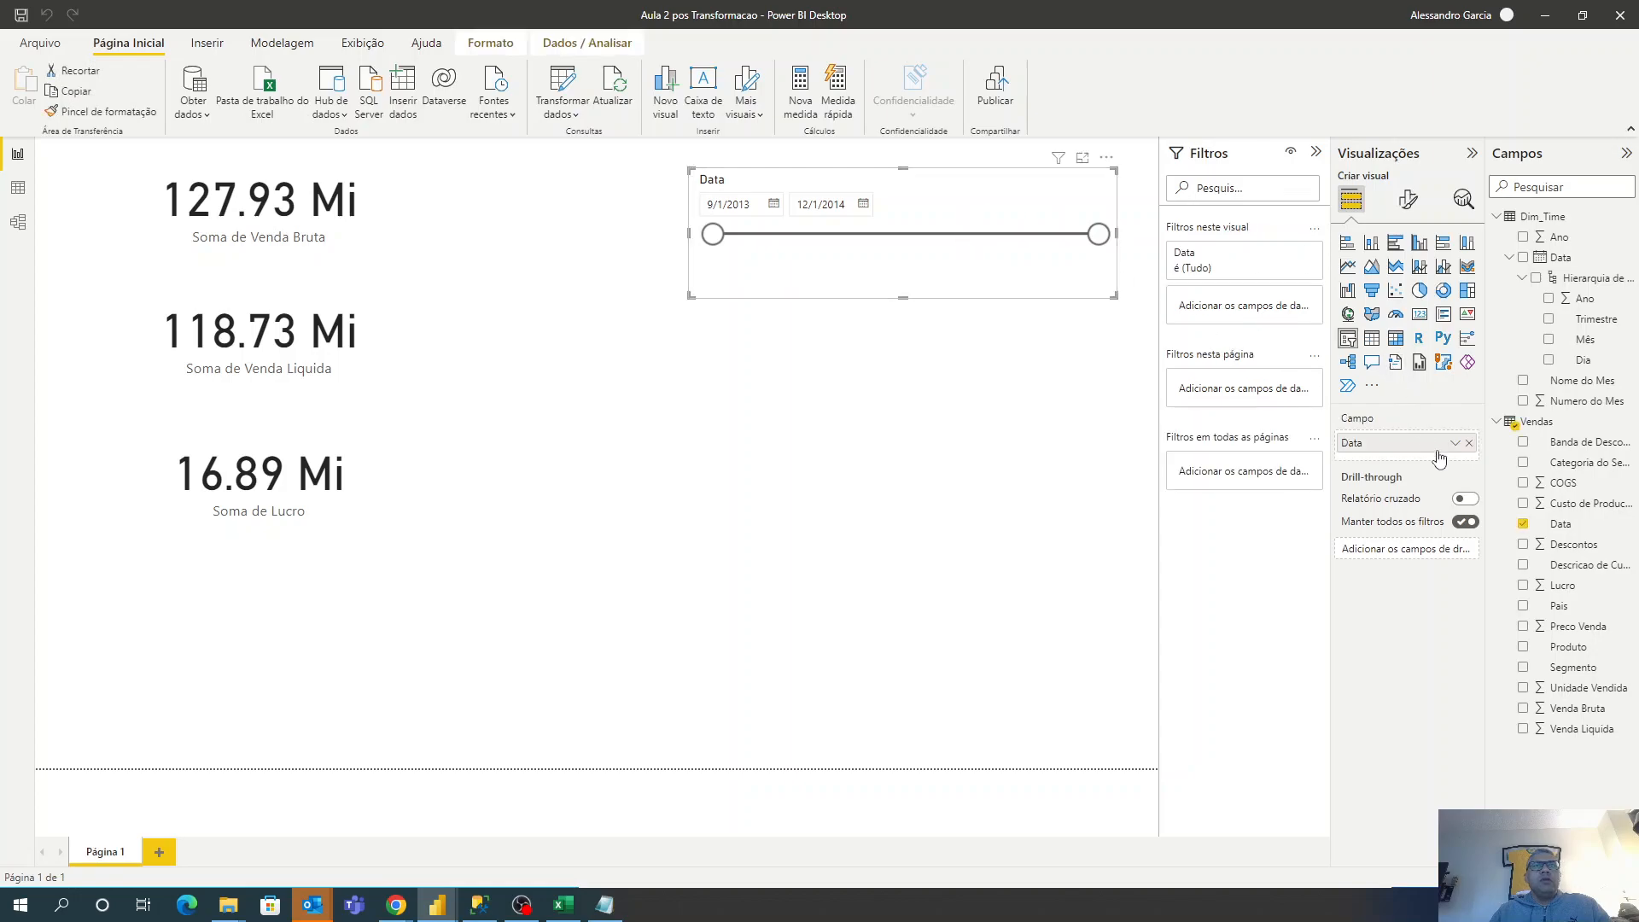
{"action": "left_click", "coordinate": [1468, 443]}
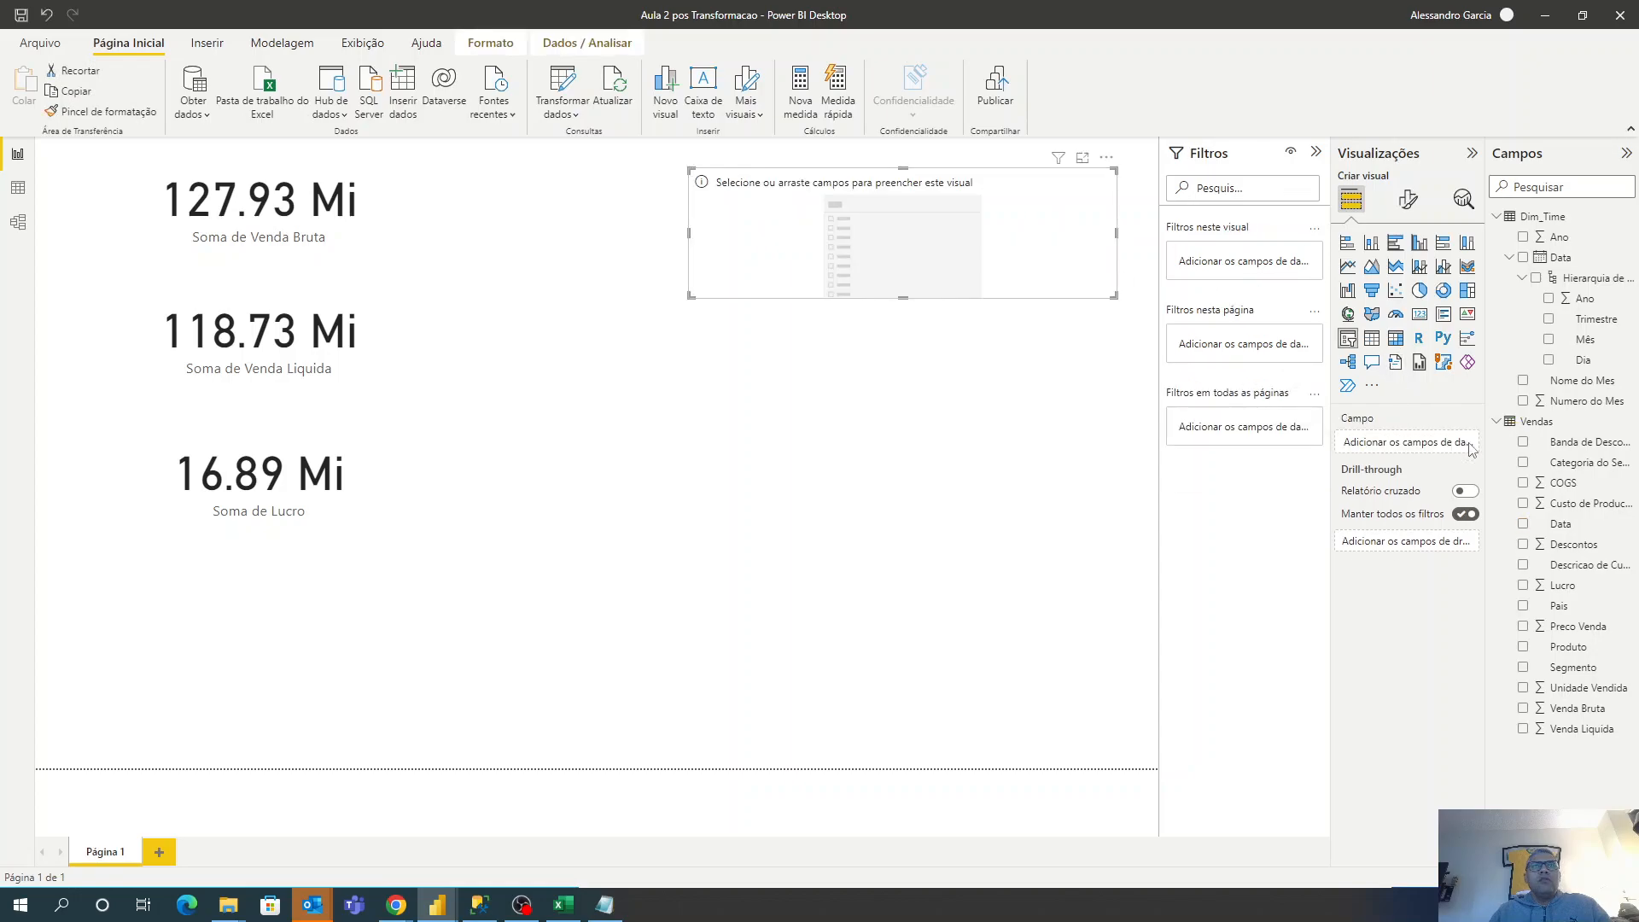
{"action": "left_click", "coordinate": [1522, 257]}
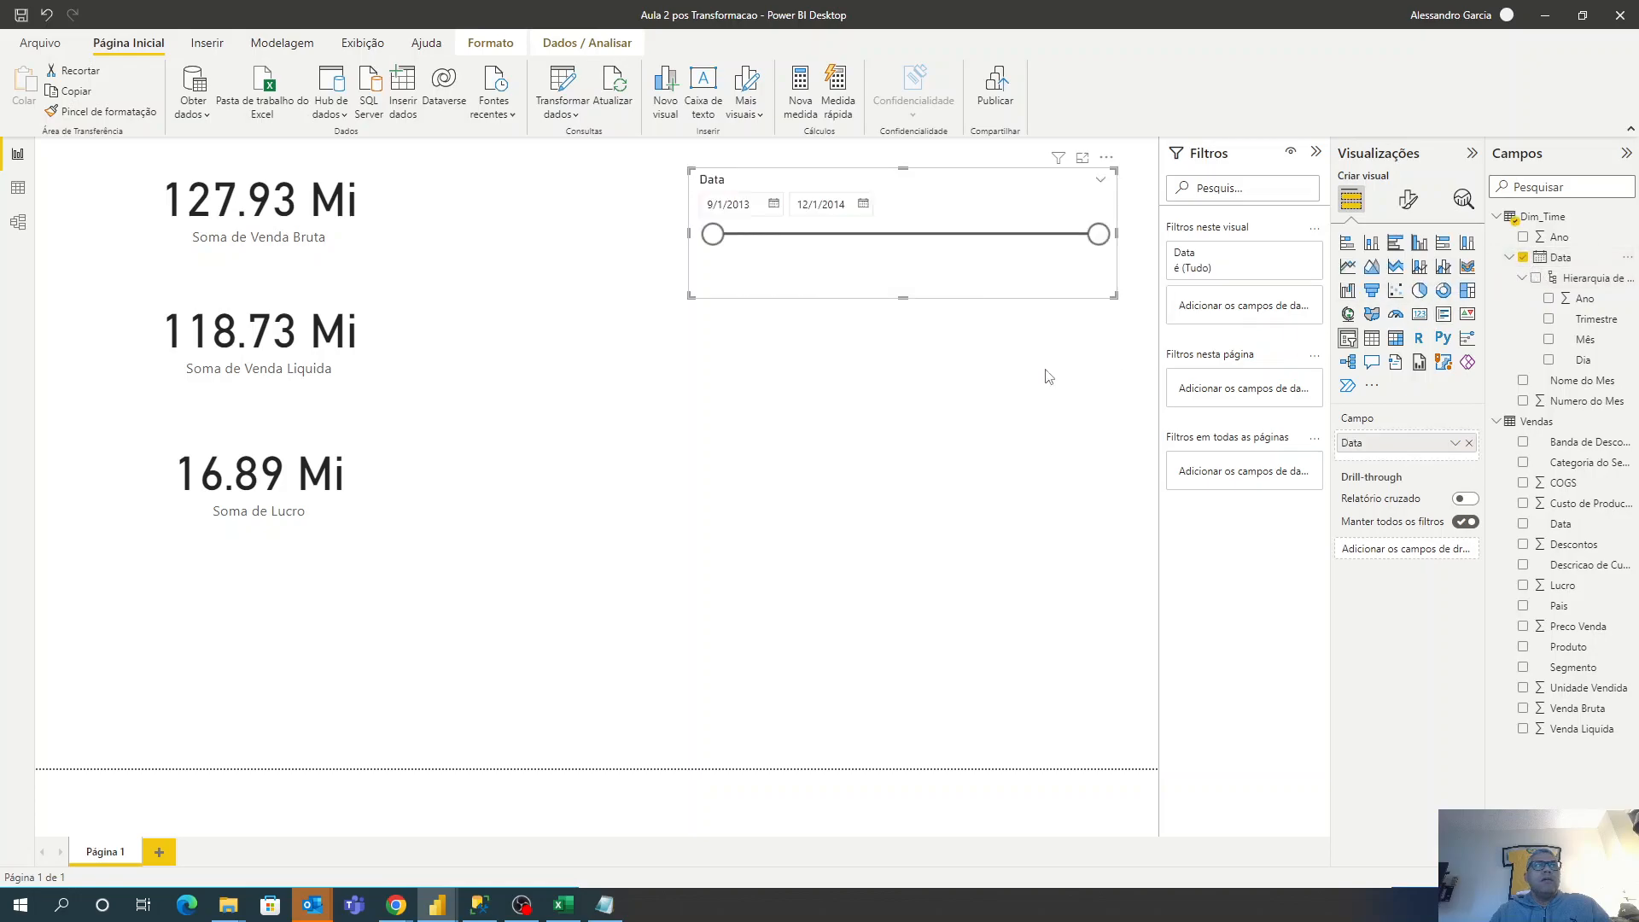
Adjust both ends of the Data slicer range to filter from 12/8/2013 to 7/1/2014.
{"action": "left_click_drag", "start_coordinate": [1099, 234], "coordinate": [861, 234]}
{"action": "left_click_drag", "start_coordinate": [714, 235], "coordinate": [742, 235]}
{"action": "left_click_drag", "start_coordinate": [861, 235], "coordinate": [946, 234]}
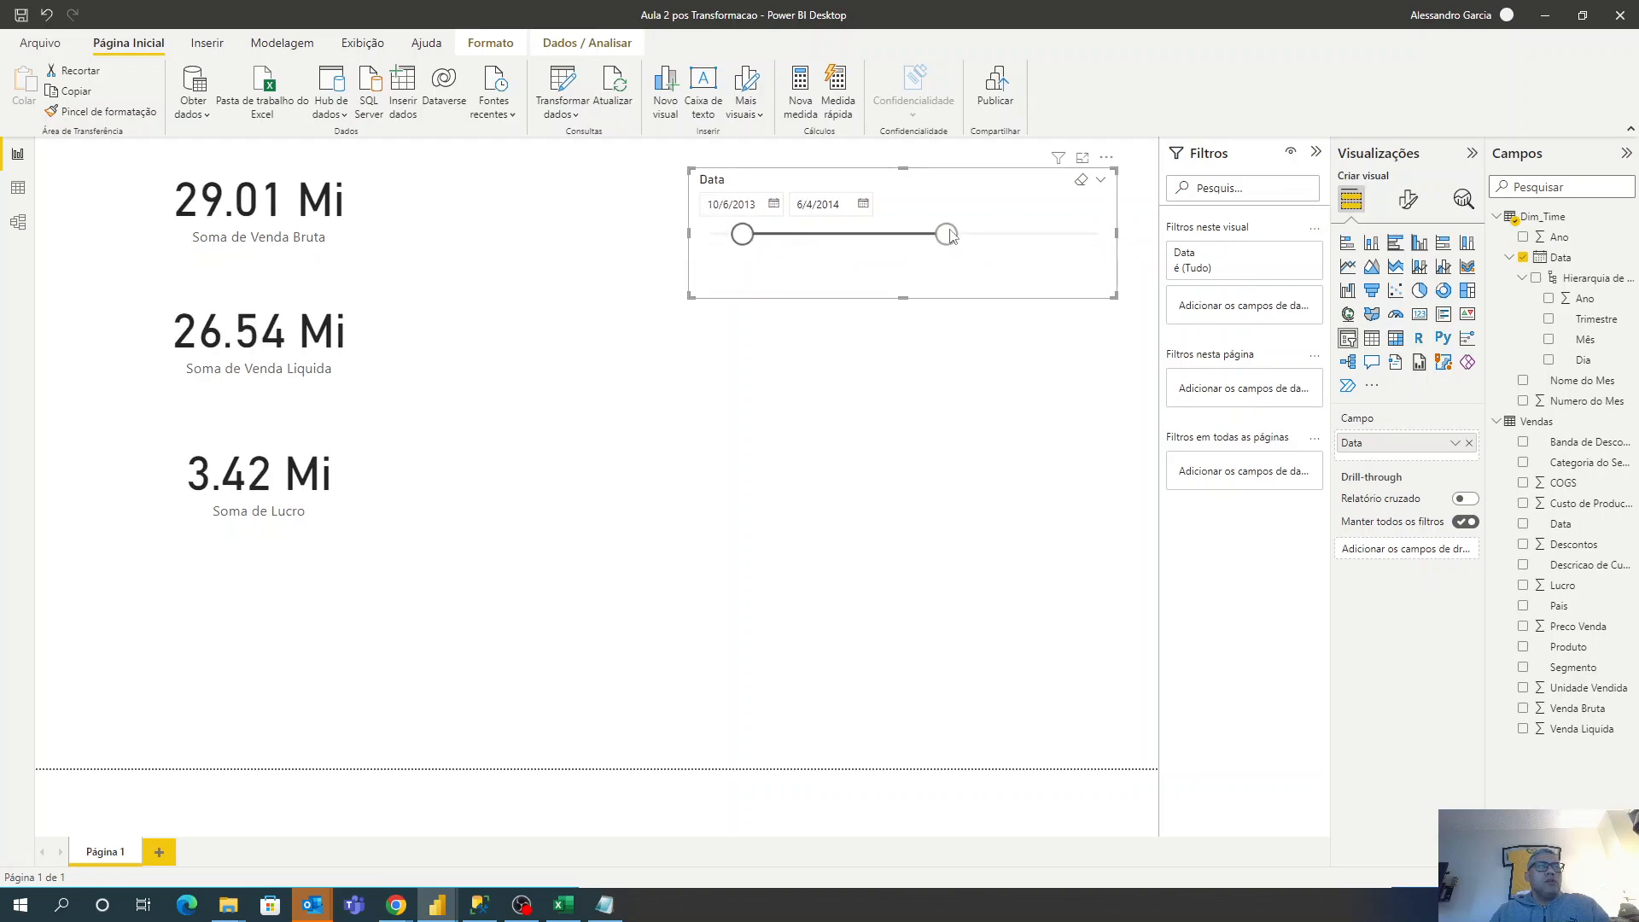
{"action": "left_click_drag", "start_coordinate": [745, 236], "coordinate": [796, 235]}
{"action": "left_click_drag", "start_coordinate": [946, 235], "coordinate": [969, 235]}
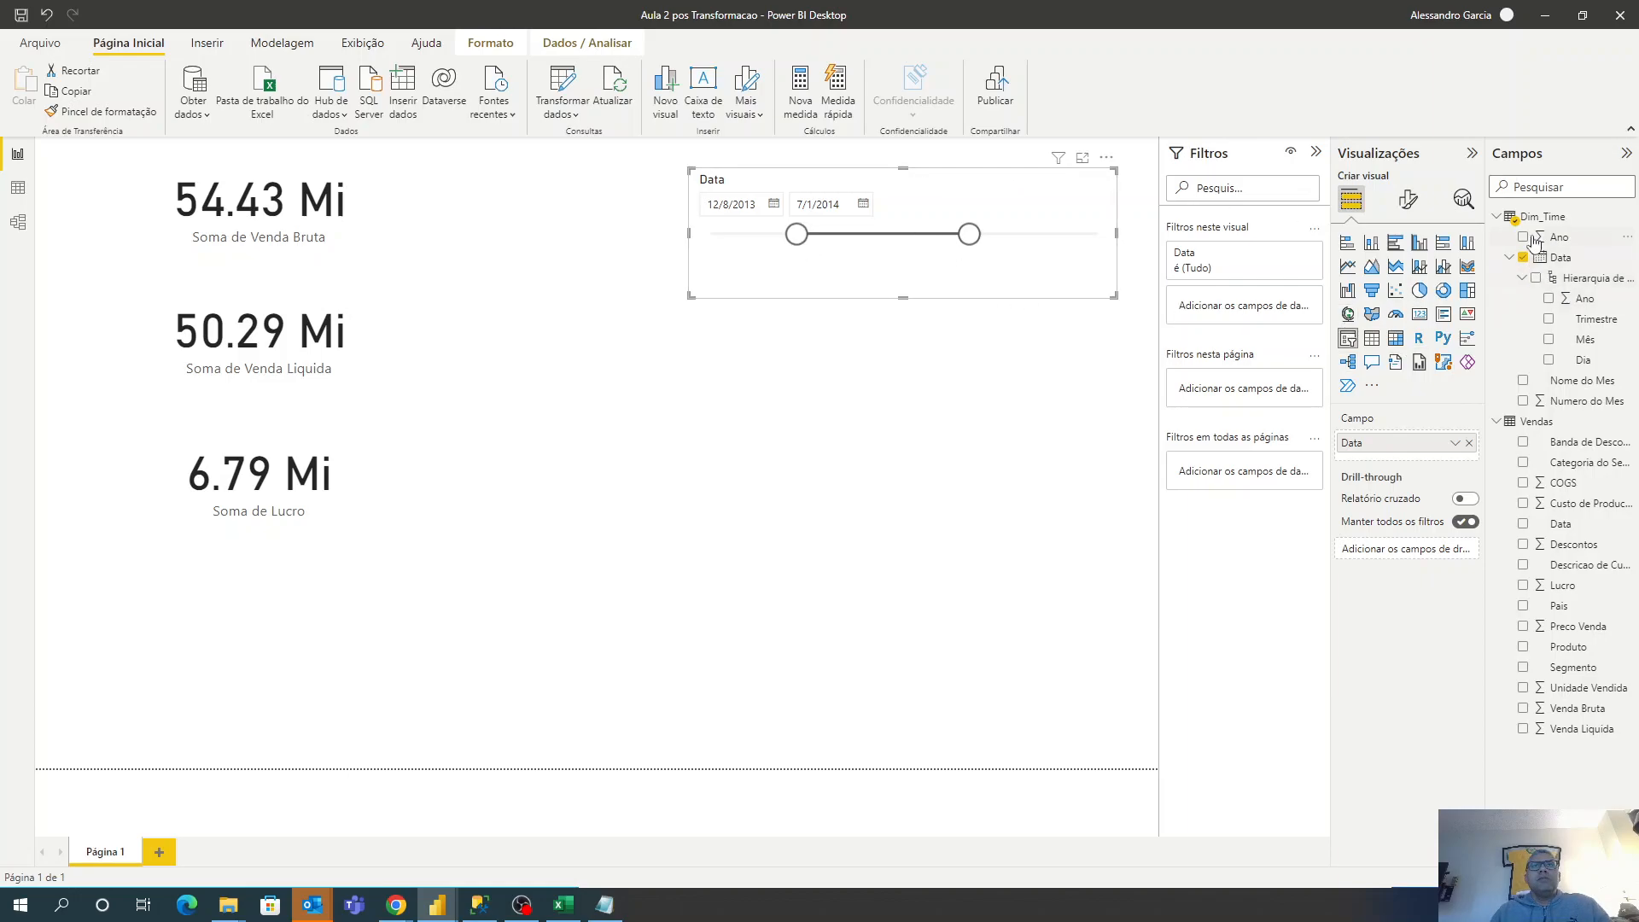
Review the cardinality options and cross-filter direction of the Vendas to Dim_Time relationship in the model view, leaving without saving.
{"action": "left_click", "coordinate": [17, 222]}
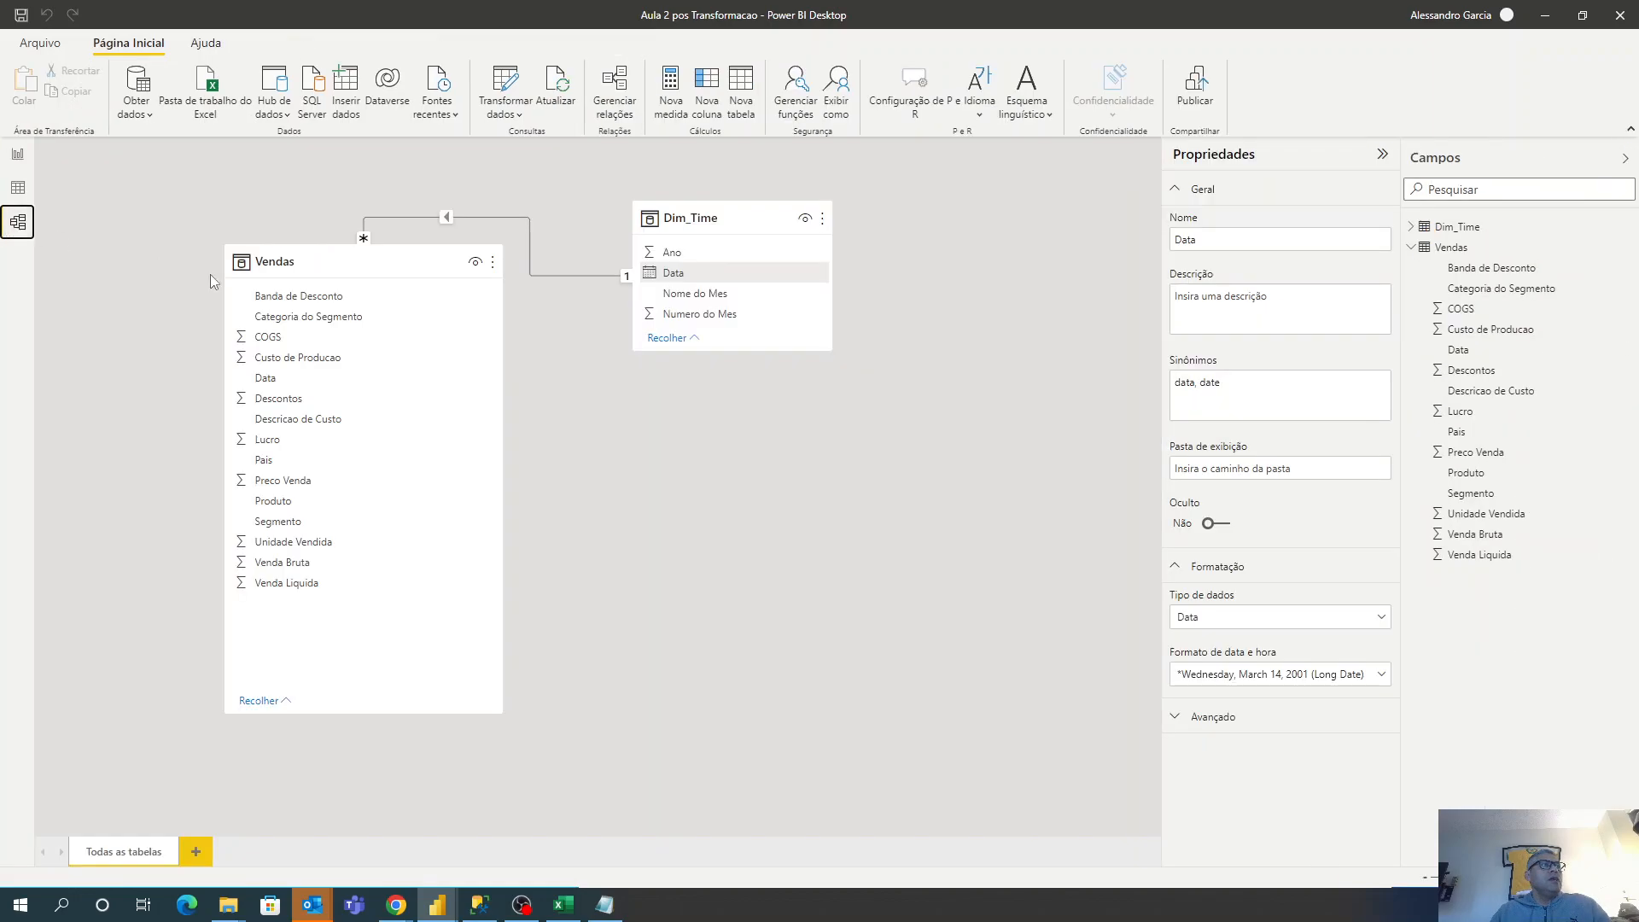
{"action": "right_click", "coordinate": [571, 274]}
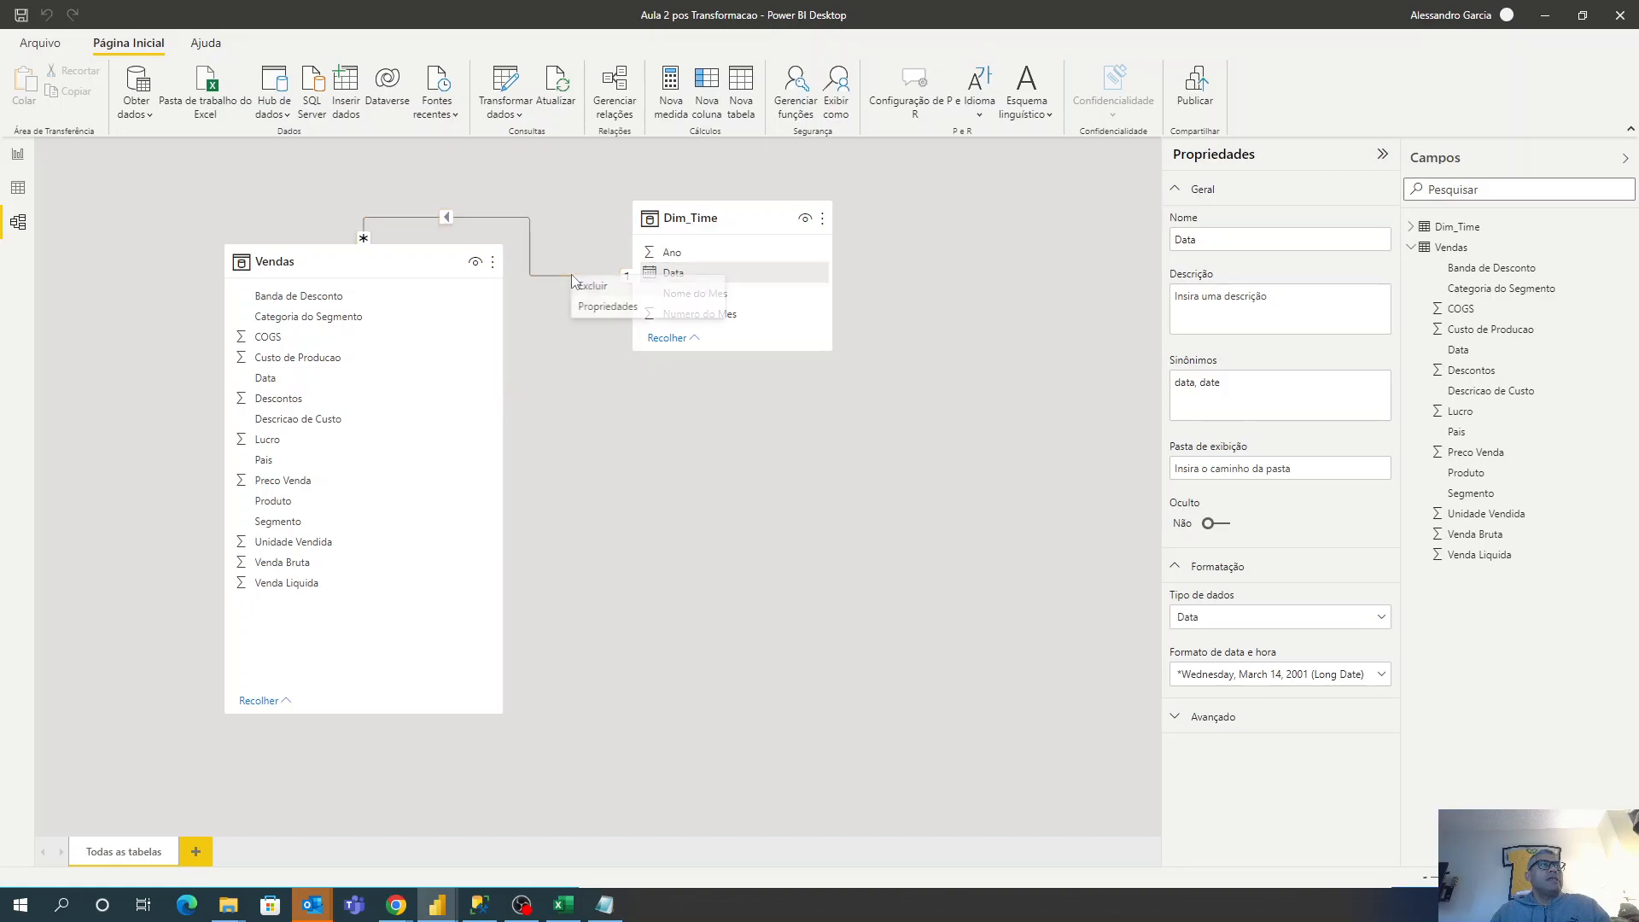
{"action": "left_click", "coordinate": [611, 308]}
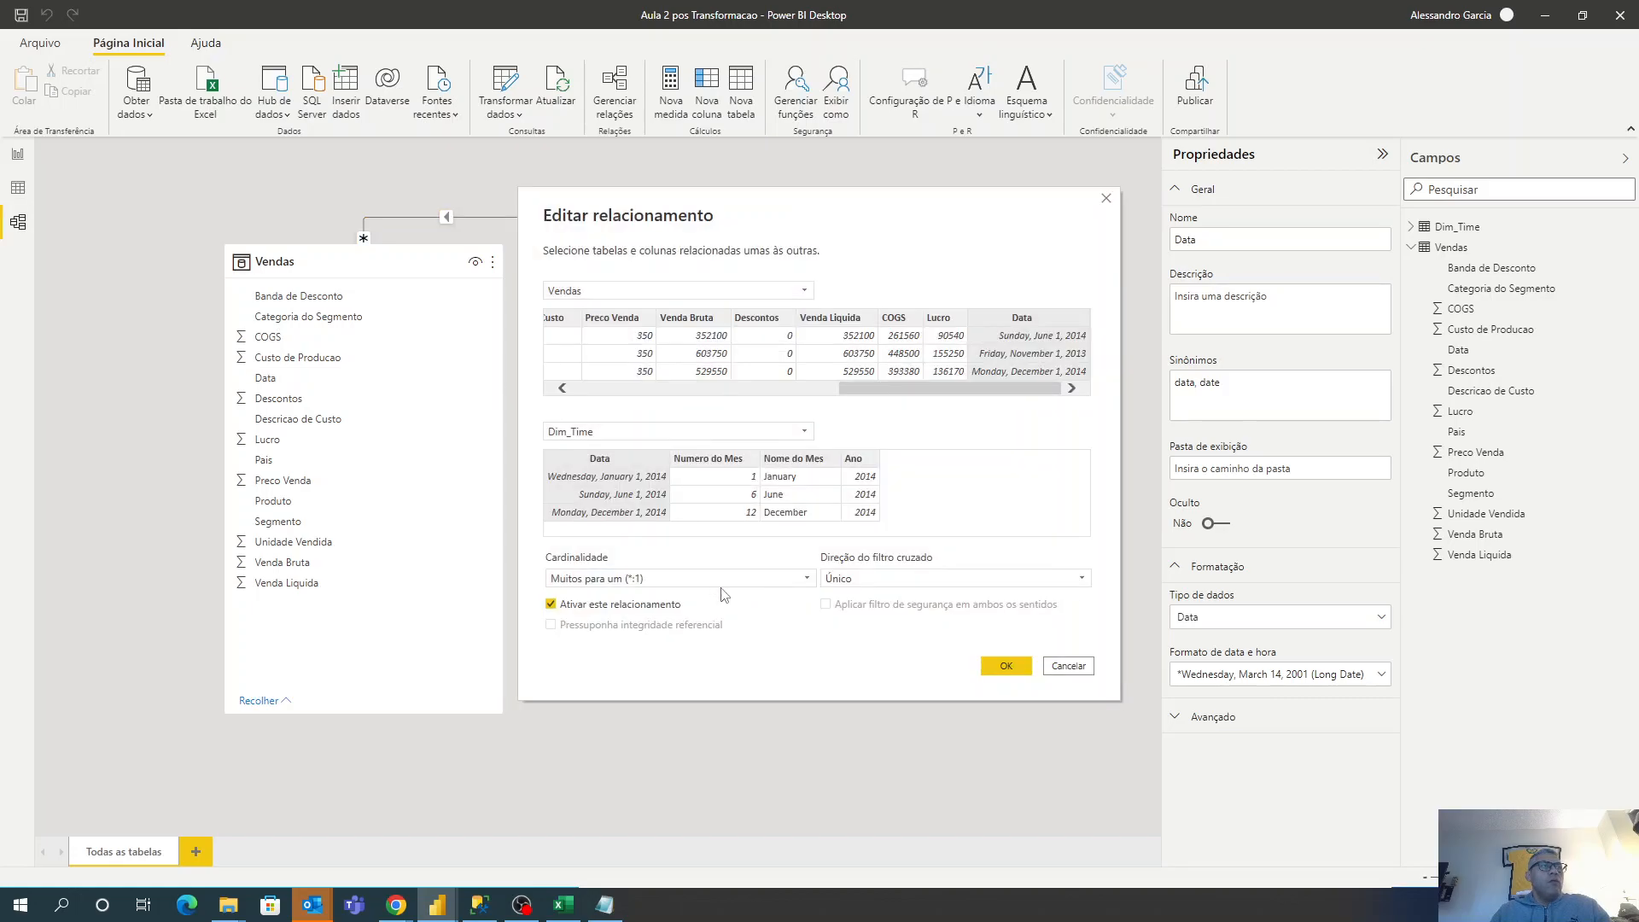
{"action": "left_click", "coordinate": [725, 578]}
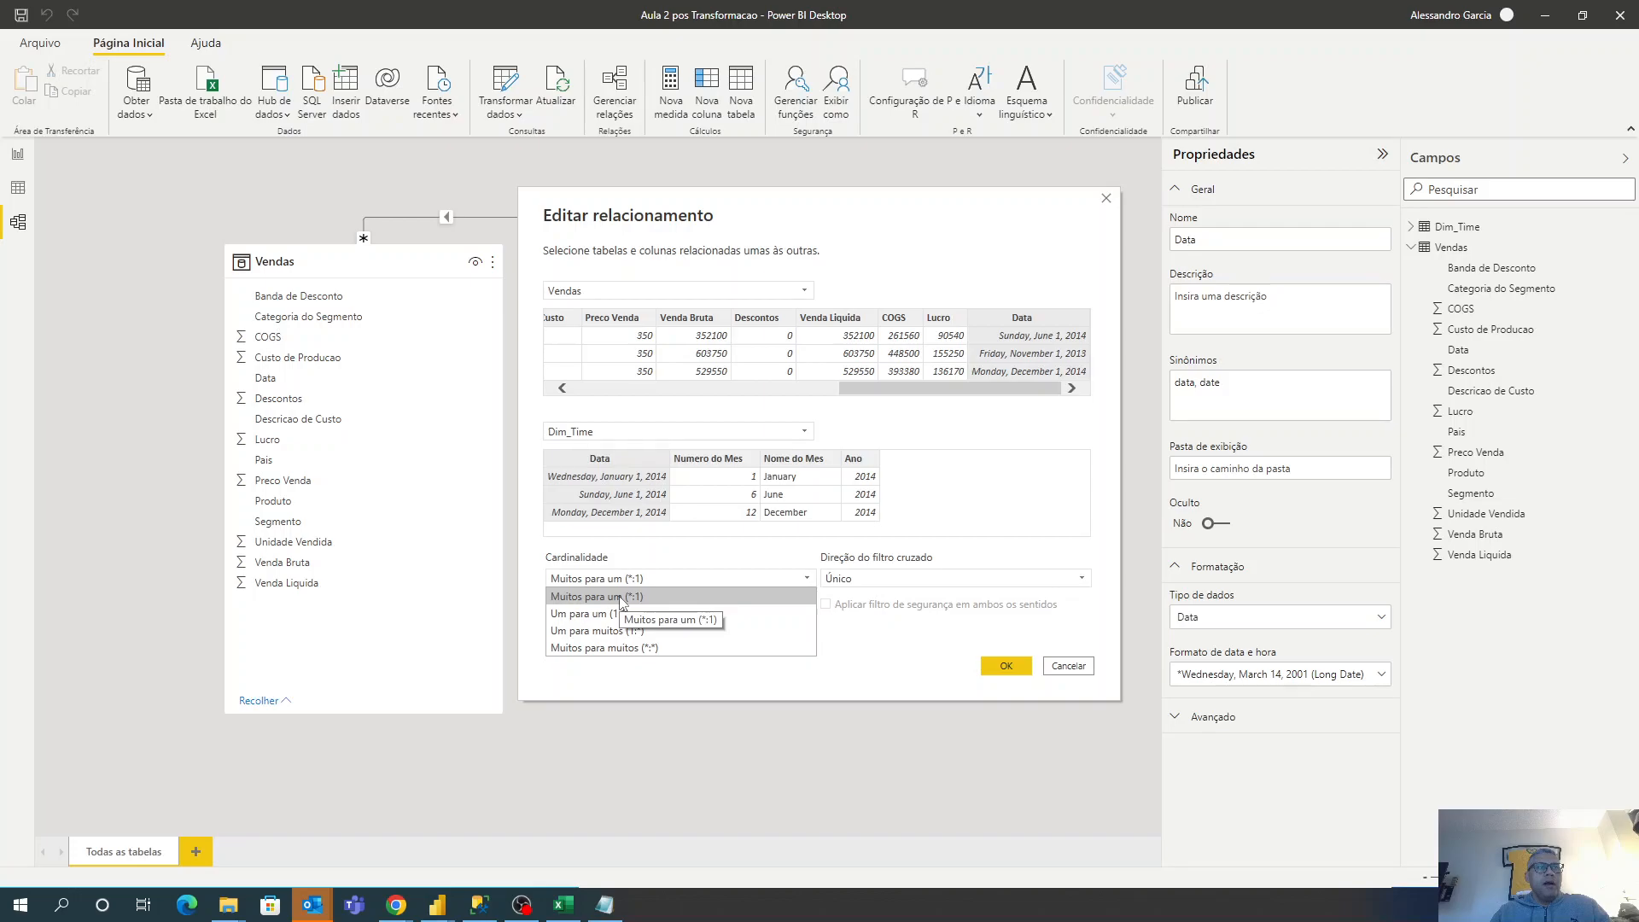
{"action": "left_click", "coordinate": [868, 627]}
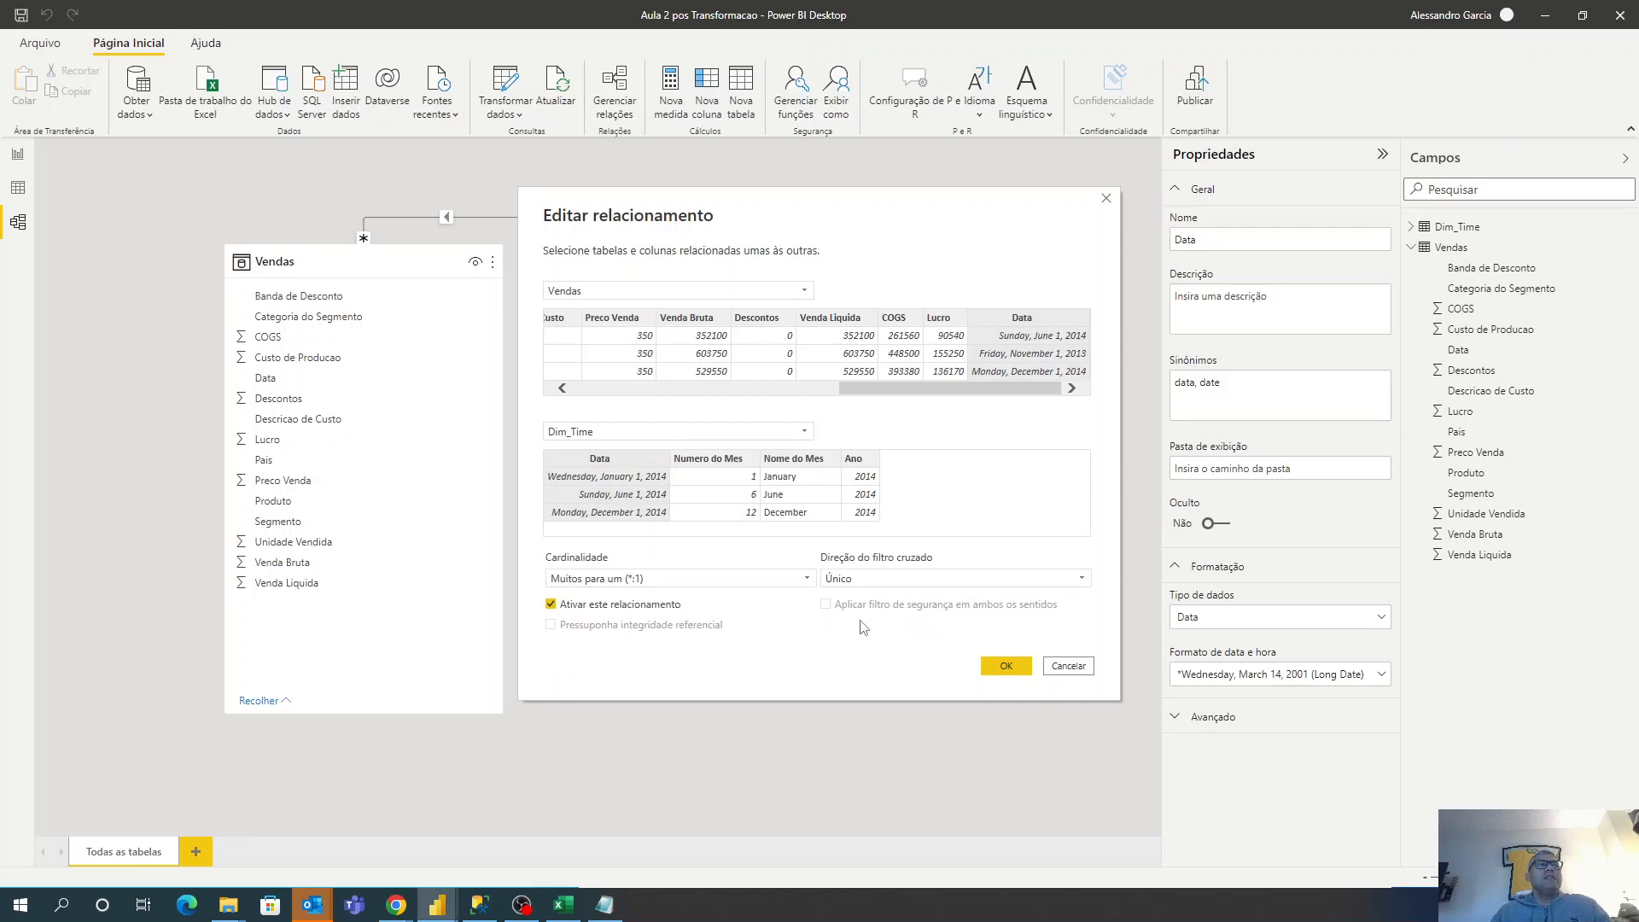
{"action": "left_click", "coordinate": [1068, 668]}
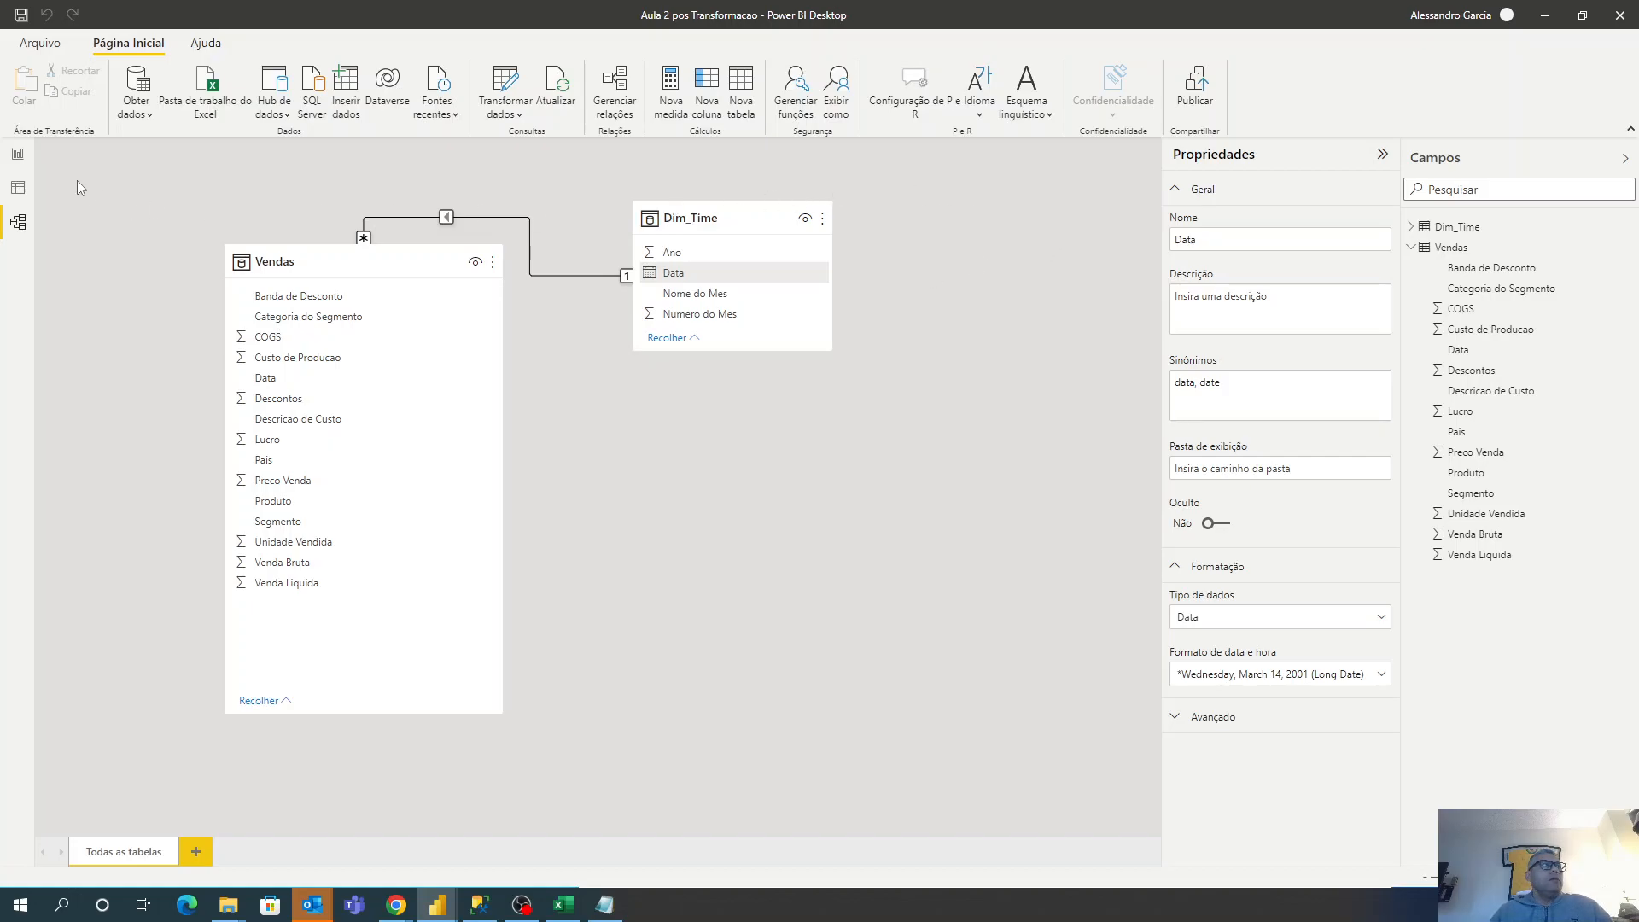
Open the Dim_Time query in Power Query, rename it as "Dim_Time_carga de Dados" and move it to the Outras Consultas group.
{"action": "left_click", "coordinate": [18, 155]}
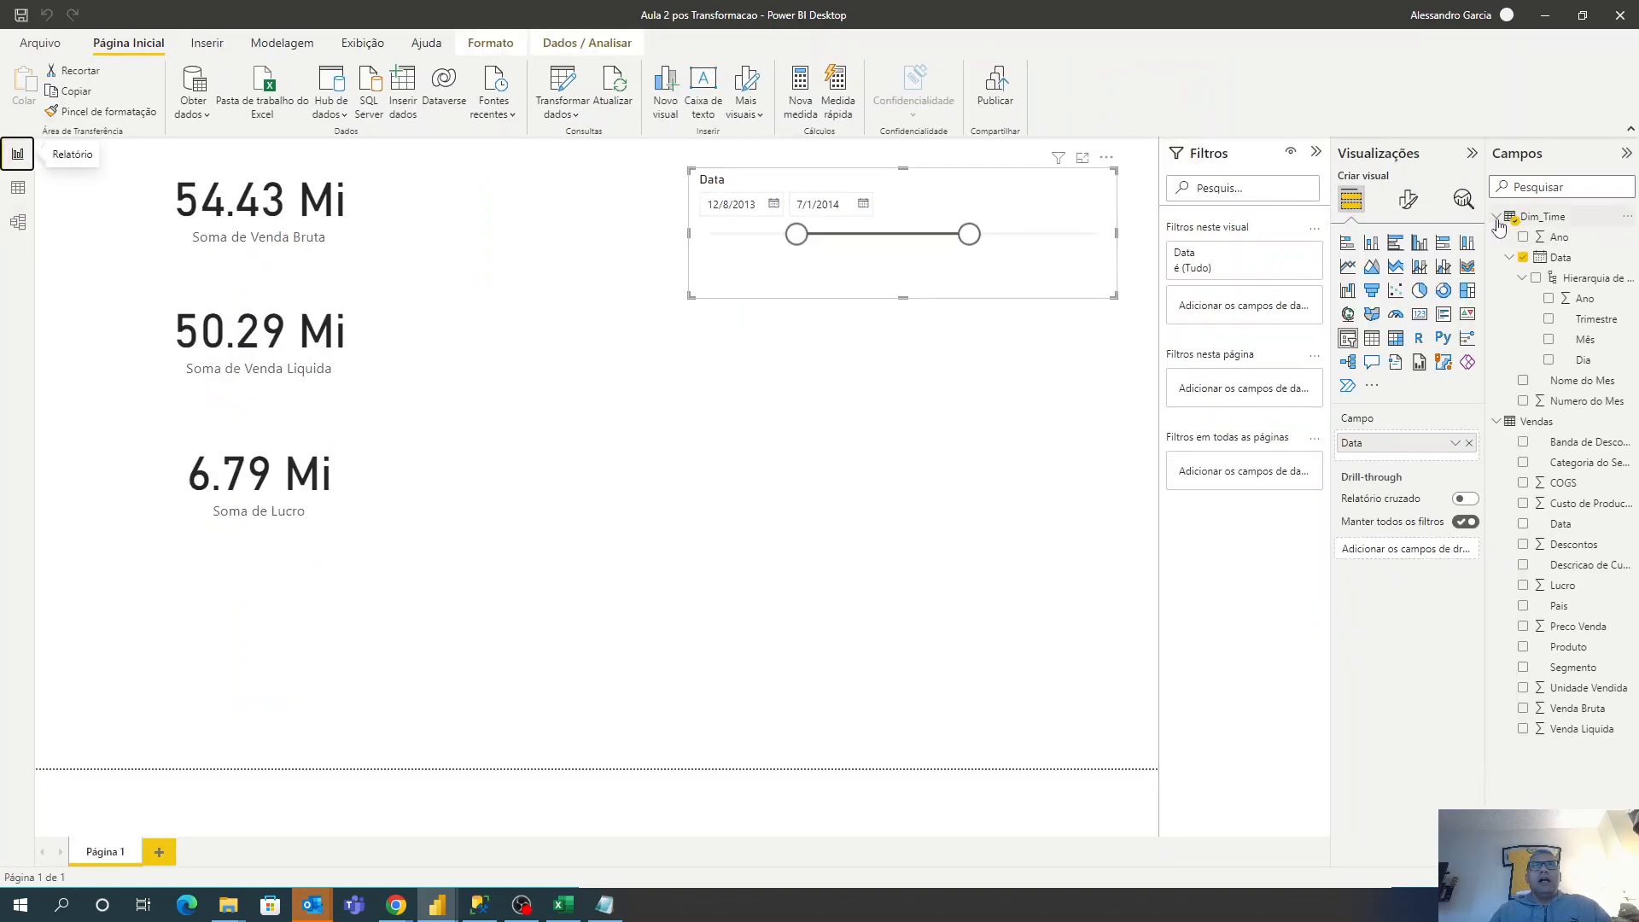
{"action": "right_click", "coordinate": [1549, 221]}
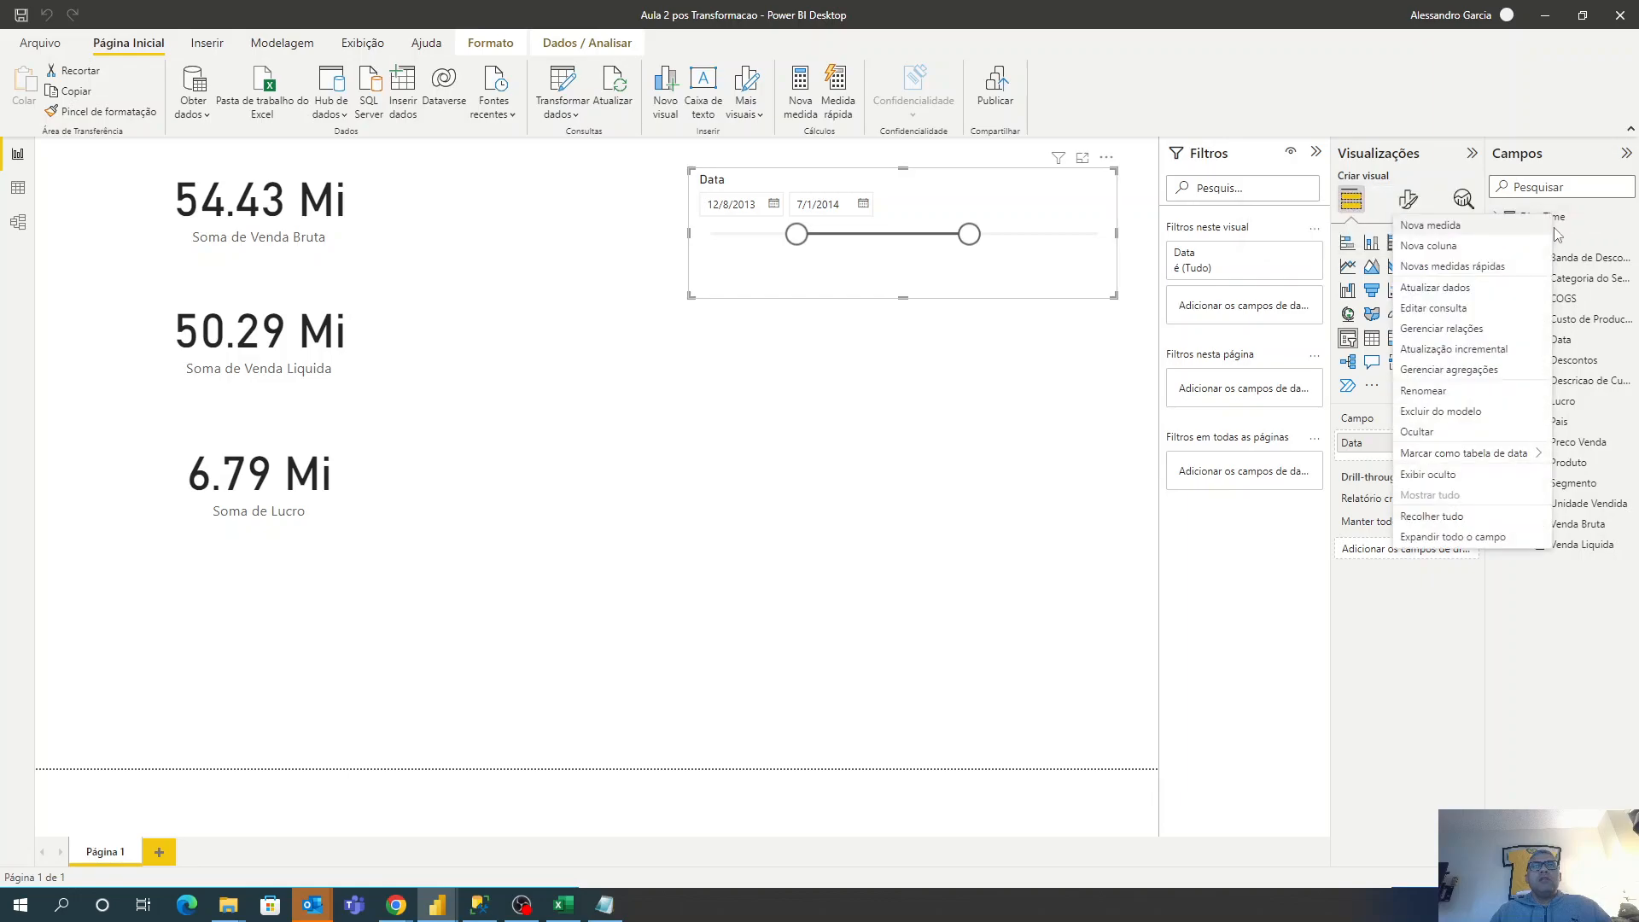
{"action": "left_click", "coordinate": [1450, 309]}
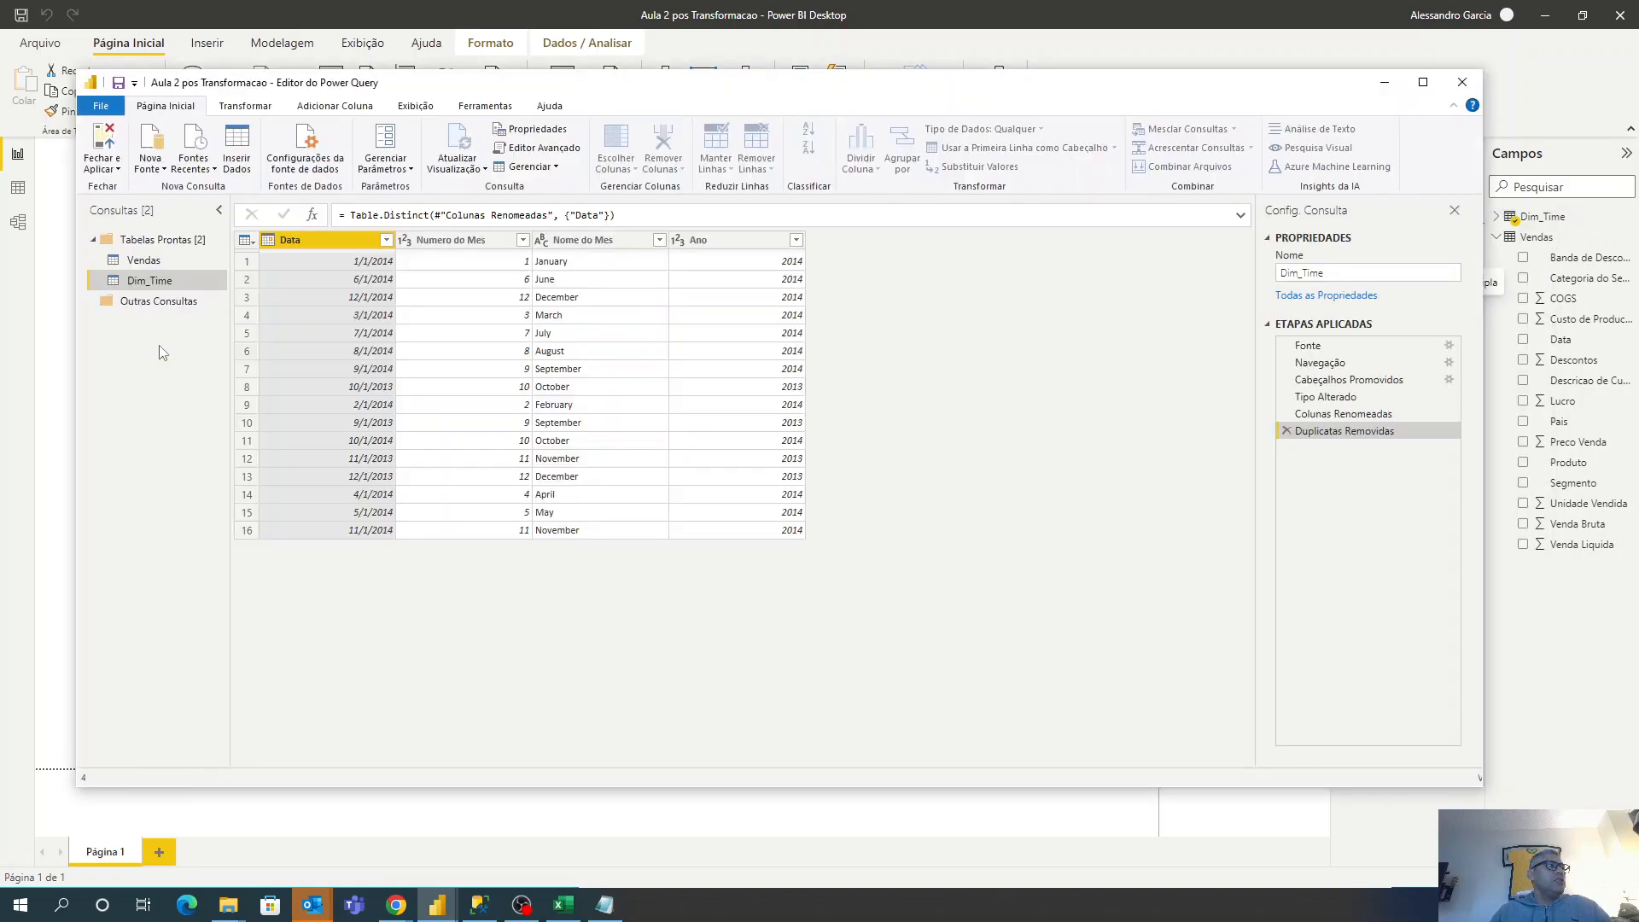
{"action": "right_click", "coordinate": [160, 282]}
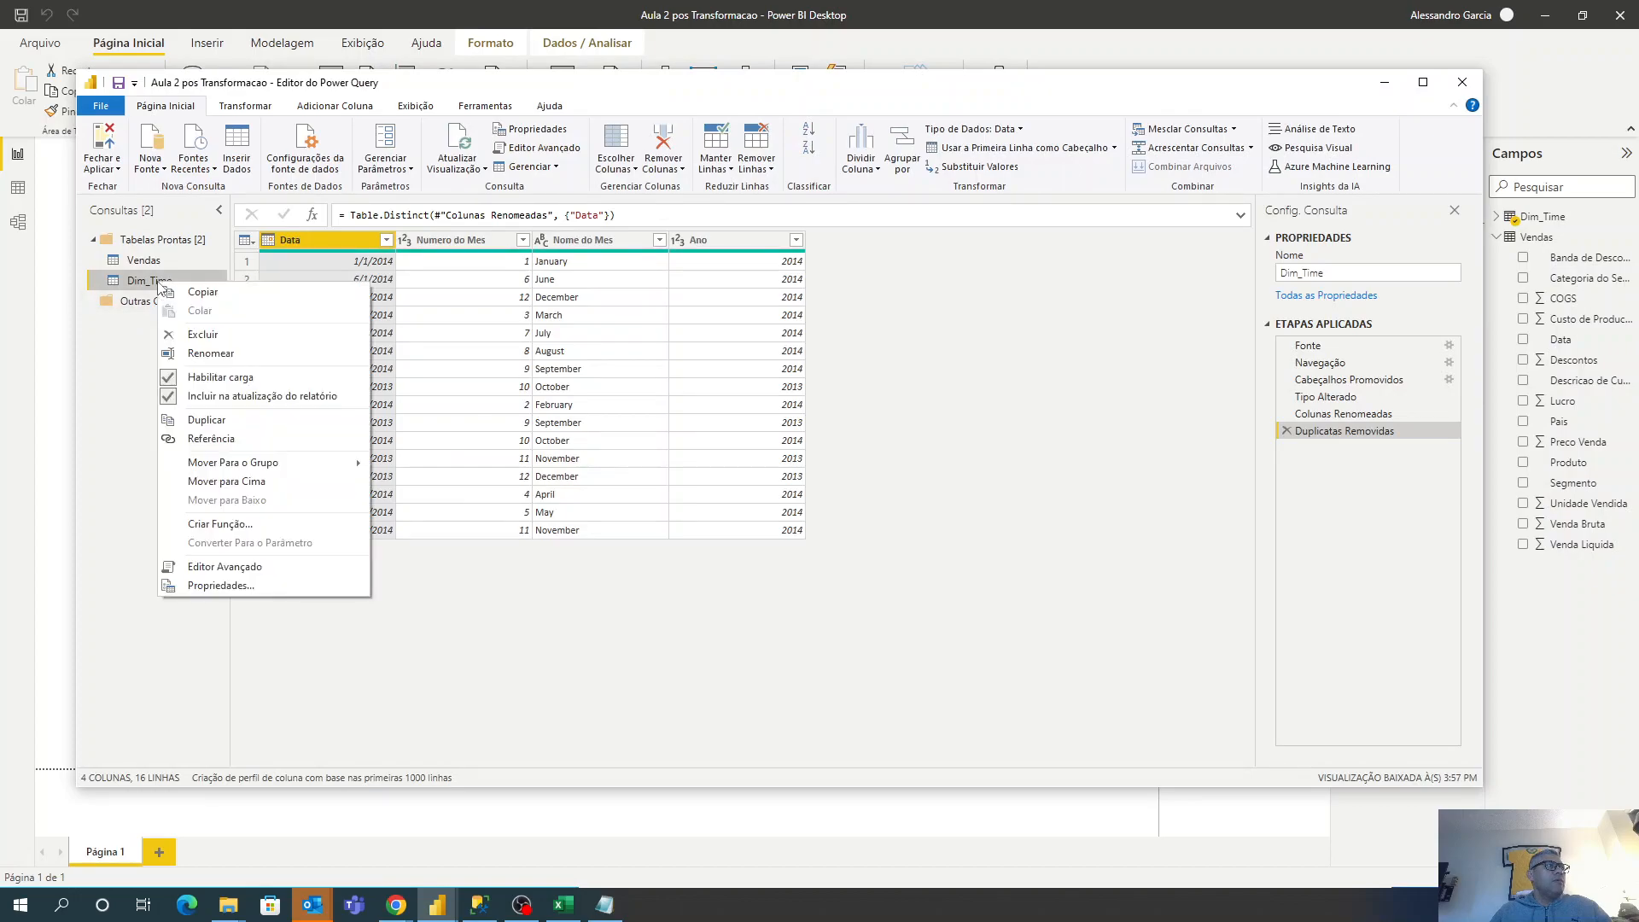
{"action": "left_click", "coordinate": [193, 352]}
{"action": "left_click", "coordinate": [192, 281]}
{"action": "type", "text": "_carga de Dados"}
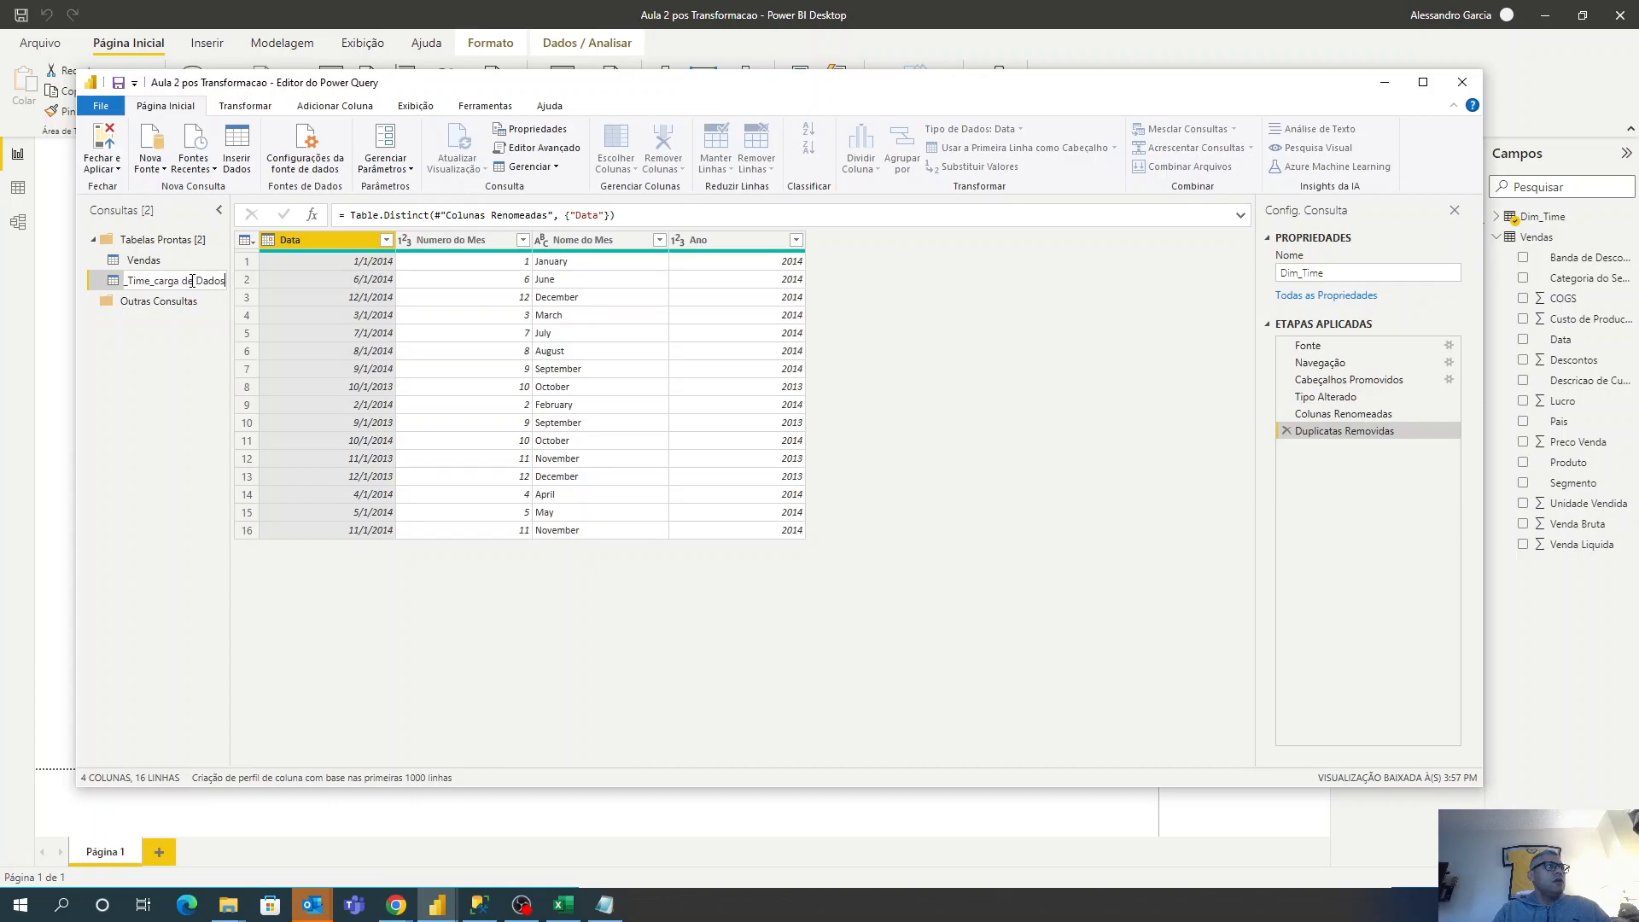
{"action": "key", "text": "Return"}
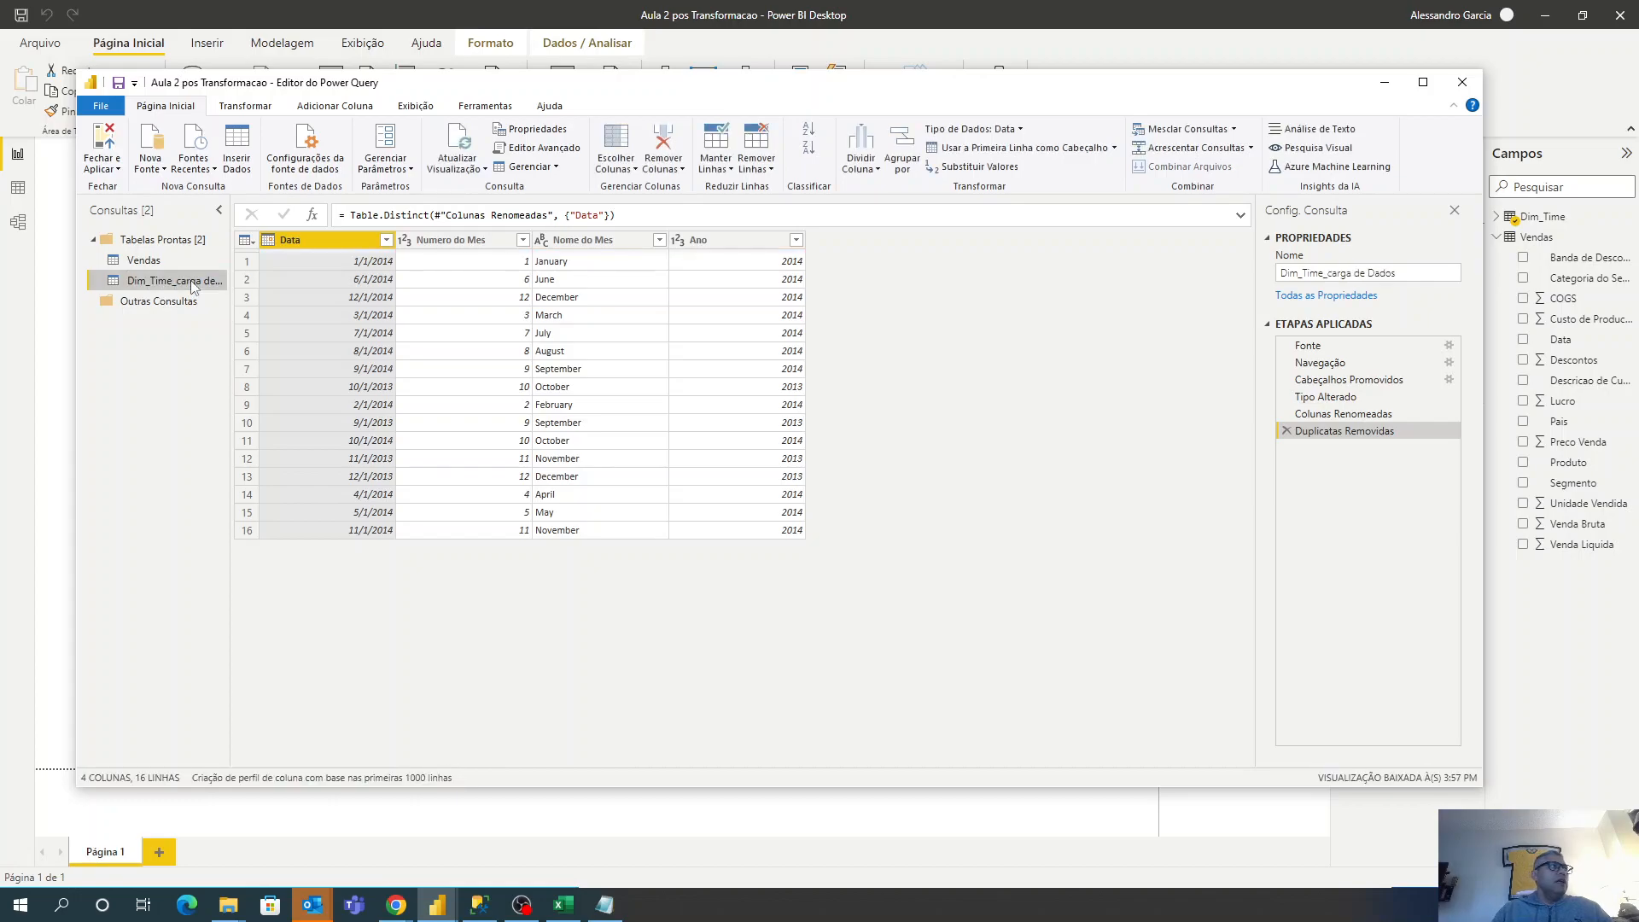
{"action": "left_click_drag", "start_coordinate": [192, 281], "coordinate": [187, 319]}
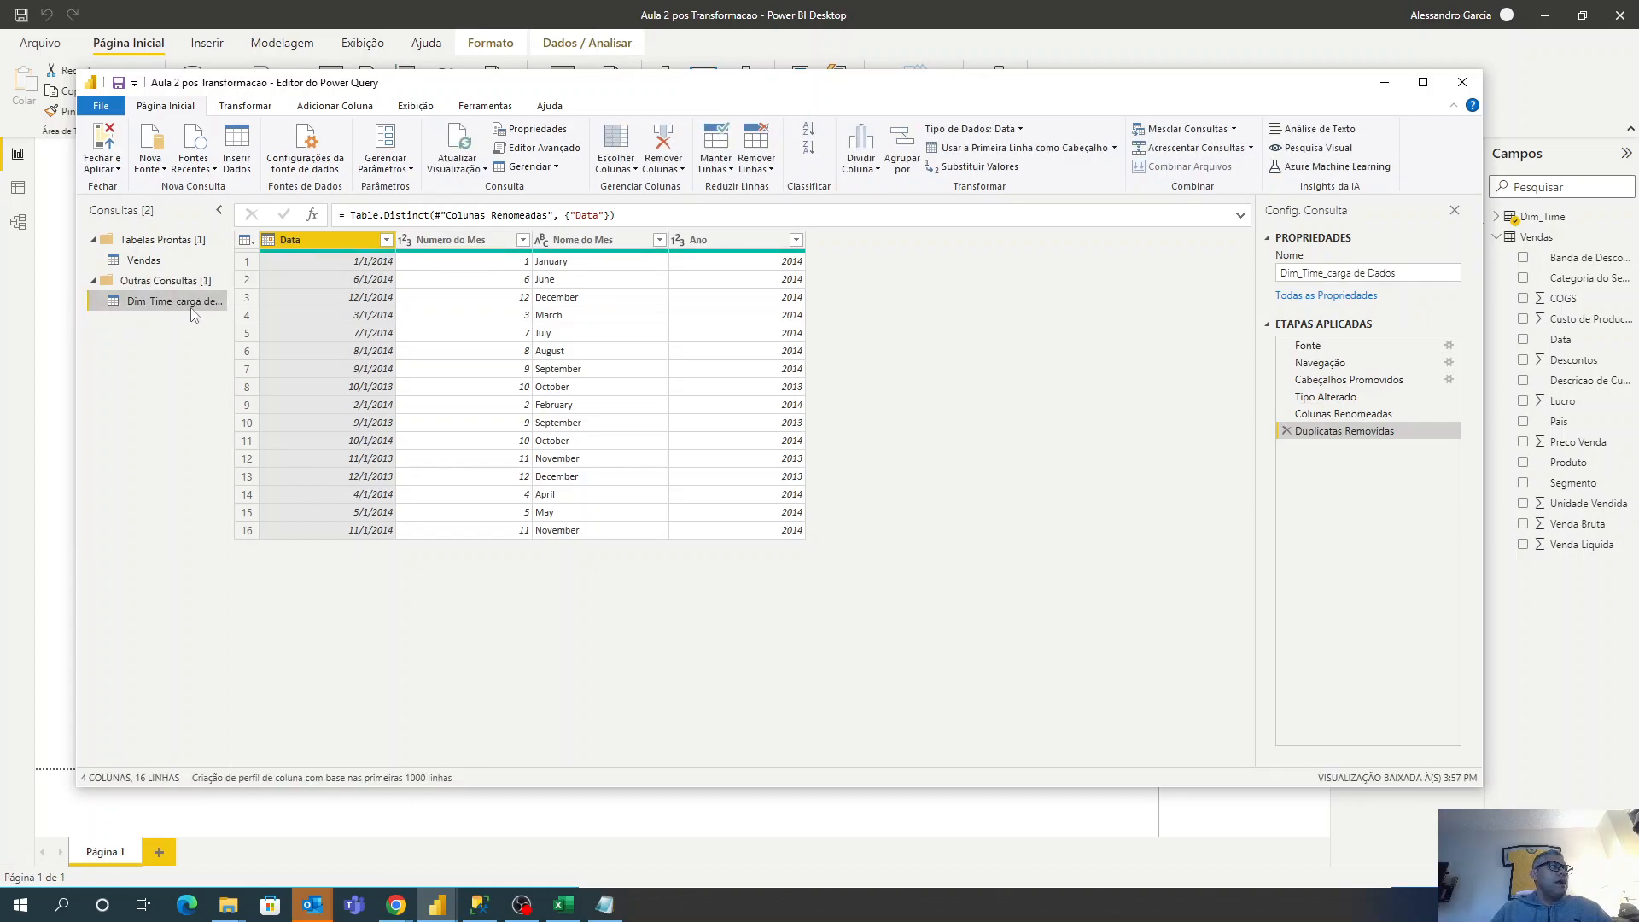
Disable "Habilitar carregamento para o relatório" in the properties of the Dim_Time_carga de Dados query.
{"action": "right_click", "coordinate": [186, 303]}
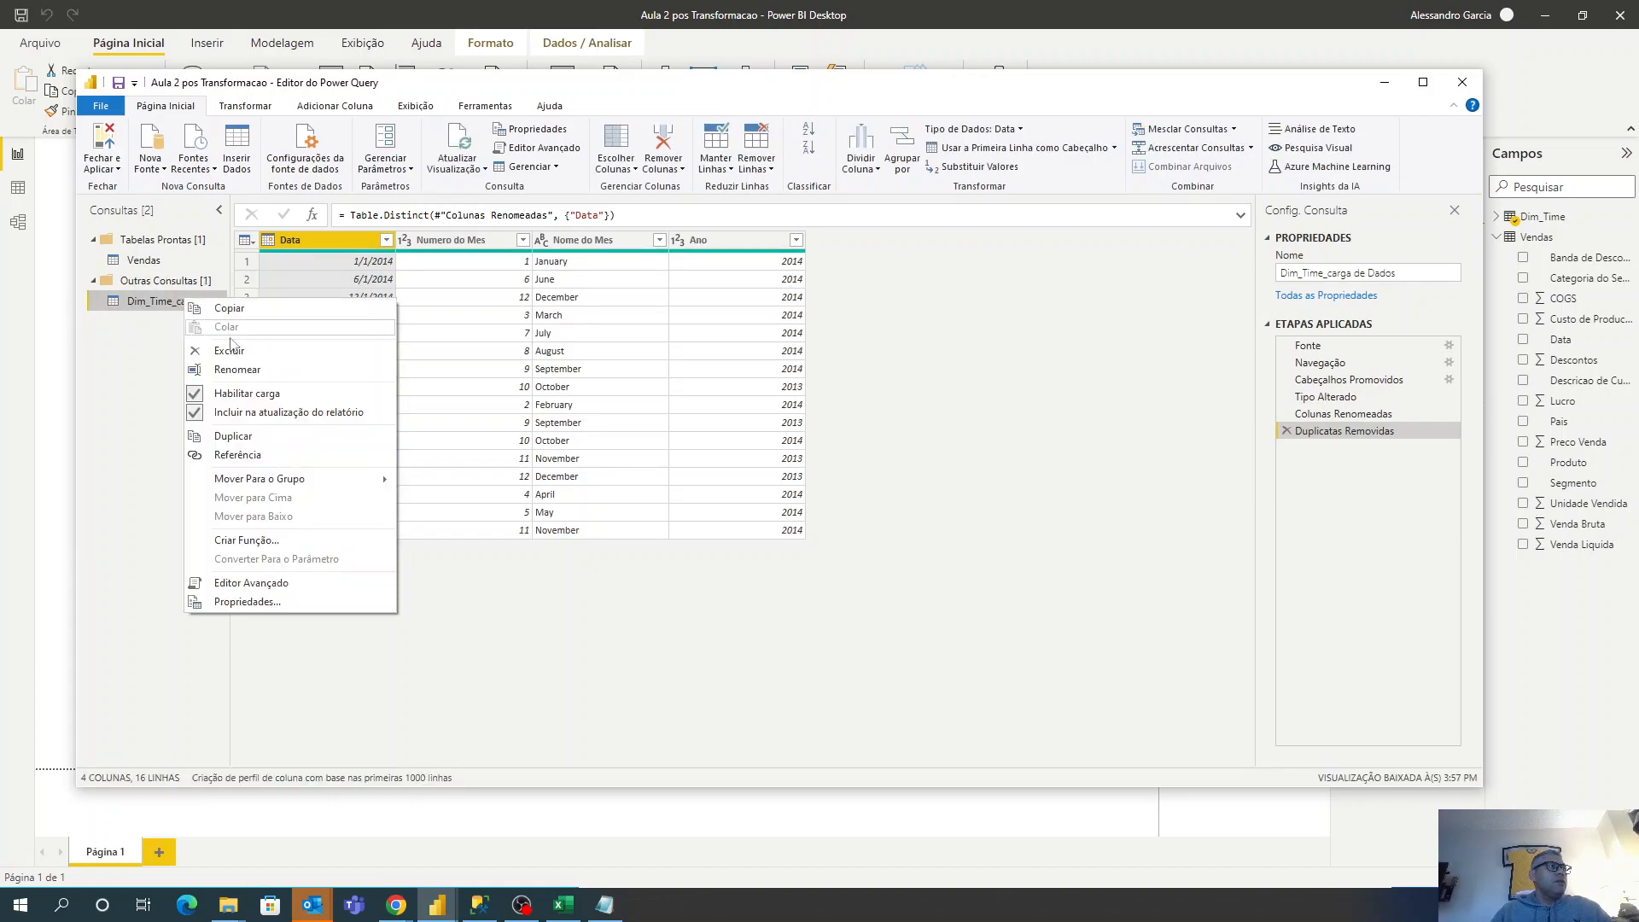
{"action": "left_click", "coordinate": [259, 601]}
{"action": "left_click", "coordinate": [933, 559]}
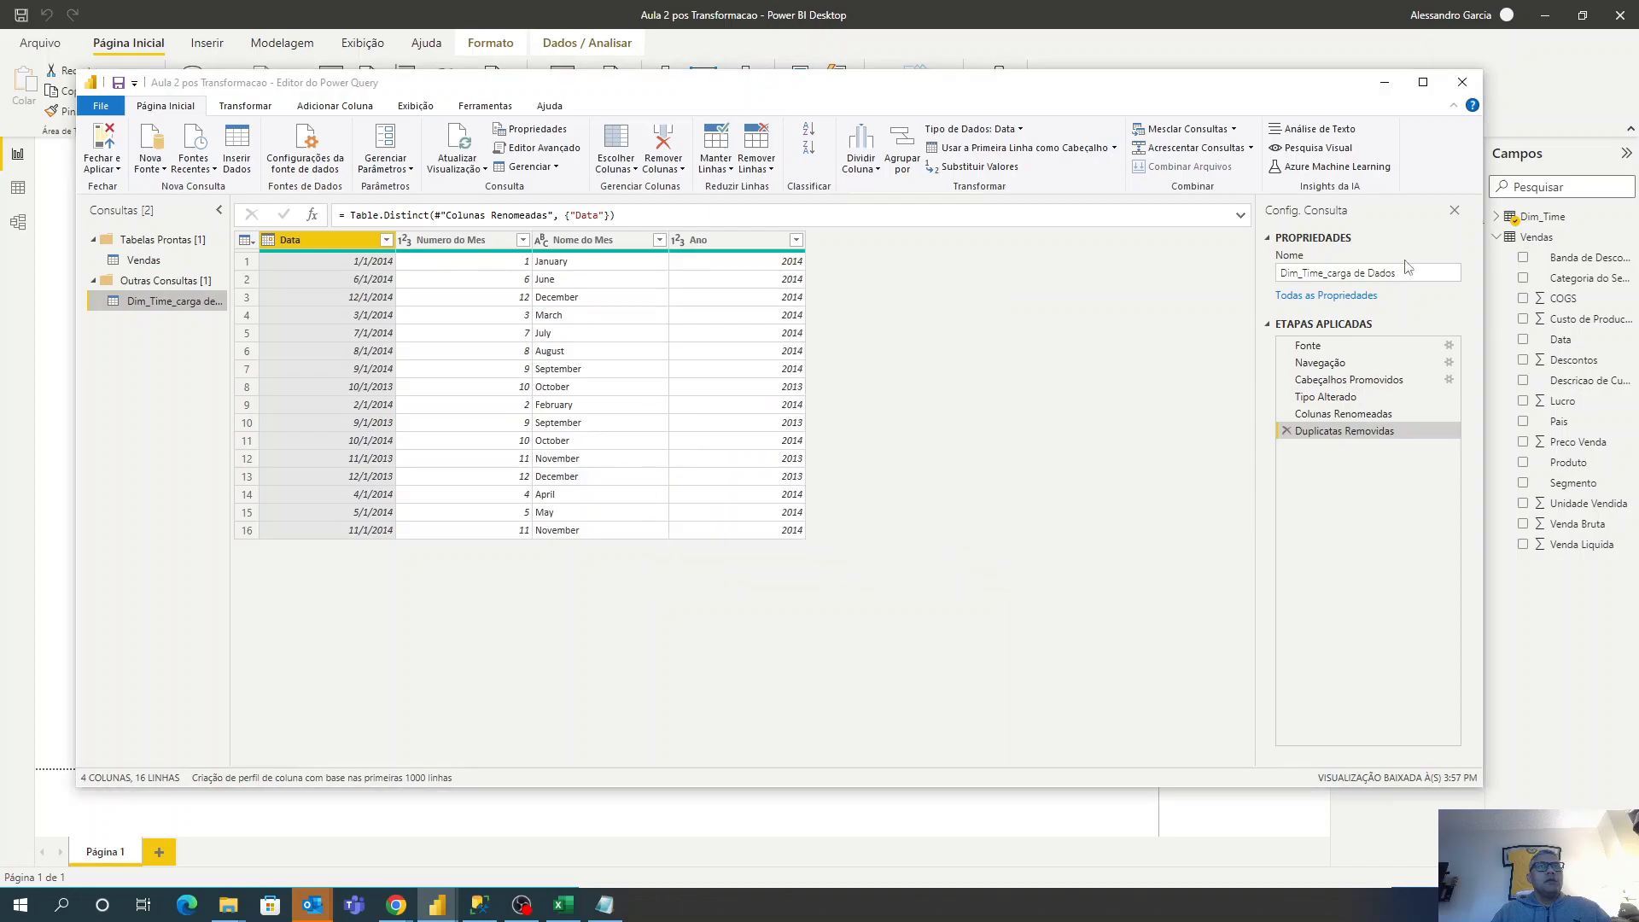
{"action": "left_click", "coordinate": [1344, 296]}
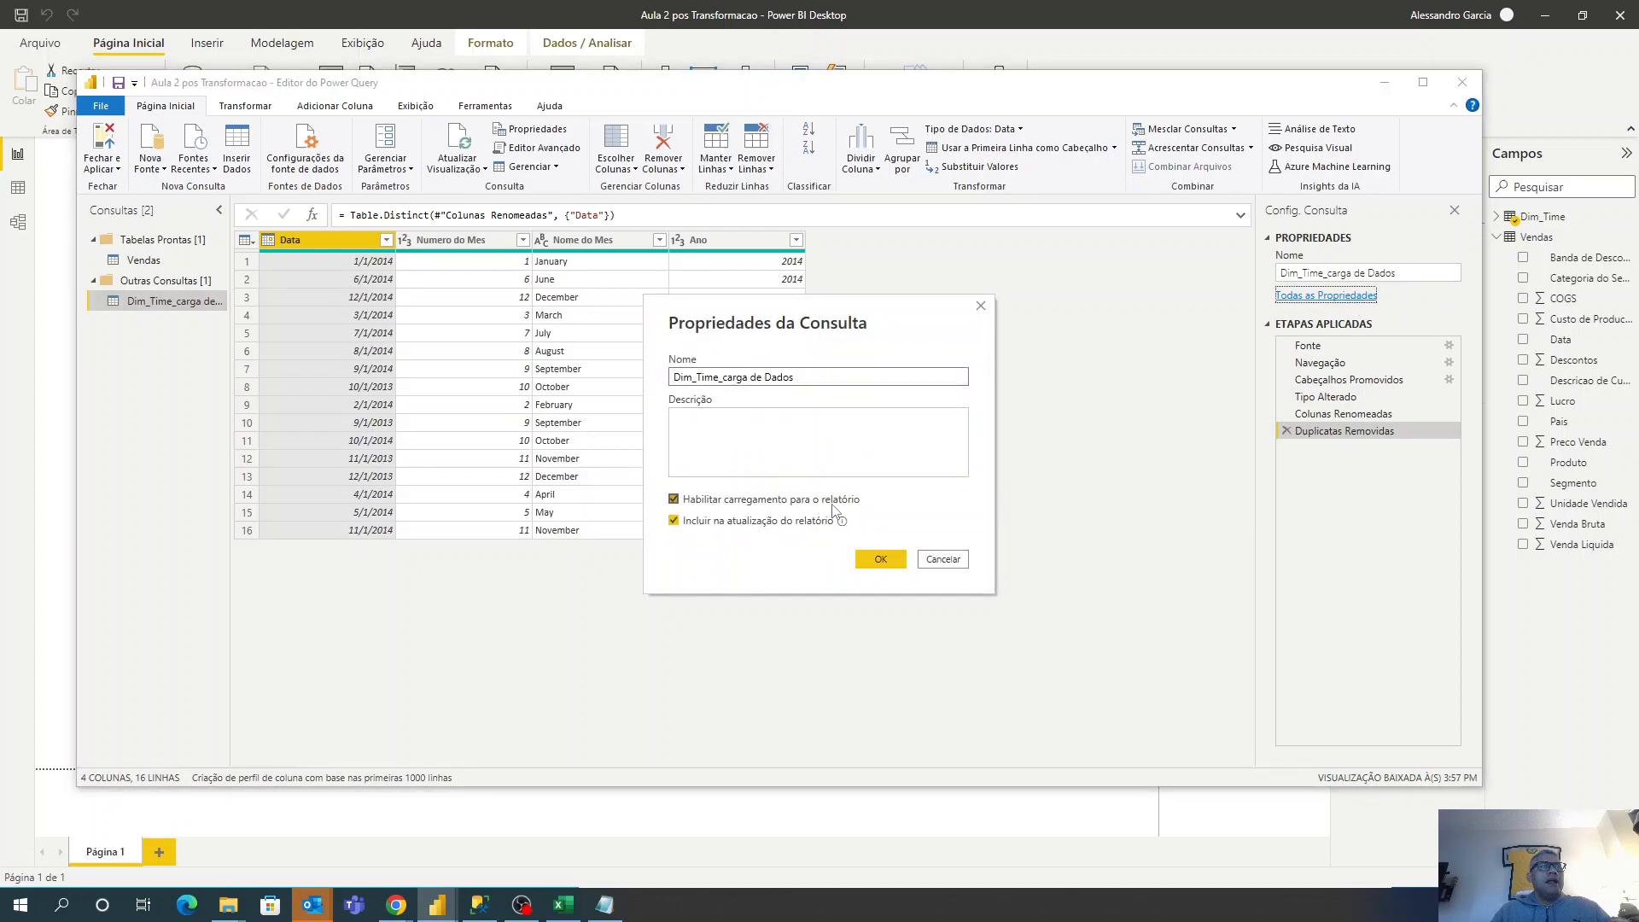
{"action": "left_click", "coordinate": [881, 614]}
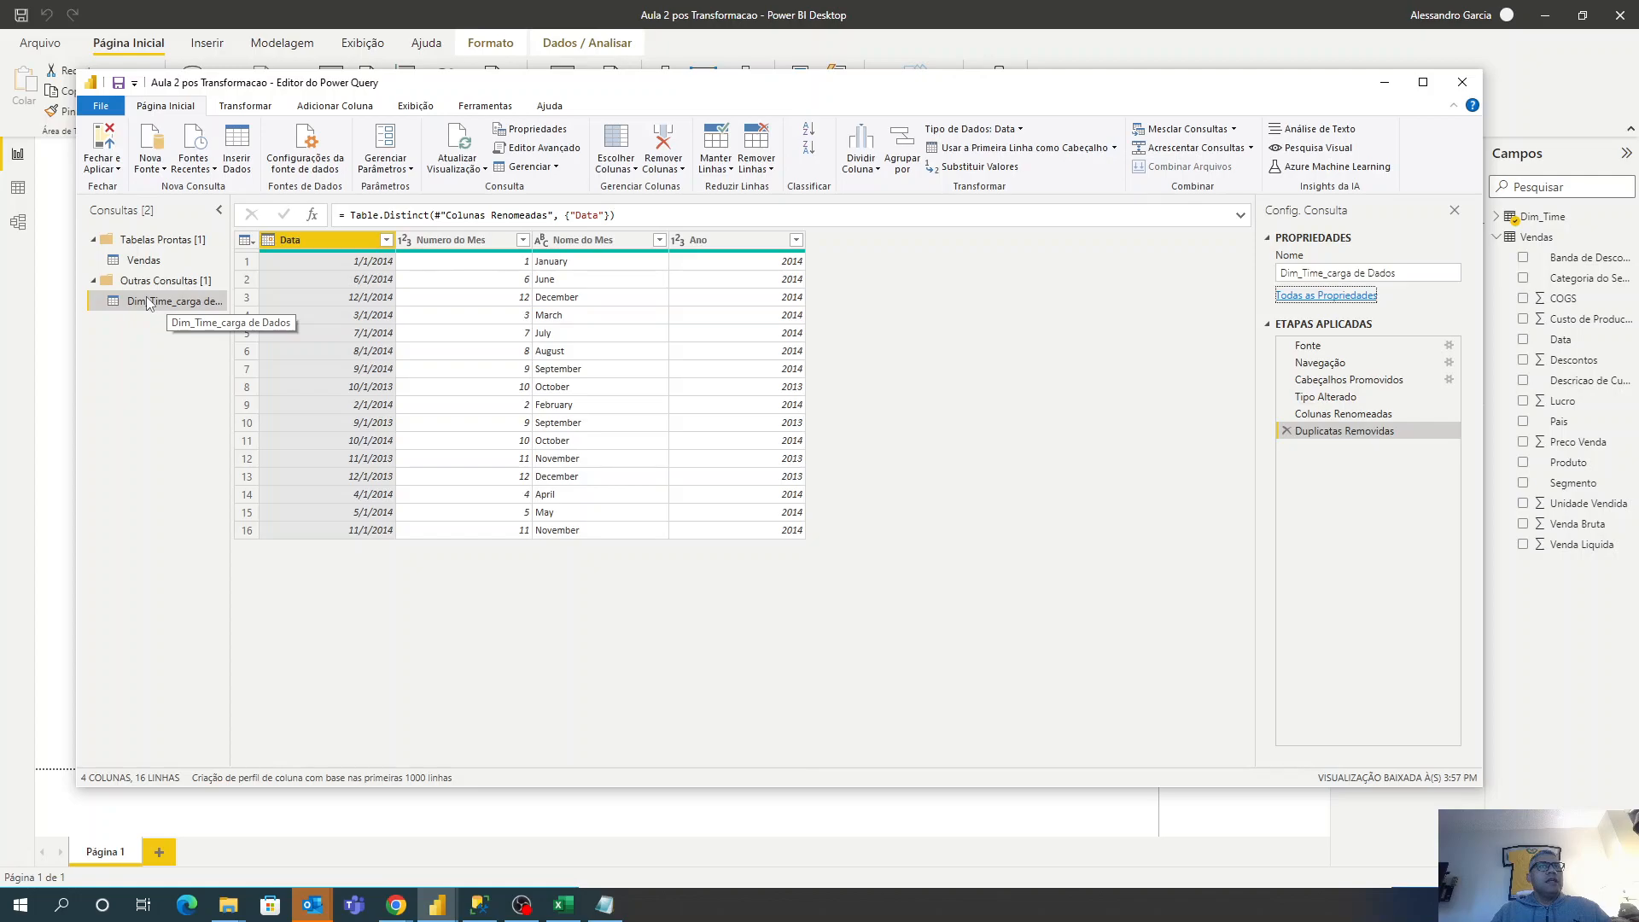
{"action": "left_click", "coordinate": [1326, 295]}
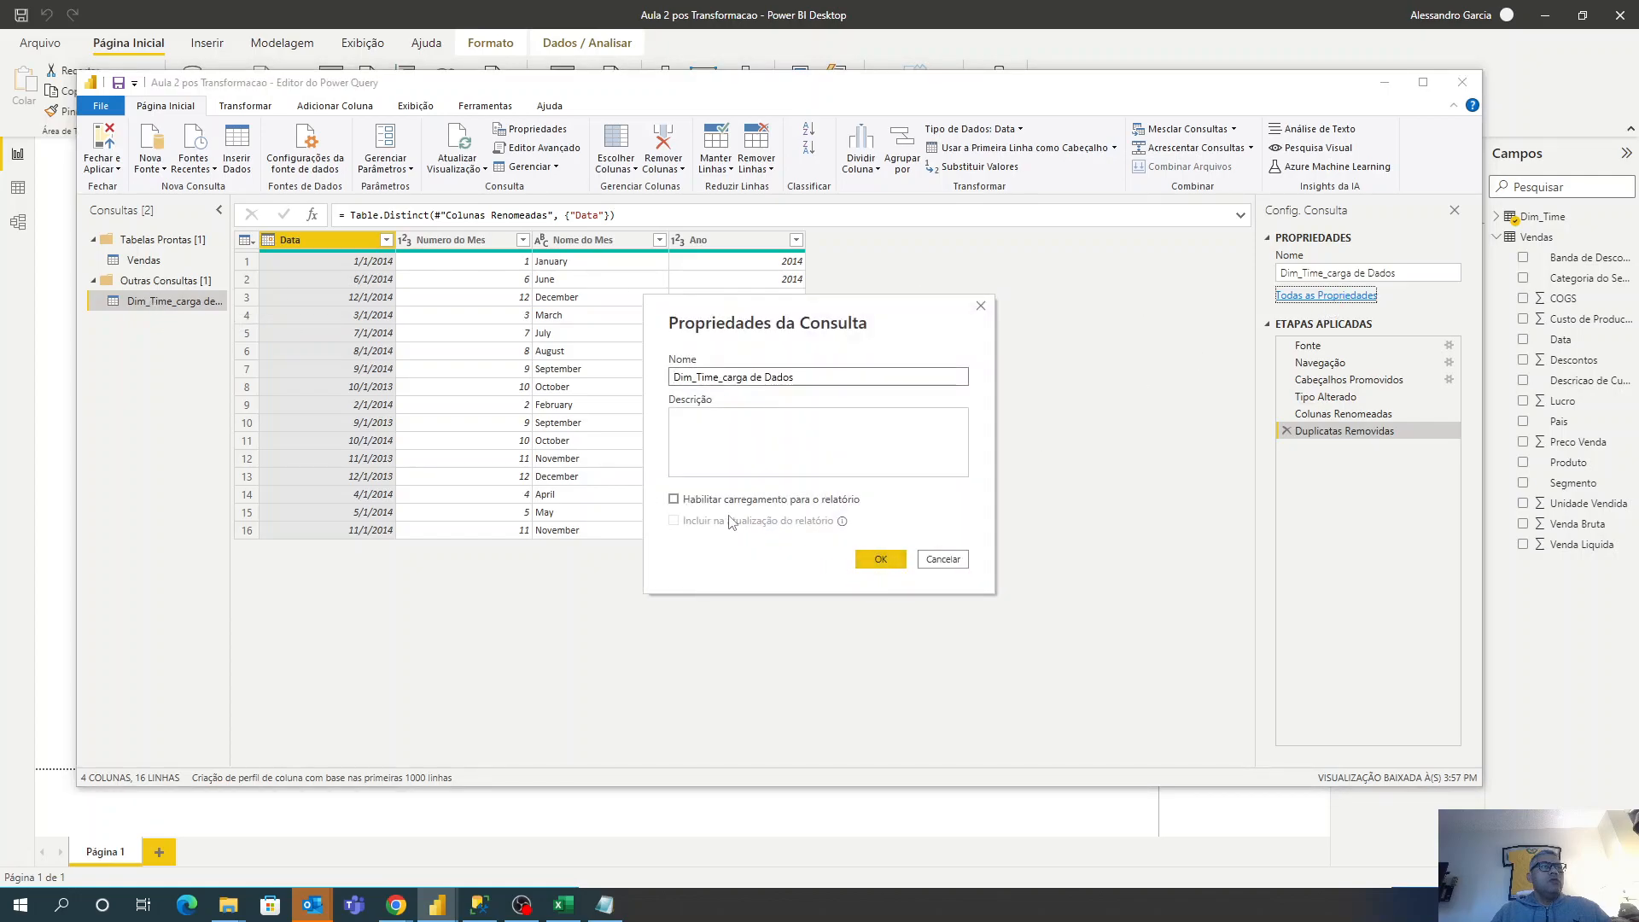
{"action": "left_click", "coordinate": [886, 560]}
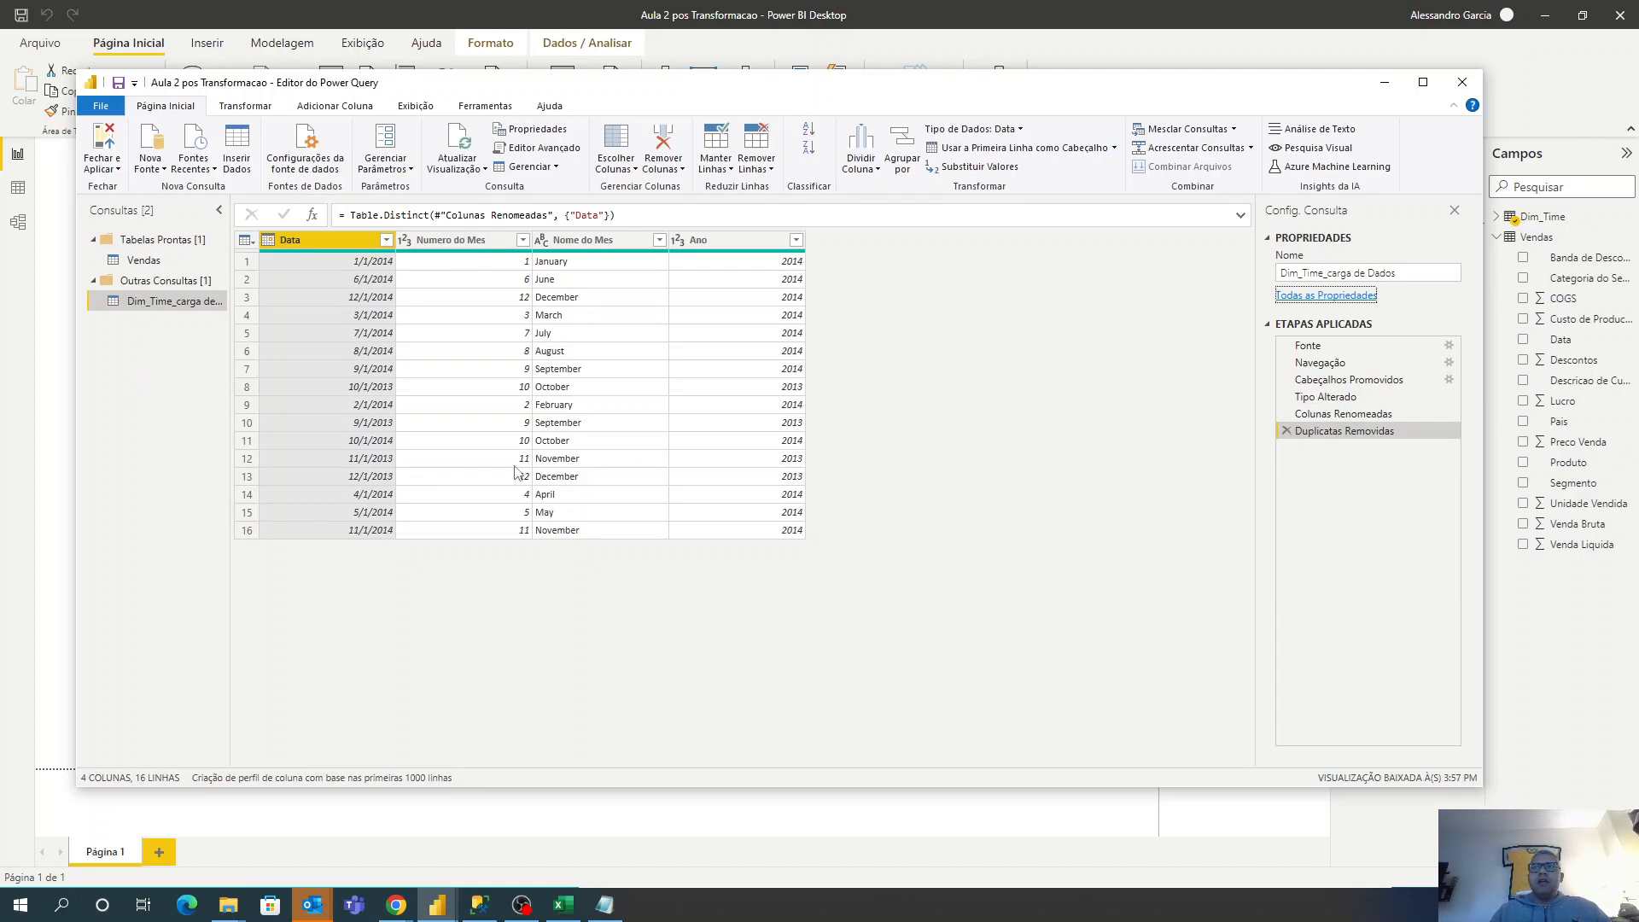
Create a blank query with the formula = List.Dates(#date(2011,05,31), 365*10, #duration(1,0,0,0)).
{"action": "right_click", "coordinate": [101, 413]}
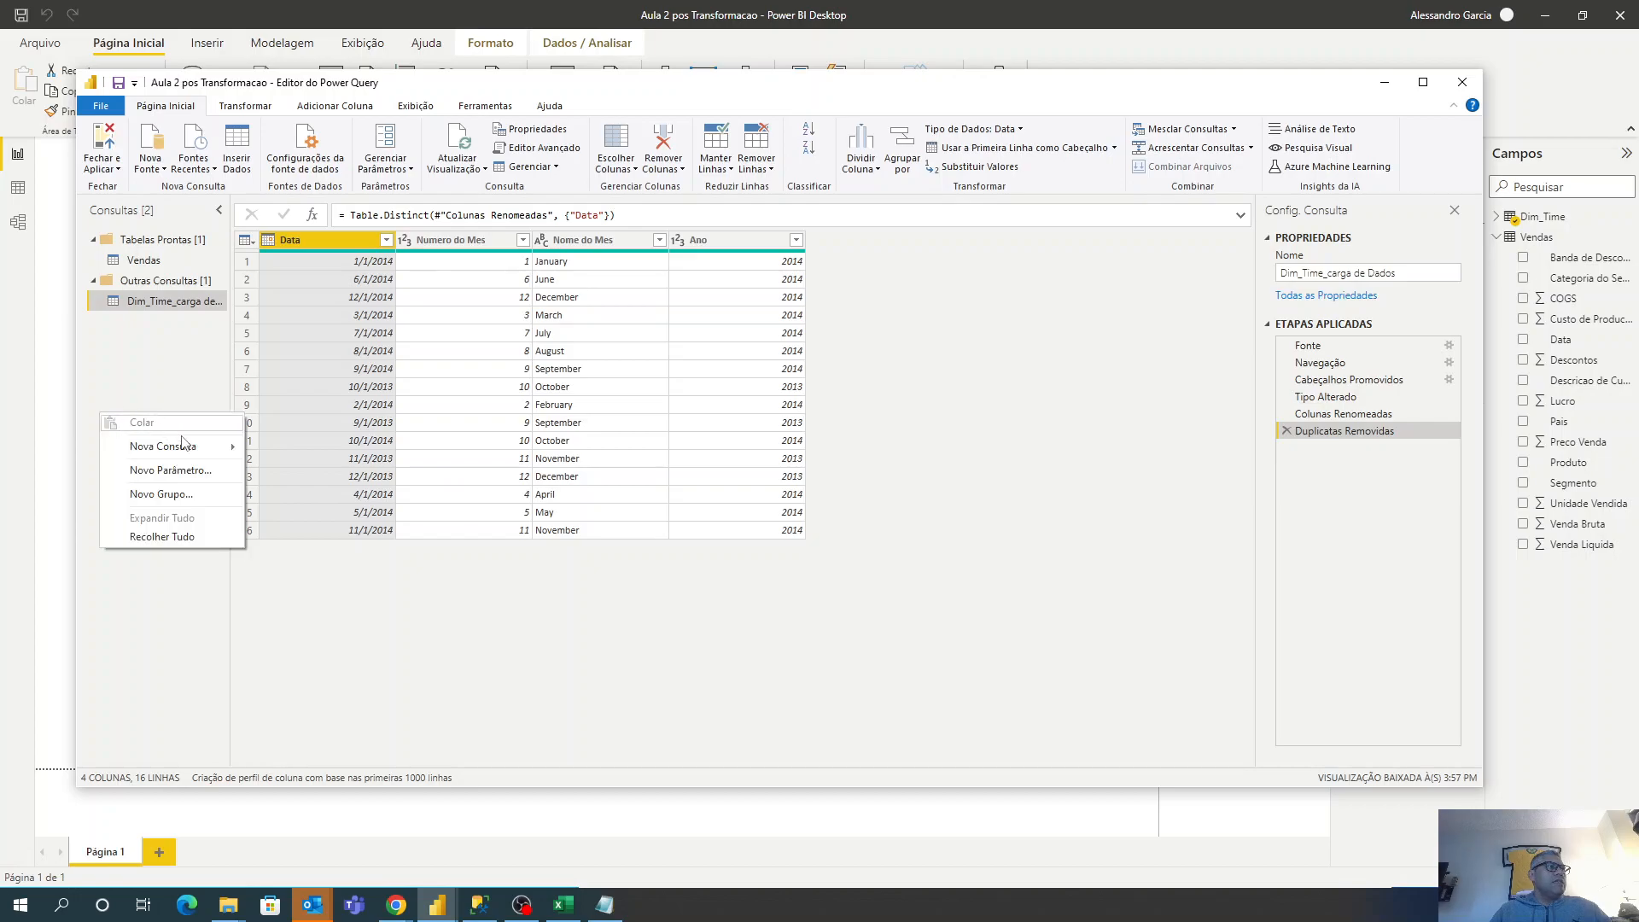
{"action": "mouse_move", "coordinate": [182, 441]}
{"action": "left_click", "coordinate": [348, 558]}
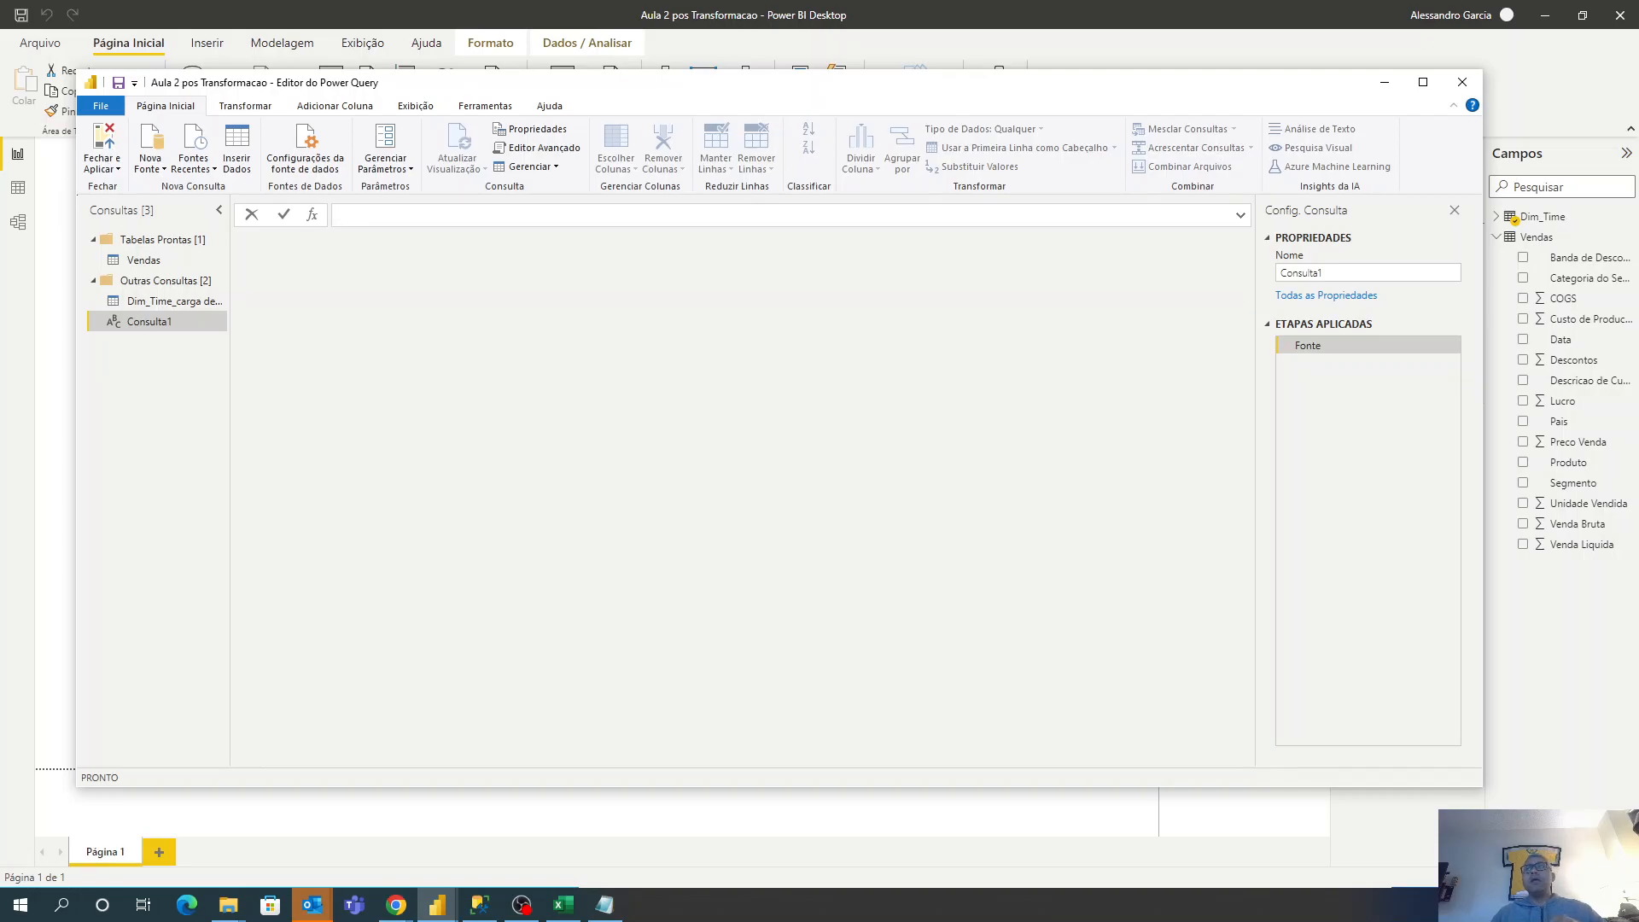
{"action": "left_click", "coordinate": [339, 214]}
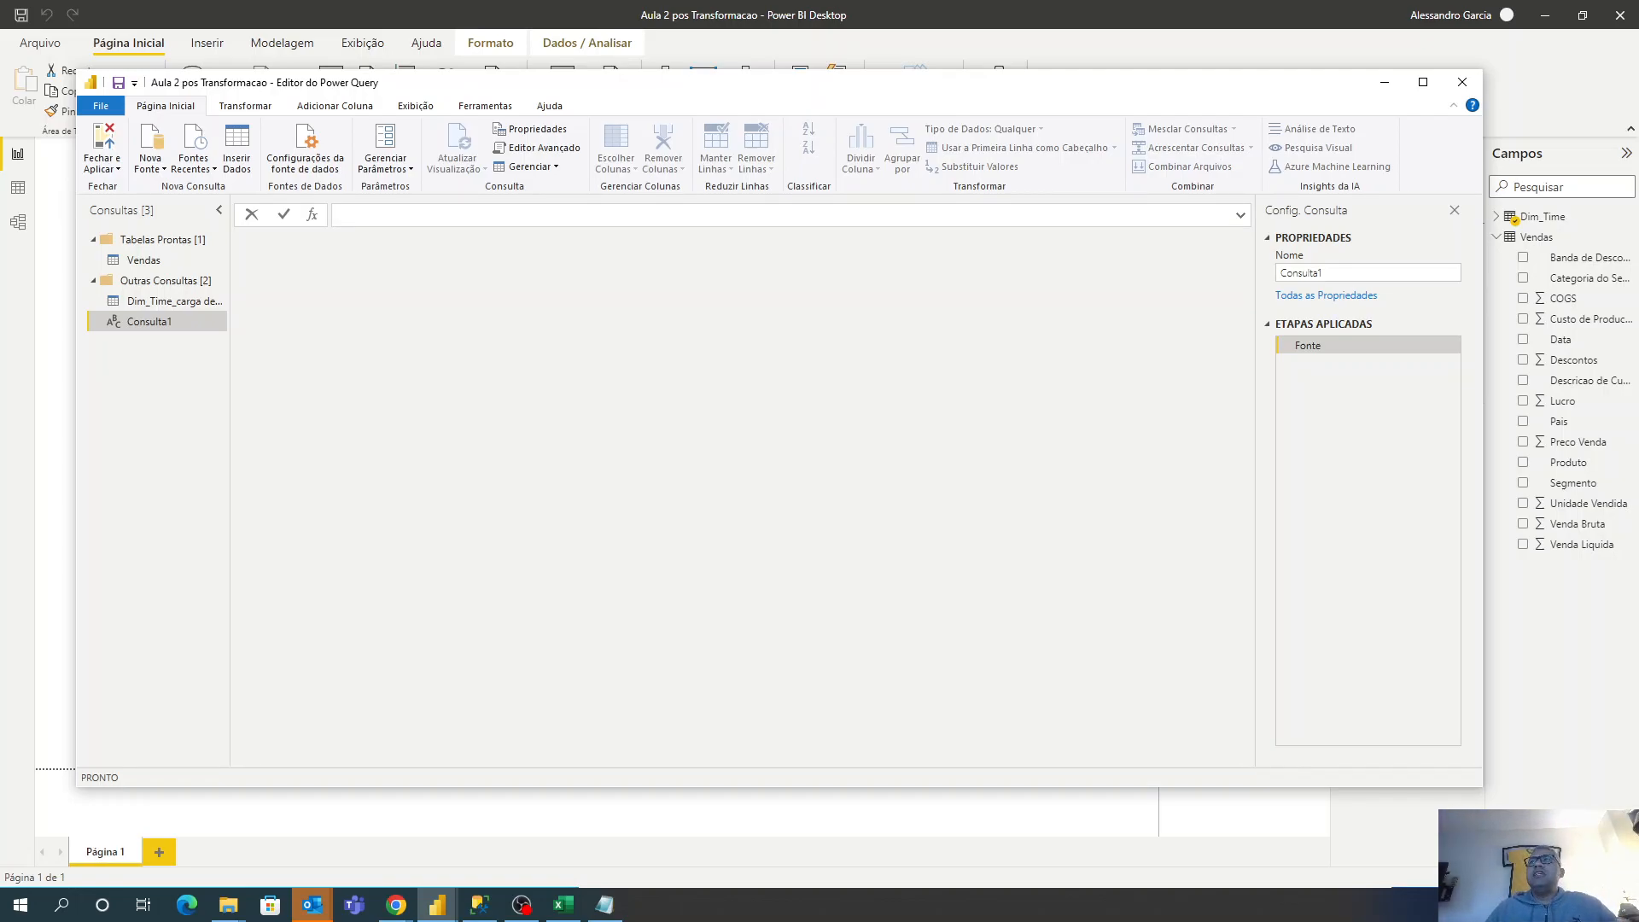
{"action": "key", "text": "alt+Tab"}
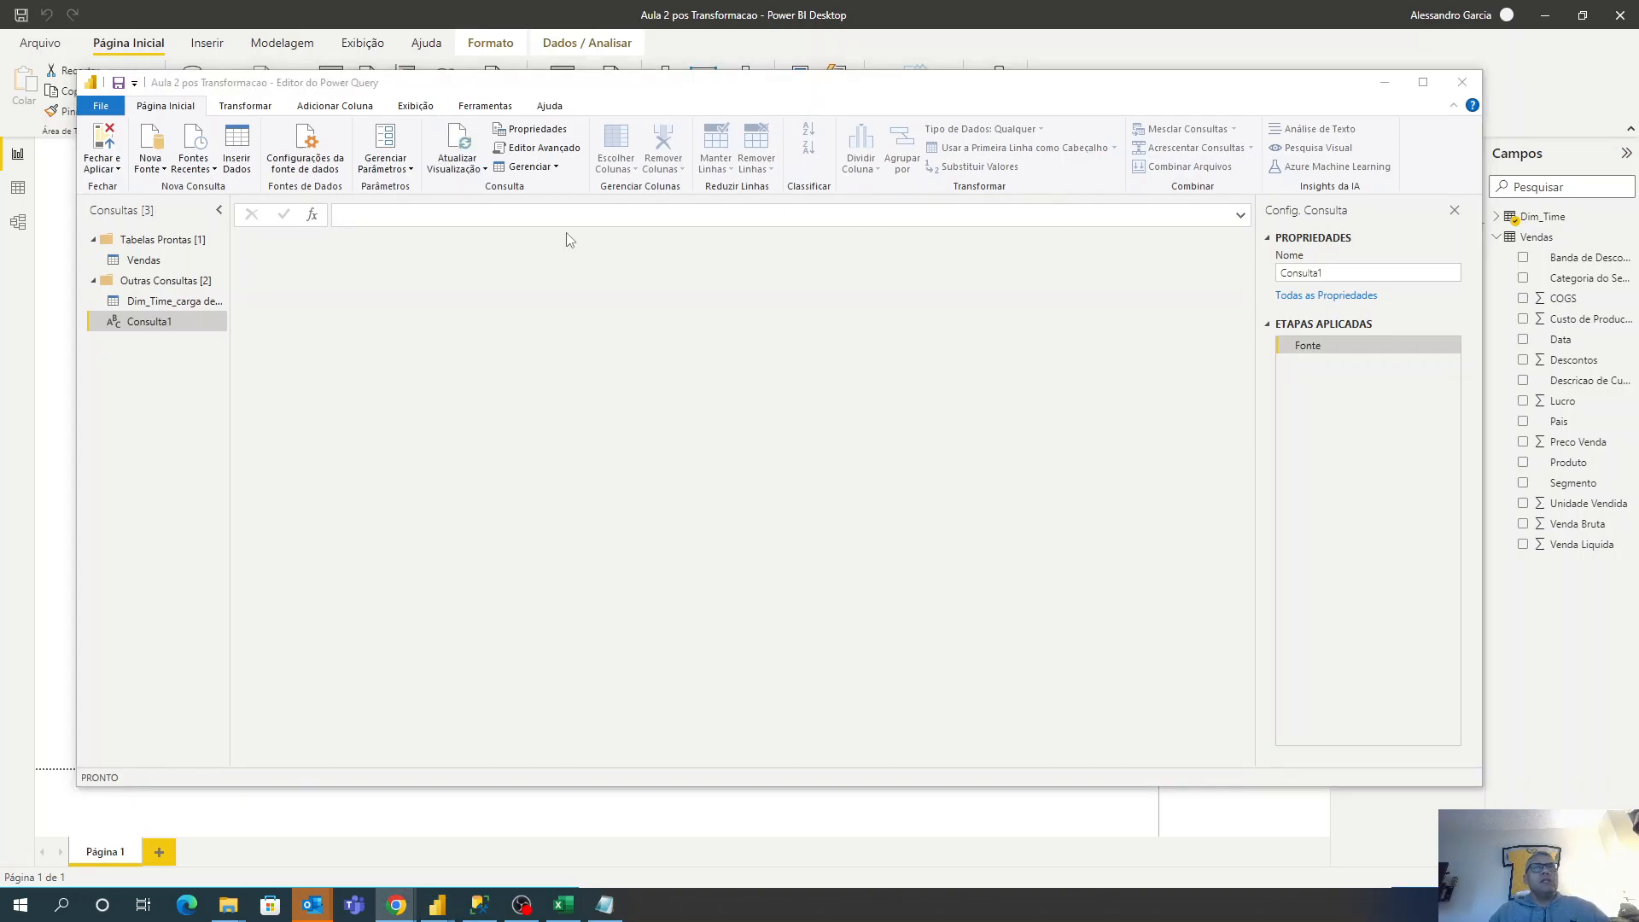
{"action": "left_click", "coordinate": [490, 219]}
{"action": "type", "text": "= List.Dates(#date(2011,05,31), 365*10, #duration(1,0,0,0))"}
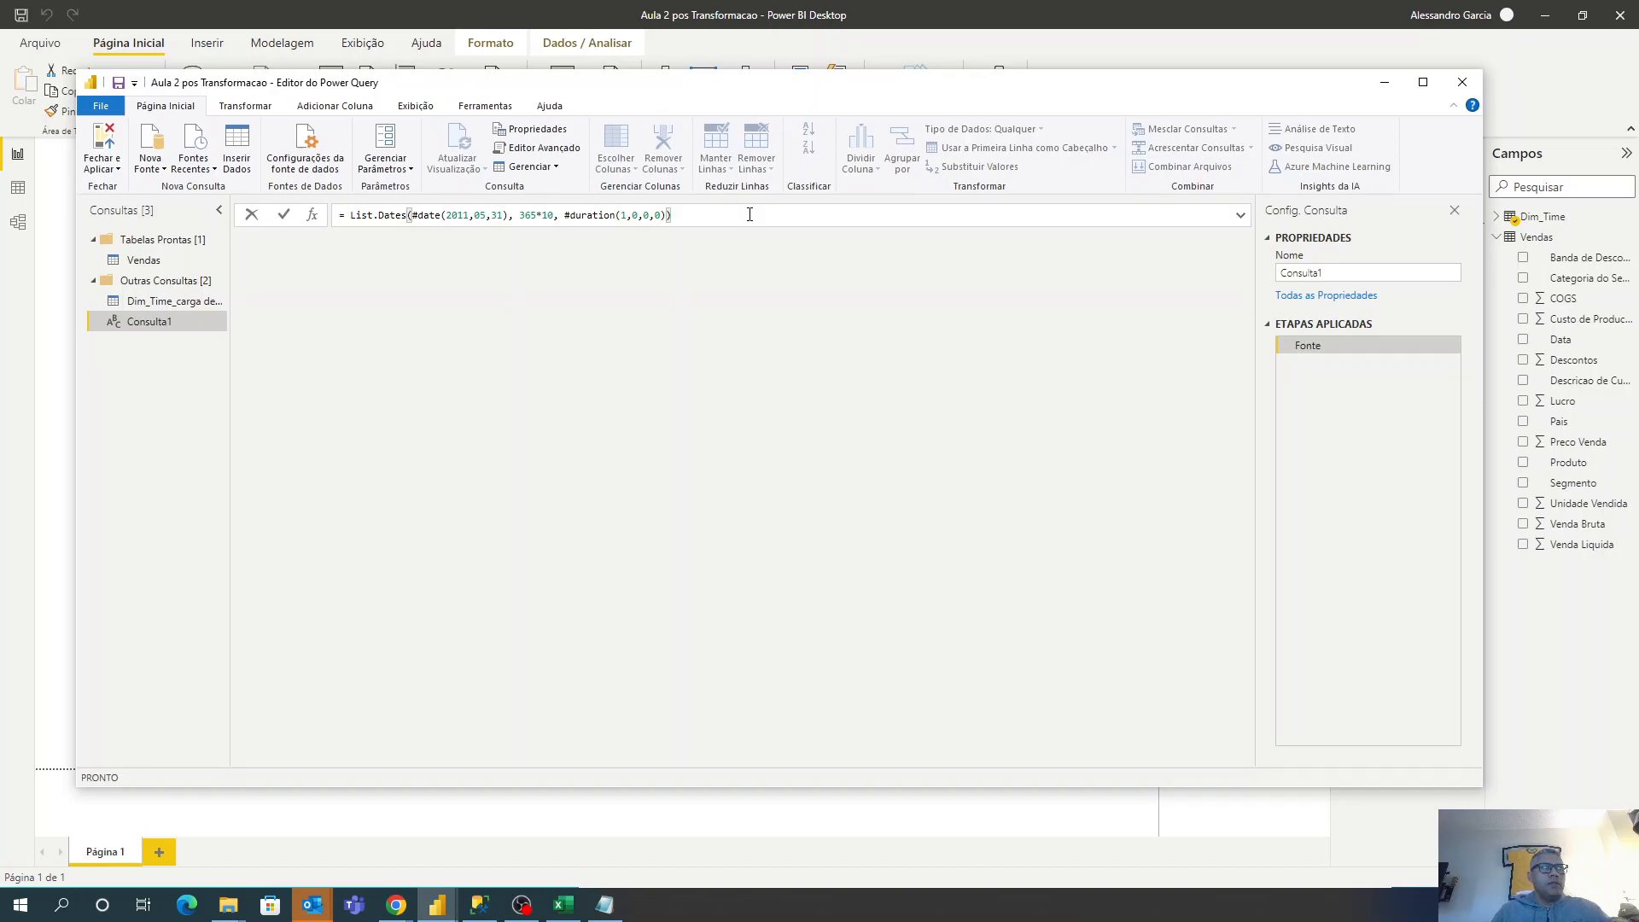
{"action": "key", "text": "Return"}
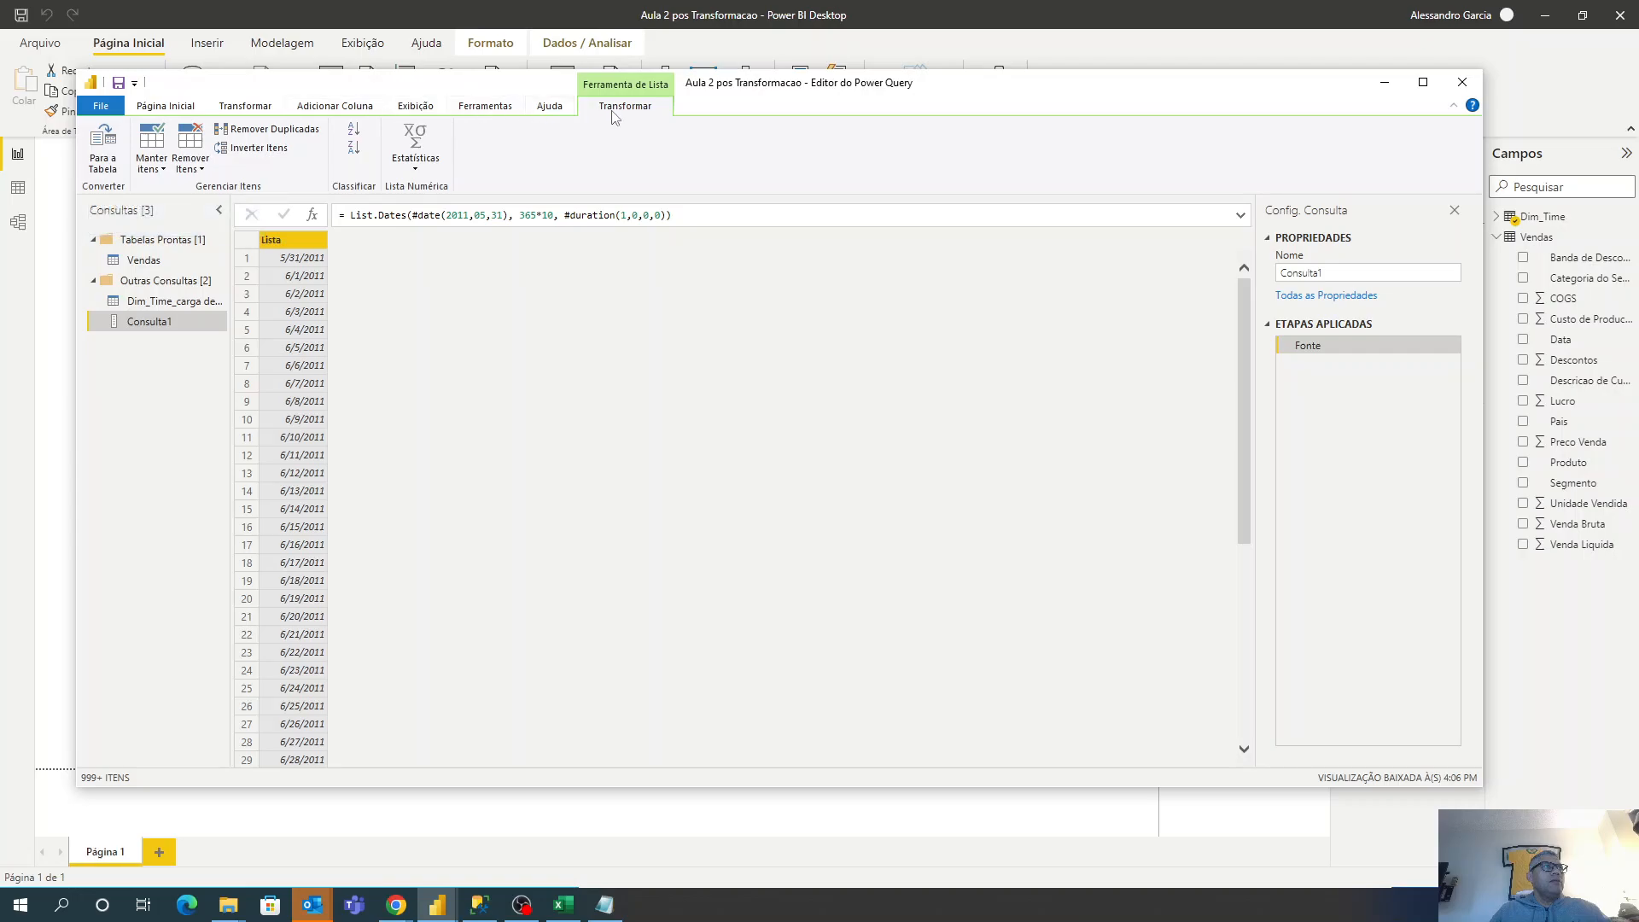
Convert the date list to a table with delimiter "Nenhum" and extra columns set to "Mostrar como erros".
{"action": "left_click", "coordinate": [104, 155]}
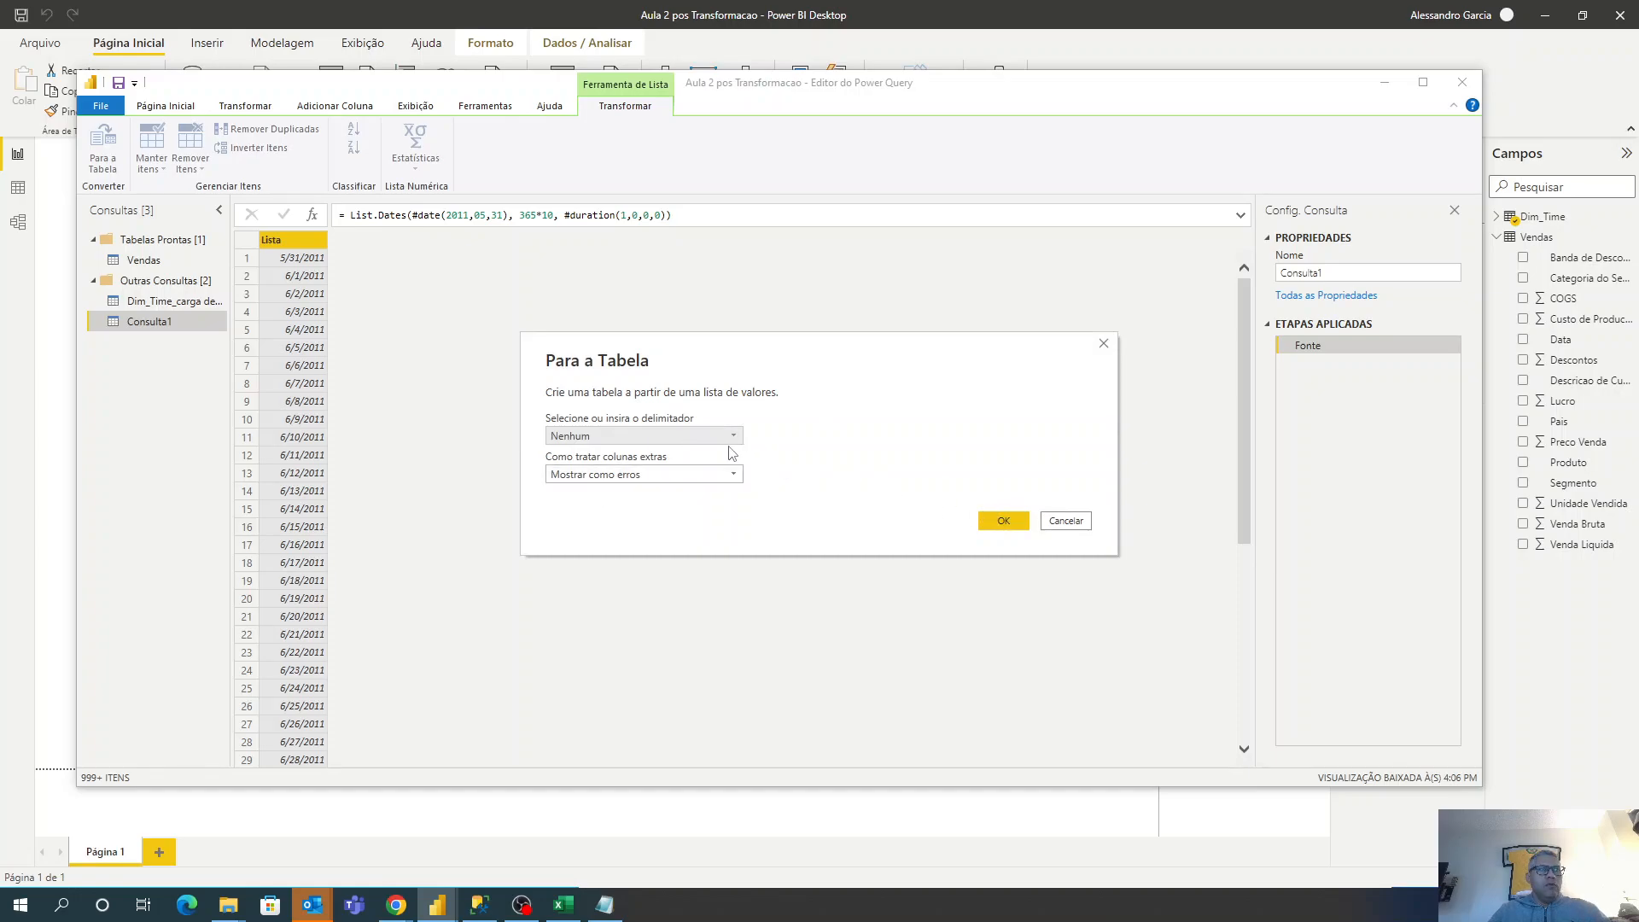
{"action": "left_click", "coordinate": [734, 439]}
{"action": "left_click", "coordinate": [734, 439]}
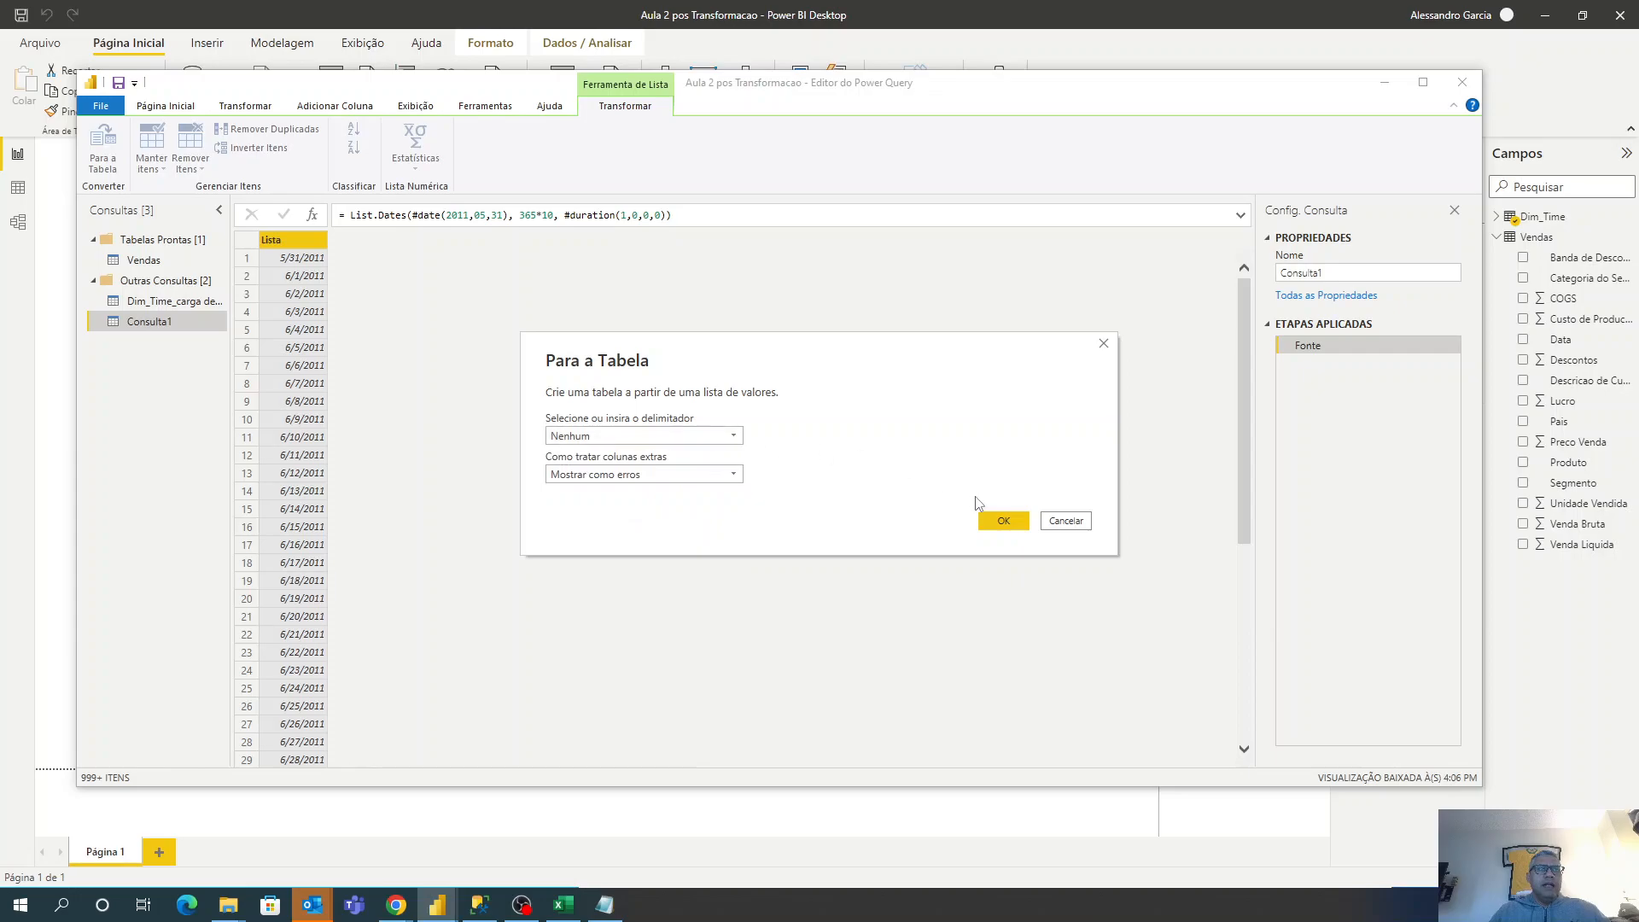
{"action": "left_click", "coordinate": [1003, 520]}
Rename the Column1 column of the converted table as "Data".
{"action": "right_click", "coordinate": [314, 246]}
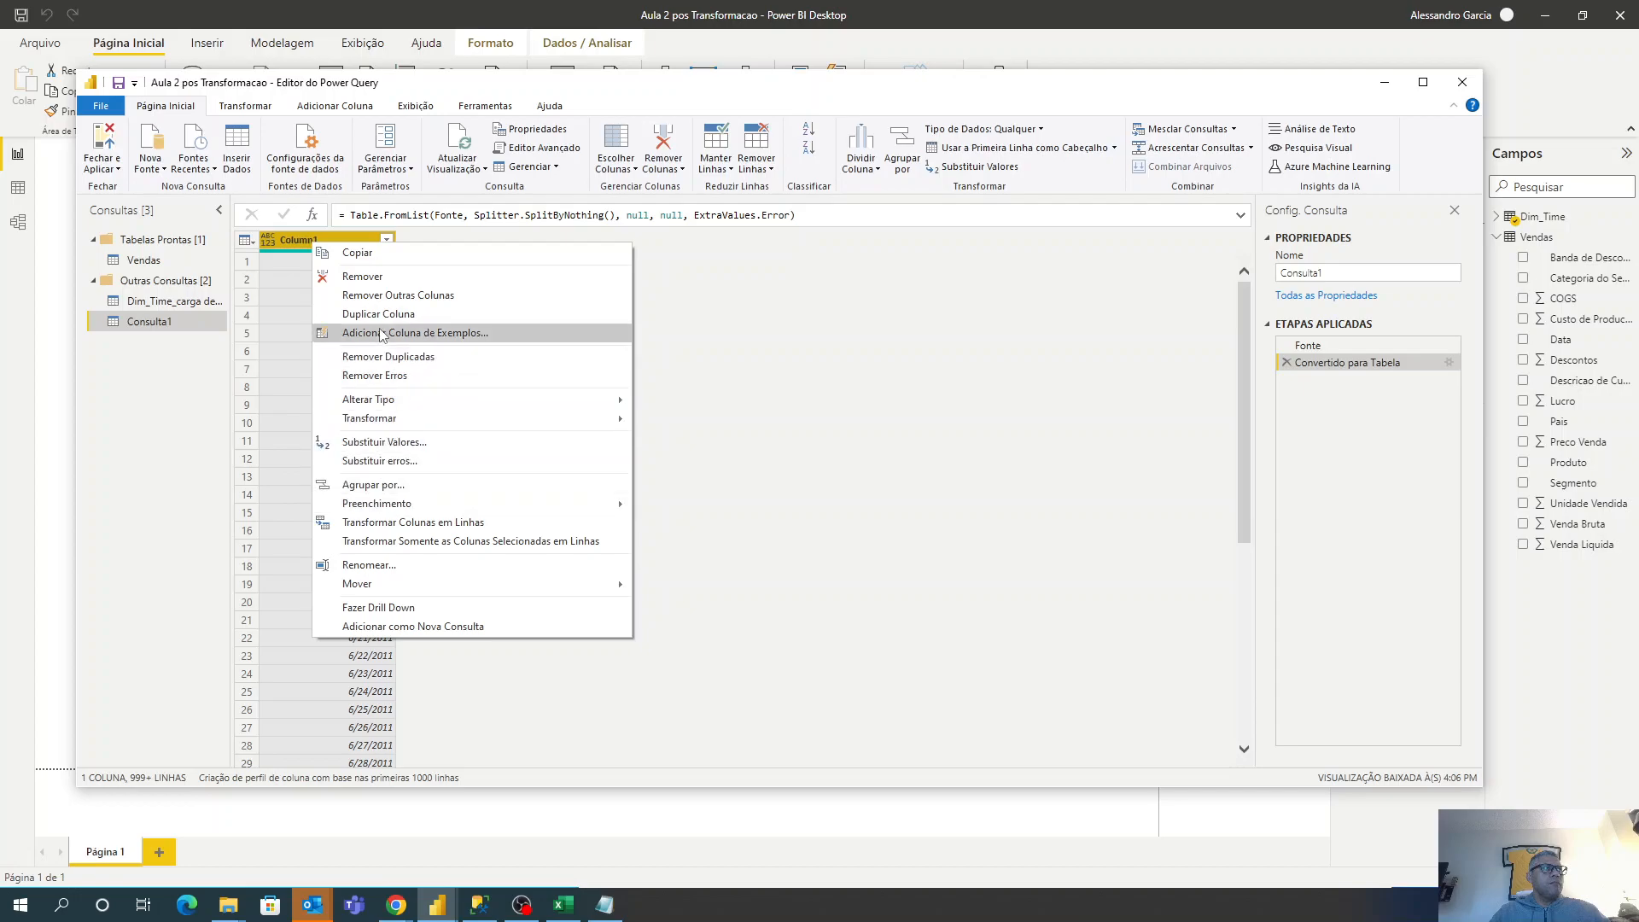
{"action": "left_click", "coordinate": [366, 565]}
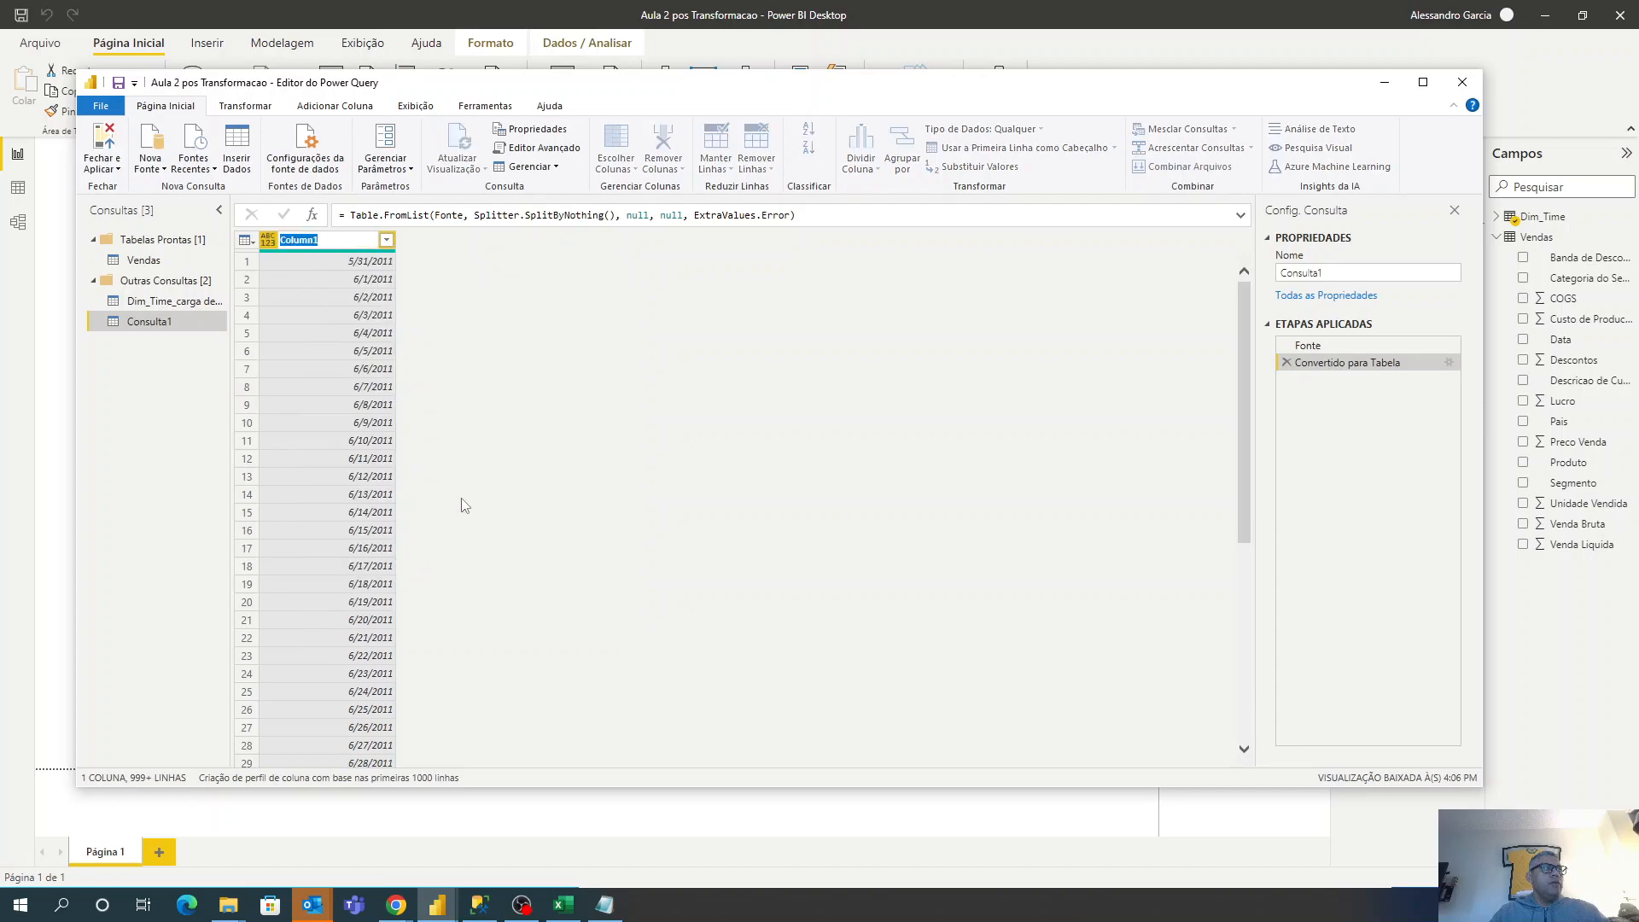
{"action": "type", "text": "Data"}
{"action": "key", "text": "Return"}
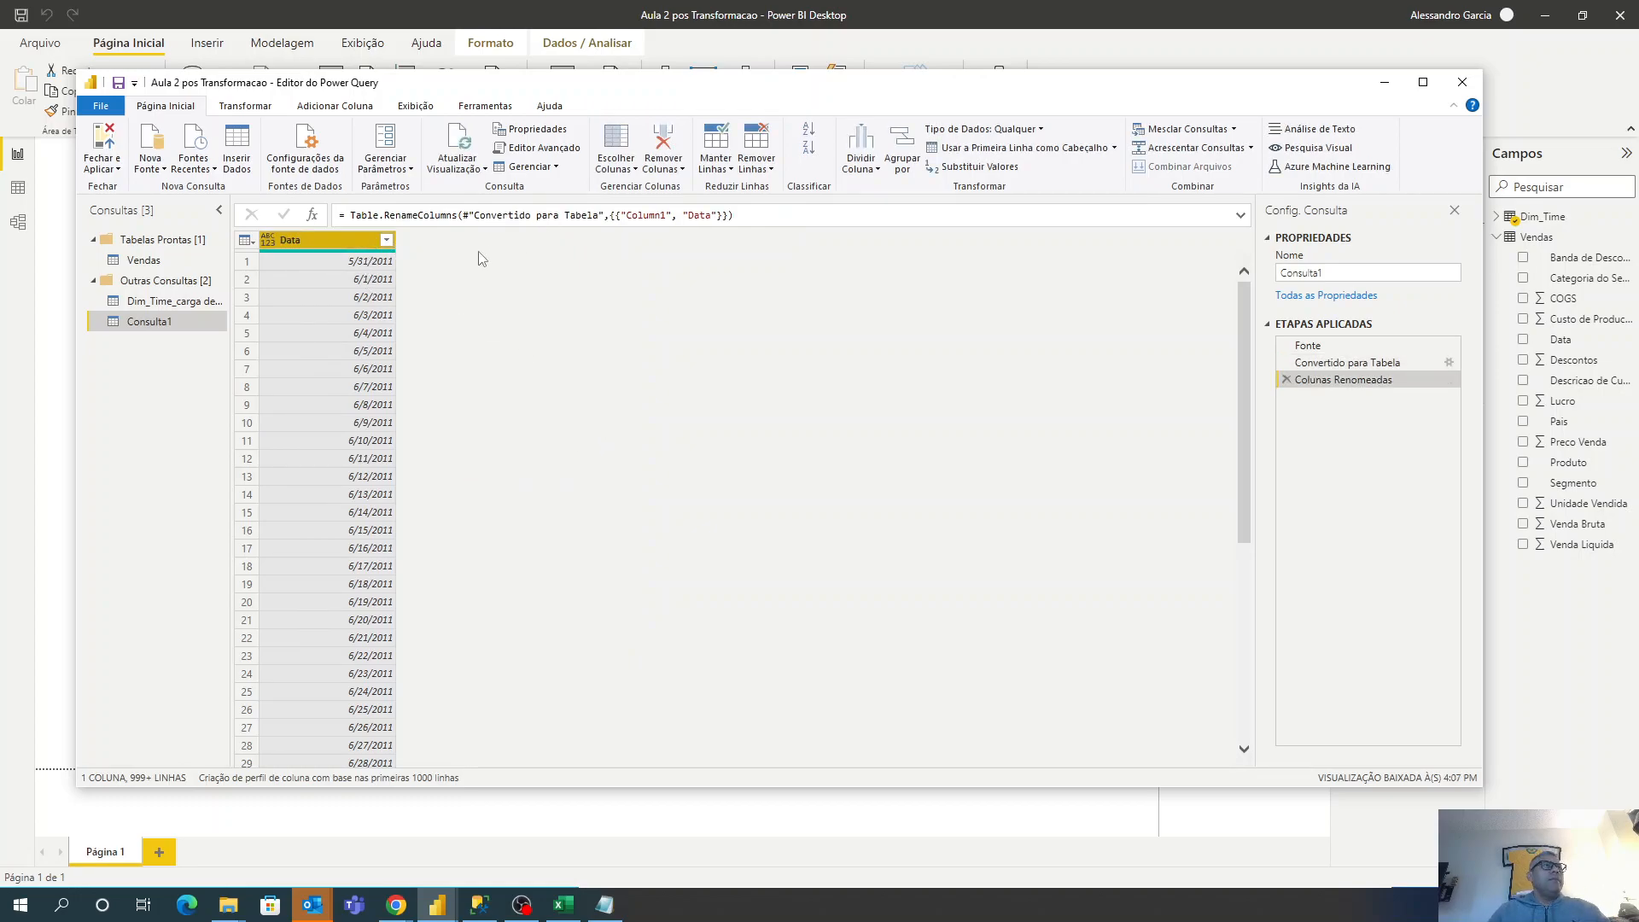
Review the List.Dates formula in the Fonte step of Consulta1 and return to the Colunas Renomeadas step.
{"action": "left_click", "coordinate": [1357, 346]}
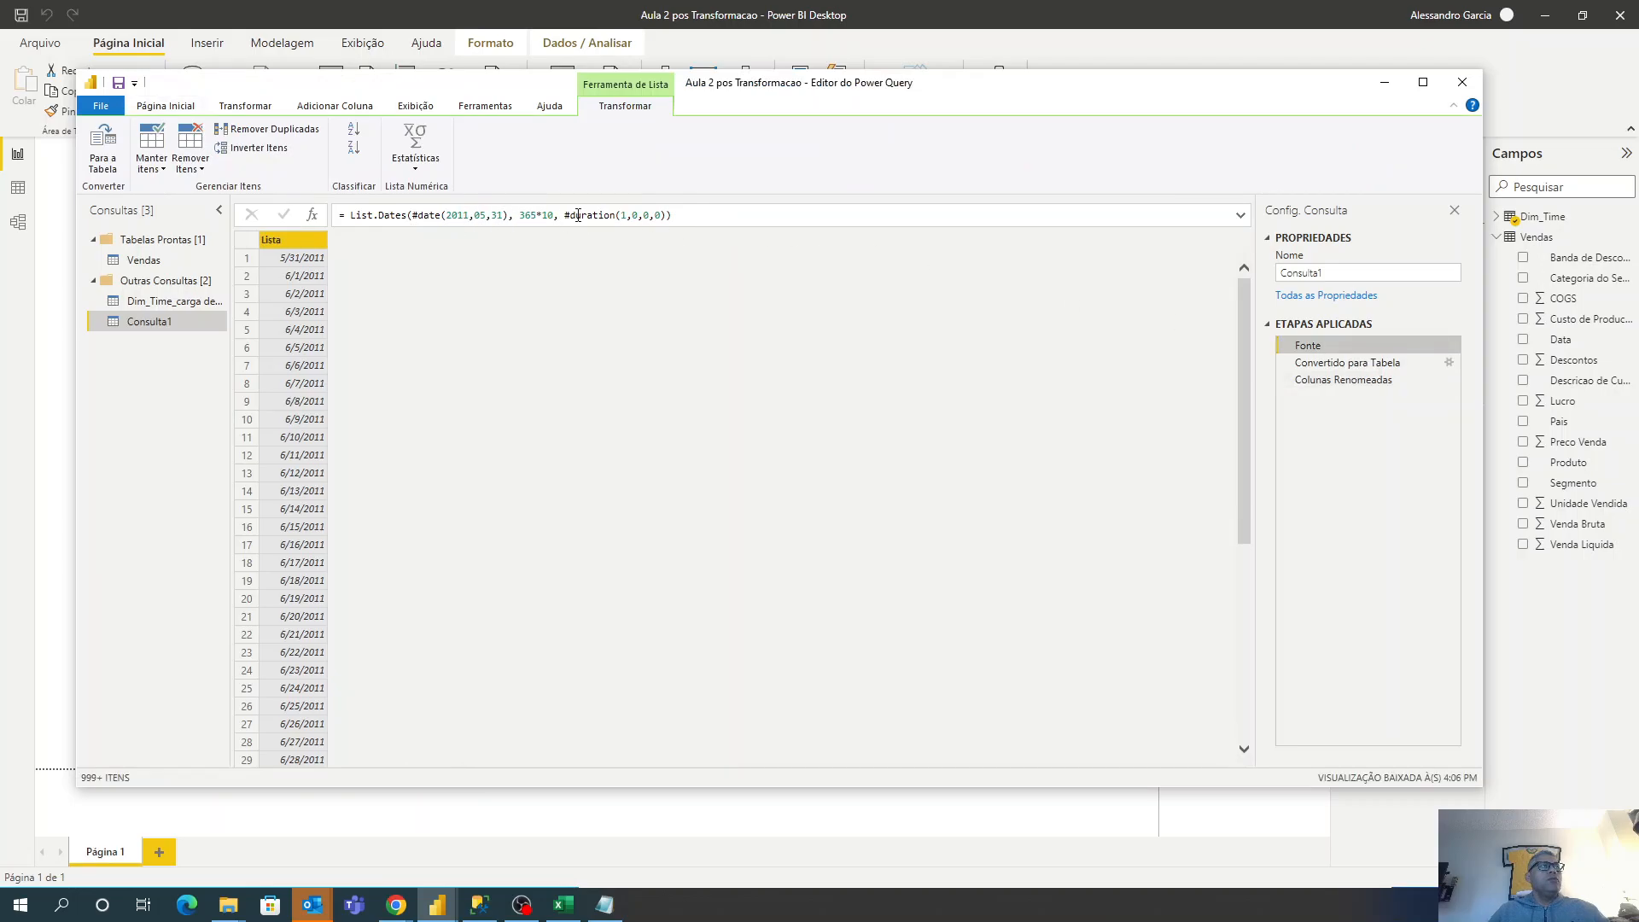
{"action": "mouse_move", "coordinate": [1241, 300]}
{"action": "left_mouse_down"}
{"action": "mouse_move", "coordinate": [1243, 394]}
{"action": "mouse_move", "coordinate": [1241, 295]}
{"action": "left_mouse_up"}
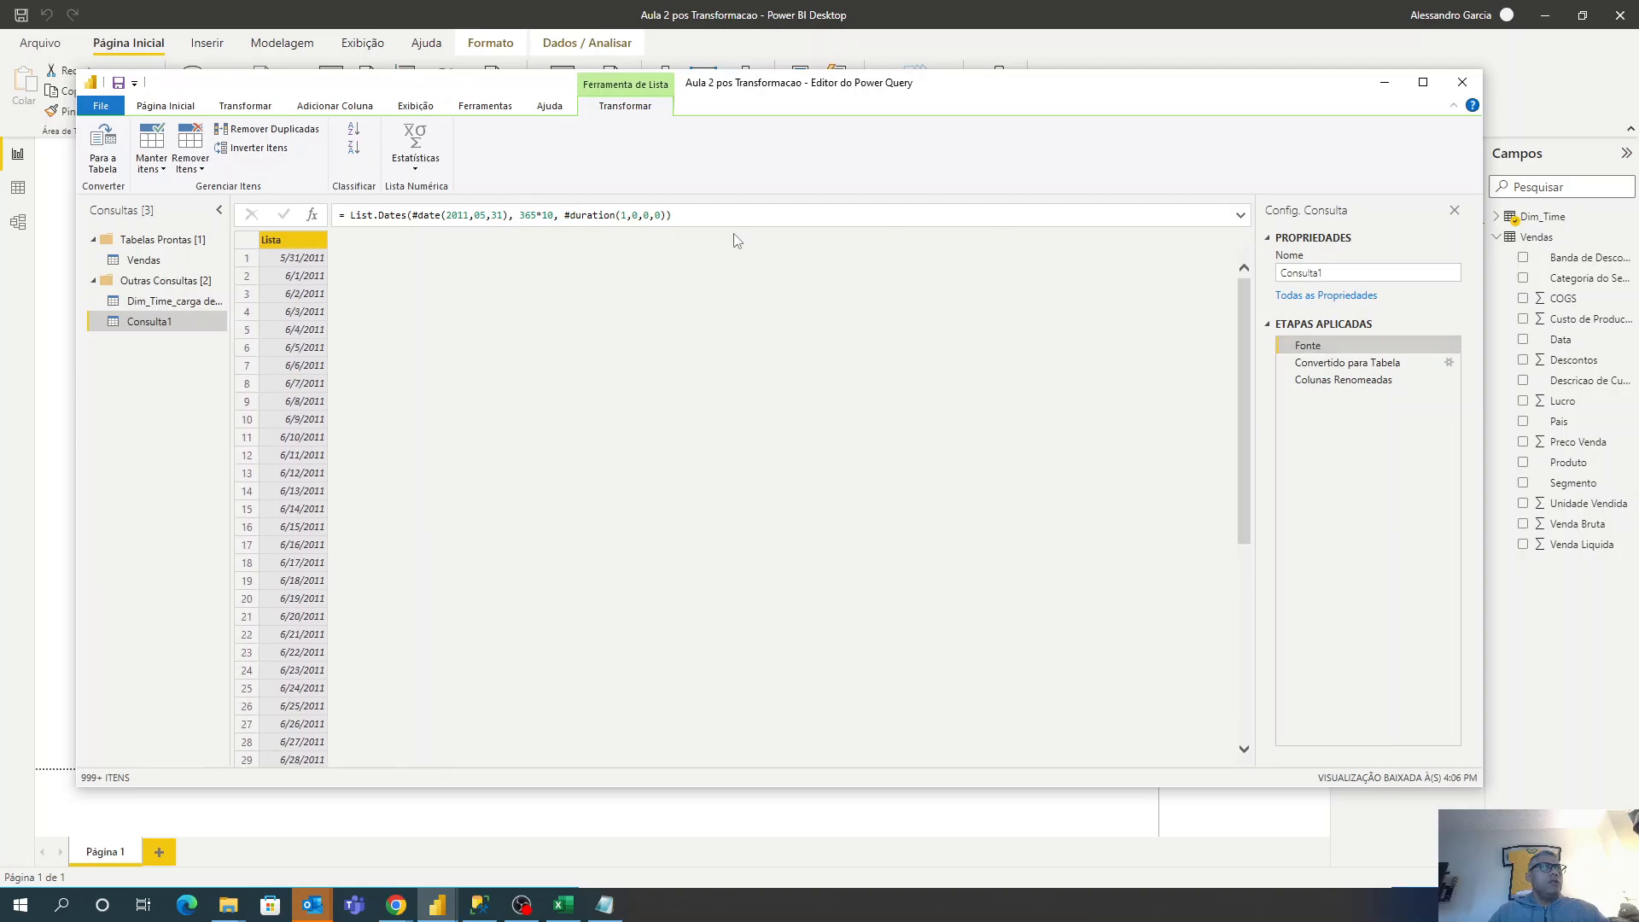
{"action": "left_click", "coordinate": [1342, 379]}
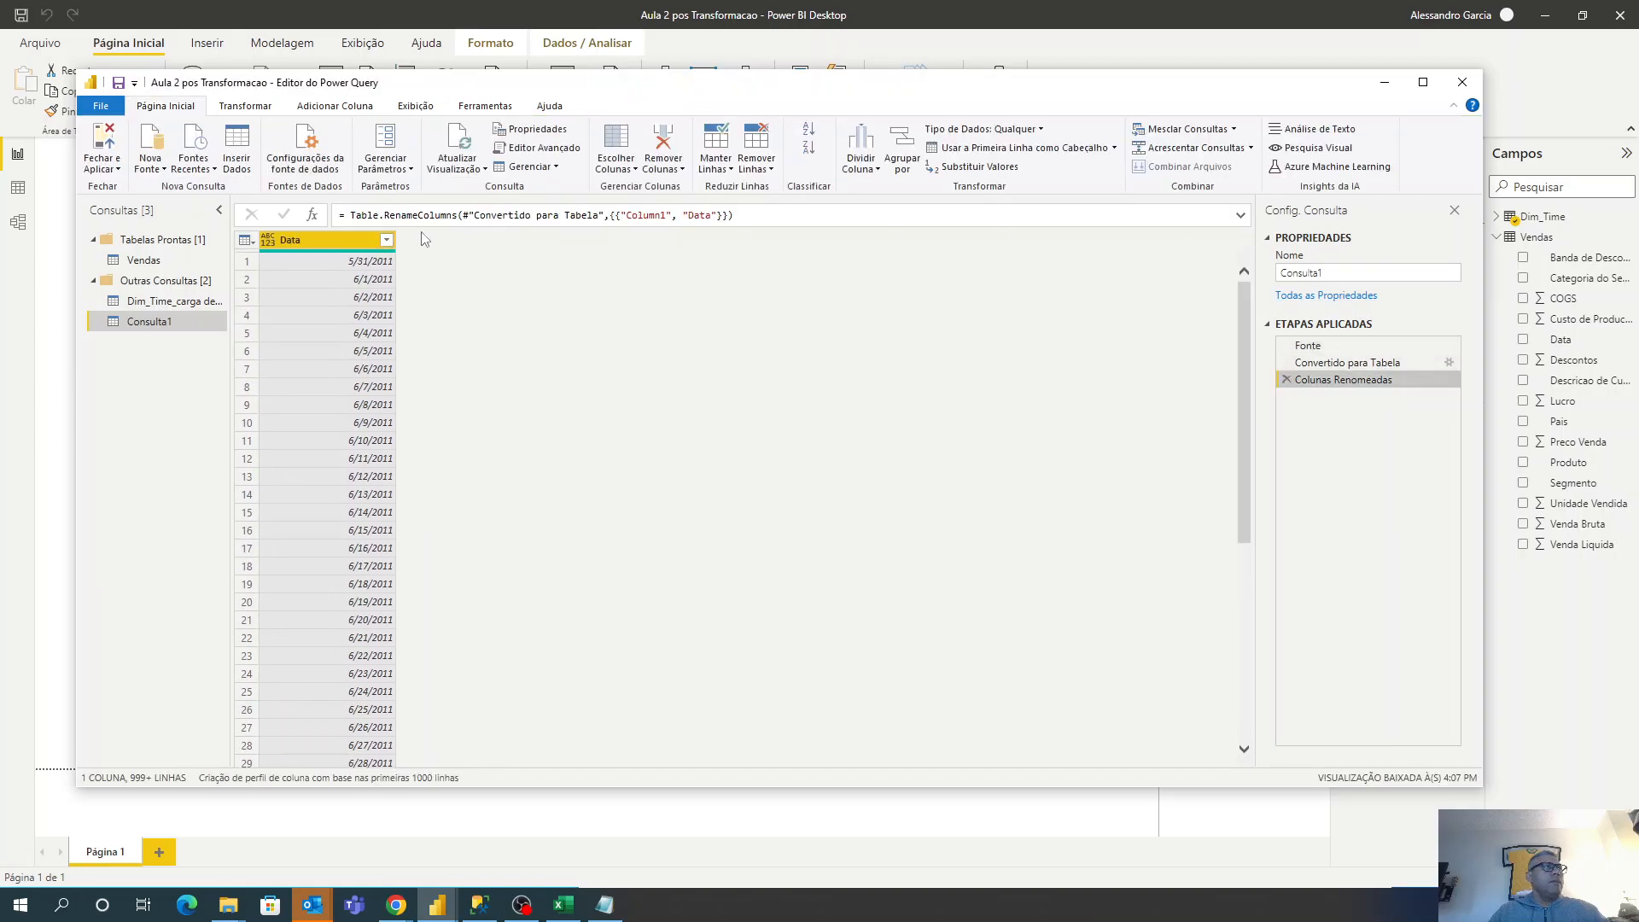
Look through the date values in the Data column's filter list, leaving the filter unapplied.
{"action": "left_click", "coordinate": [386, 242]}
{"action": "scroll", "coordinate": [333, 515], "scroll_direction": "down", "scroll_amount": 3}
{"action": "left_click_drag", "start_coordinate": [376, 459], "coordinate": [376, 425]}
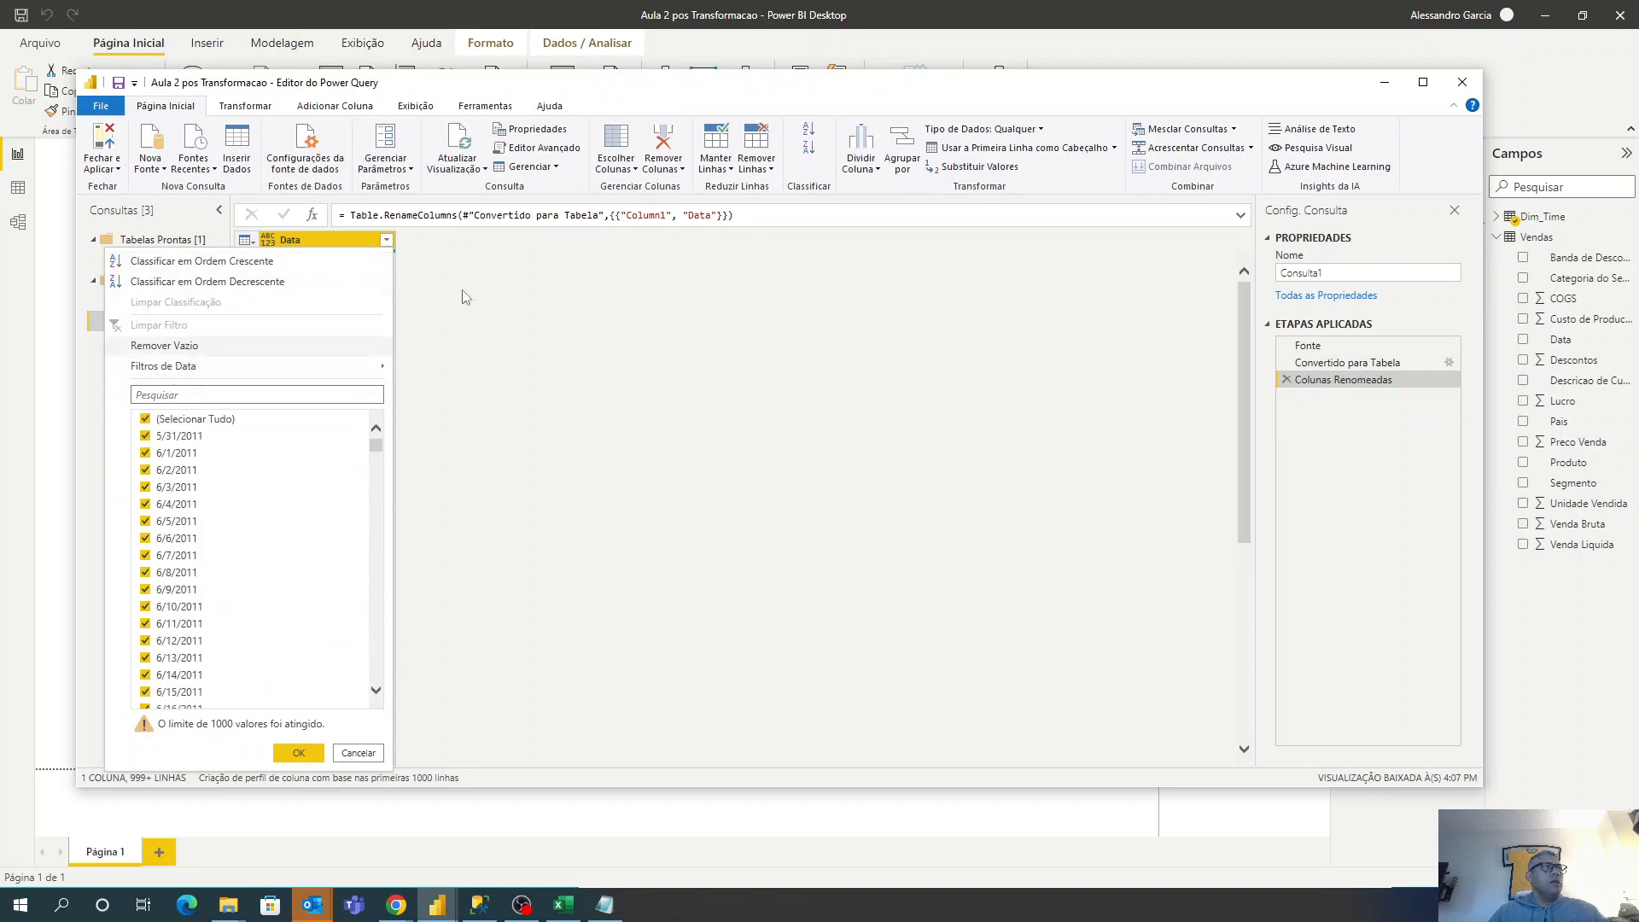
{"action": "left_click", "coordinate": [503, 273]}
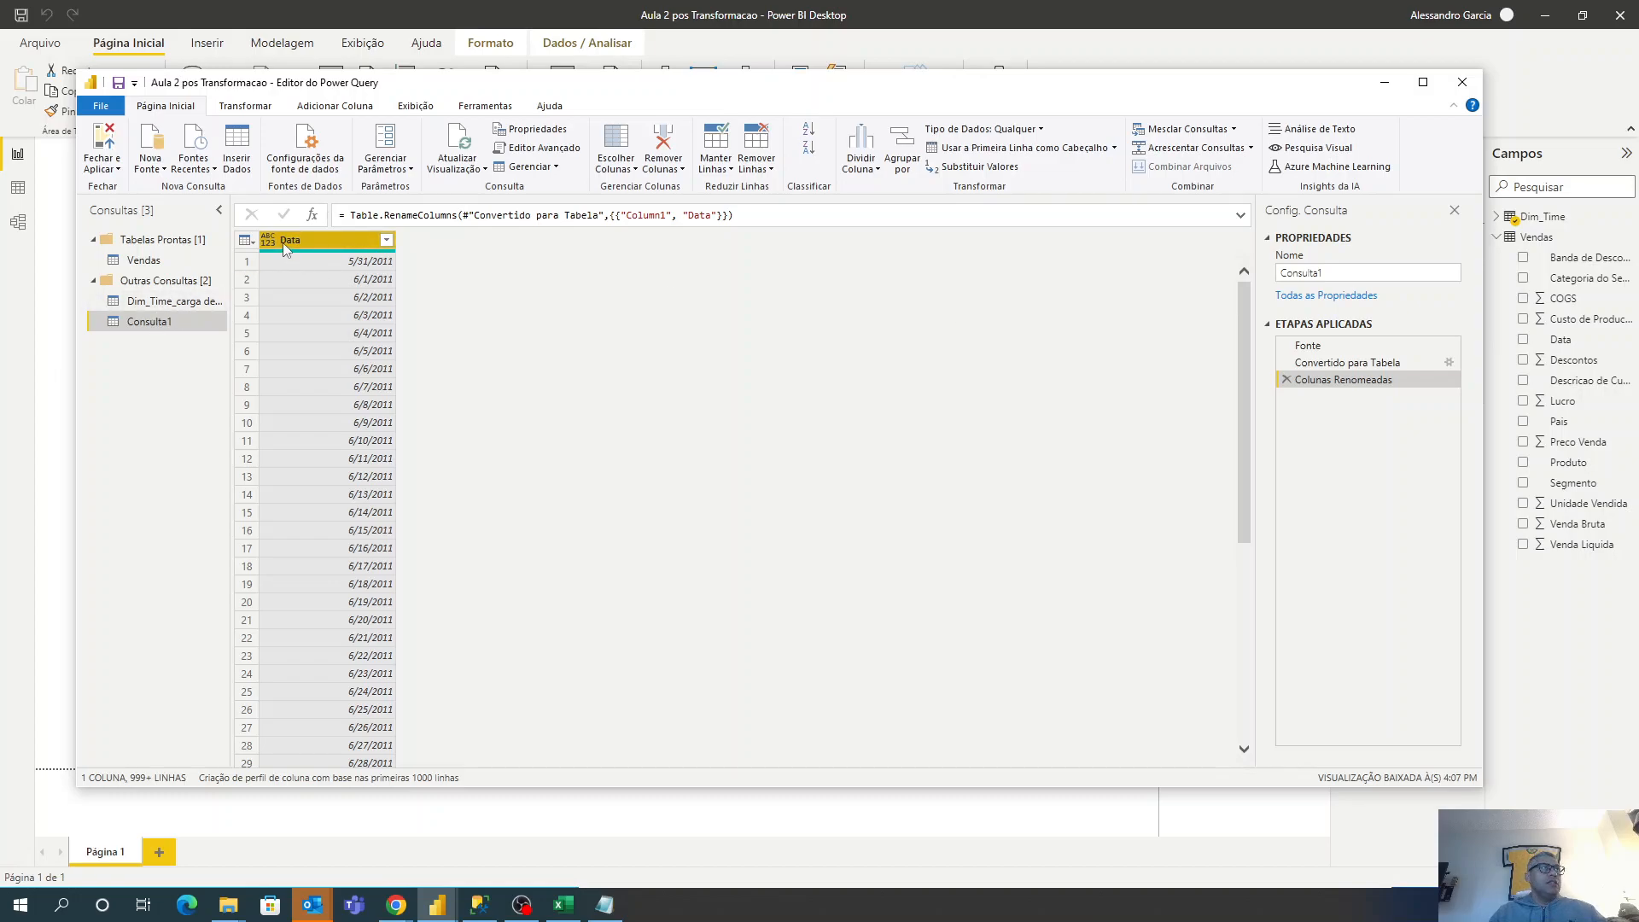
Rename the Consulta1 query as Dim_Time.
{"action": "right_click", "coordinate": [167, 325]}
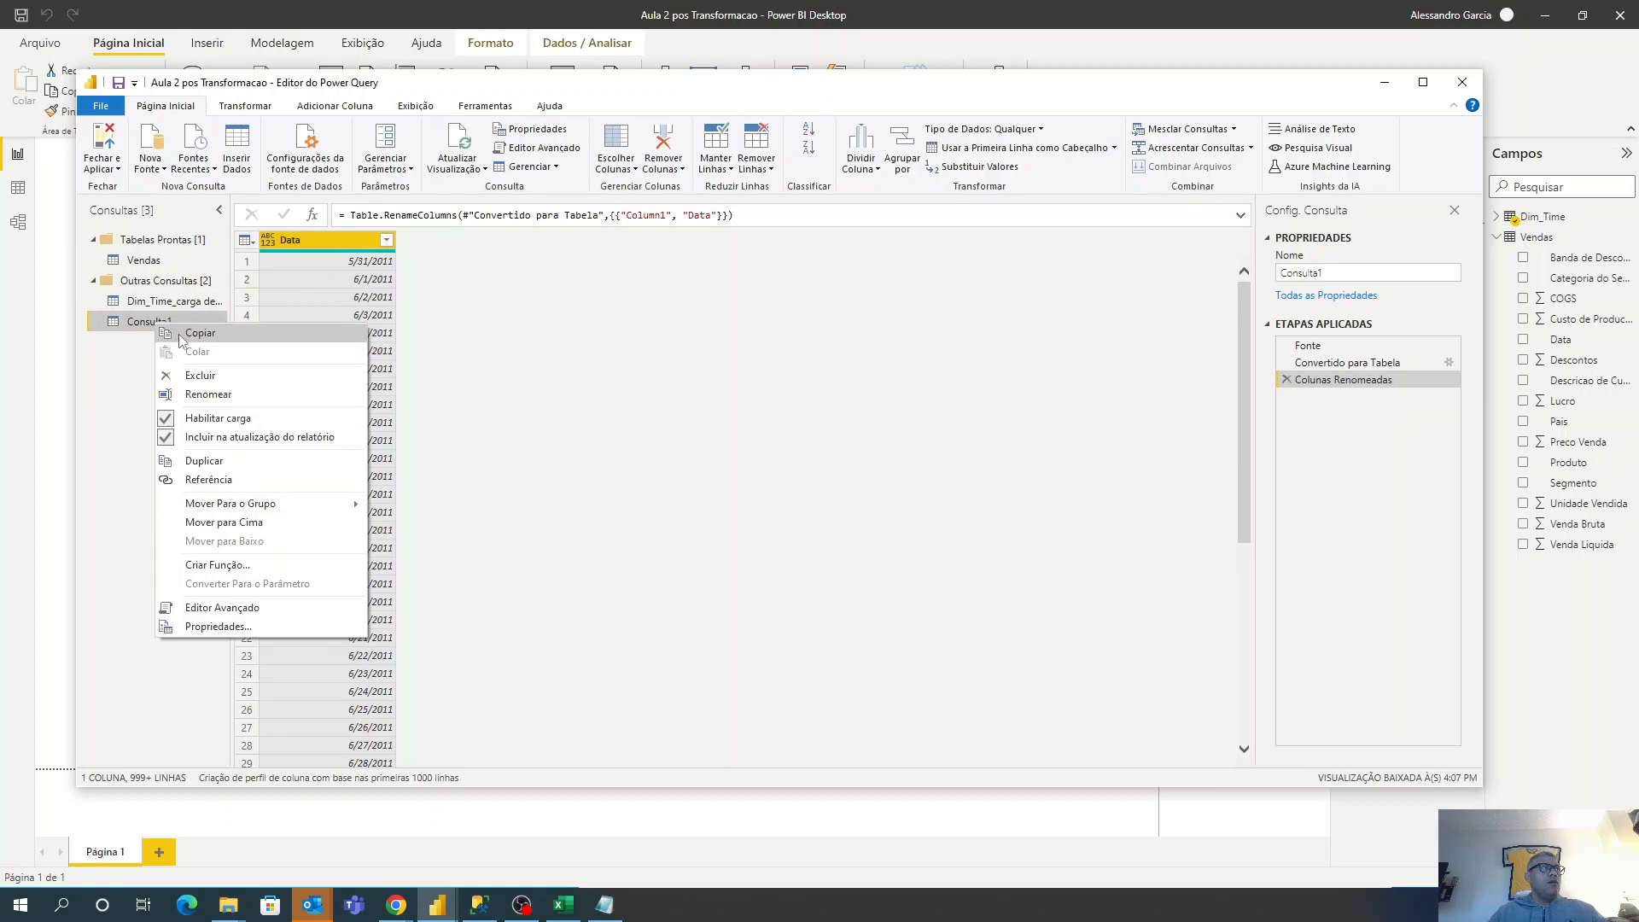
{"action": "left_click", "coordinate": [222, 397]}
{"action": "type", "text": "Dim_Time"}
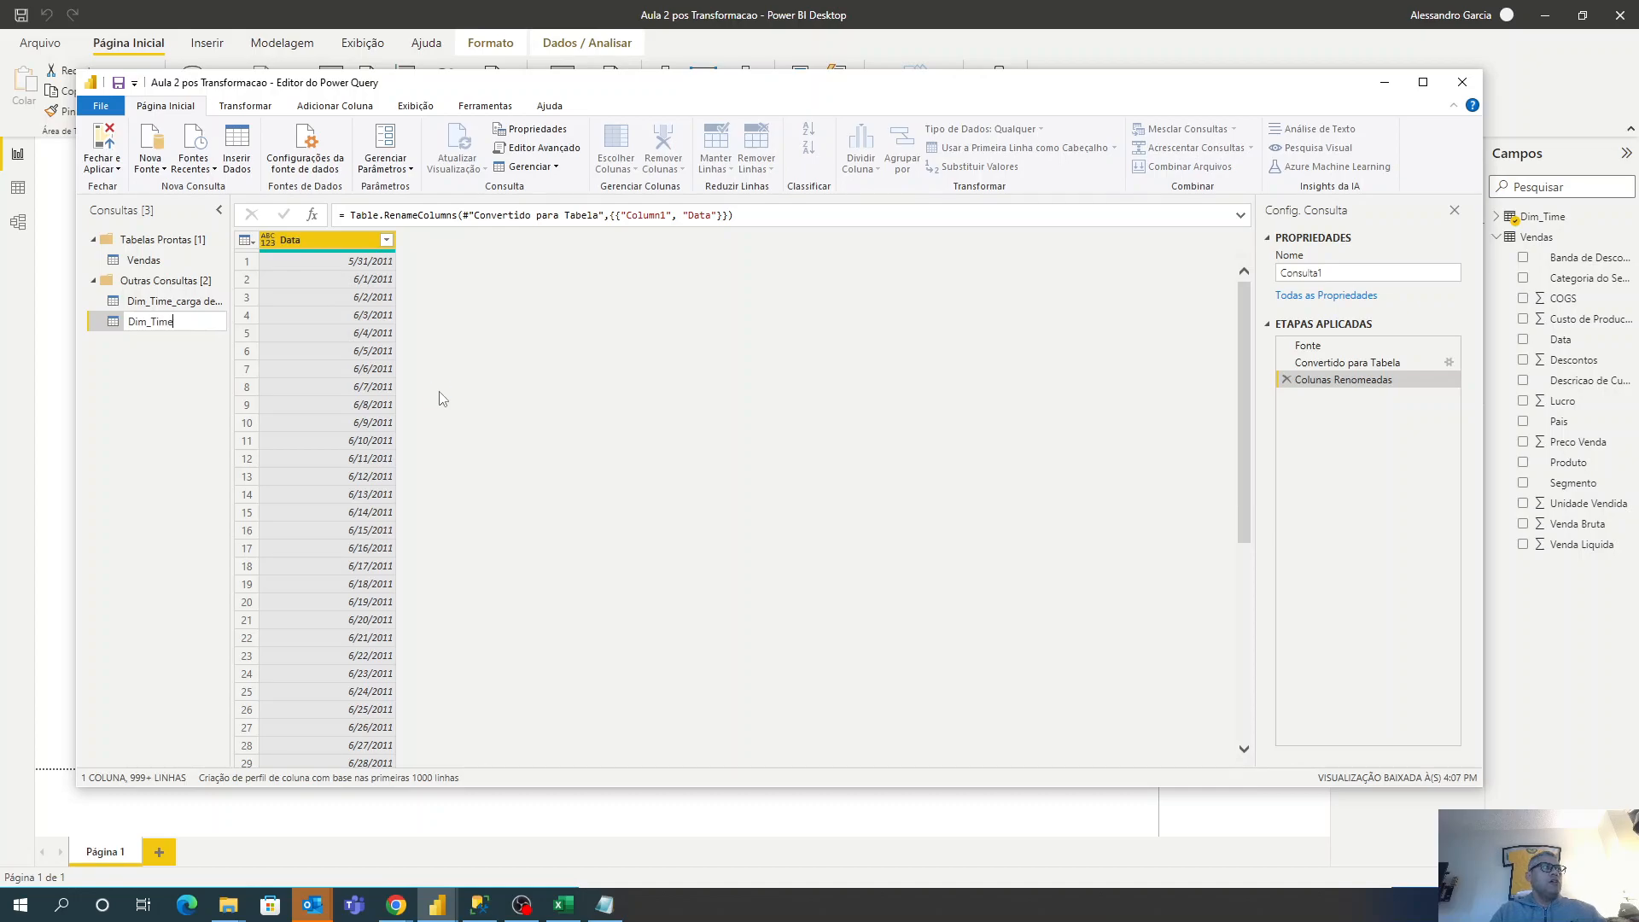
{"action": "key", "text": "Return"}
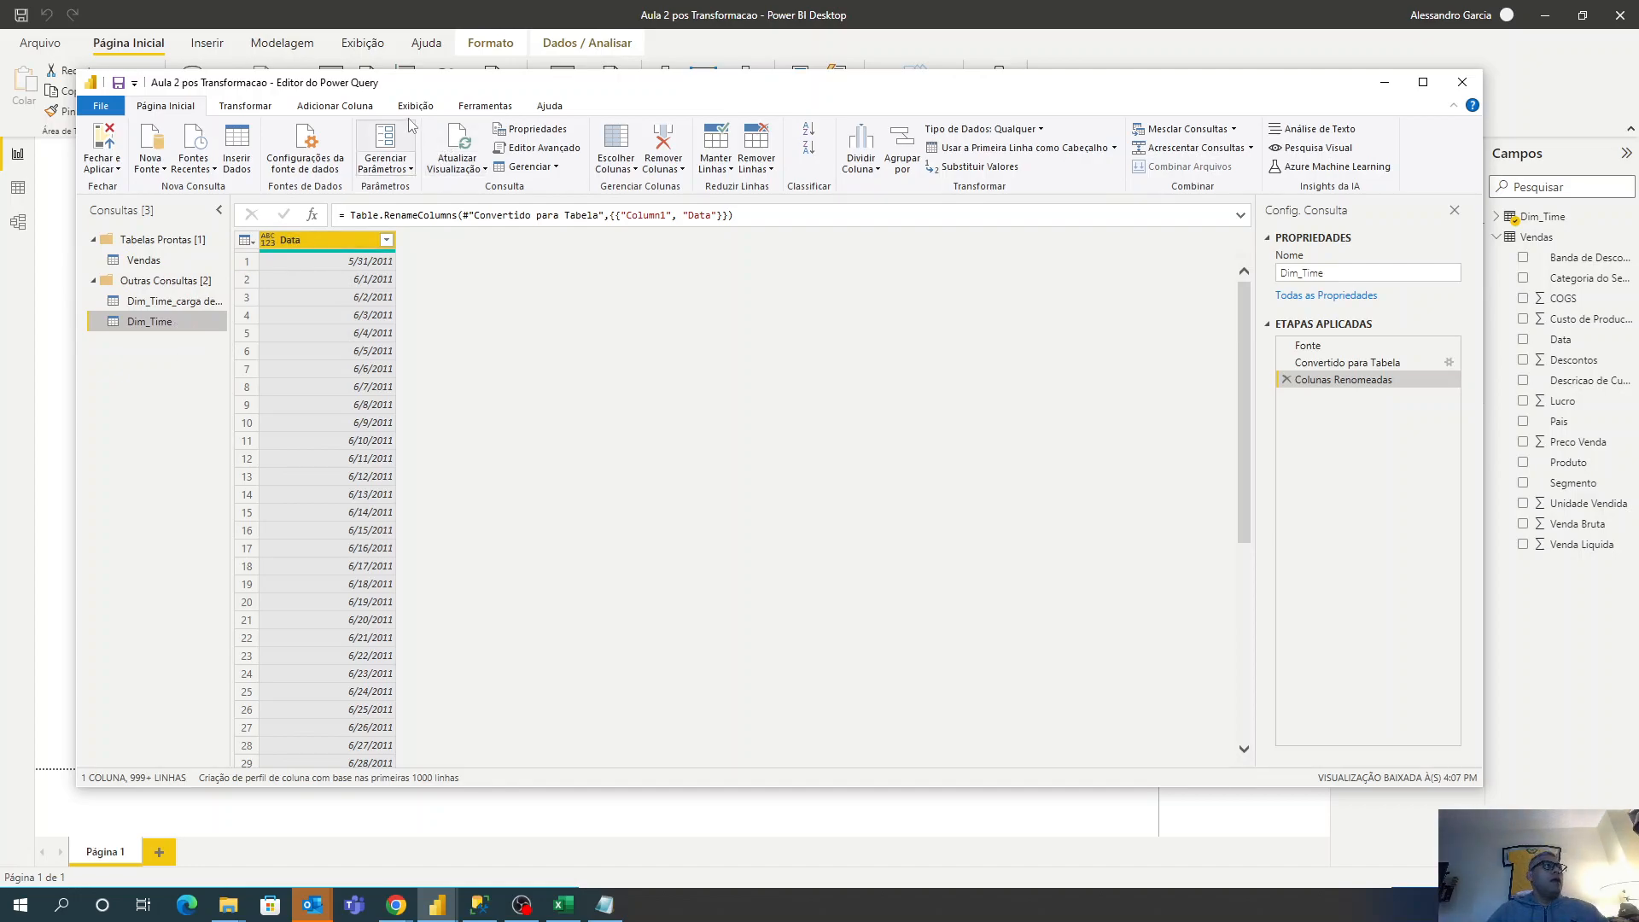
Add an Ano column to Dim_Time that extracts the year from the Data column.
{"action": "left_click", "coordinate": [376, 113]}
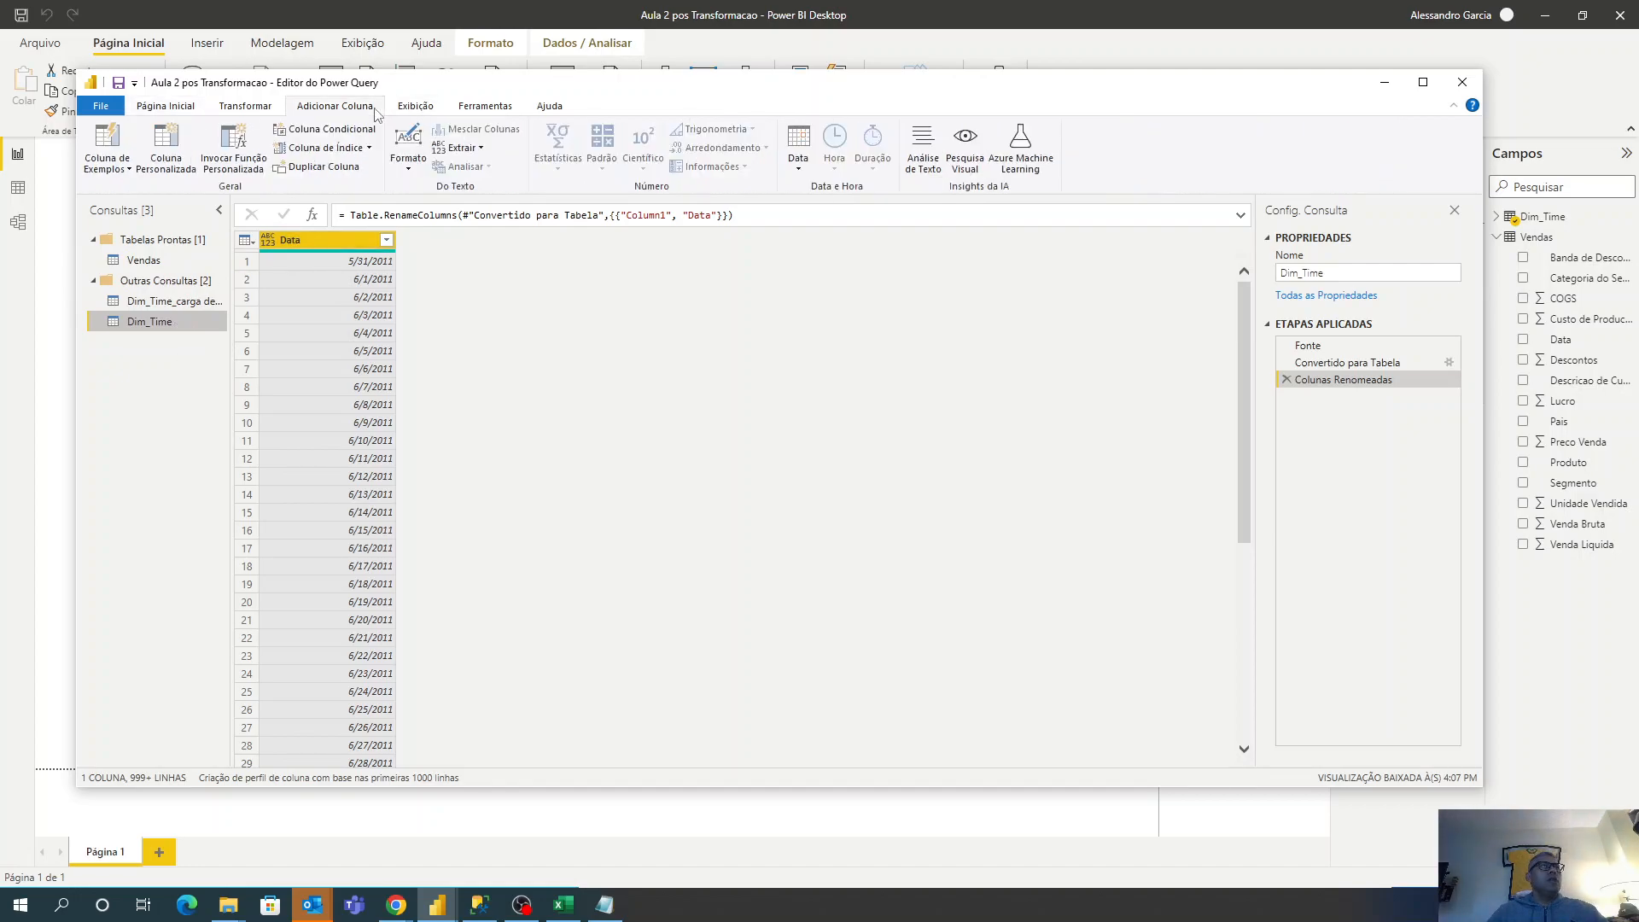
{"action": "left_click", "coordinate": [800, 166]}
{"action": "left_click", "coordinate": [330, 237]}
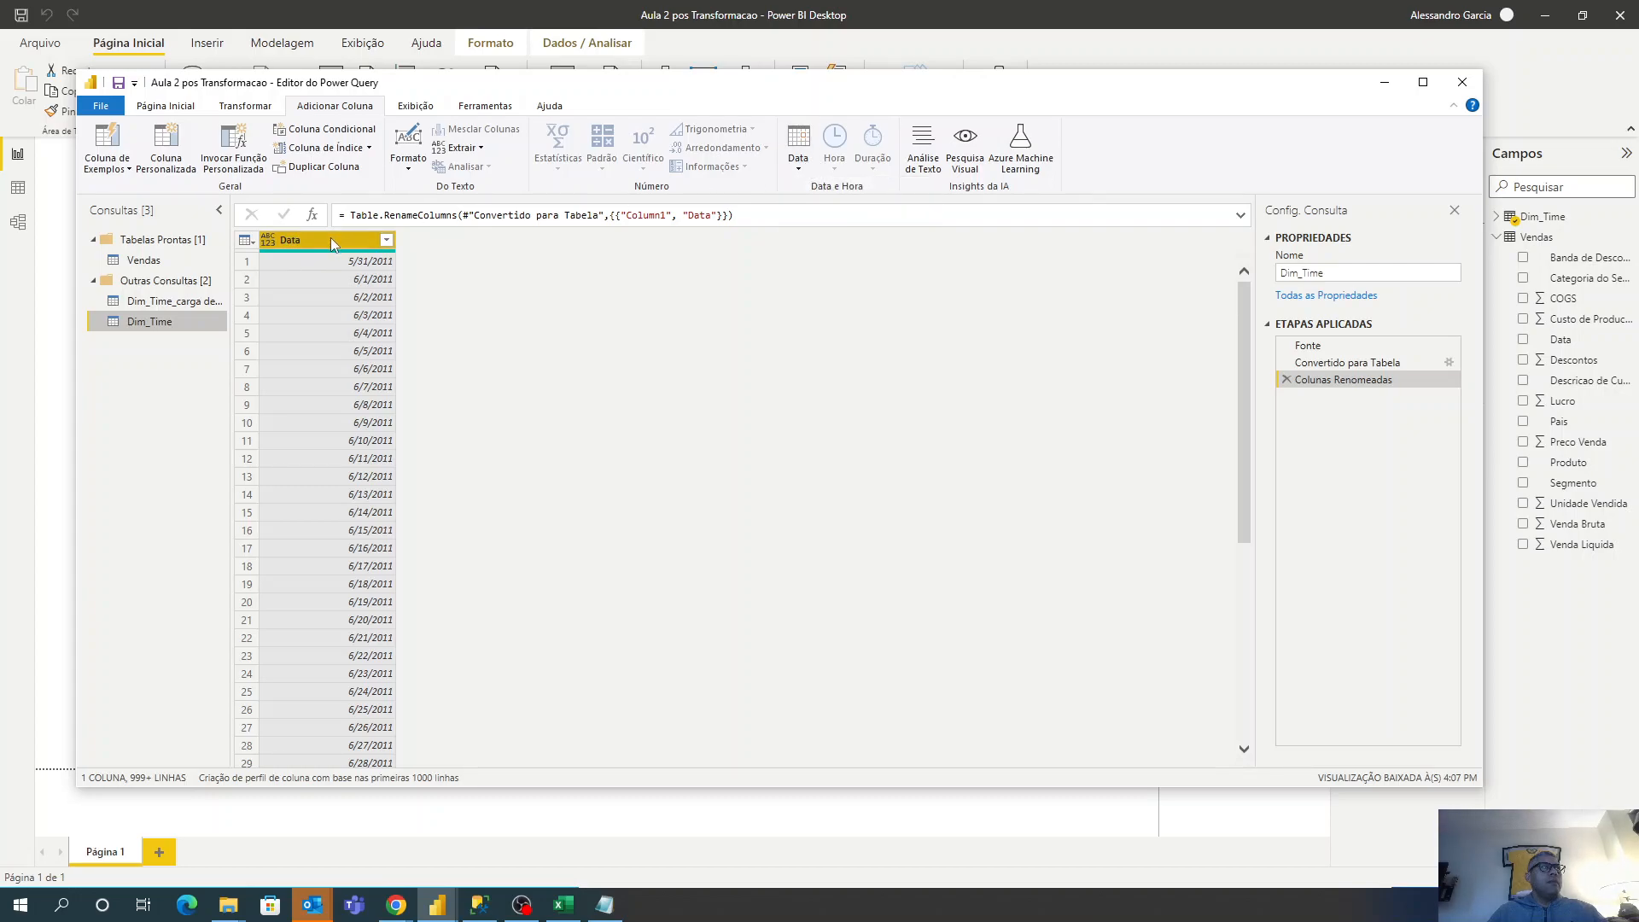
{"action": "left_click", "coordinate": [800, 162]}
{"action": "mouse_move", "coordinate": [858, 249]}
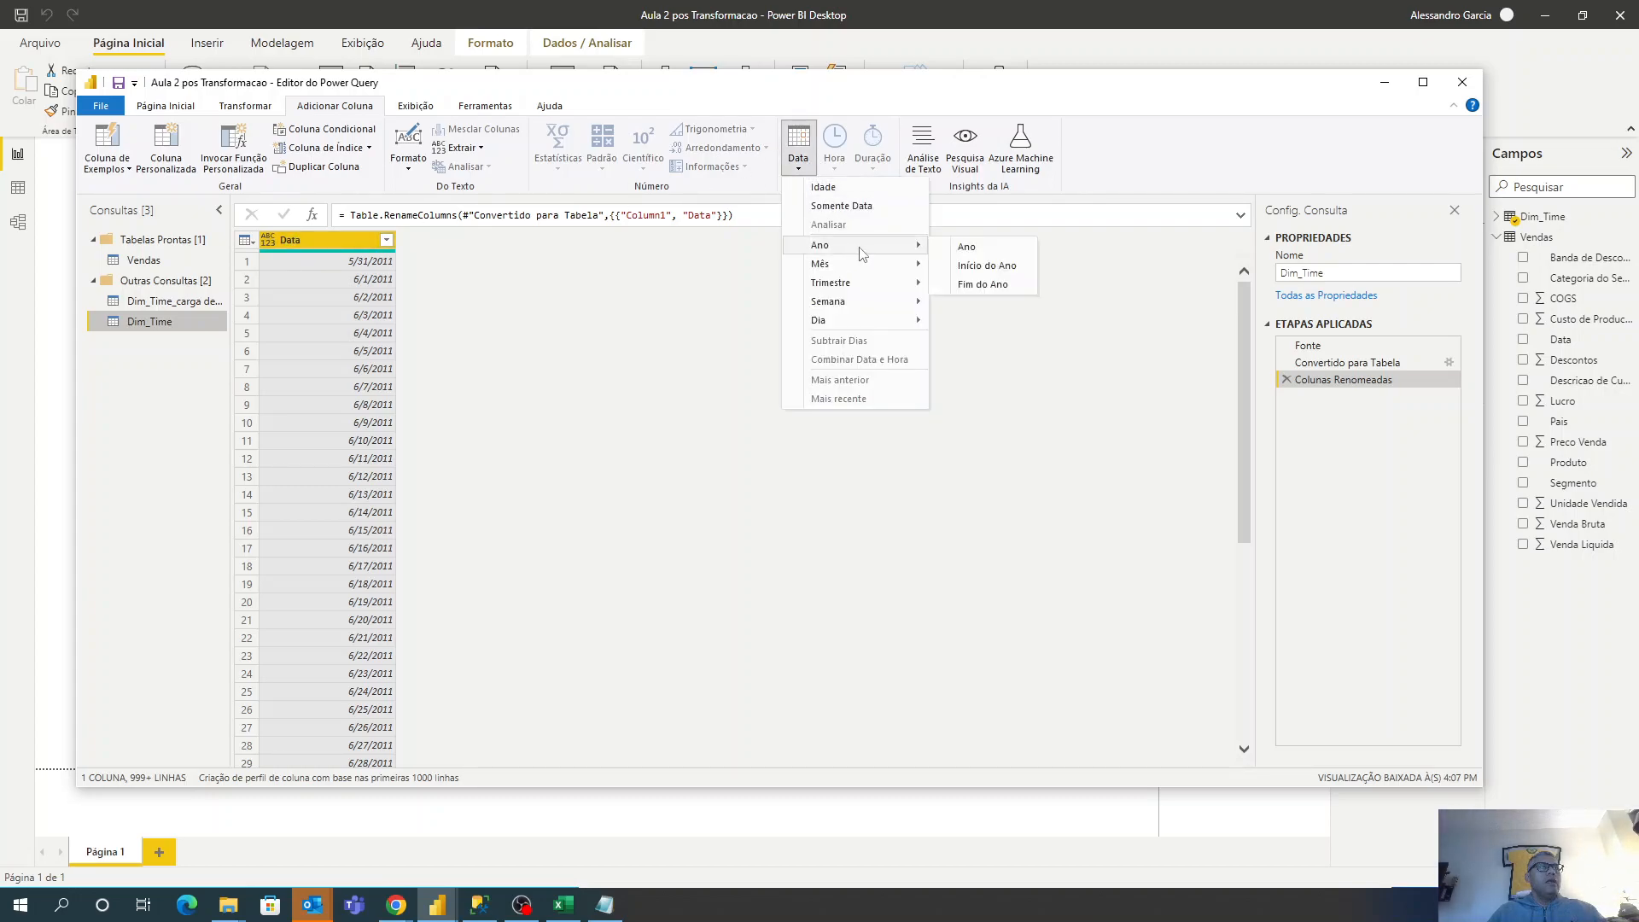
{"action": "left_click", "coordinate": [973, 248]}
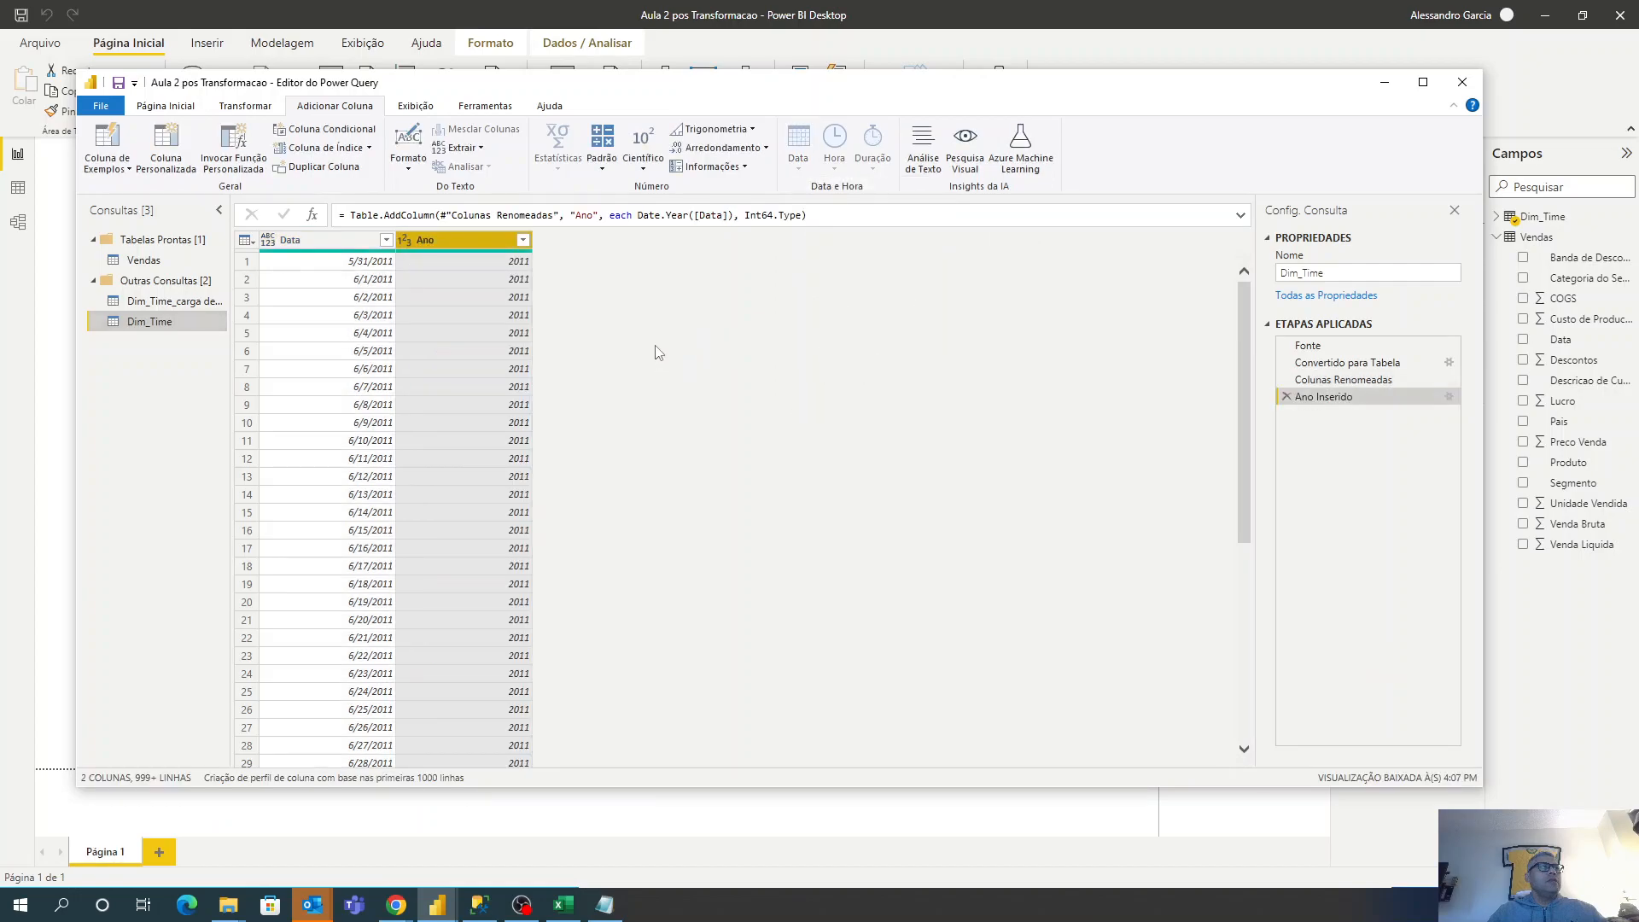
Add month number (Mês) and month name (Nome do Mês) columns derived from the Data column.
{"action": "left_click", "coordinate": [371, 244]}
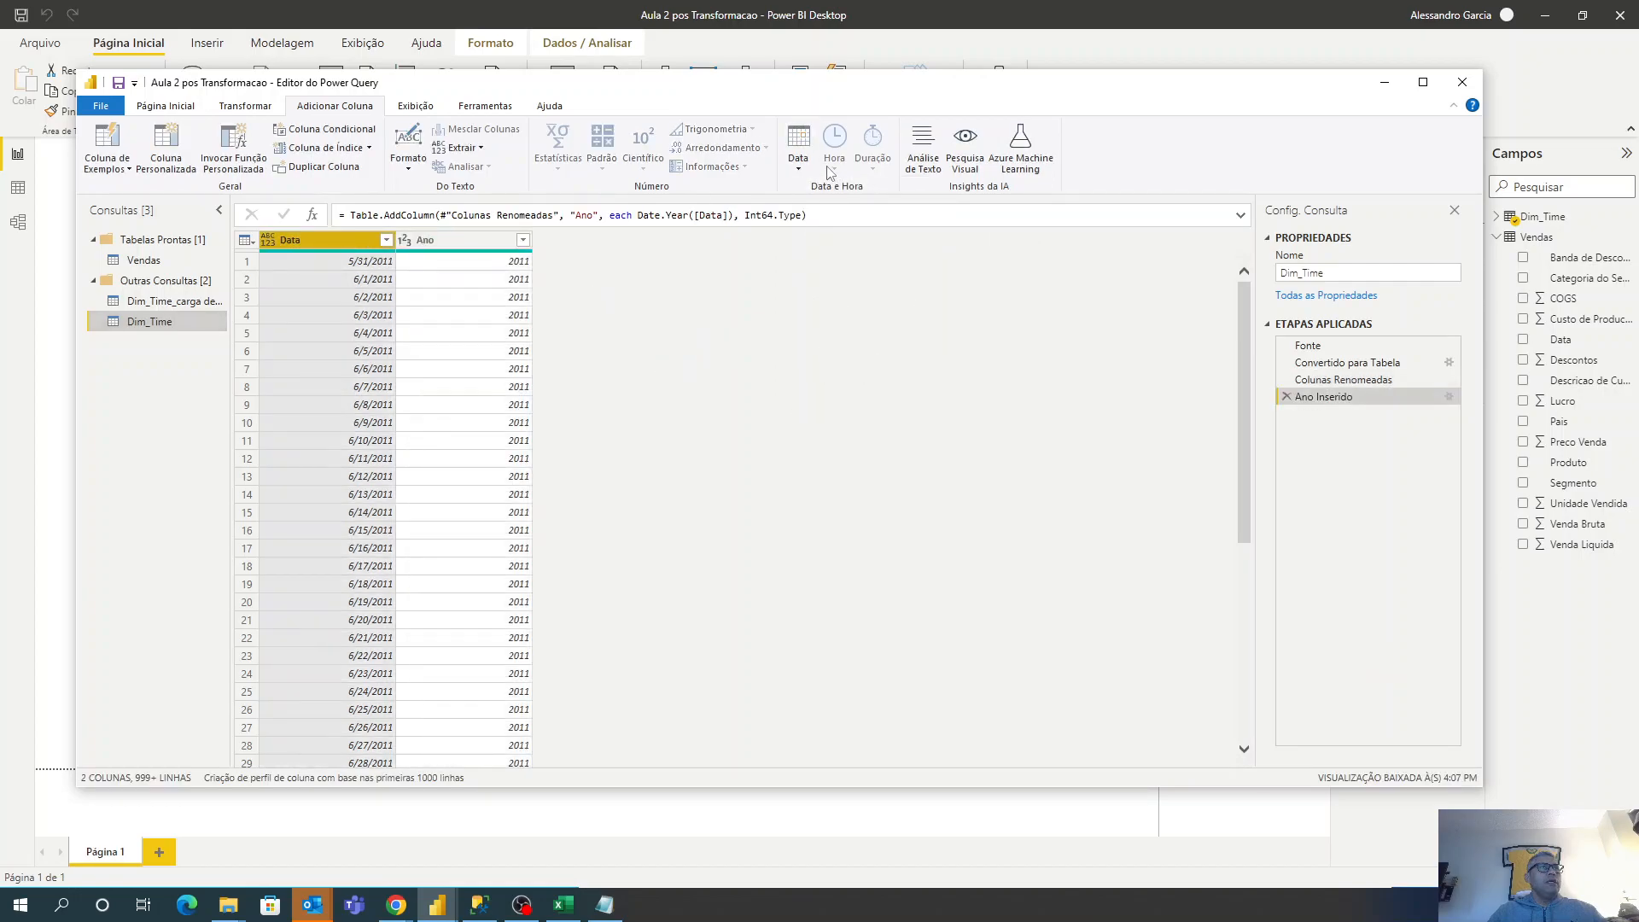
{"action": "left_click", "coordinate": [799, 162]}
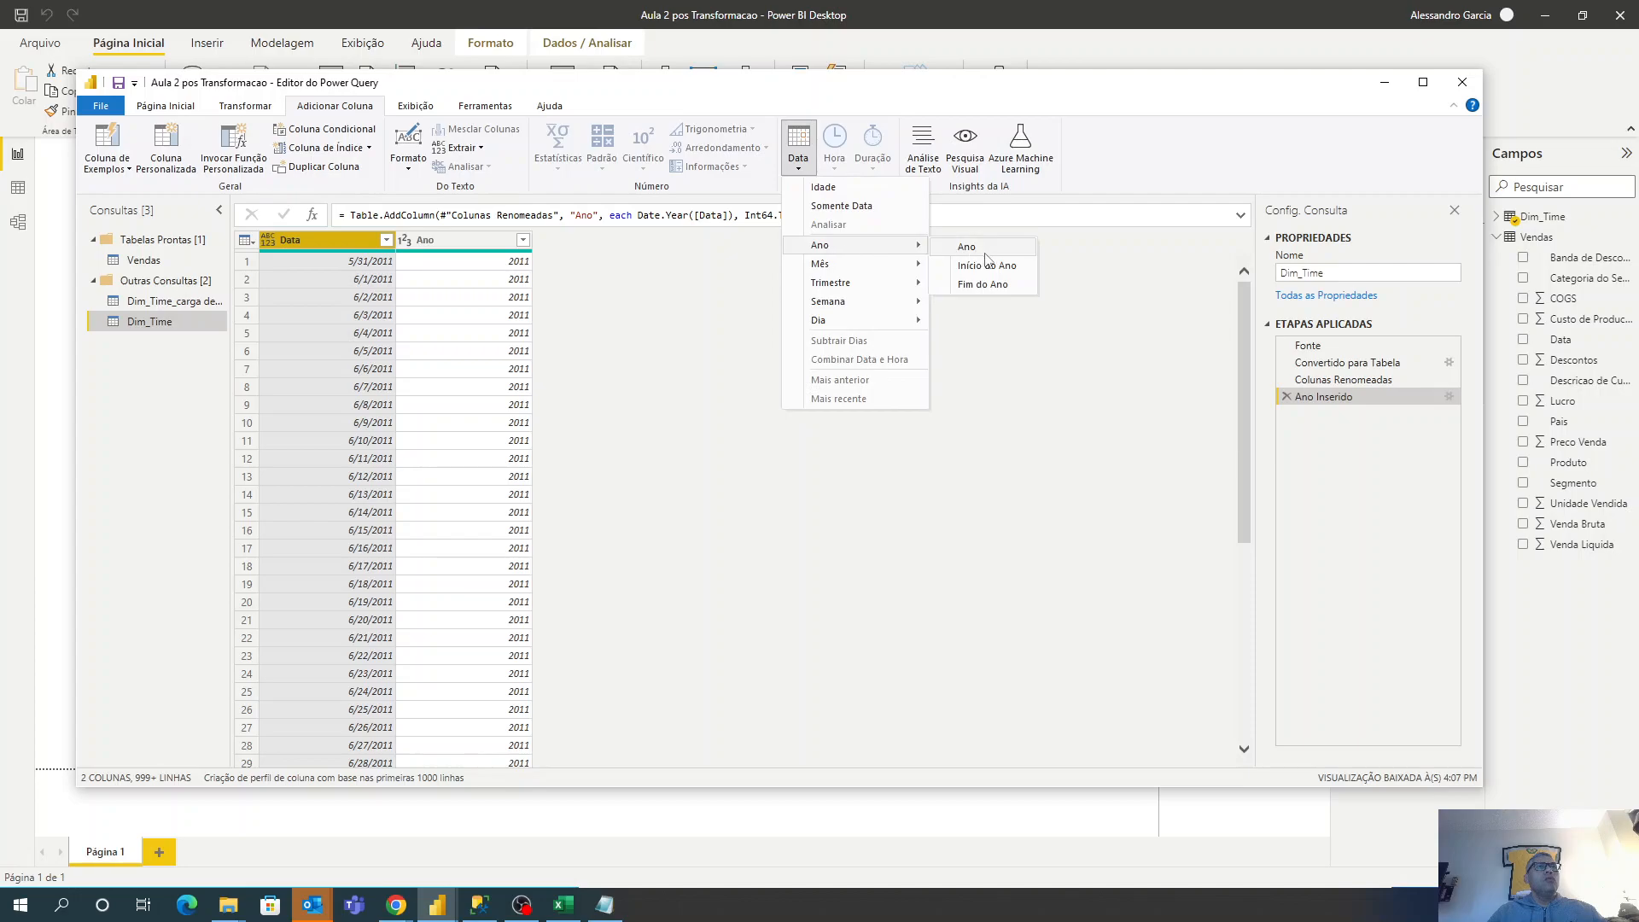
{"action": "mouse_move", "coordinate": [909, 264]}
{"action": "left_click", "coordinate": [966, 266]}
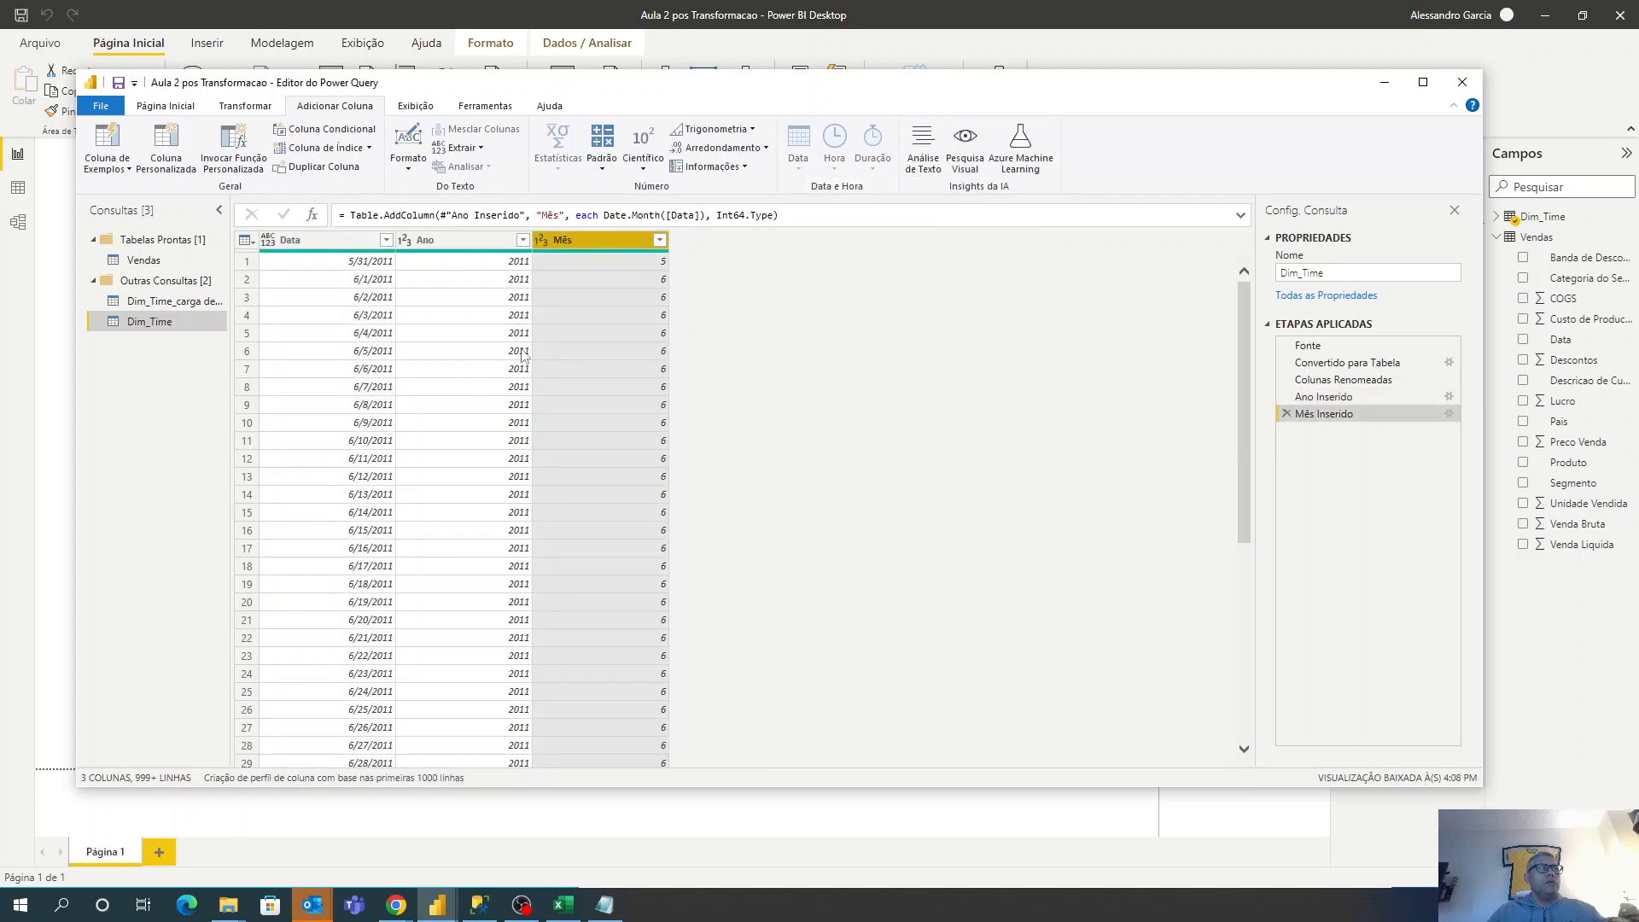
{"action": "left_click", "coordinate": [346, 242]}
{"action": "left_click", "coordinate": [796, 154]}
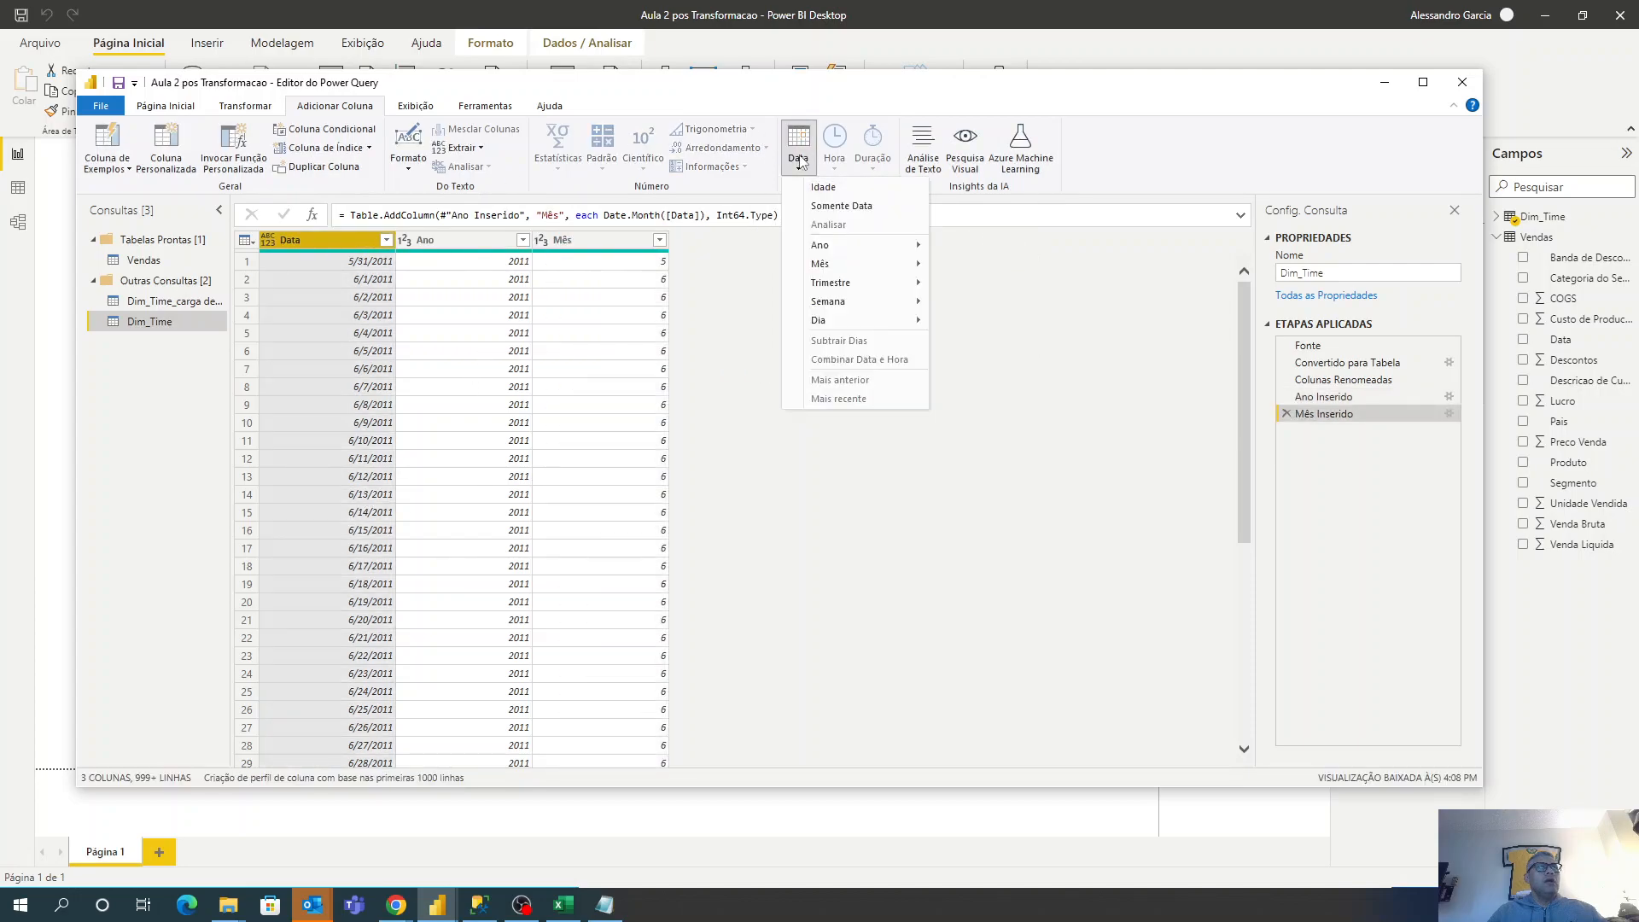
{"action": "mouse_move", "coordinate": [913, 264]}
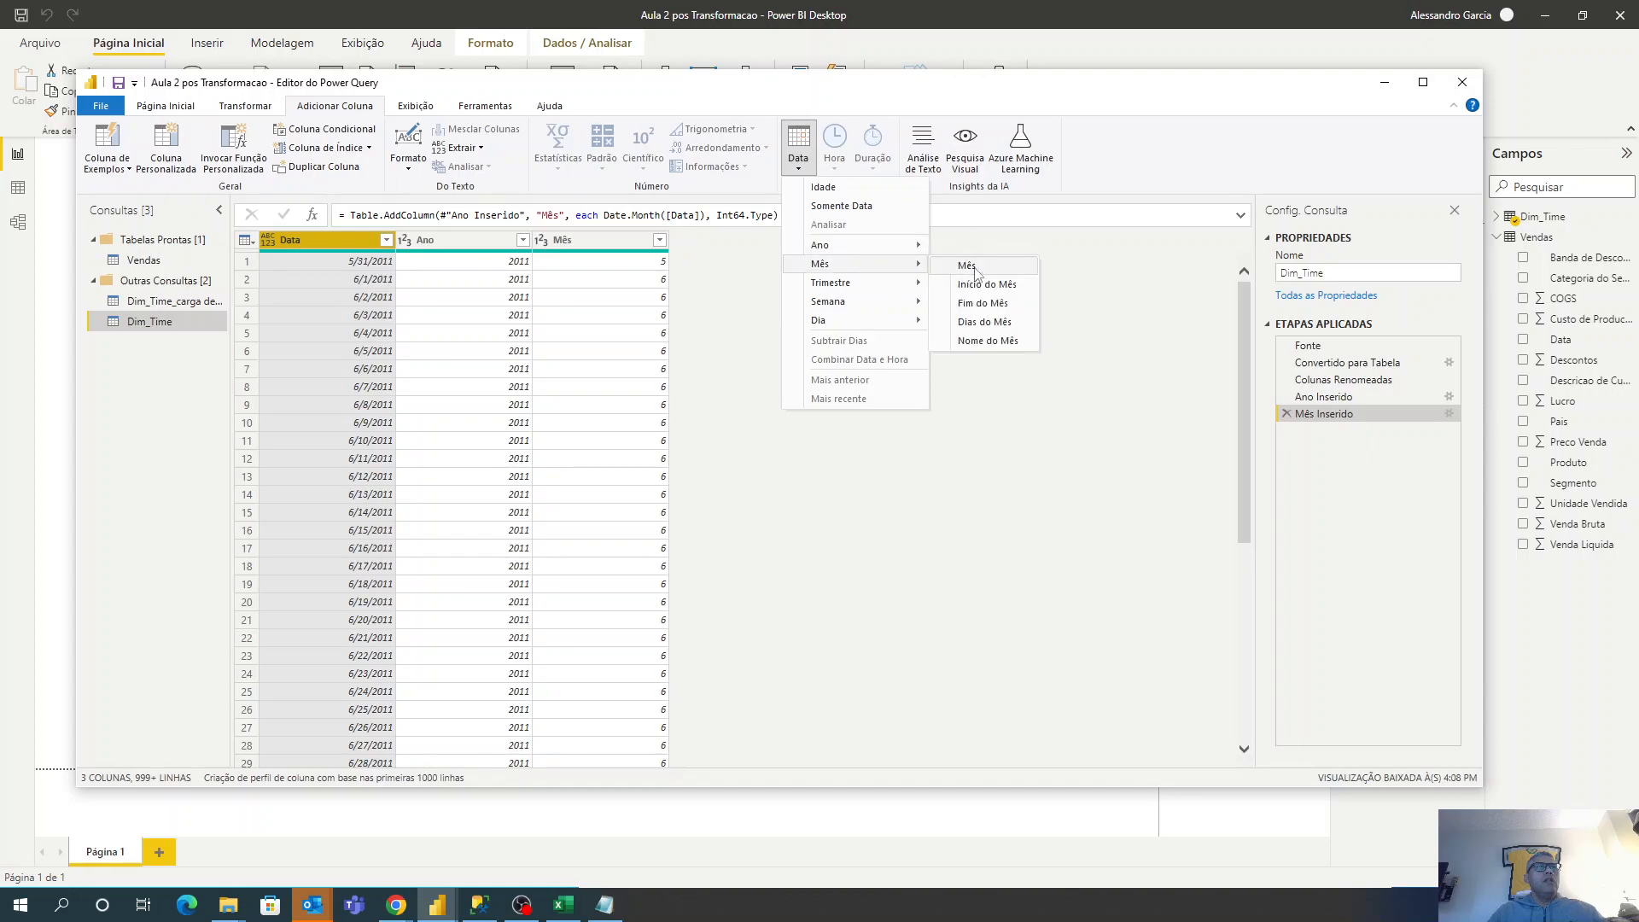
{"action": "left_click", "coordinate": [983, 341]}
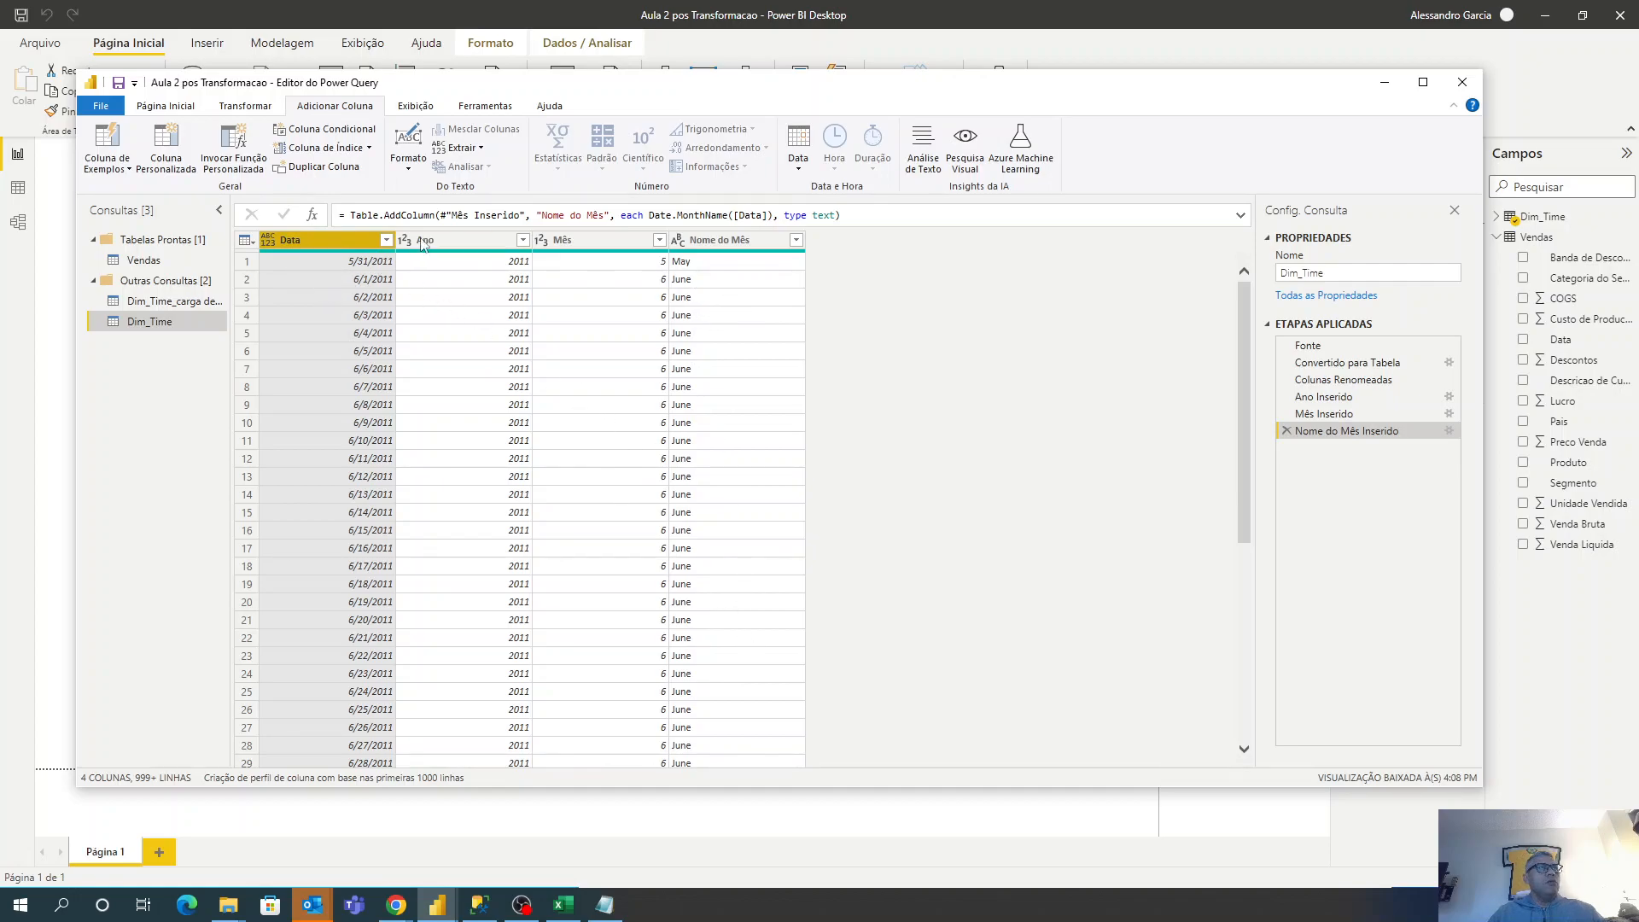
Add a quarter column from the Data column using the Trimestre do Ano option.
{"action": "left_click", "coordinate": [800, 159]}
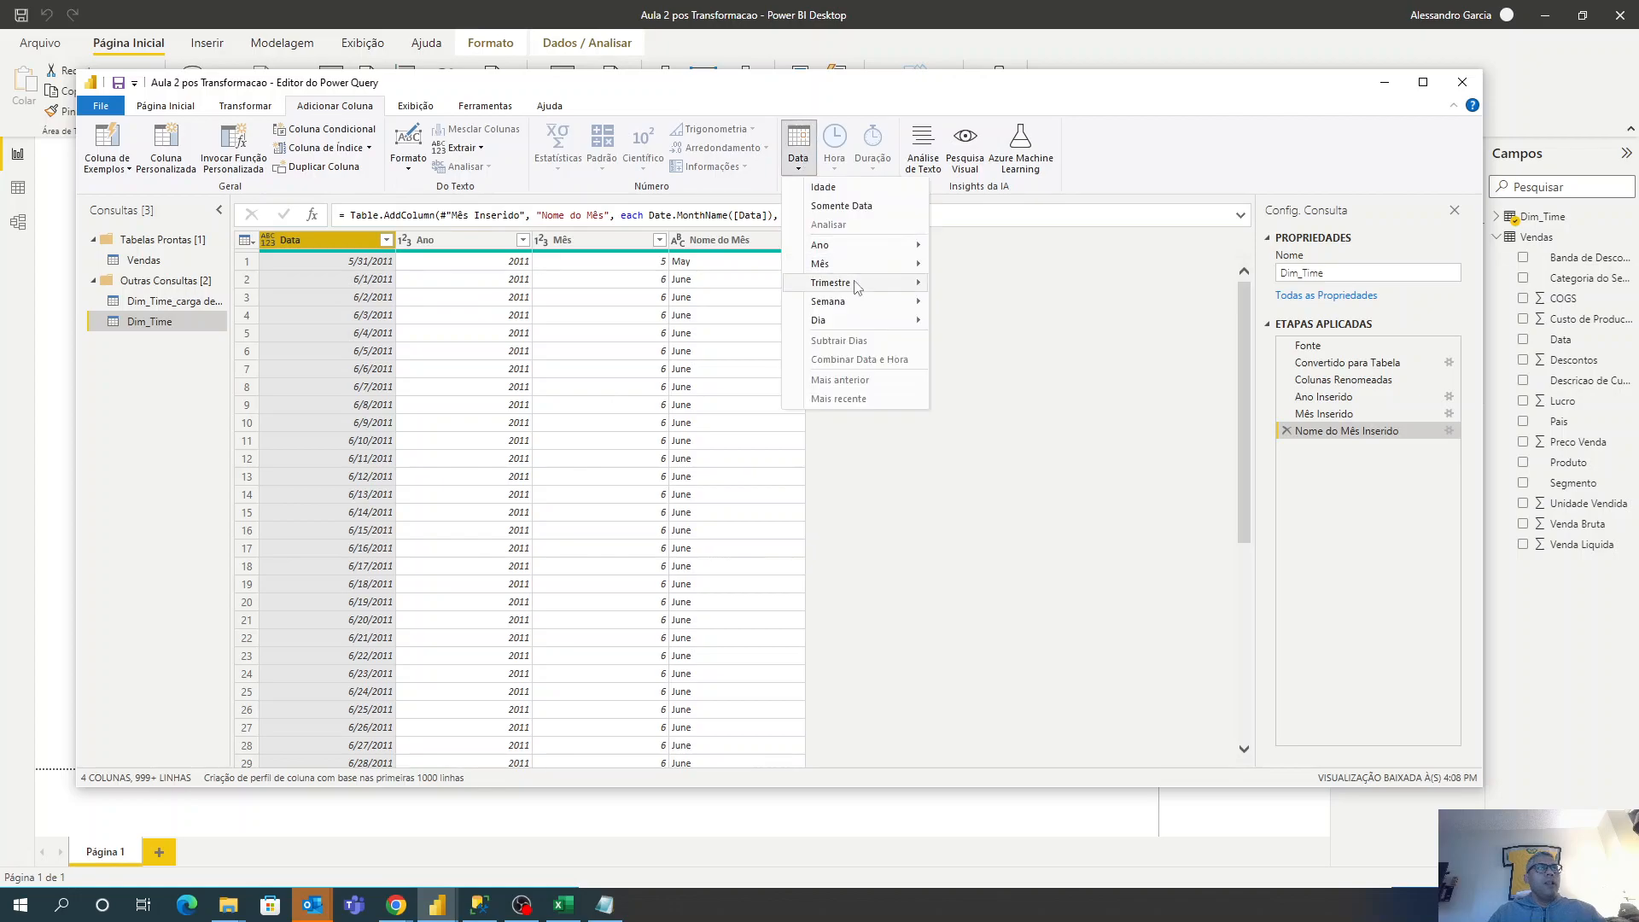
{"action": "mouse_move", "coordinate": [857, 285]}
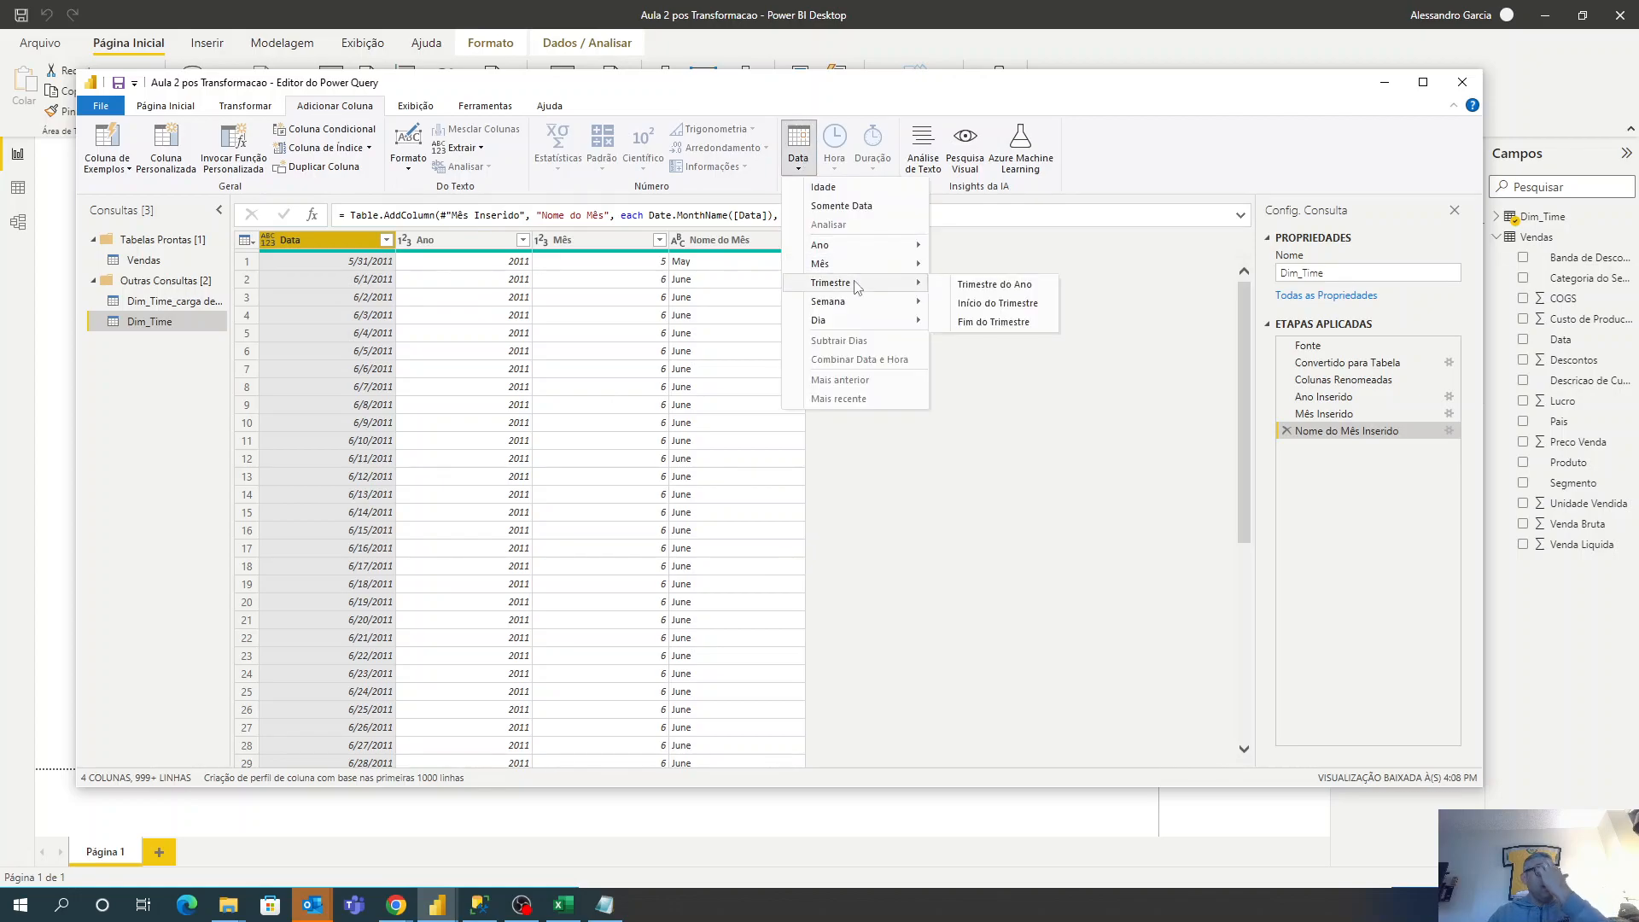
{"action": "left_click", "coordinate": [992, 285]}
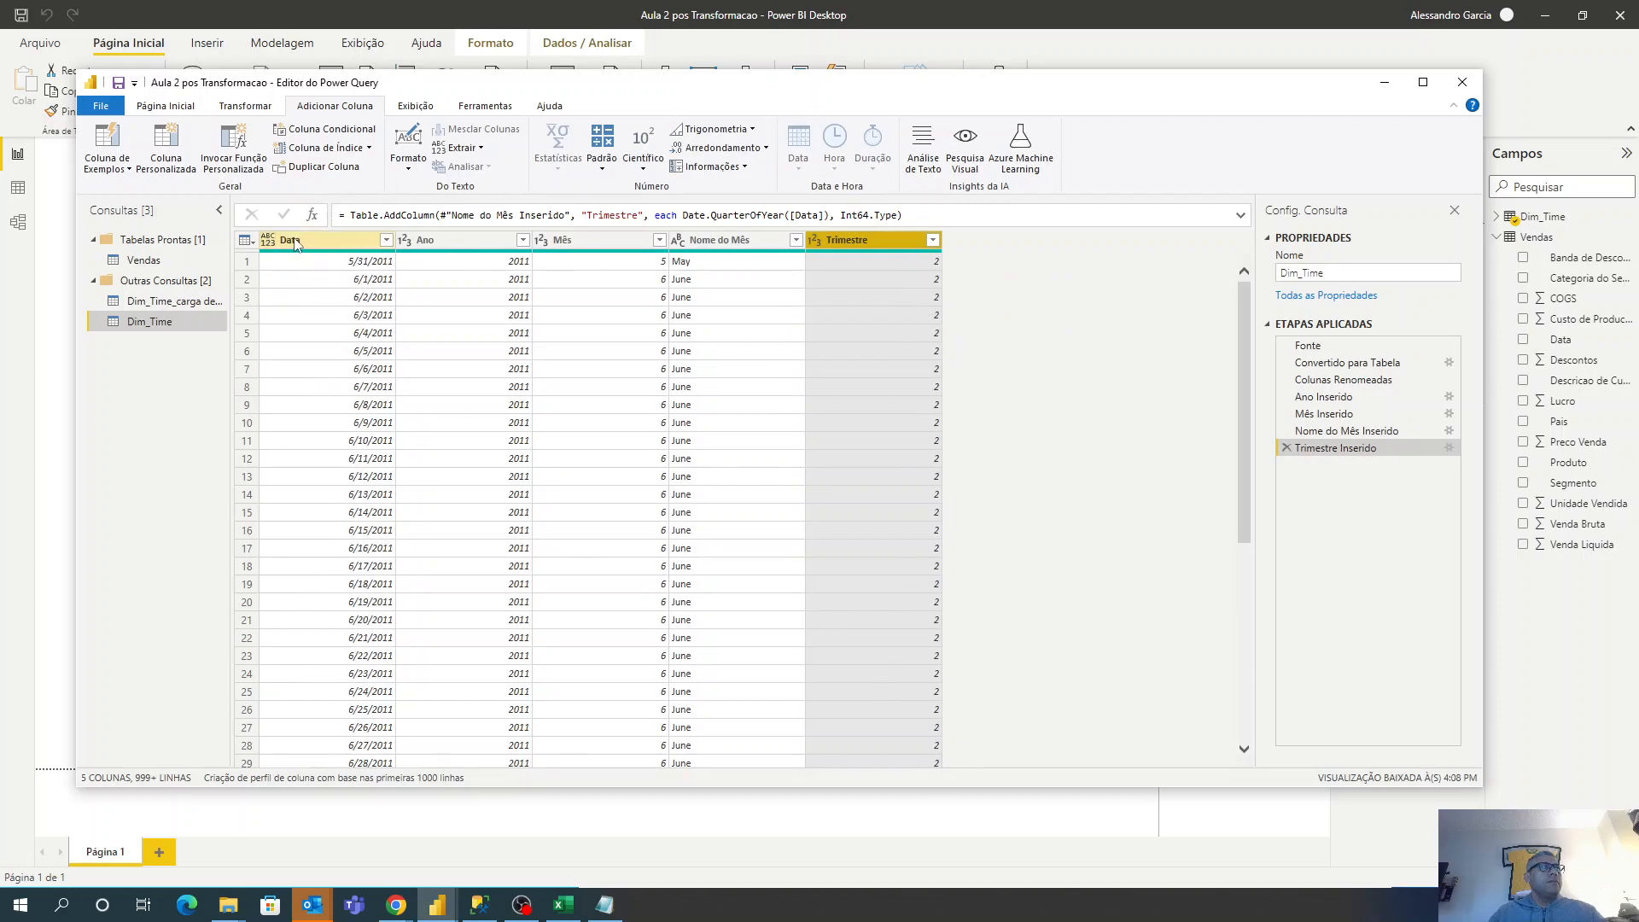
Add Dia da Semana and Dia columns derived from the Data column.
{"action": "left_click", "coordinate": [349, 241]}
{"action": "left_click", "coordinate": [807, 162]}
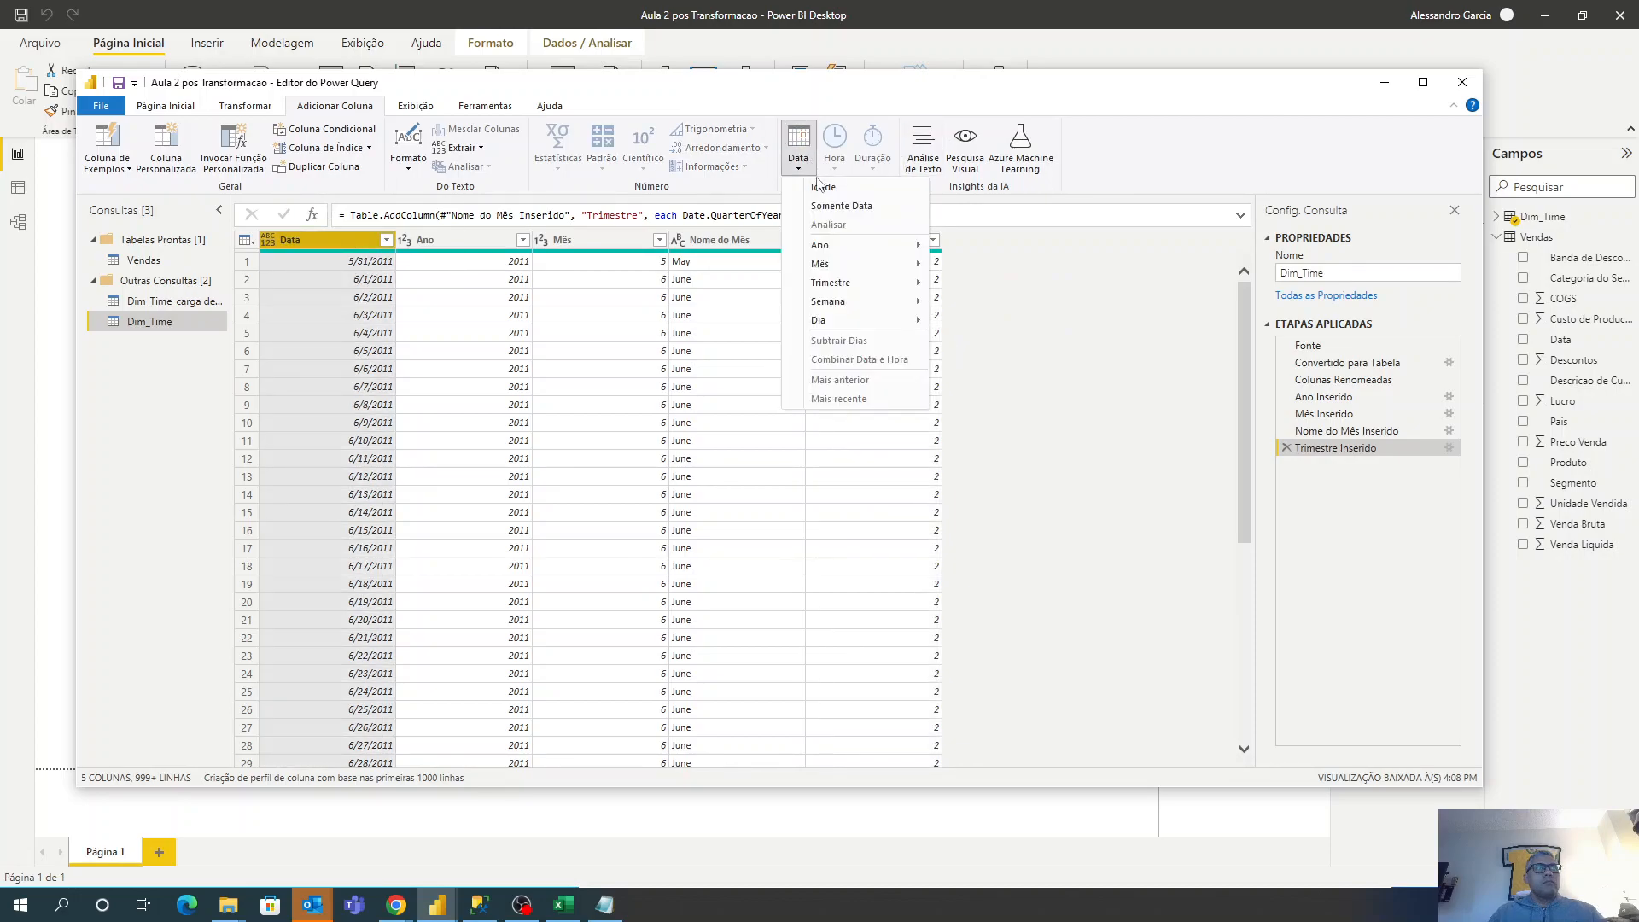
{"action": "mouse_move", "coordinate": [876, 324]}
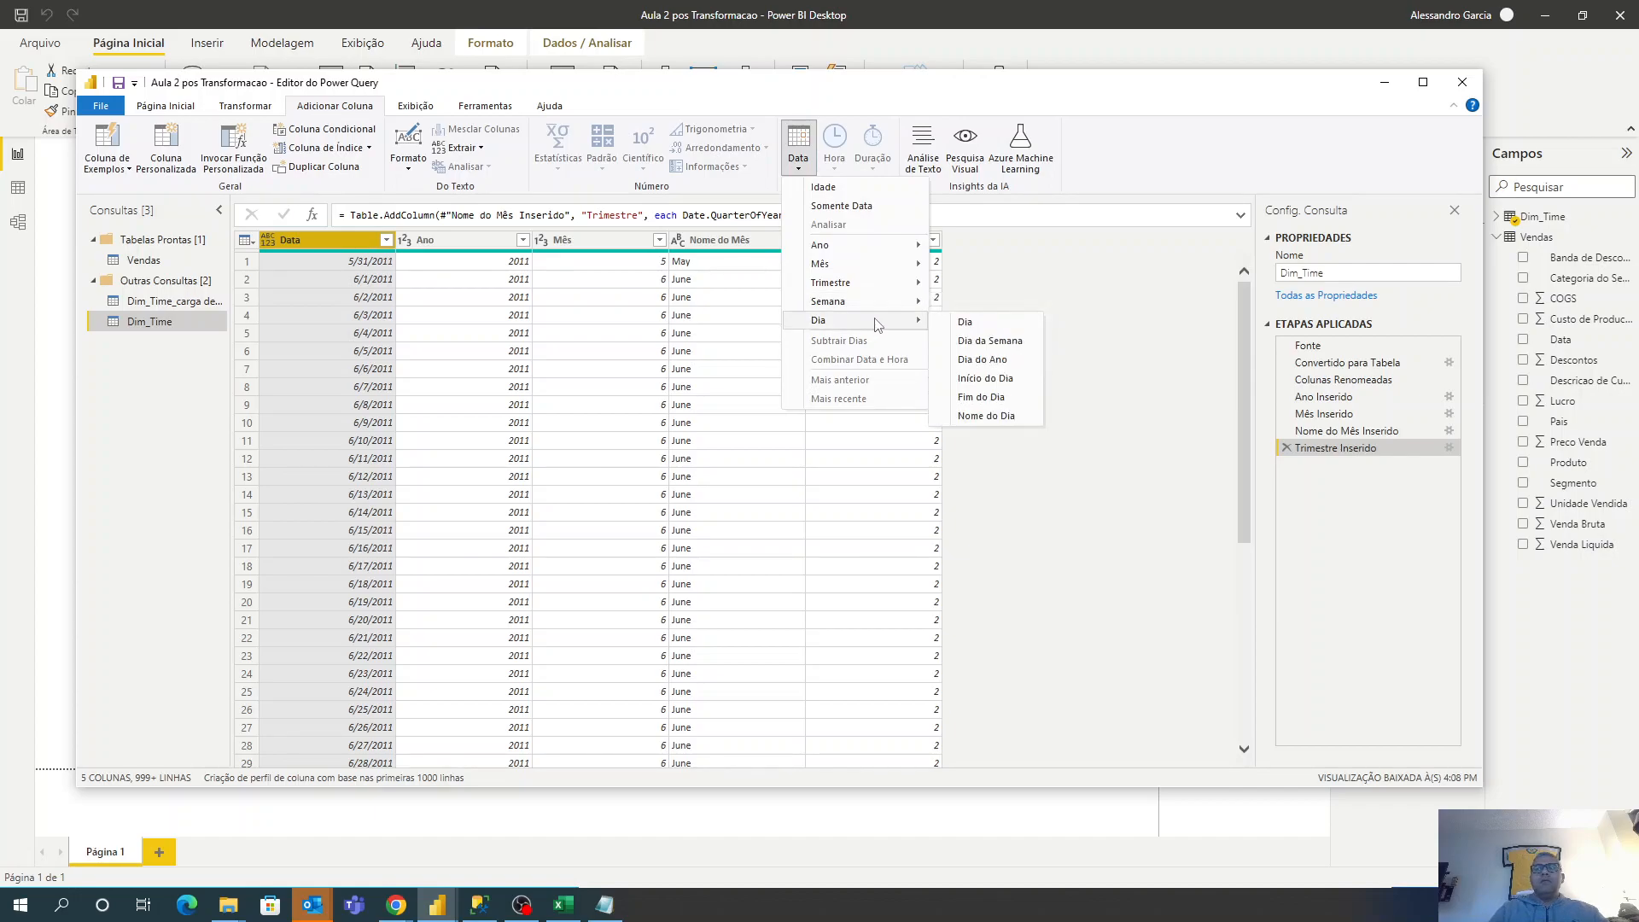
{"action": "left_click", "coordinate": [990, 341]}
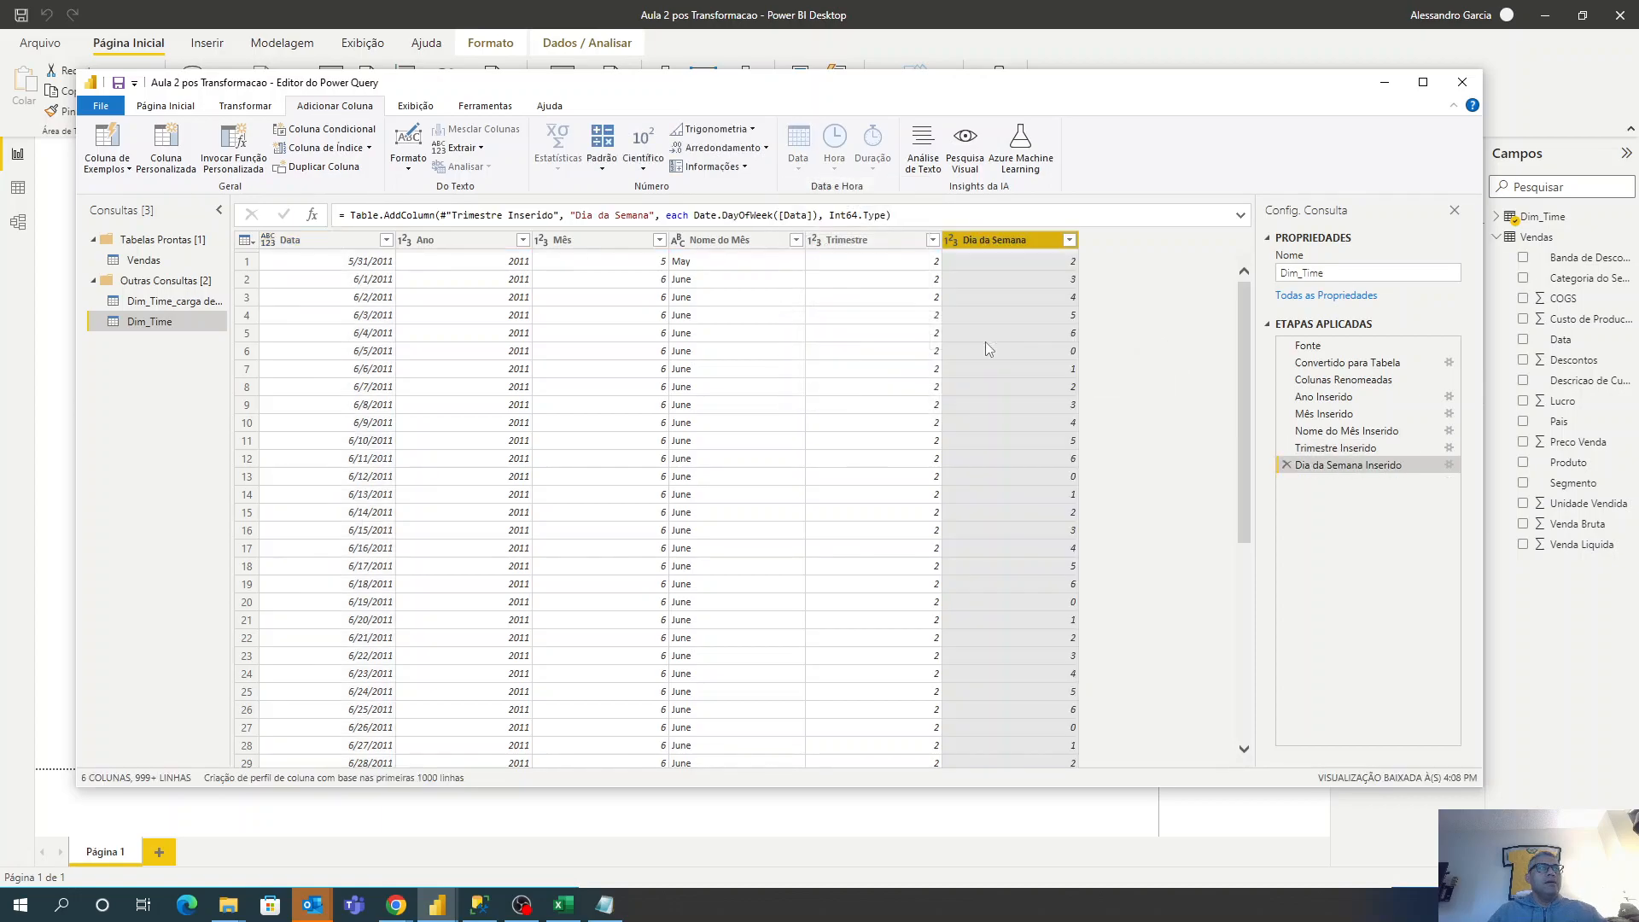
{"action": "left_click", "coordinate": [294, 240]}
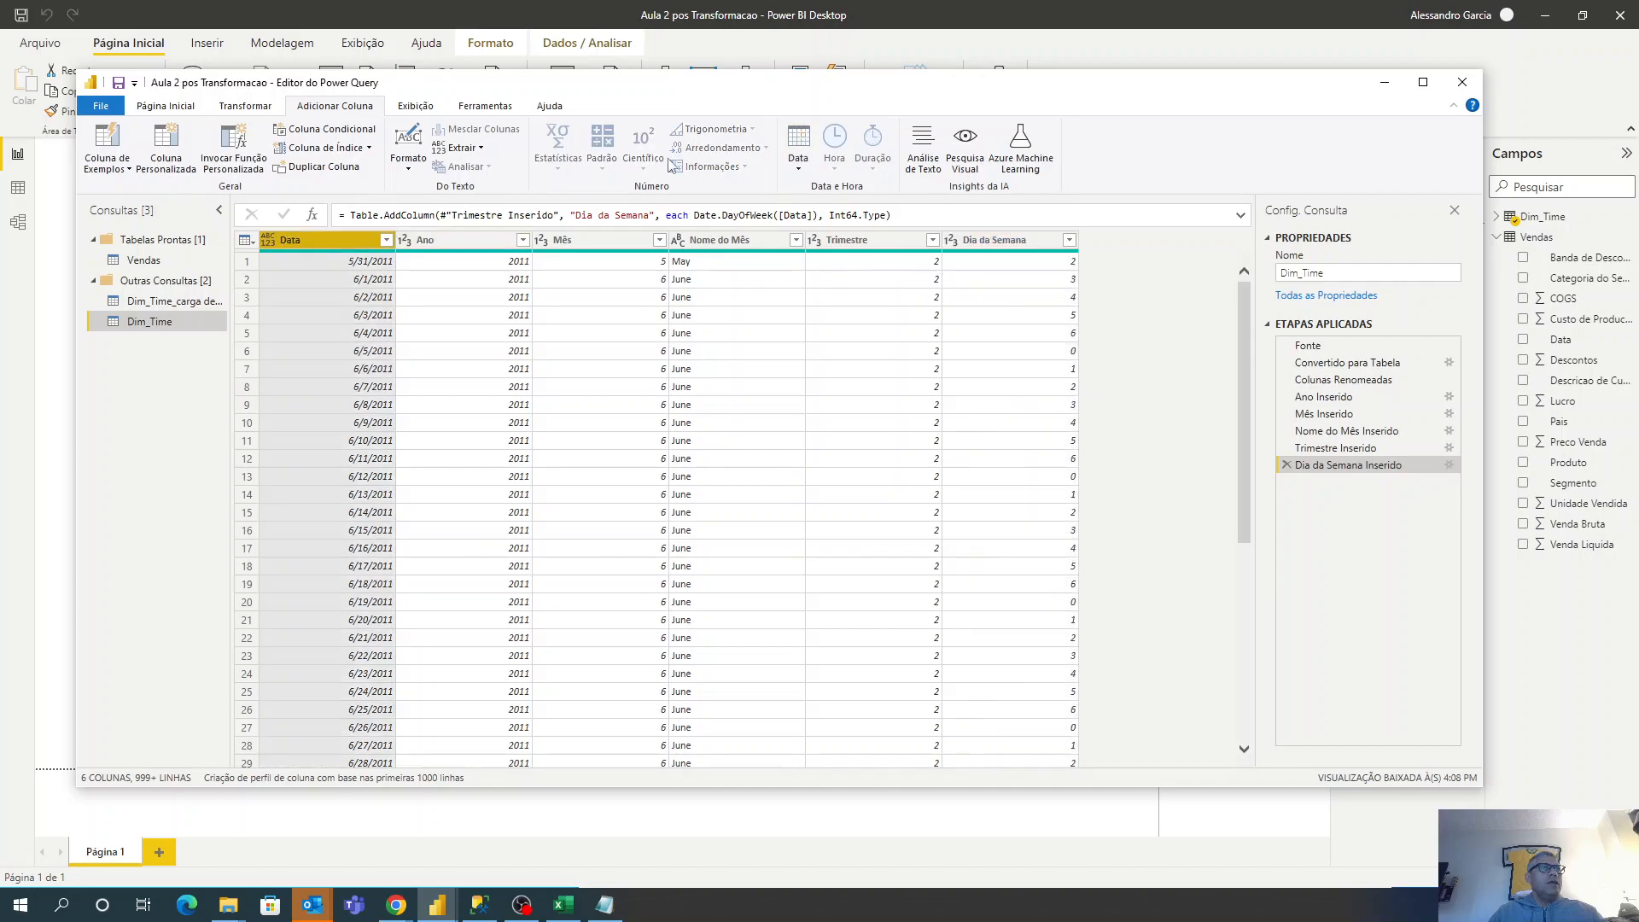
{"action": "left_click", "coordinate": [798, 145]}
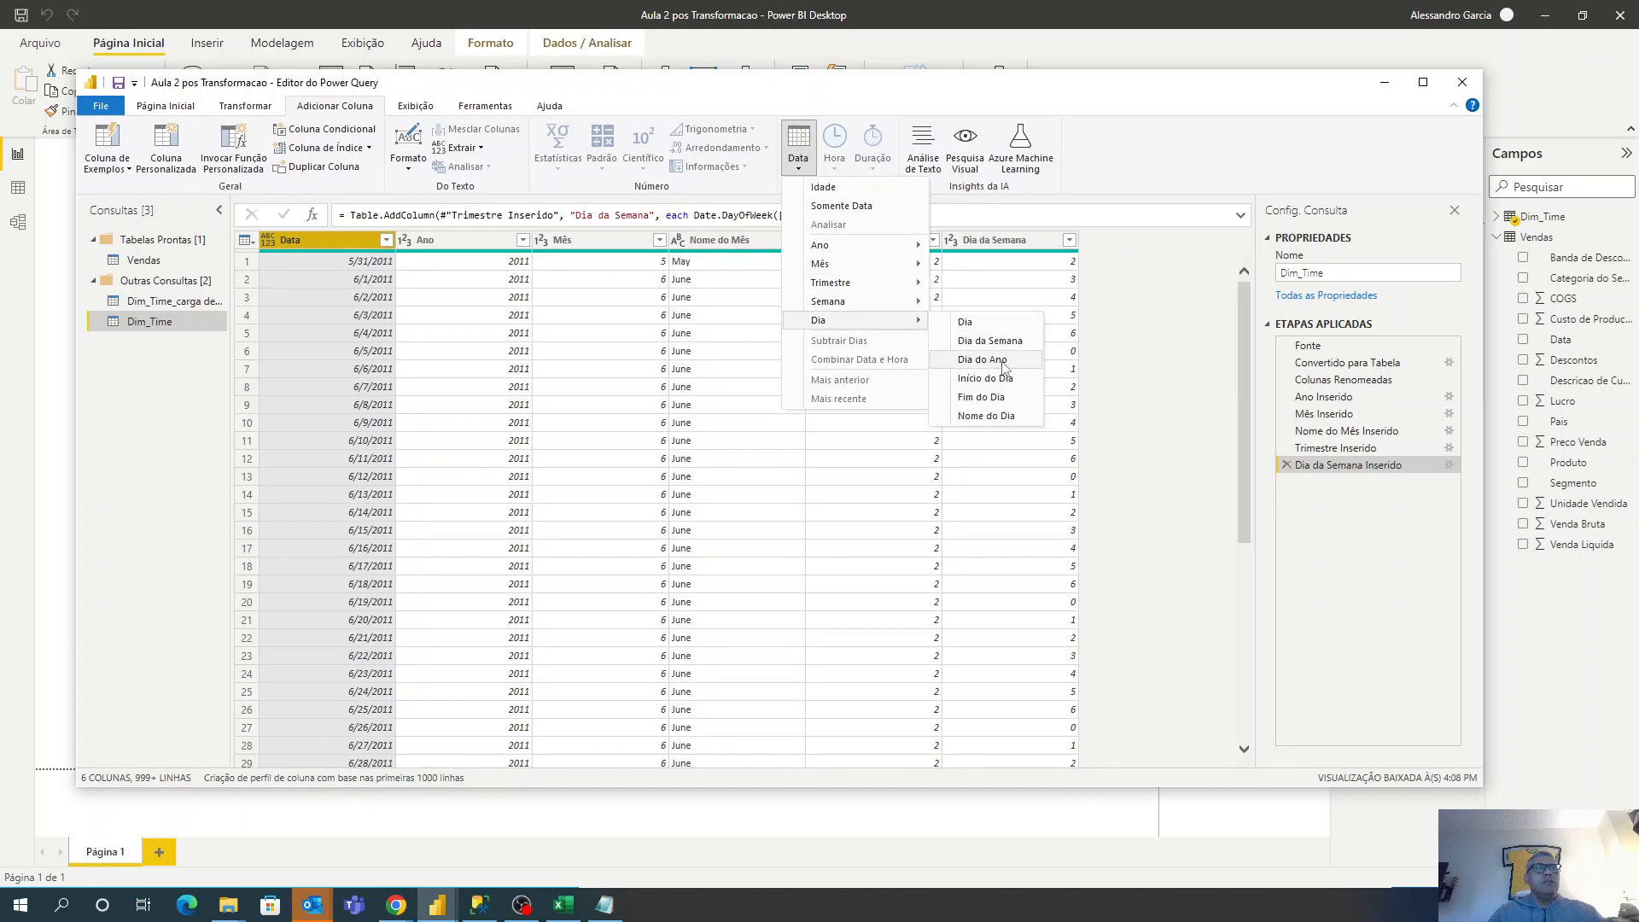
{"action": "left_click", "coordinate": [966, 321]}
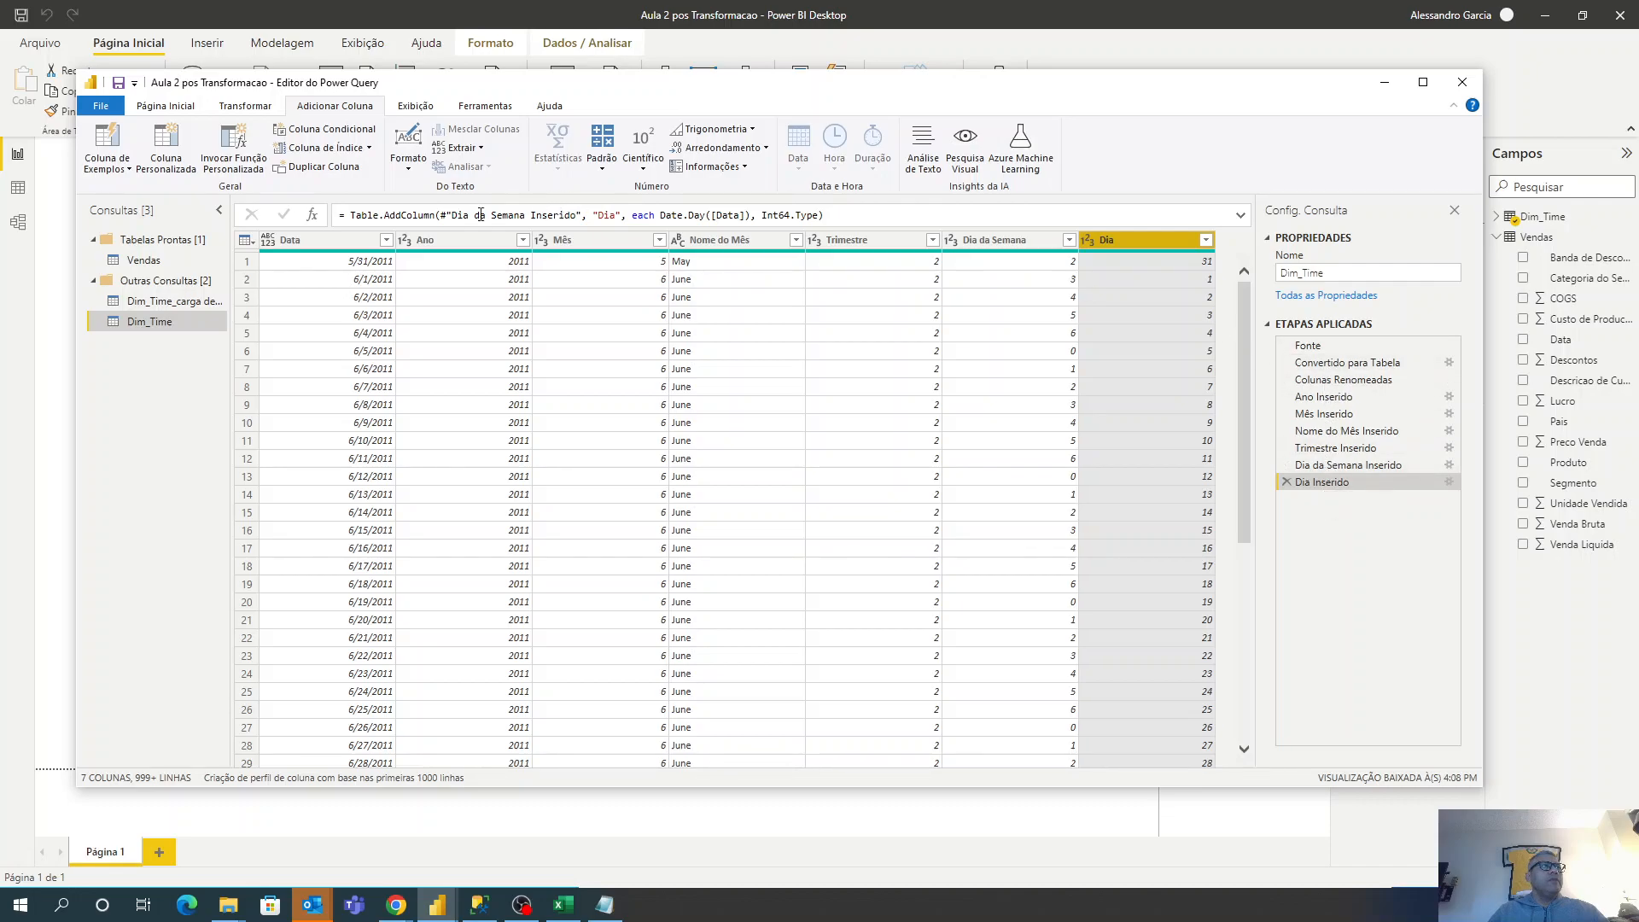
Review the formulas of the applied steps from Dia da Semana Inserido back to Fonte, and return to Dia Inserido.
{"action": "left_click", "coordinate": [1382, 466]}
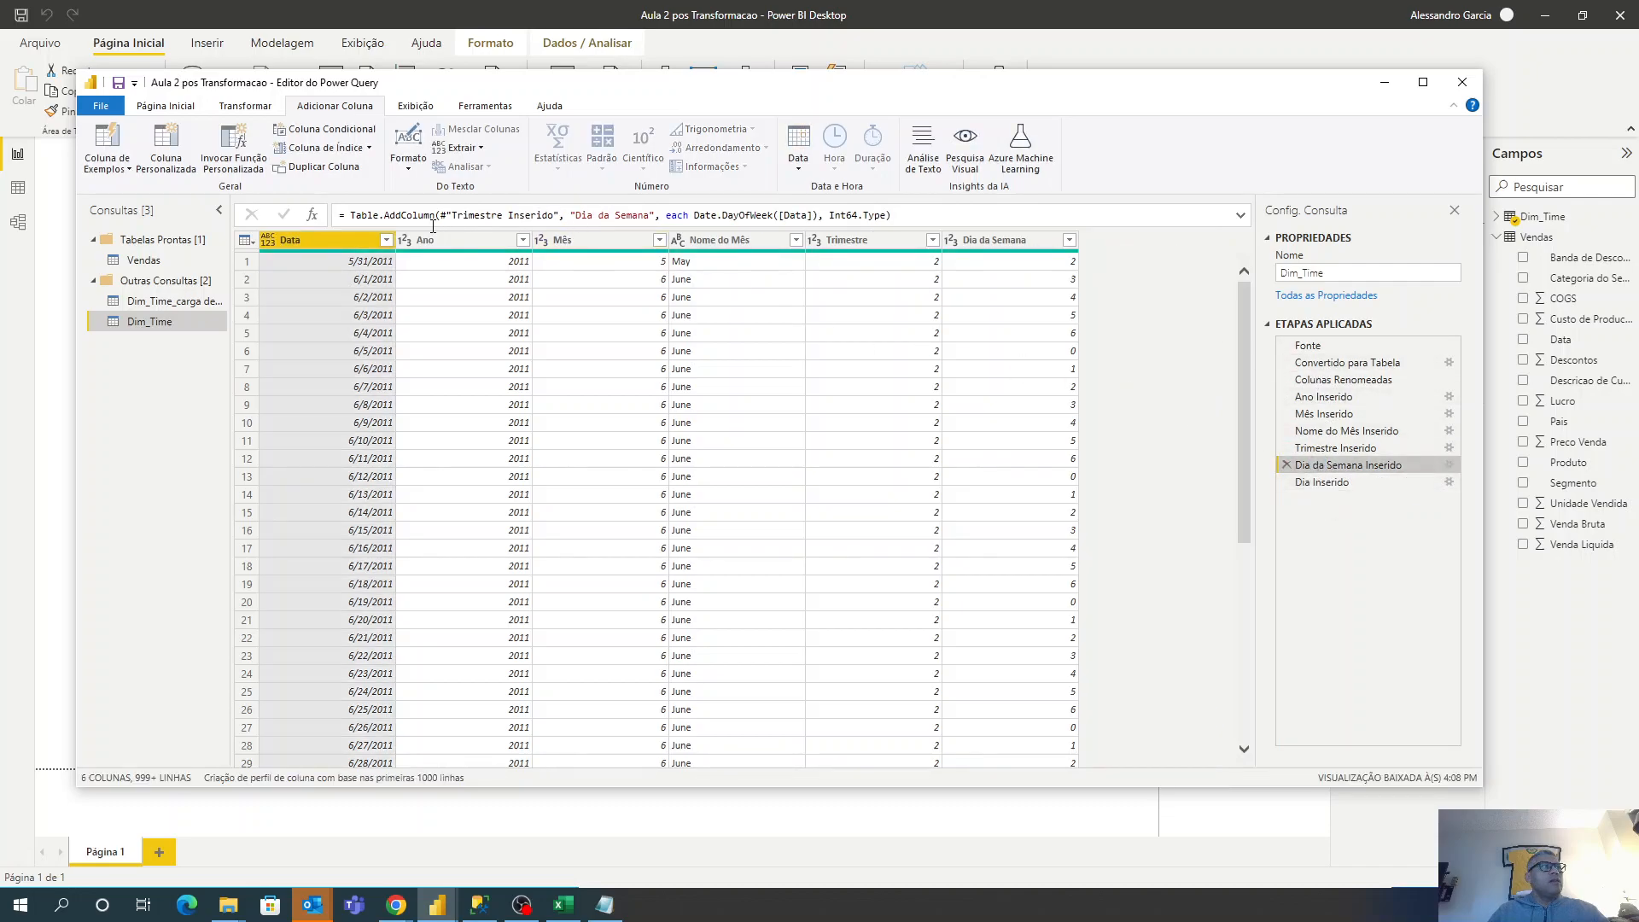
{"action": "left_click", "coordinate": [1383, 447]}
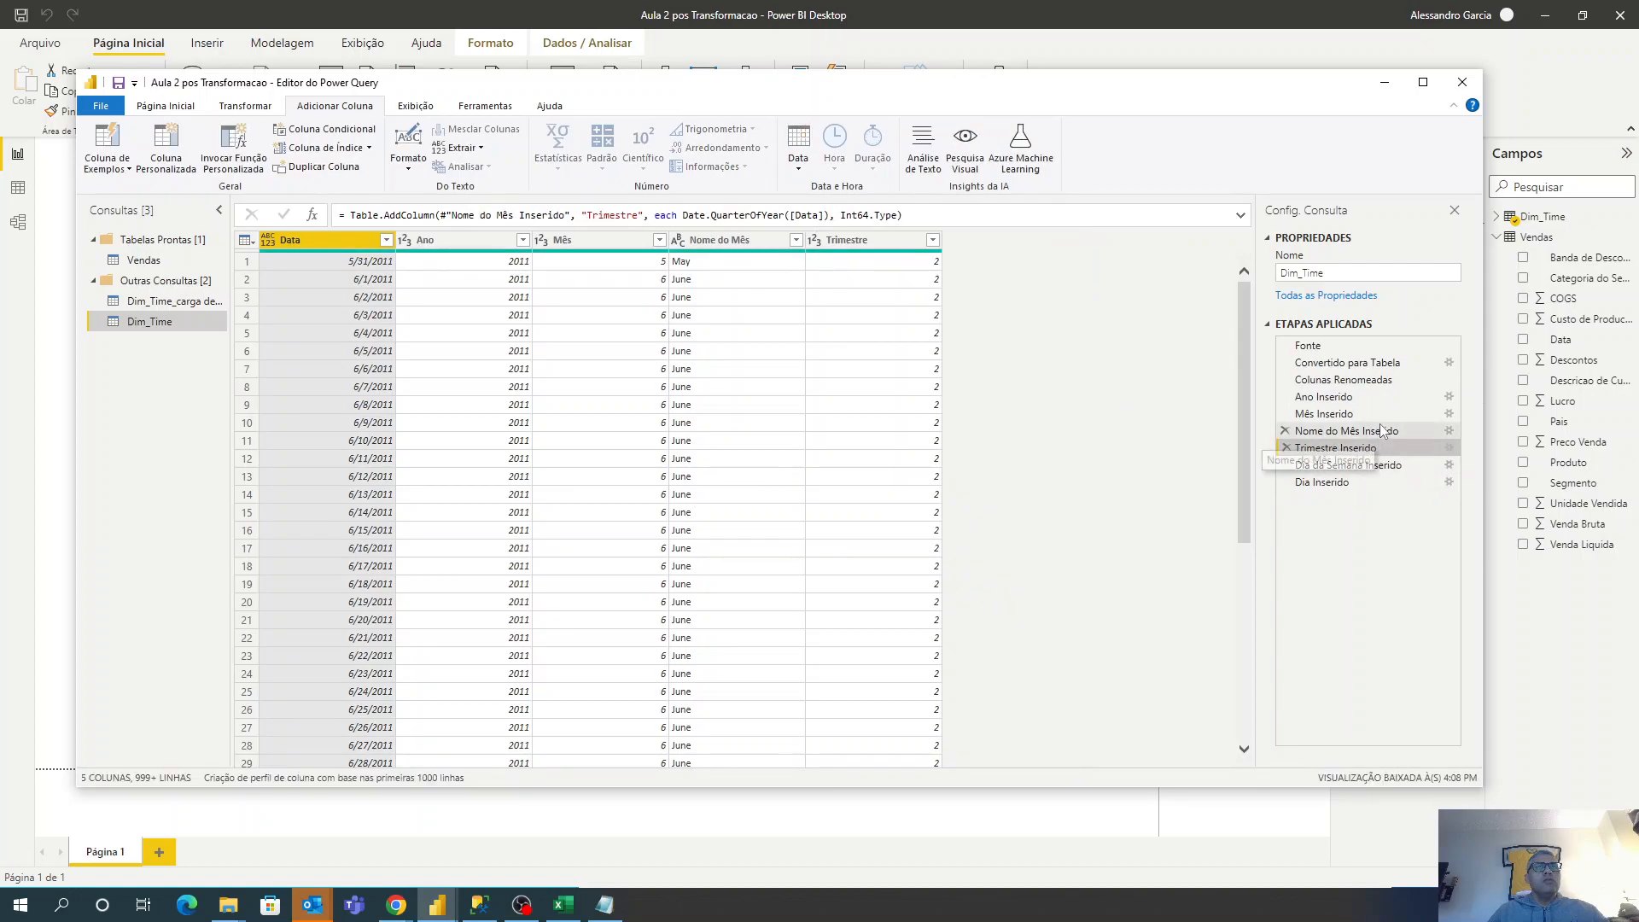
{"action": "left_click", "coordinate": [1382, 431]}
{"action": "left_click", "coordinate": [1381, 413]}
{"action": "left_click", "coordinate": [1384, 396]}
{"action": "left_click", "coordinate": [1390, 346]}
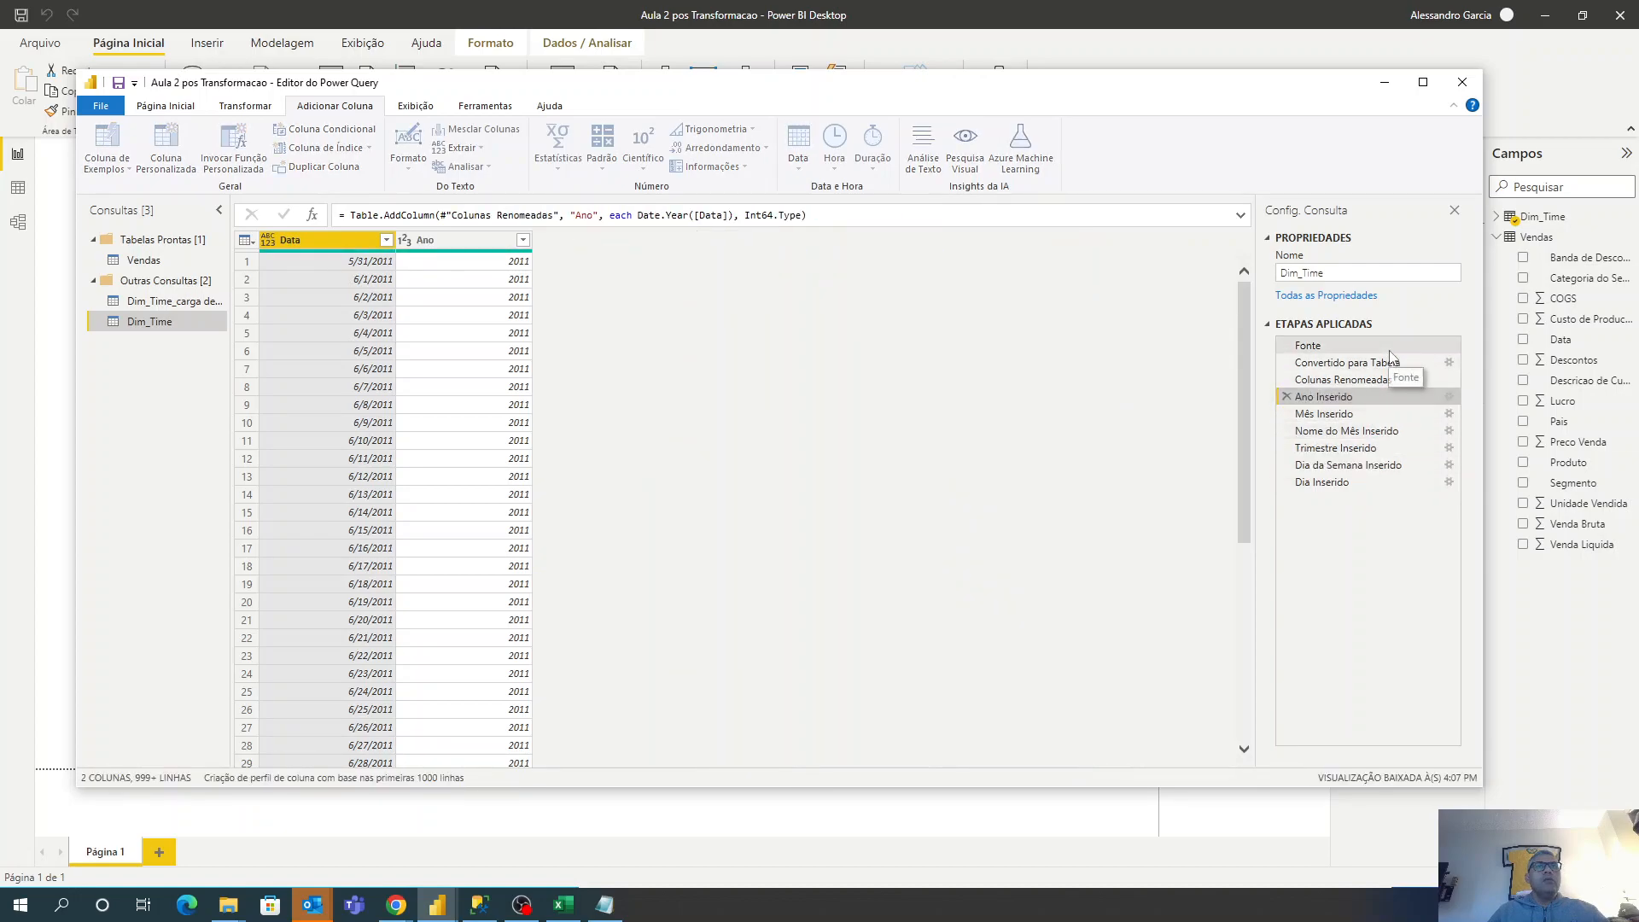
{"action": "left_click", "coordinate": [1374, 481]}
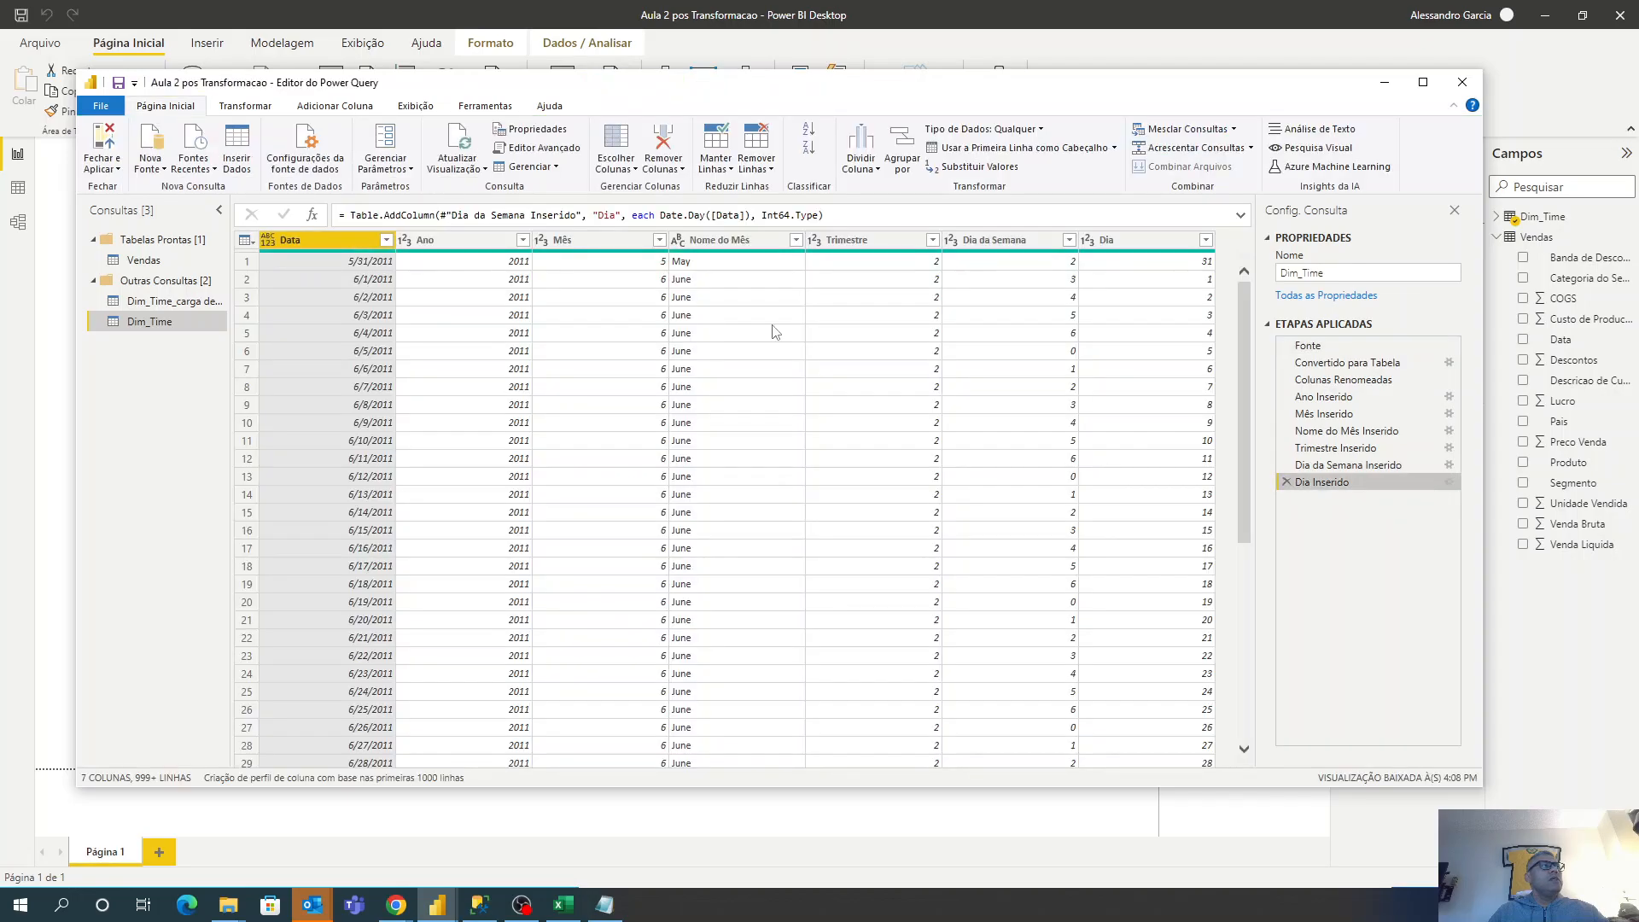
{"action": "left_click", "coordinate": [485, 106]}
{"action": "left_click", "coordinate": [416, 108]}
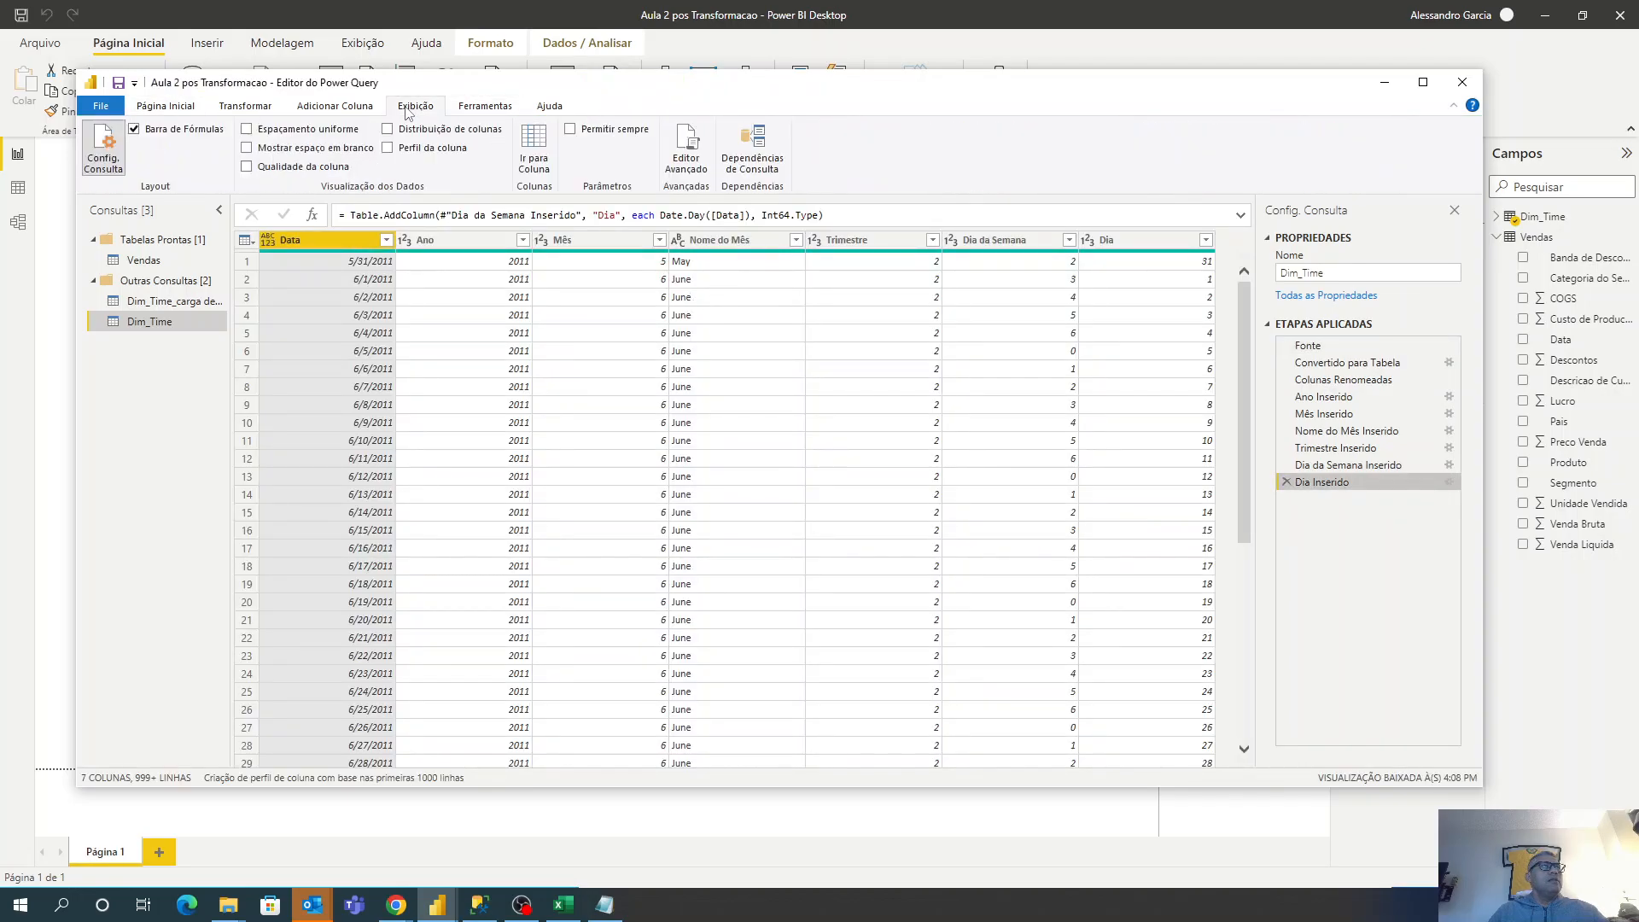
{"action": "left_click", "coordinate": [167, 107]}
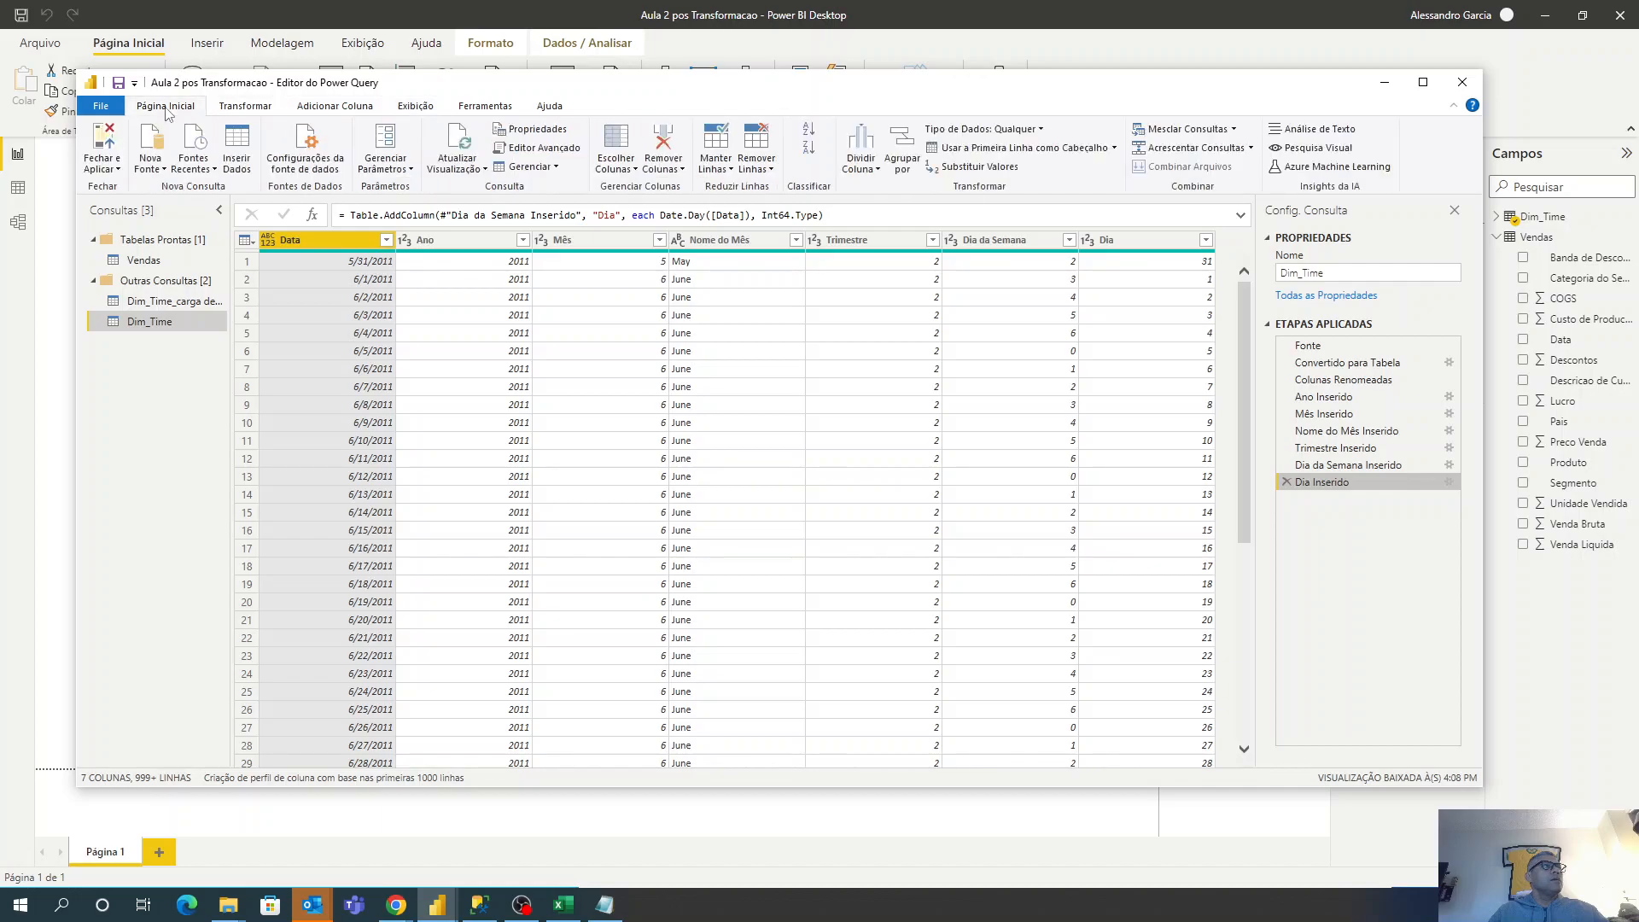
{"action": "left_click", "coordinate": [246, 112]}
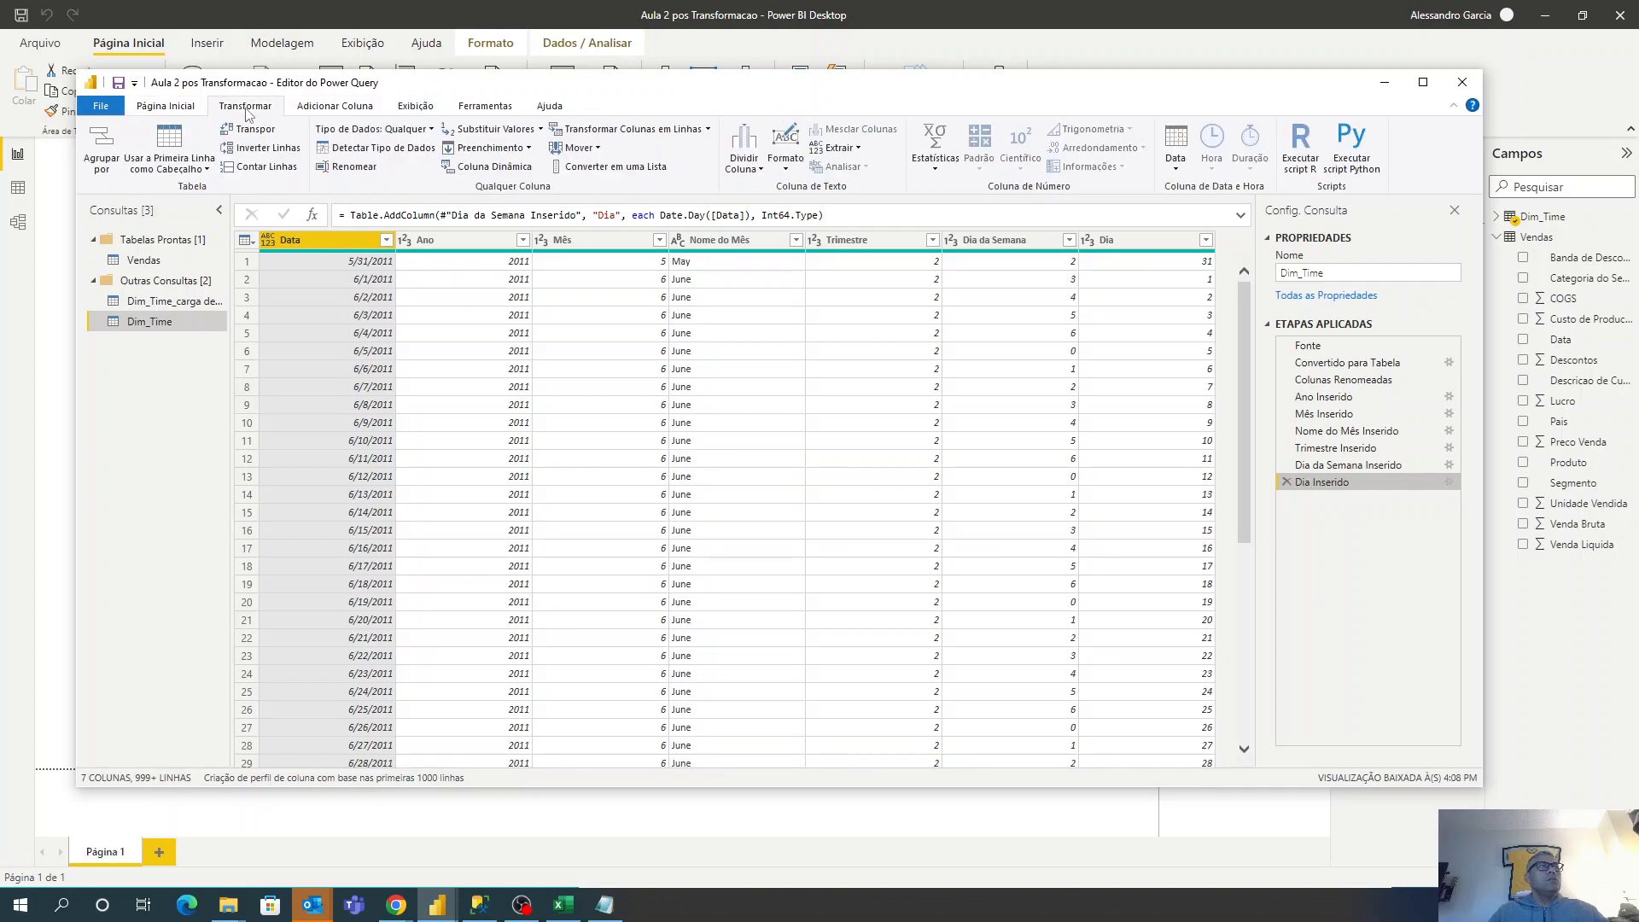
{"action": "left_click", "coordinate": [180, 114]}
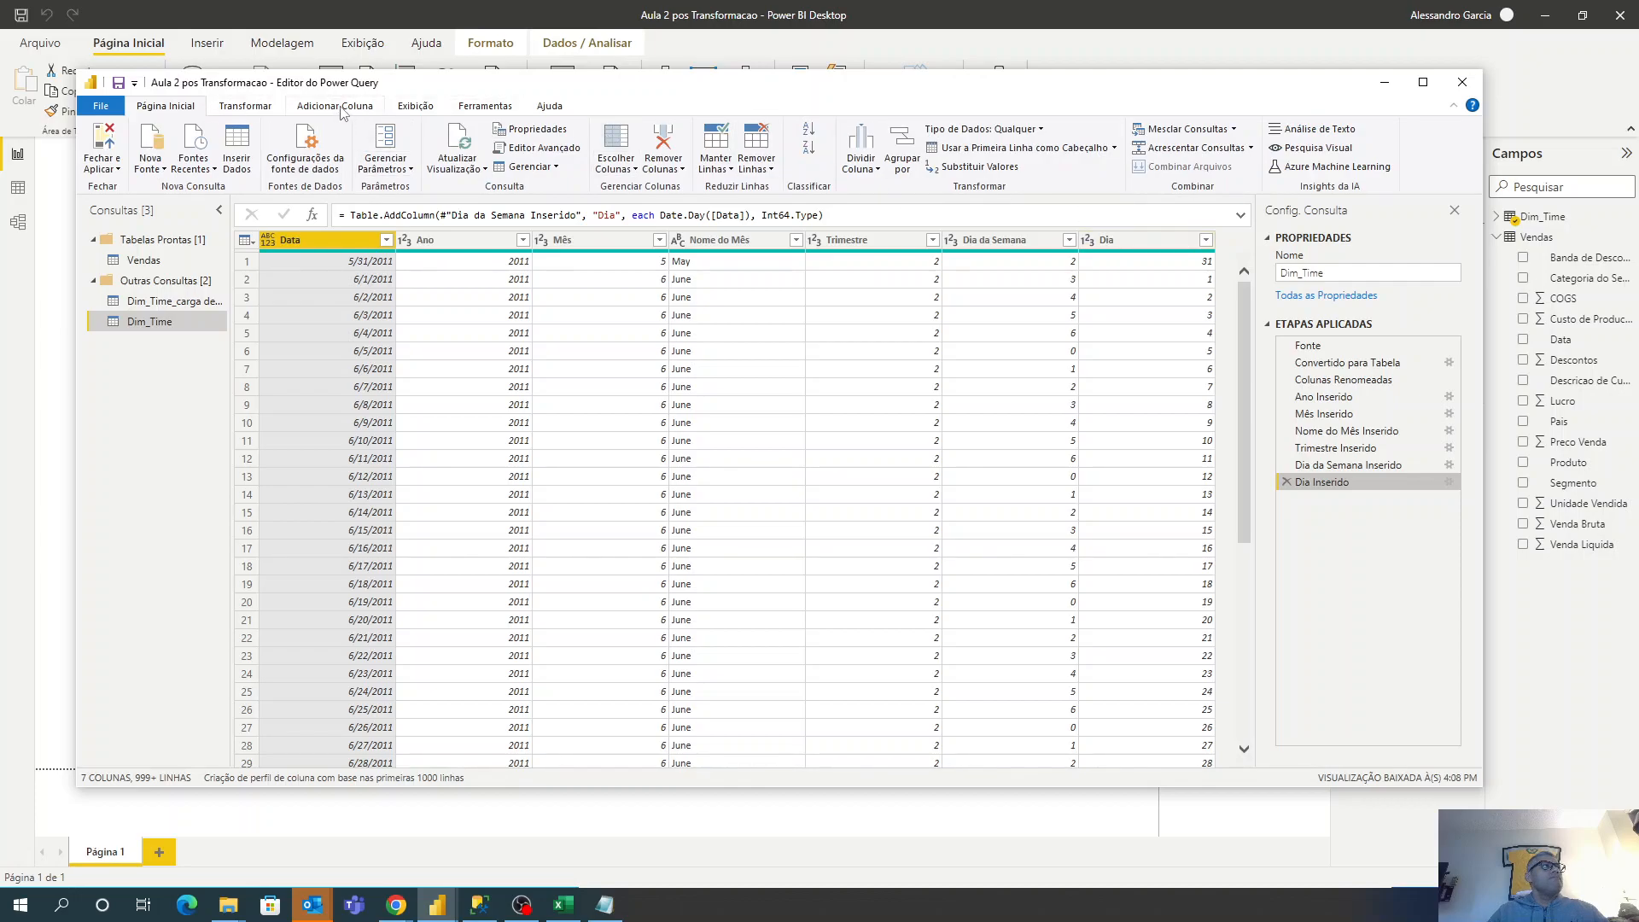
{"action": "left_click", "coordinate": [544, 109]}
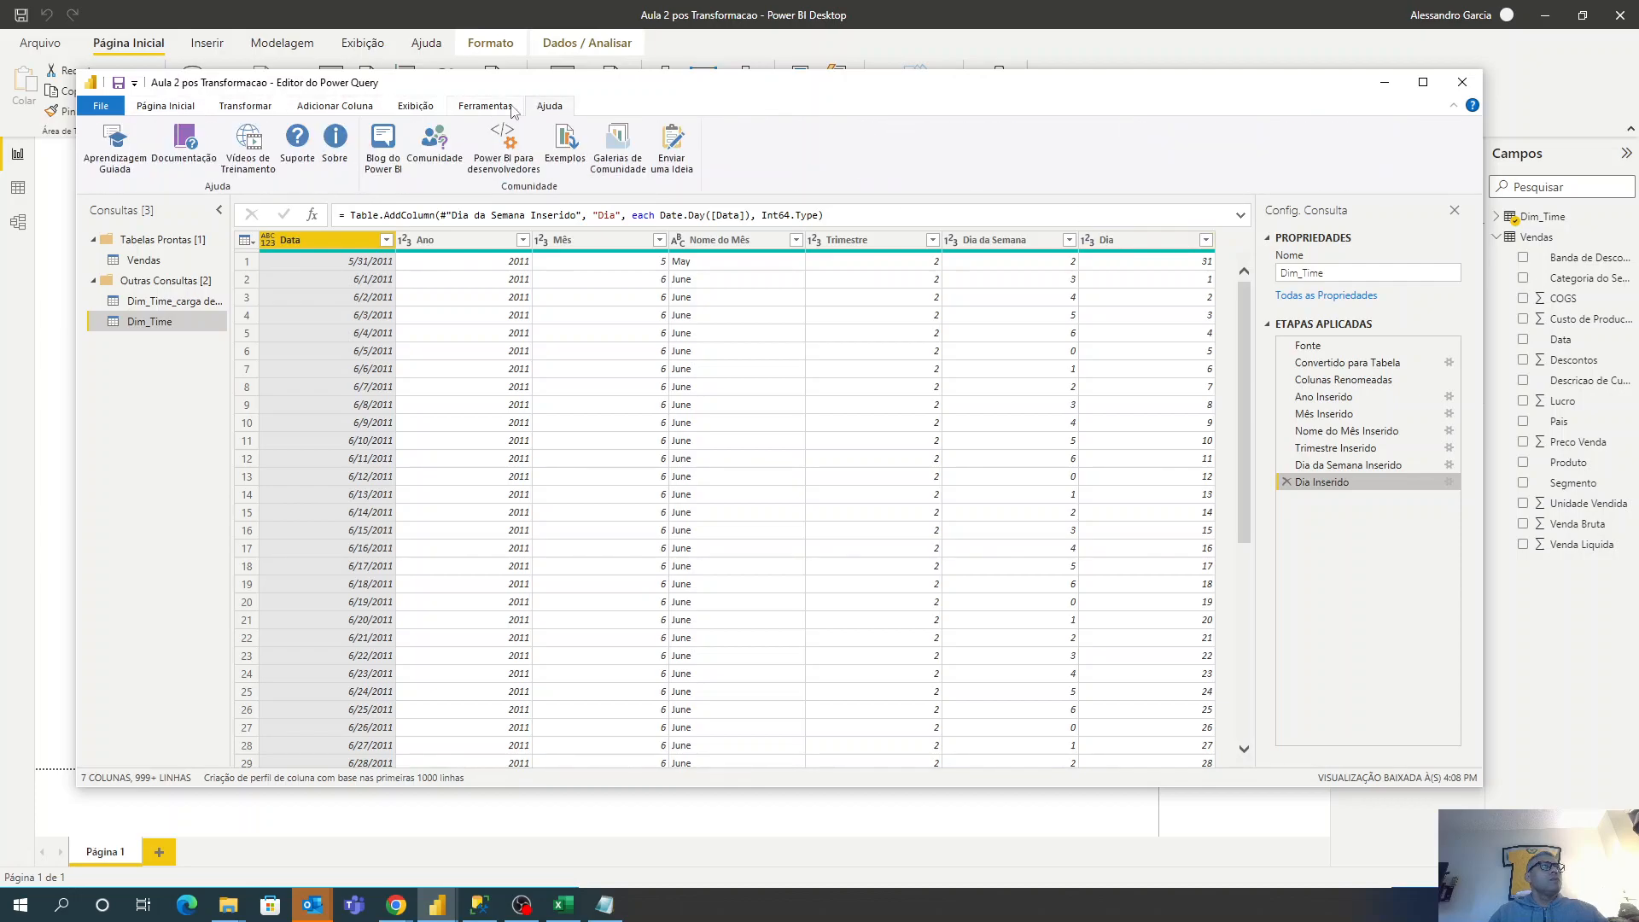
{"action": "left_click", "coordinate": [186, 107]}
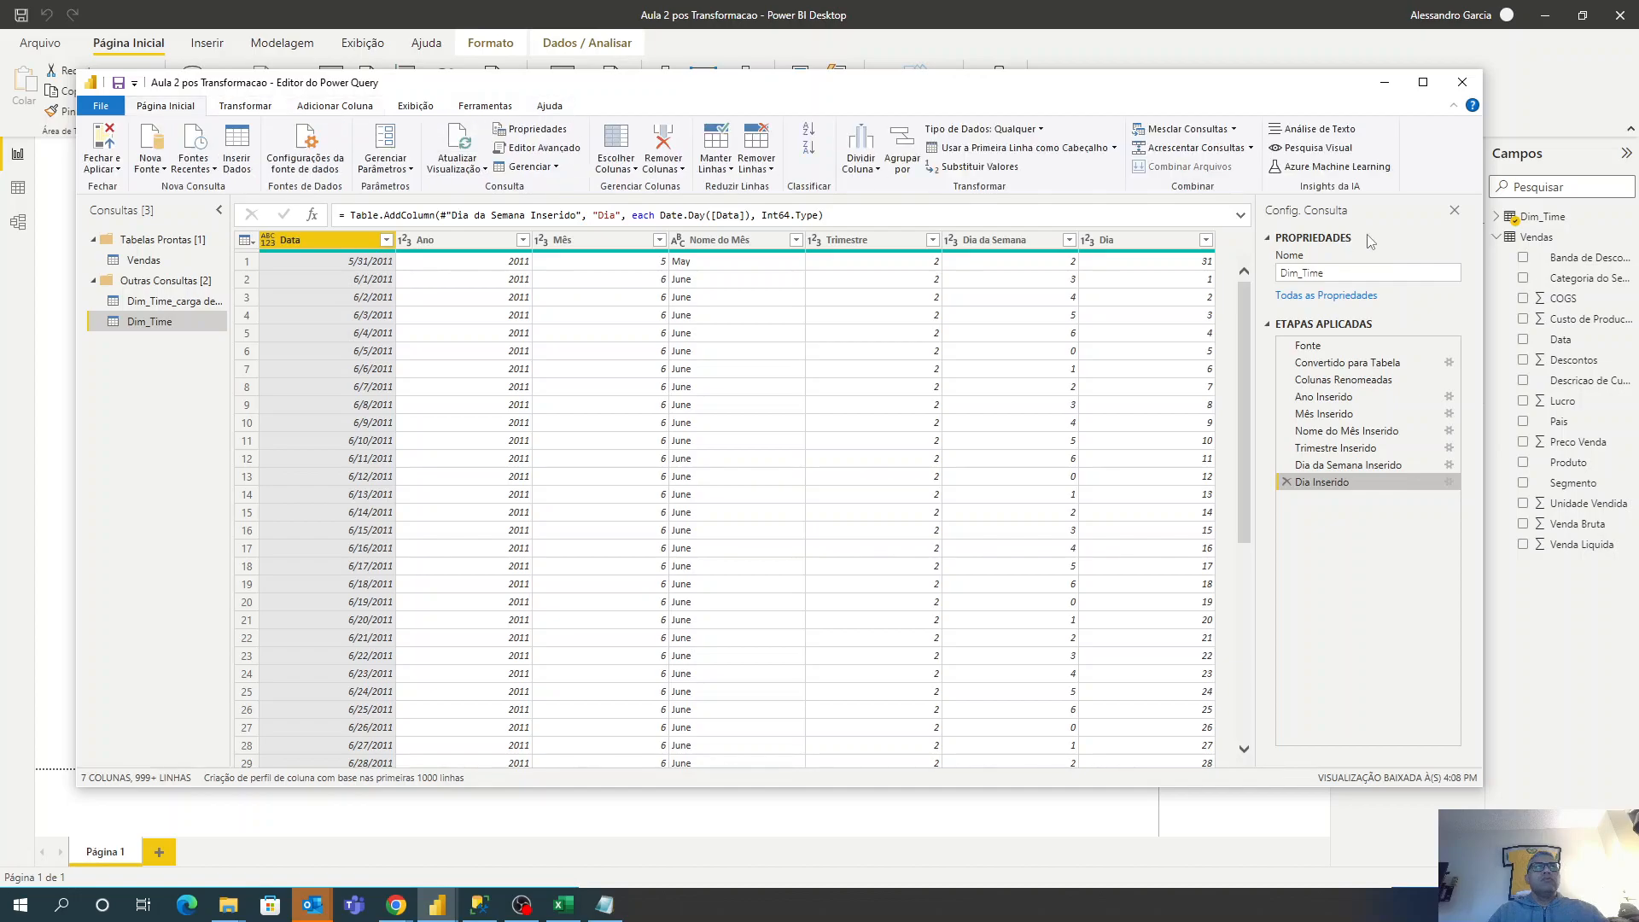
{"action": "left_click", "coordinate": [244, 106]}
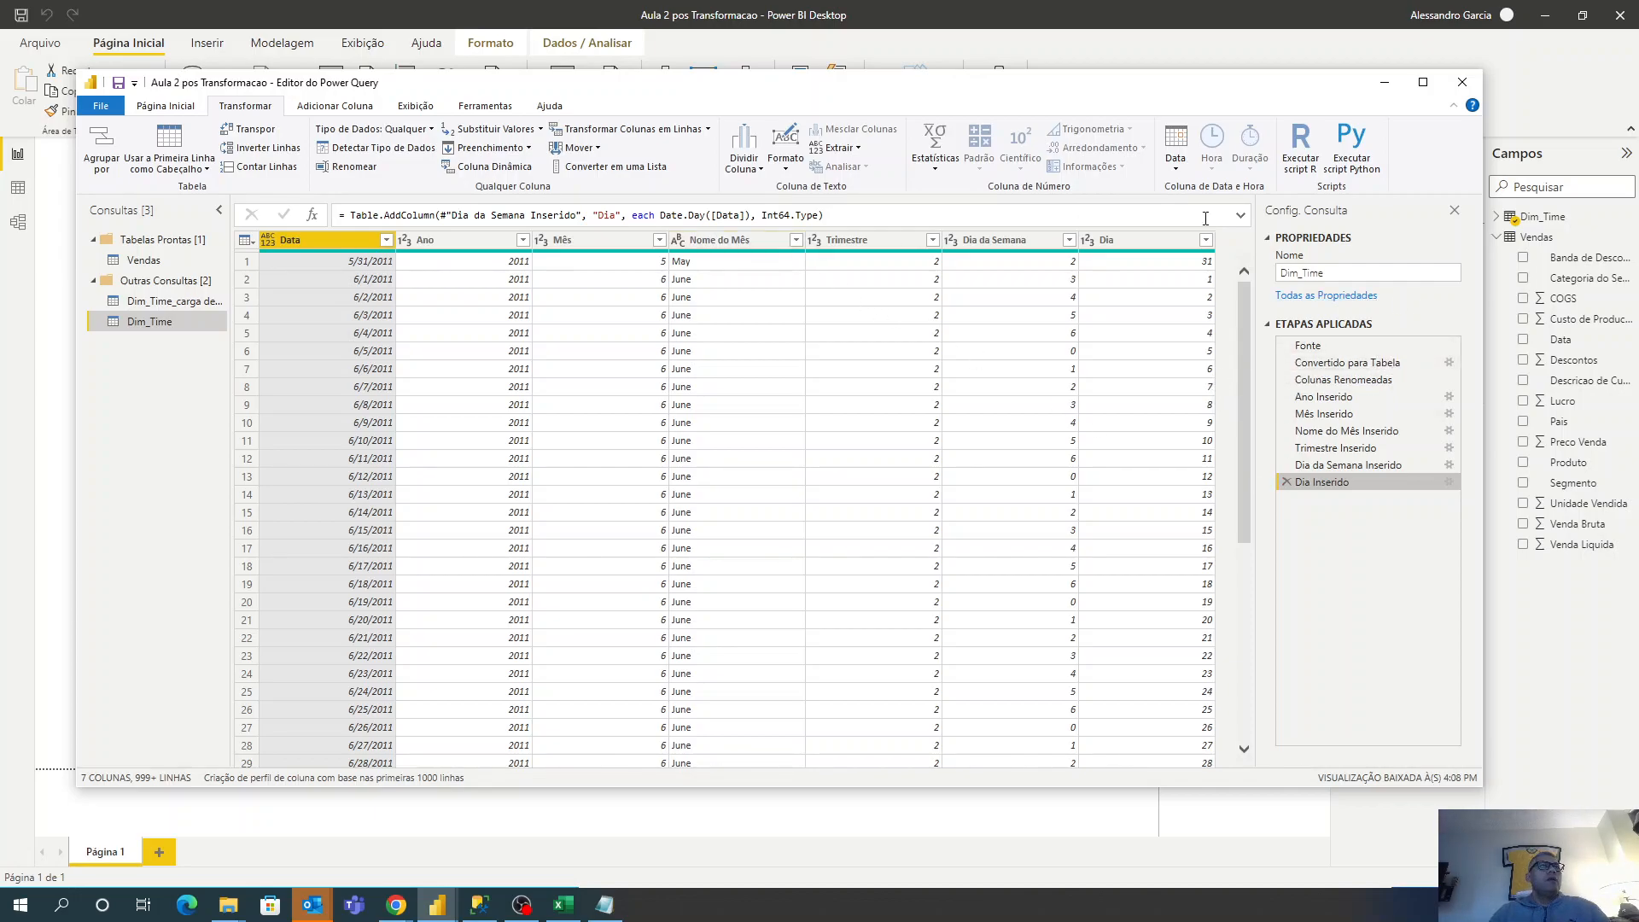
Move the Dim_Time query into the Tabelas Prontas group.
{"action": "left_click", "coordinate": [1242, 216]}
{"action": "left_click", "coordinate": [1242, 217]}
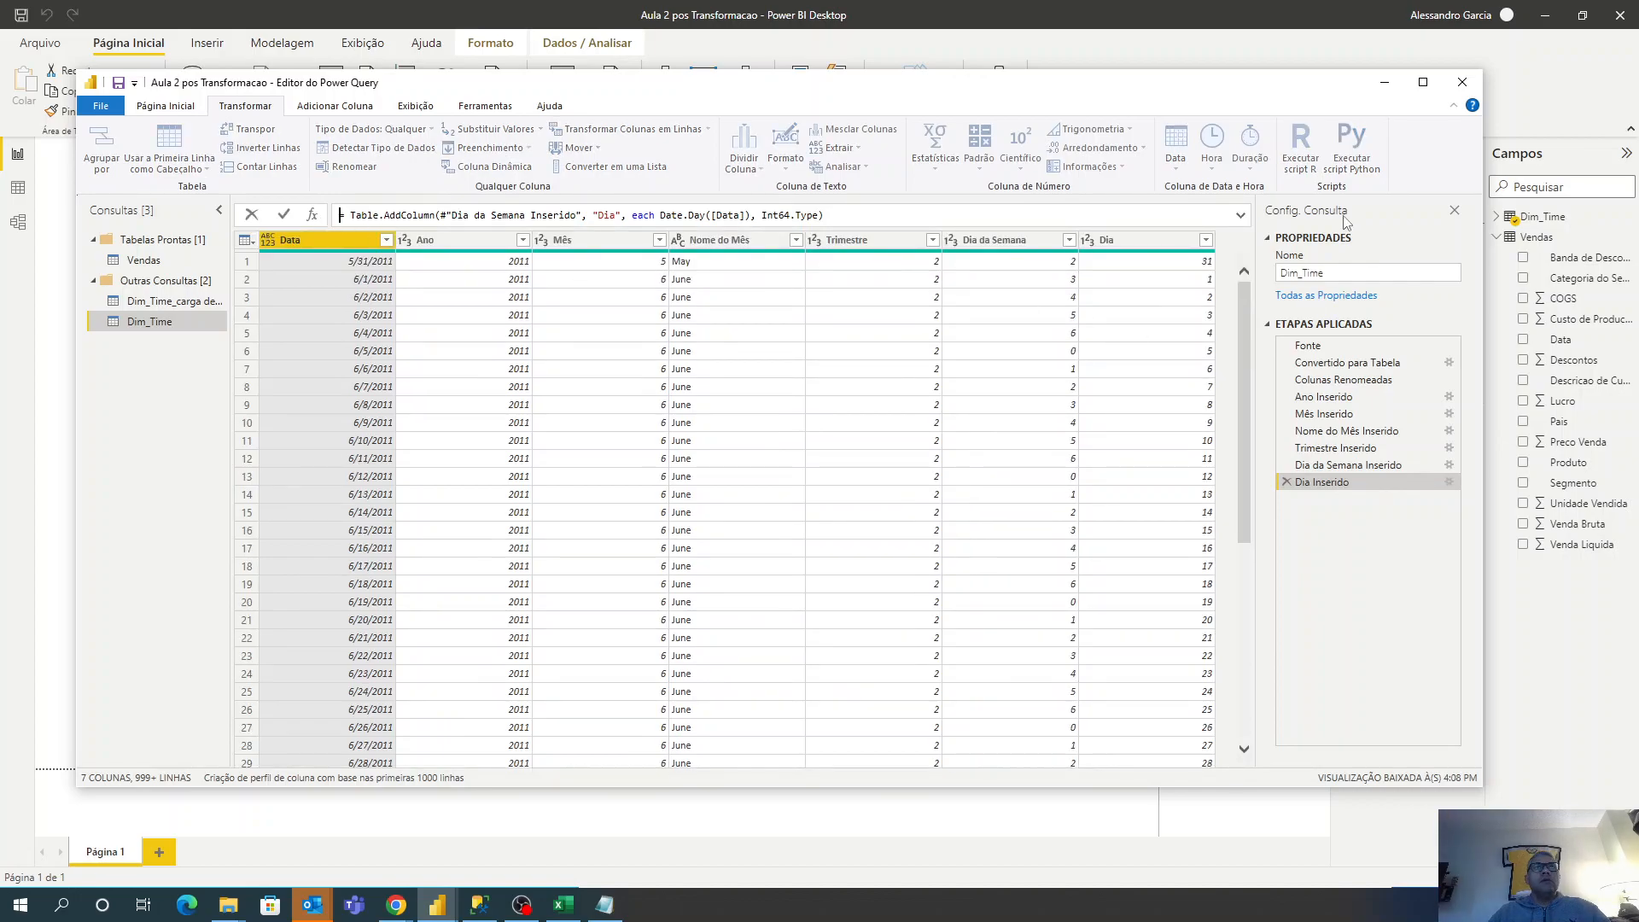
{"action": "left_click", "coordinate": [145, 324]}
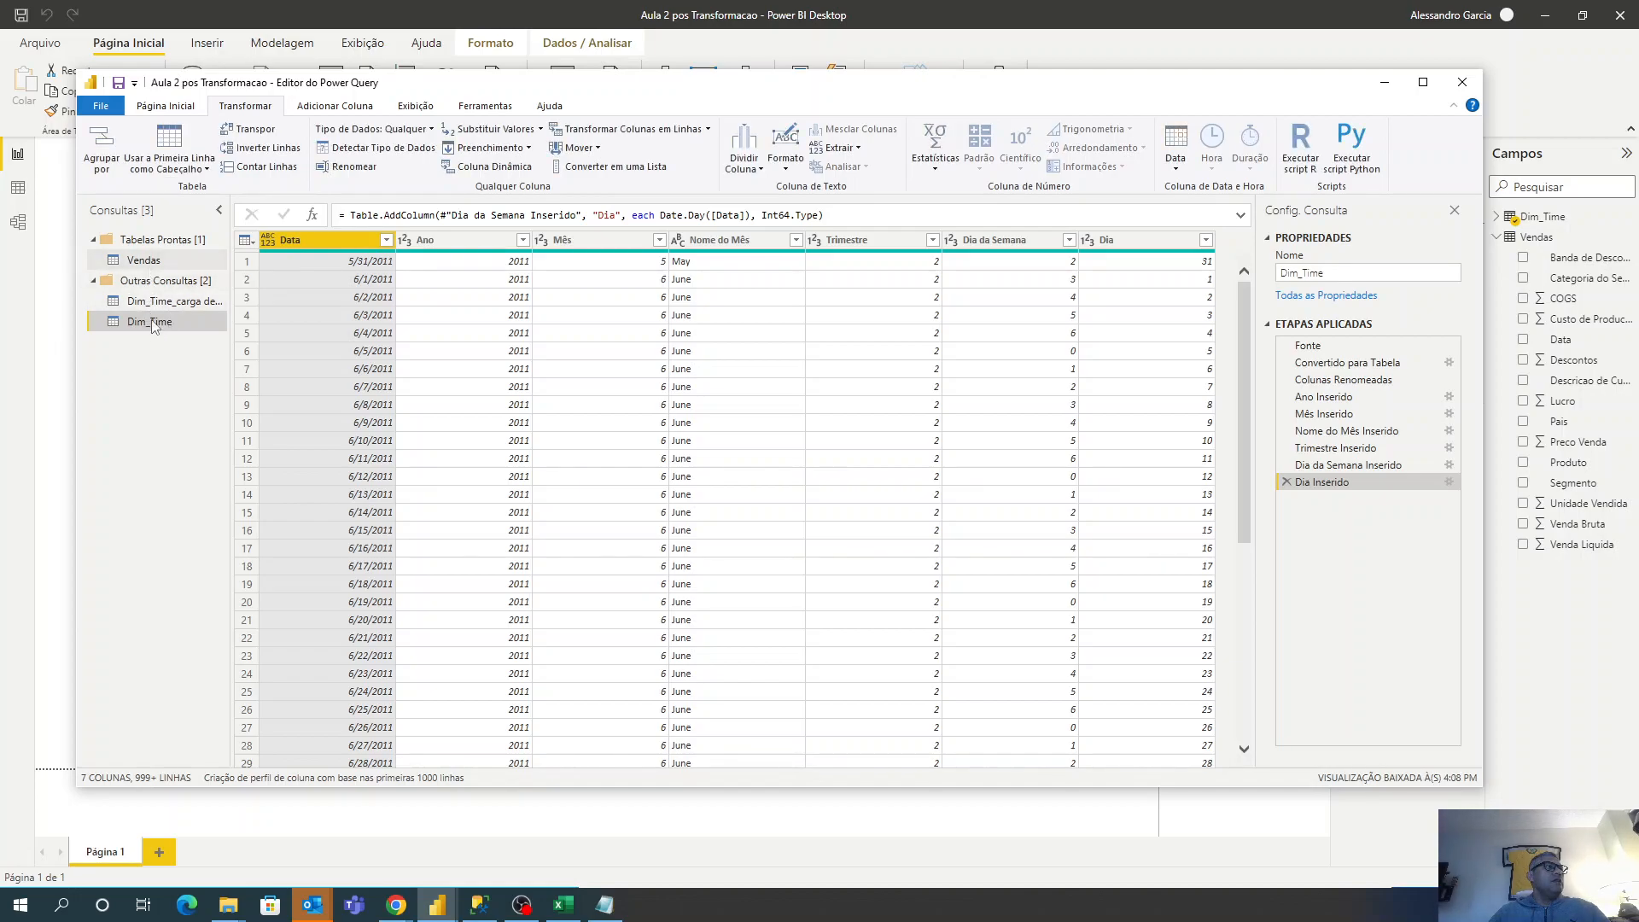
{"action": "left_click_drag", "start_coordinate": [156, 329], "coordinate": [159, 273]}
Promote the first row of Dim_Time to column headers and remove the Tipo Alterado step.
{"action": "left_click", "coordinate": [112, 109]}
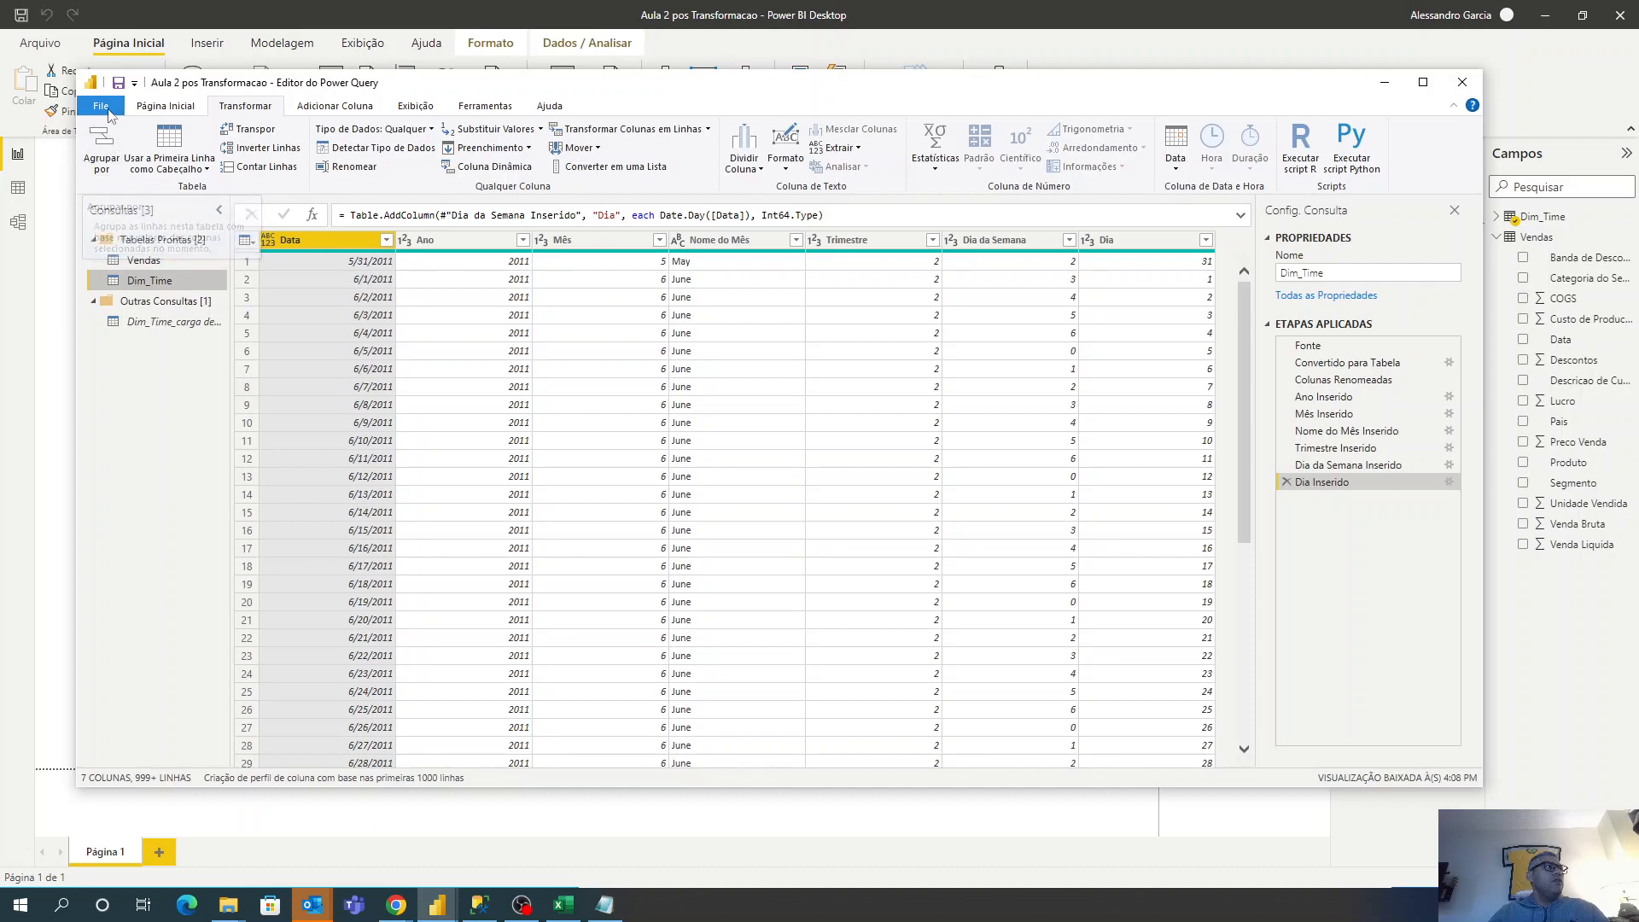
{"action": "left_click", "coordinate": [181, 89]}
{"action": "left_click", "coordinate": [170, 147]}
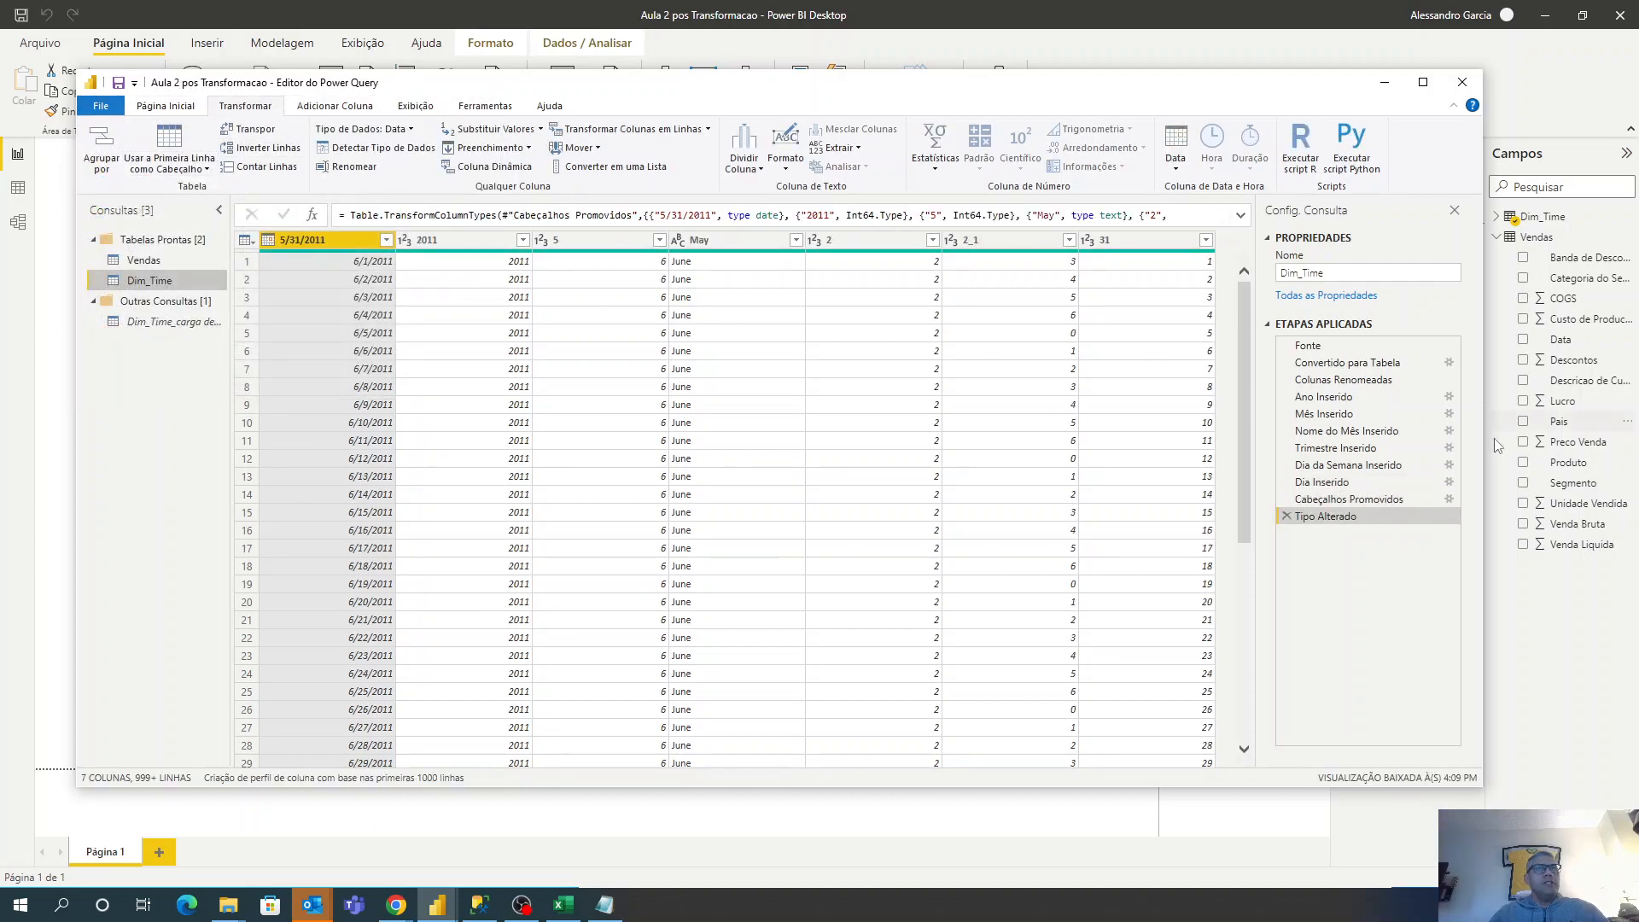
{"action": "left_click", "coordinate": [1286, 516]}
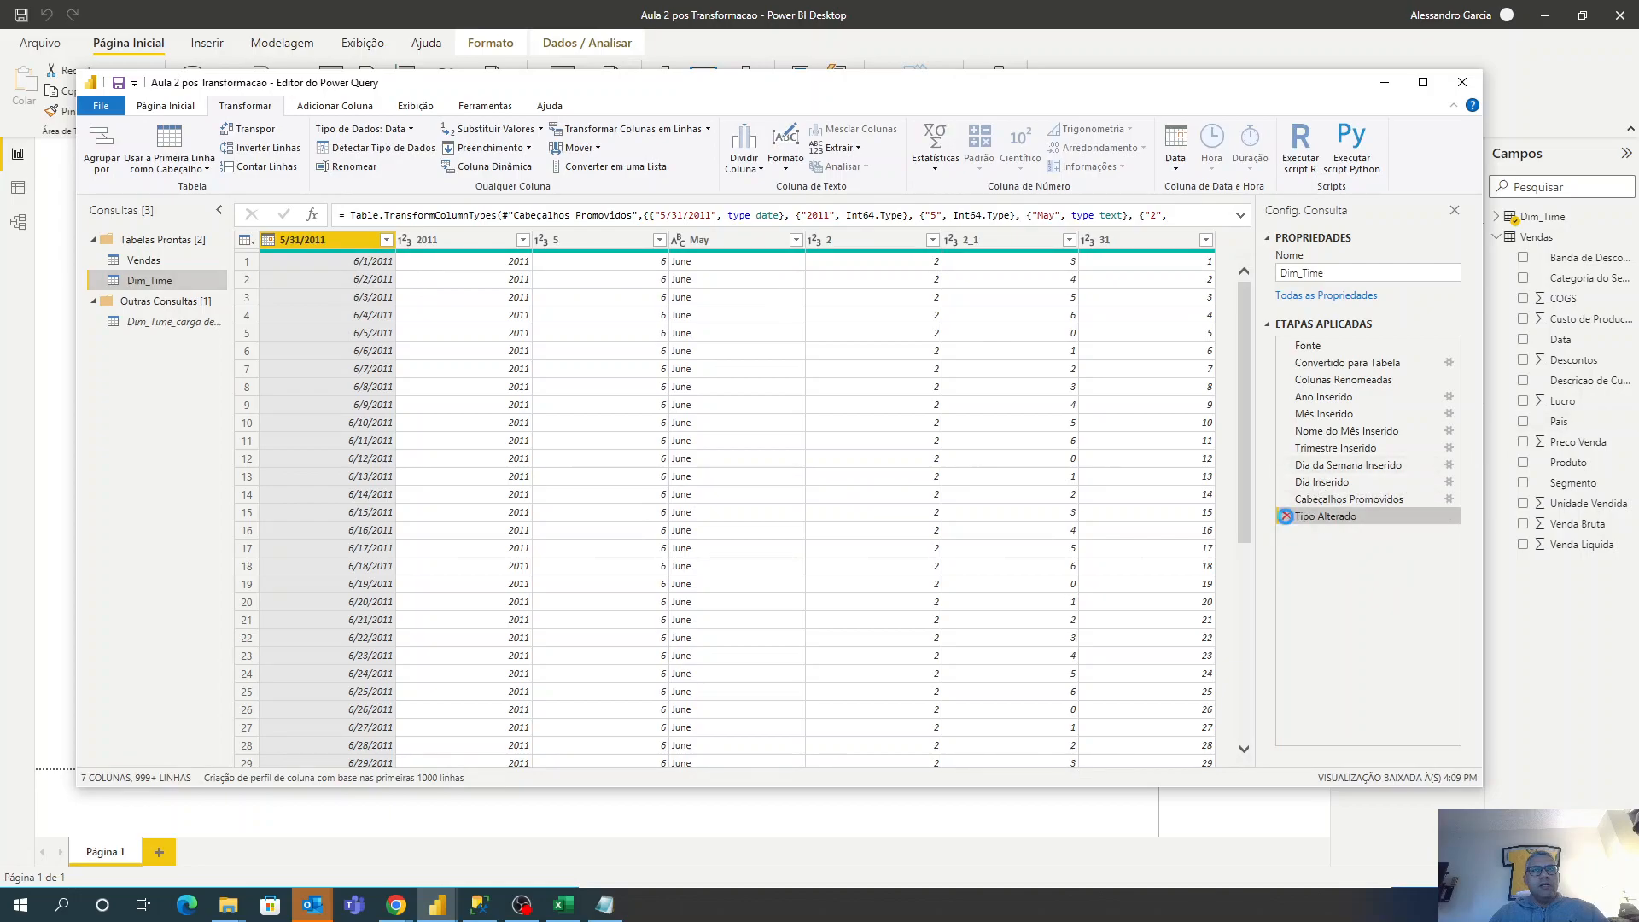
Close the query editor applying the changes, and check the Dim_Time columns in the model diagram.
{"action": "left_click", "coordinate": [186, 110]}
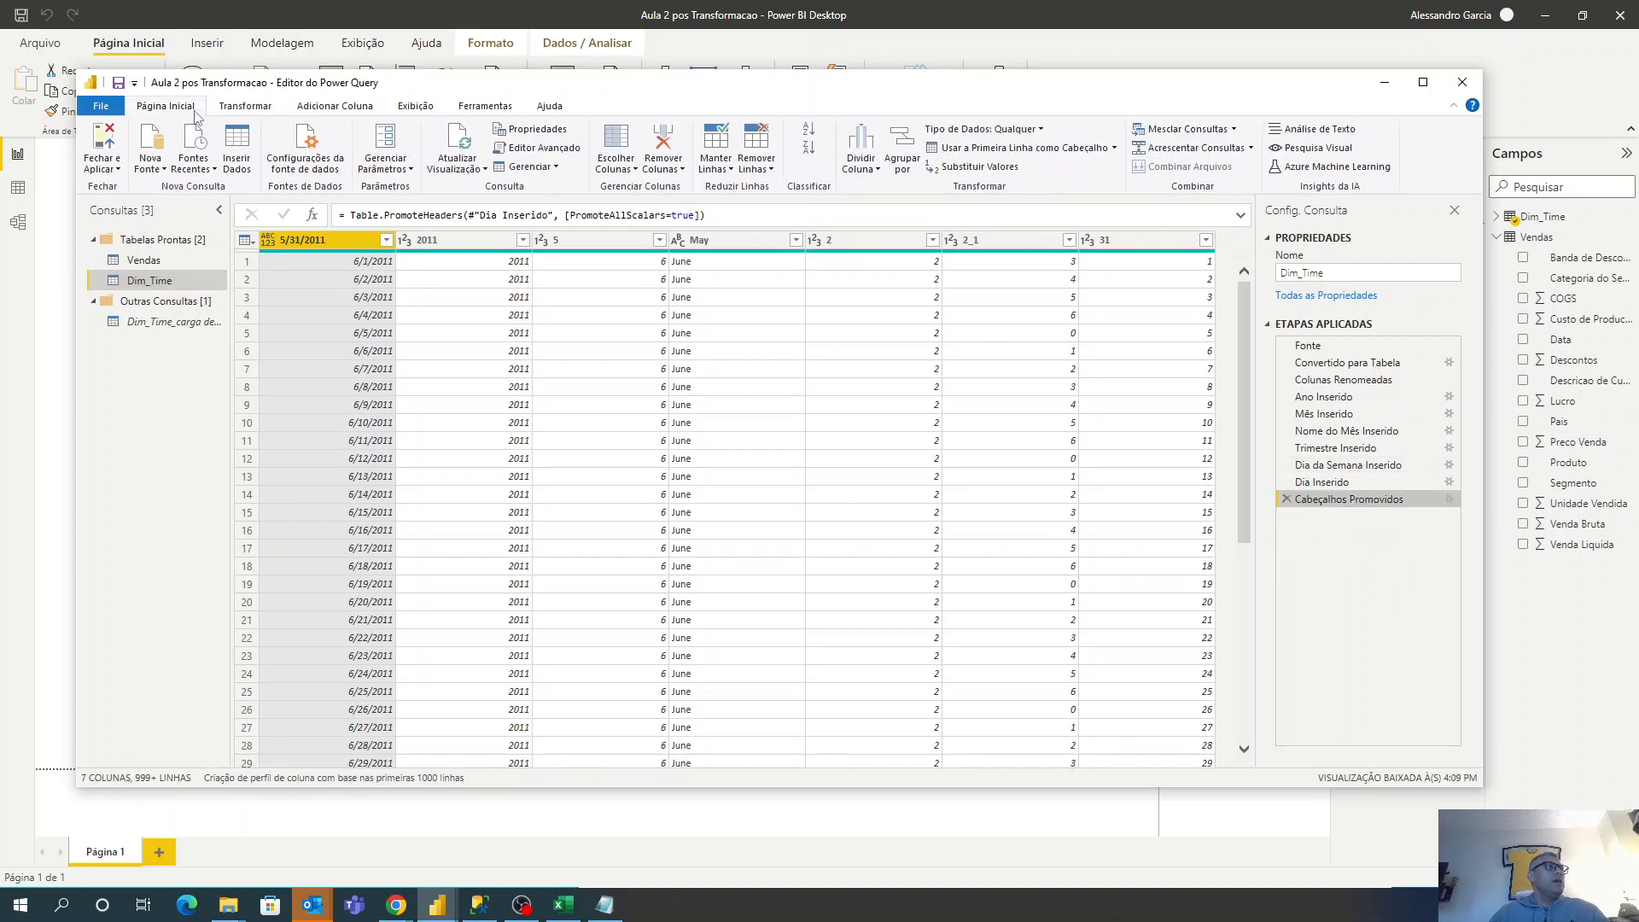
{"action": "left_click", "coordinate": [109, 143]}
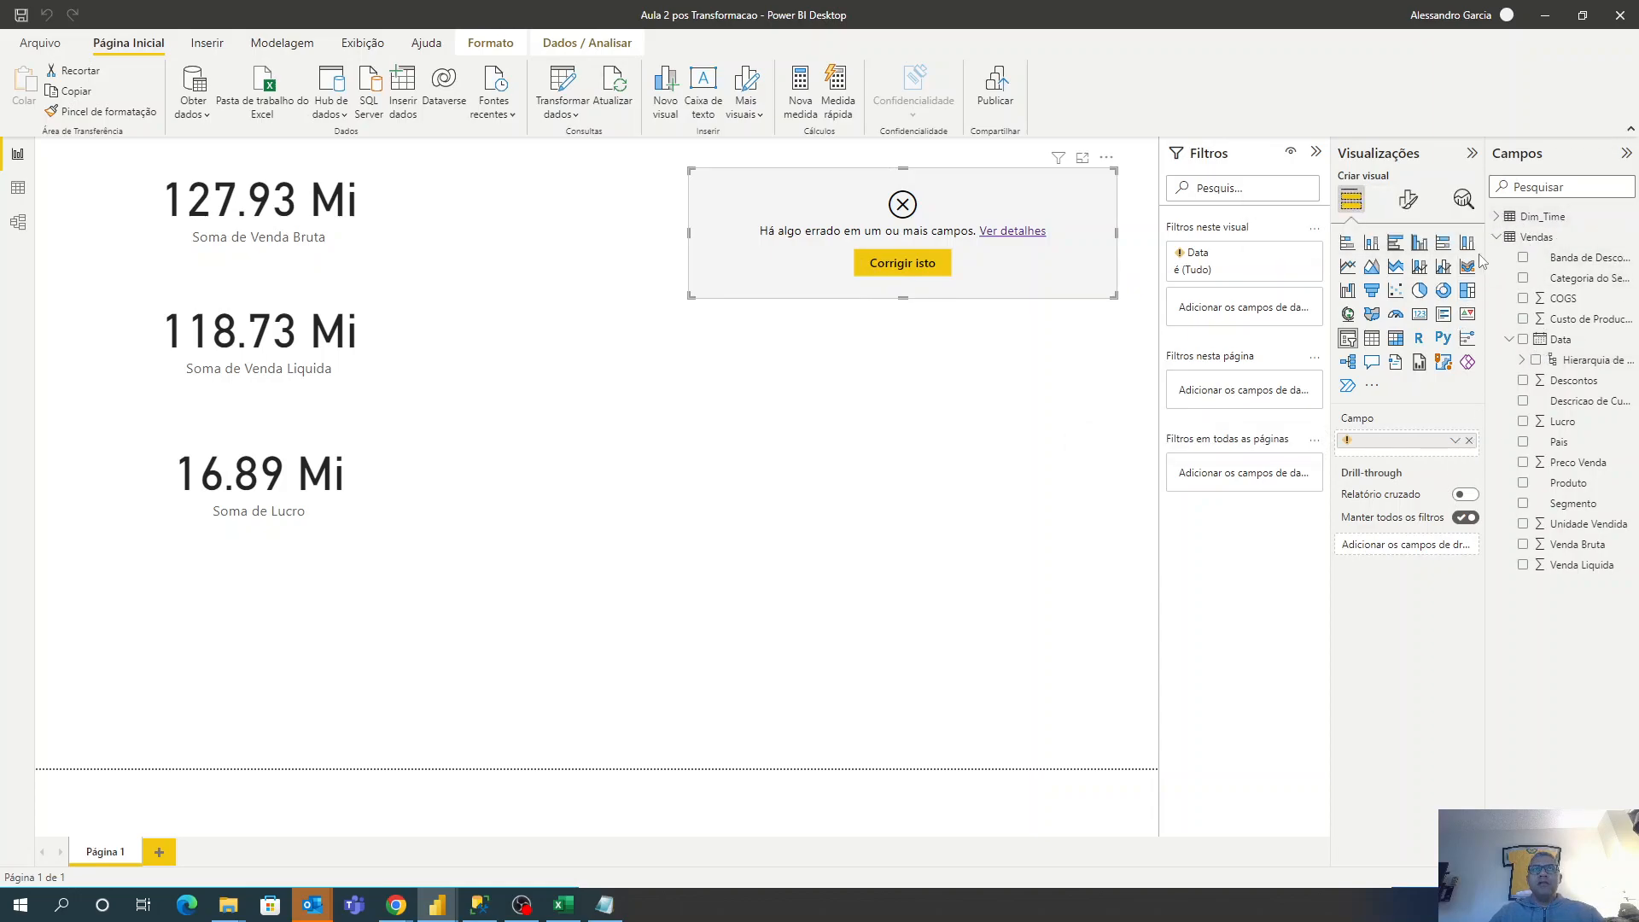
{"action": "left_click", "coordinate": [18, 224]}
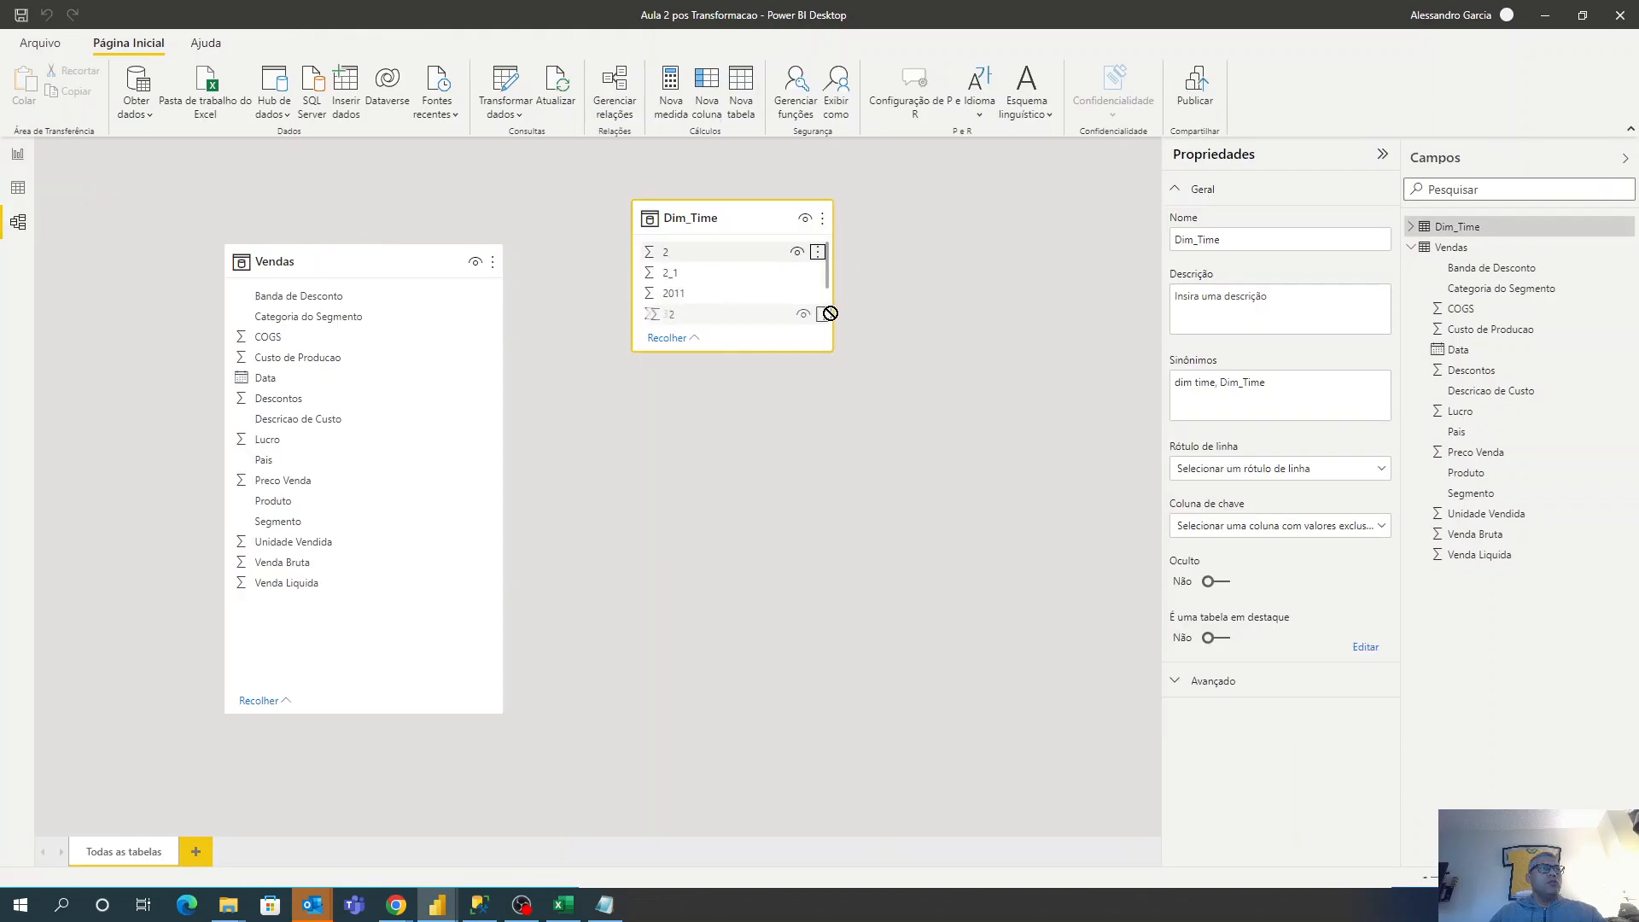
{"action": "mouse_move", "coordinate": [827, 269]}
{"action": "left_mouse_down"}
{"action": "mouse_move", "coordinate": [827, 314]}
{"action": "mouse_move", "coordinate": [828, 245]}
{"action": "left_mouse_up"}
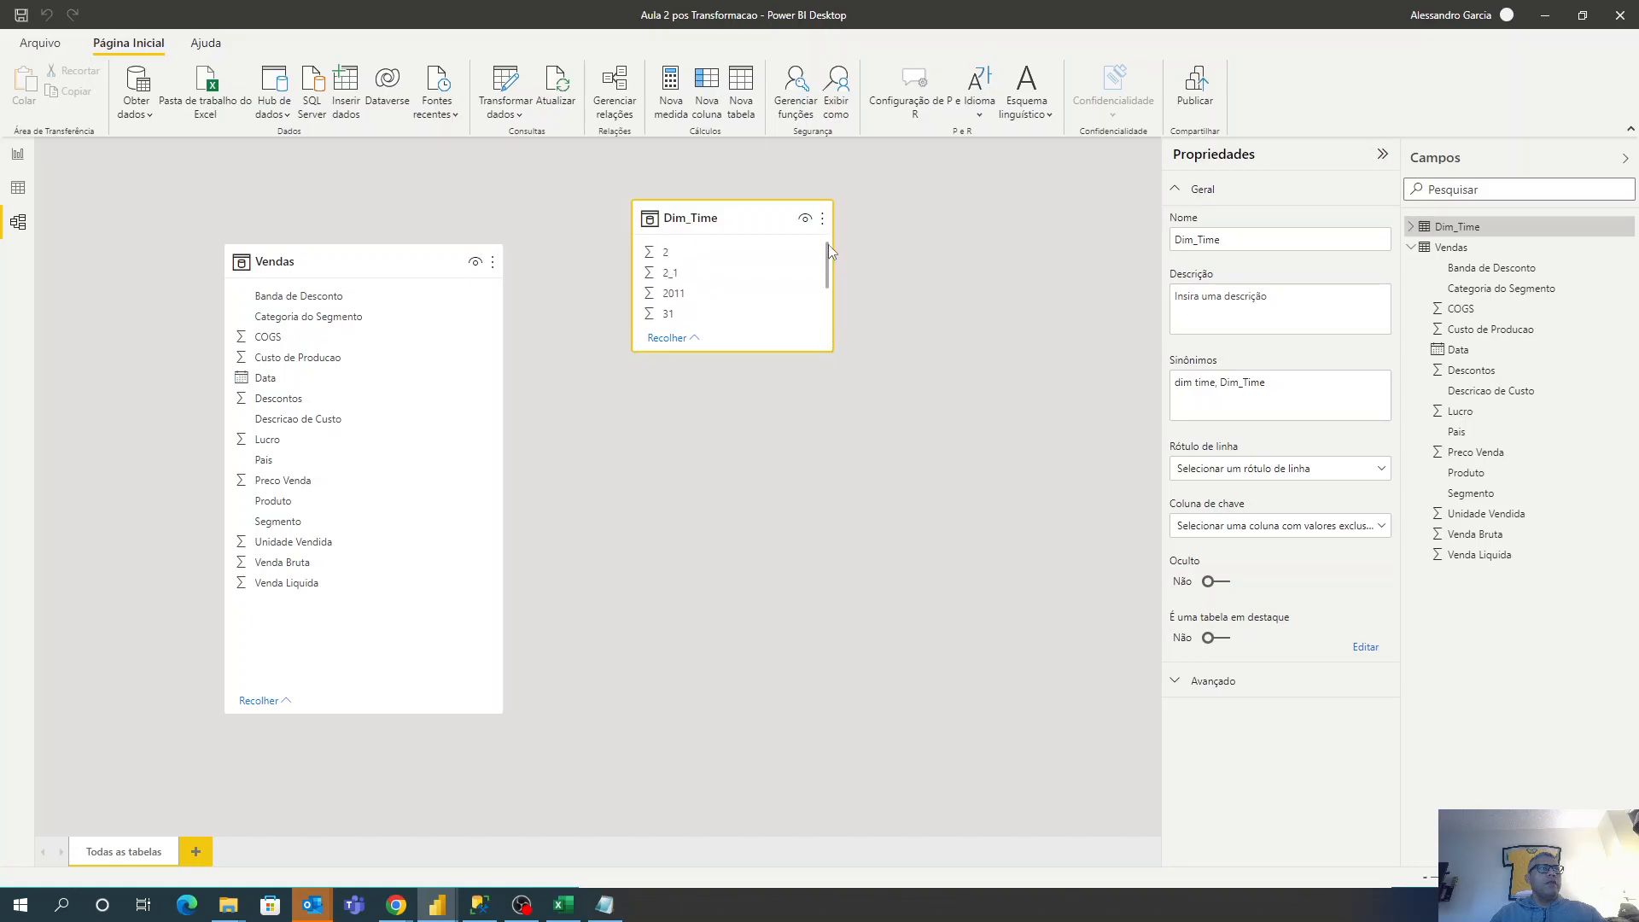
Edit the Dim_Time query to remove the Cabeçalhos Promovidos step, and apply the change to the model.
{"action": "right_click", "coordinate": [1454, 228]}
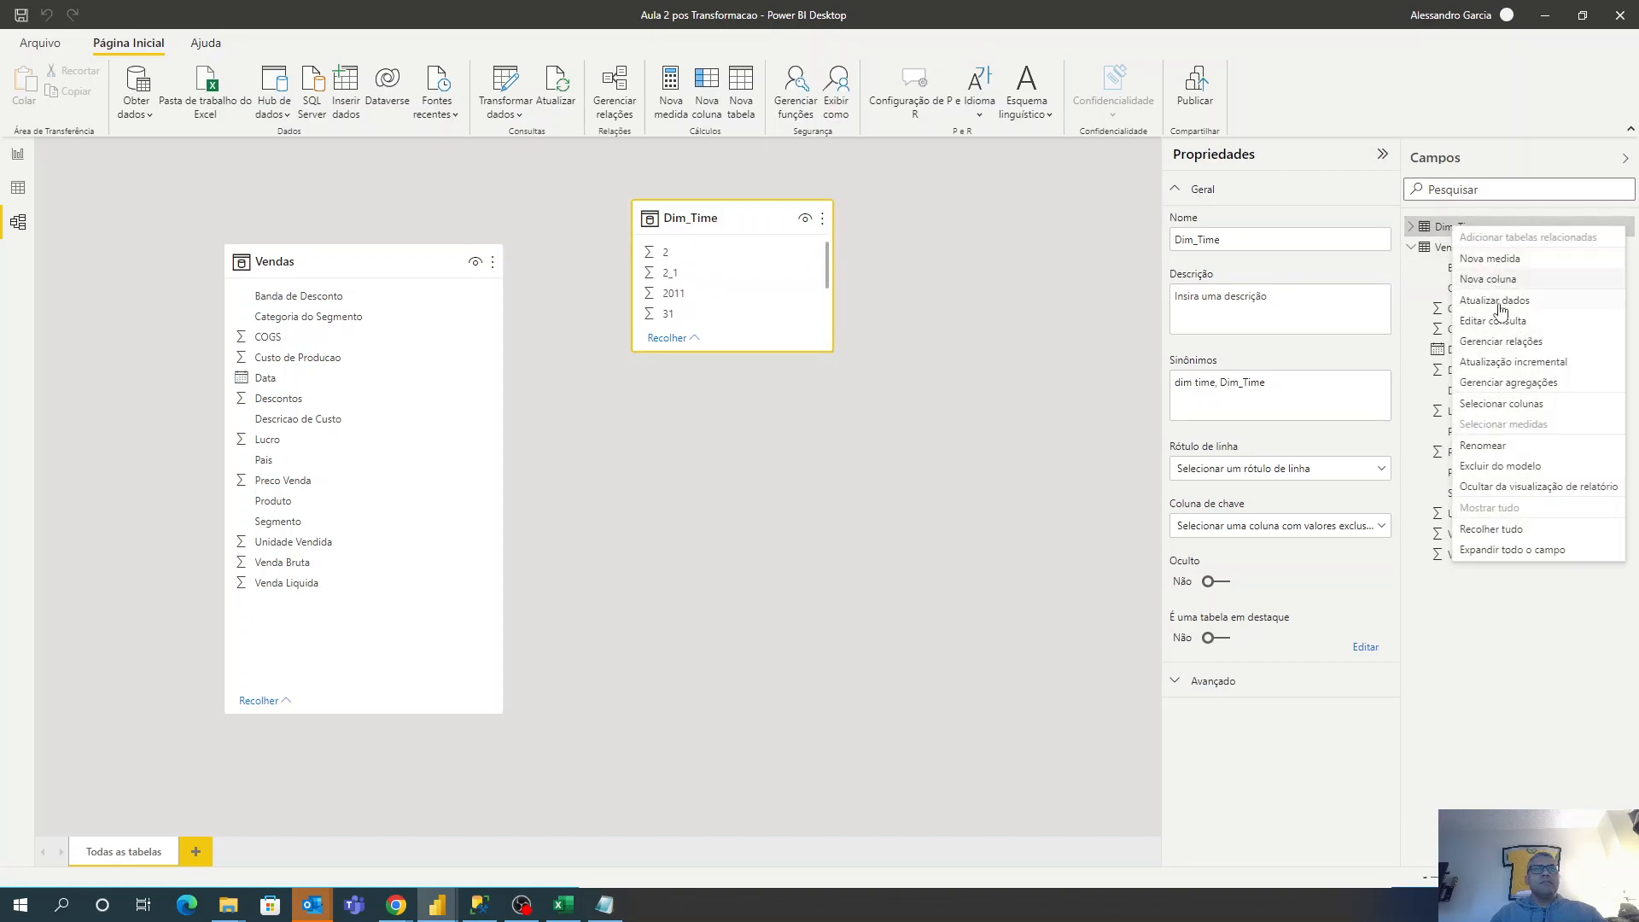
{"action": "left_click", "coordinate": [1495, 320]}
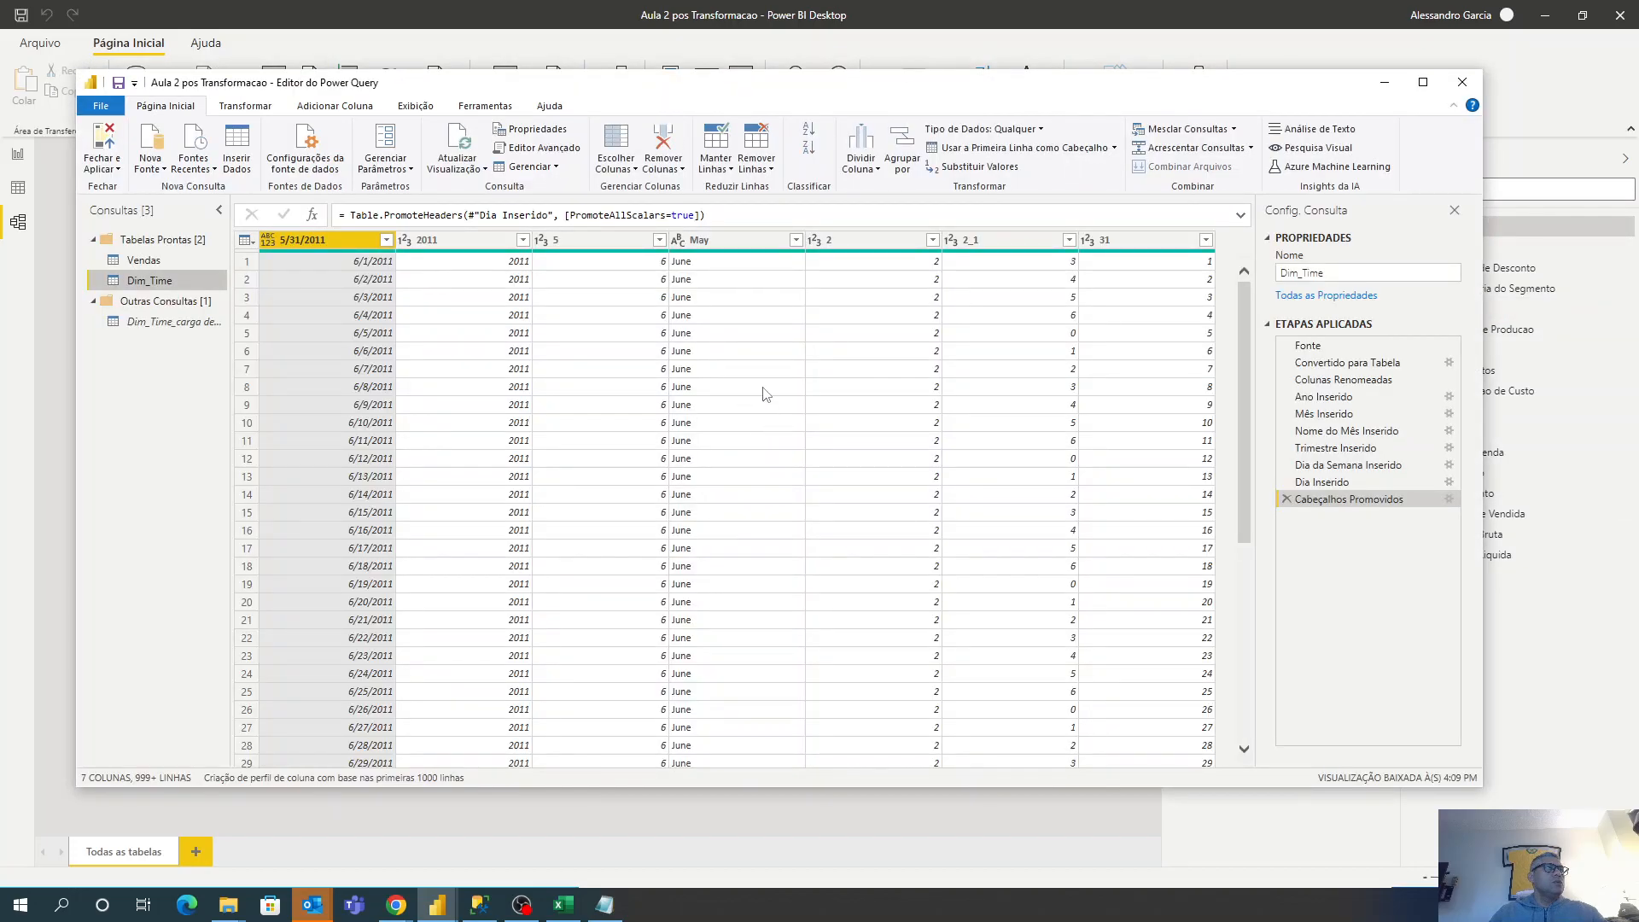
{"action": "left_click", "coordinate": [1286, 499]}
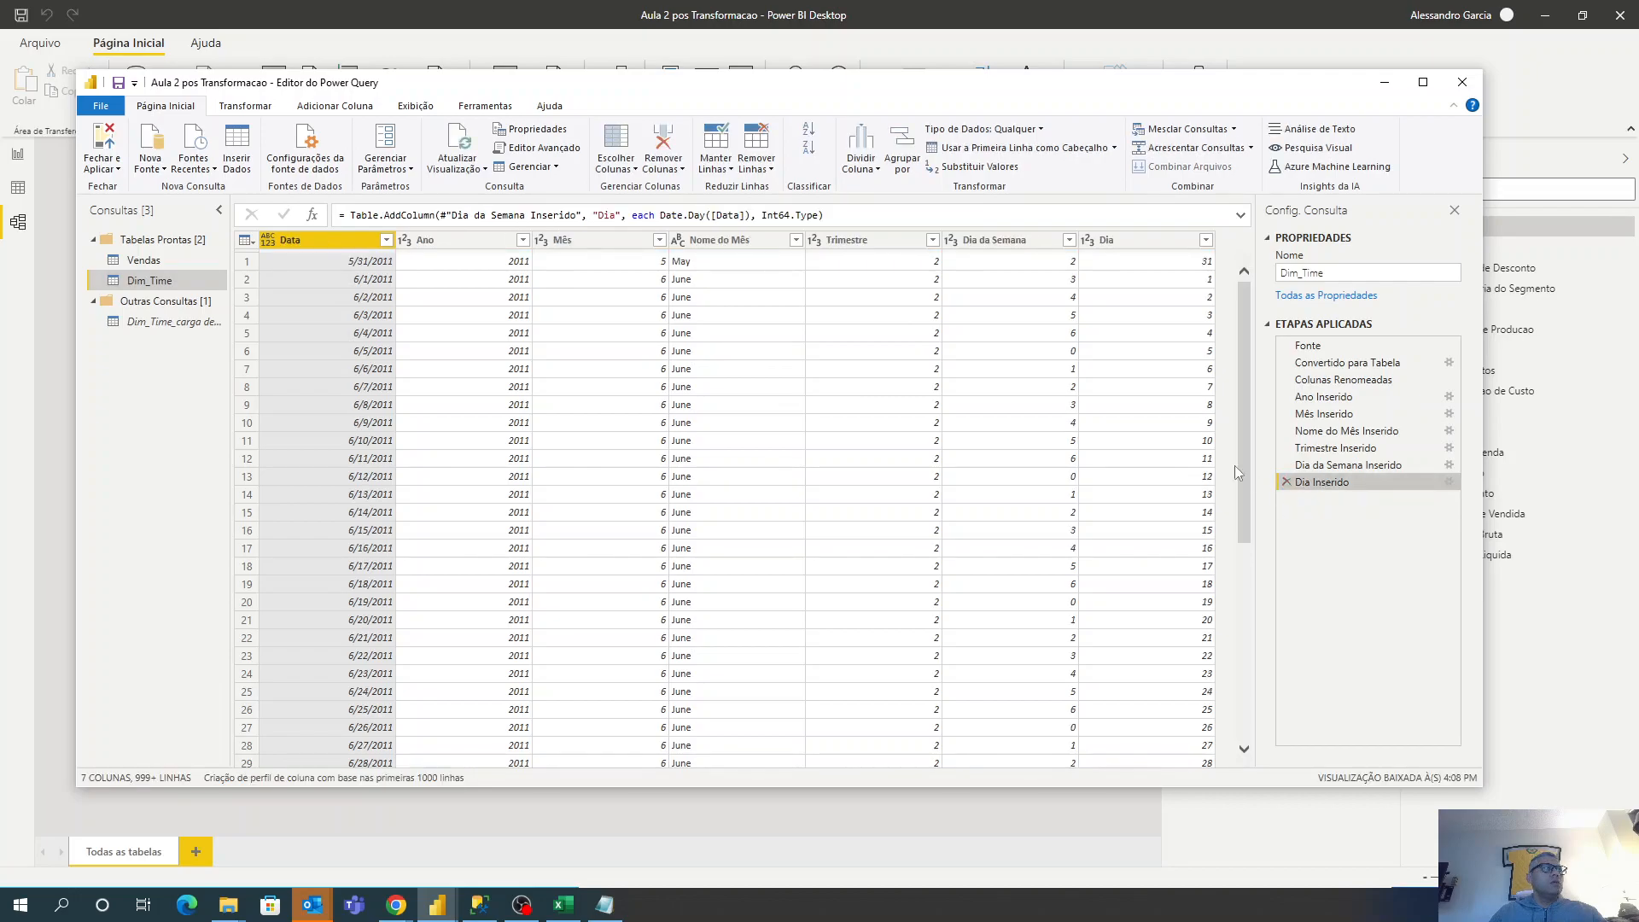
{"action": "left_click", "coordinate": [102, 143]}
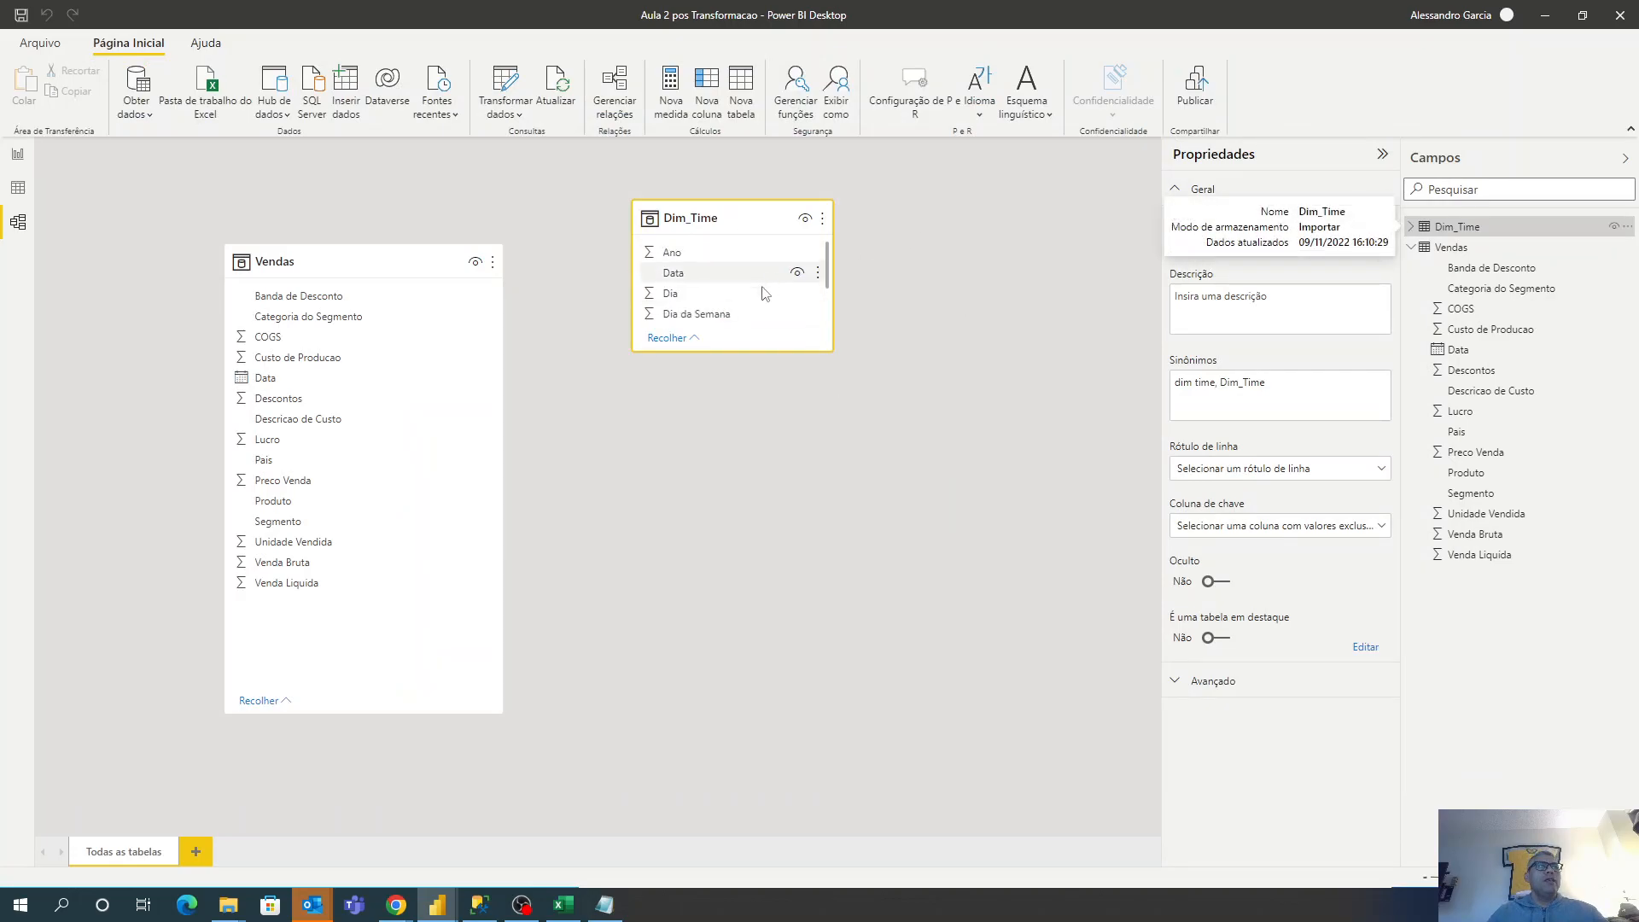
Create a relationship from the Data column of Dim_Time to the Data column of Vendas, and review and accept its settings.
{"action": "left_click", "coordinate": [1413, 226]}
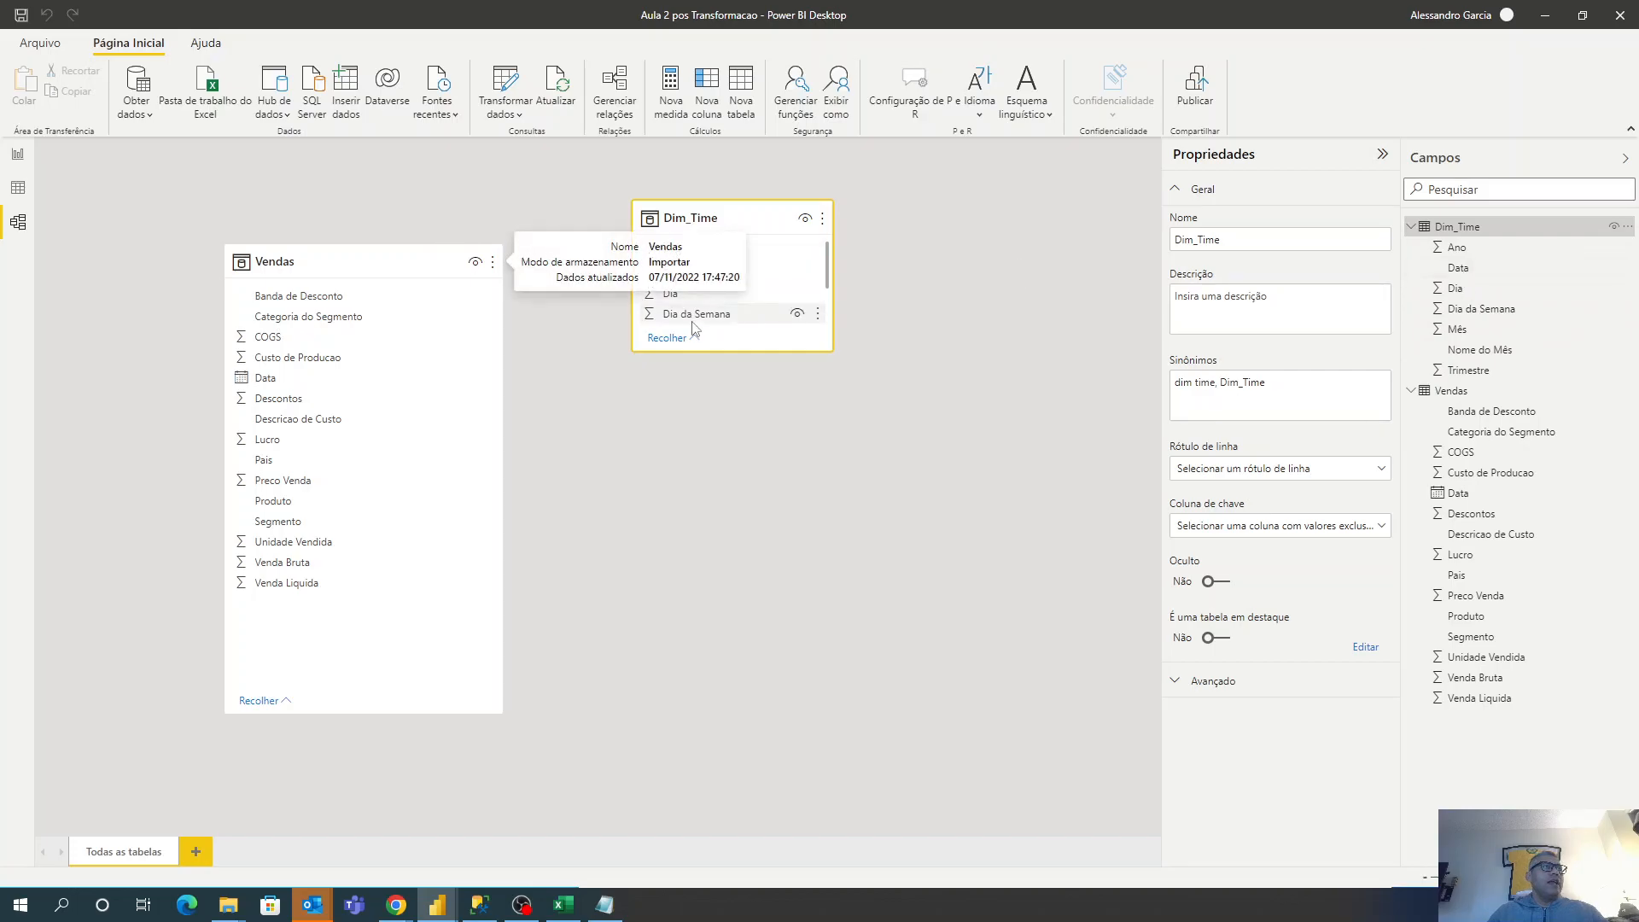
{"action": "left_click", "coordinate": [677, 274]}
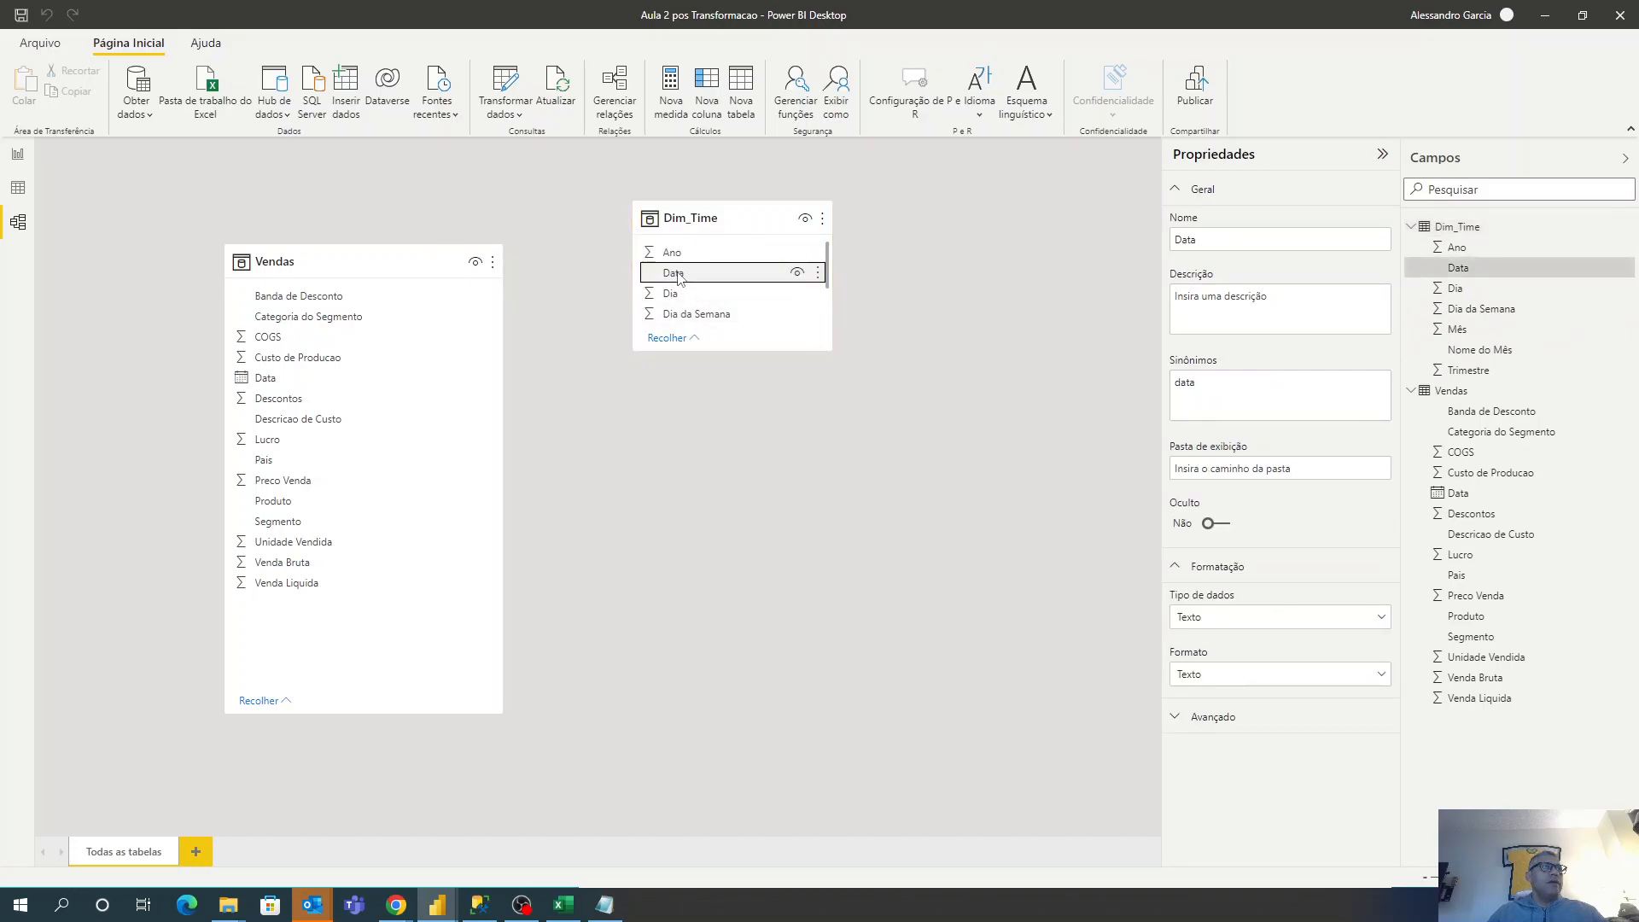
{"action": "left_click", "coordinate": [17, 231]}
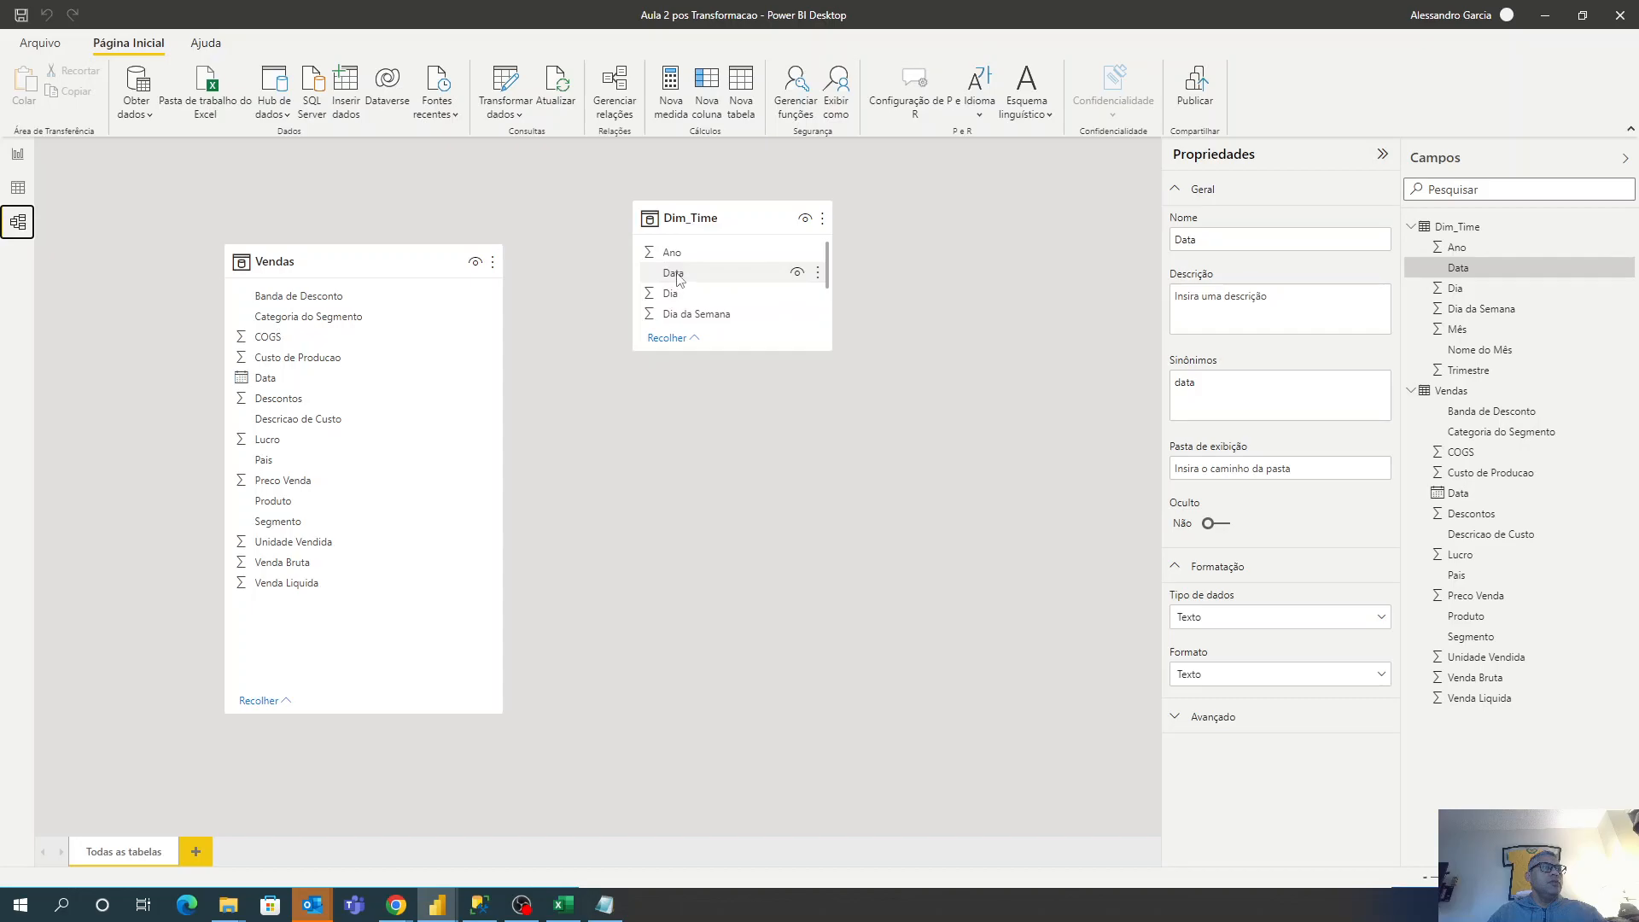
{"action": "left_click_drag", "start_coordinate": [679, 279], "coordinate": [292, 386]}
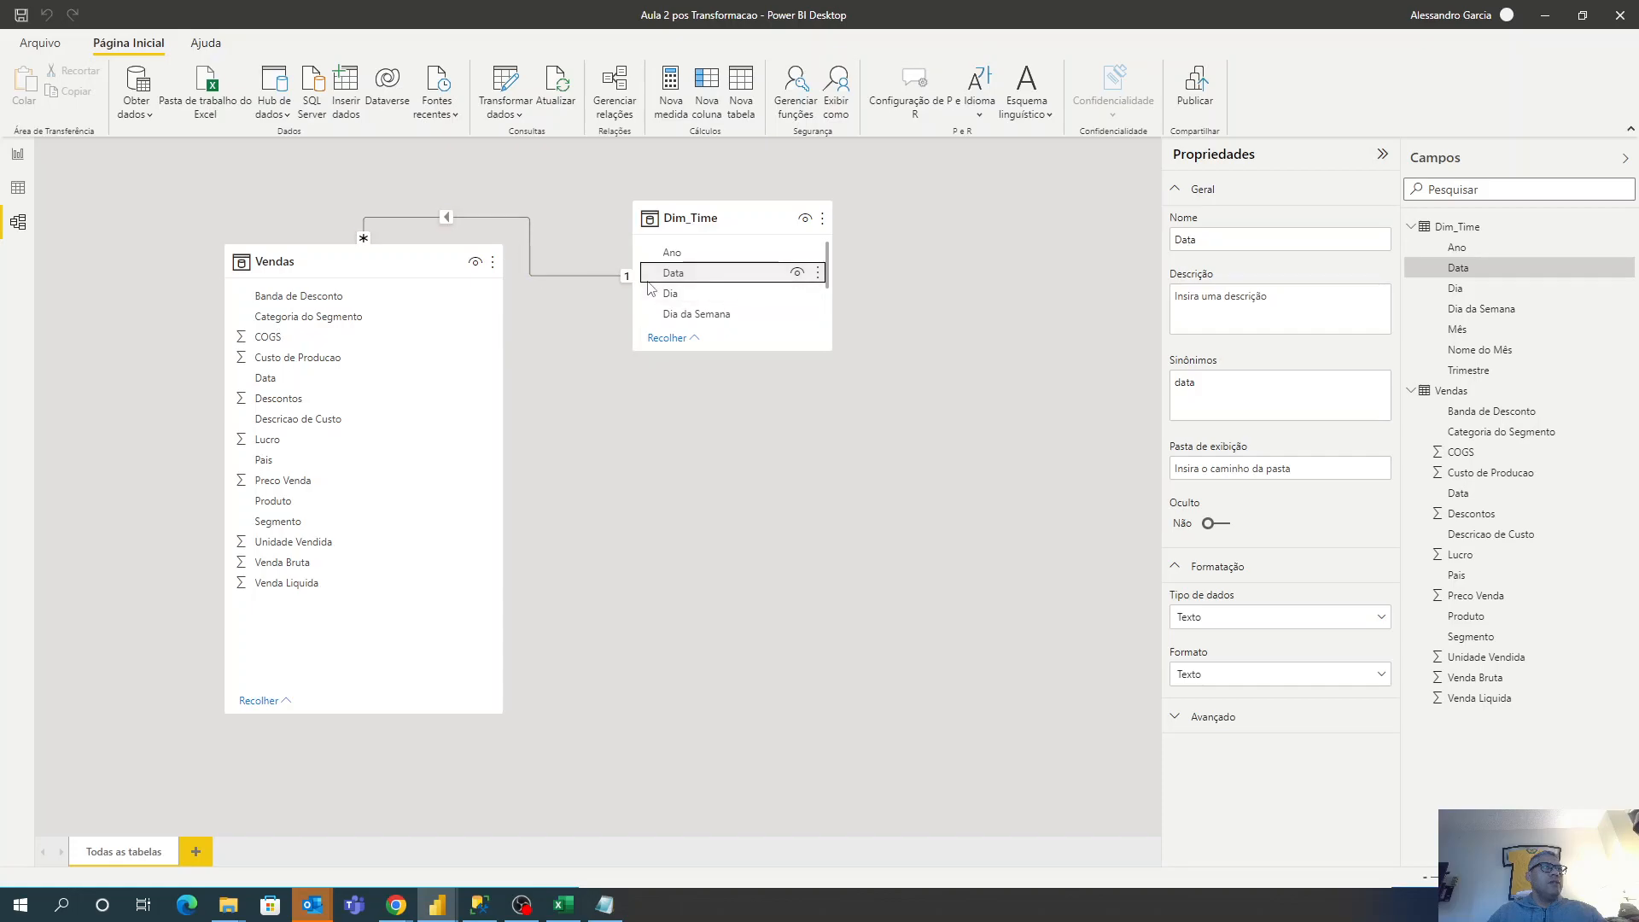
{"action": "double_click", "coordinate": [489, 218]}
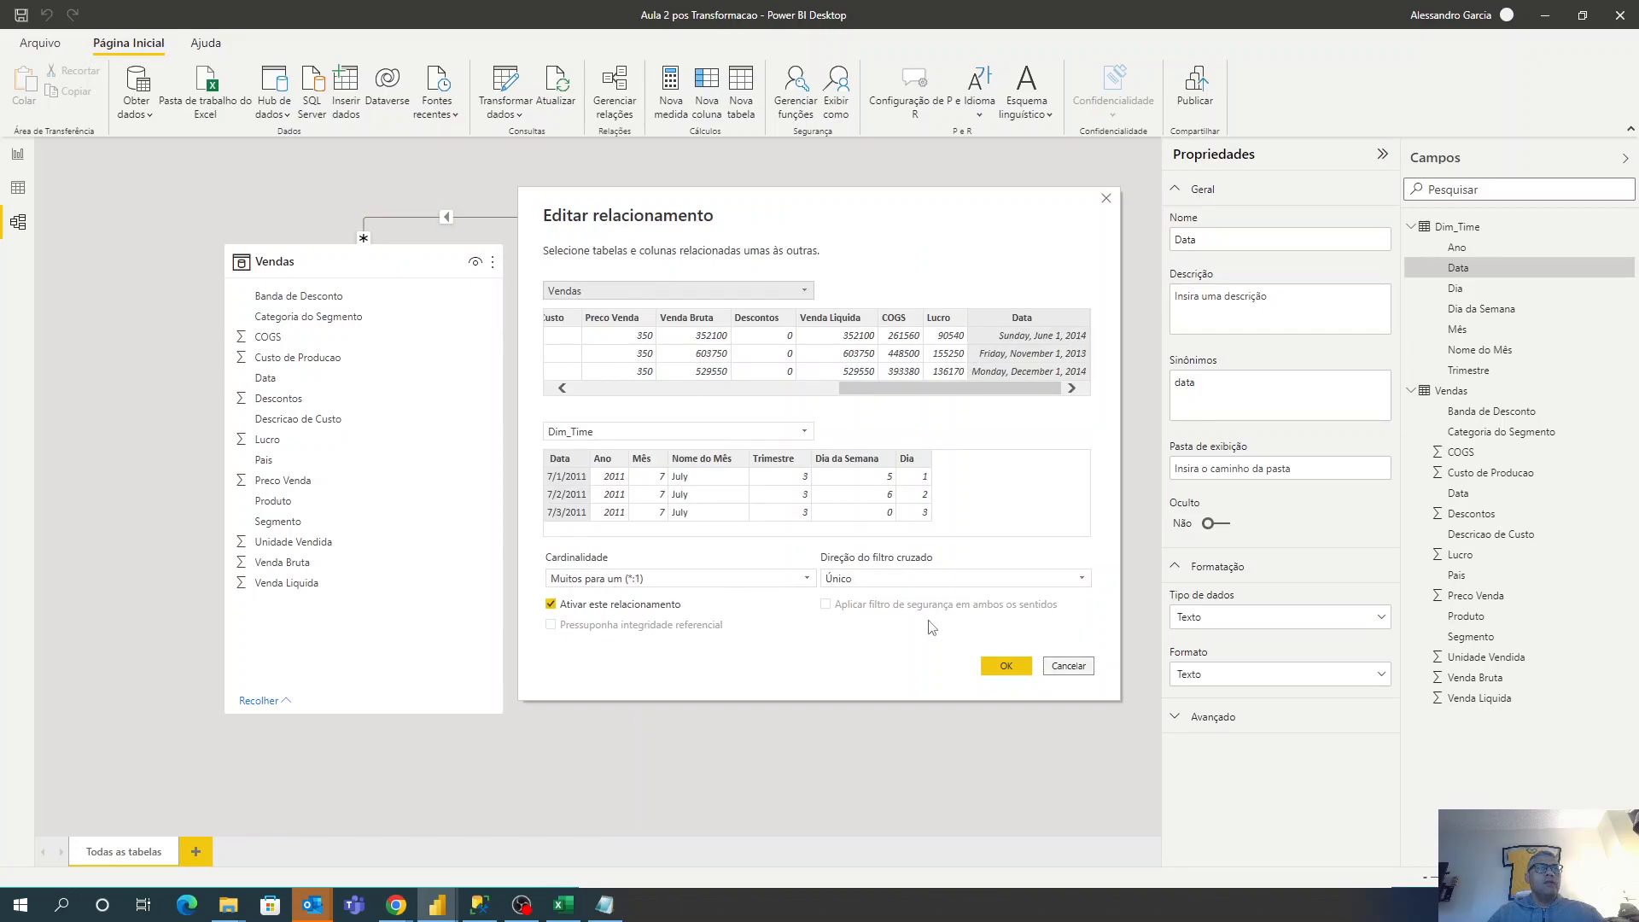
{"action": "left_click", "coordinate": [1004, 669]}
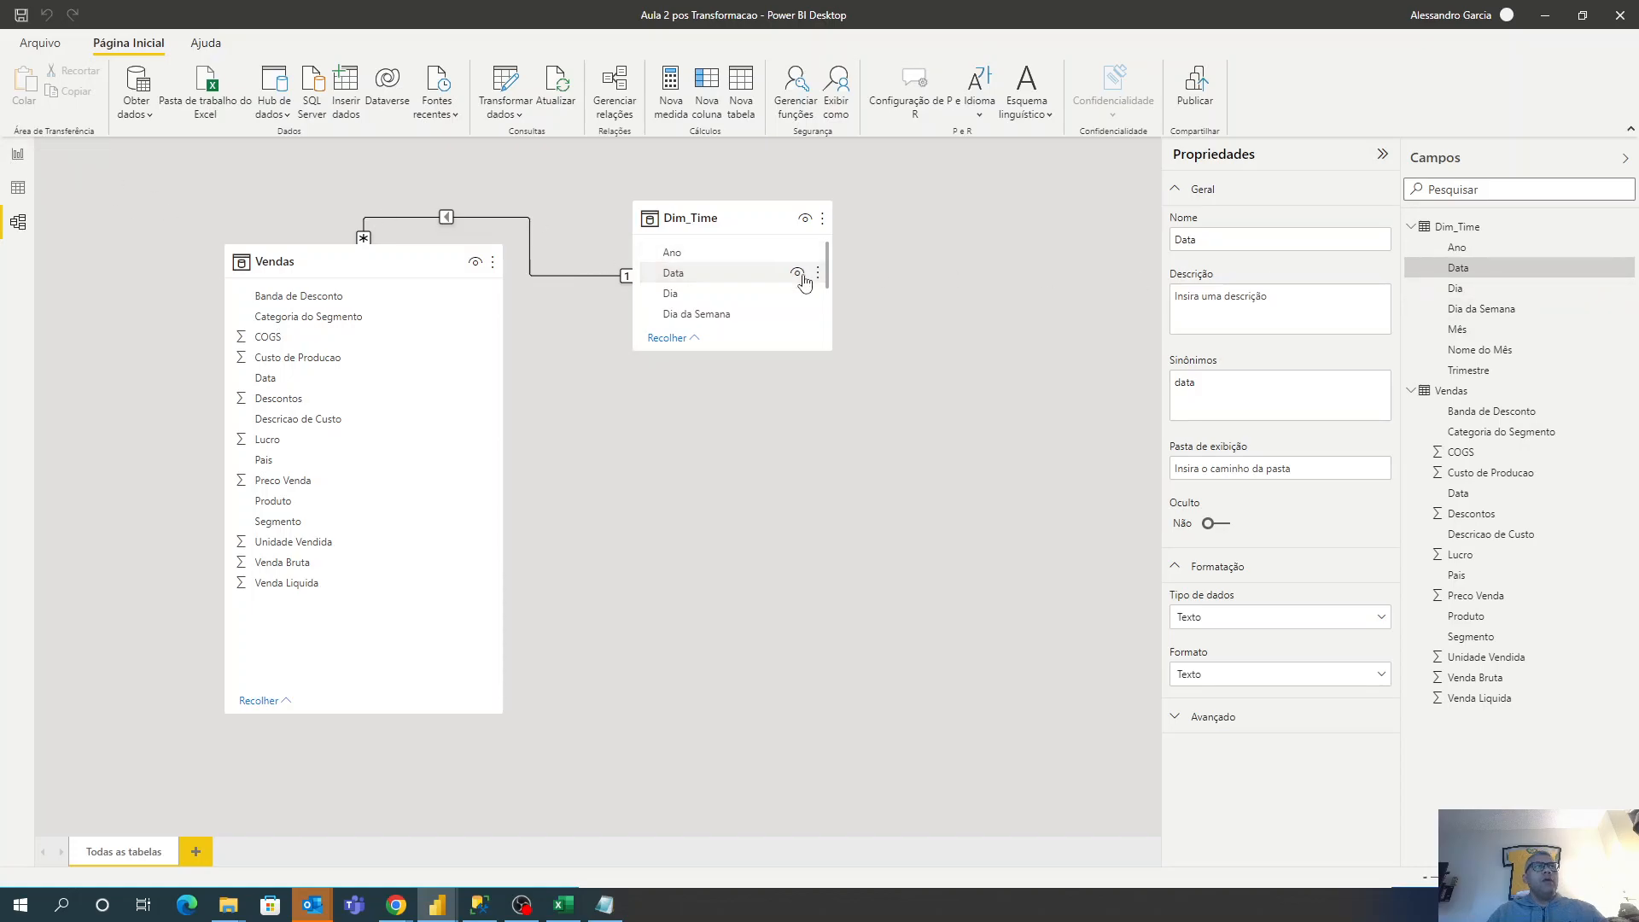
Check the Dim_Time table rows, and reopen its query from the report to disable its loading to the report.
{"action": "left_click", "coordinate": [16, 192]}
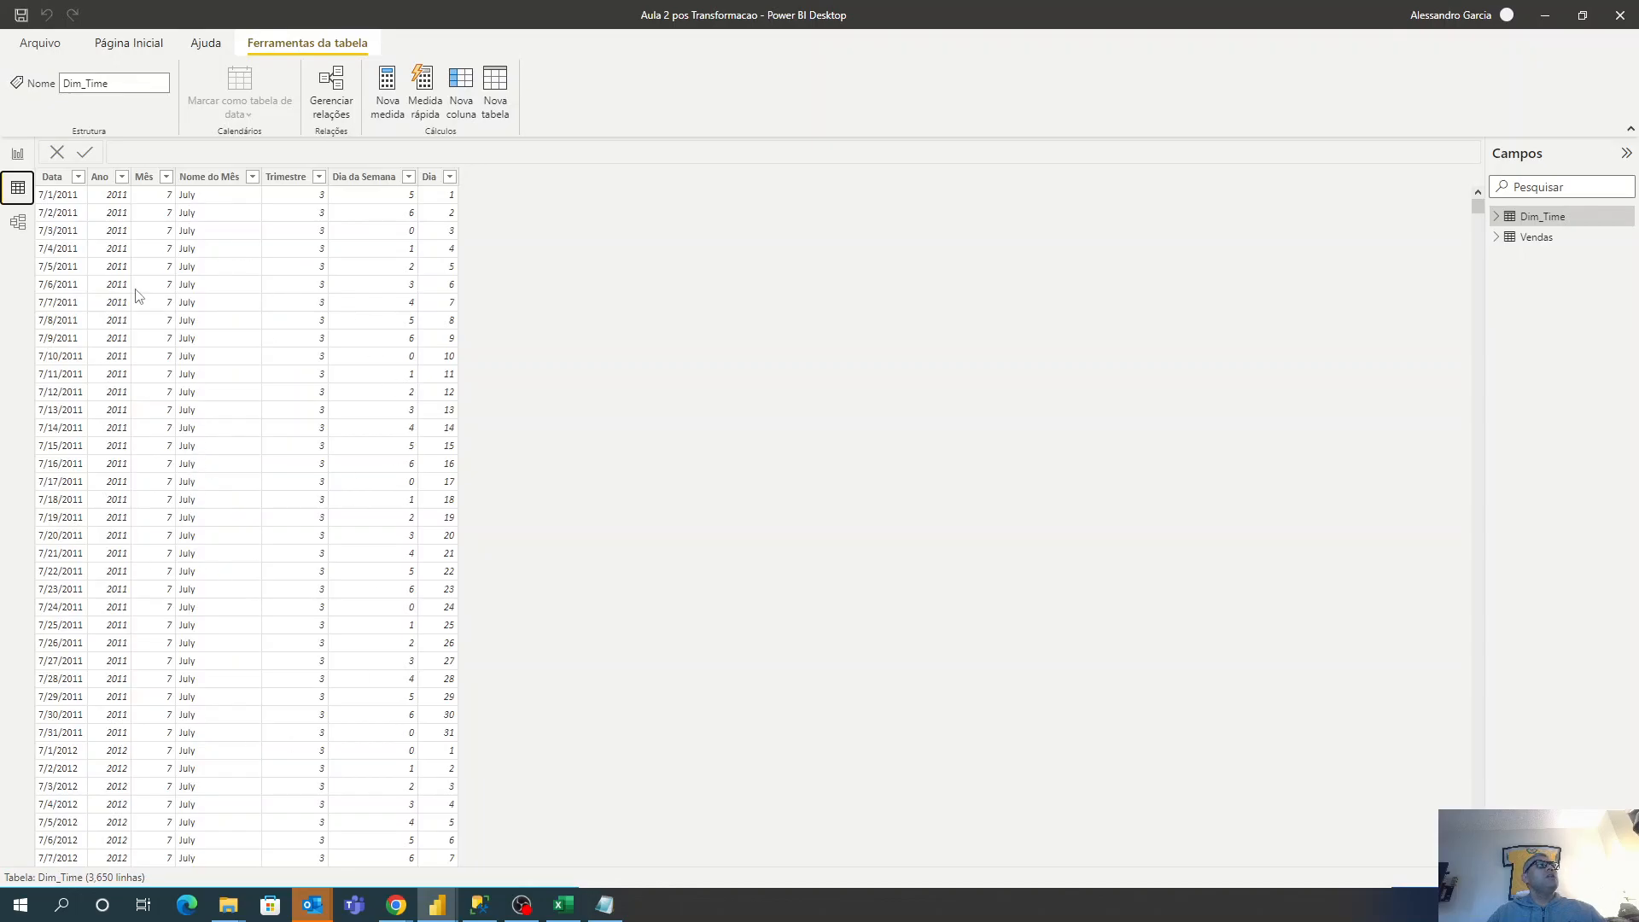
{"action": "left_click", "coordinate": [17, 153]}
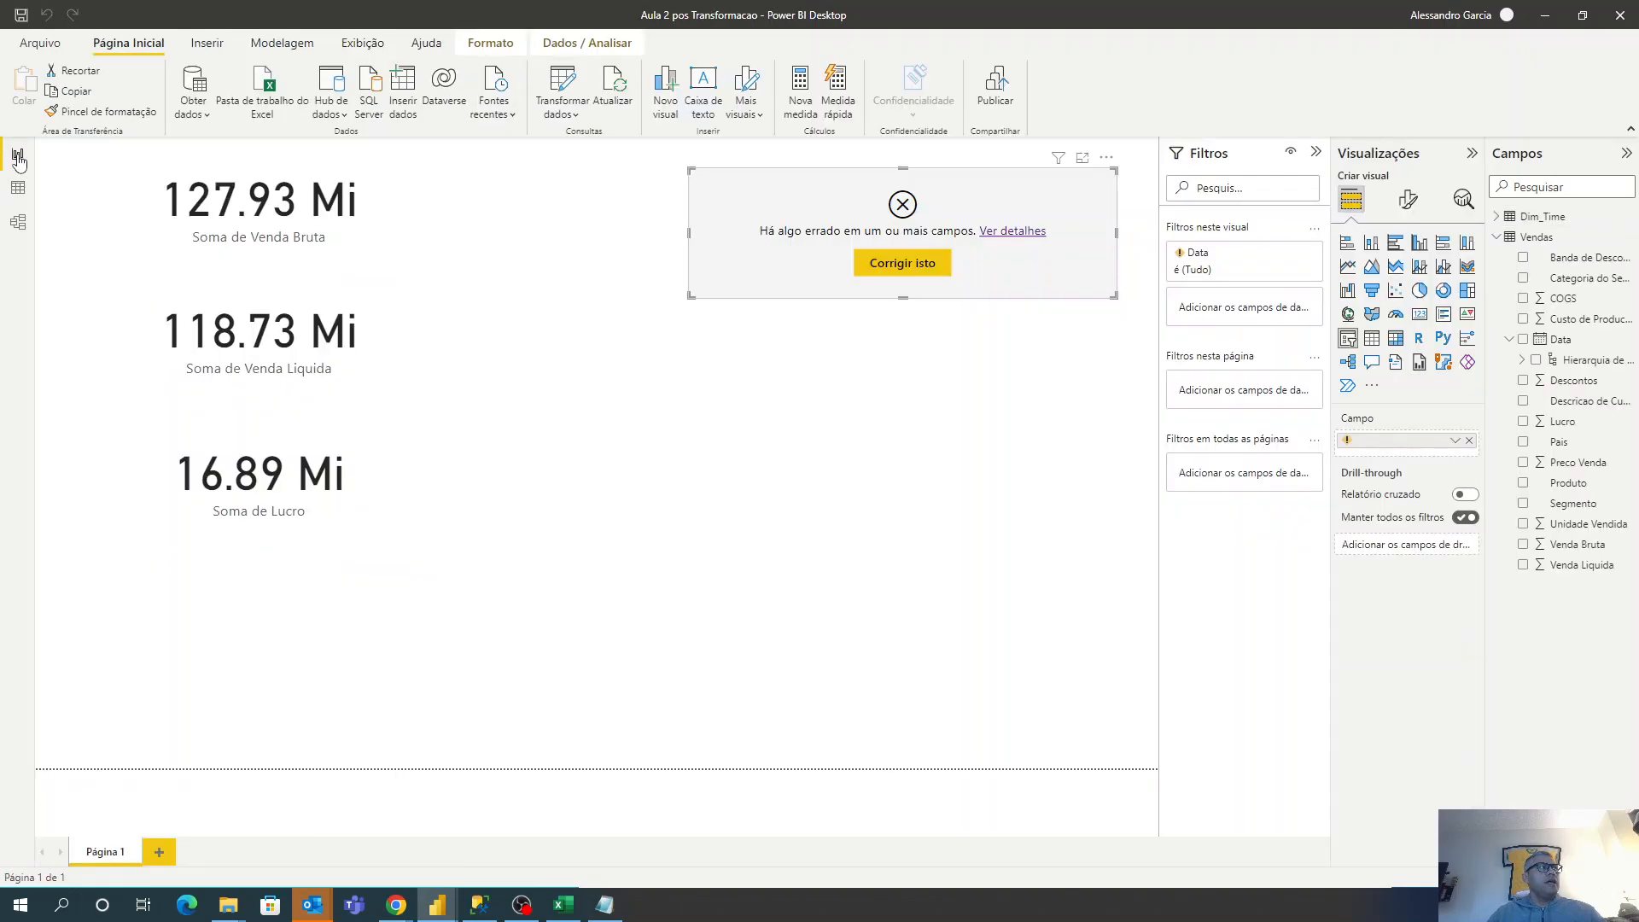
{"action": "right_click", "coordinate": [1540, 220]}
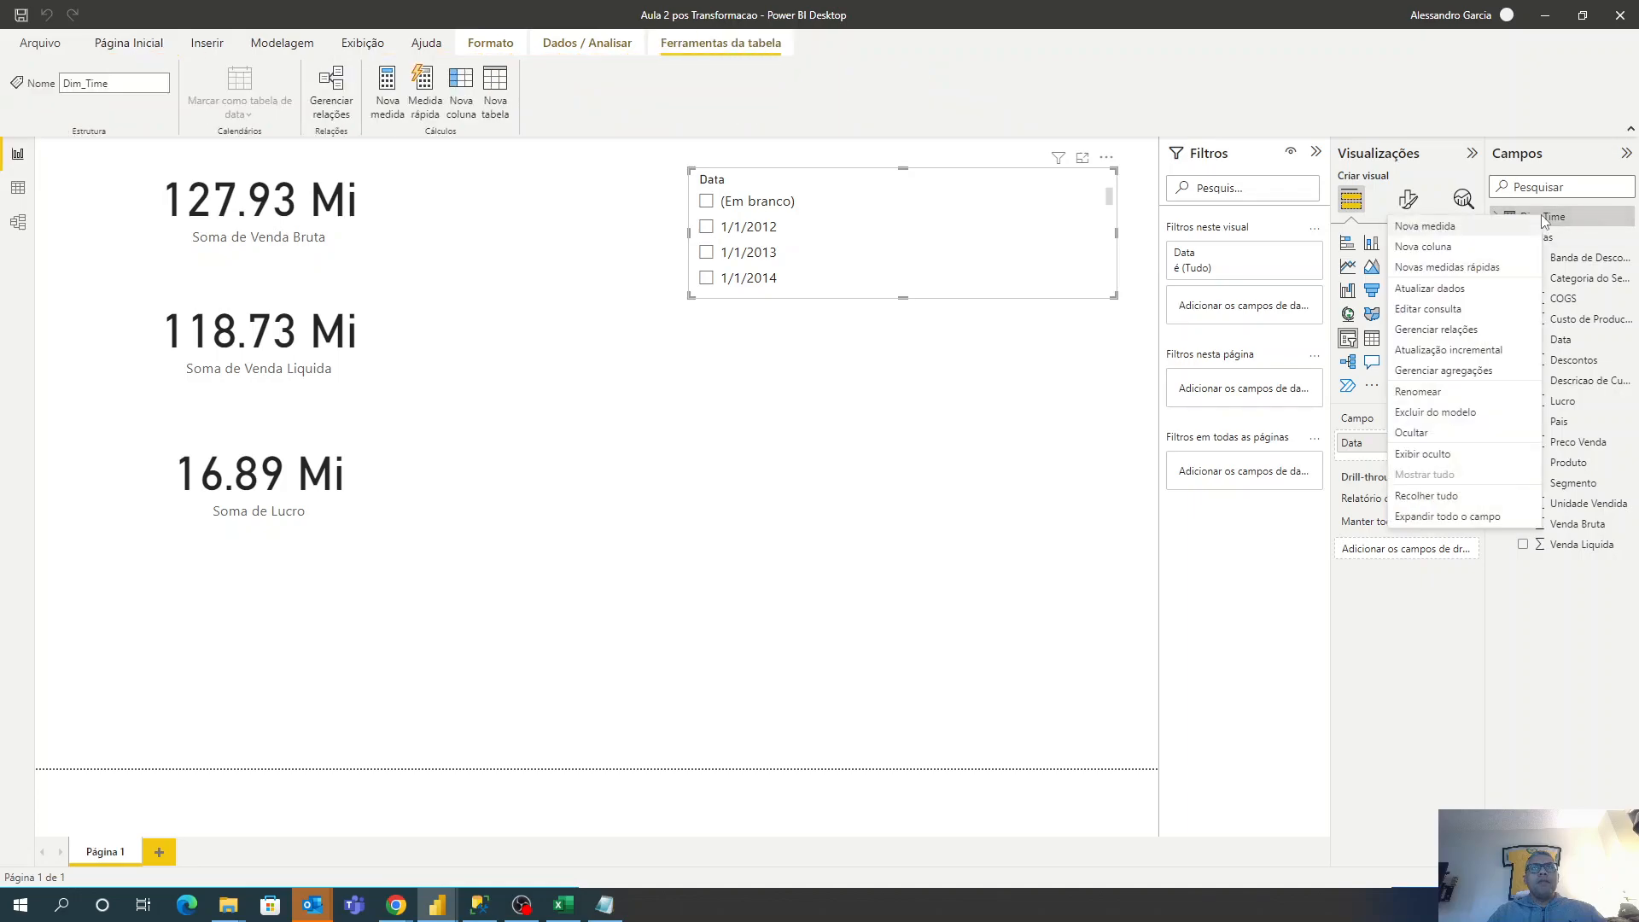
{"action": "left_click", "coordinate": [1446, 312]}
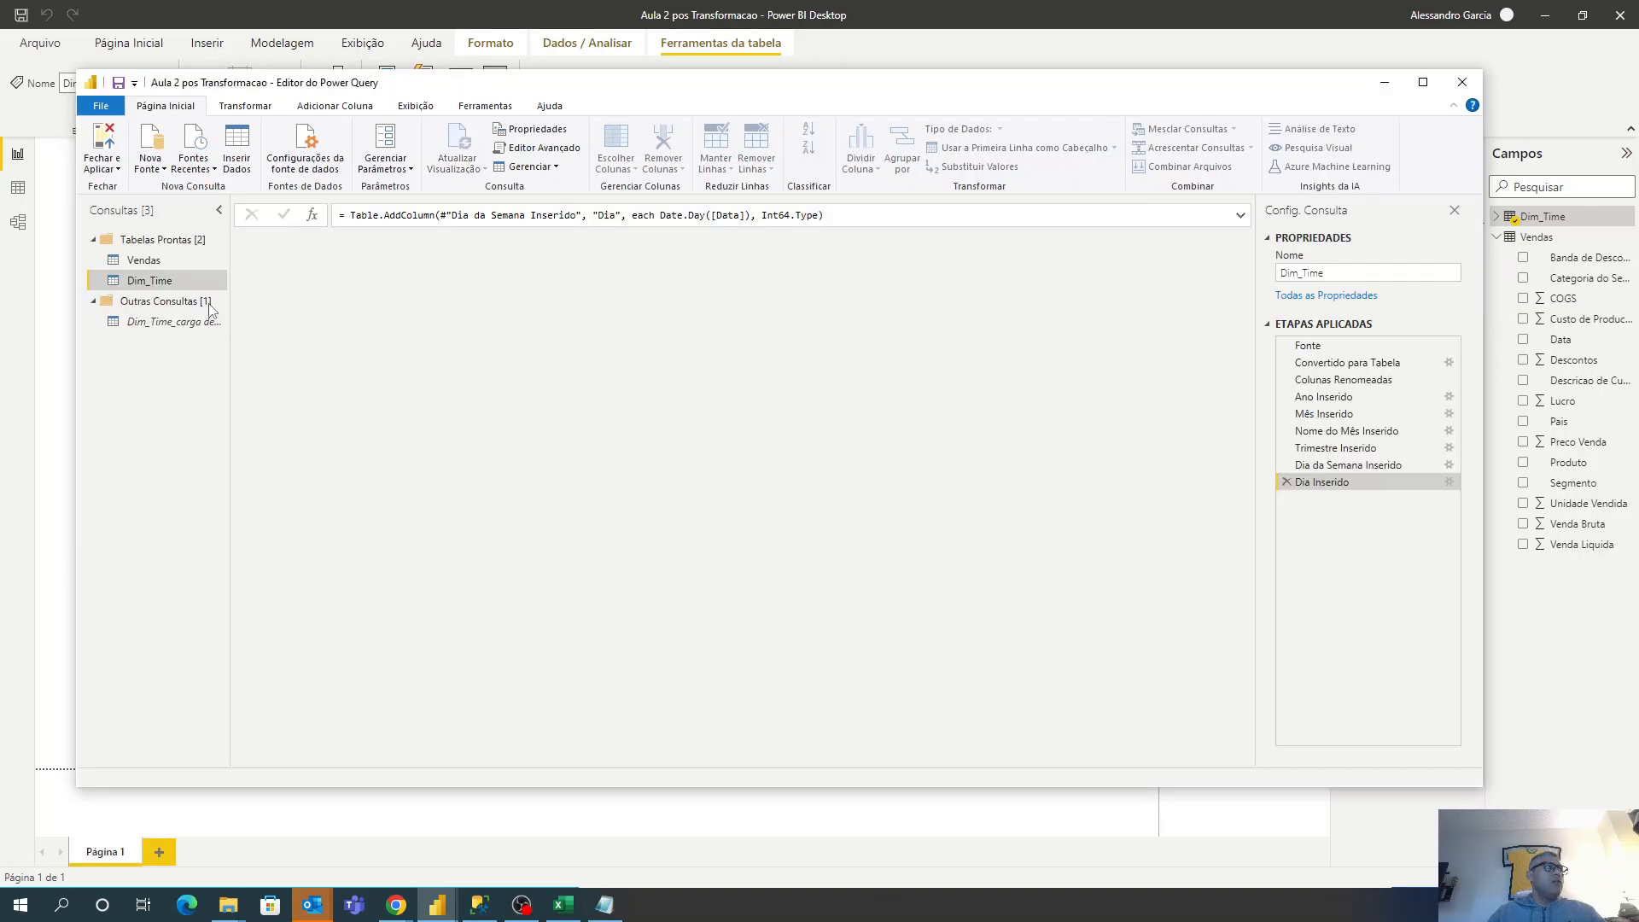
{"action": "right_click", "coordinate": [150, 281]}
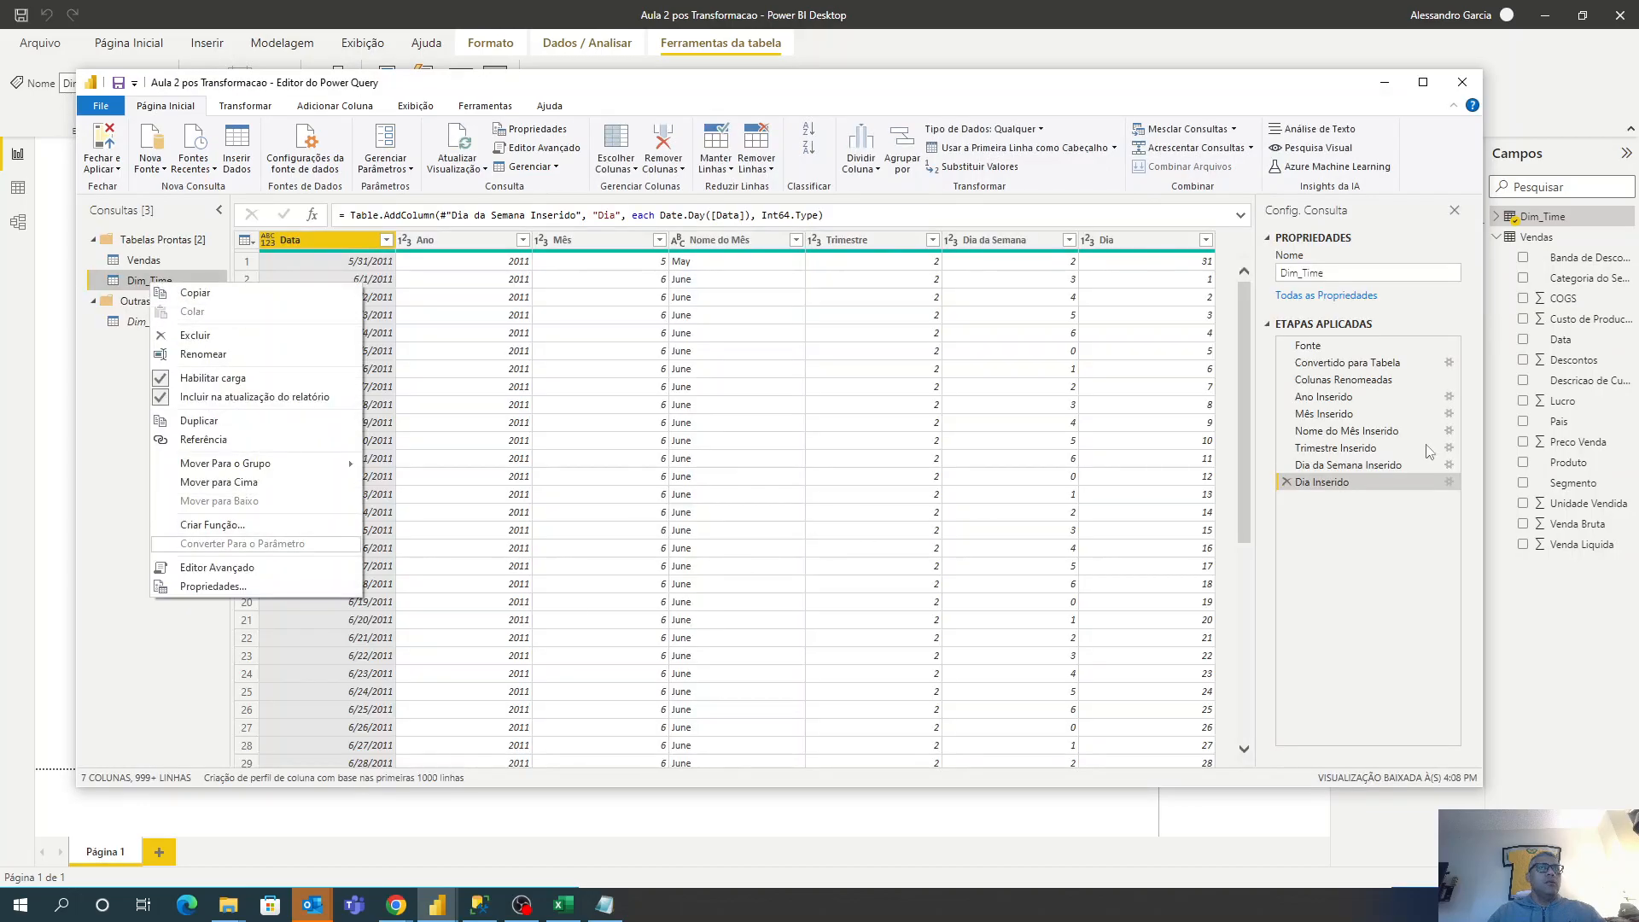
{"action": "left_click", "coordinate": [1398, 312]}
{"action": "left_click", "coordinate": [1325, 295]}
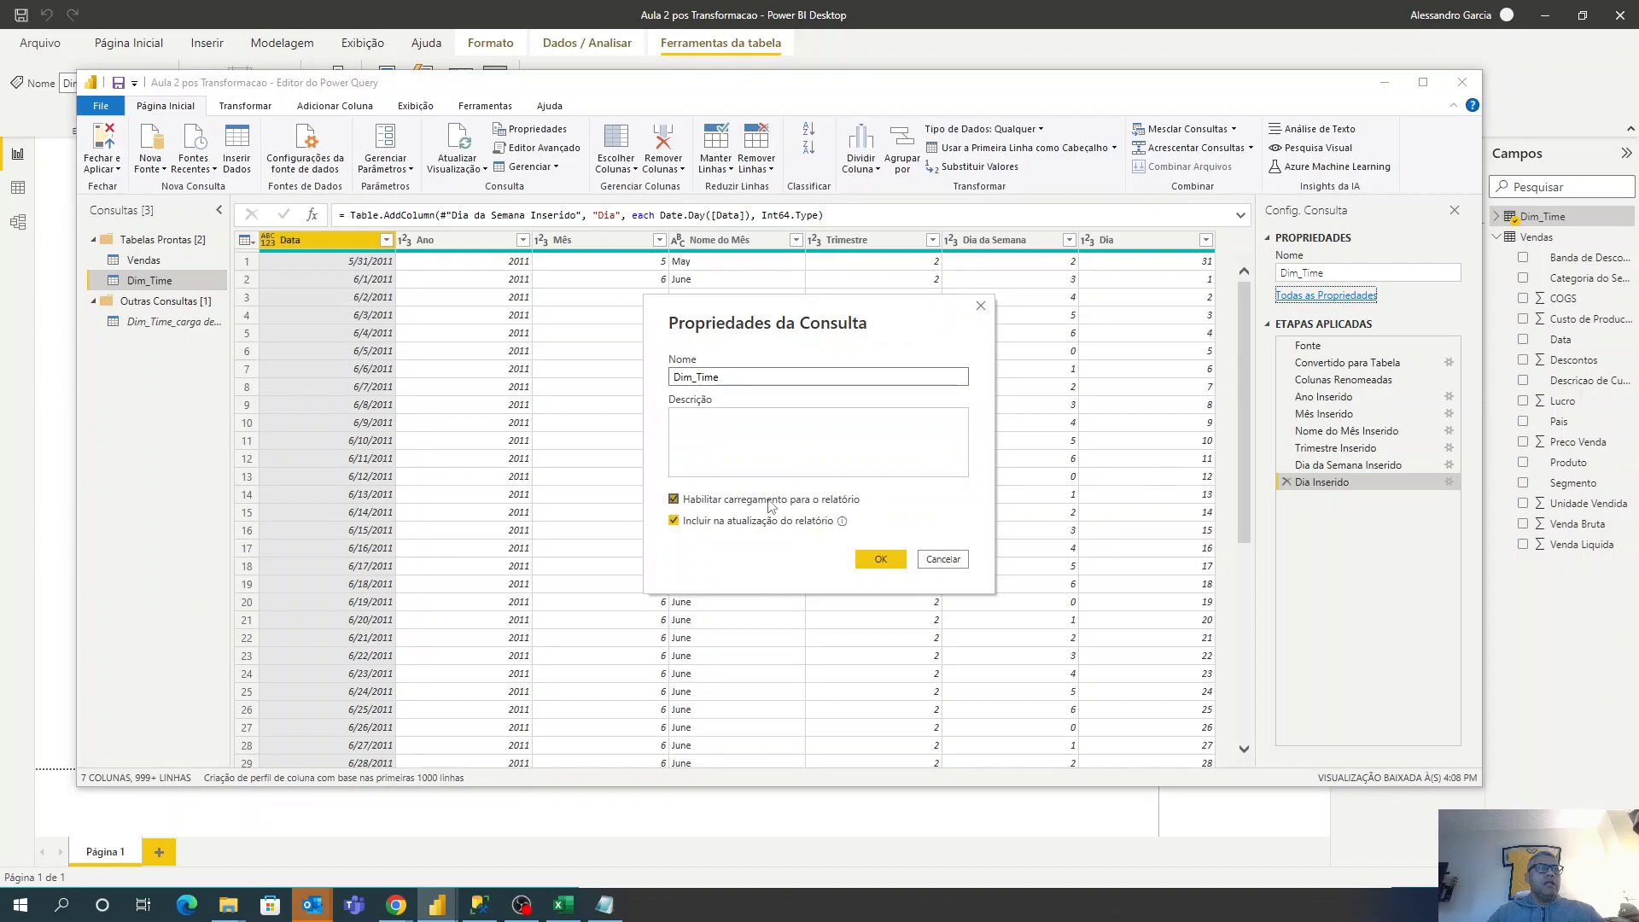
{"action": "left_click", "coordinate": [673, 498]}
{"action": "left_click", "coordinate": [880, 614]}
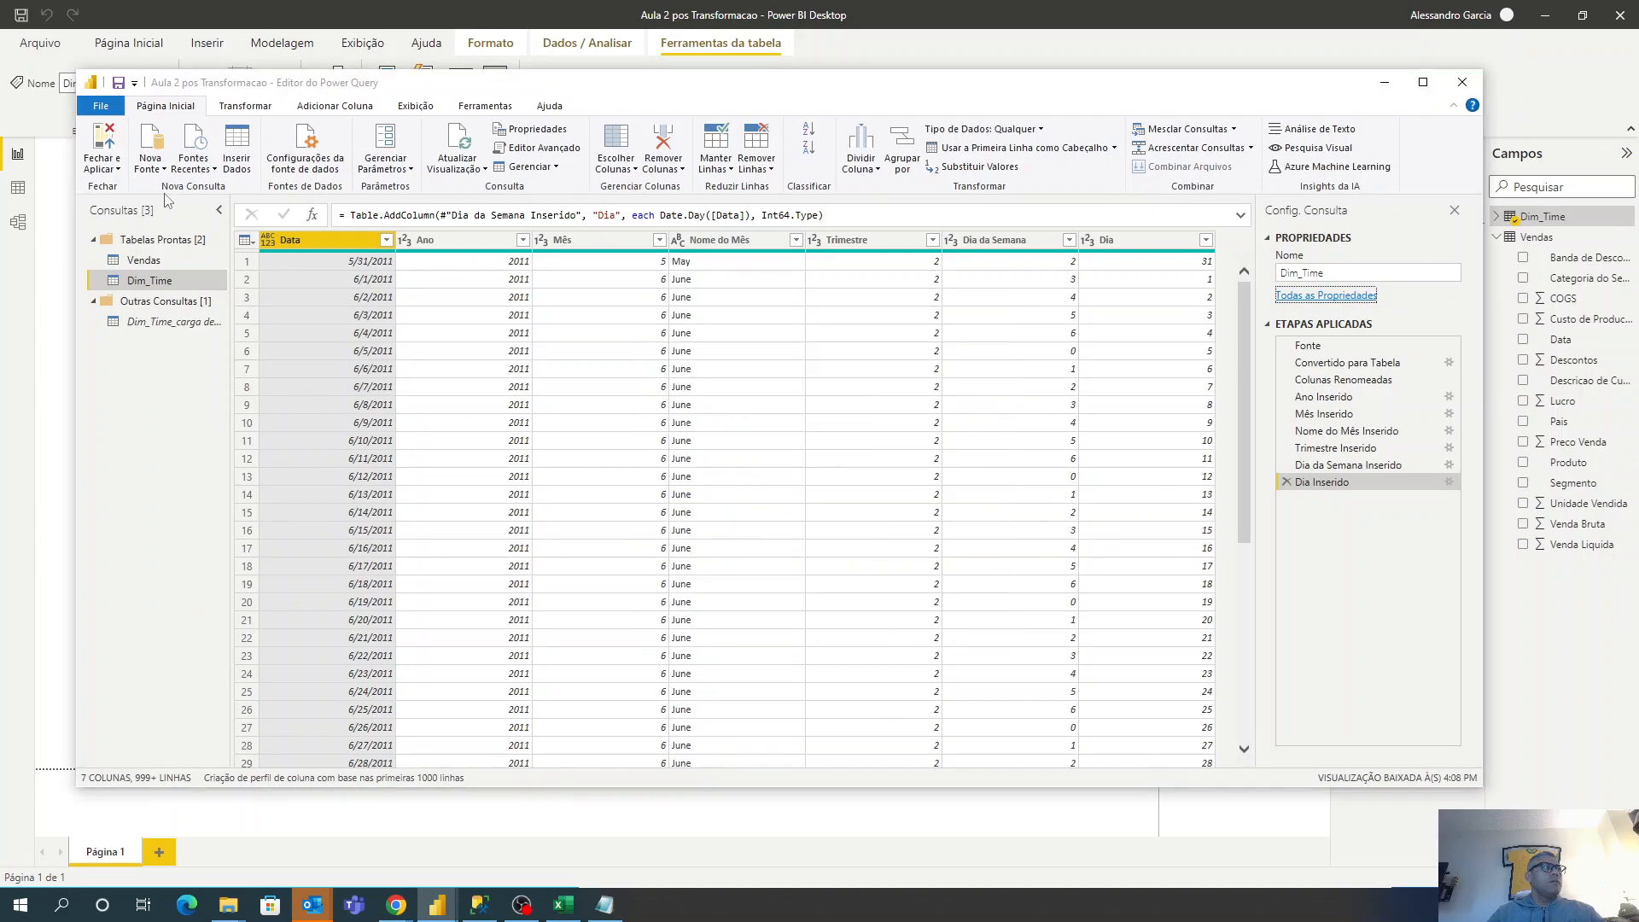
Move the Dim_Time query back to the Outras Consultas group and rename it Dim_Time_Power Query.
{"action": "left_click_drag", "start_coordinate": [159, 283], "coordinate": [160, 356]}
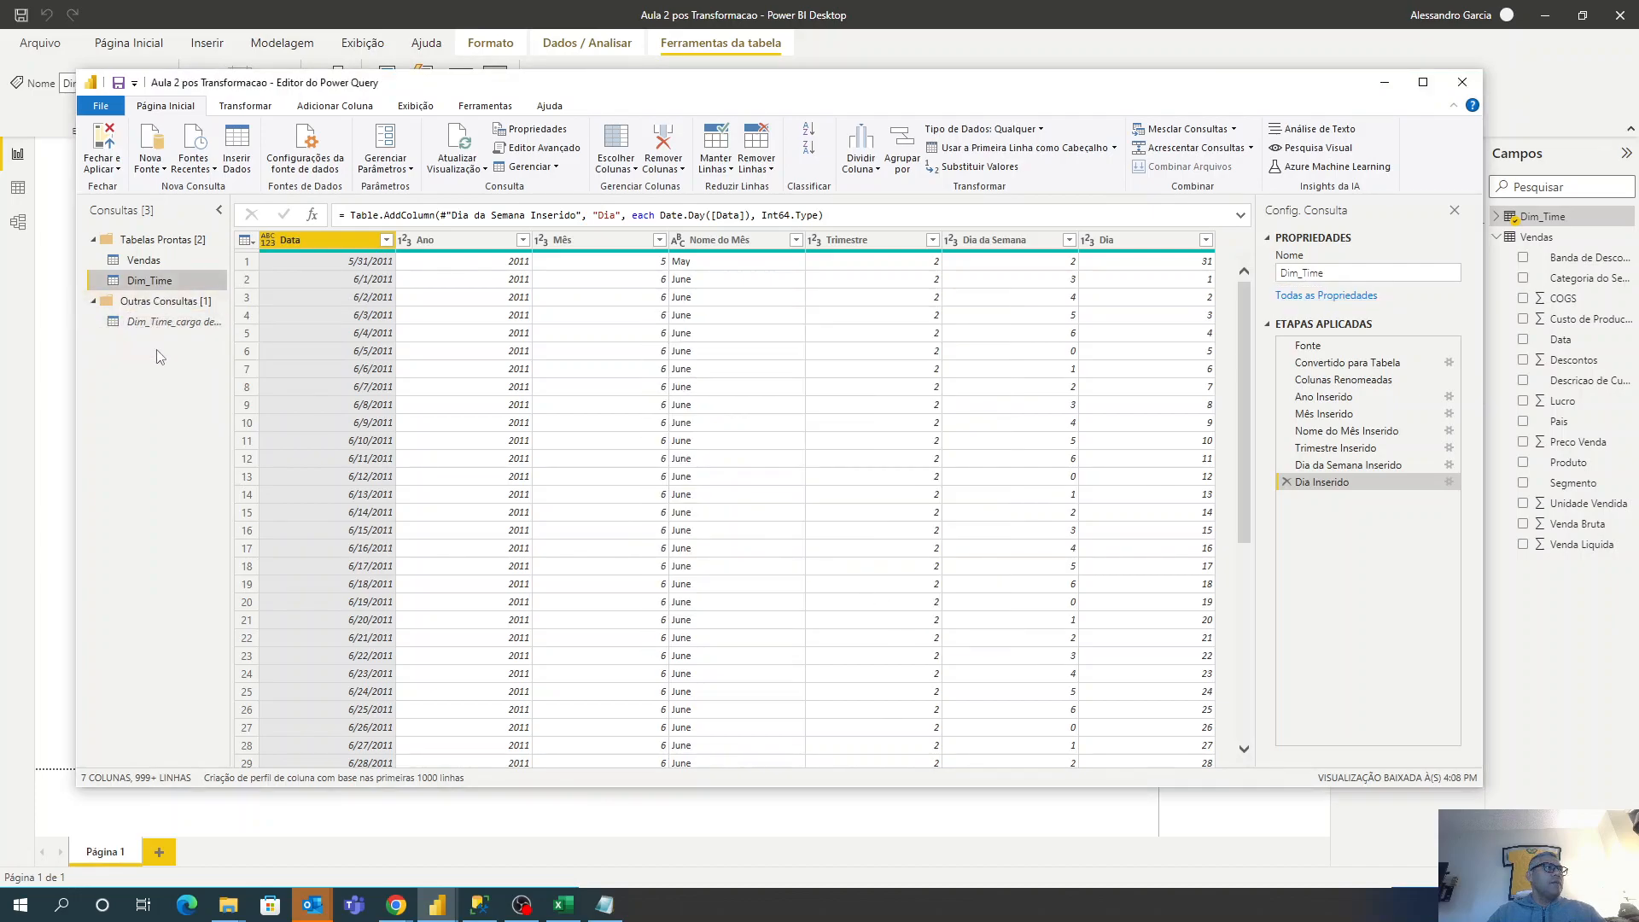
{"action": "left_click_drag", "start_coordinate": [143, 279], "coordinate": [156, 334]}
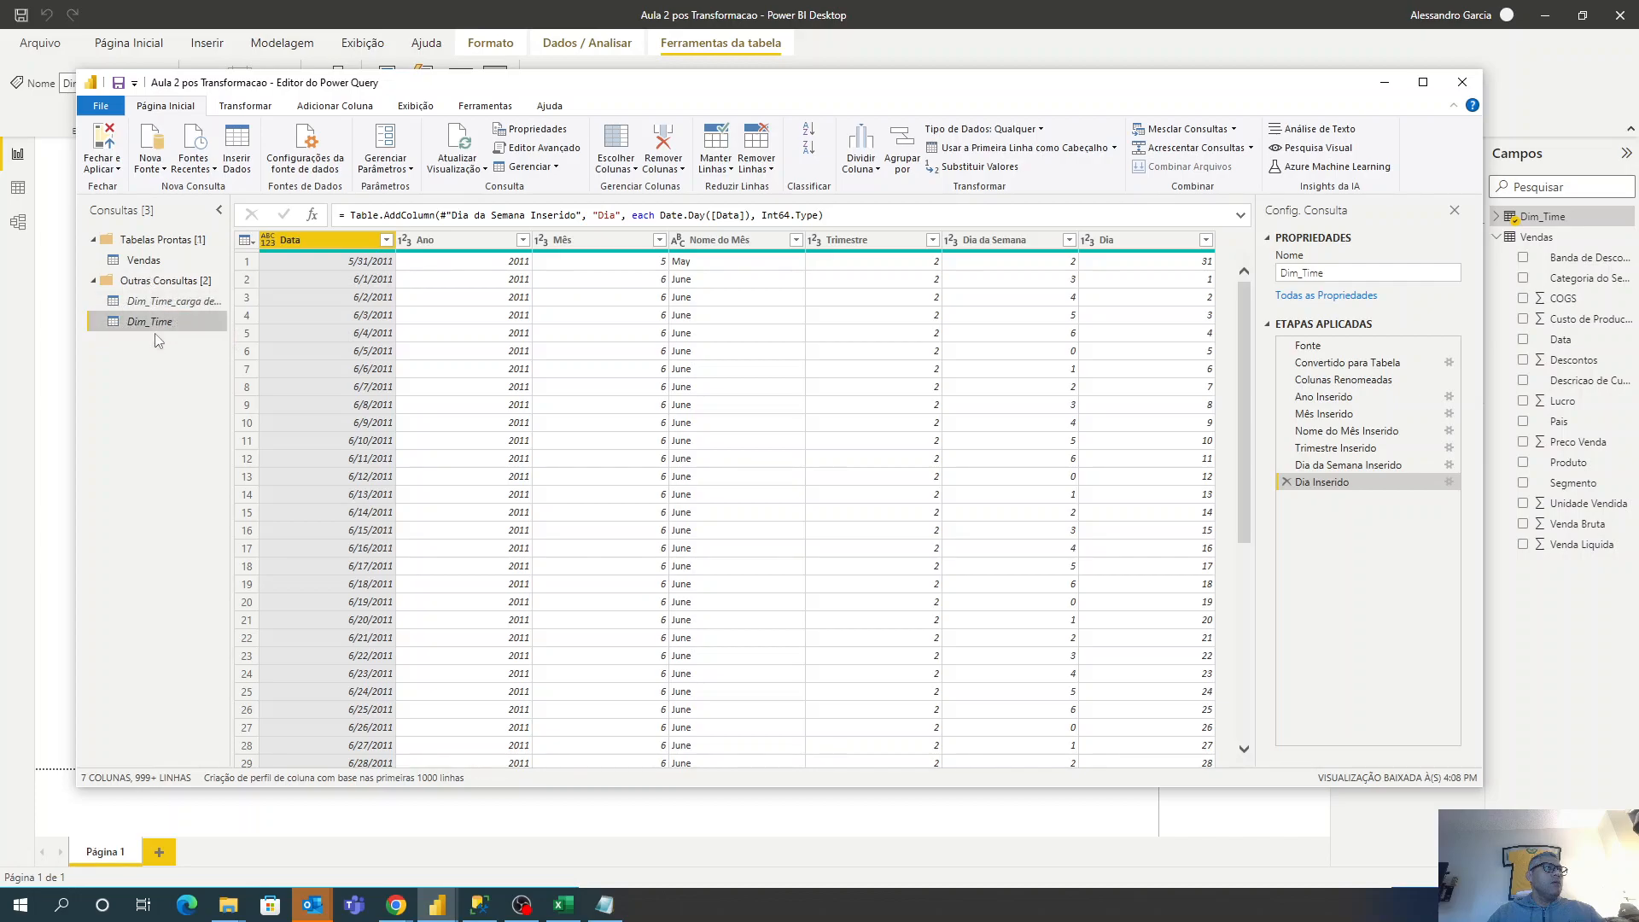
{"action": "right_click", "coordinate": [162, 322]}
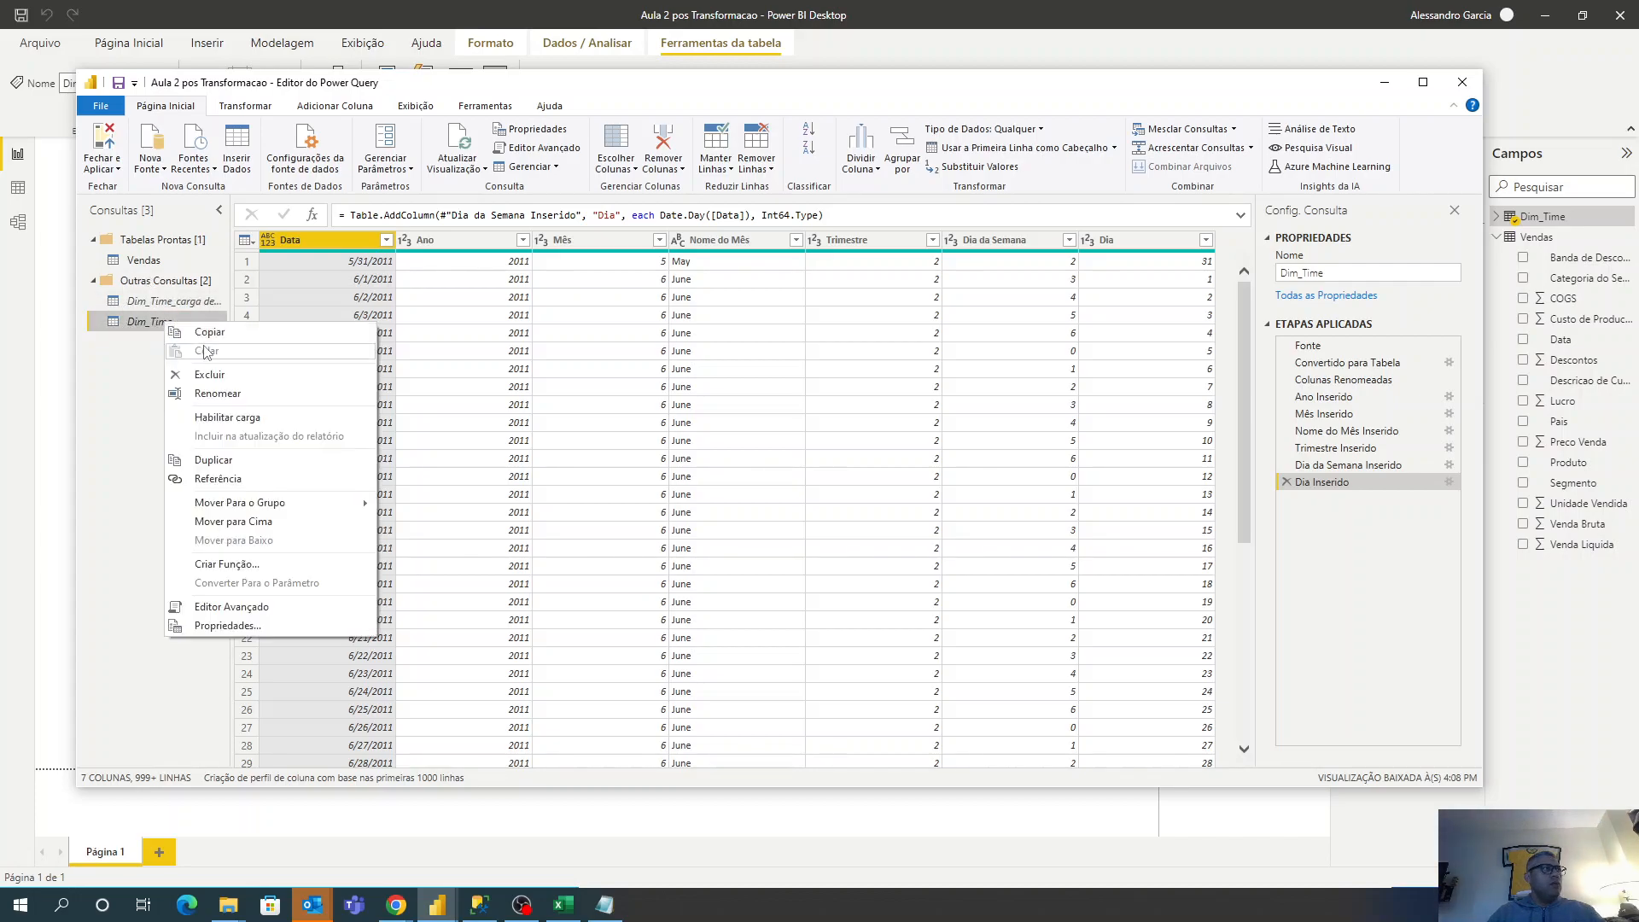
{"action": "left_click", "coordinate": [215, 394]}
{"action": "left_click", "coordinate": [196, 323]}
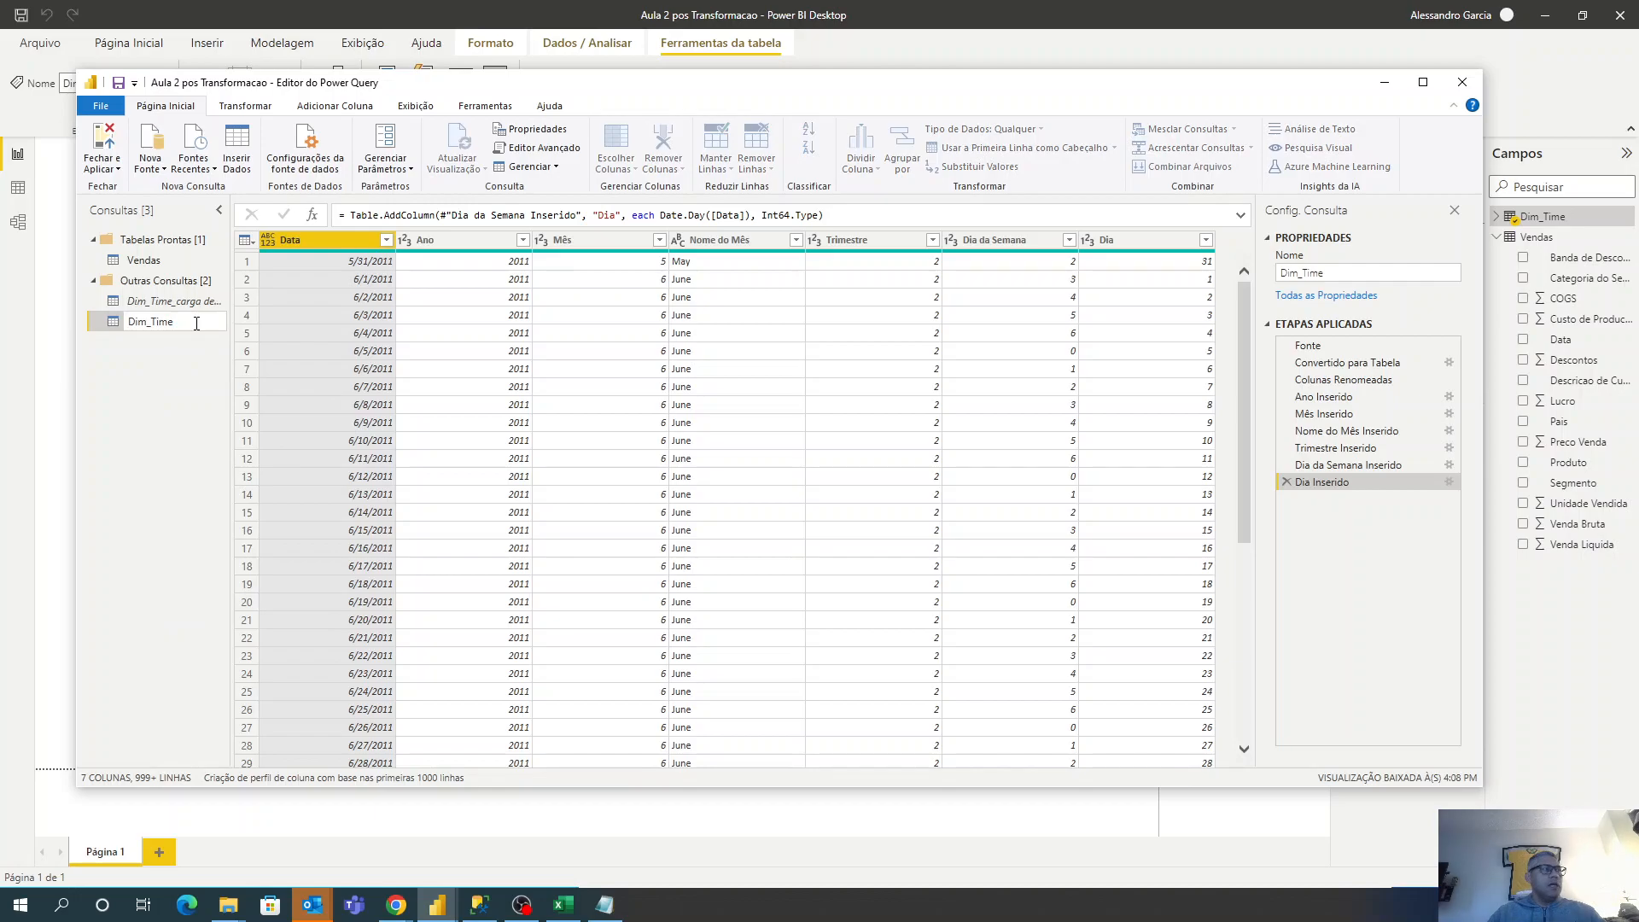
{"action": "type", "text": "_"}
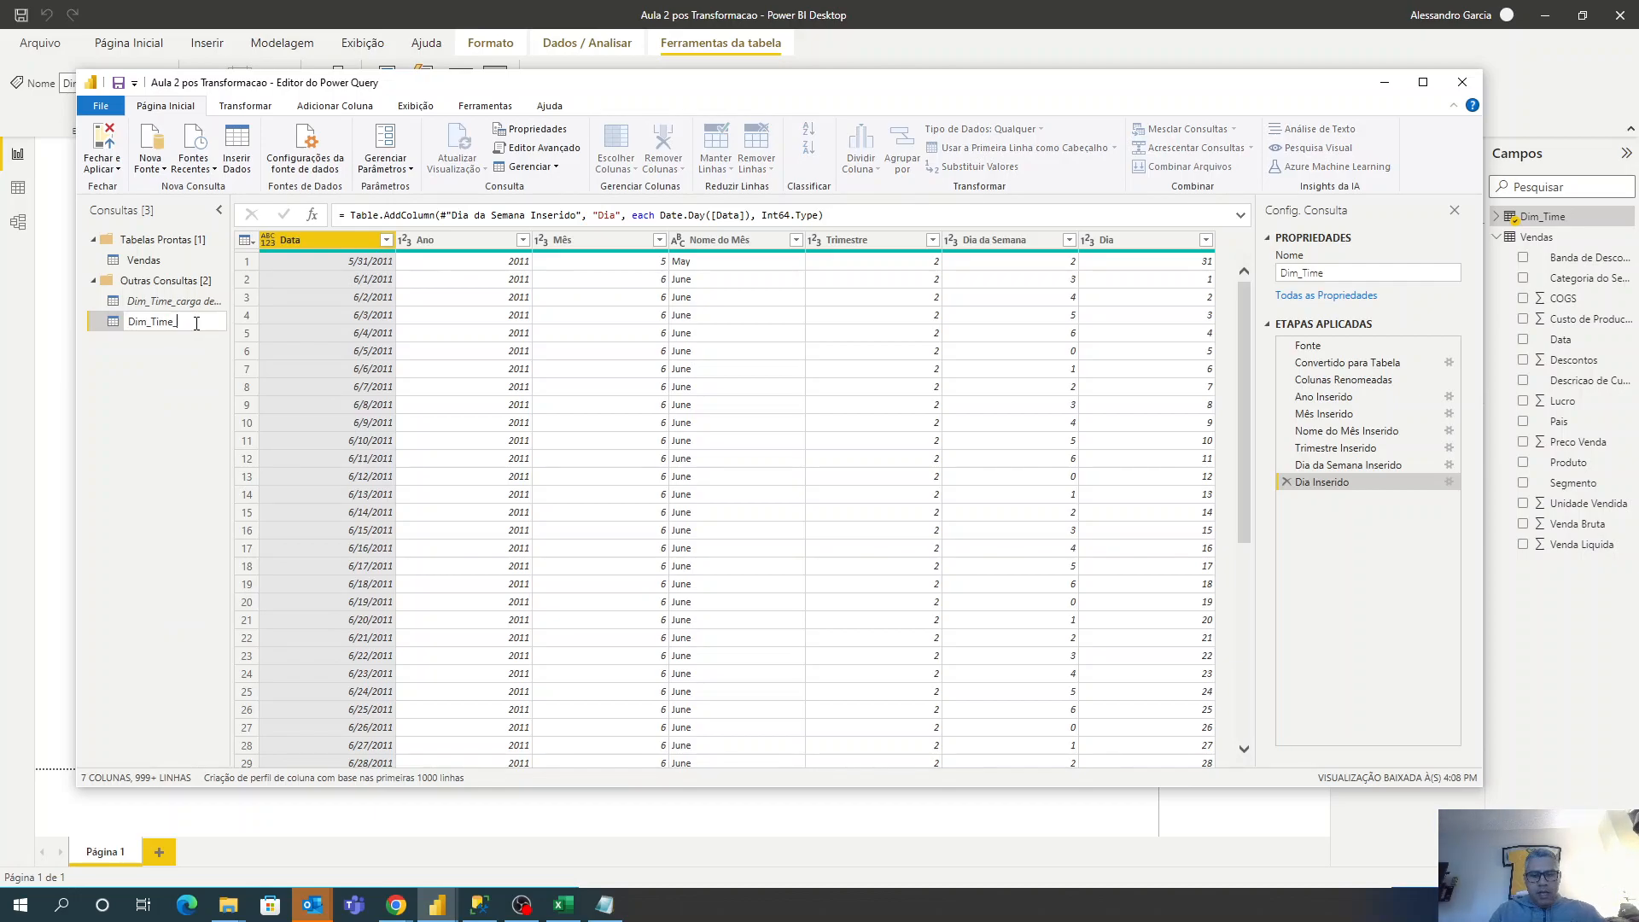
{"action": "type", "text": "PowerQuery"}
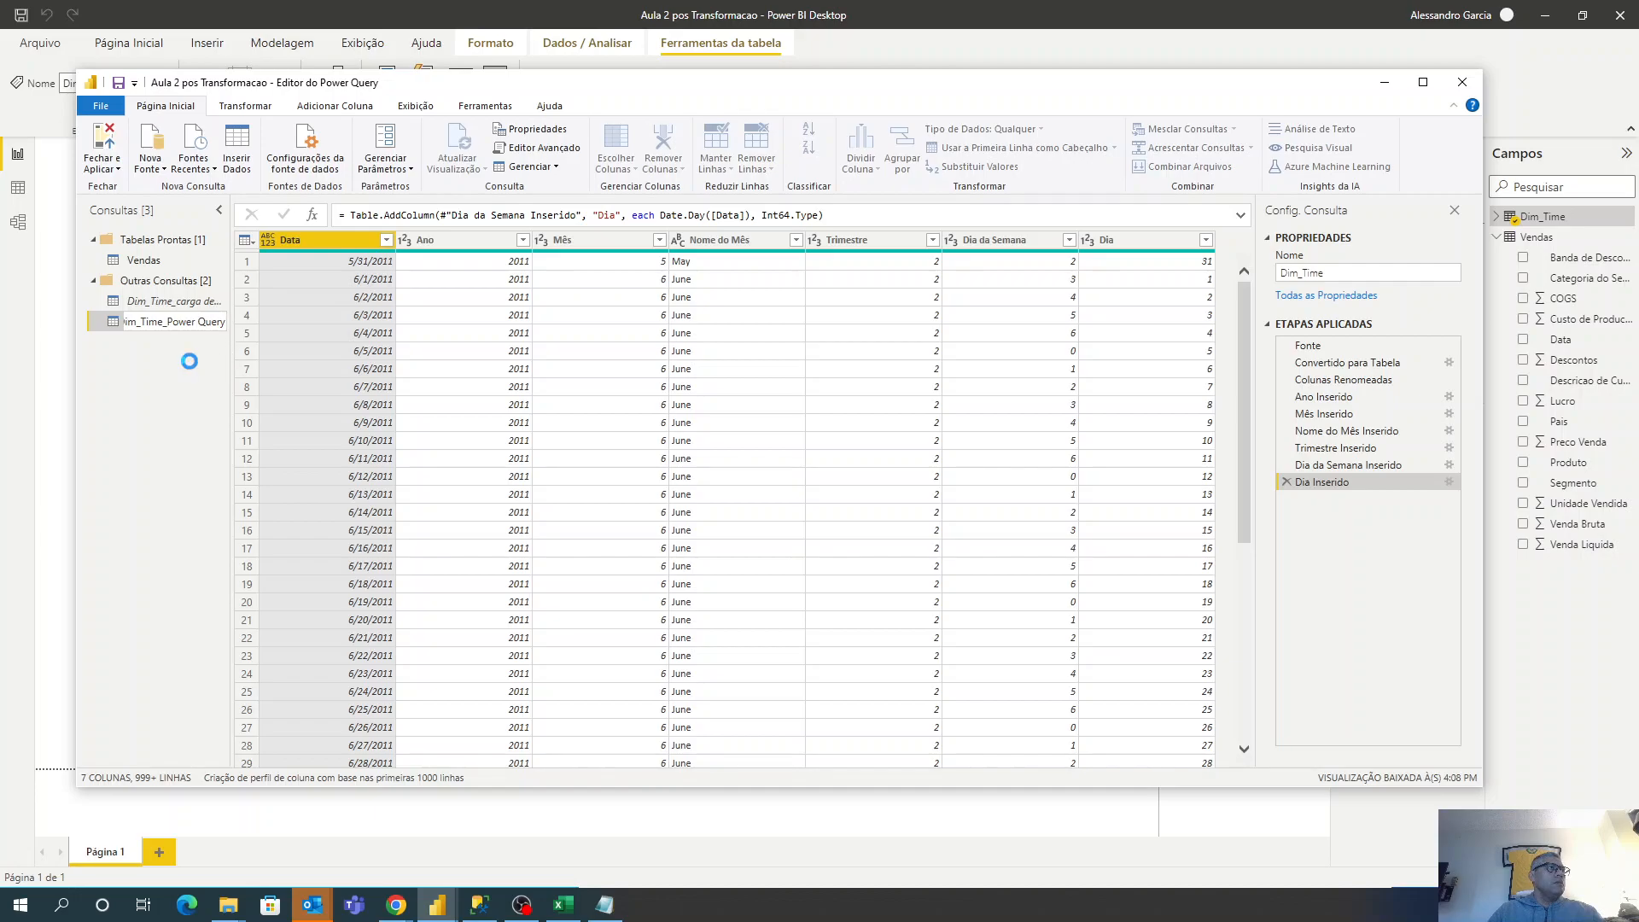
{"action": "left_click", "coordinate": [190, 361]}
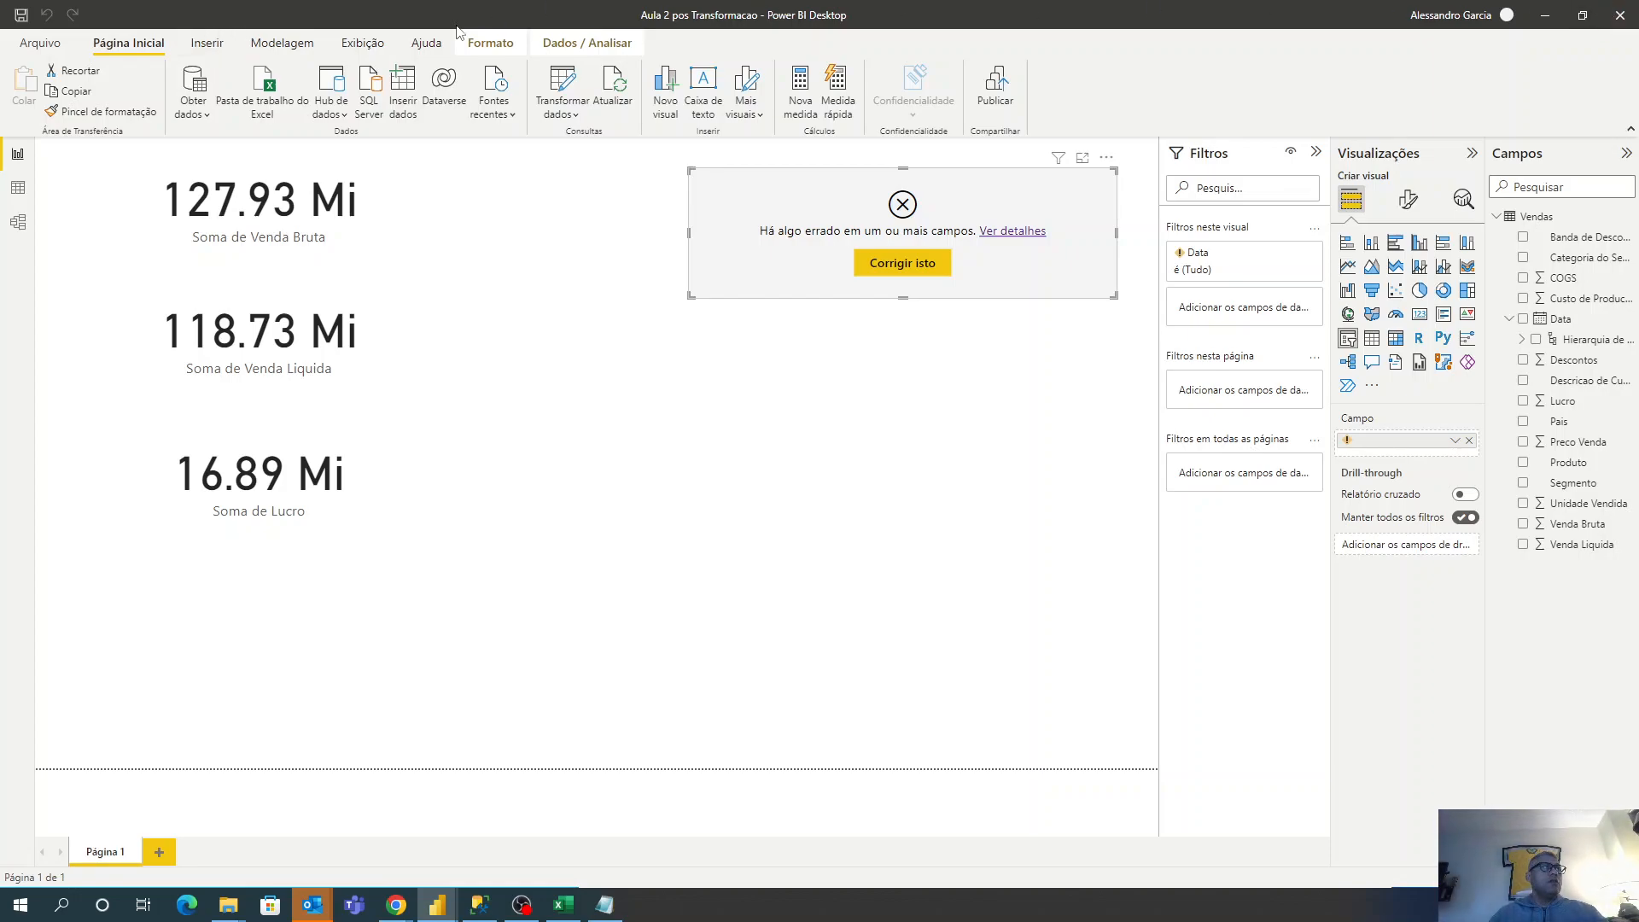
{"action": "left_click", "coordinate": [205, 44]}
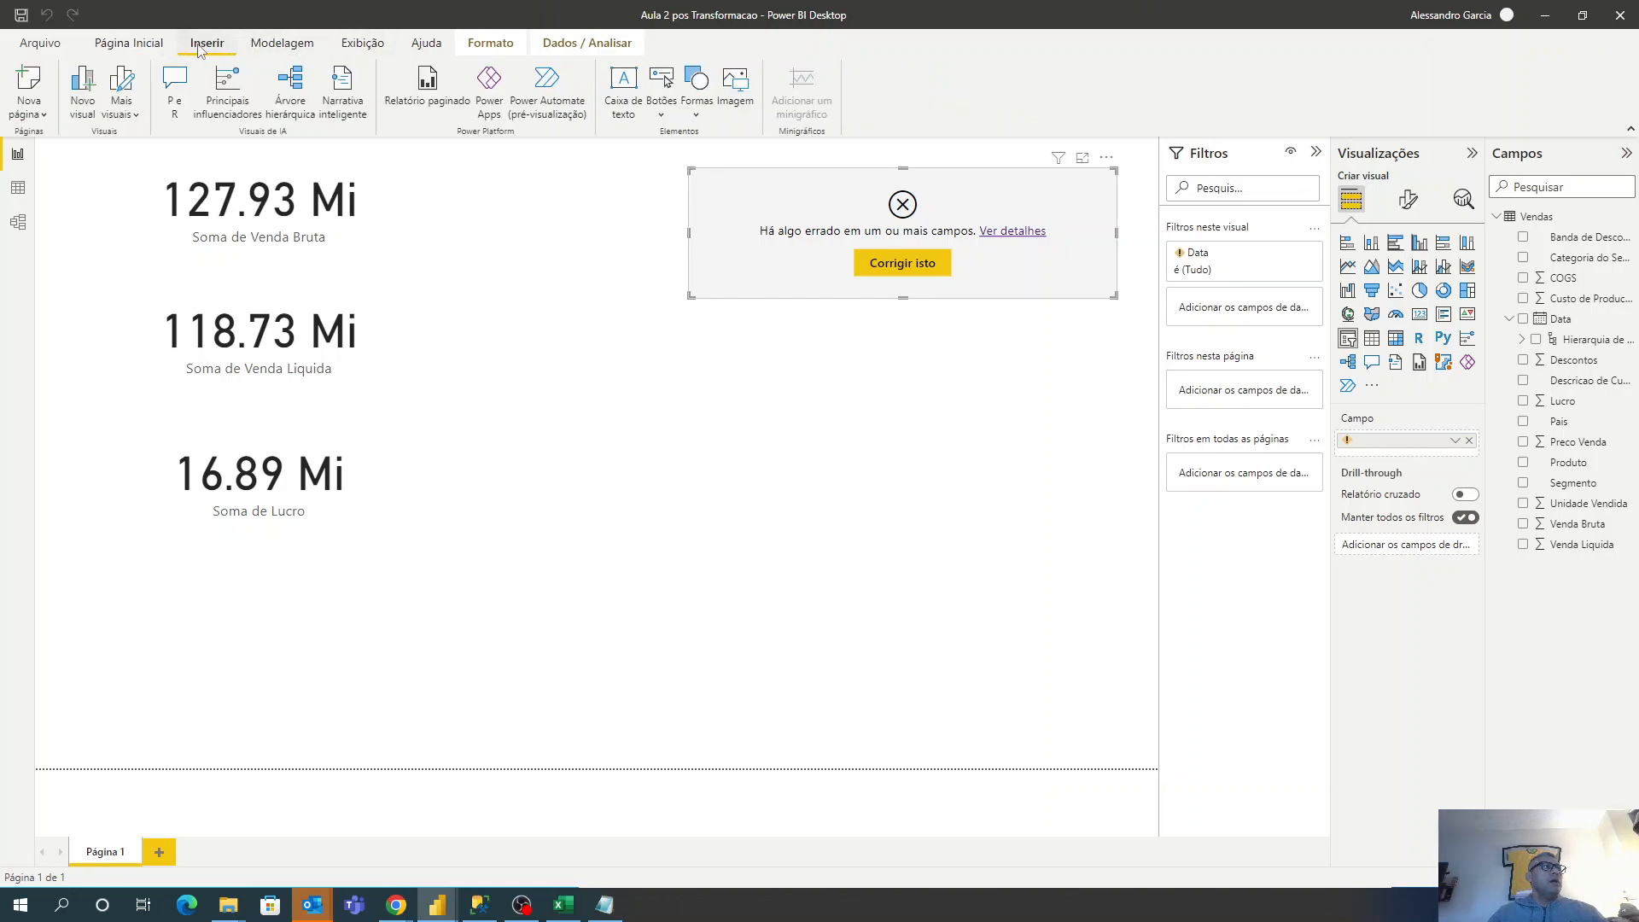
{"action": "left_click", "coordinate": [37, 48]}
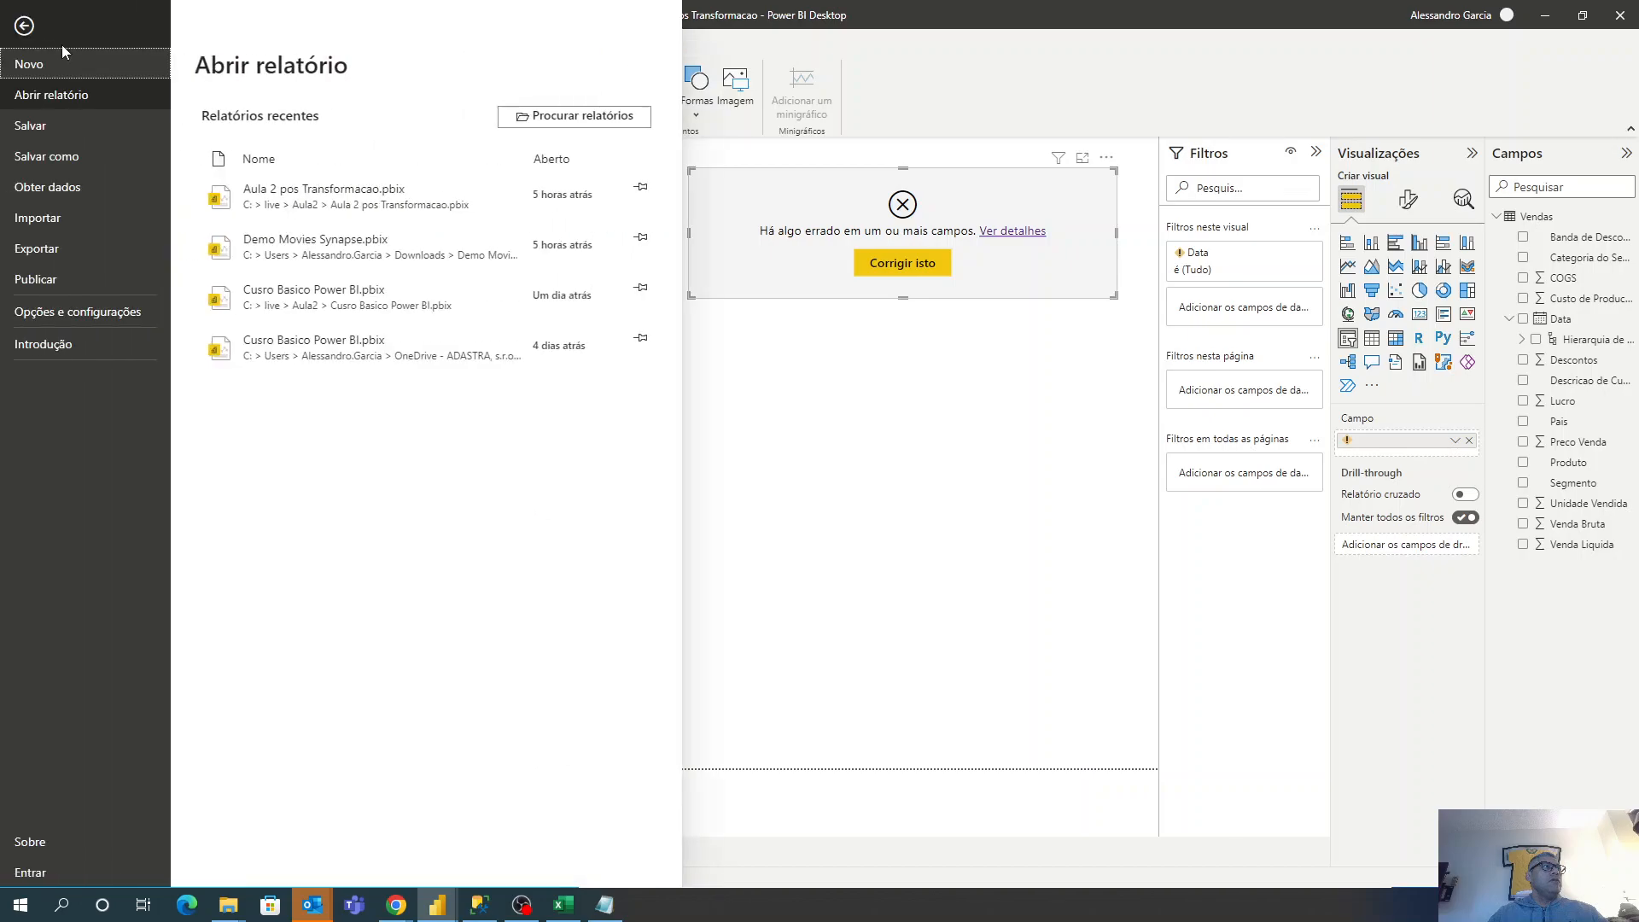
{"action": "left_click", "coordinate": [844, 163]}
Start a new calculated table in the data view and name it Dim_date in its formula.
{"action": "left_click", "coordinate": [18, 188]}
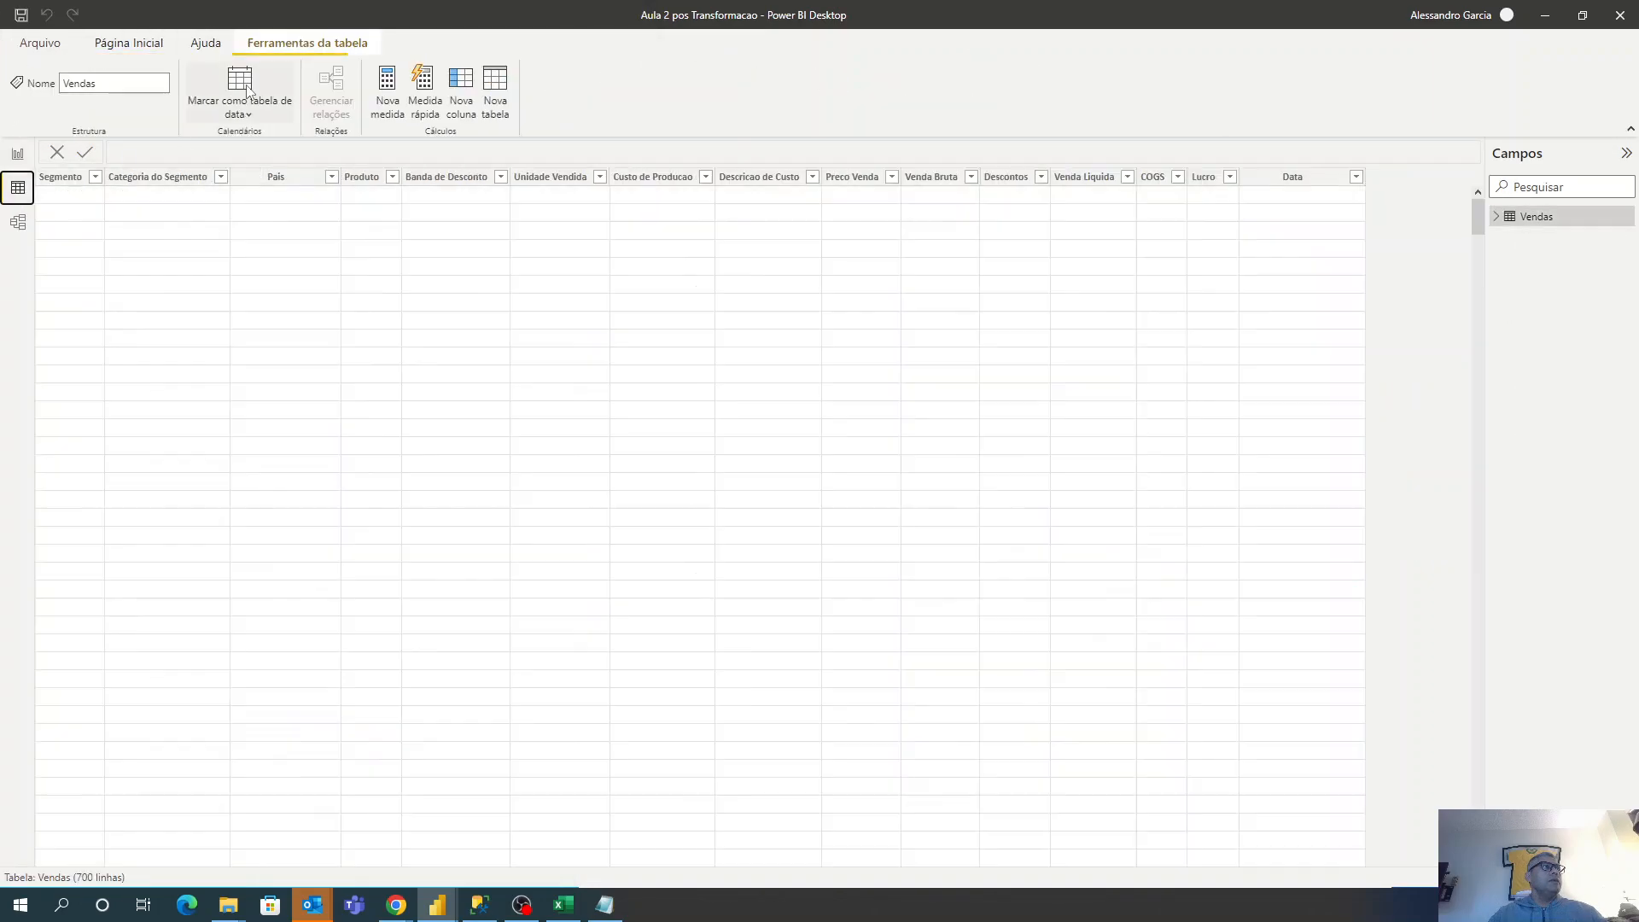
{"action": "left_click", "coordinate": [493, 102]}
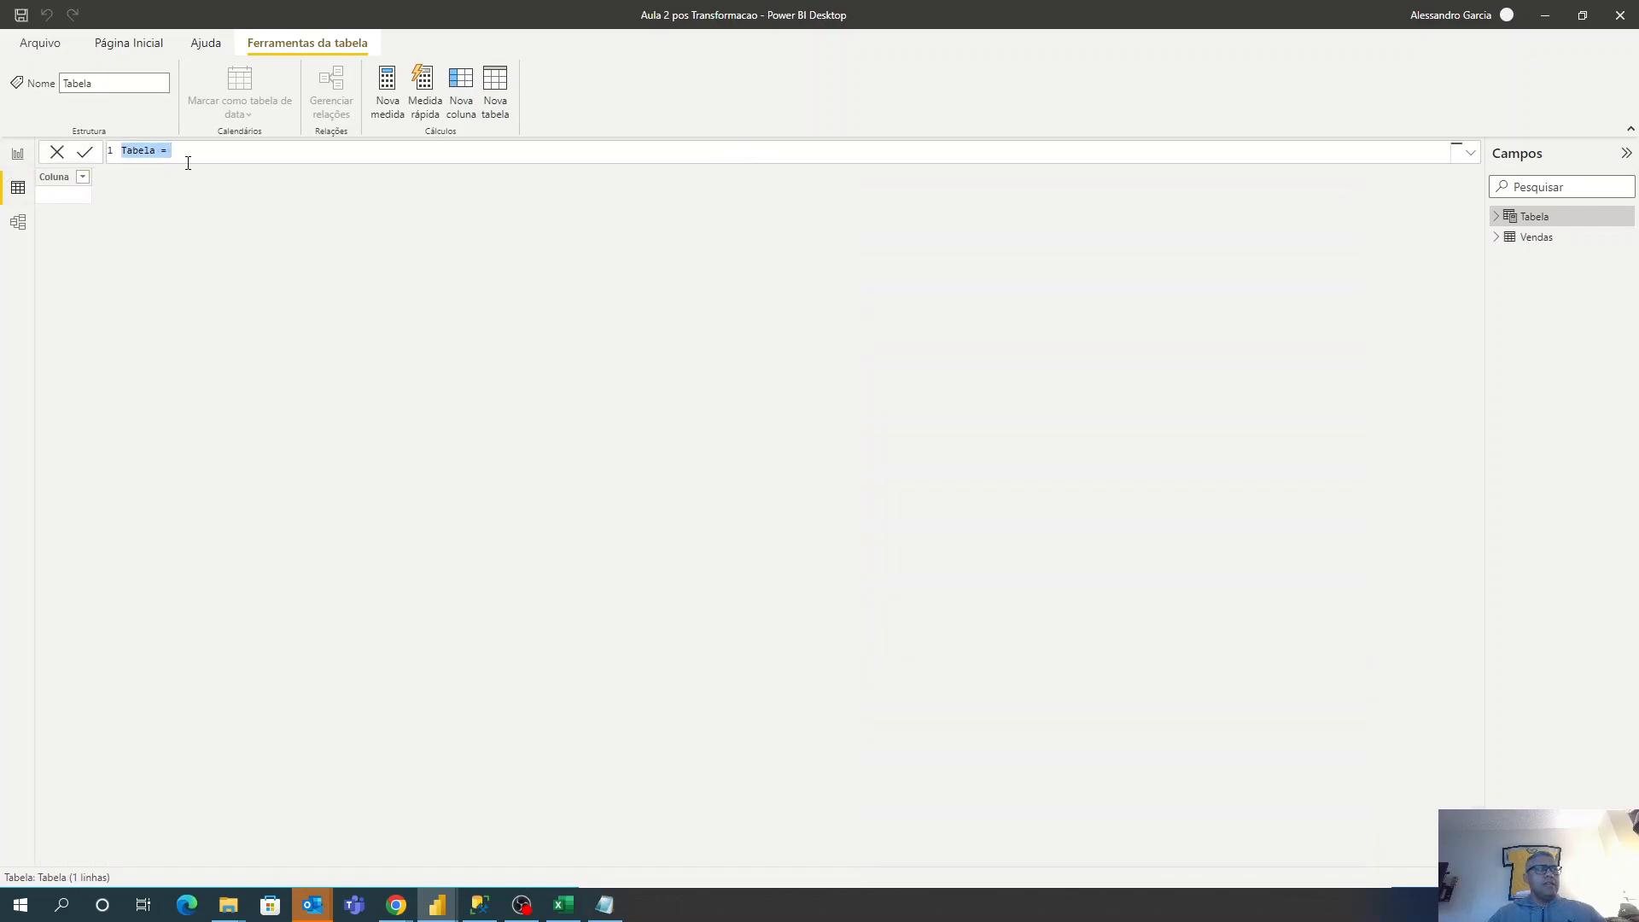
{"action": "key", "text": "alt+Tab"}
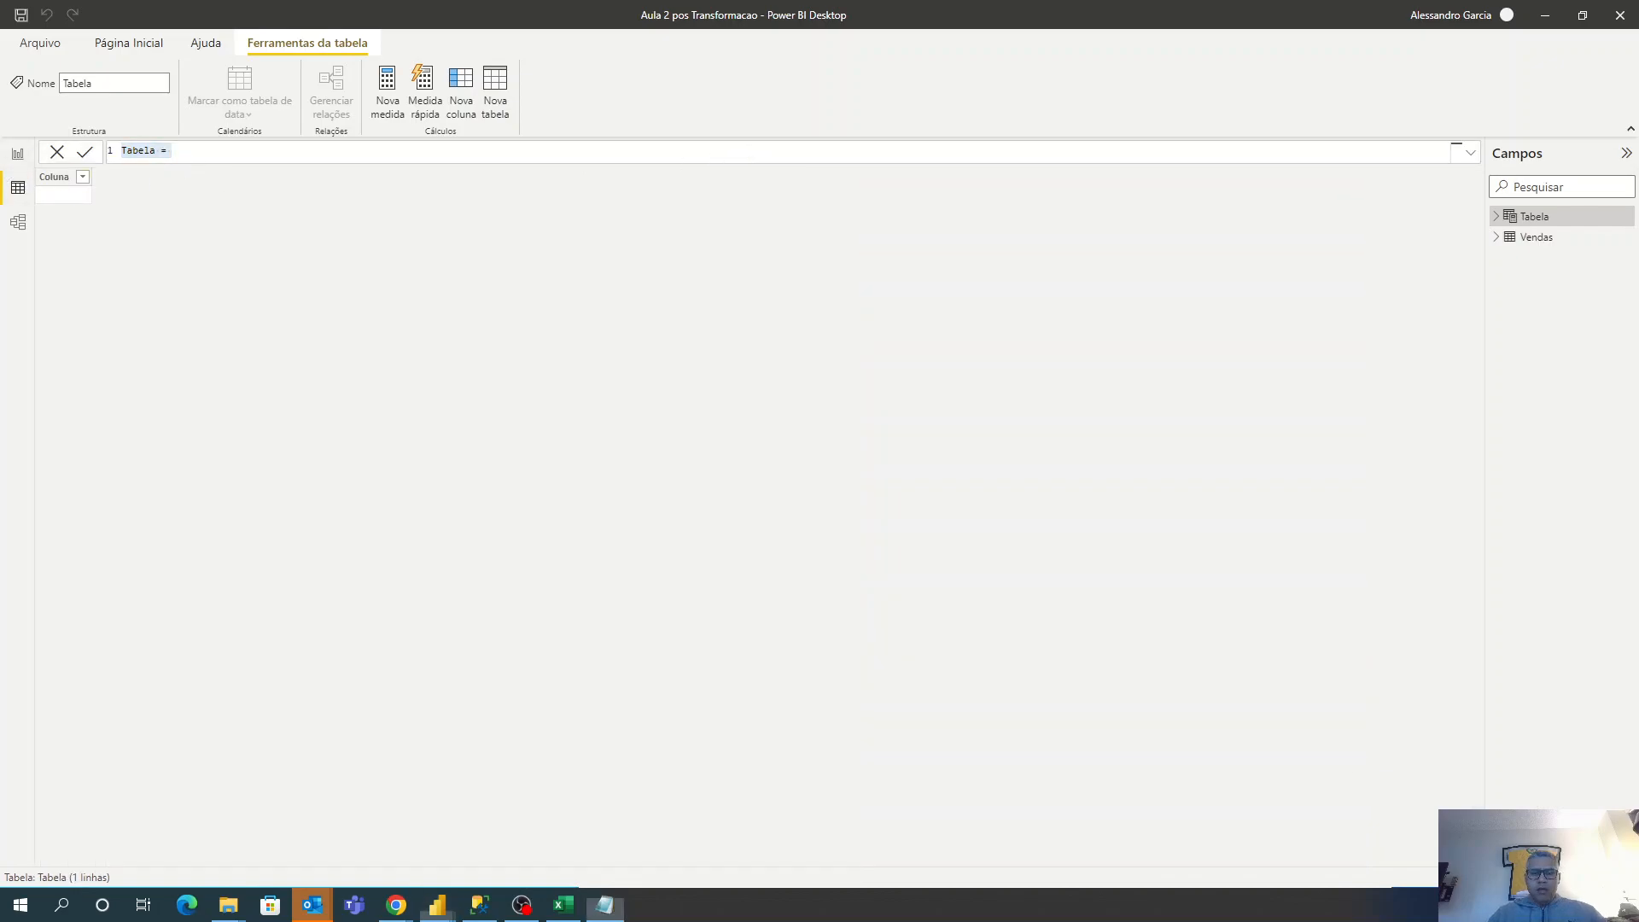
{"action": "key", "text": "alt+Tab"}
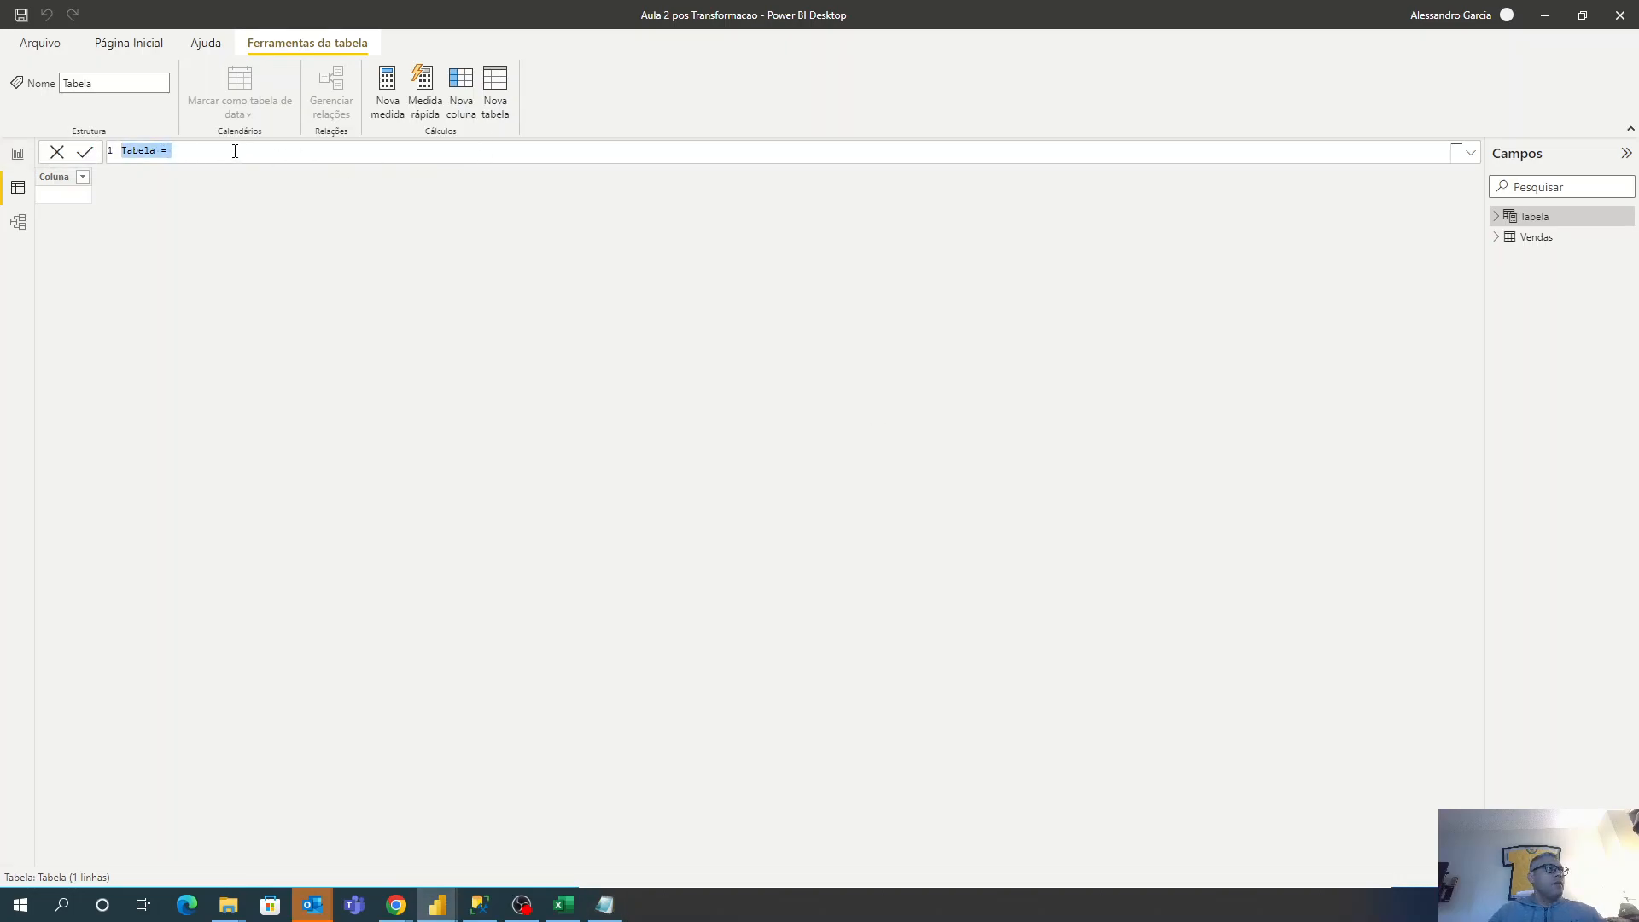
{"action": "type", "text": "Dim_date ="}
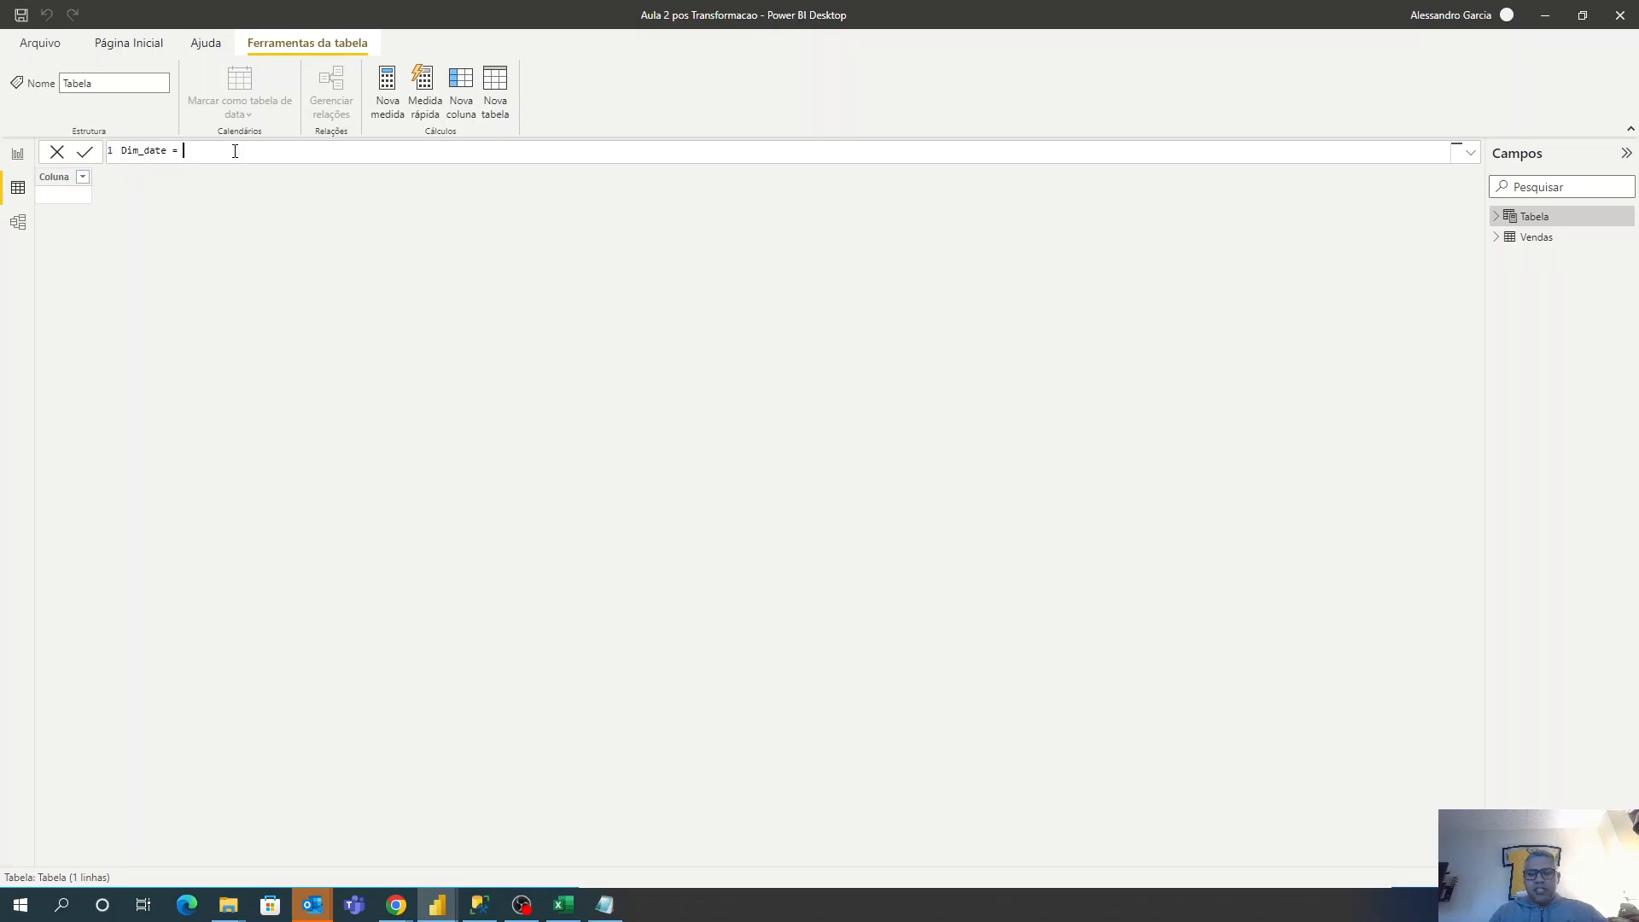
Add five blank lines below the Dim_date definition to make room for a multi-line formula.
{"action": "key", "text": "shift+Return"}
{"action": "key", "text": "shift+Return"}
{"action": "key", "text": "shift+Return"}
{"action": "key", "text": "shift+Return"}
{"action": "key", "text": "shift+Return"}
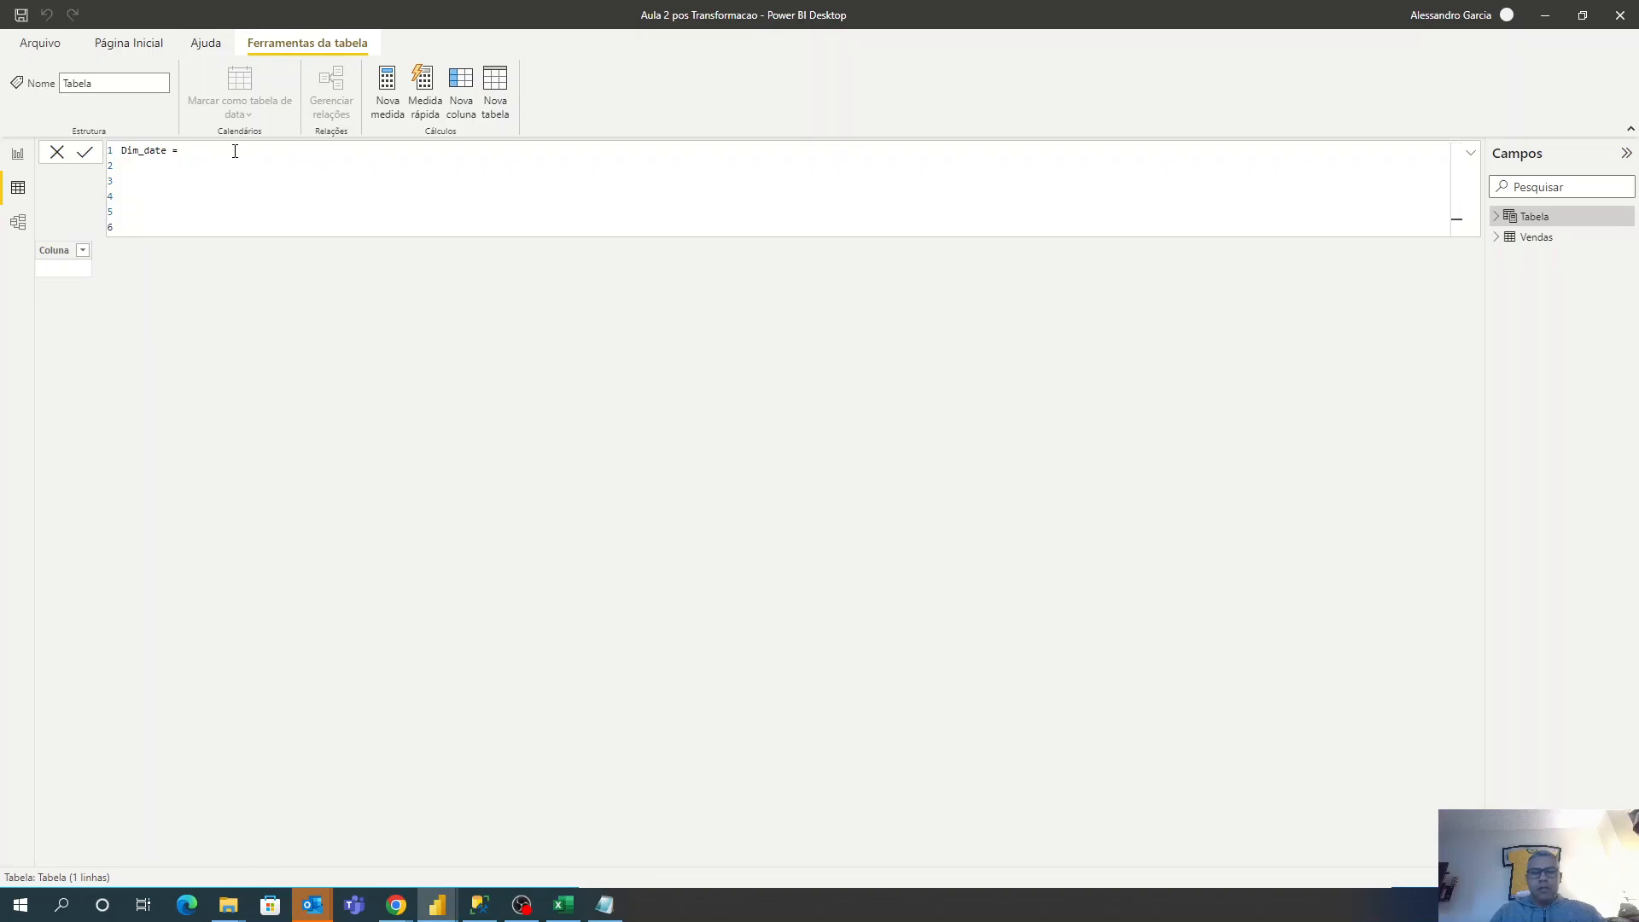
{"action": "key", "text": "Up"}
{"action": "key", "text": "Up"}
{"action": "key", "text": "Up"}
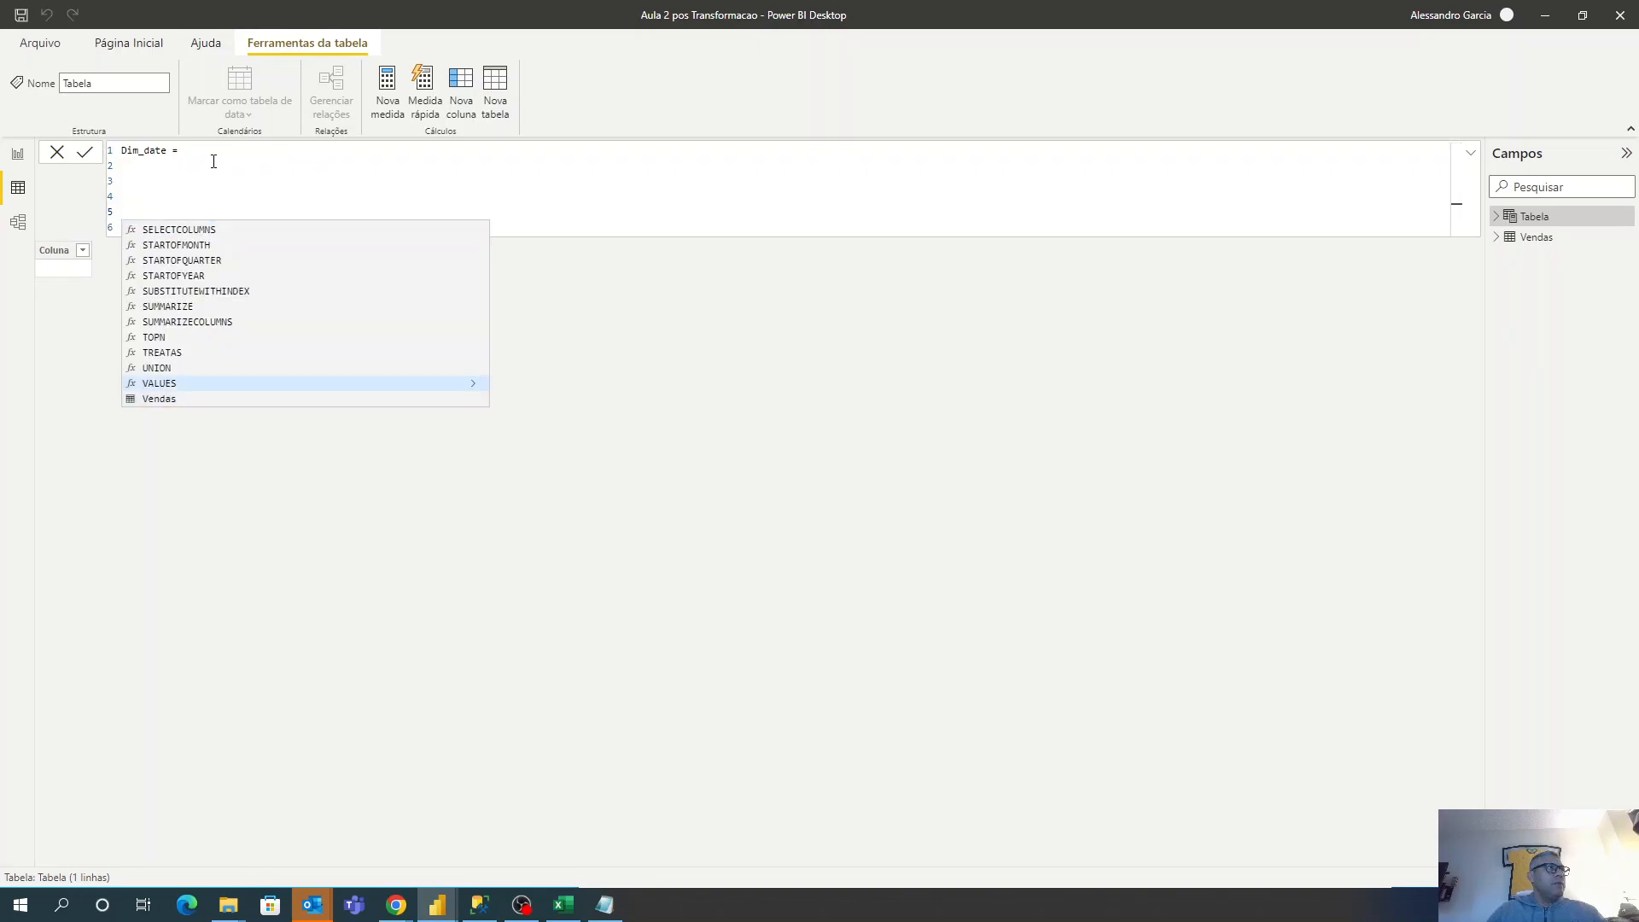
{"action": "left_click", "coordinate": [218, 165]}
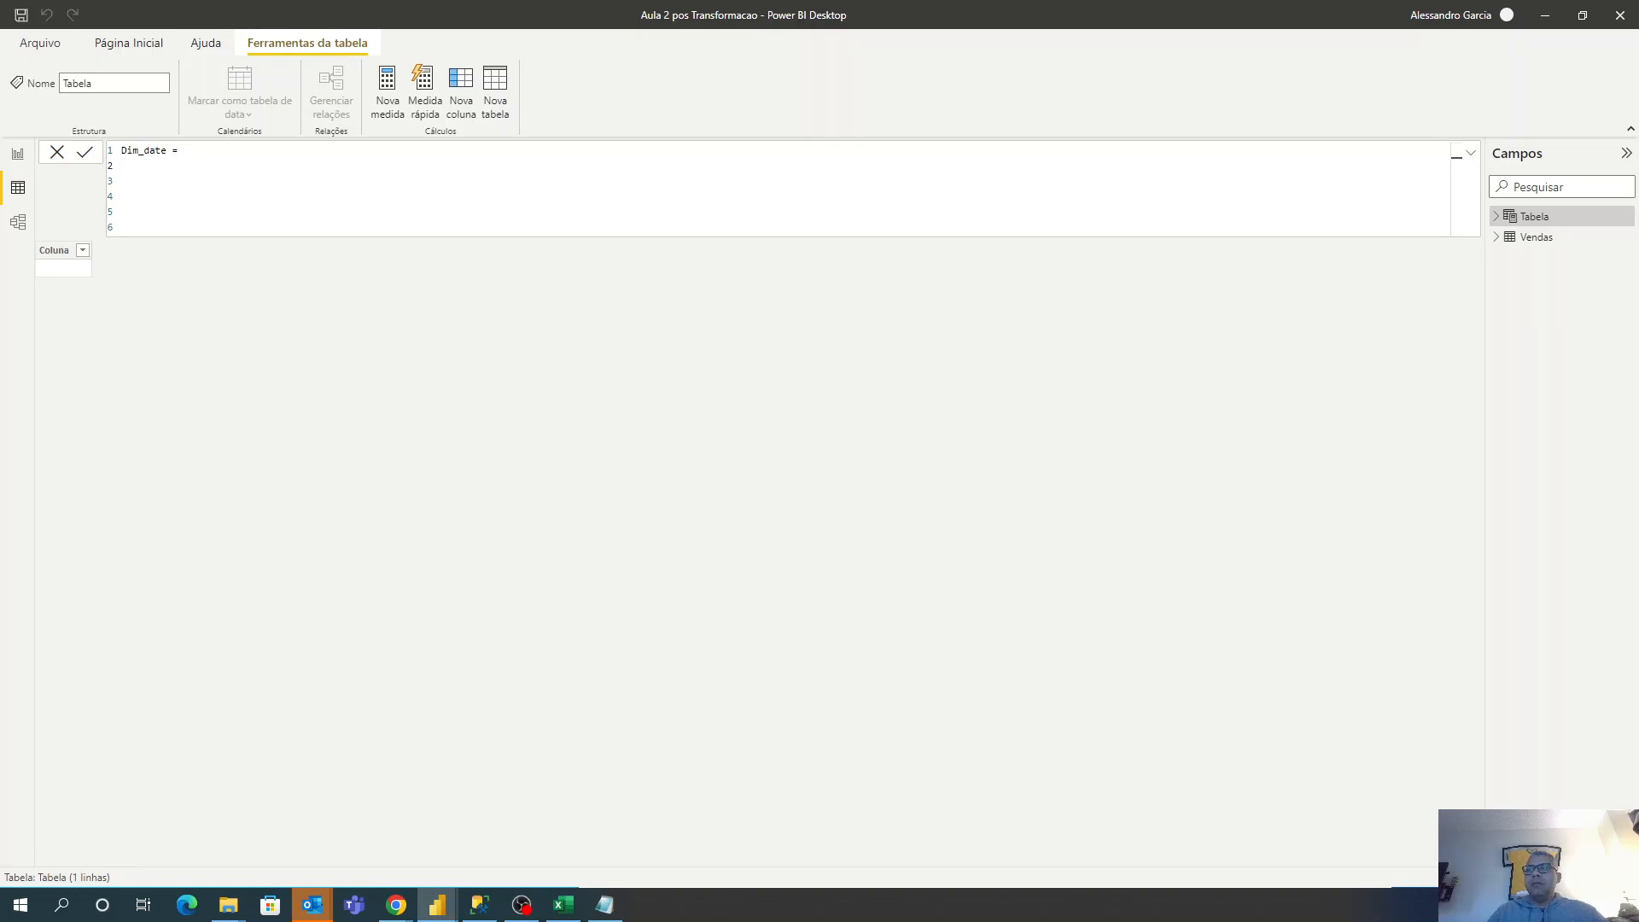
Begin the Dim_date expression with the CALENDAR function, using DATE(2011,5,31) as its start date.
{"action": "key", "text": "alt+Tab"}
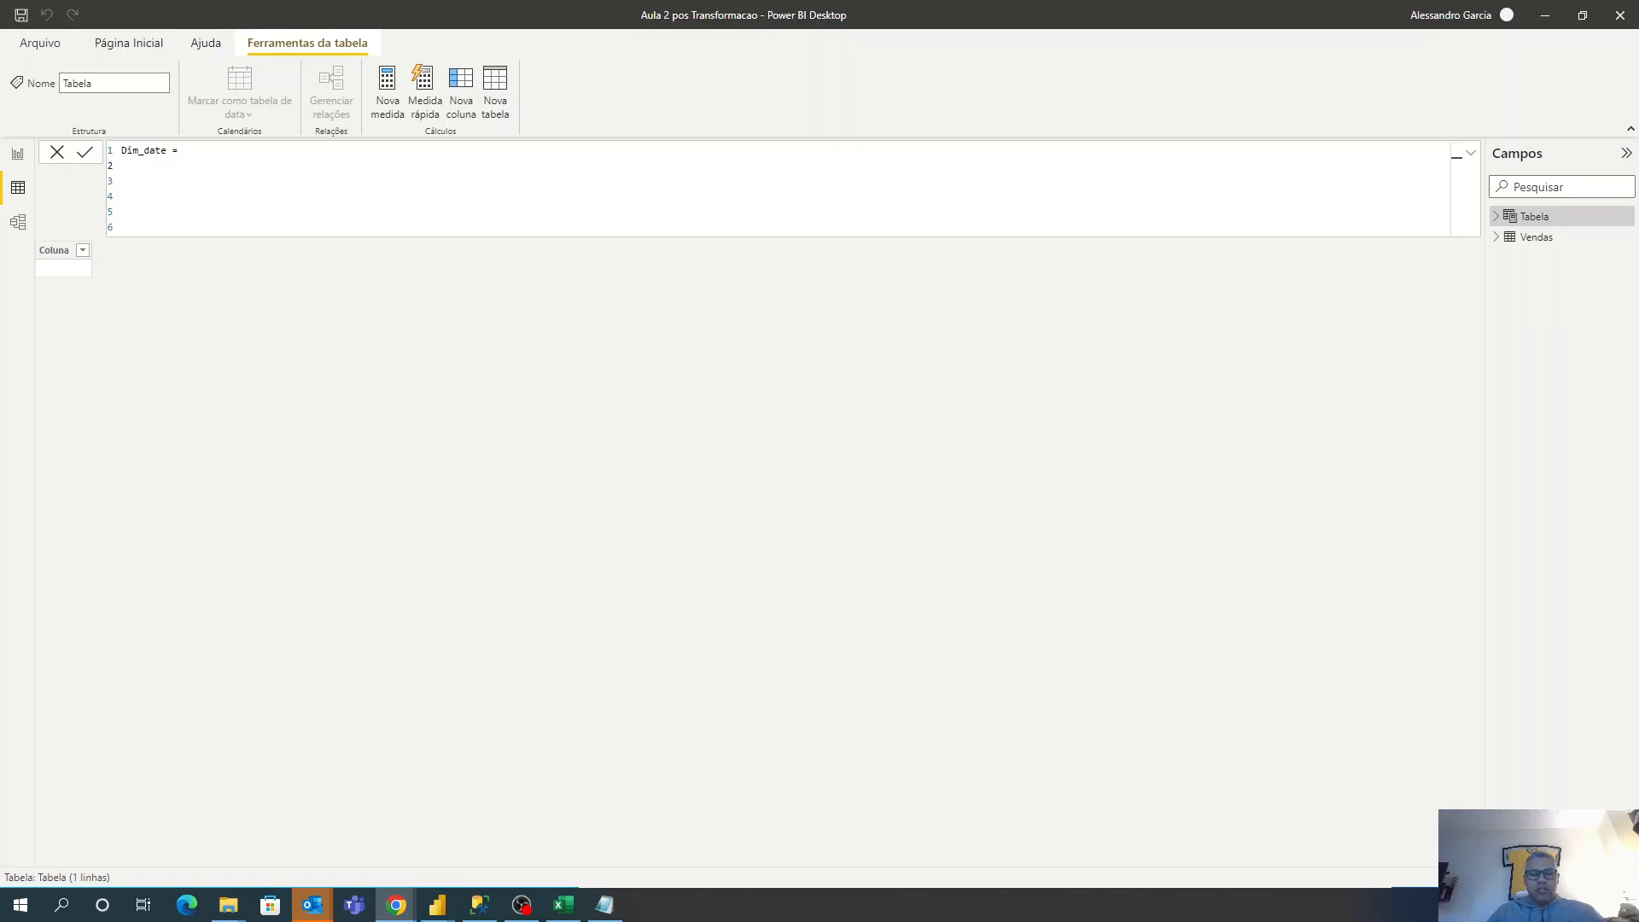
{"action": "left_click", "coordinate": [207, 158]}
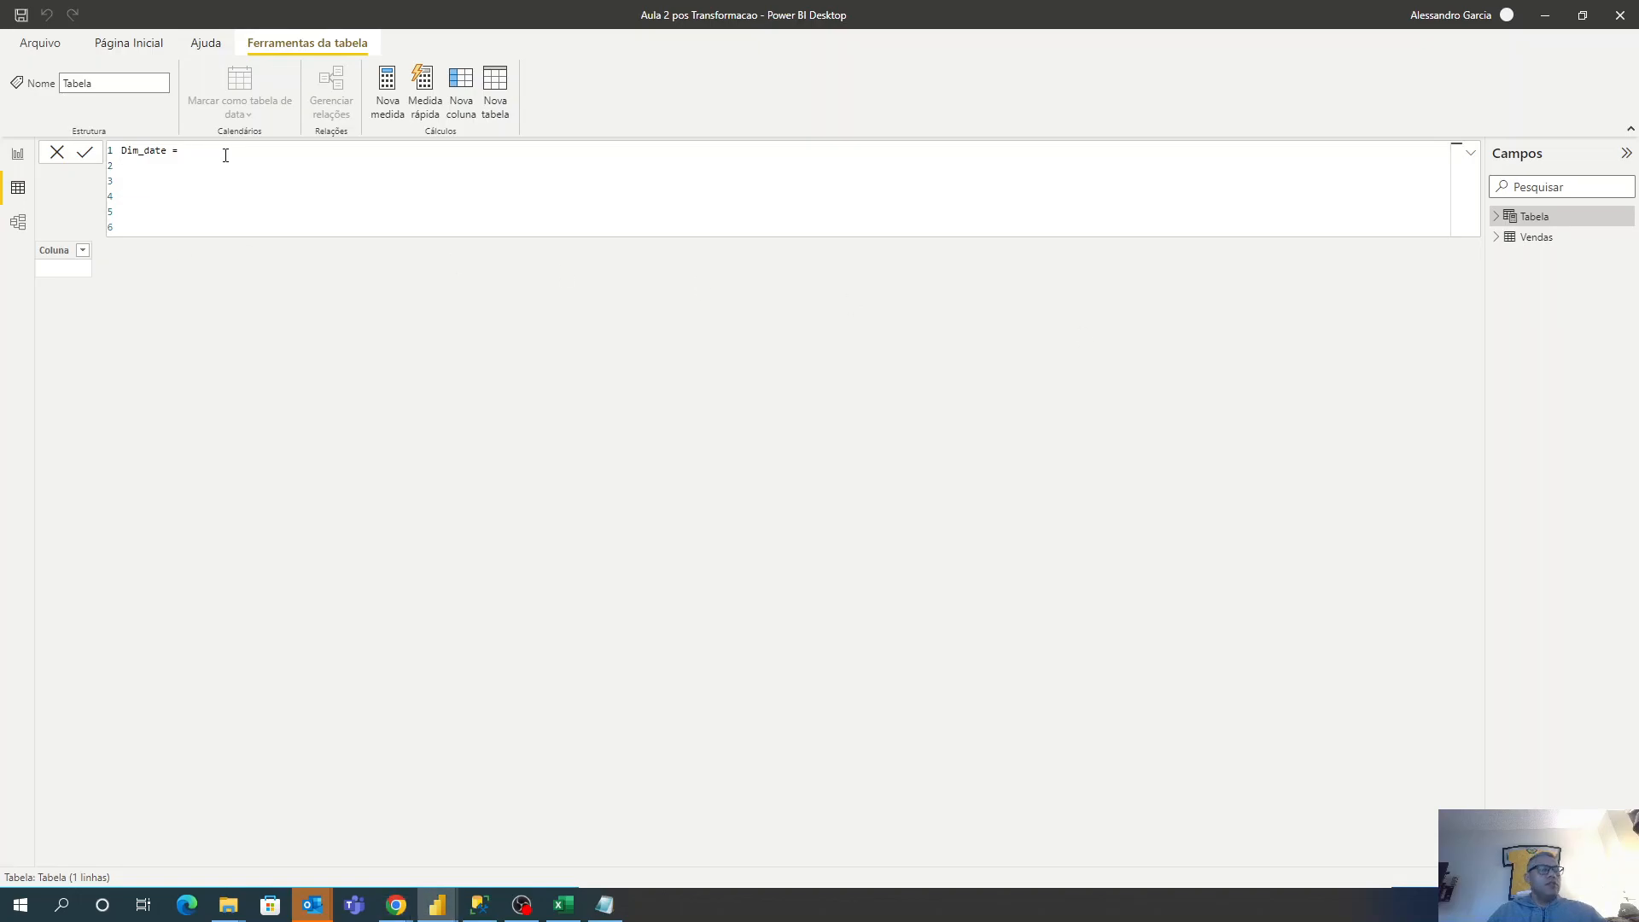
{"action": "type", "text": "Cale"}
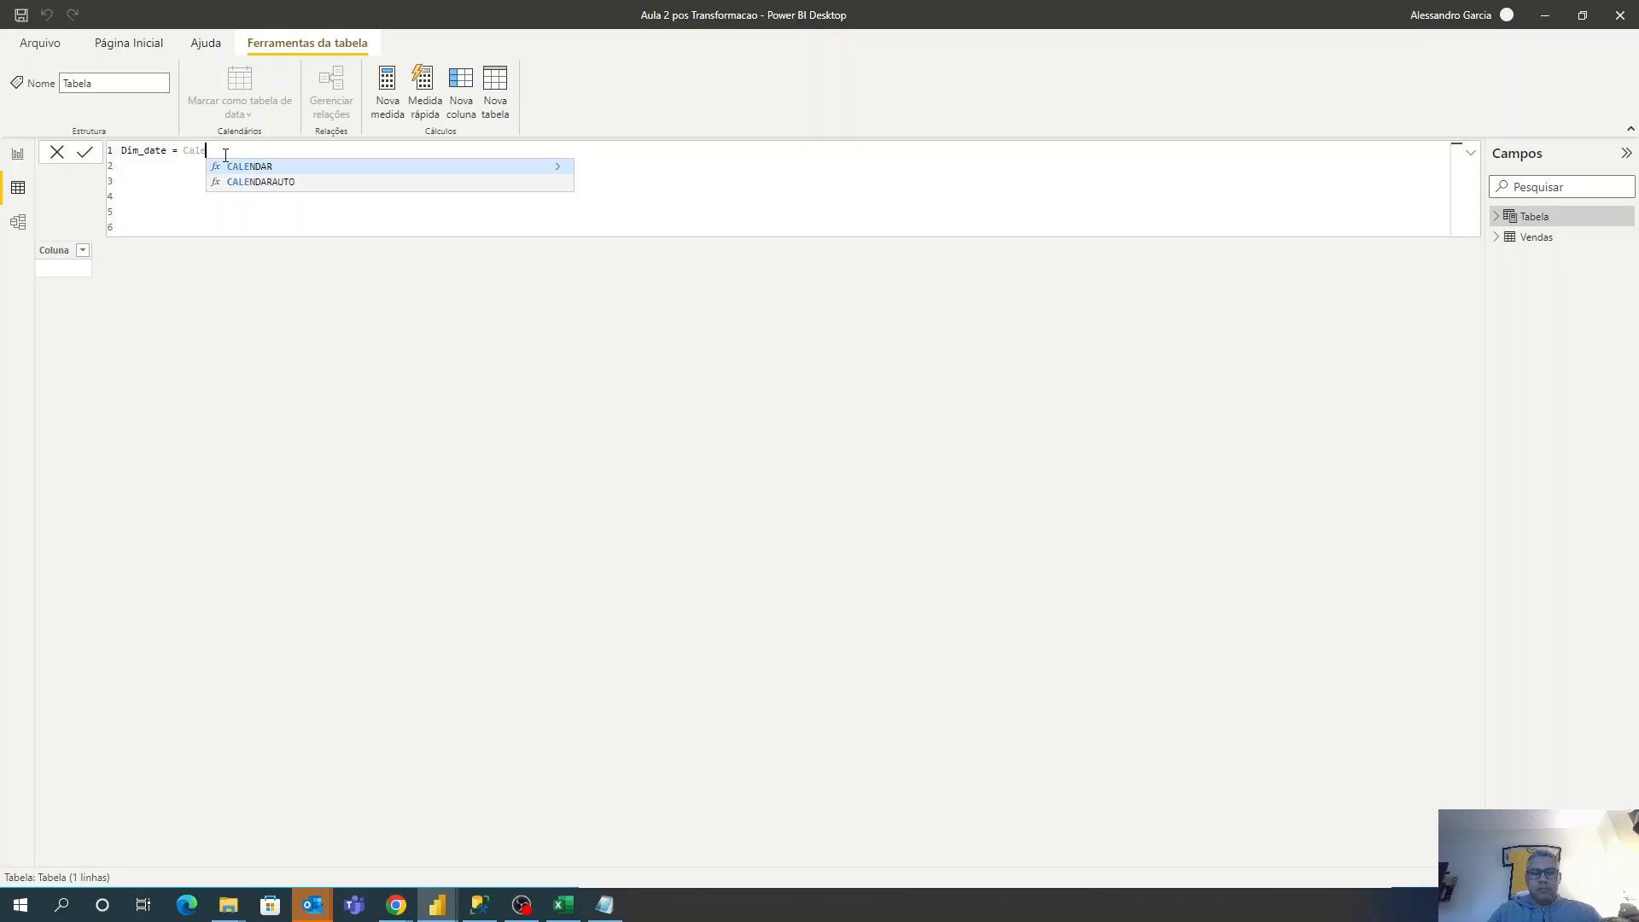
{"action": "key", "text": "Tab"}
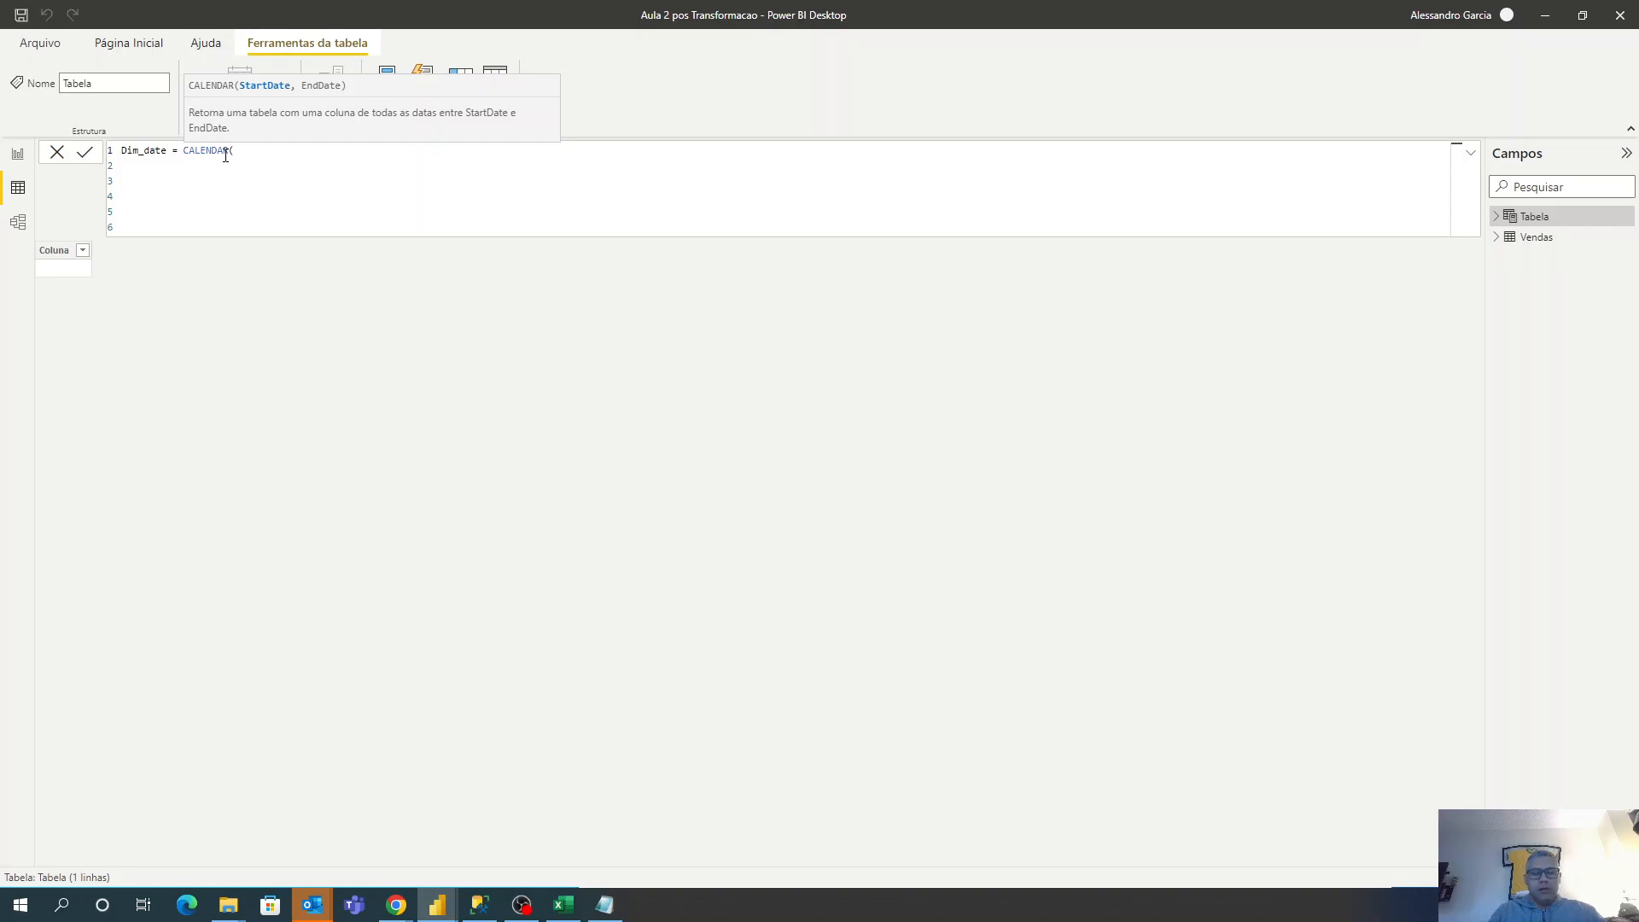
{"action": "key", "text": "BackSpace"}
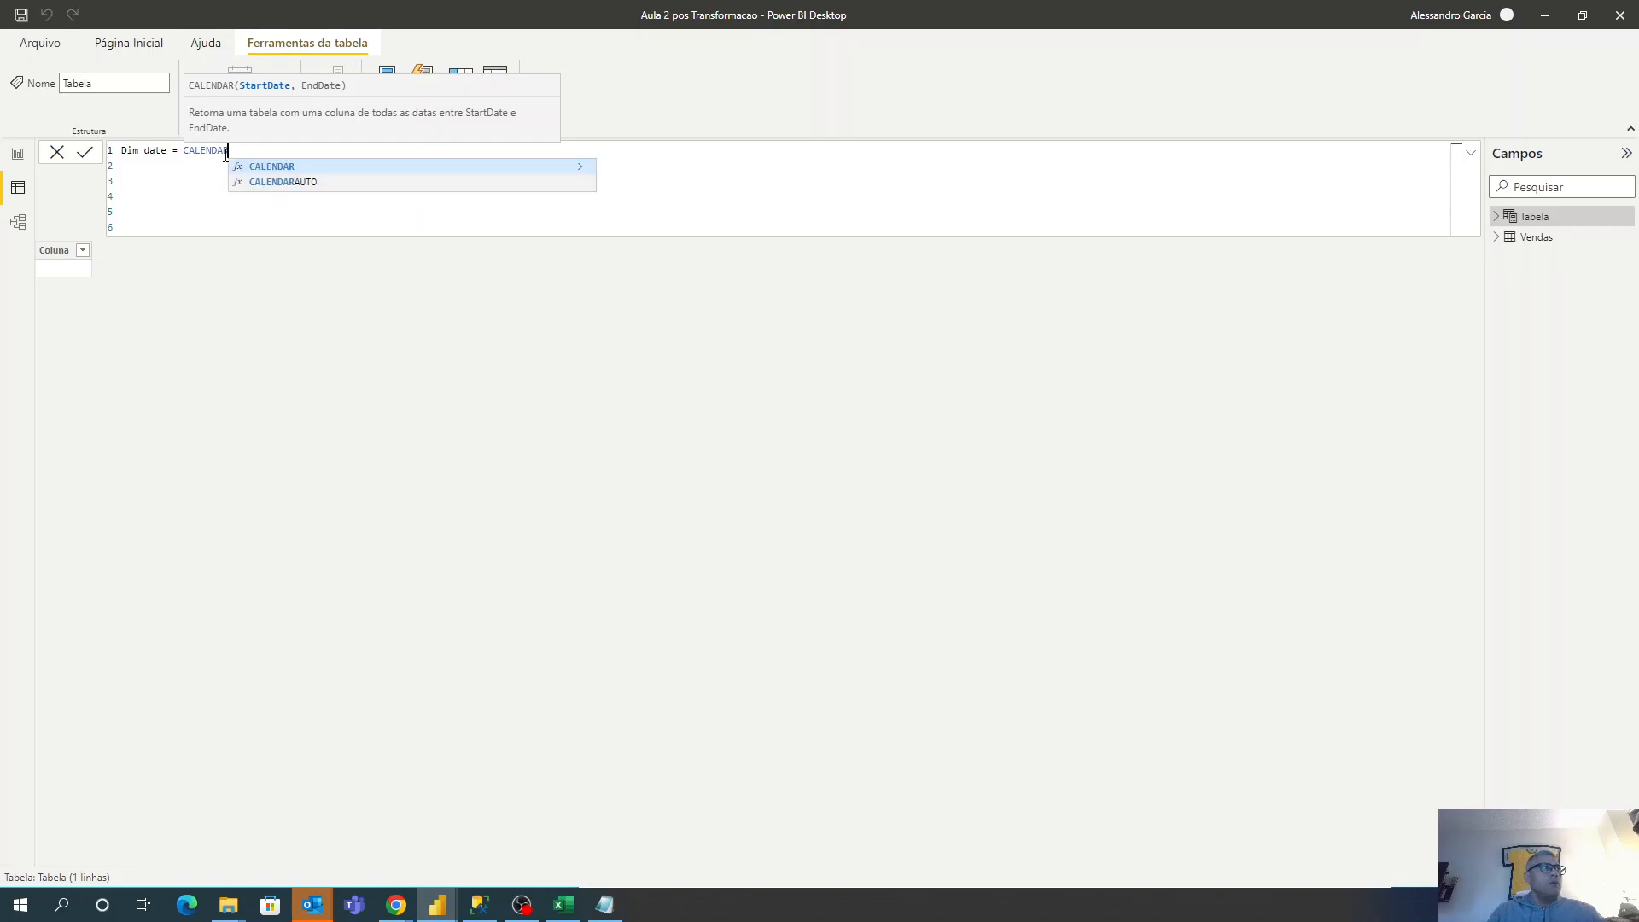
{"action": "type", "text": "("}
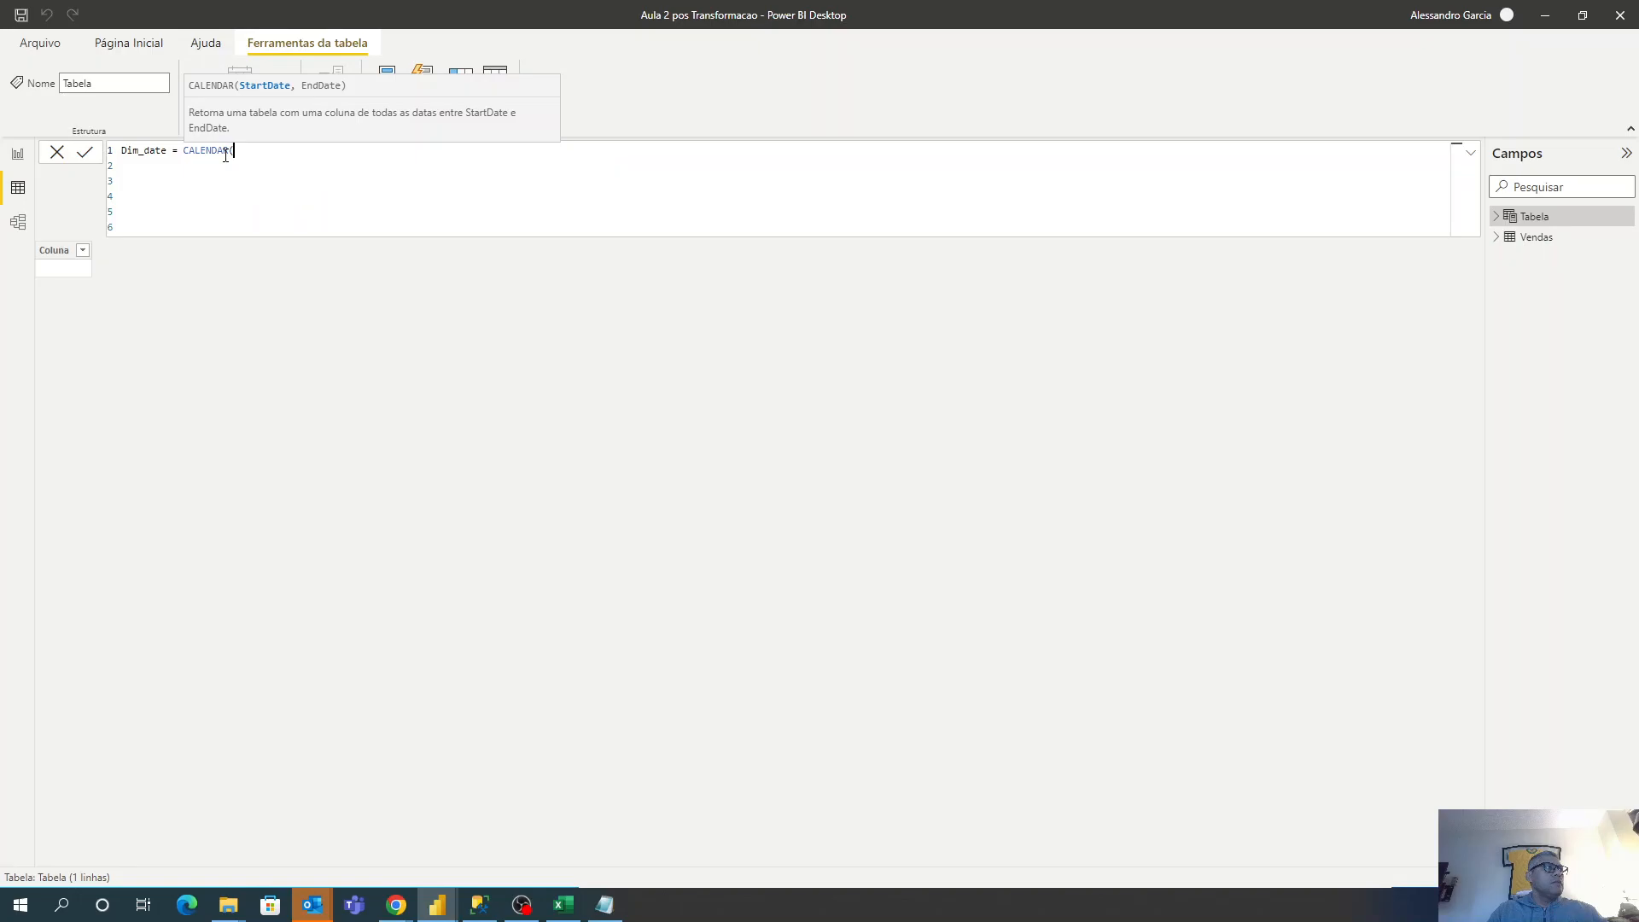
{"action": "type", "text": "Date"}
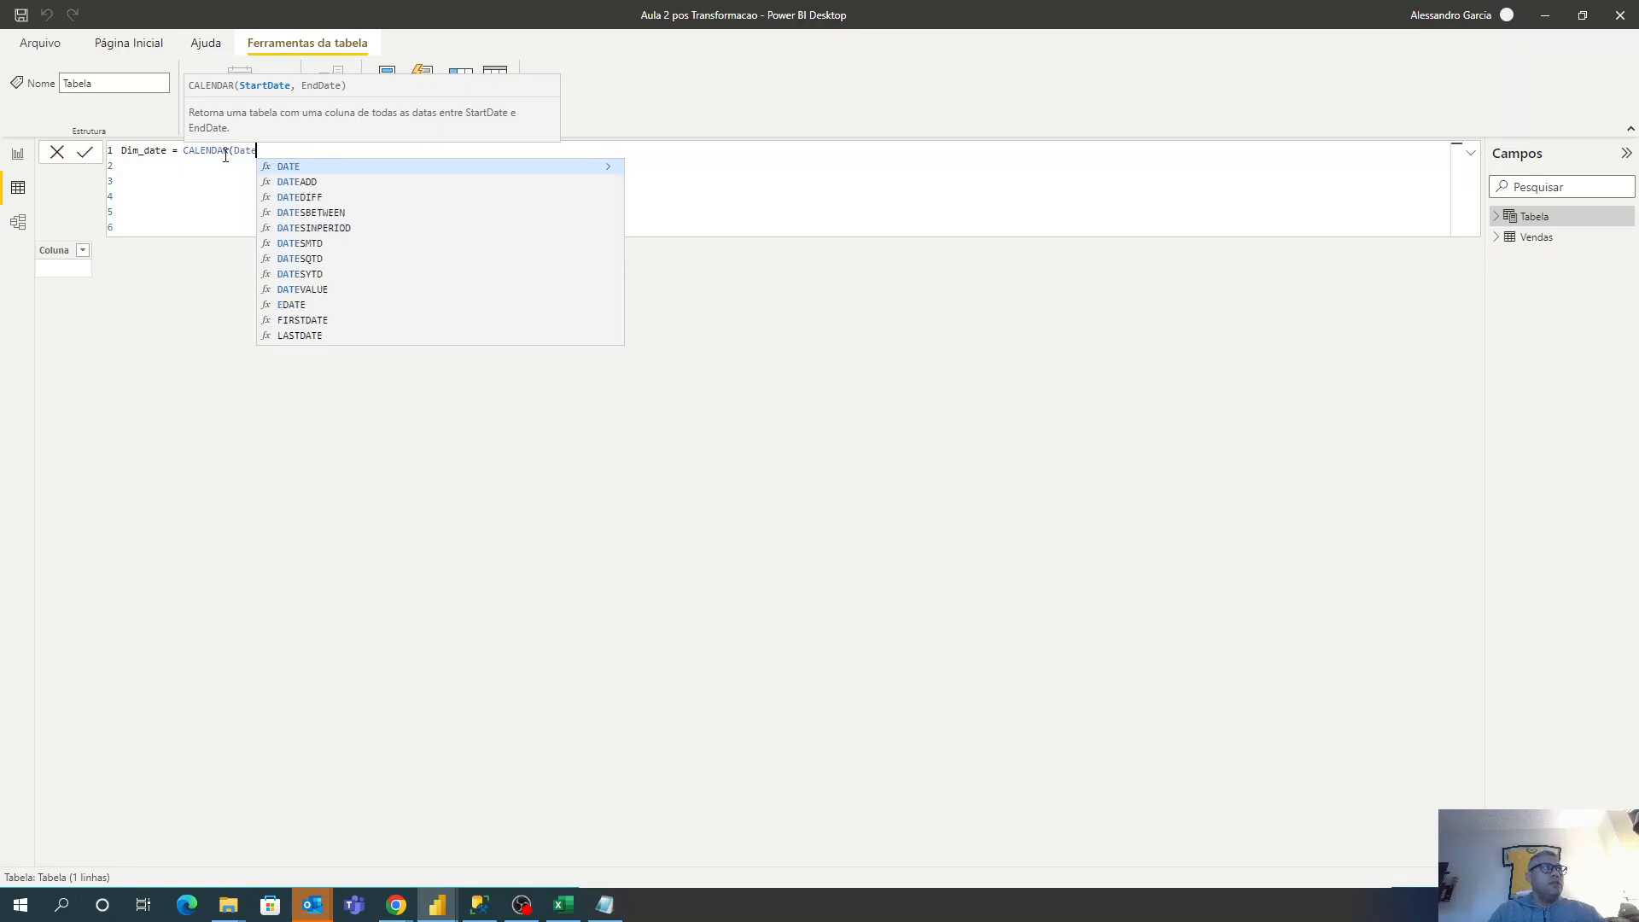
{"action": "key", "text": "Tab"}
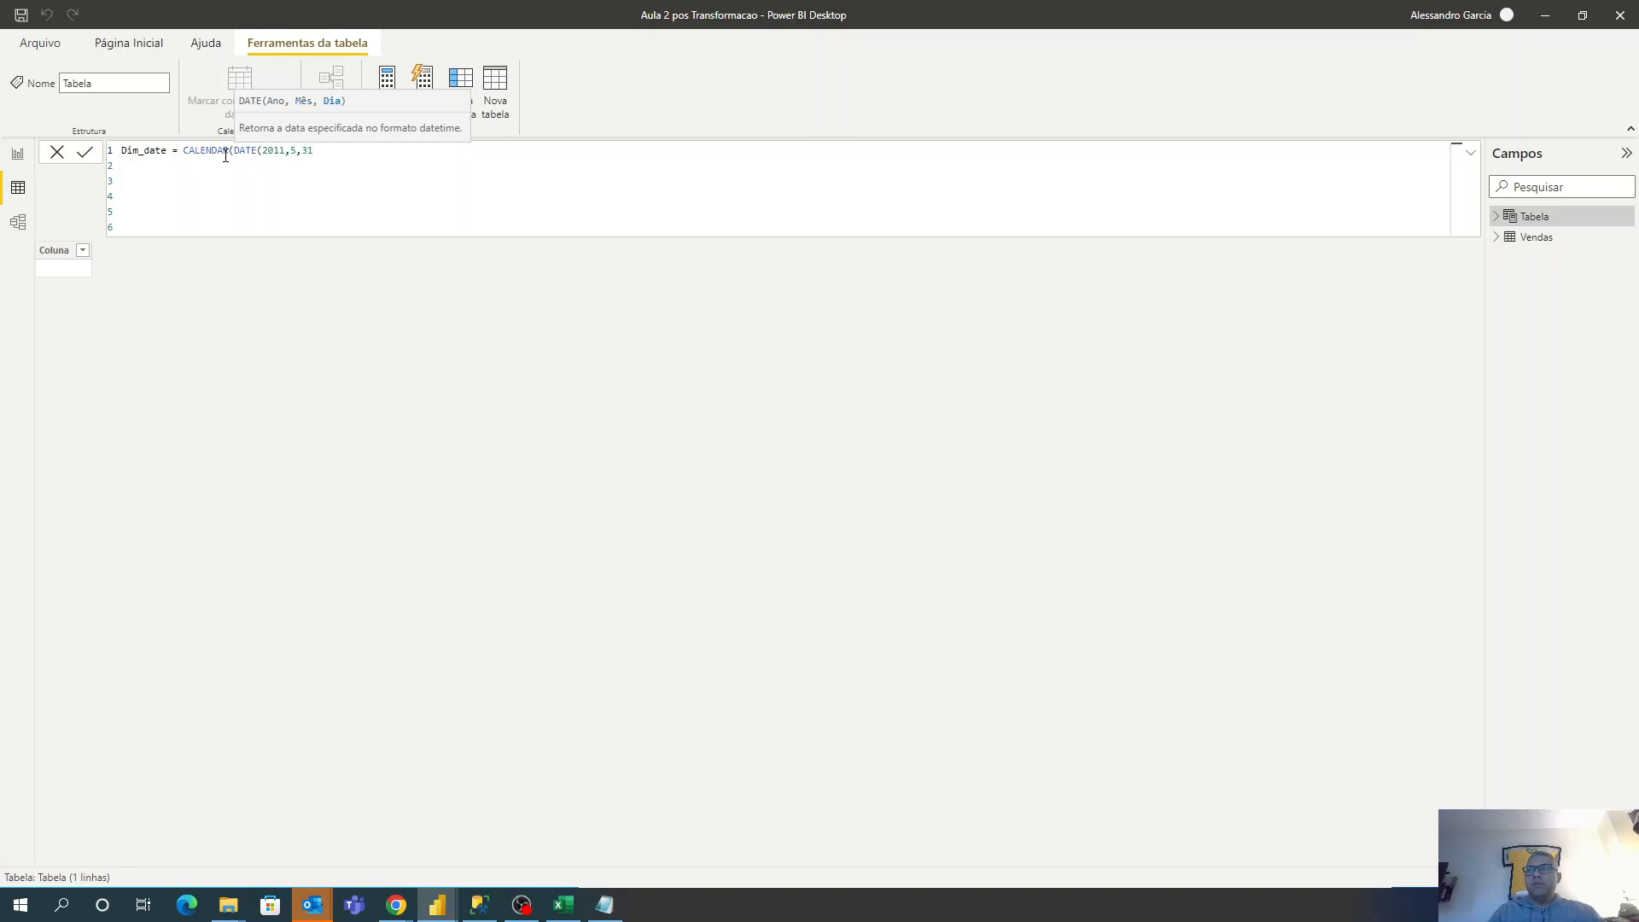
Complete the CALENDAR expression with DATE(2022,12,31) as the end date and commit the Dim_date table.
{"action": "type", "text": "),"}
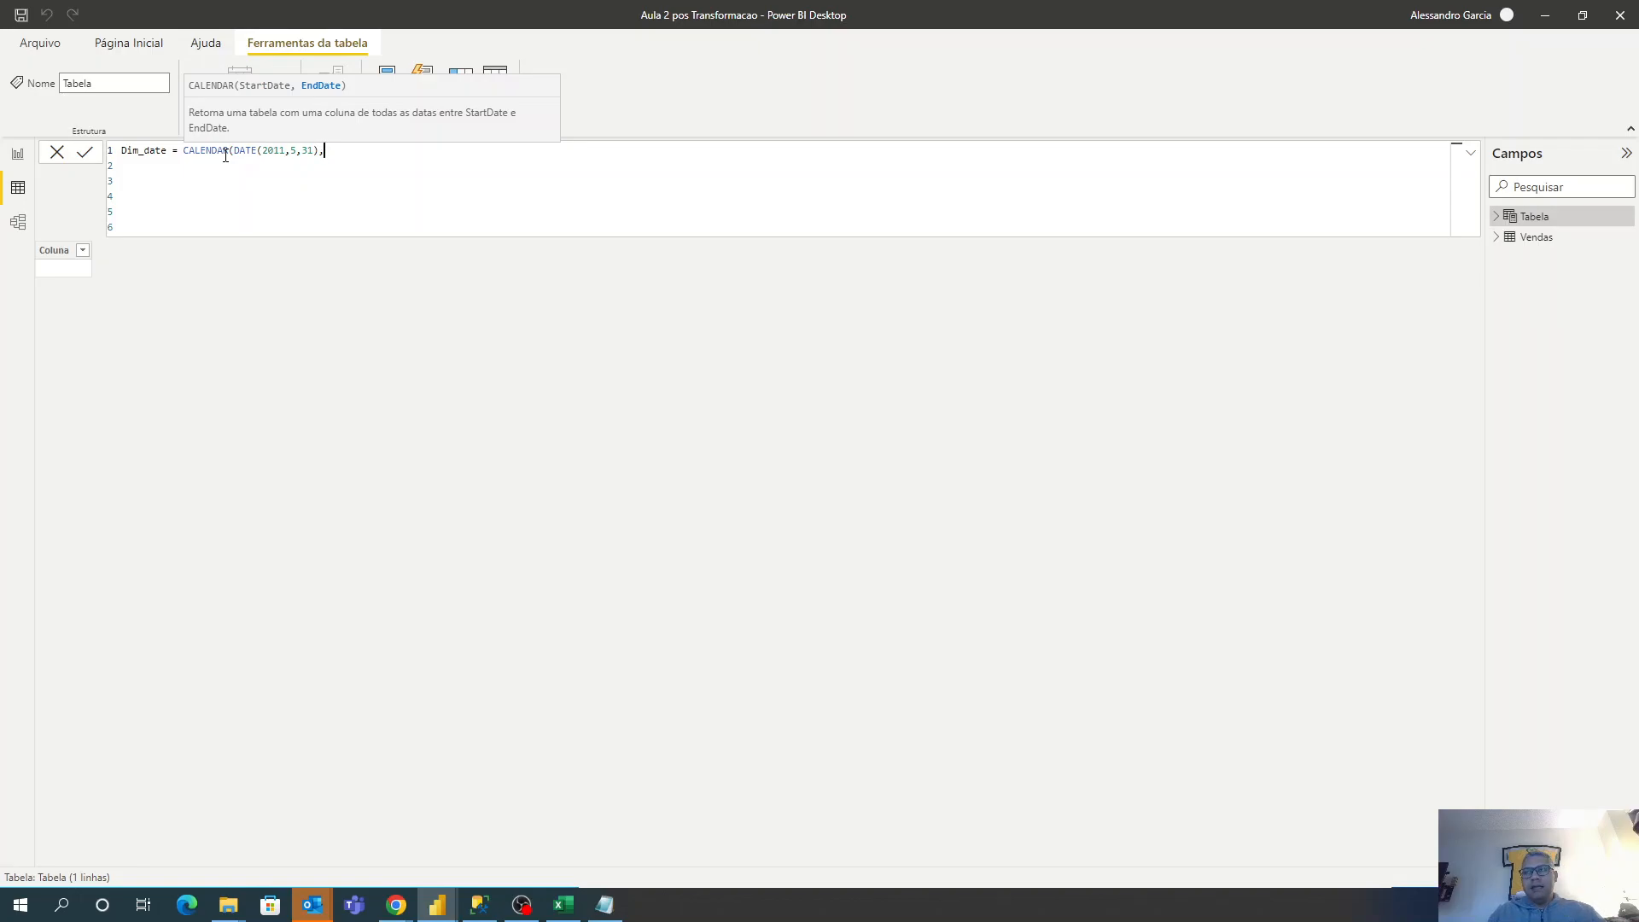
{"action": "type", "text": "Date"}
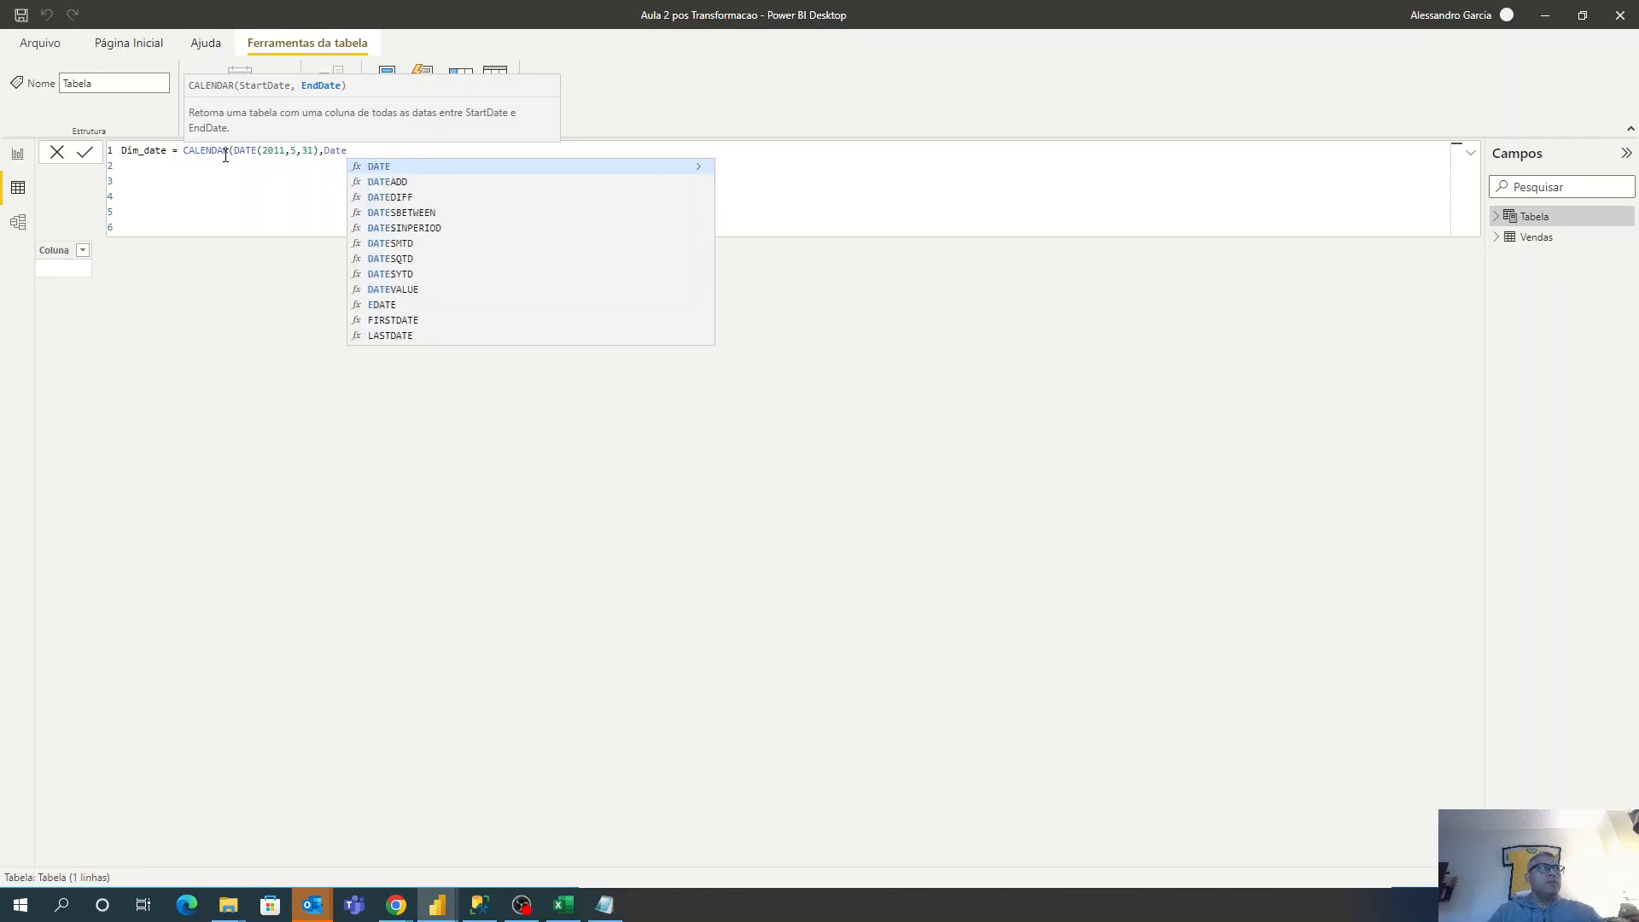
{"action": "key", "text": "Tab"}
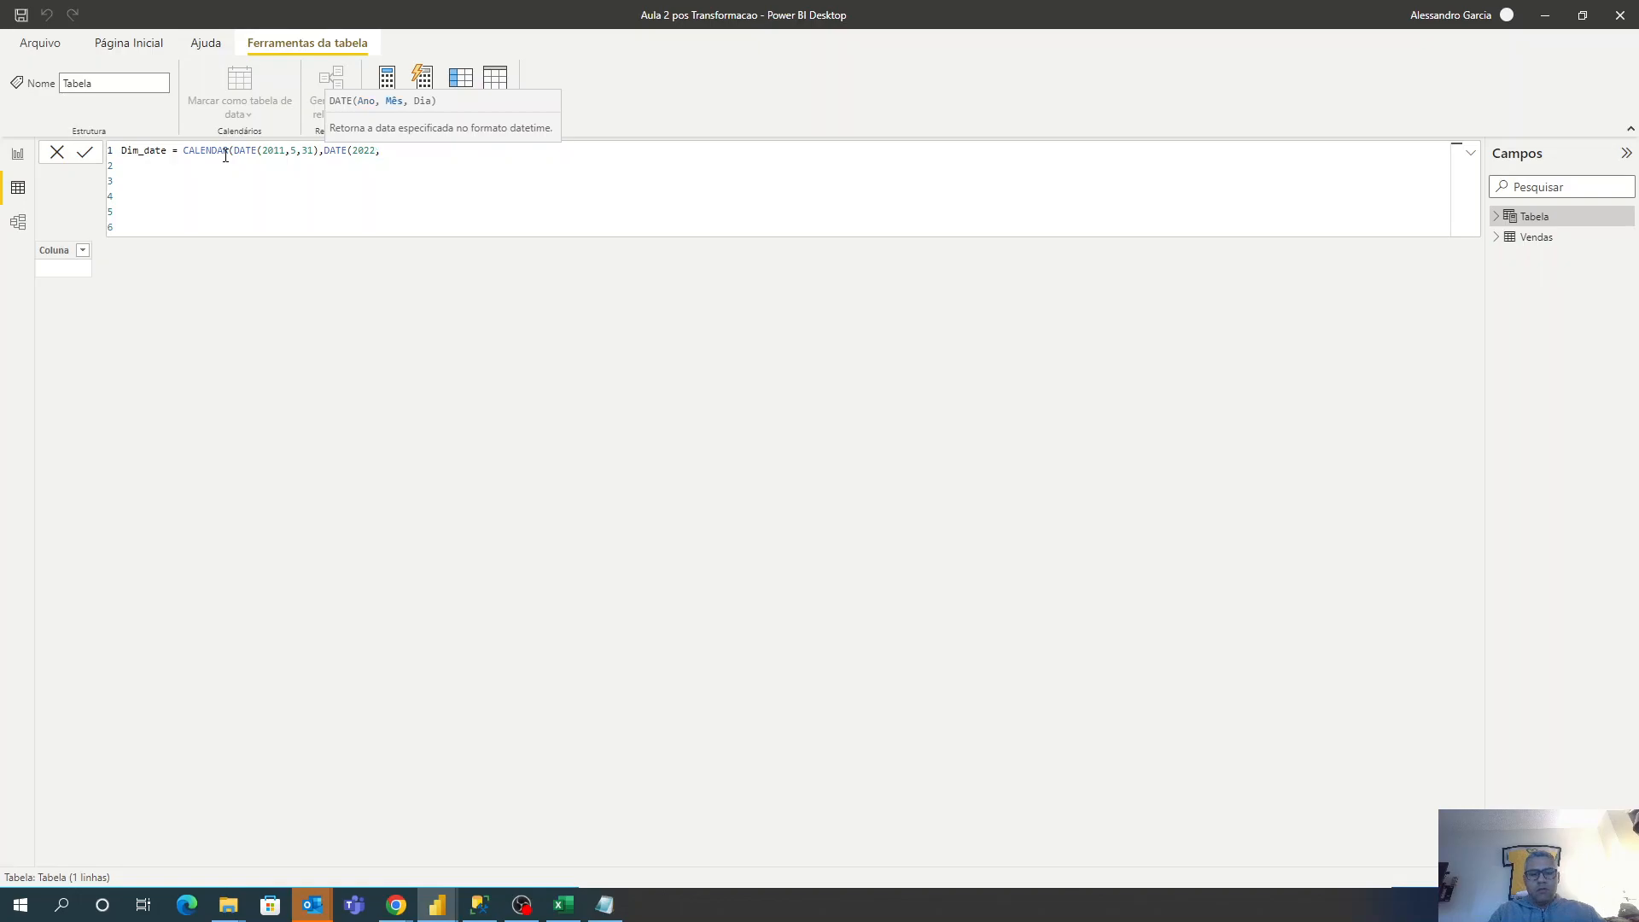
{"action": "type", "text": "2022,12,31)"}
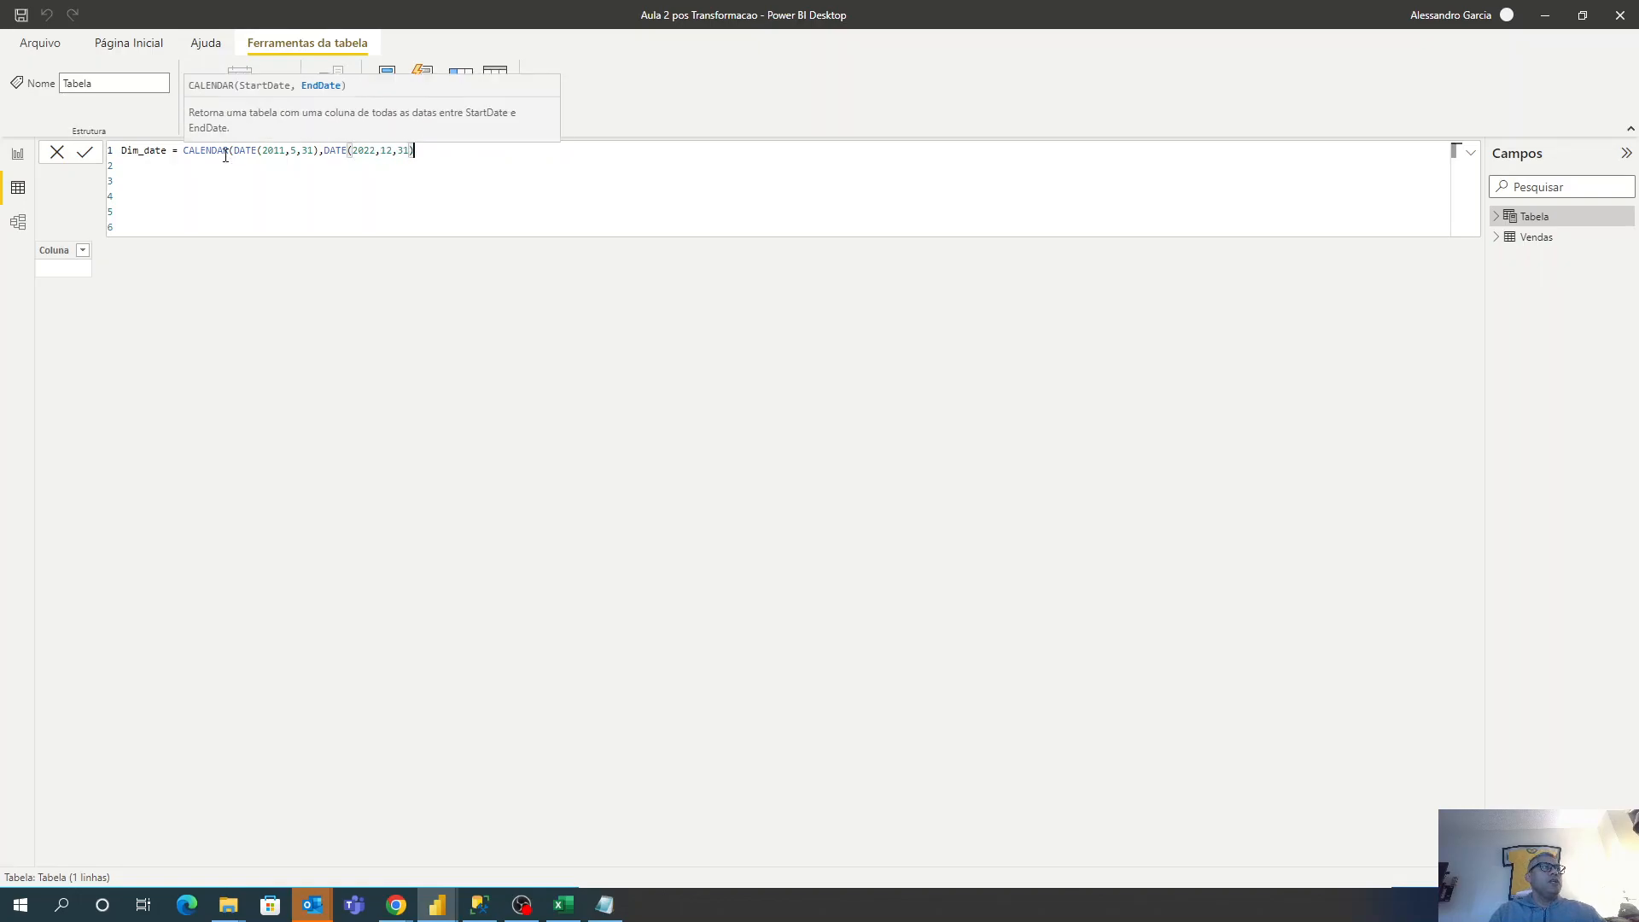
{"action": "type", "text": ")"}
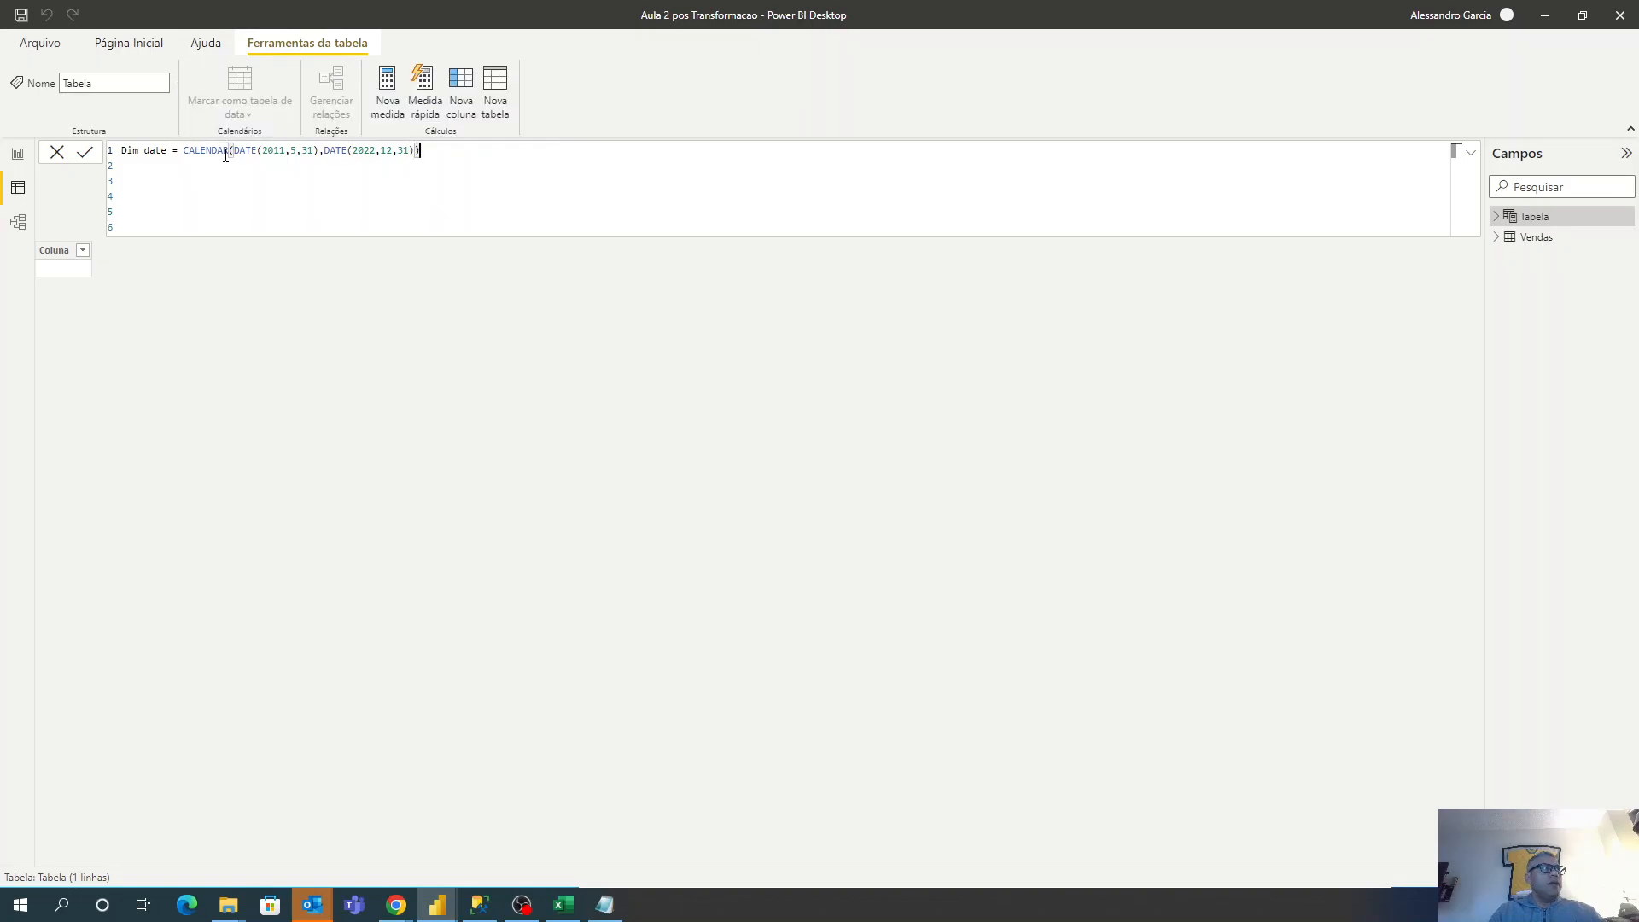
{"action": "key", "text": "Return"}
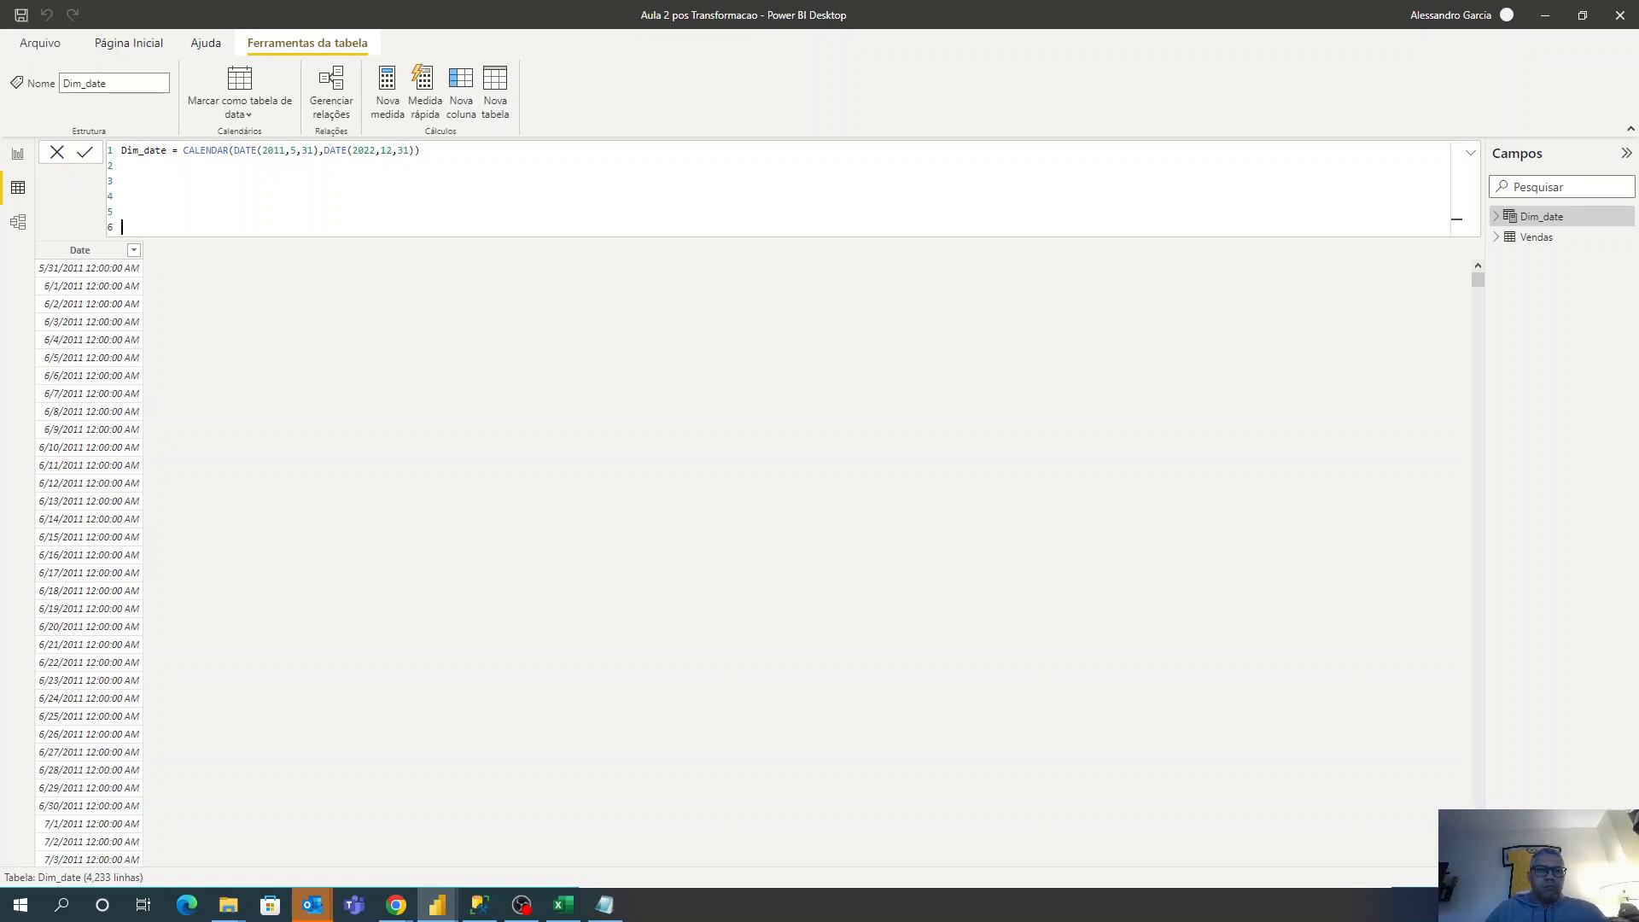
Move the CALENDAR expression to its own line and make it the table argument of an ADDCOLUMNS function opened above it.
{"action": "left_click", "coordinate": [184, 151]}
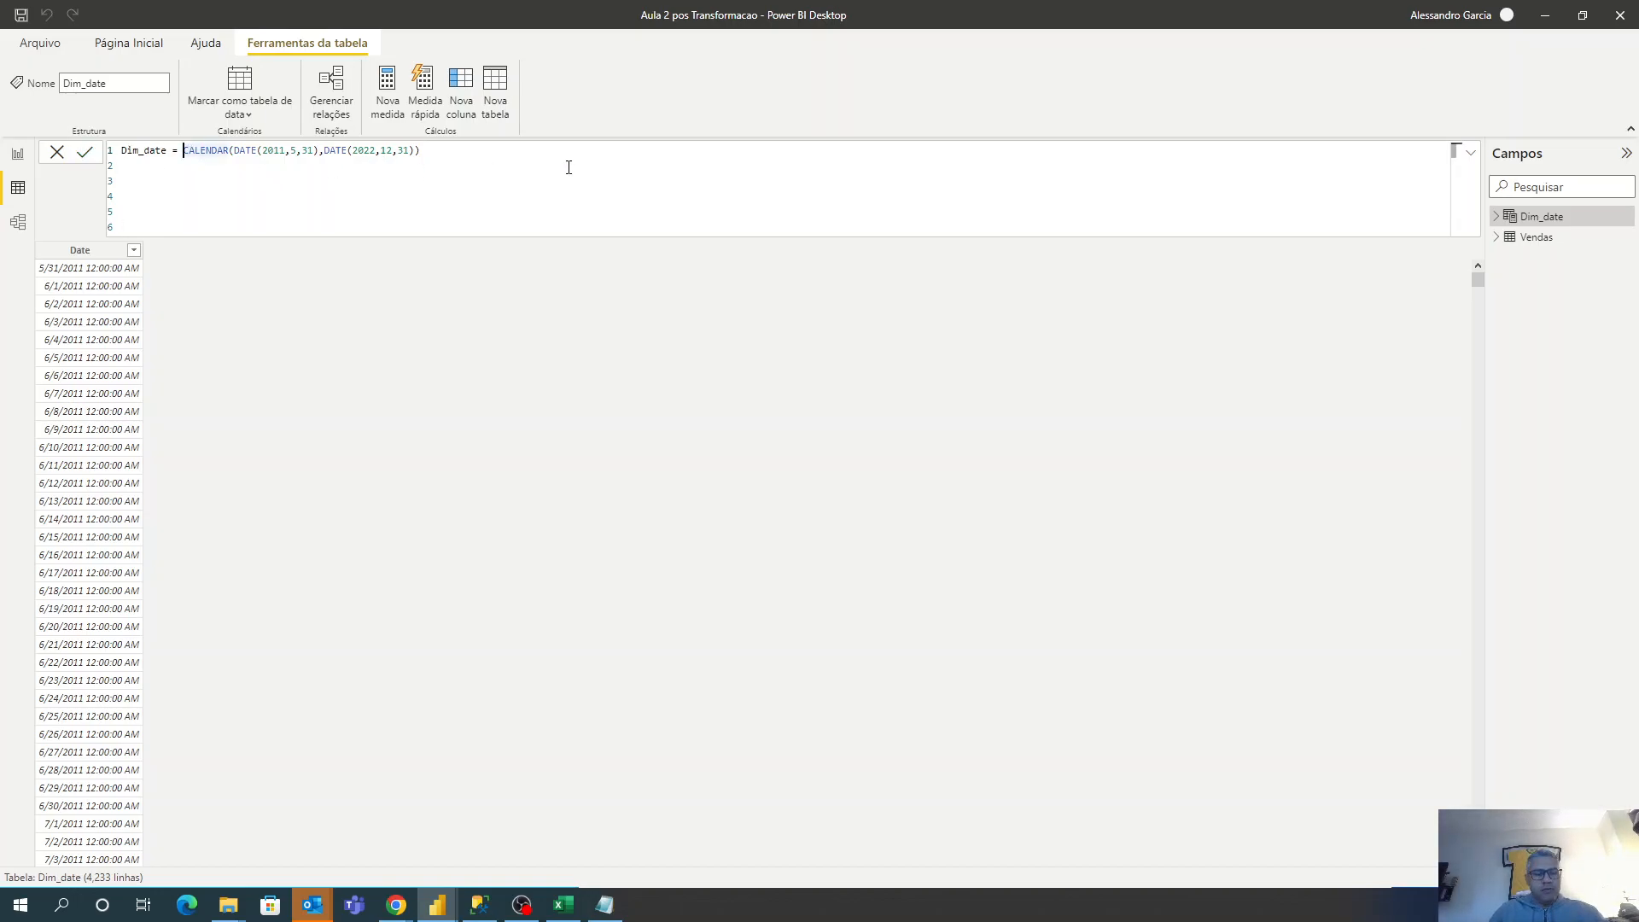
{"action": "key", "text": "shift+Return"}
{"action": "key", "text": "shift+Return"}
{"action": "key", "text": "Up"}
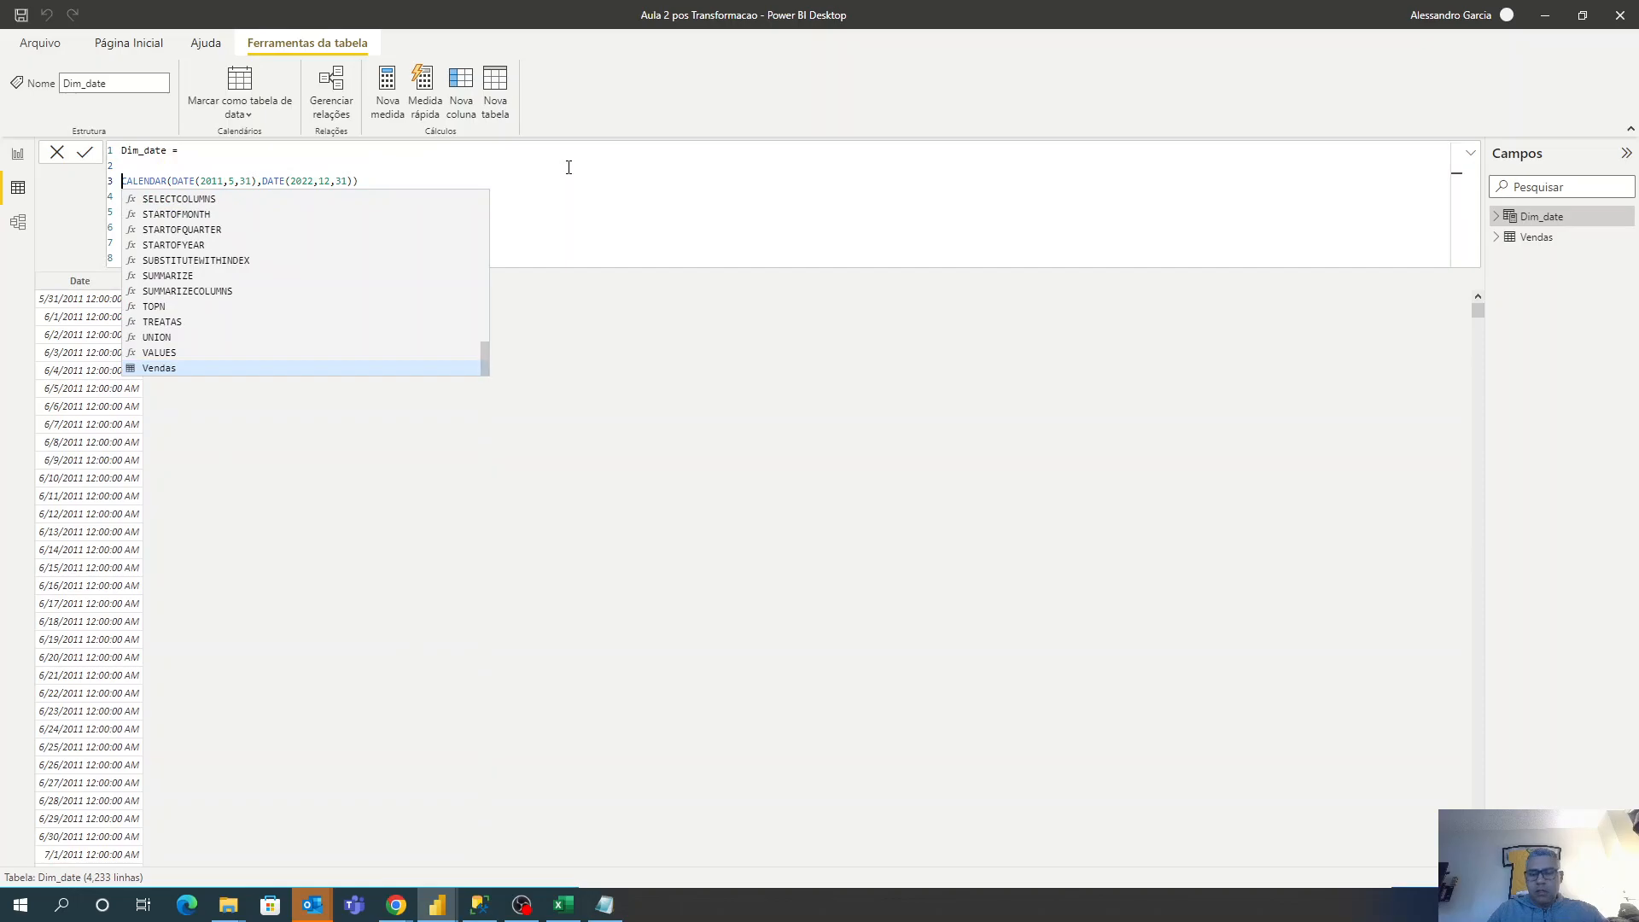
{"action": "left_click", "coordinate": [337, 159]}
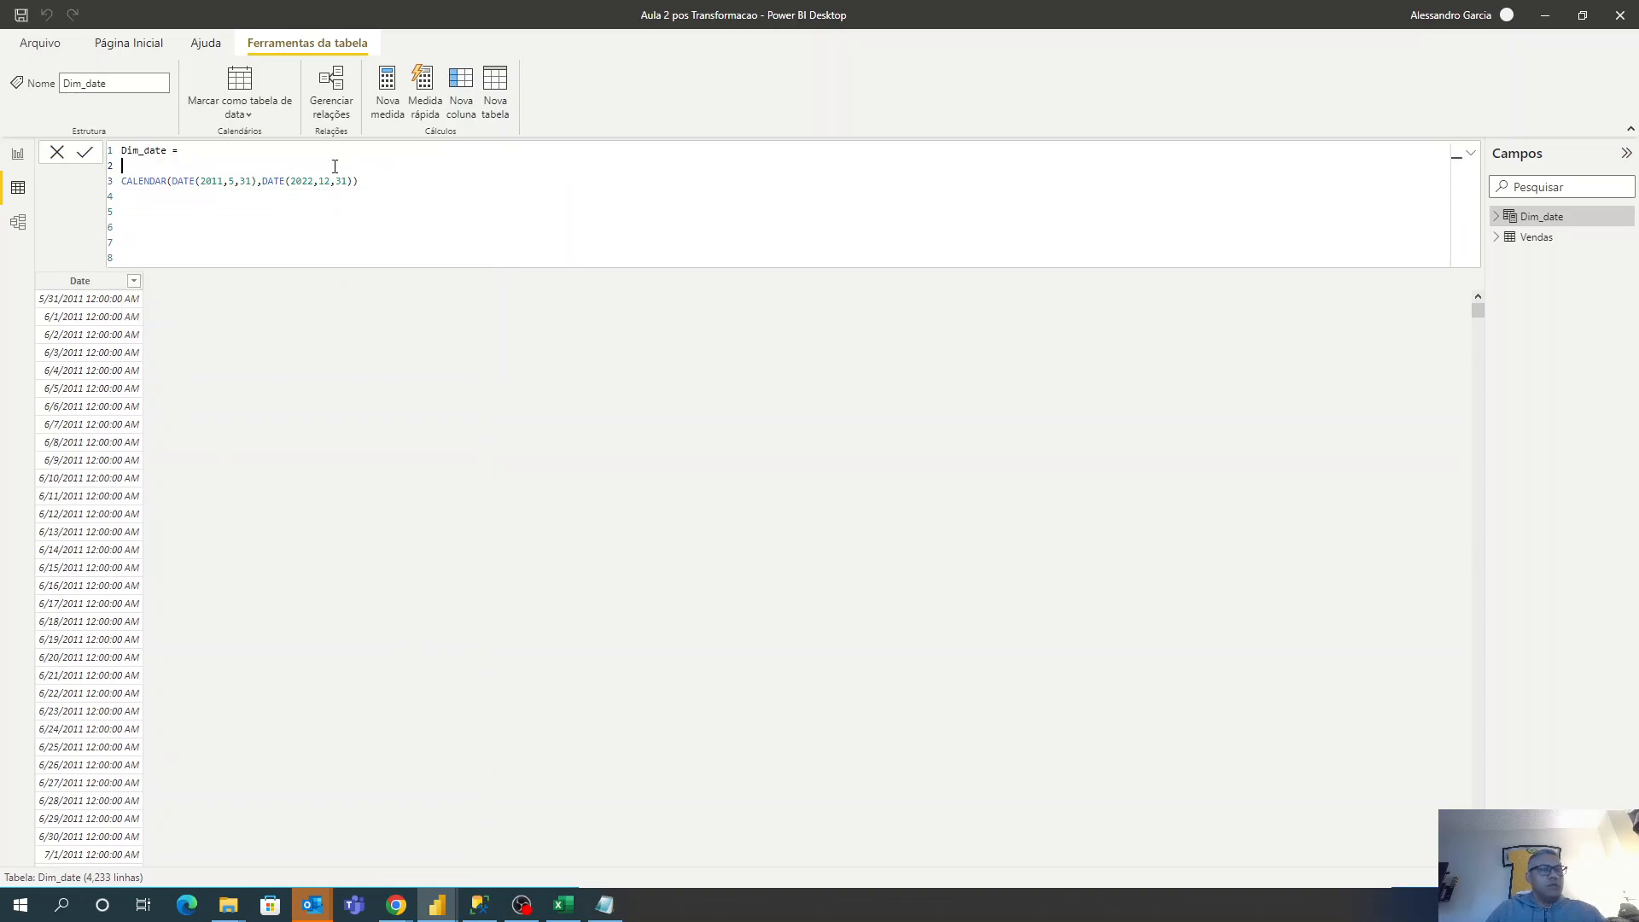
{"action": "type", "text": "ADDCOLUMNS("}
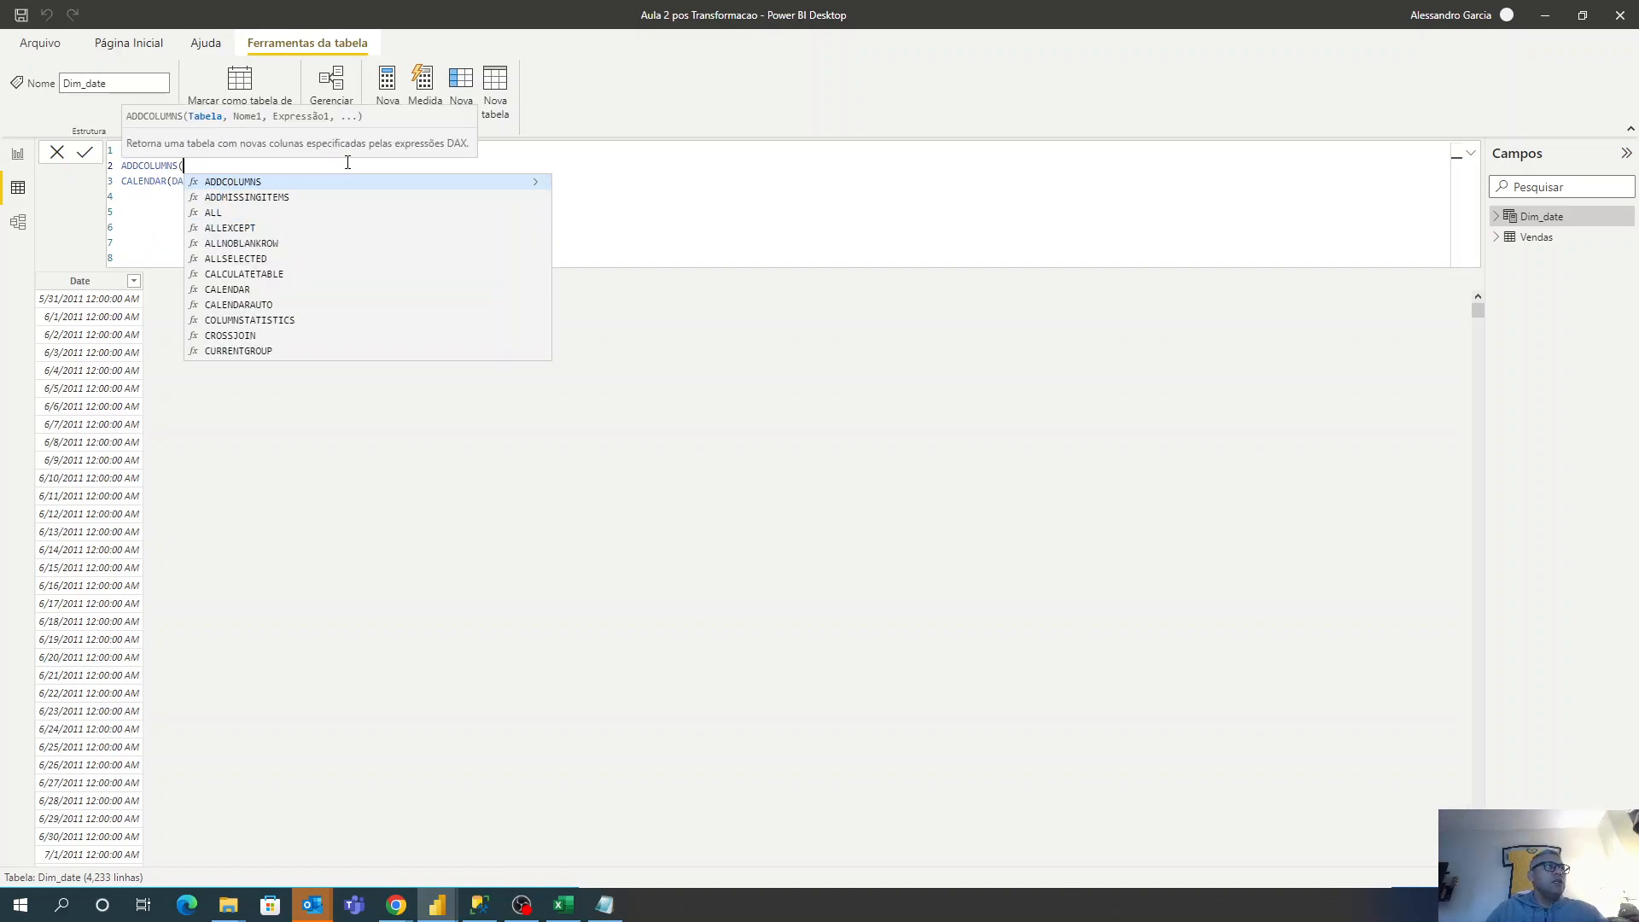
{"action": "left_click", "coordinate": [473, 186]}
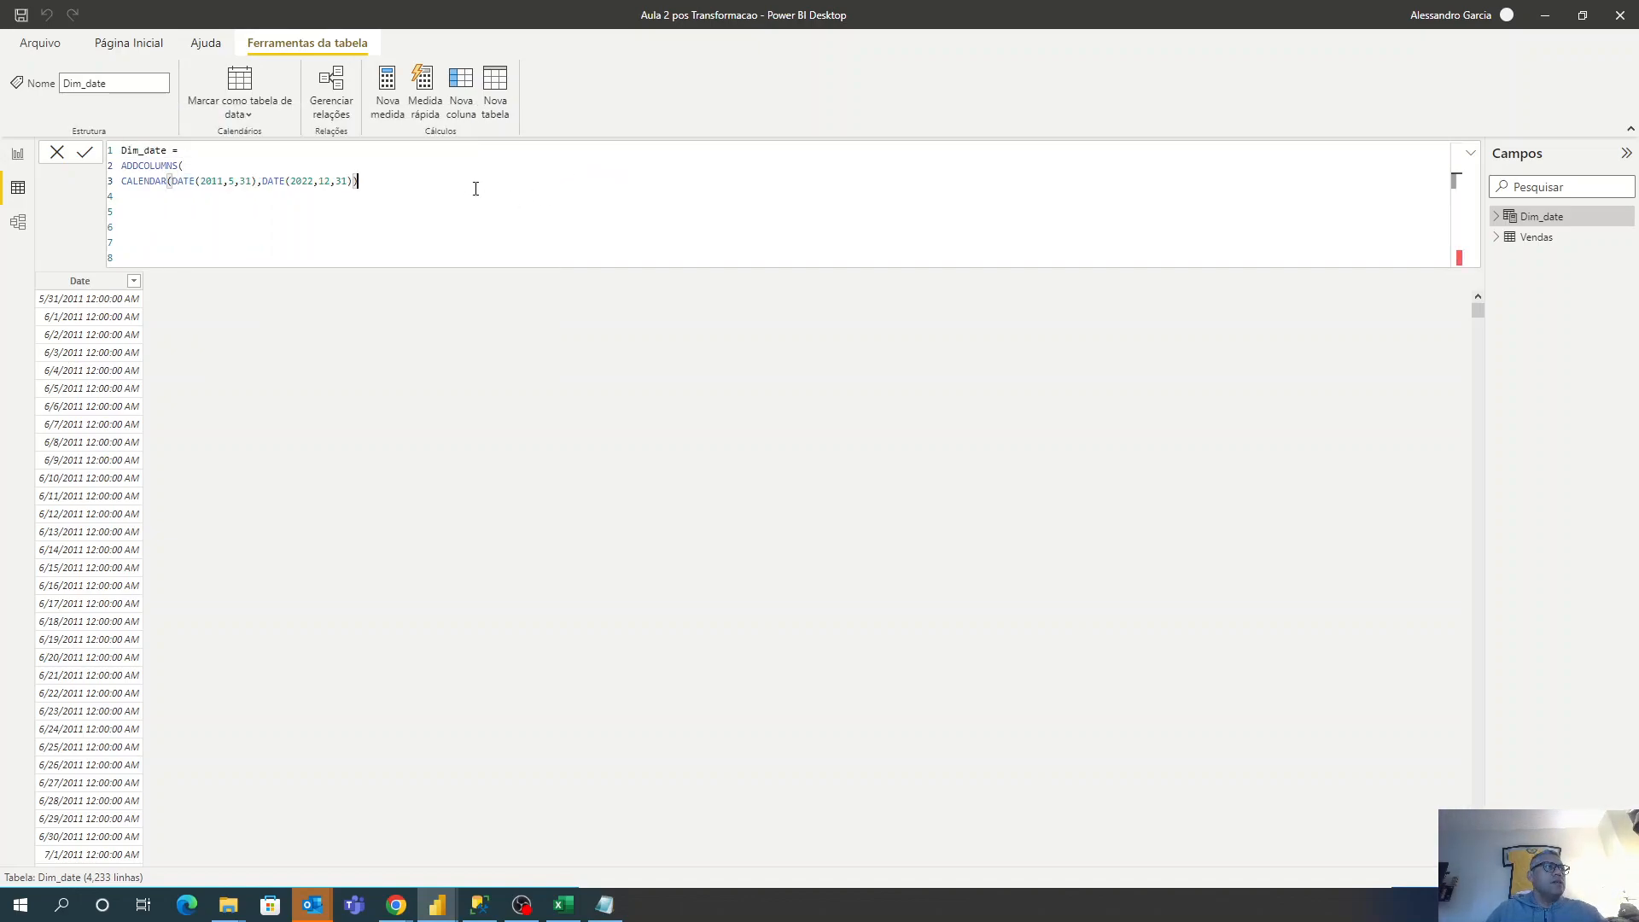
{"action": "type", "text": ","}
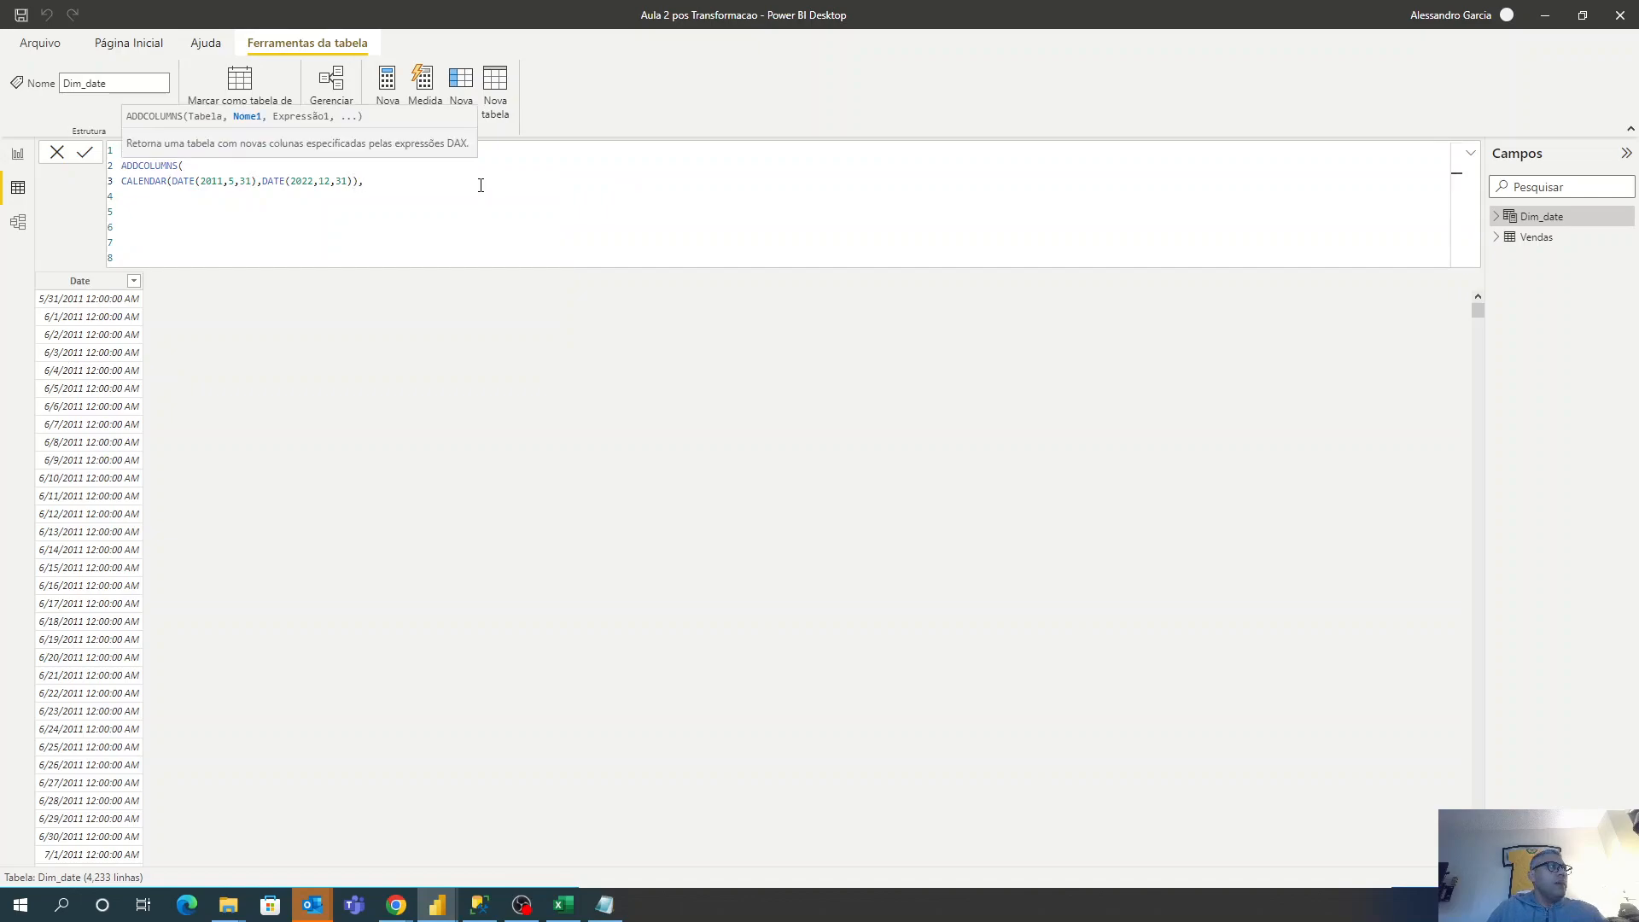
{"action": "key", "text": "shift+Return"}
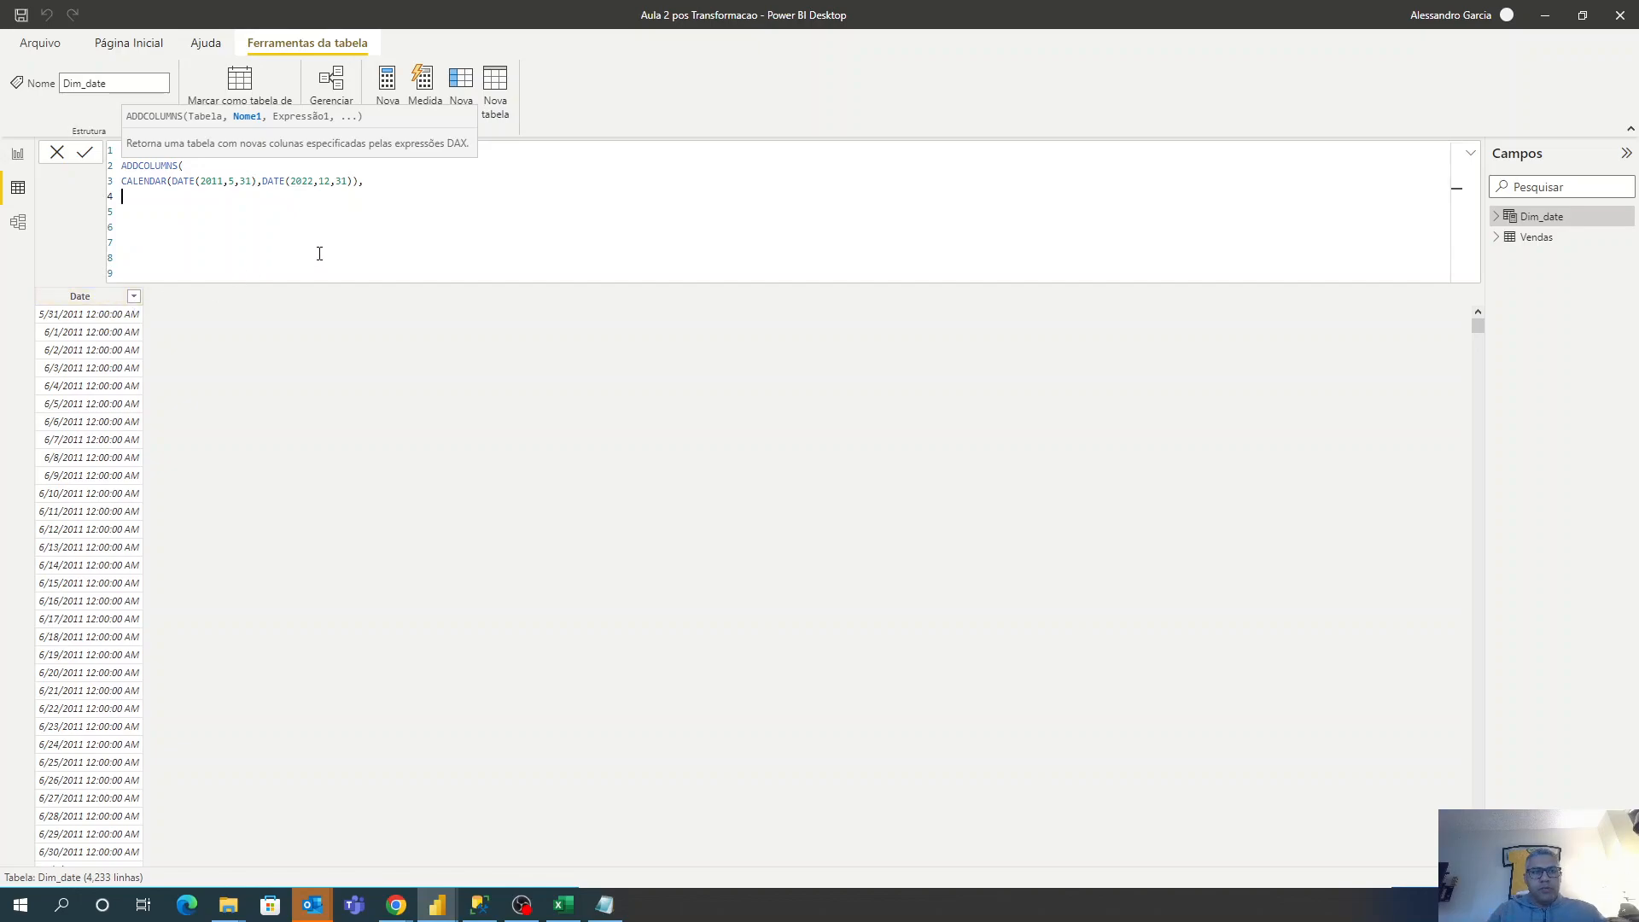
Start an "Ano" column in the ADDCOLUMNS function, using YEAR on the [Date] column.
{"action": "type", "text": "\"Ano\", YEAR("}
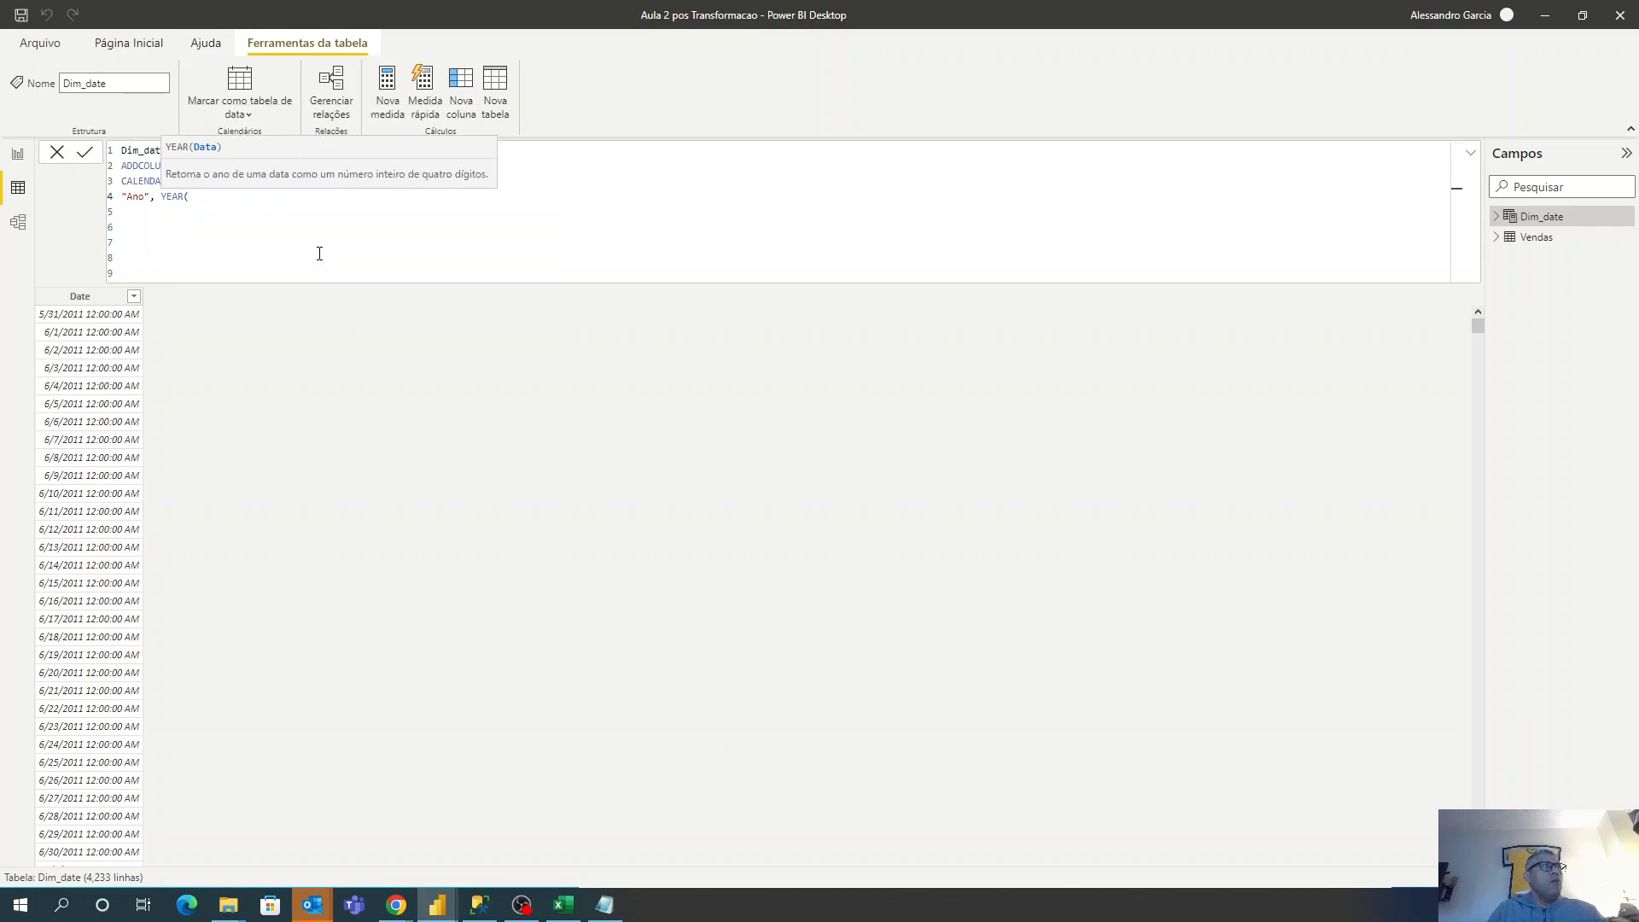
{"action": "type", "text": "date"}
{"action": "key", "text": "BackSpace"}
{"action": "key", "text": "BackSpace"}
{"action": "key", "text": "BackSpace"}
{"action": "key", "text": "BackSpace"}
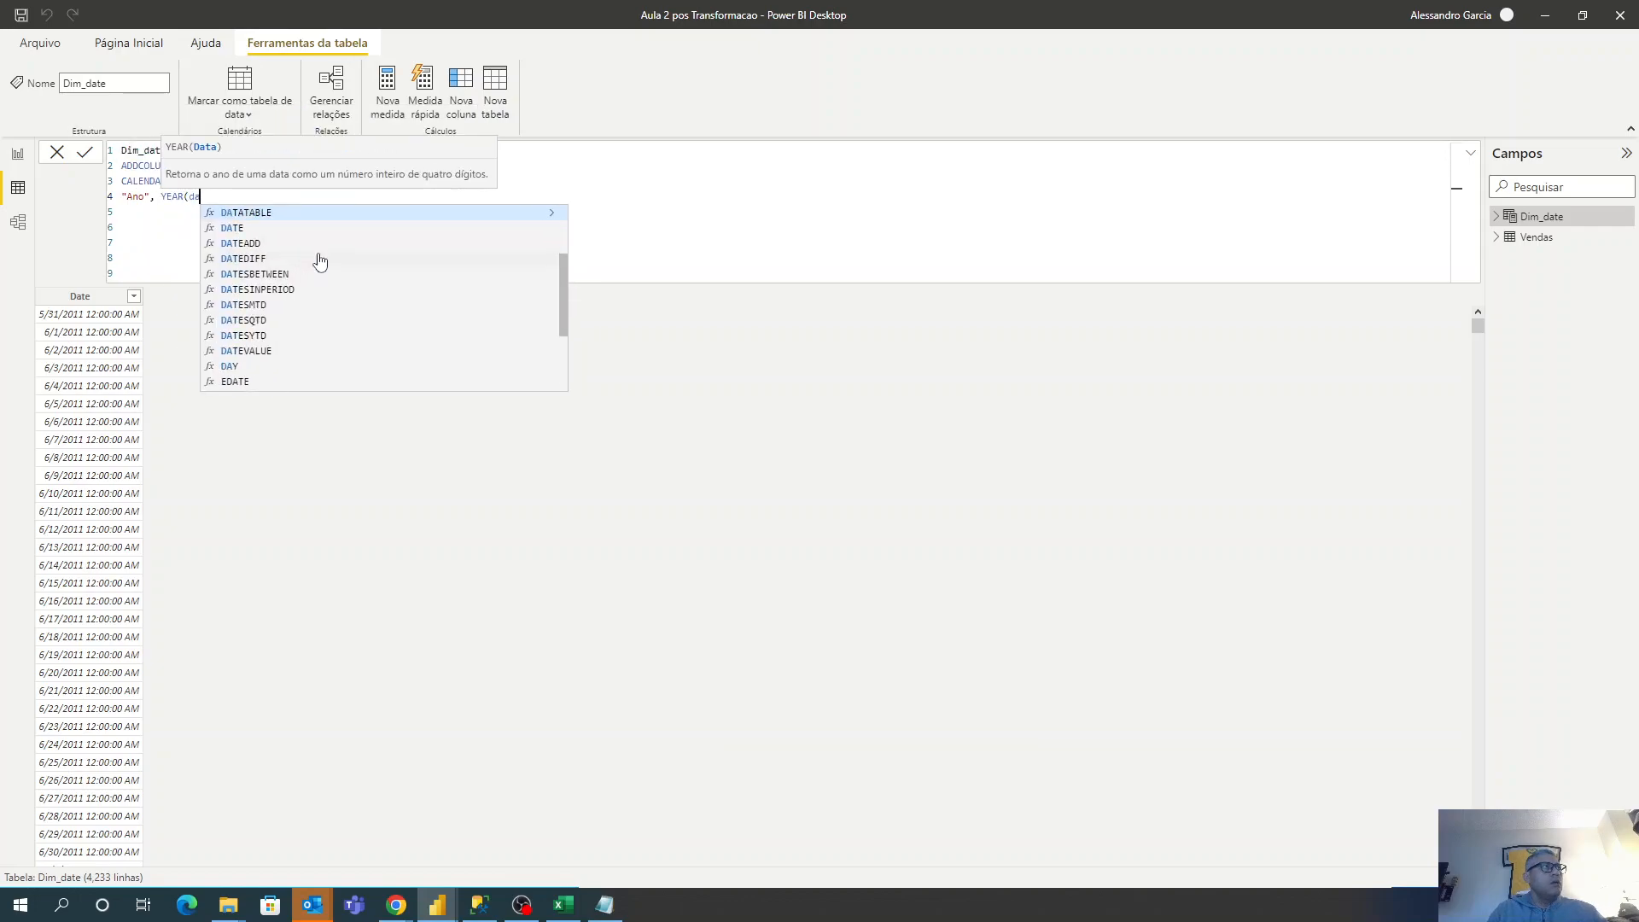
{"action": "type", "text": "[da"}
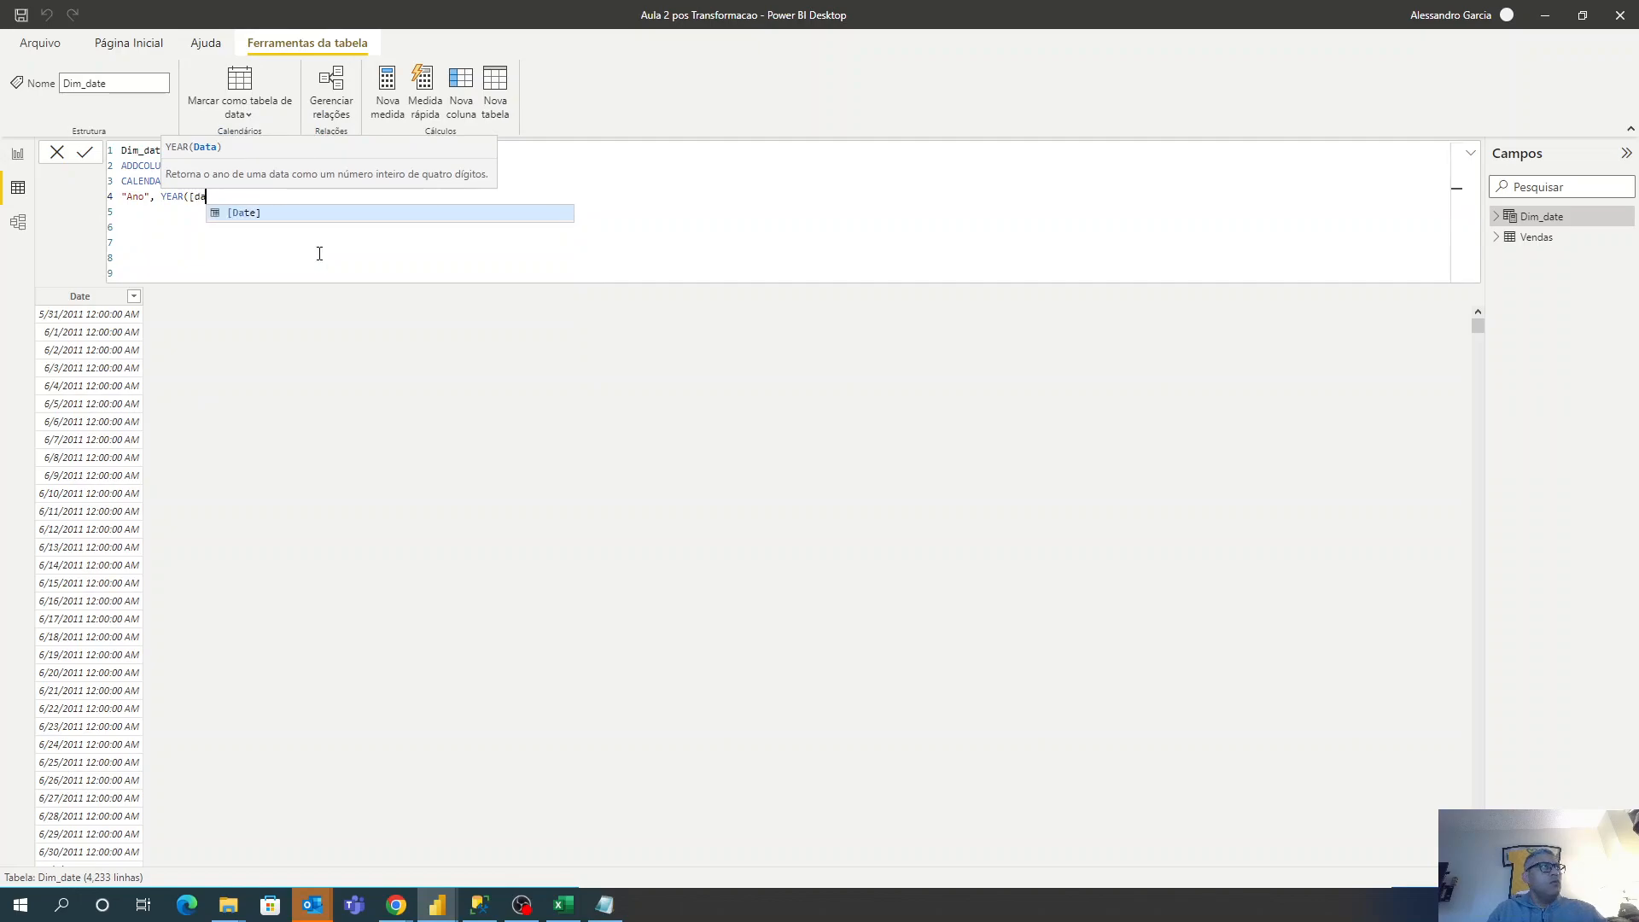
{"action": "key", "text": "Tab"}
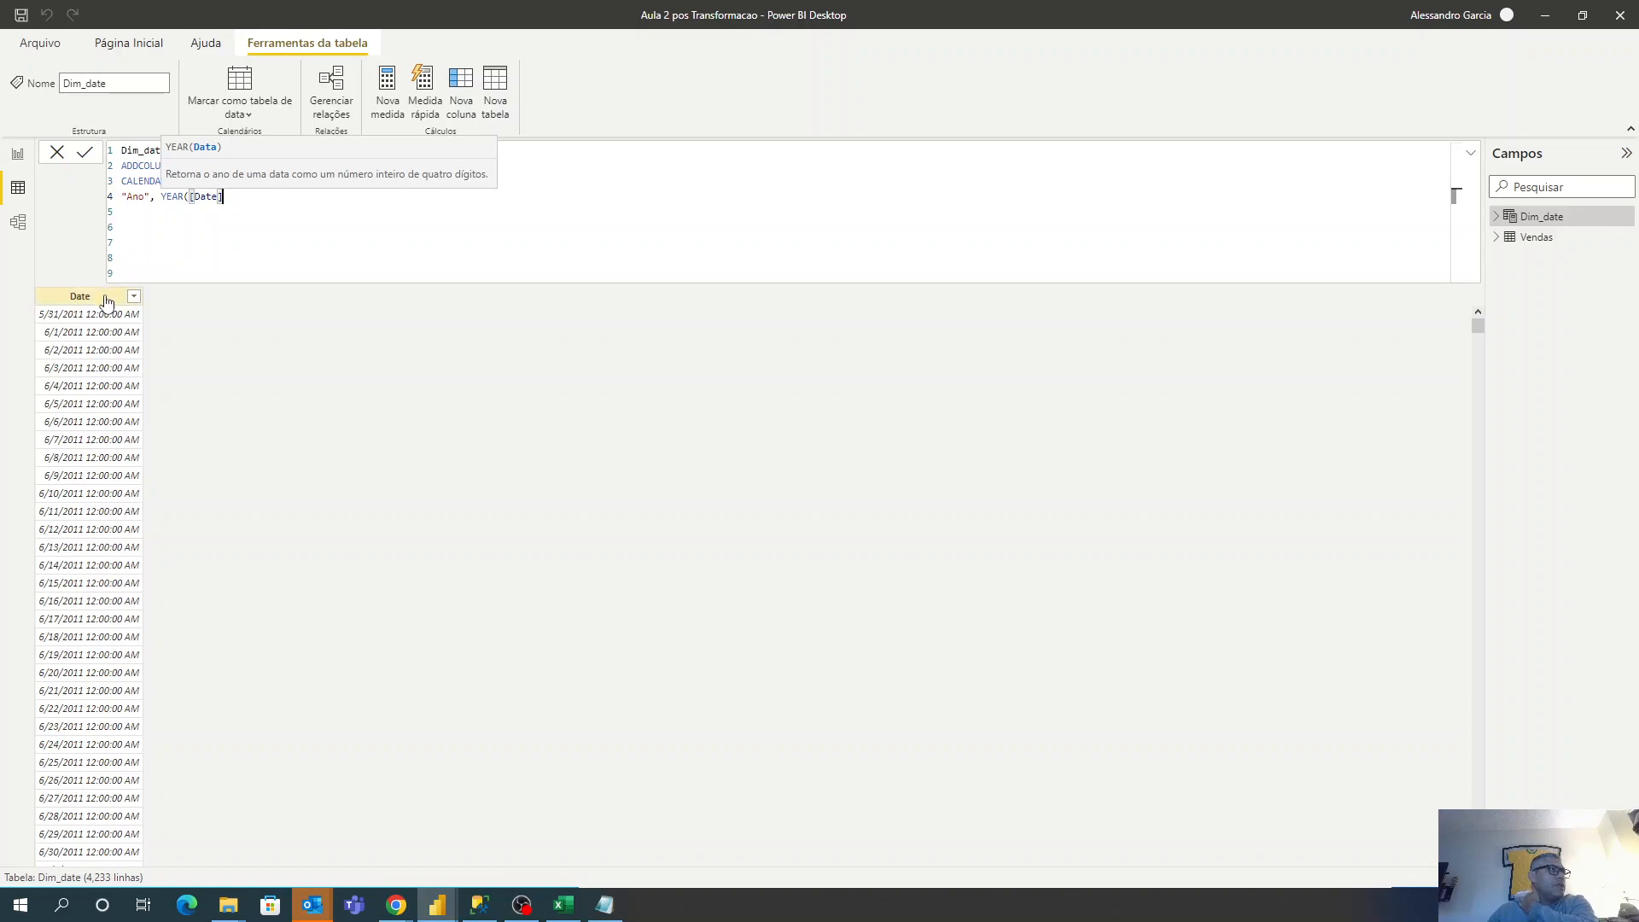
Close the YEAR and ADDCOLUMNS functions and commit the Dim_date formula with its Ano column.
{"action": "key", "text": "Up"}
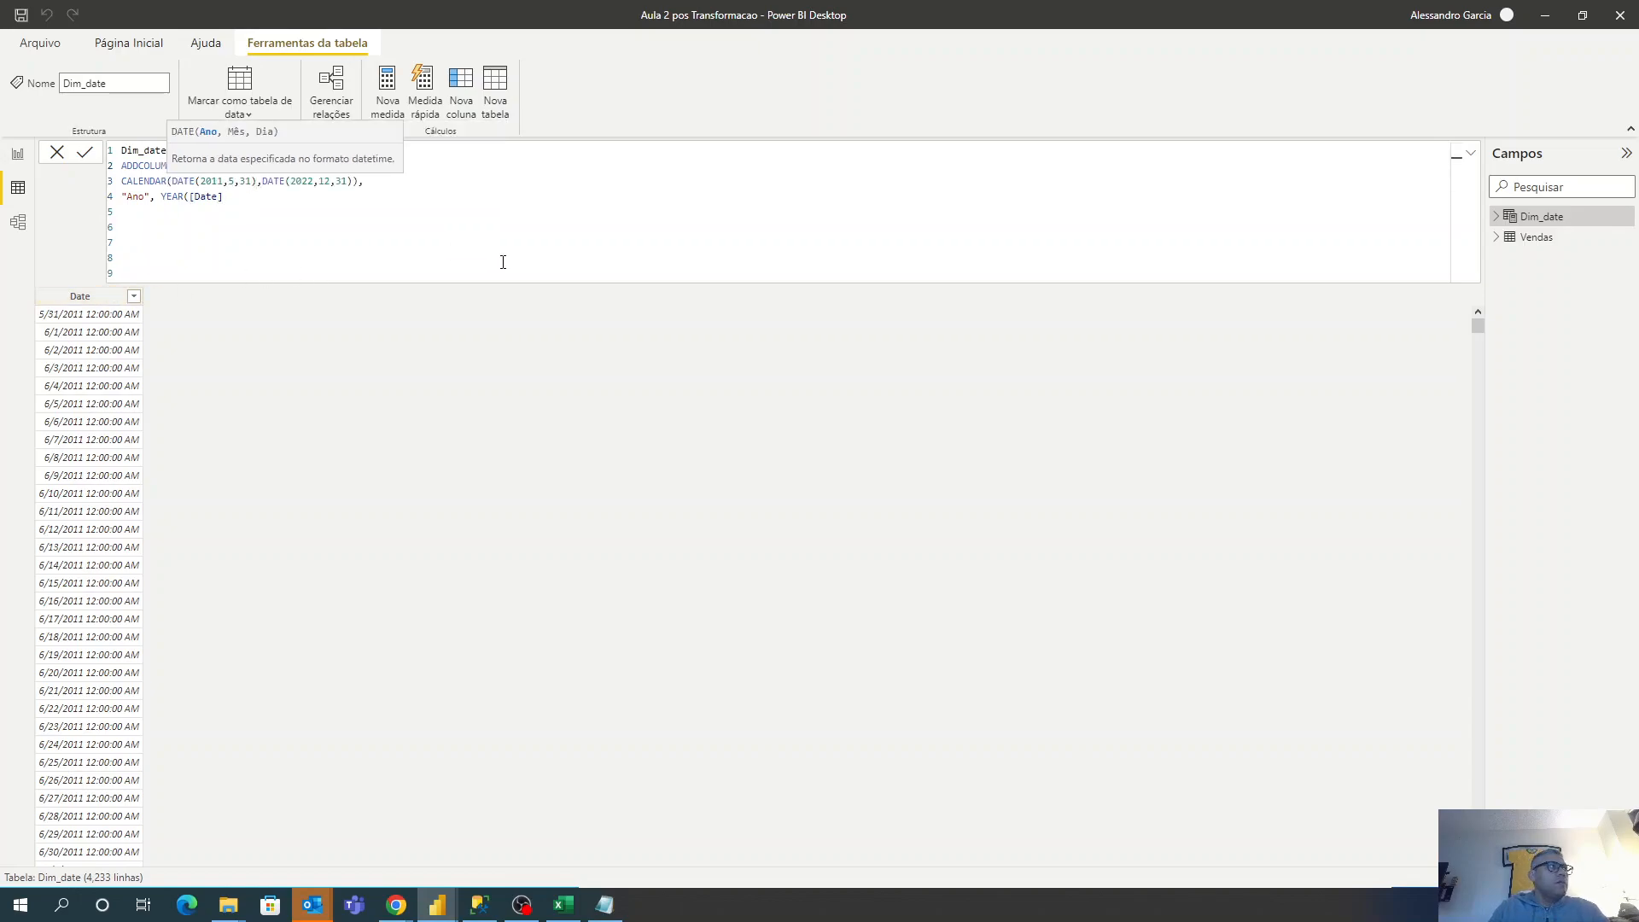
{"action": "left_click", "coordinate": [447, 233]}
{"action": "left_click", "coordinate": [223, 163]}
{"action": "key", "text": "BackSpace"}
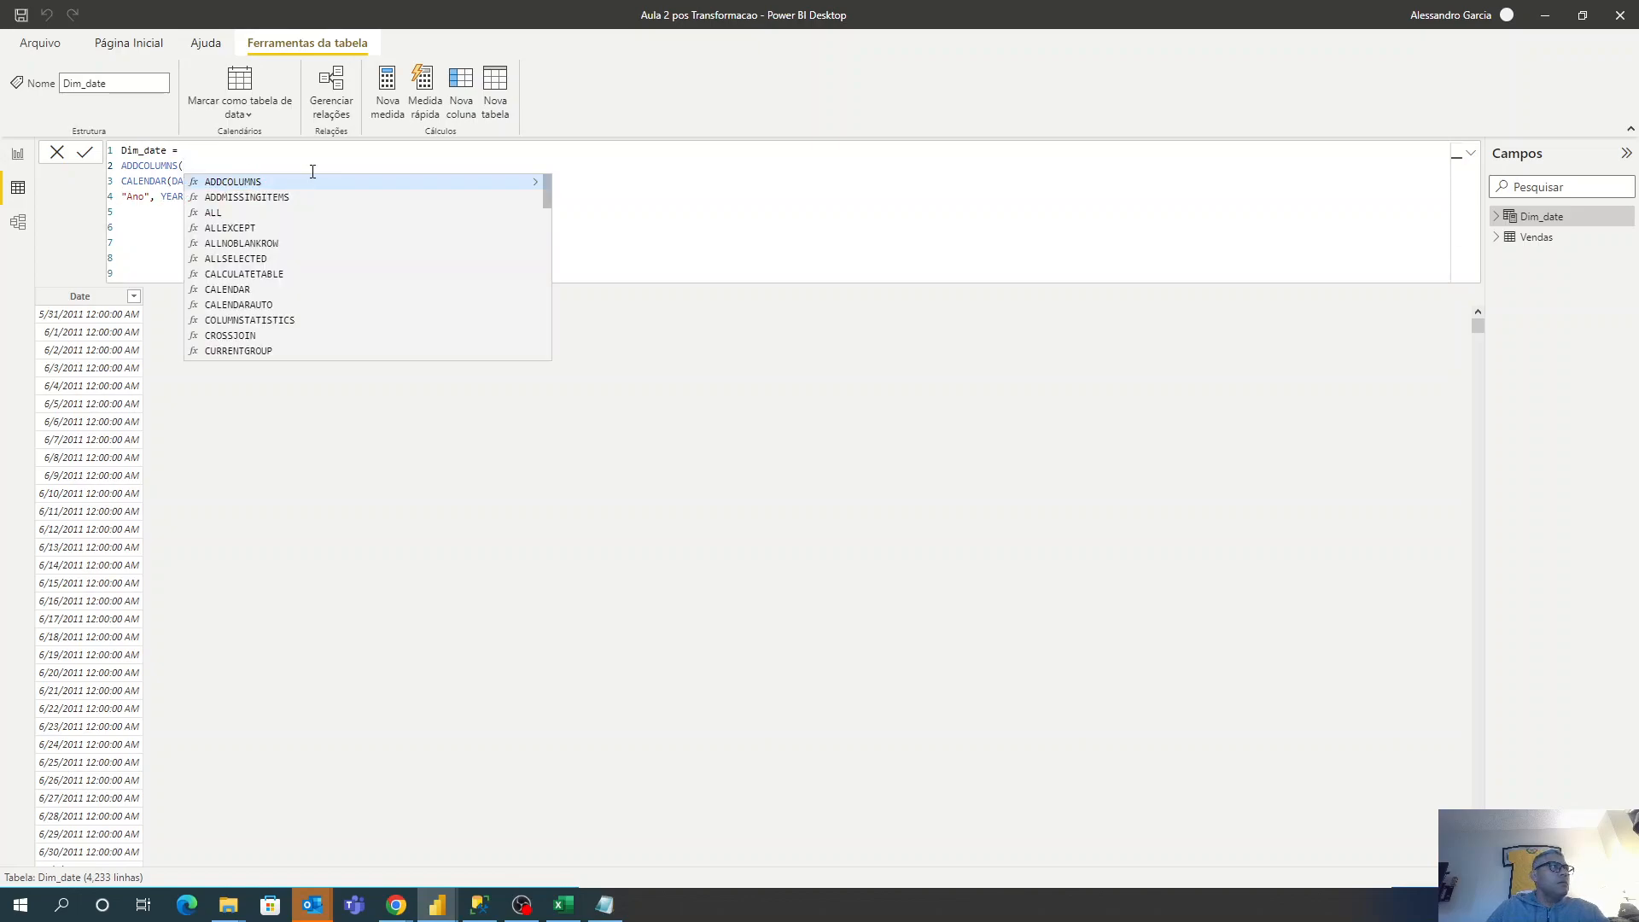
{"action": "key", "text": "Escape"}
{"action": "left_click", "coordinate": [288, 201]}
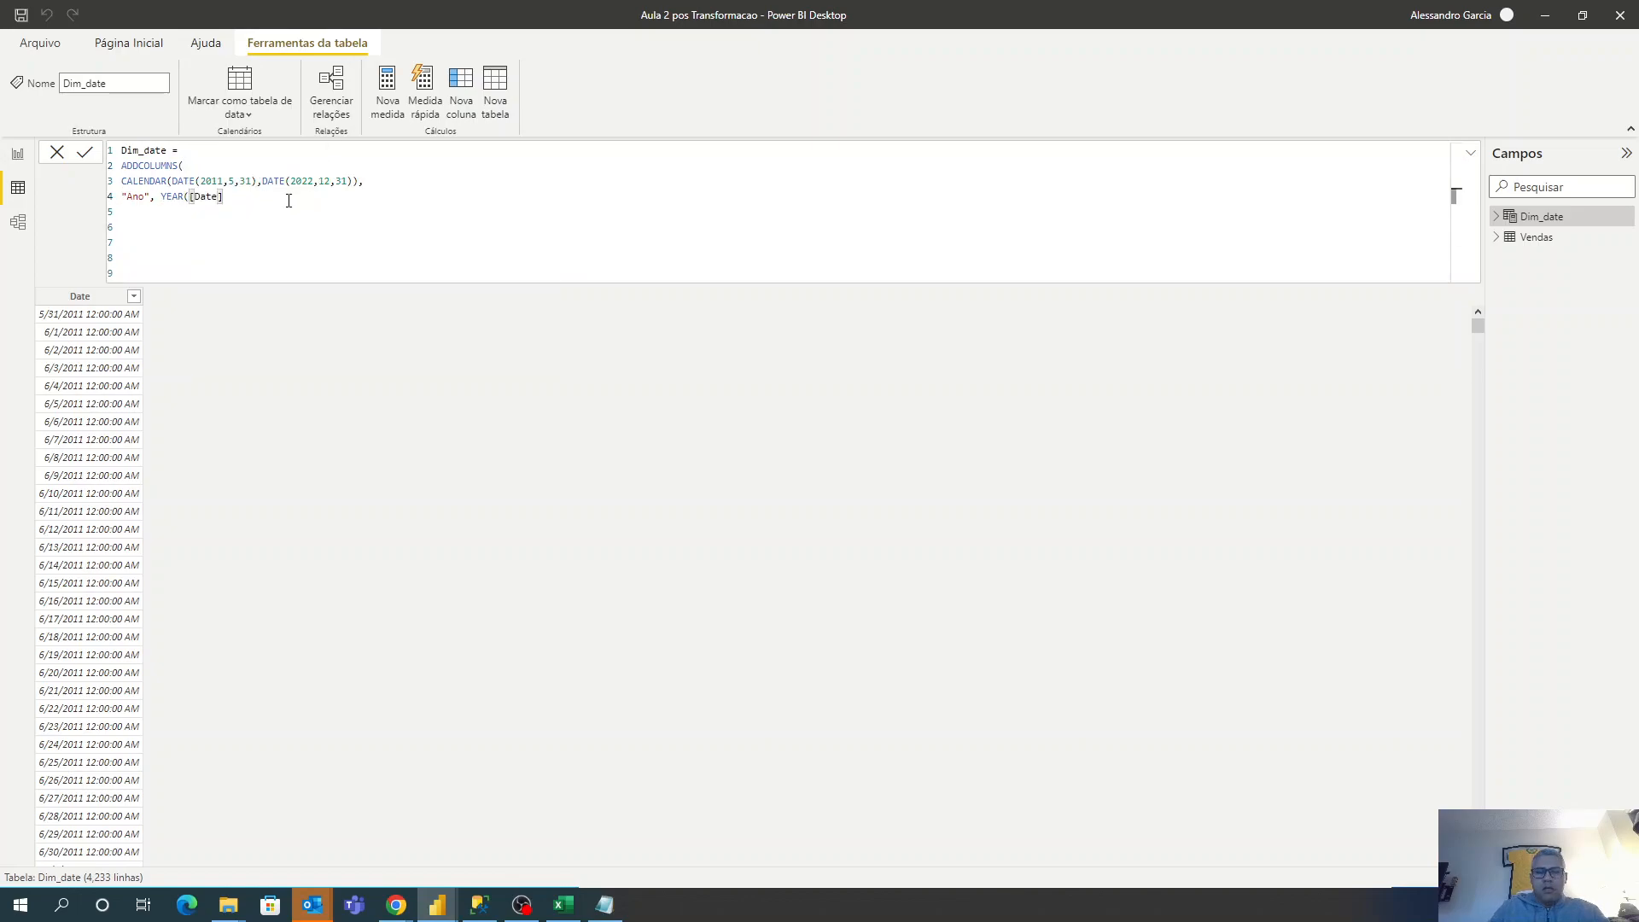
{"action": "type", "text": ")"}
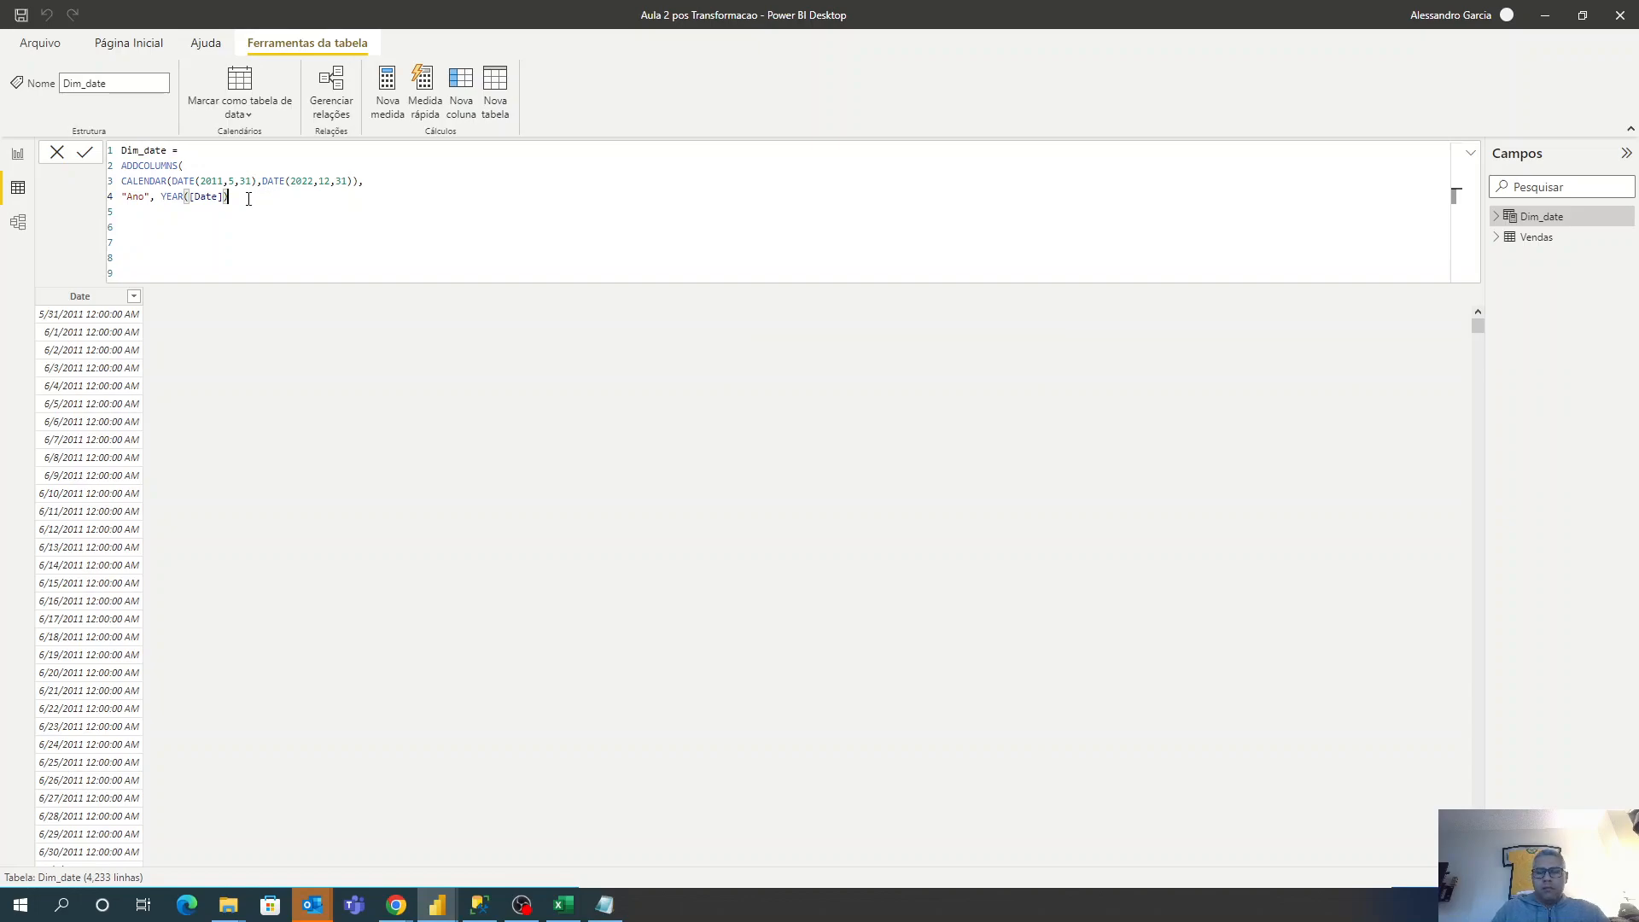
{"action": "type", "text": ")"}
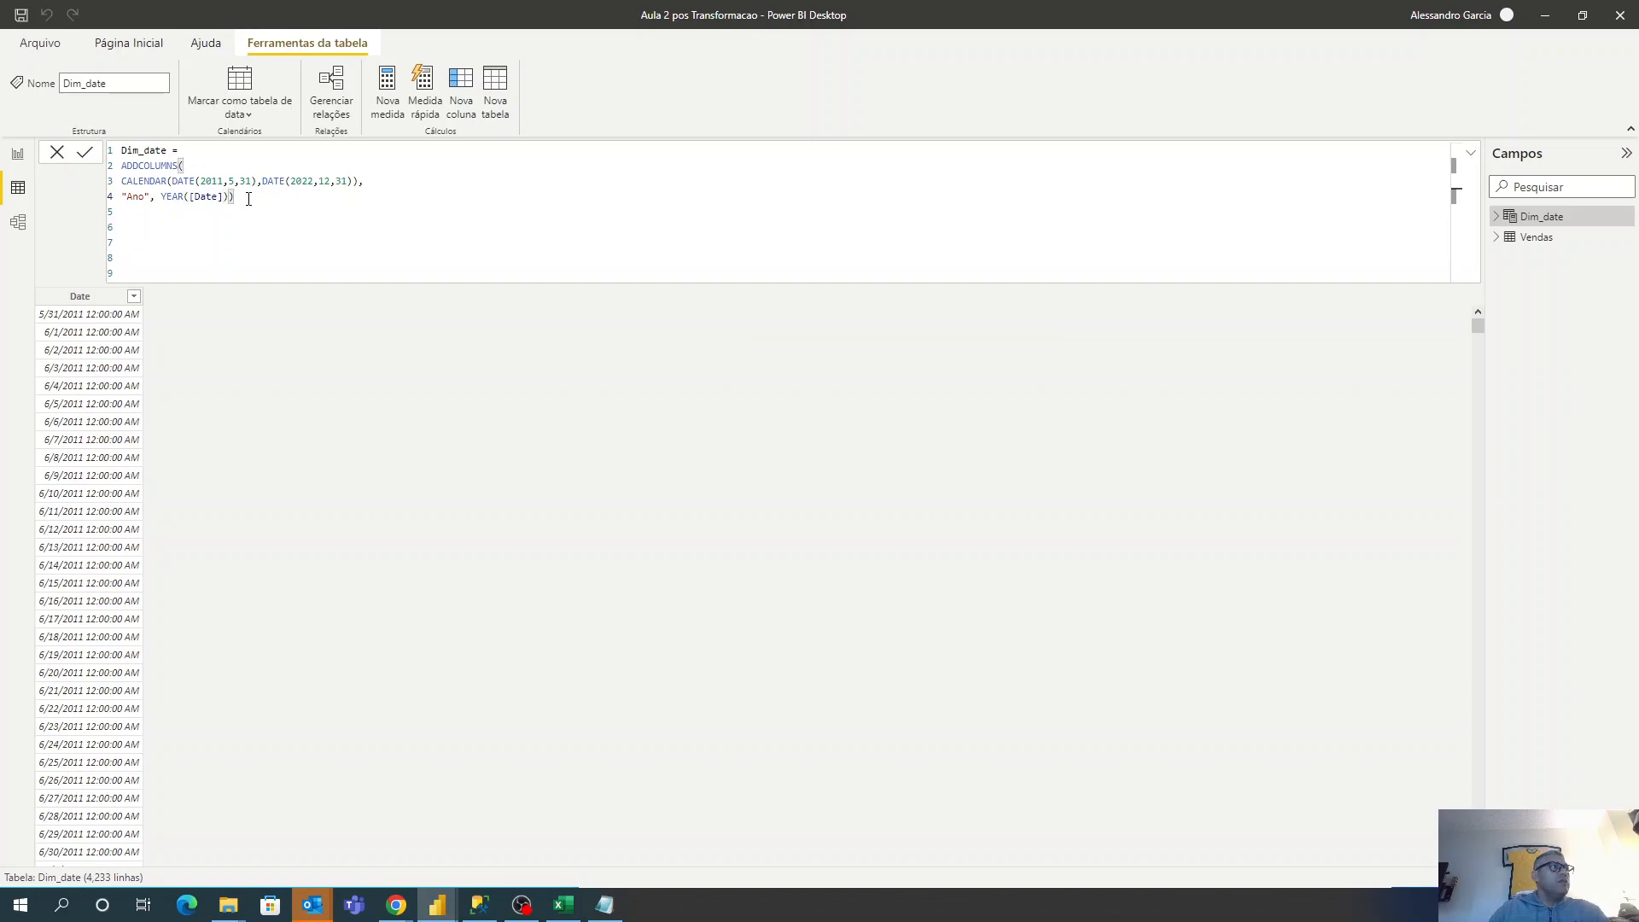
{"action": "key", "text": "Return"}
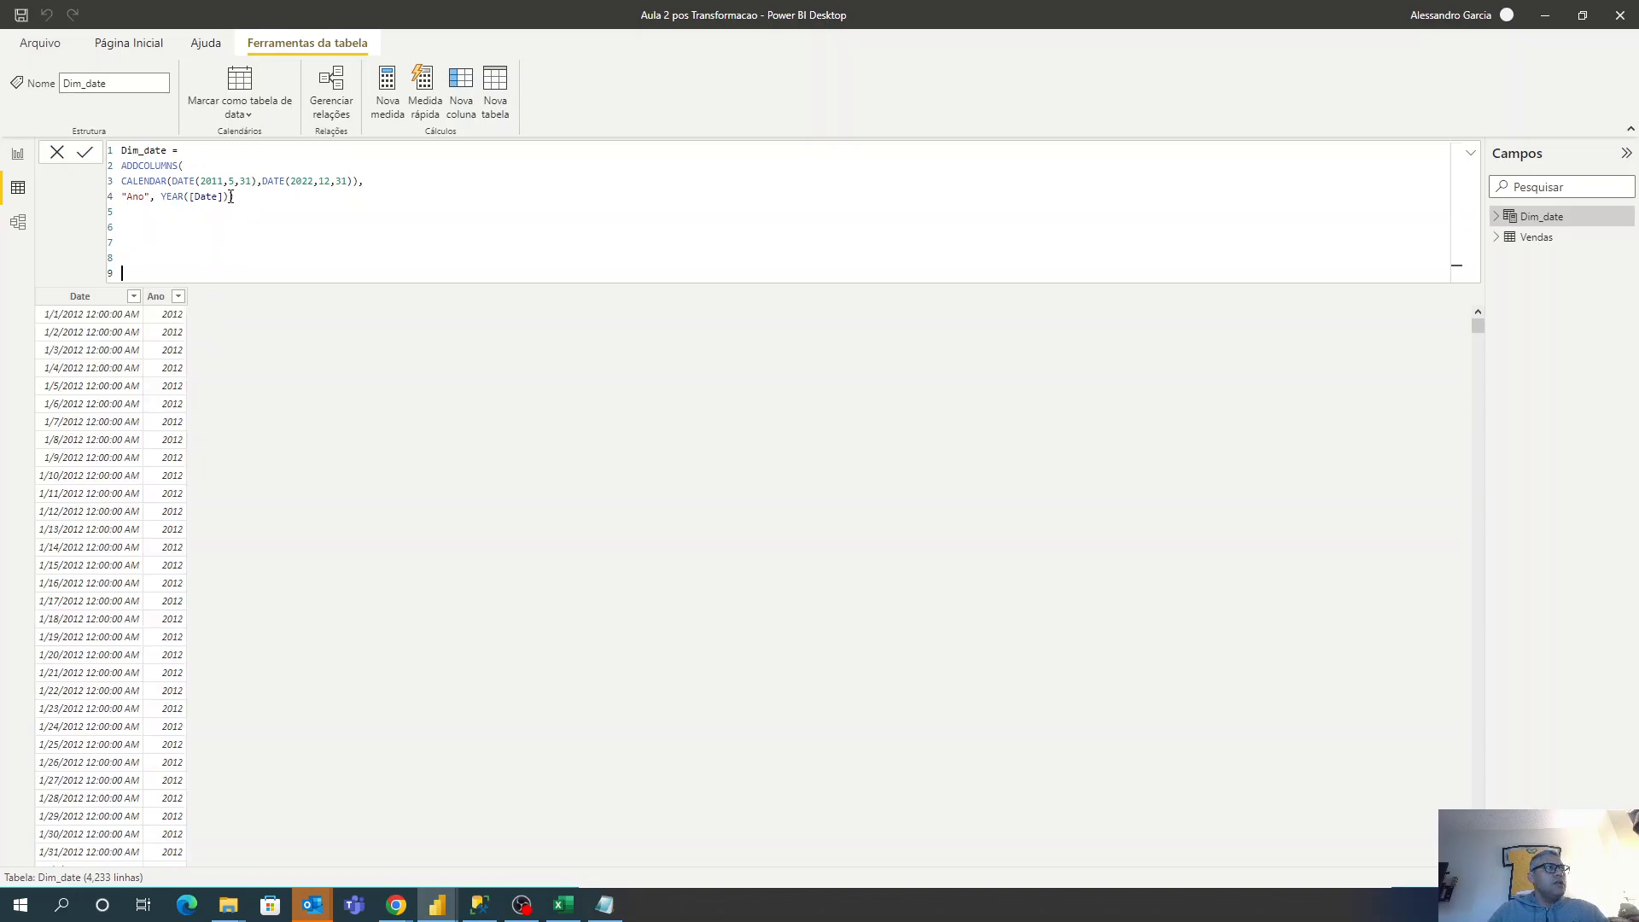
Duplicate the "Ano" column definition on a new line inside ADDCOLUMNS and rename the copy "Mes".
{"action": "left_click_drag", "start_coordinate": [229, 197], "coordinate": [120, 198]}
{"action": "key", "text": "ctrl+c"}
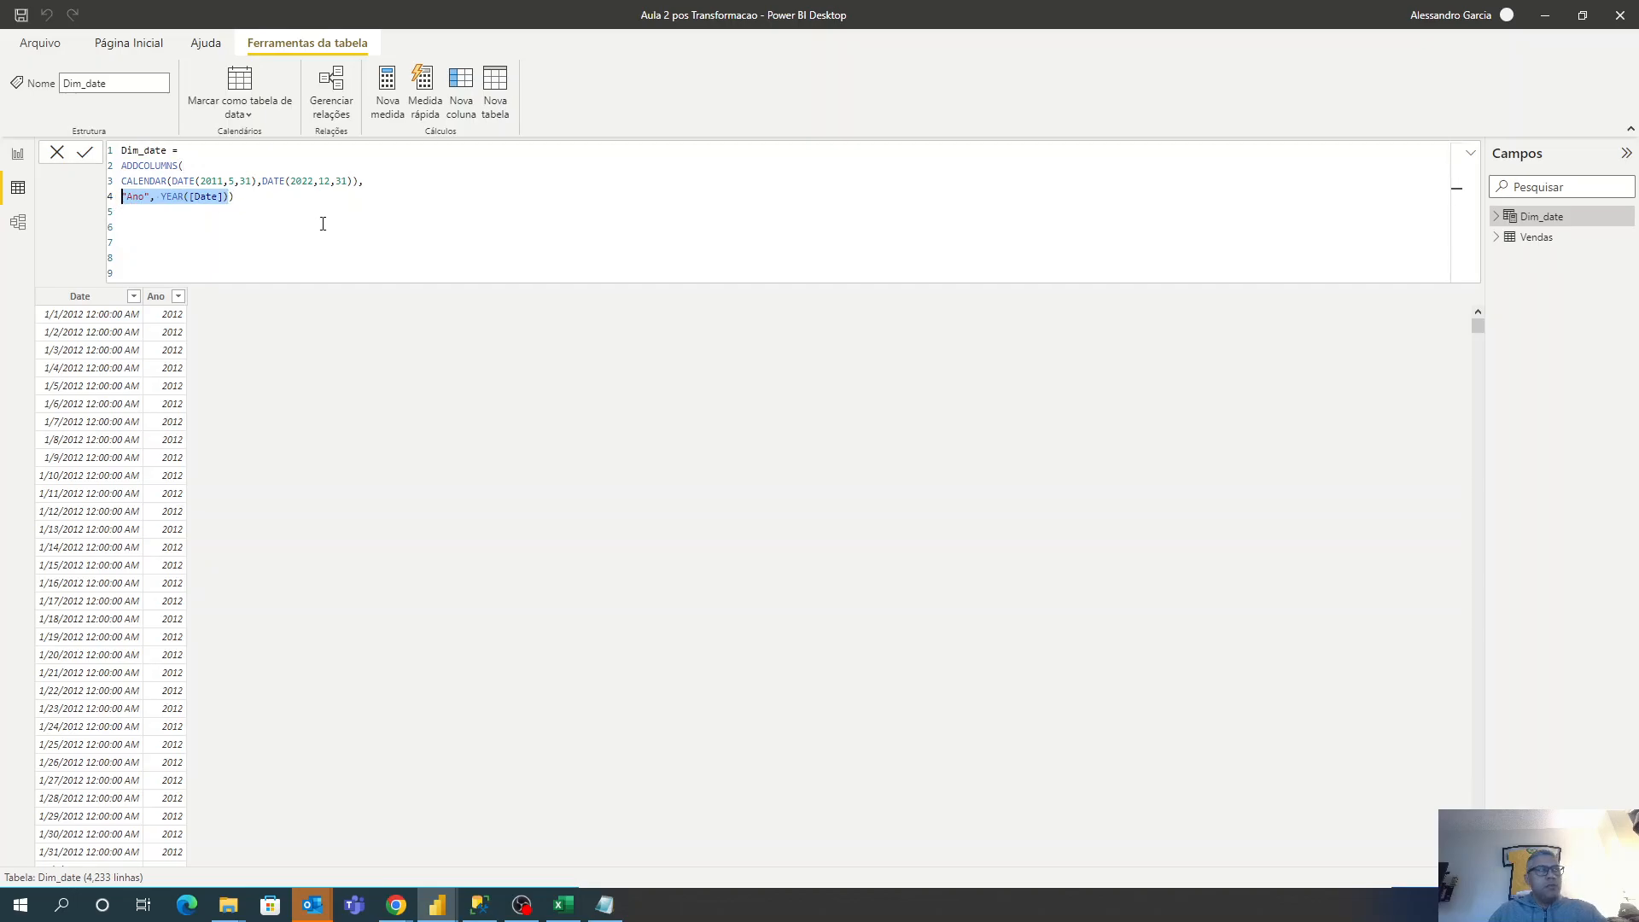
{"action": "left_click", "coordinate": [227, 194]}
{"action": "type", "text": ","}
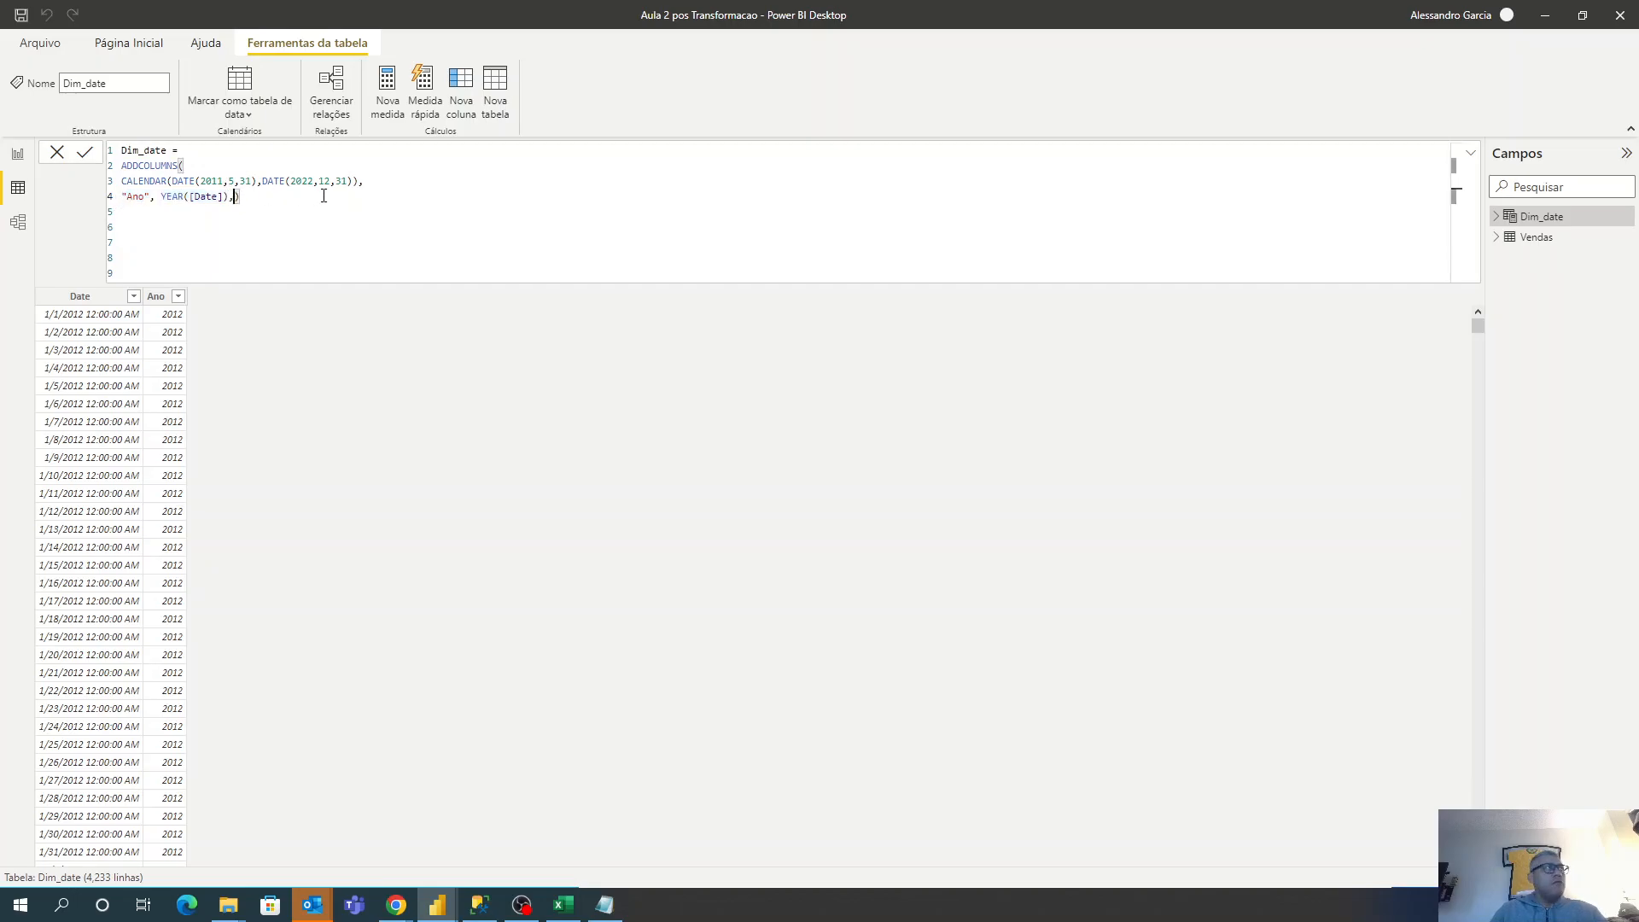
{"action": "key", "text": "shift+Return"}
{"action": "key", "text": "ctrl+v"}
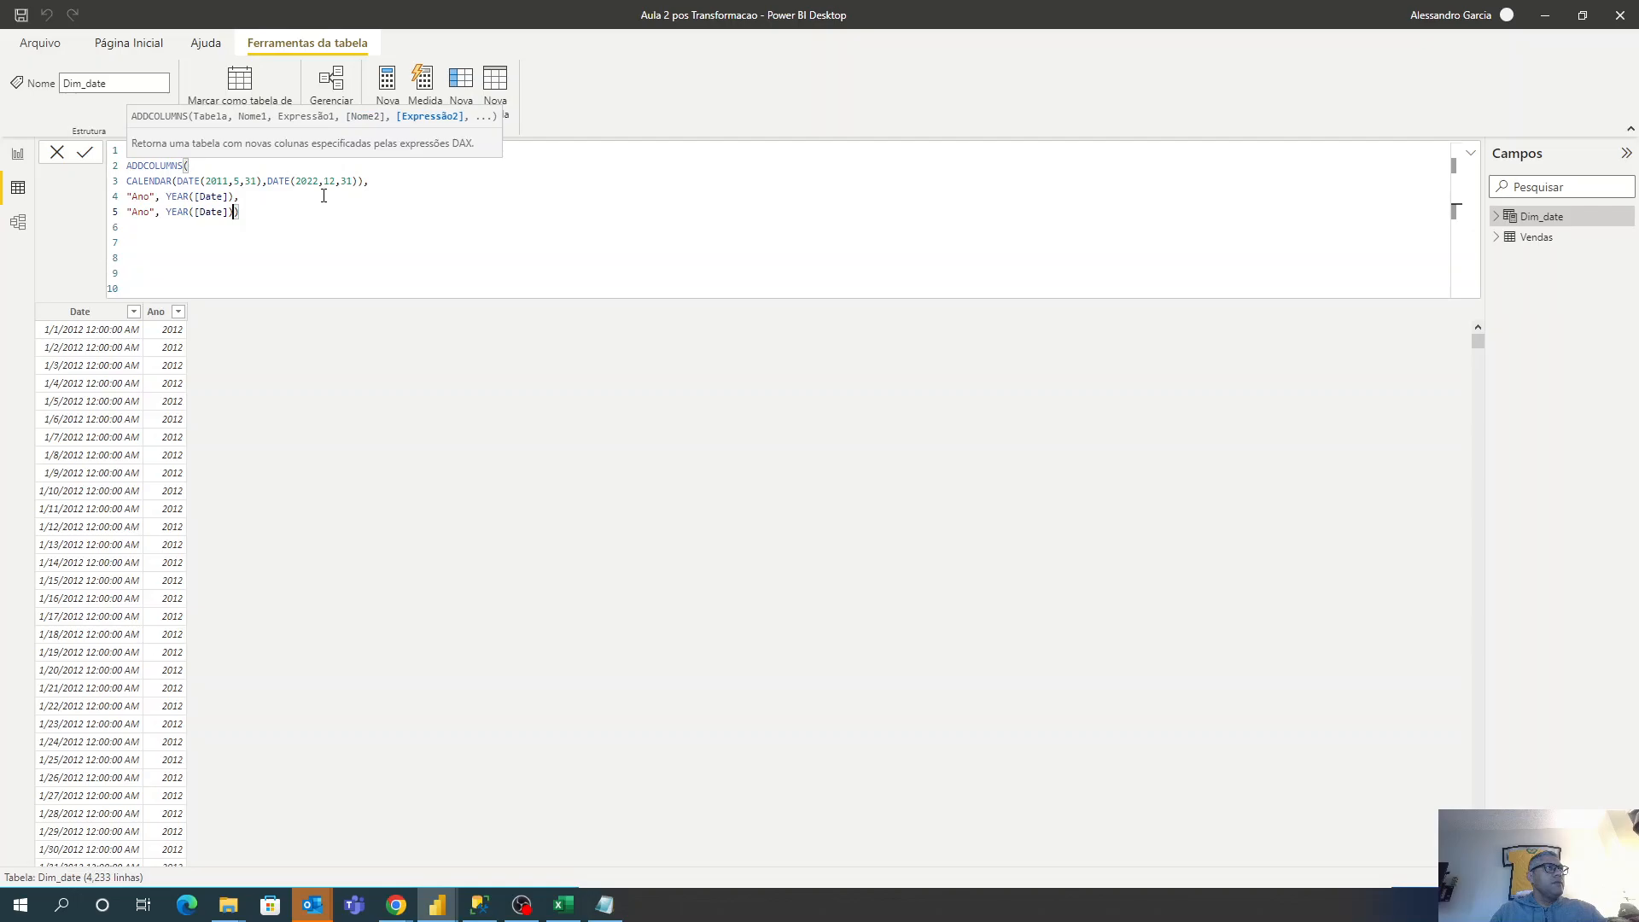
{"action": "double_click", "coordinate": [141, 213]}
{"action": "type", "text": "Mes"}
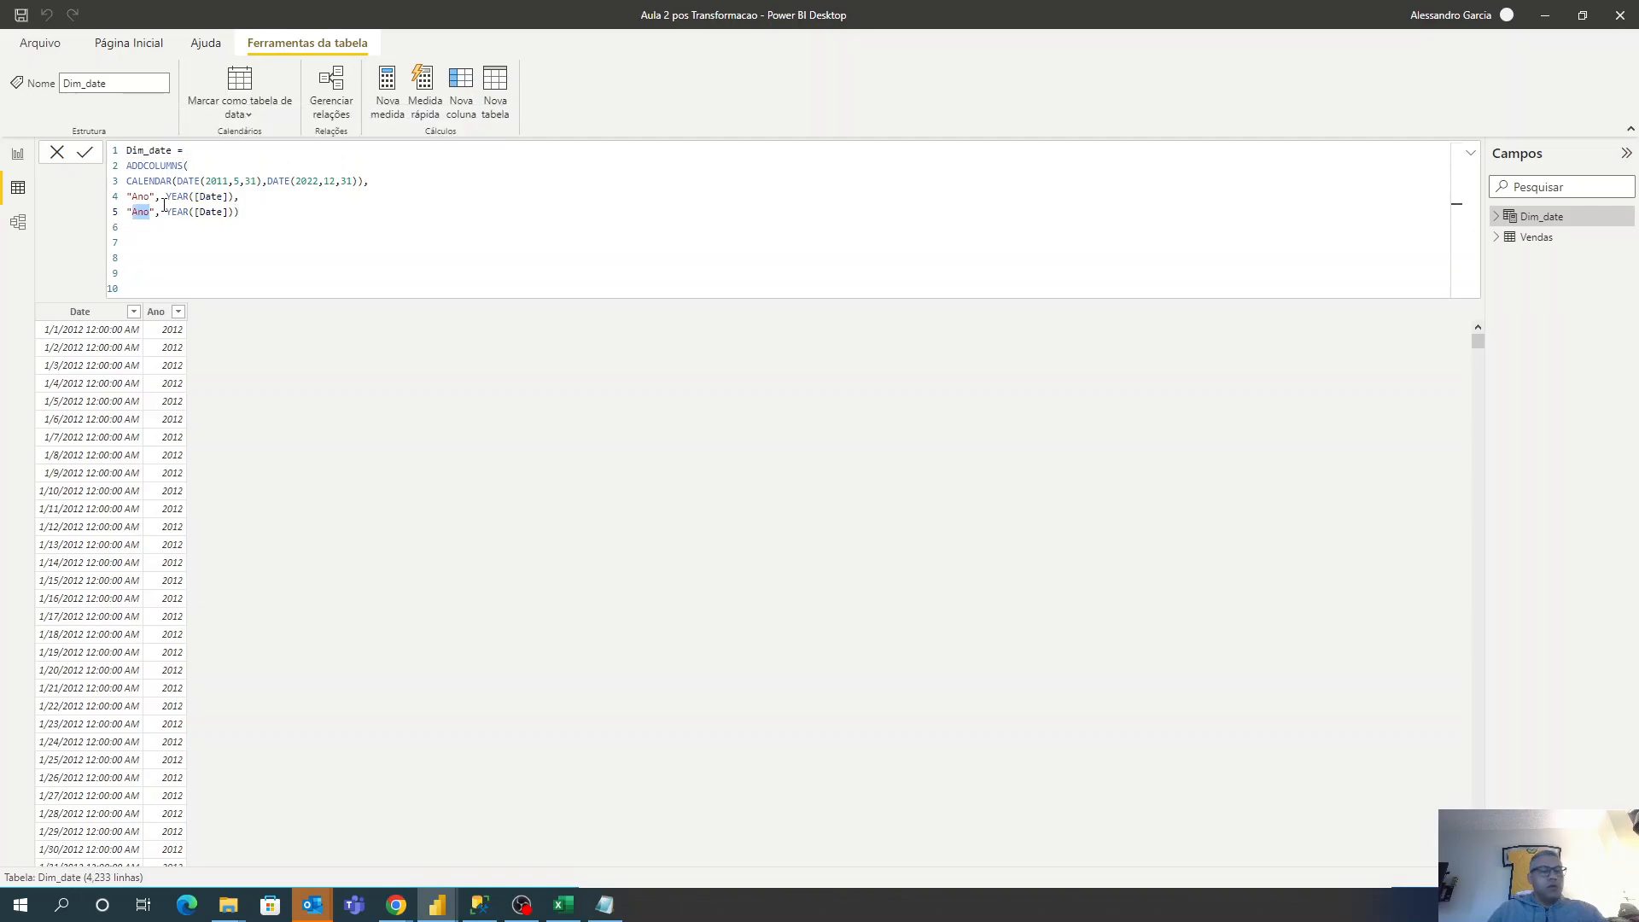
Replace YEAR with MONTH in the "Mes" definition and commit the Dim_date formula.
{"action": "double_click", "coordinate": [180, 211]}
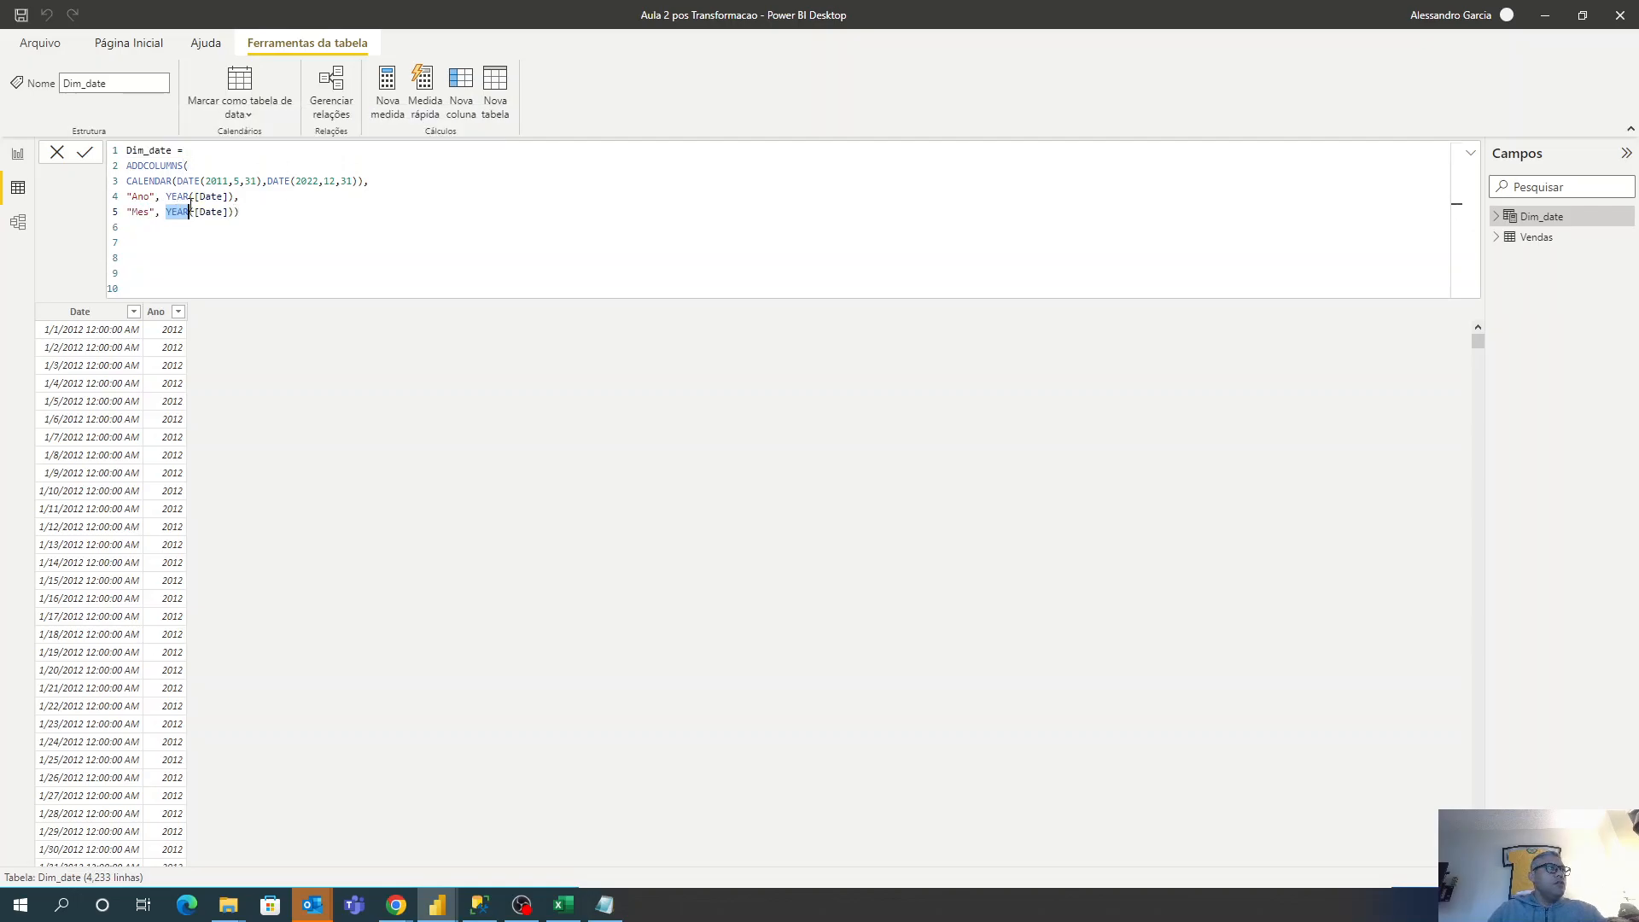
{"action": "type", "text": "mOTN"}
{"action": "key", "text": "BackSpace"}
{"action": "key", "text": "BackSpace"}
{"action": "key", "text": "BackSpace"}
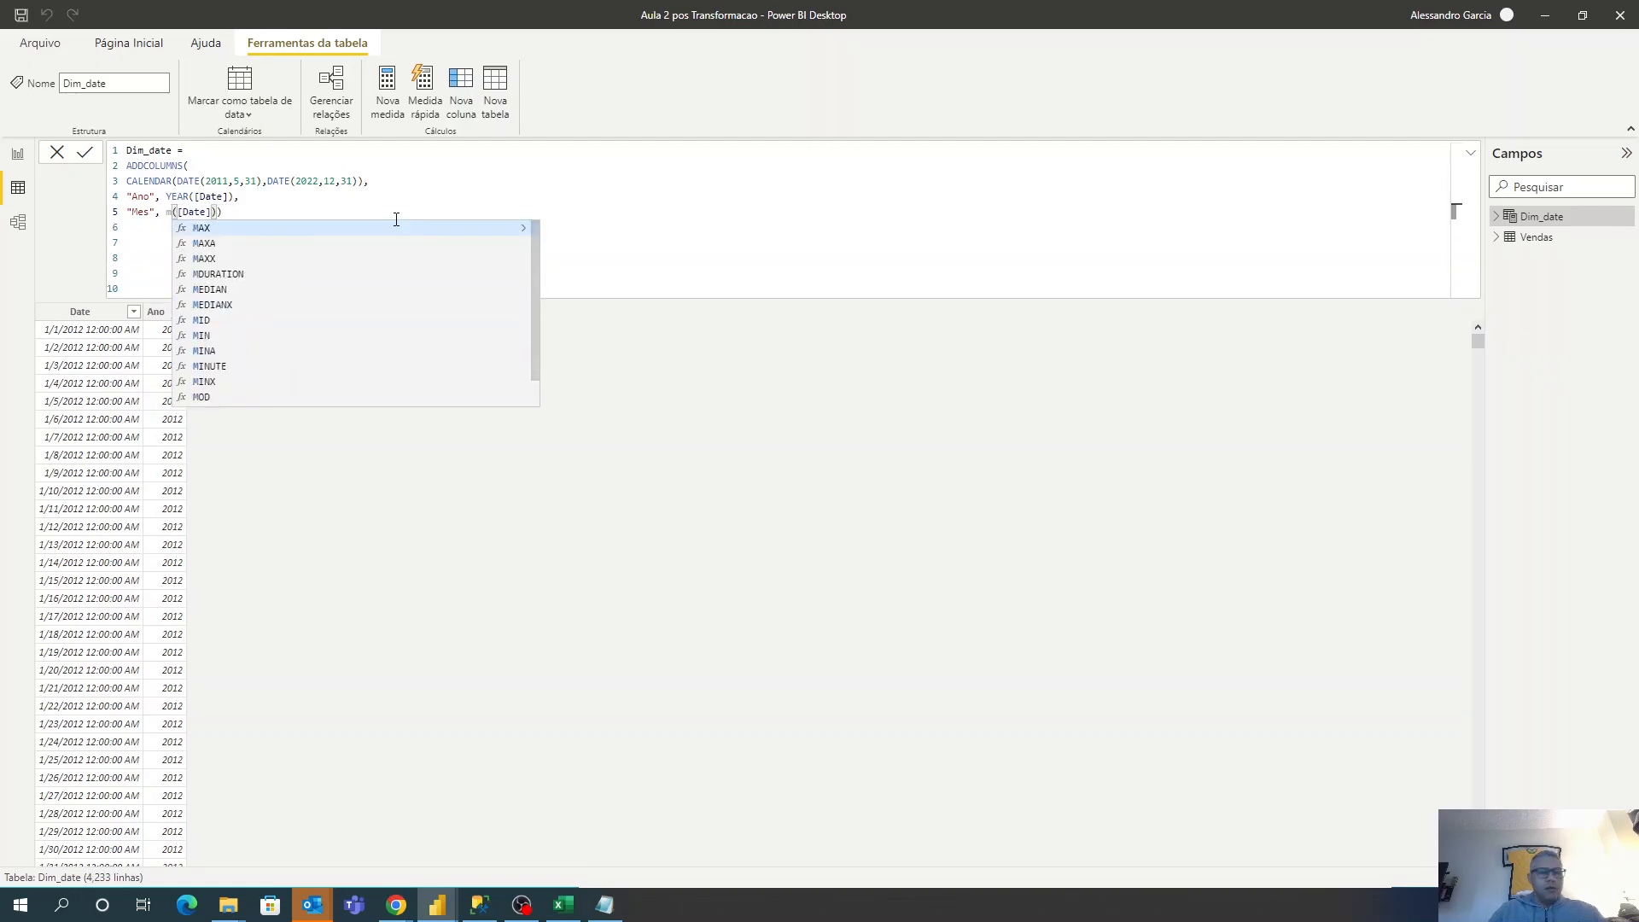
{"action": "type", "text": "mm"}
{"action": "key", "text": "BackSpace"}
{"action": "key", "text": "BackSpace"}
{"action": "type", "text": "on"}
{"action": "left_click", "coordinate": [278, 275]}
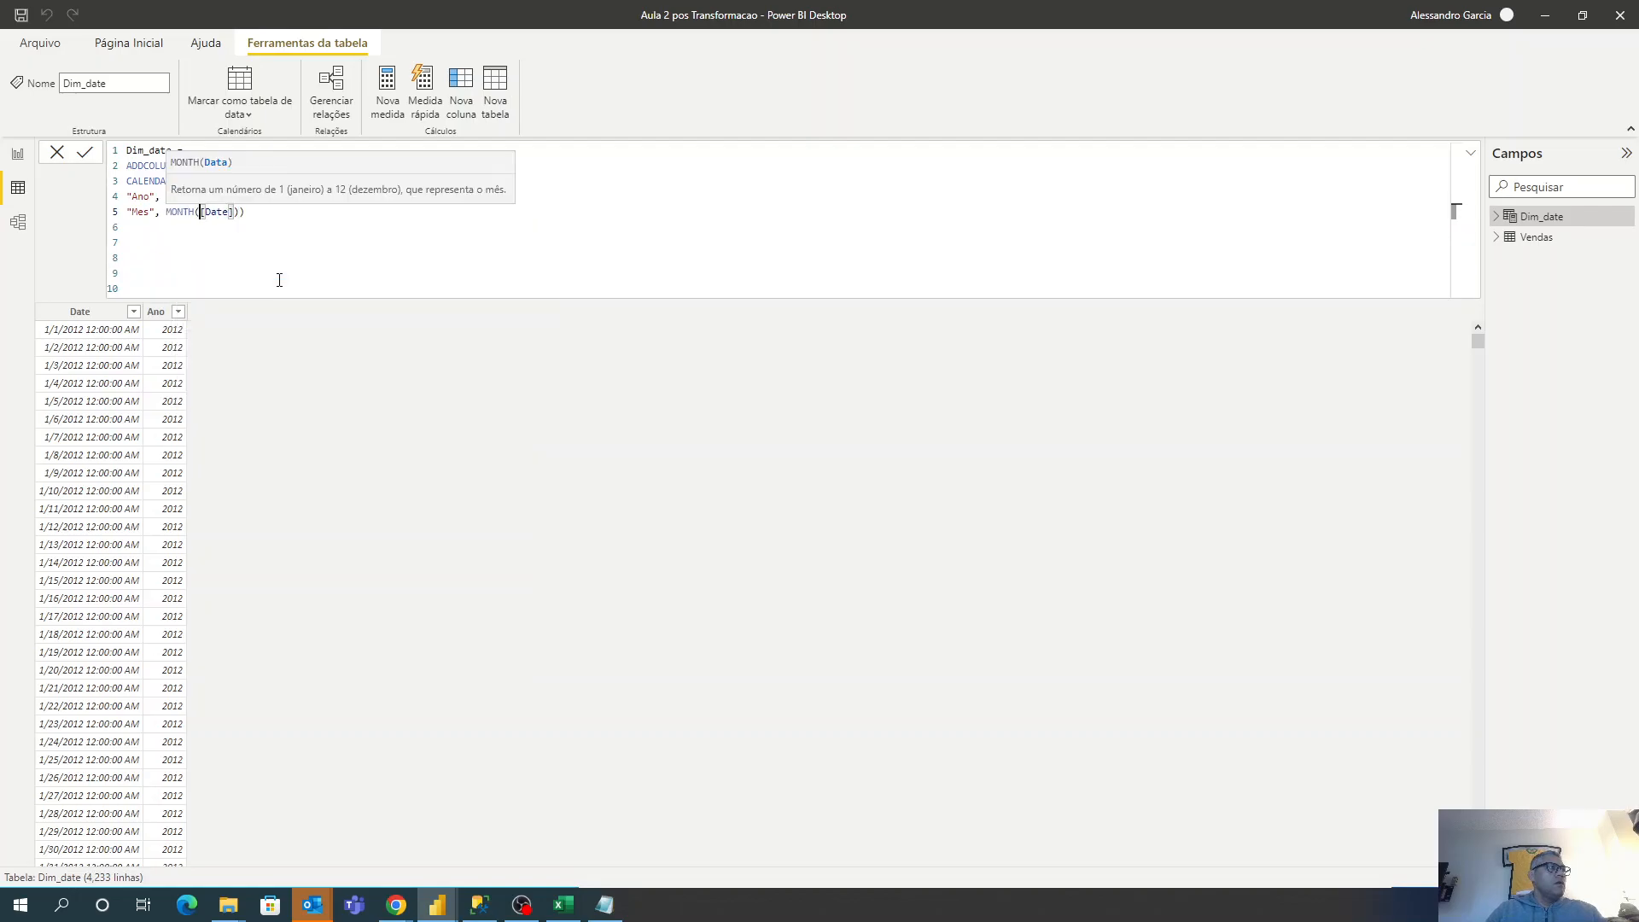
{"action": "left_click", "coordinate": [309, 235]}
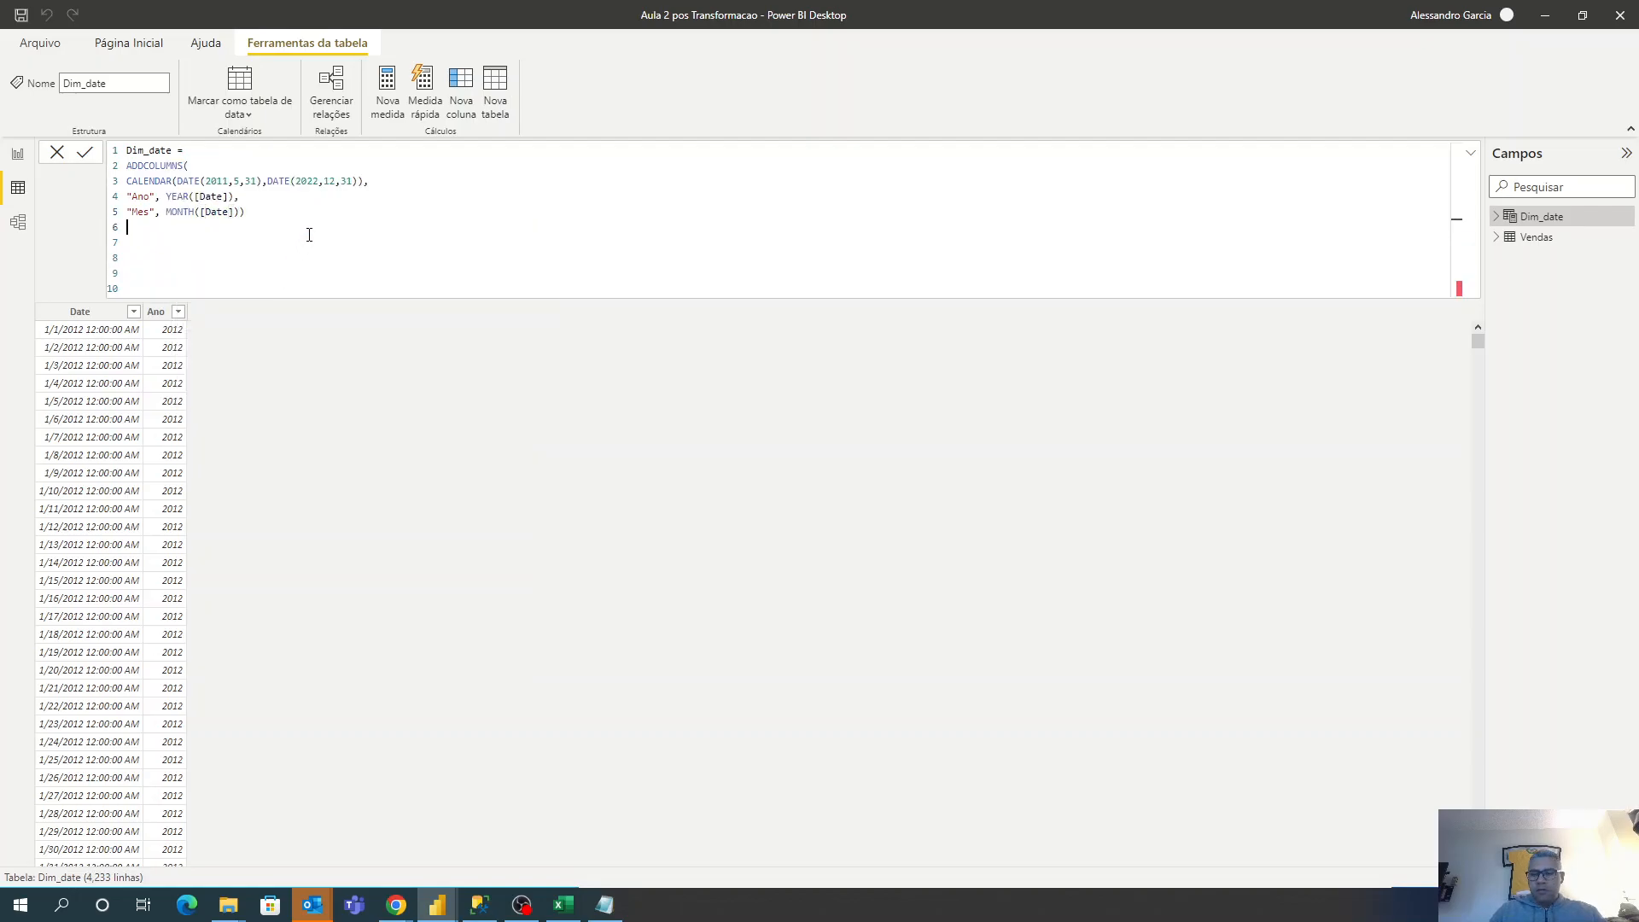
{"action": "key", "text": "Return"}
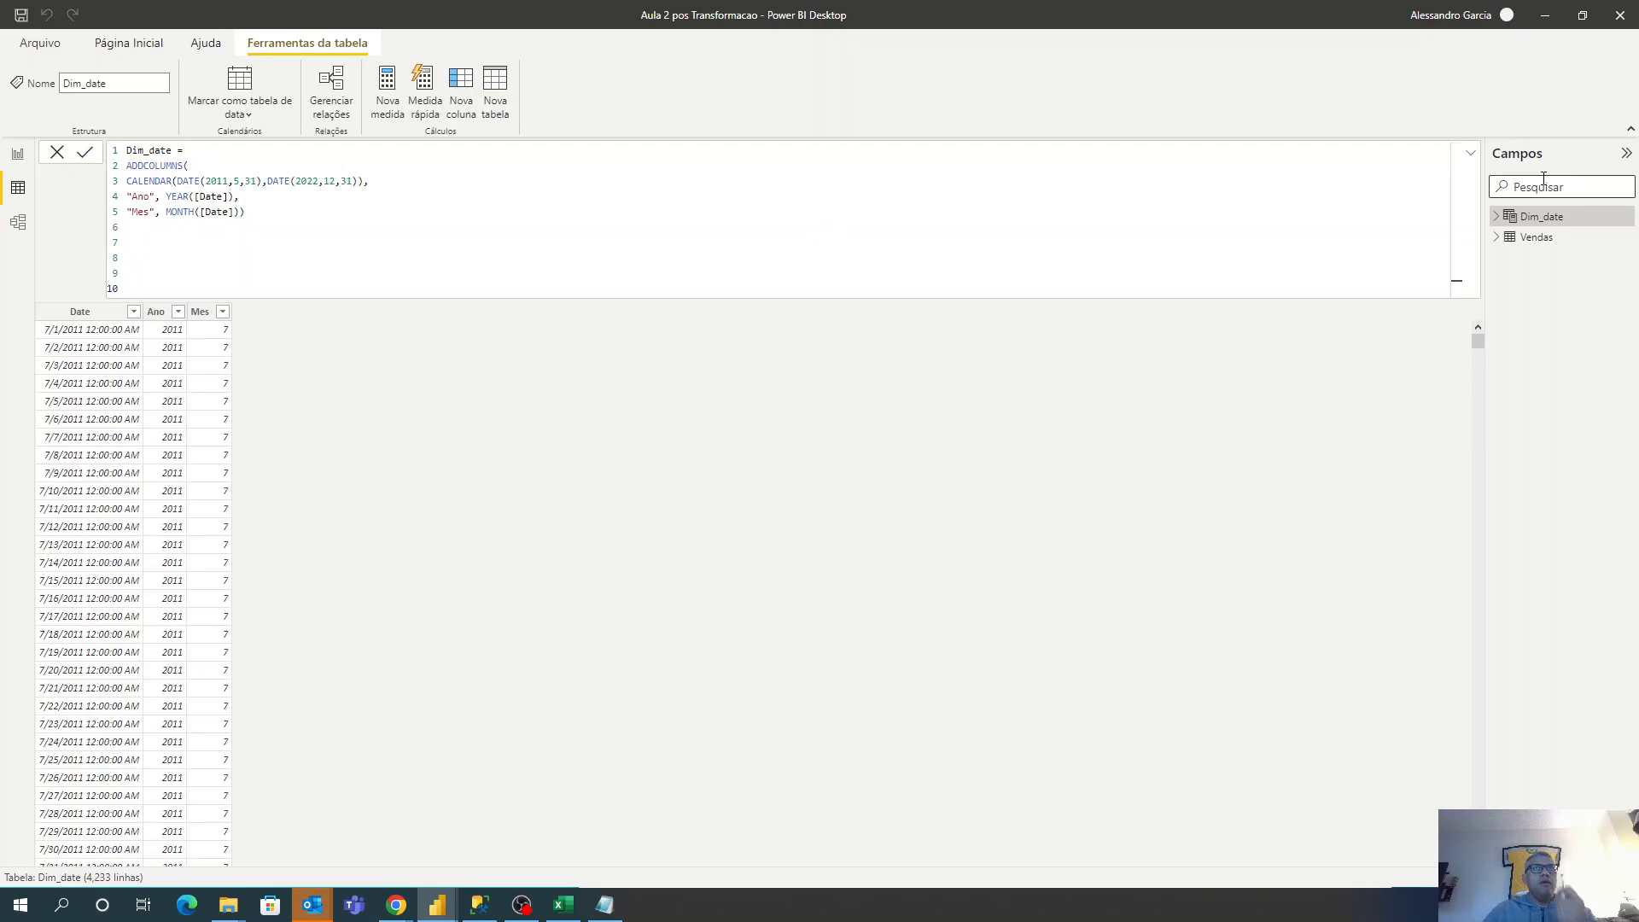
Collapse the formula editor and bring up the model diagram with the Vendas and Dim_date tables.
{"action": "left_click", "coordinate": [1471, 153]}
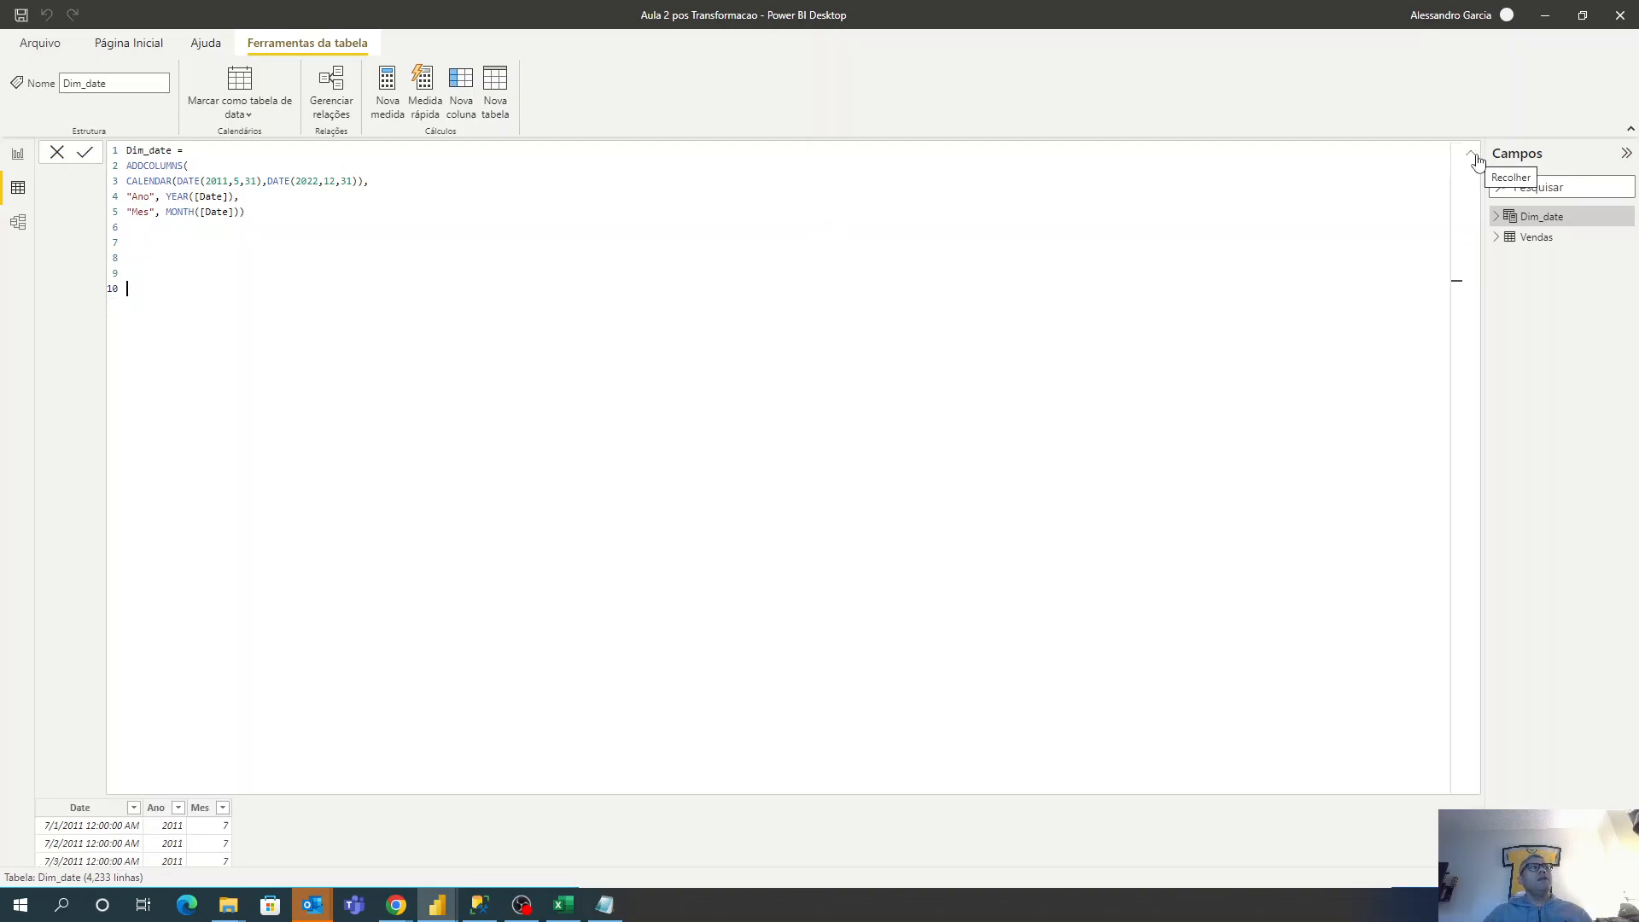
{"action": "left_click", "coordinate": [1476, 158]}
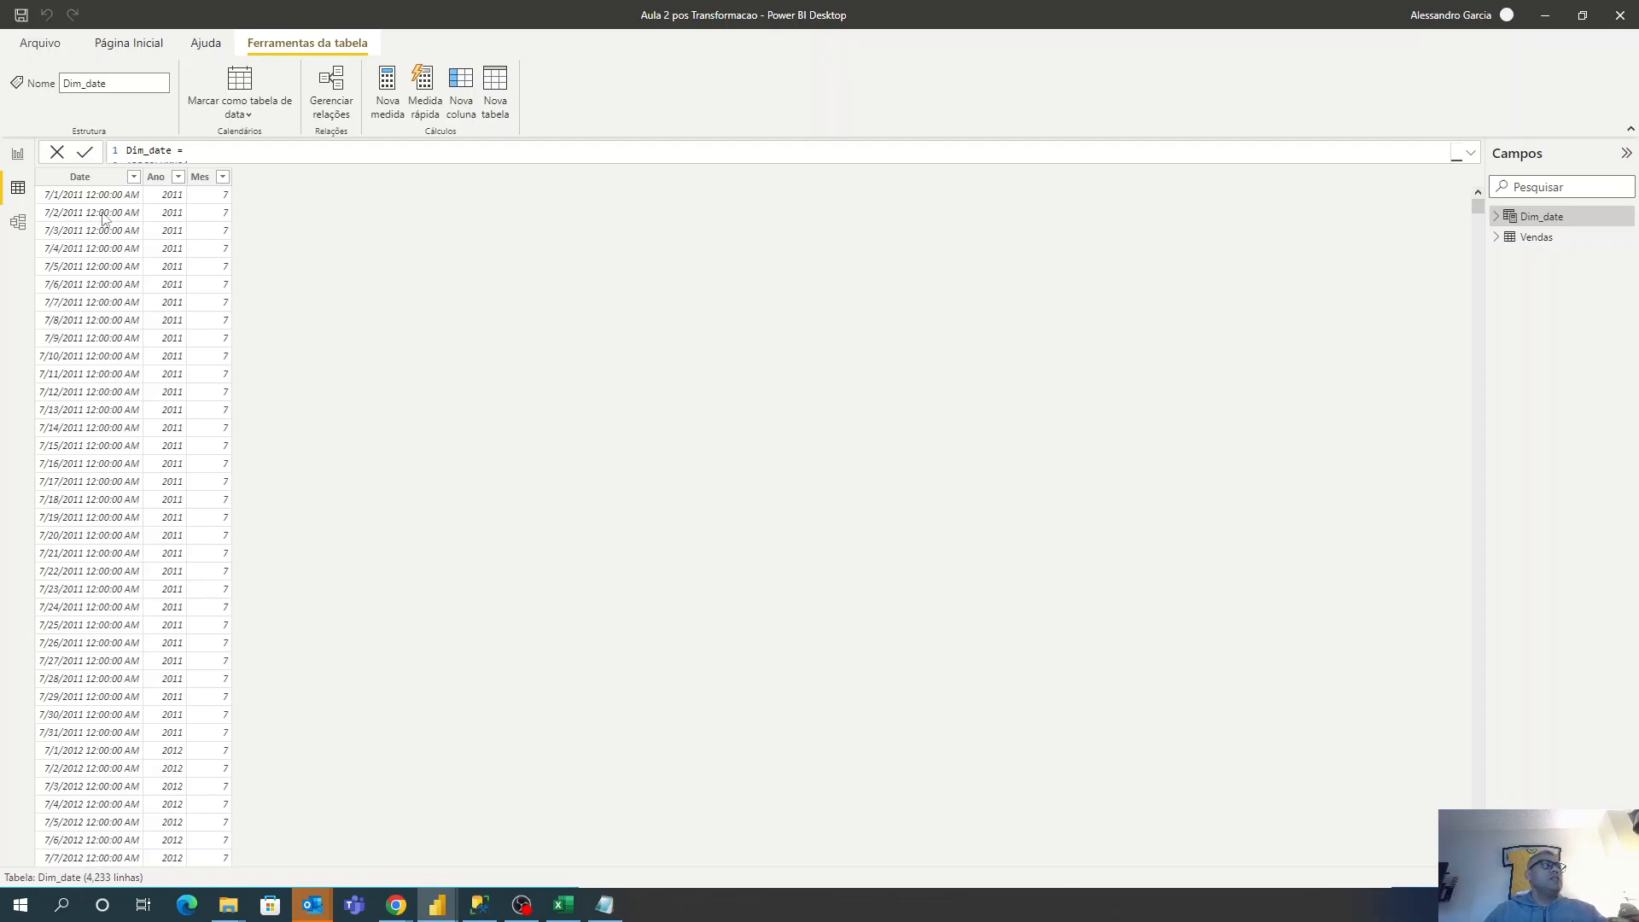
{"action": "left_click", "coordinate": [19, 155]}
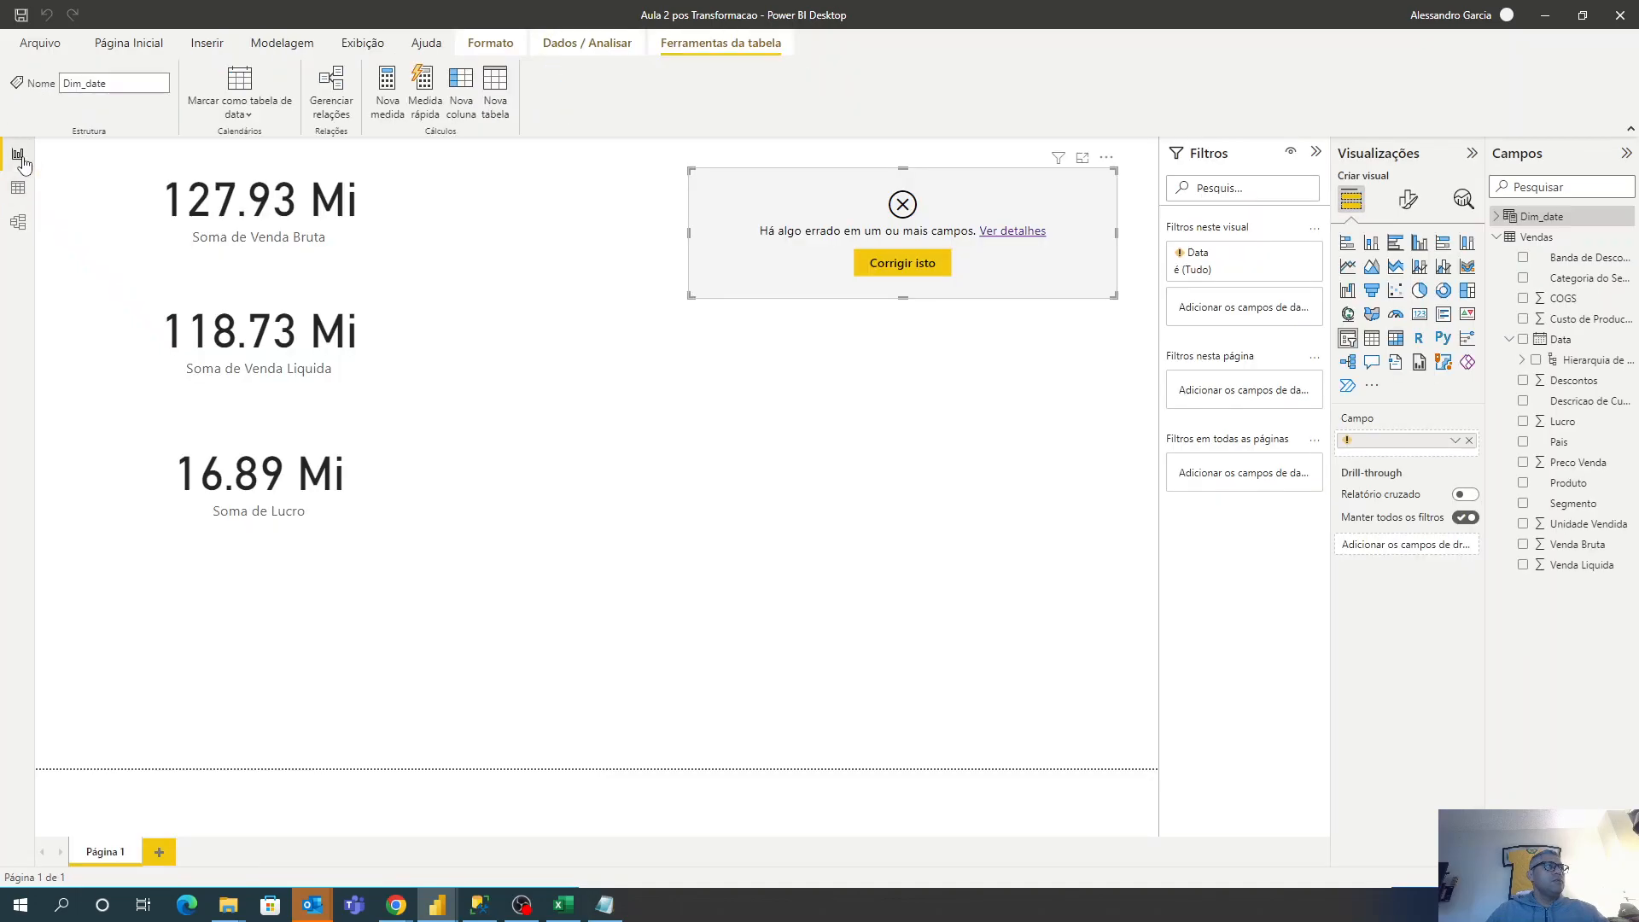
{"action": "left_click", "coordinate": [19, 225]}
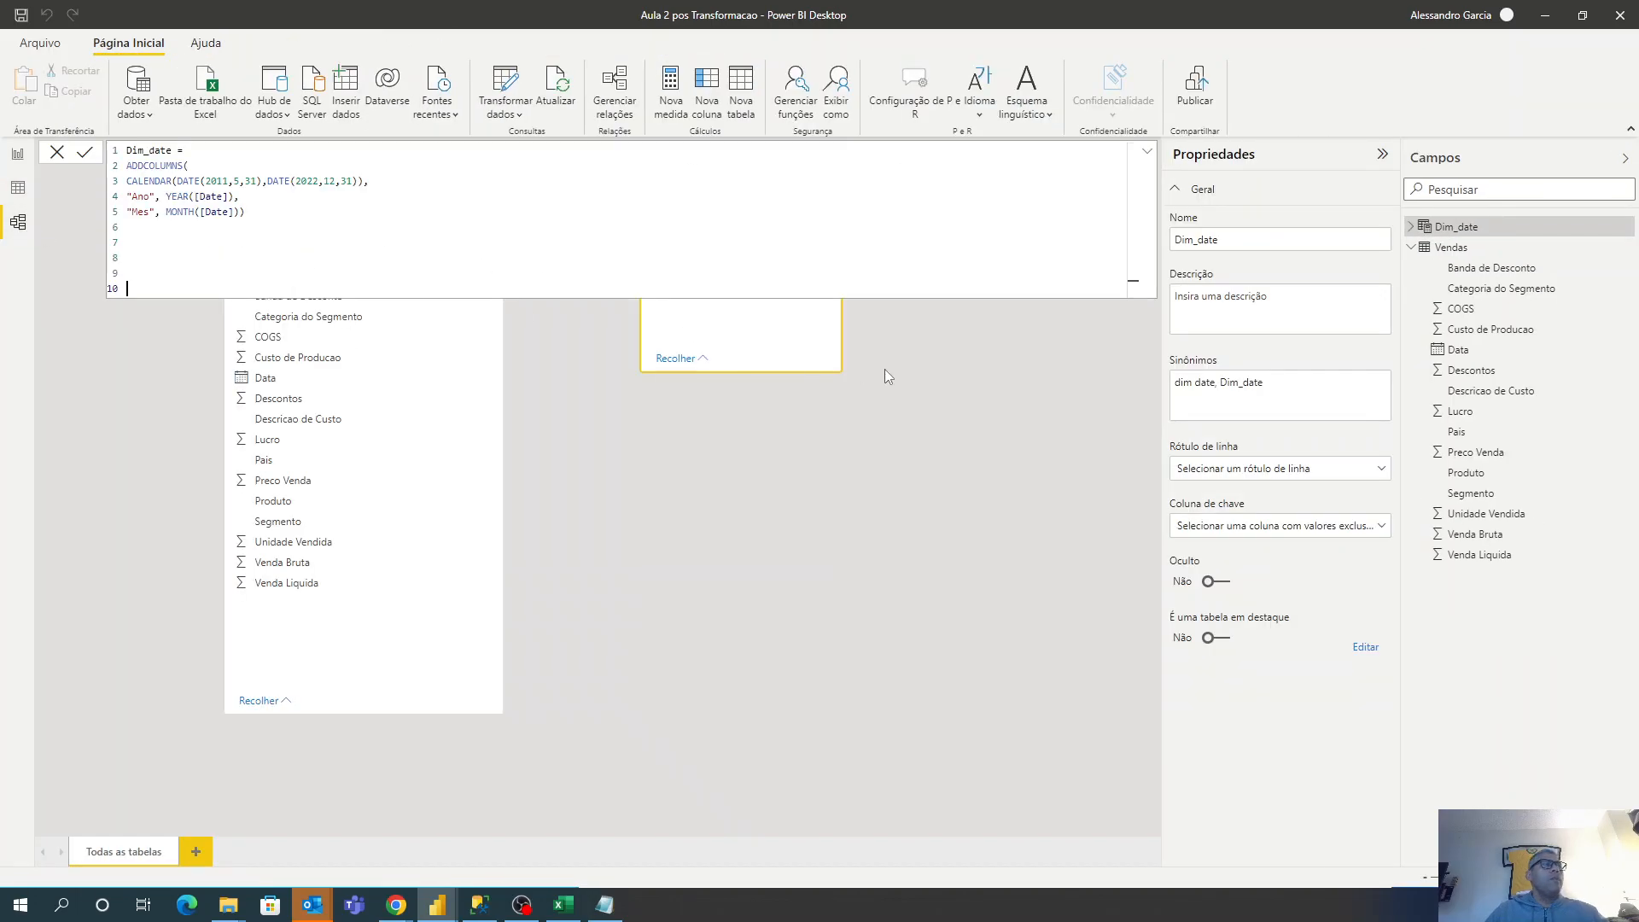
{"action": "left_click", "coordinate": [1149, 155]}
{"action": "left_click", "coordinate": [1149, 155]}
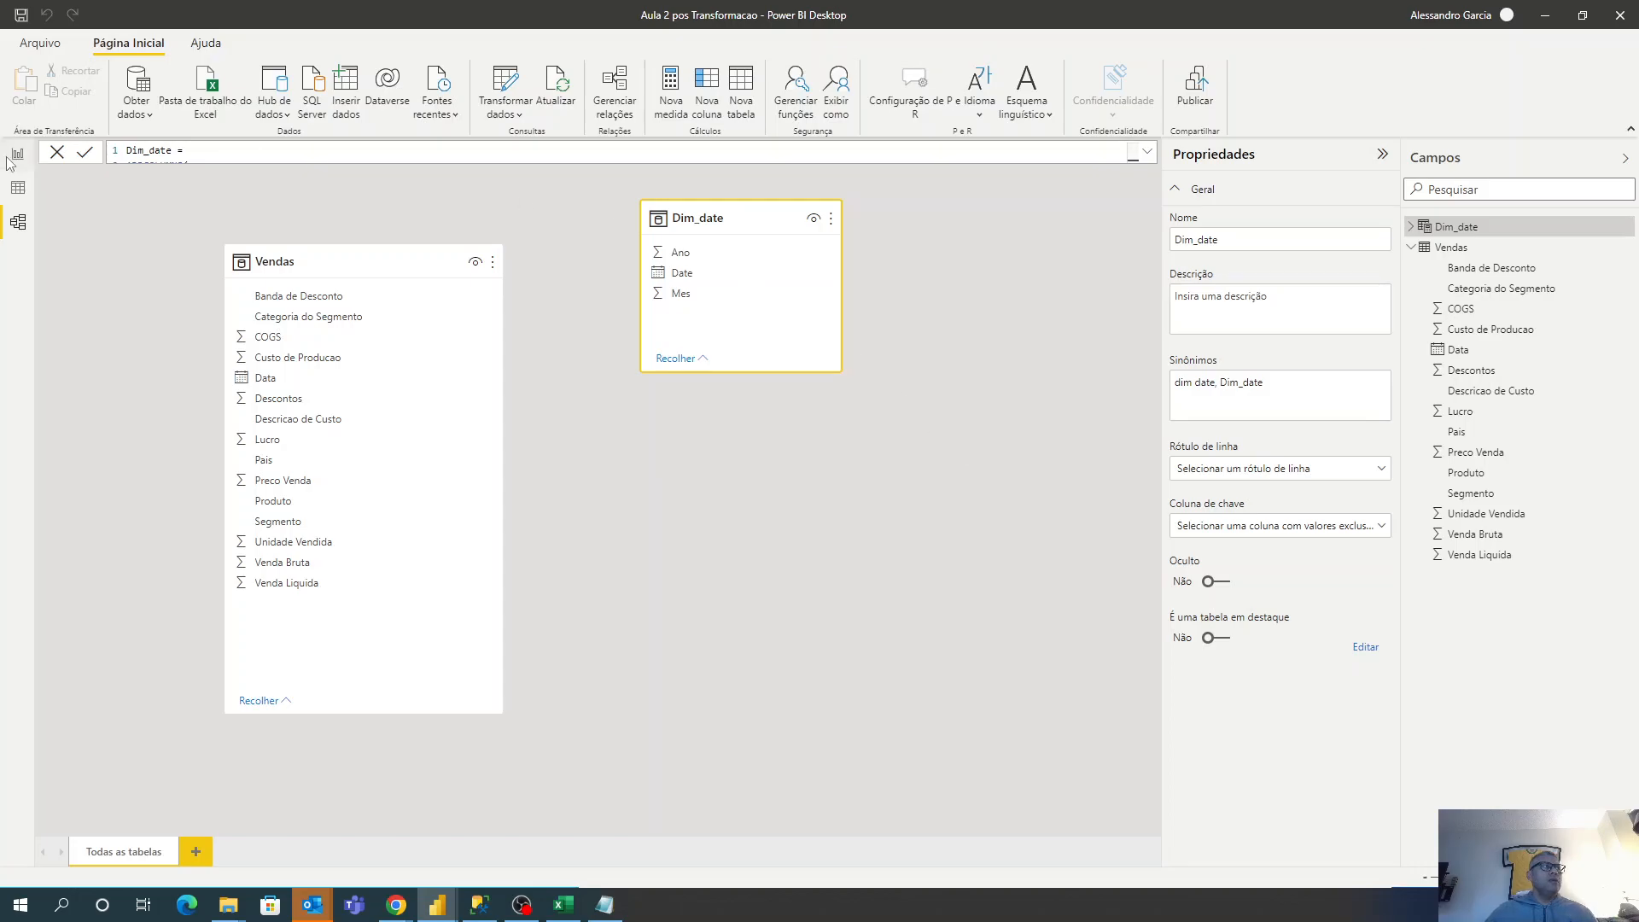
{"action": "left_click", "coordinate": [18, 186]}
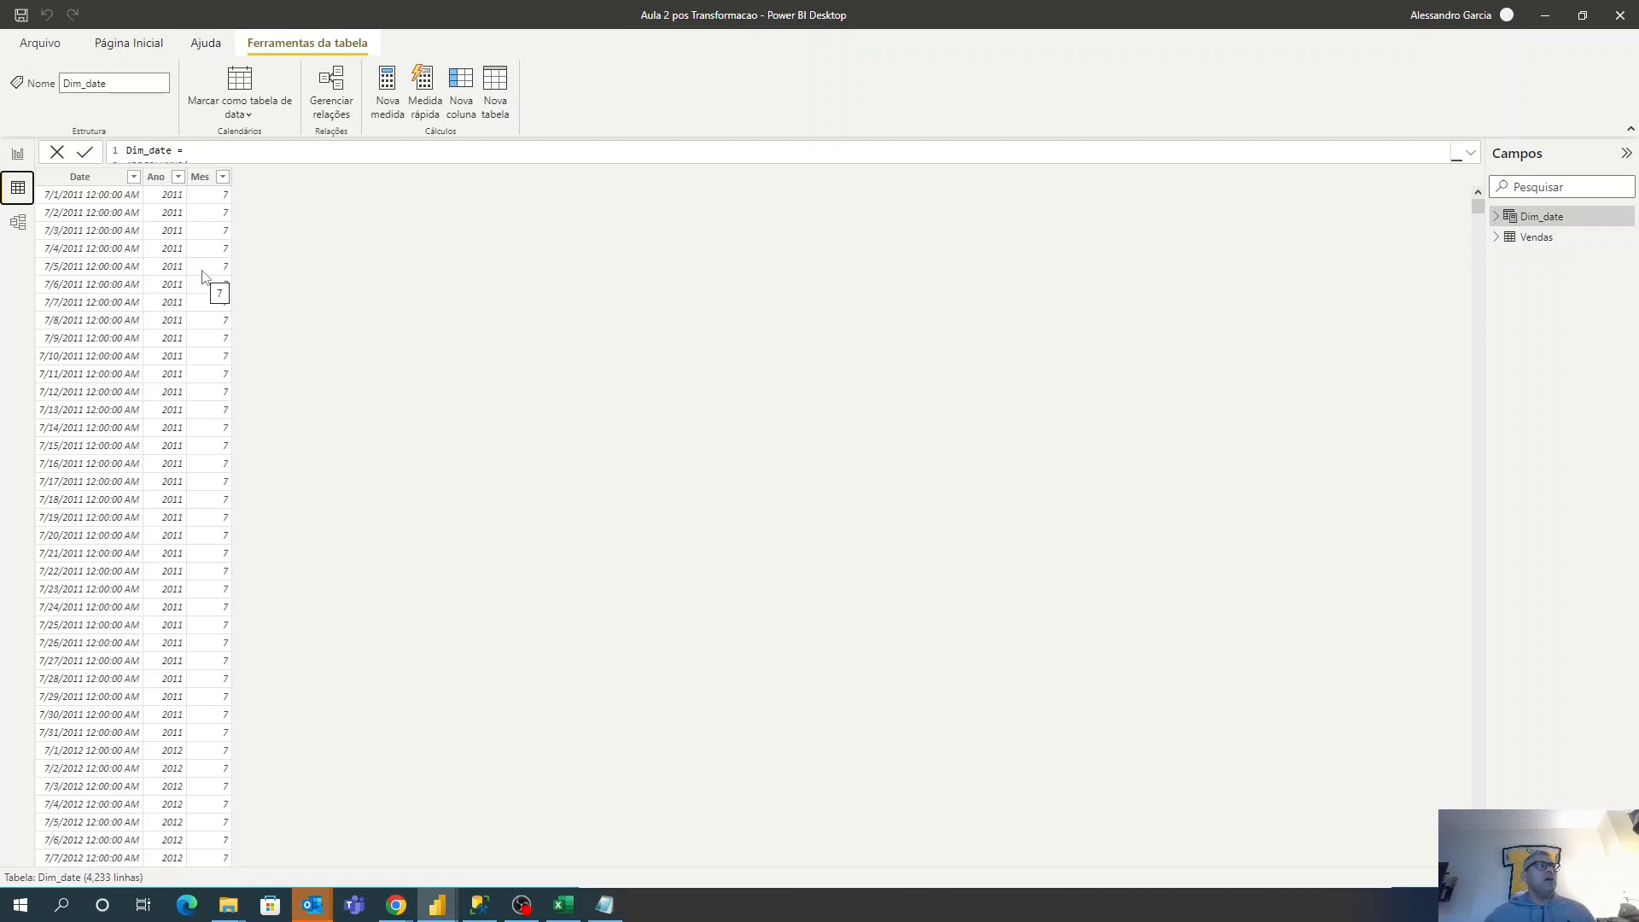
{"action": "left_click", "coordinate": [18, 154]}
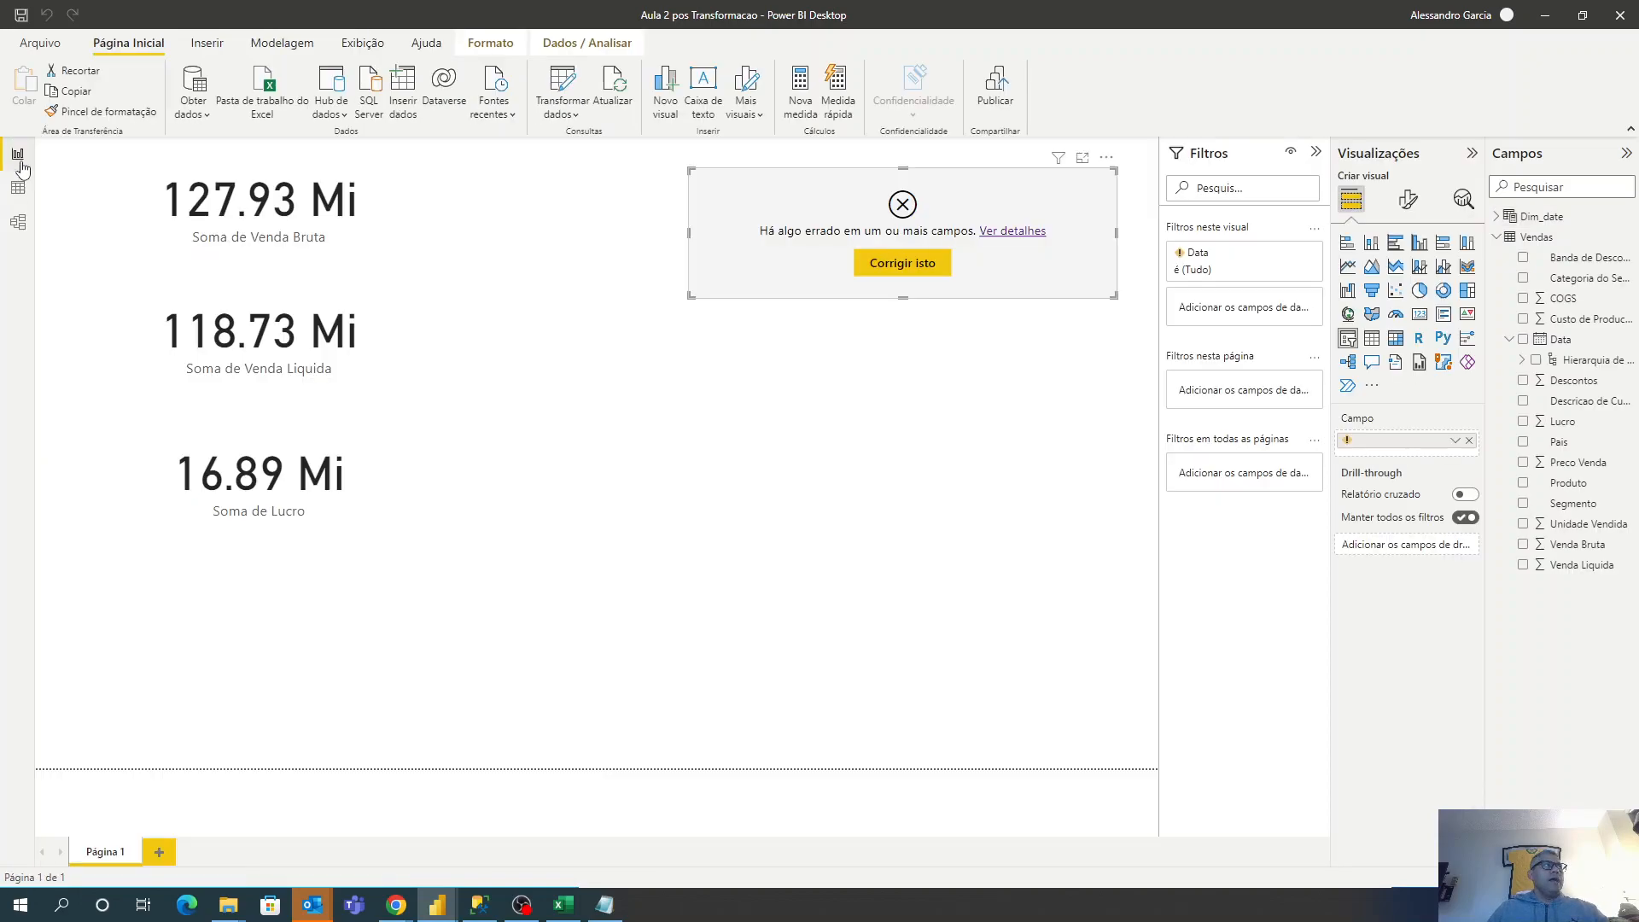
{"action": "left_click", "coordinate": [17, 222]}
Create a relationship between the Date column of Dim_date and the Data column of Vendas.
{"action": "mouse_move", "coordinate": [694, 273]}
{"action": "left_mouse_down"}
{"action": "mouse_move", "coordinate": [439, 325]}
{"action": "mouse_move", "coordinate": [331, 384]}
{"action": "mouse_move", "coordinate": [695, 273]}
{"action": "left_mouse_up"}
{"action": "left_click", "coordinate": [1458, 227]}
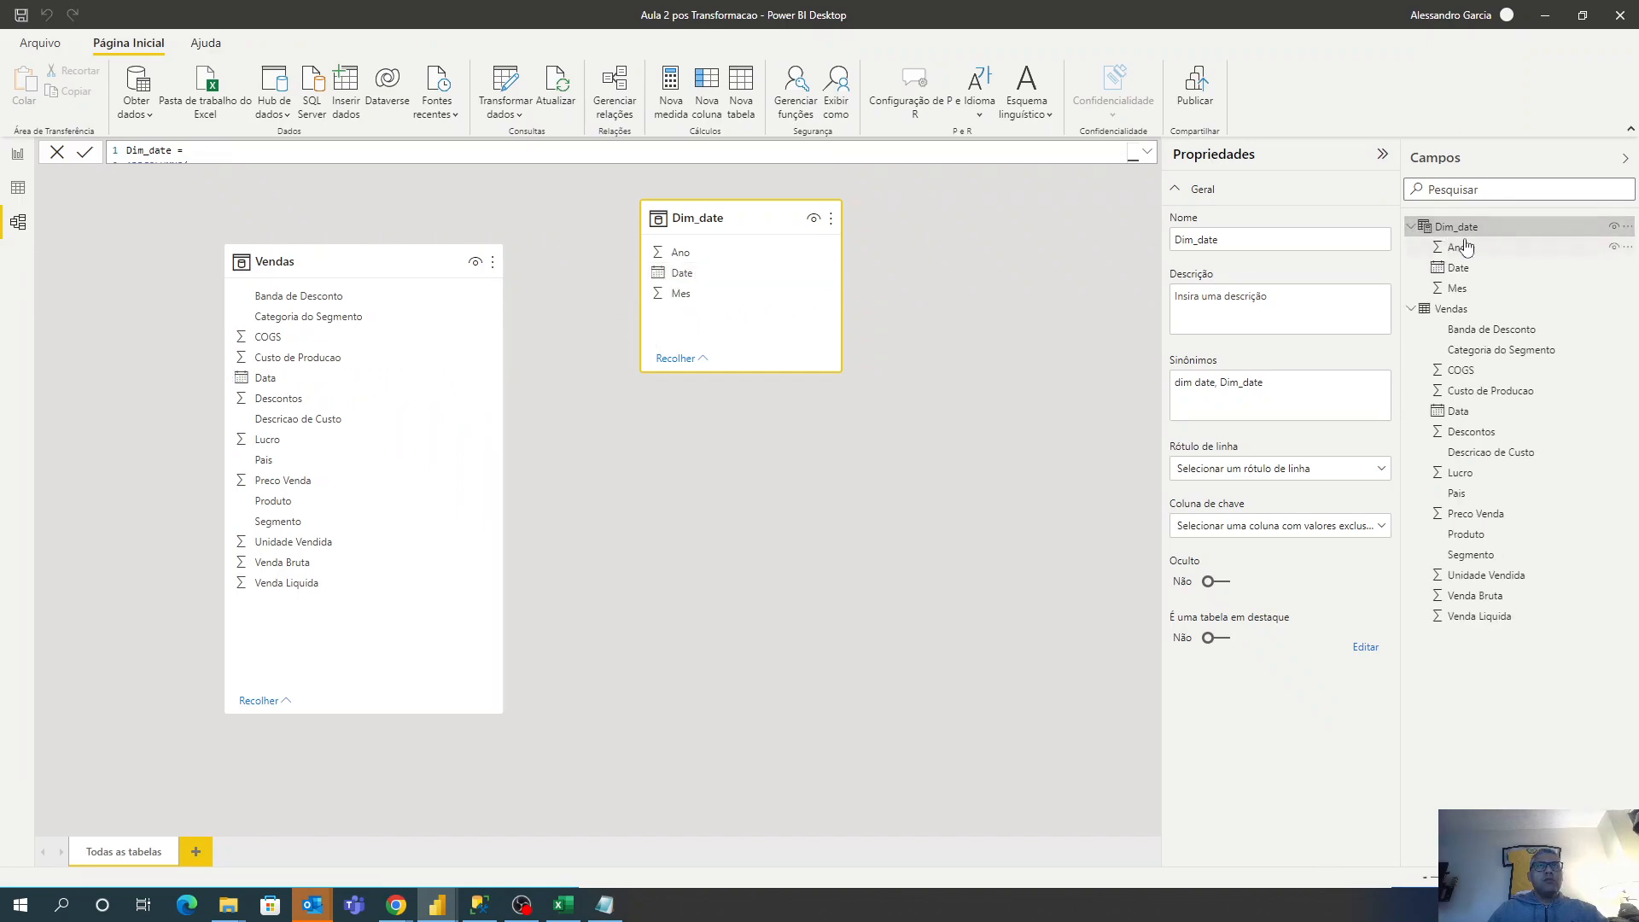
{"action": "left_click", "coordinate": [1465, 269]}
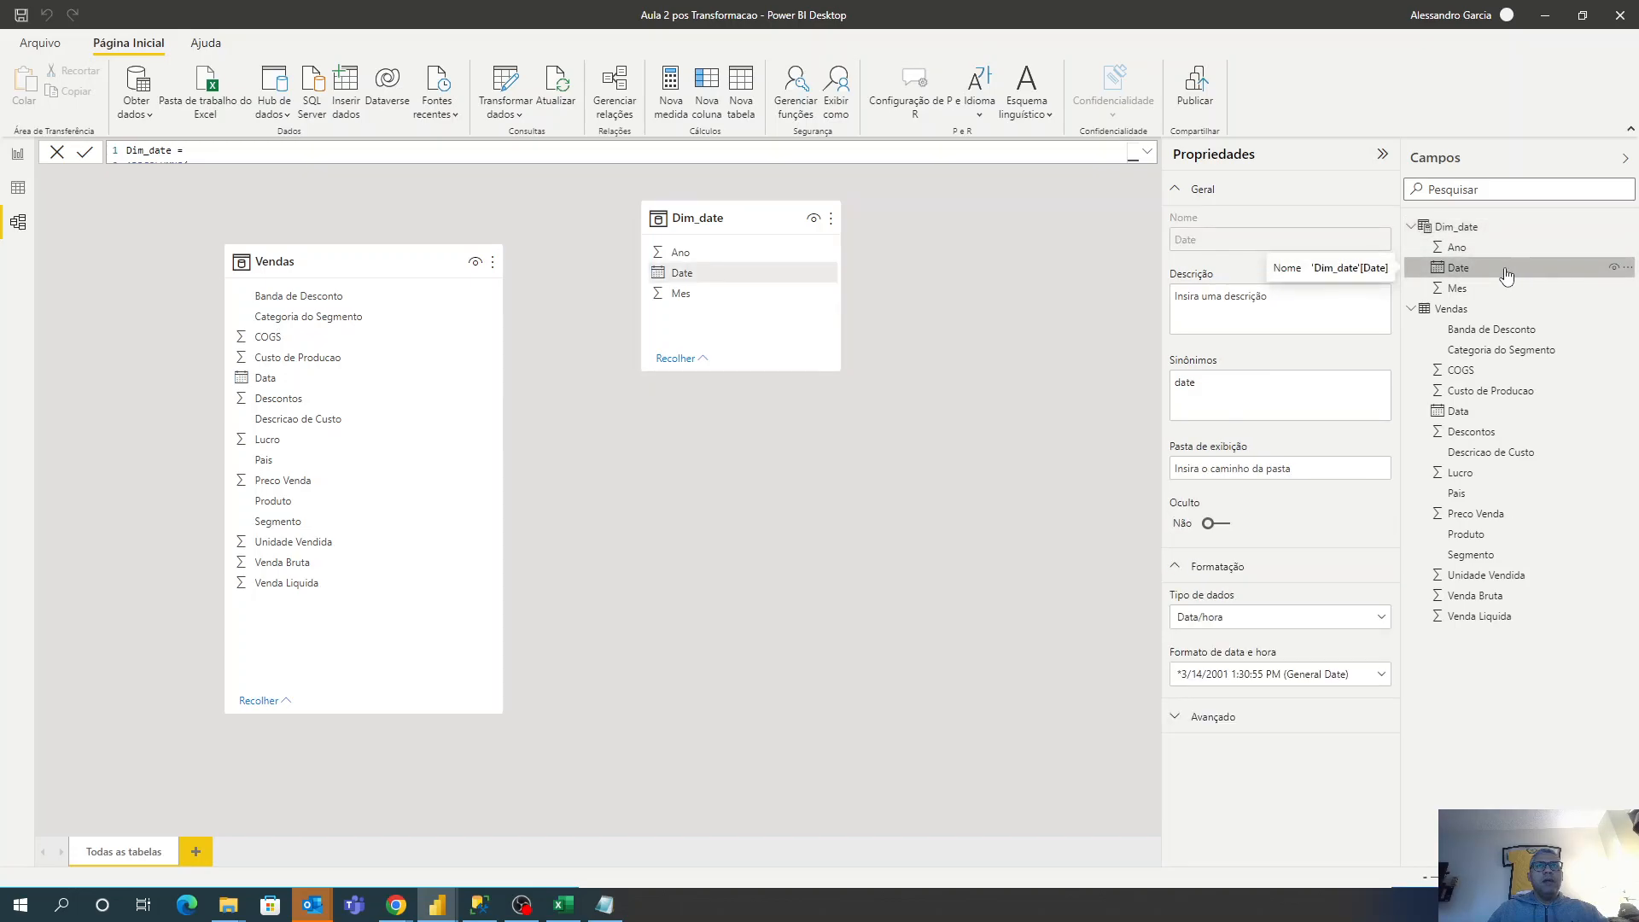
{"action": "right_click", "coordinate": [1497, 270]}
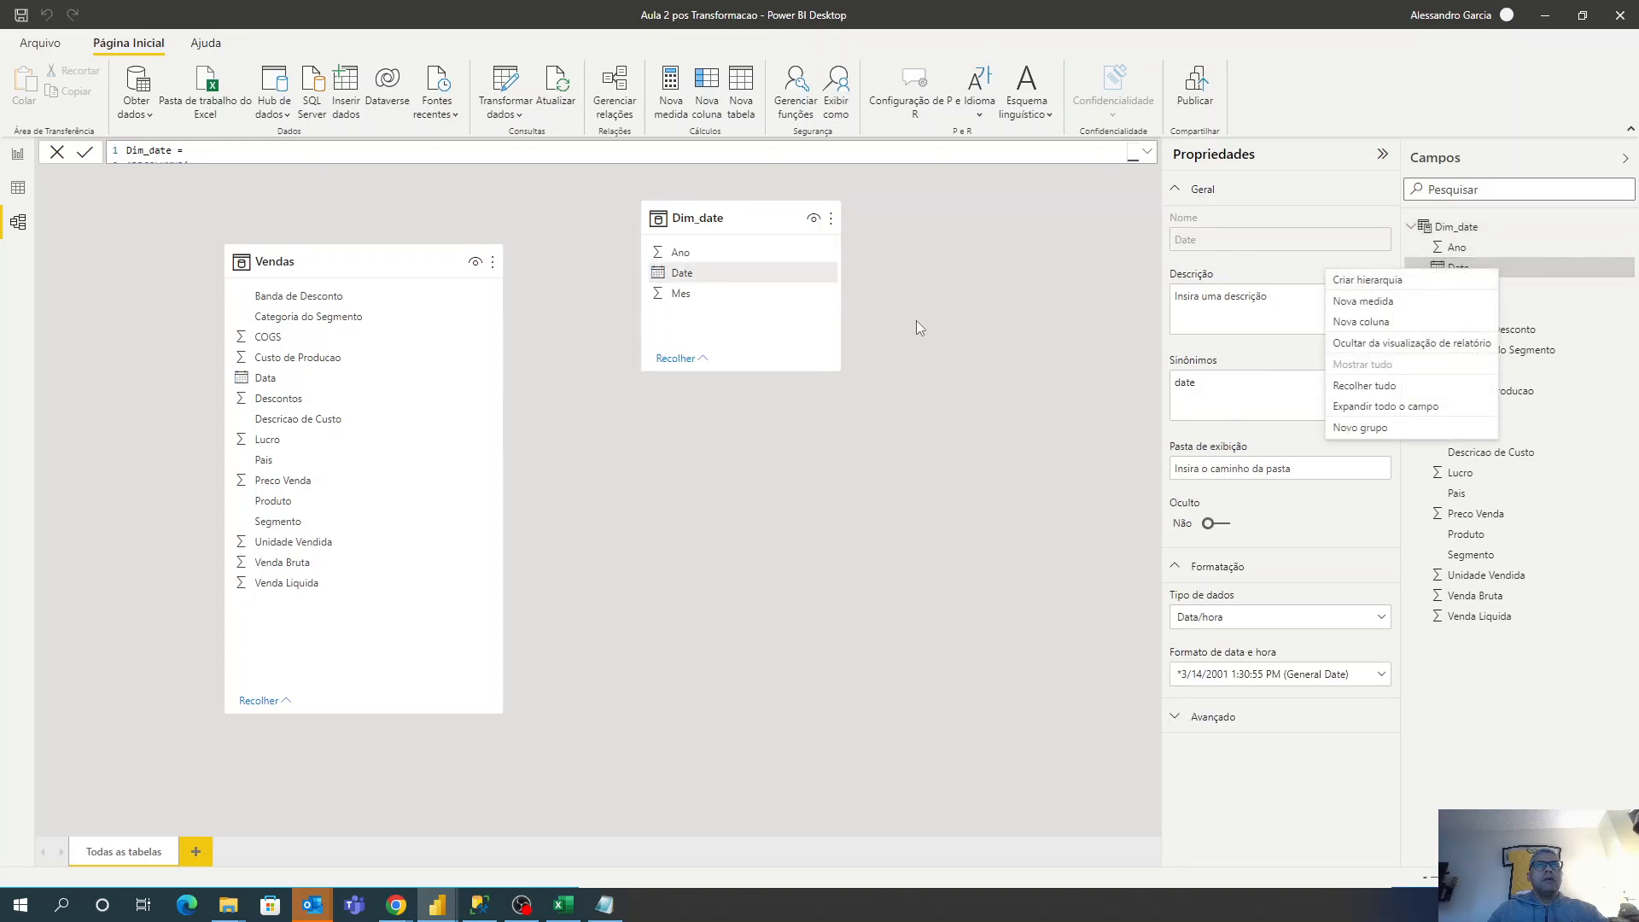
{"action": "left_click", "coordinate": [683, 273]}
{"action": "left_click_drag", "start_coordinate": [683, 272], "coordinate": [350, 386]}
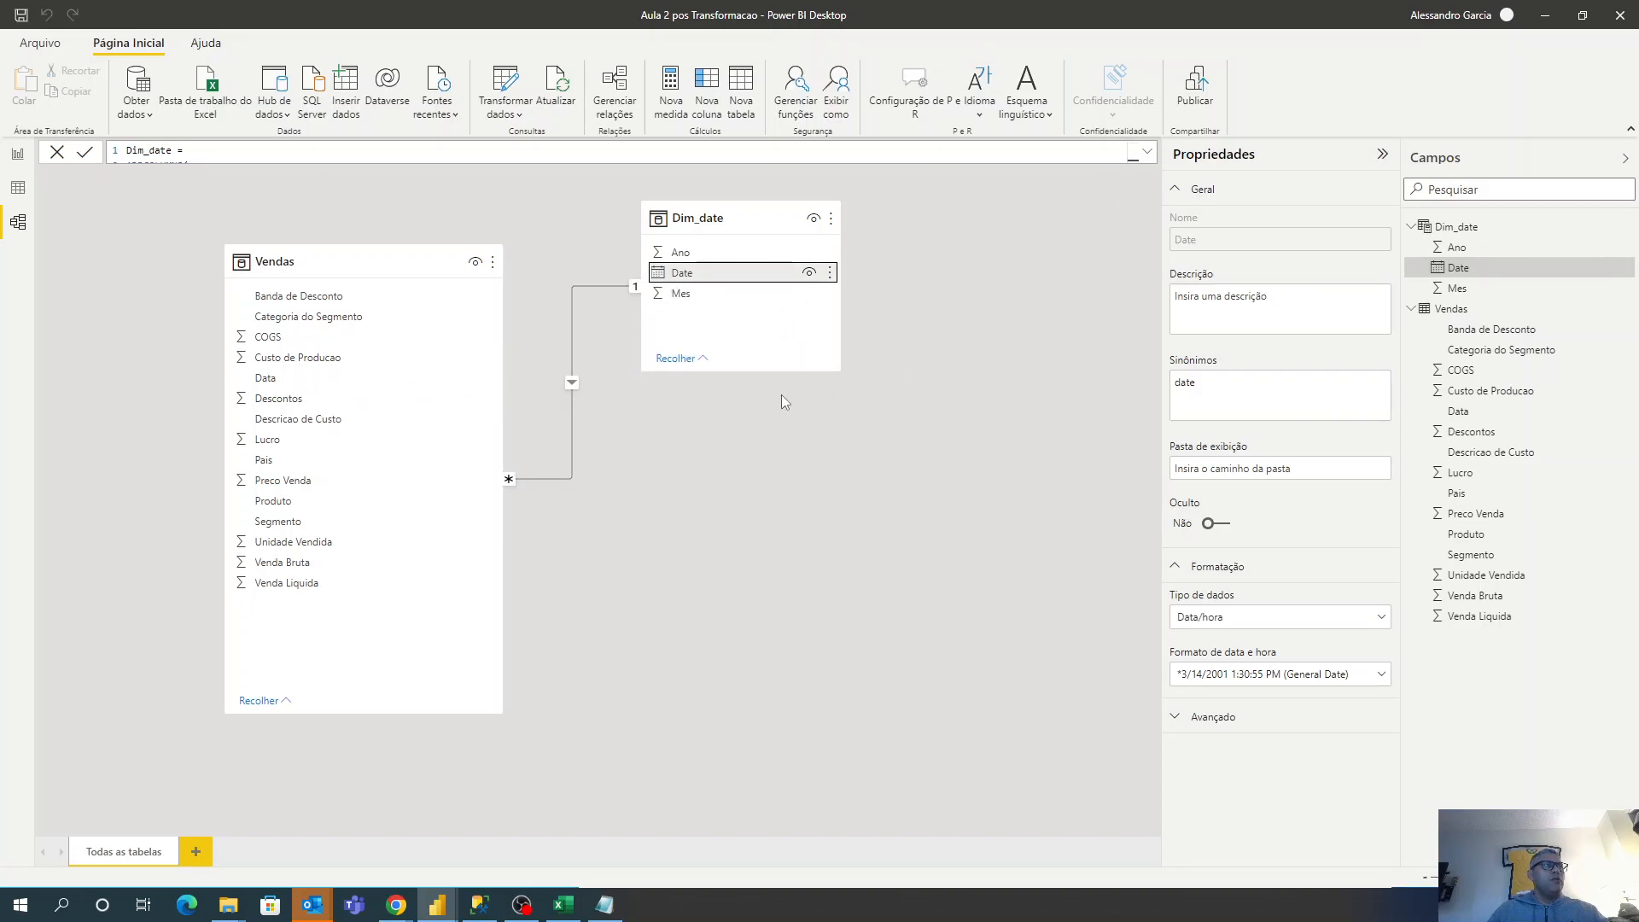
Review the cardinality and cross-filter direction of the relationship between Vendas and Dim_date, keeping its settings.
{"action": "left_click", "coordinate": [590, 288]}
{"action": "double_click", "coordinate": [591, 289]}
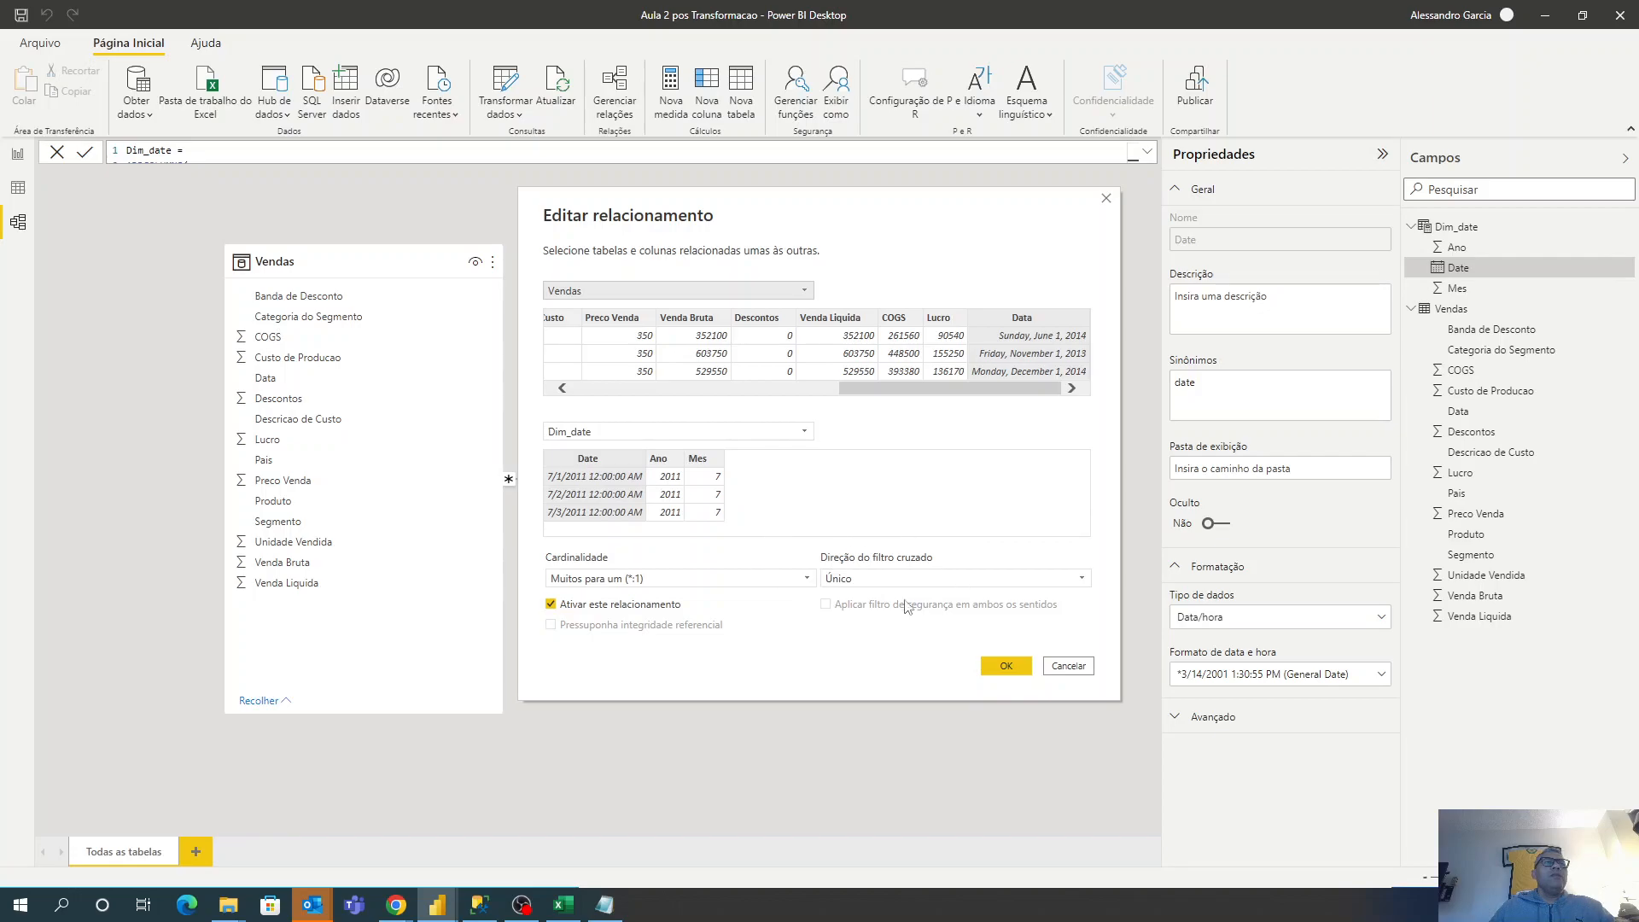
{"action": "left_click", "coordinate": [1007, 667]}
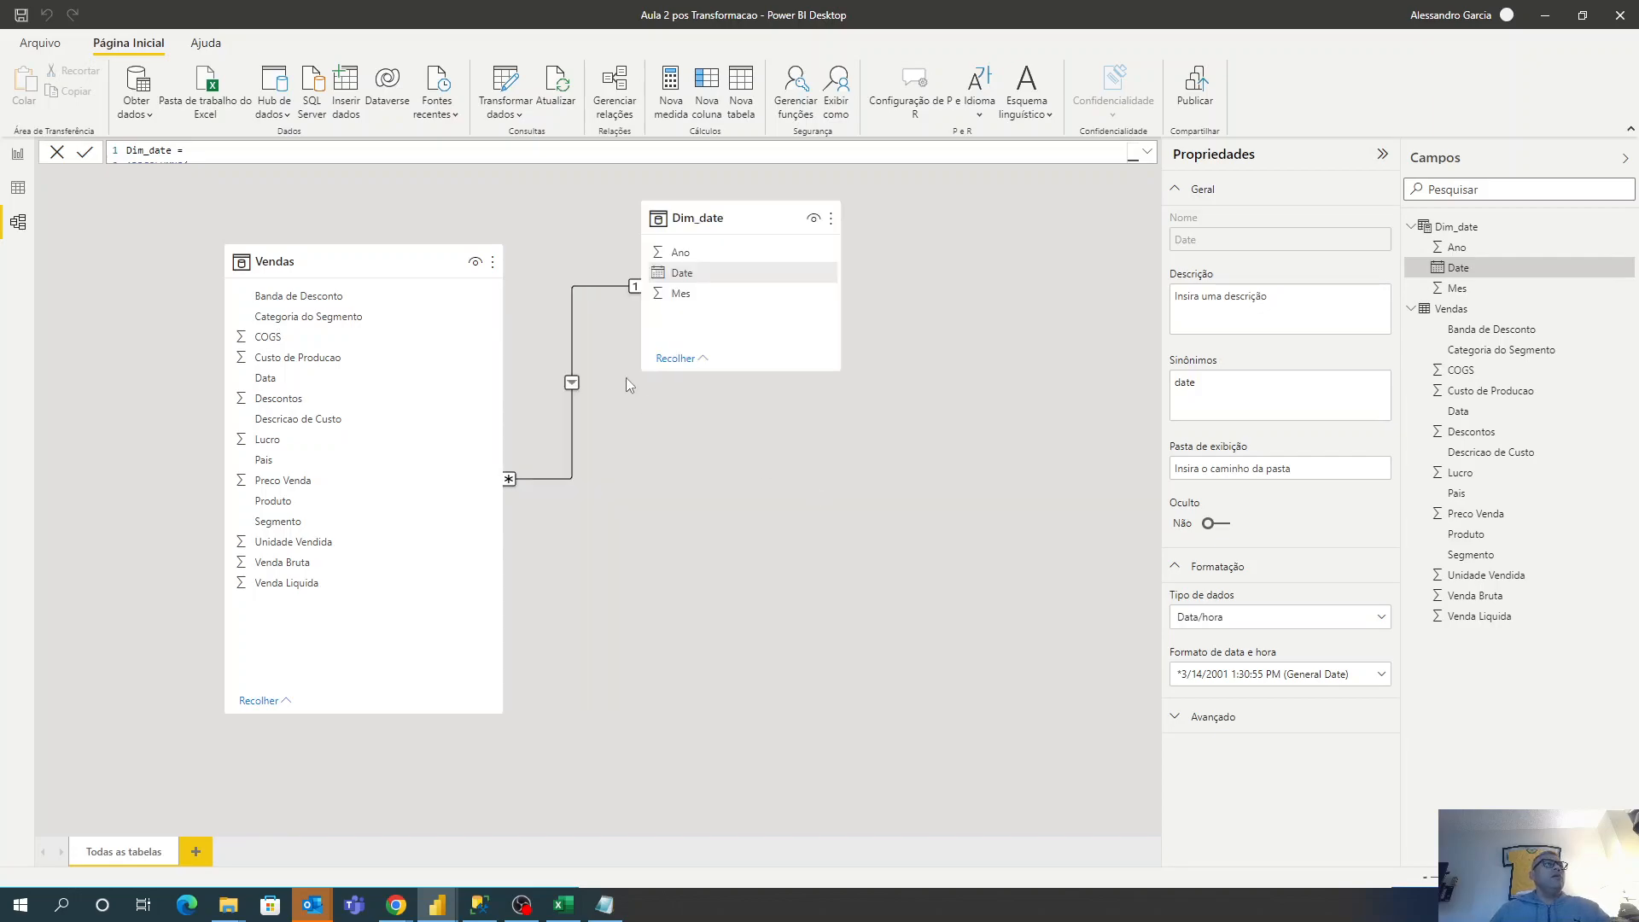
Replace the broken field in the report's date slicer with the Date column from Dim_date.
{"action": "left_click", "coordinate": [17, 154]}
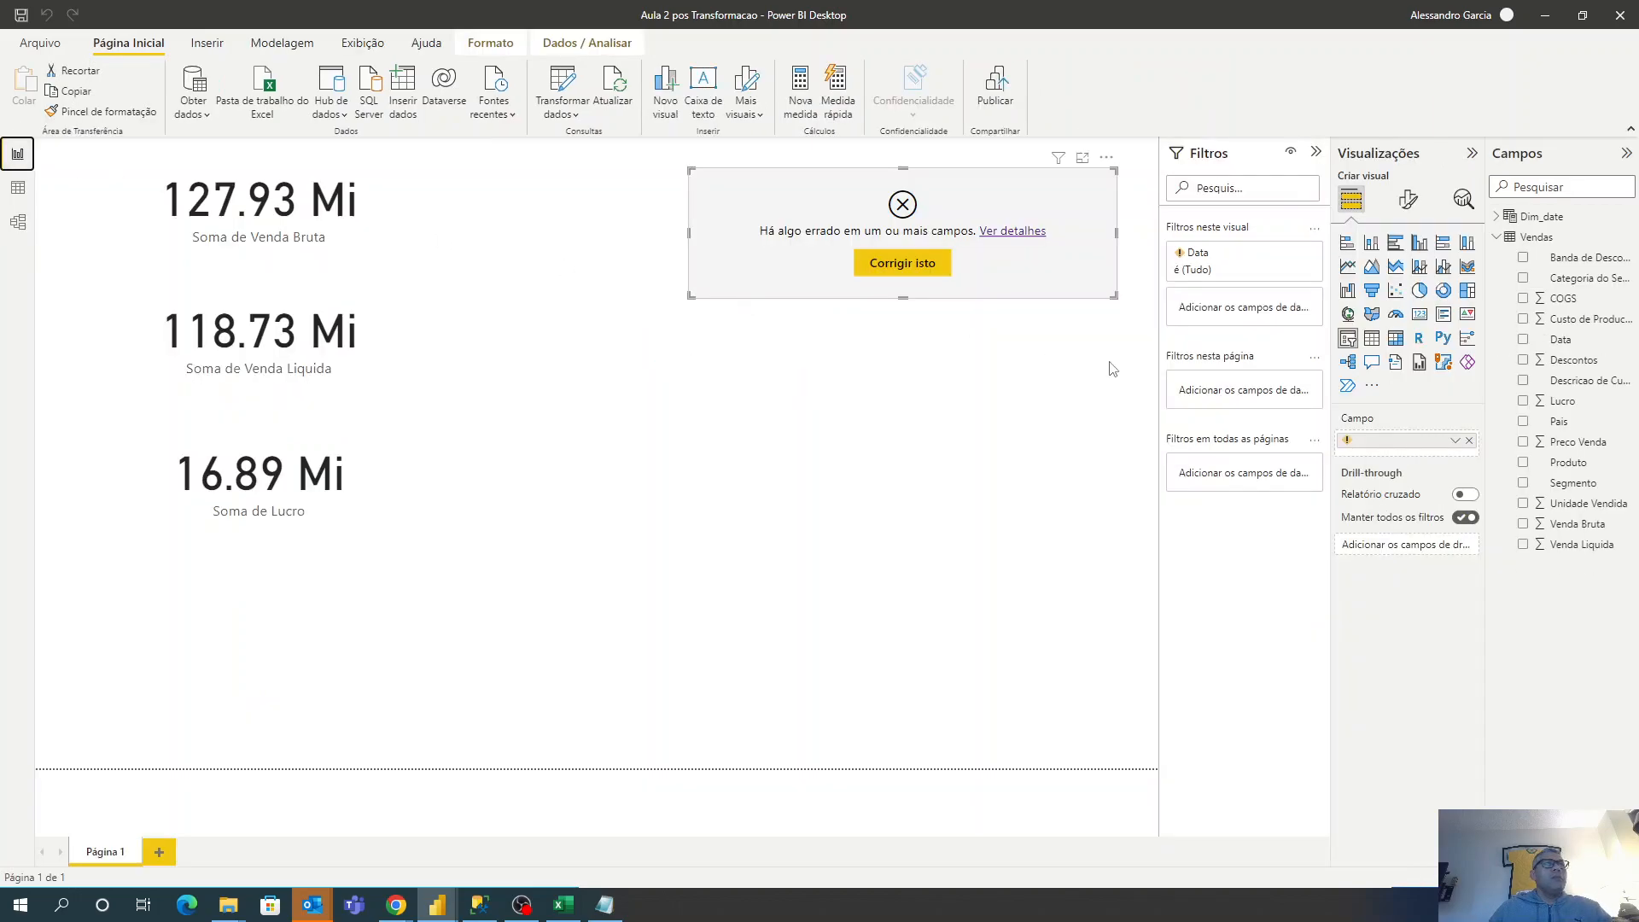
{"action": "left_click", "coordinate": [1469, 441]}
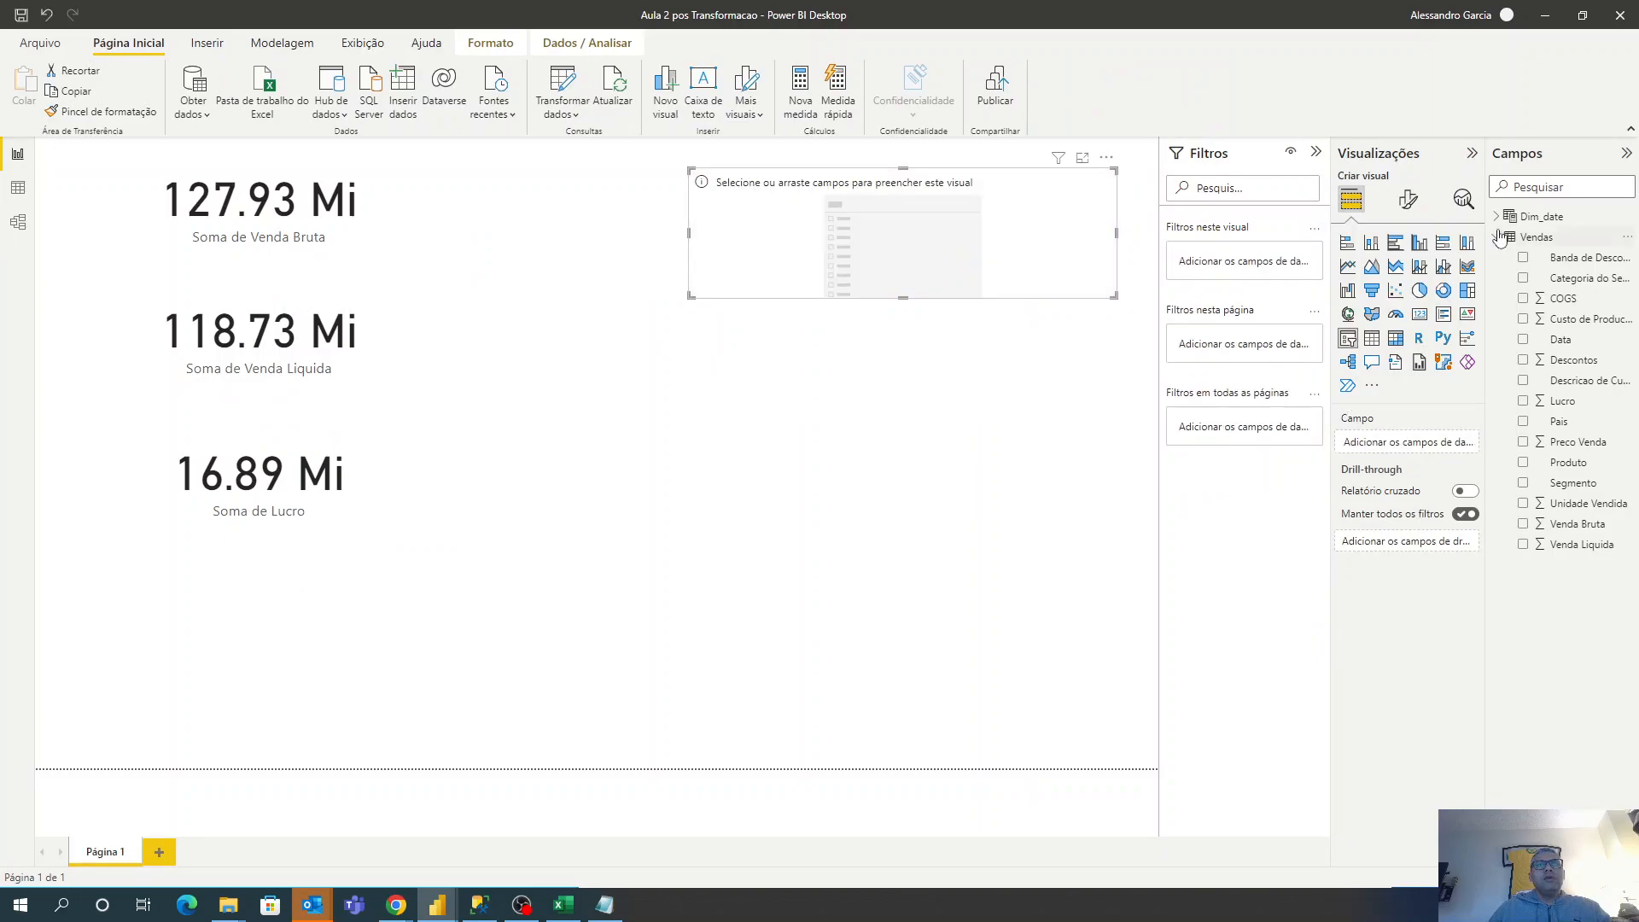
{"action": "left_click", "coordinate": [1496, 217]}
{"action": "left_click", "coordinate": [1509, 257]}
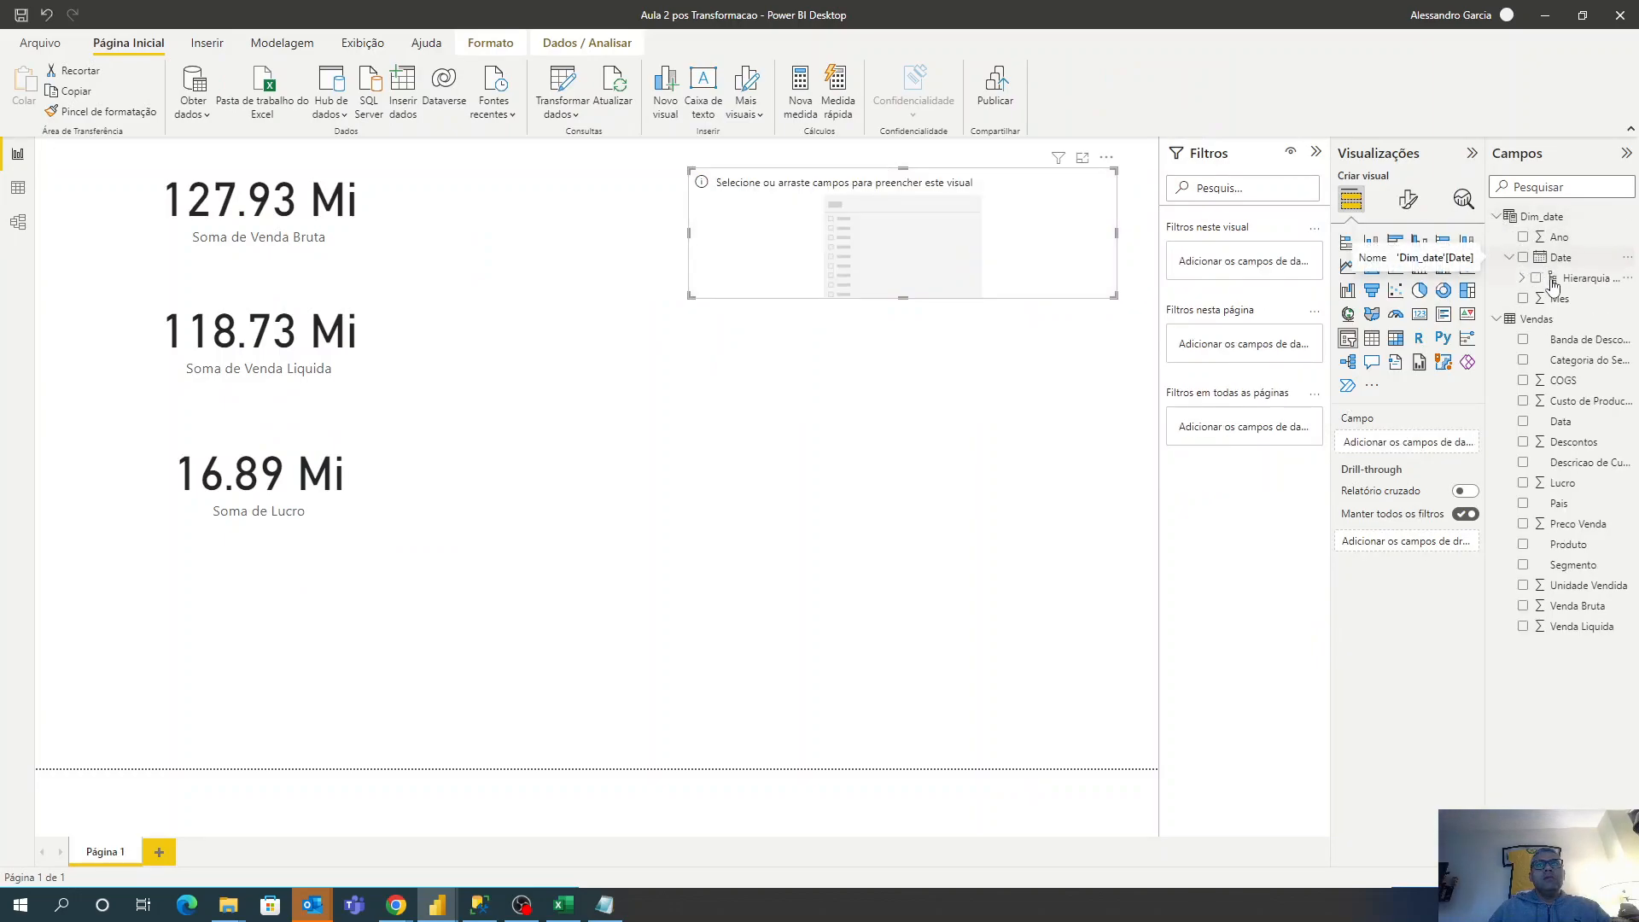
{"action": "left_click", "coordinate": [1523, 278]}
{"action": "left_click", "coordinate": [1534, 260]}
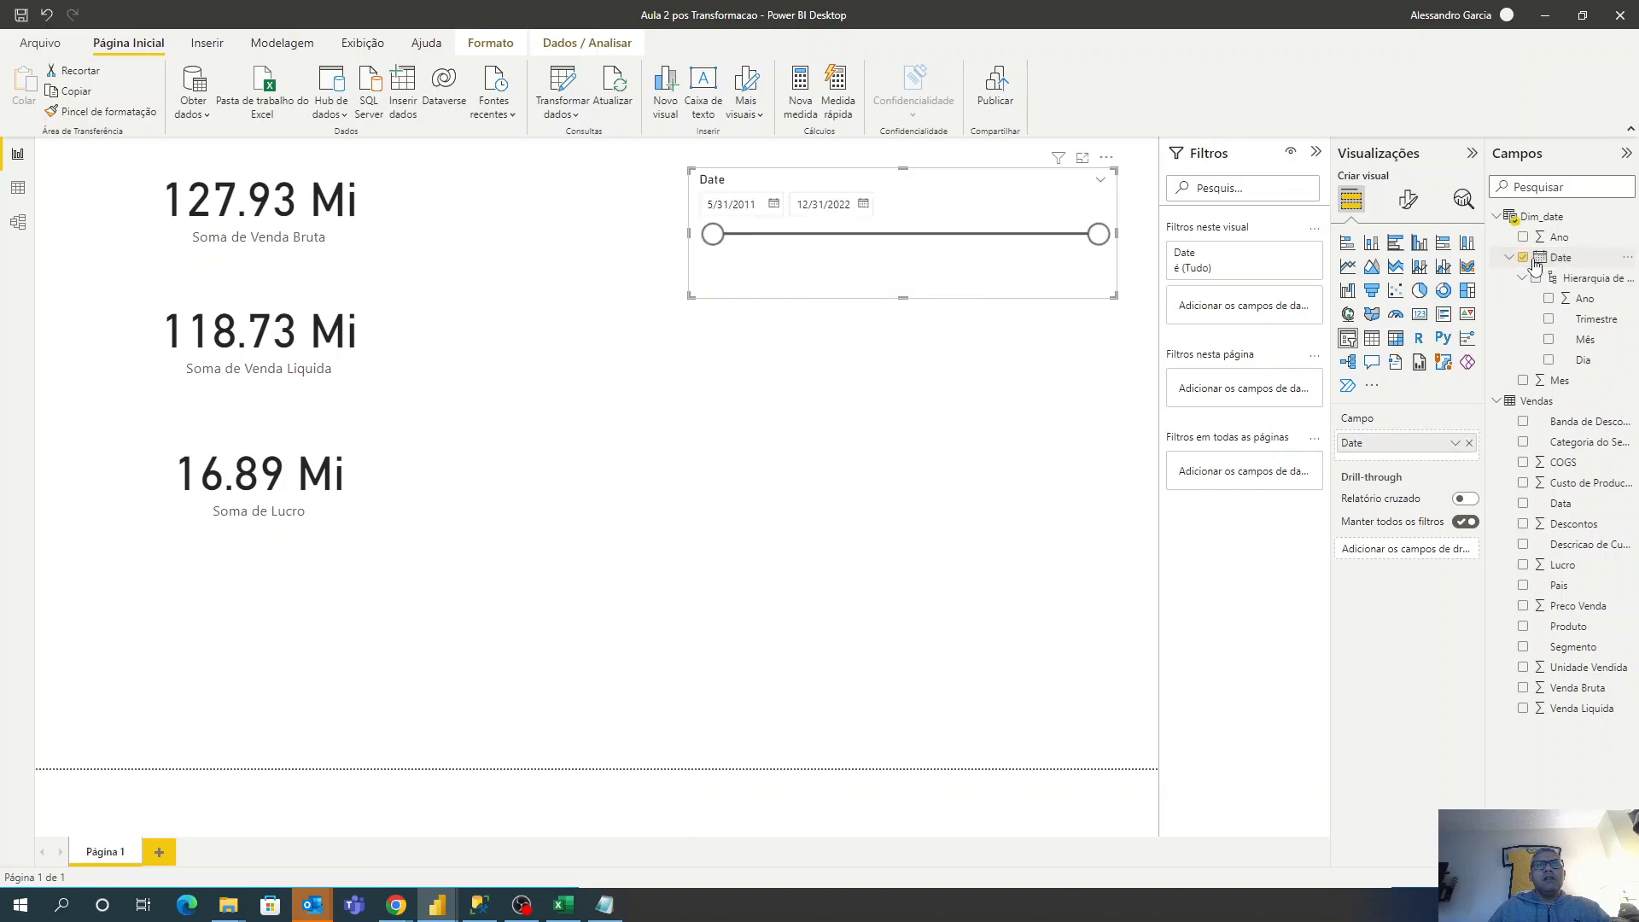
Narrow the Date slicer's range to 10/29/2012 through 4/14/2017.
{"action": "left_click_drag", "start_coordinate": [1098, 234], "coordinate": [953, 239]}
{"action": "left_click_drag", "start_coordinate": [714, 236], "coordinate": [806, 235]}
{"action": "left_click_drag", "start_coordinate": [953, 236], "coordinate": [907, 236]}
{"action": "left_click_drag", "start_coordinate": [806, 236], "coordinate": [759, 235]}
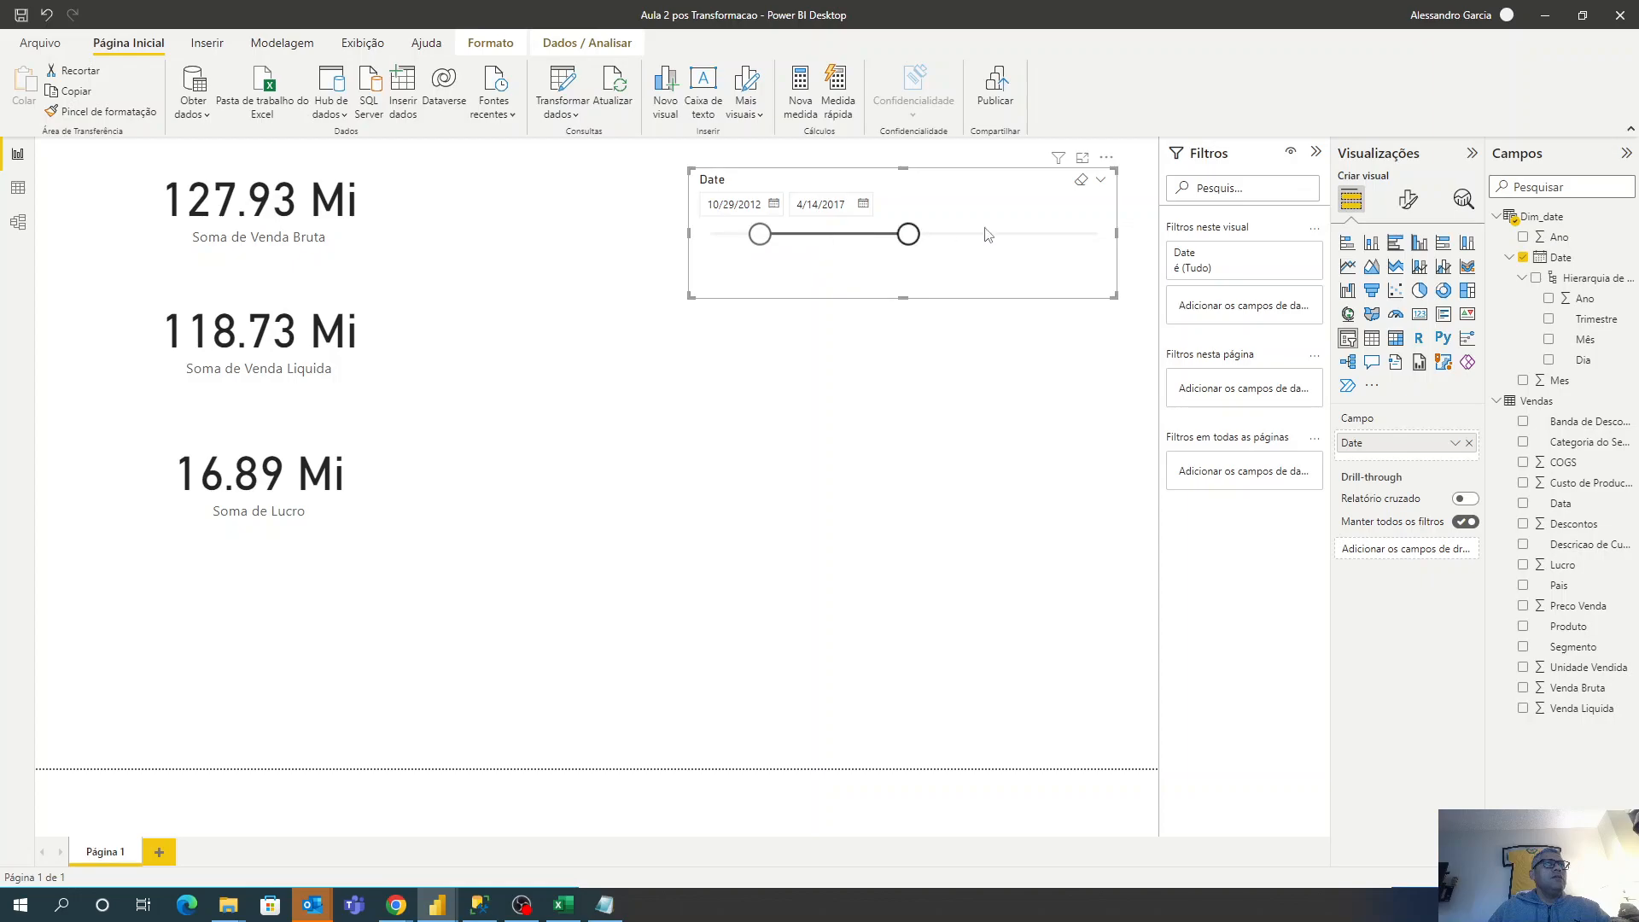
Add a second slicer to the report page using Ano from the Dim_date Date hierarchy.
{"action": "left_click", "coordinate": [1128, 333]}
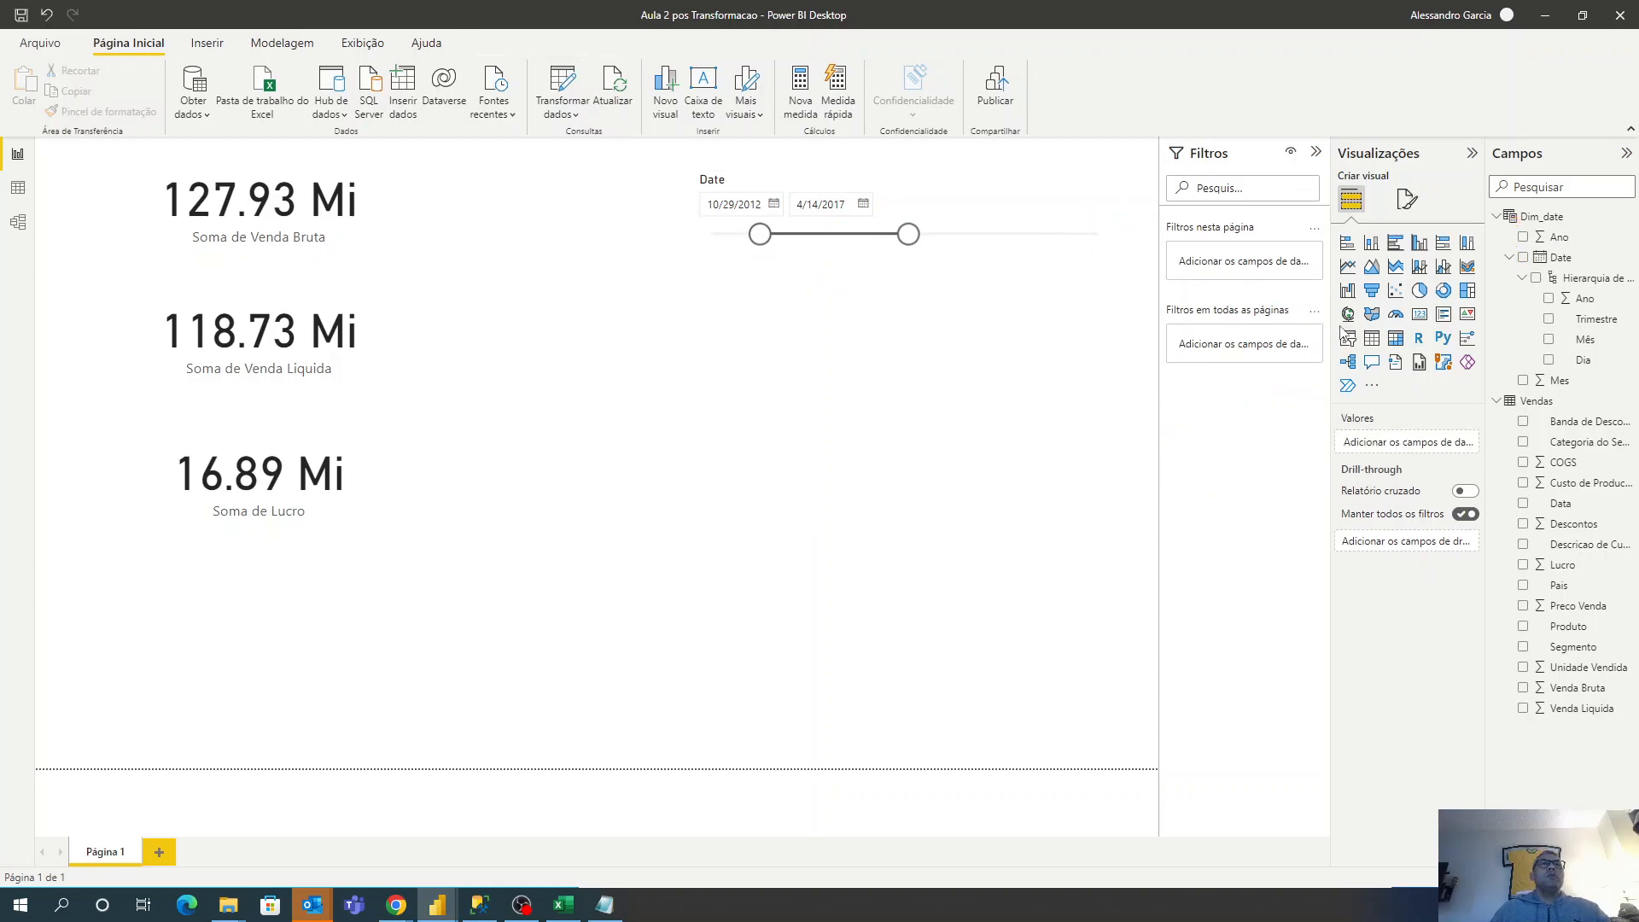
{"action": "left_click", "coordinate": [1348, 338]}
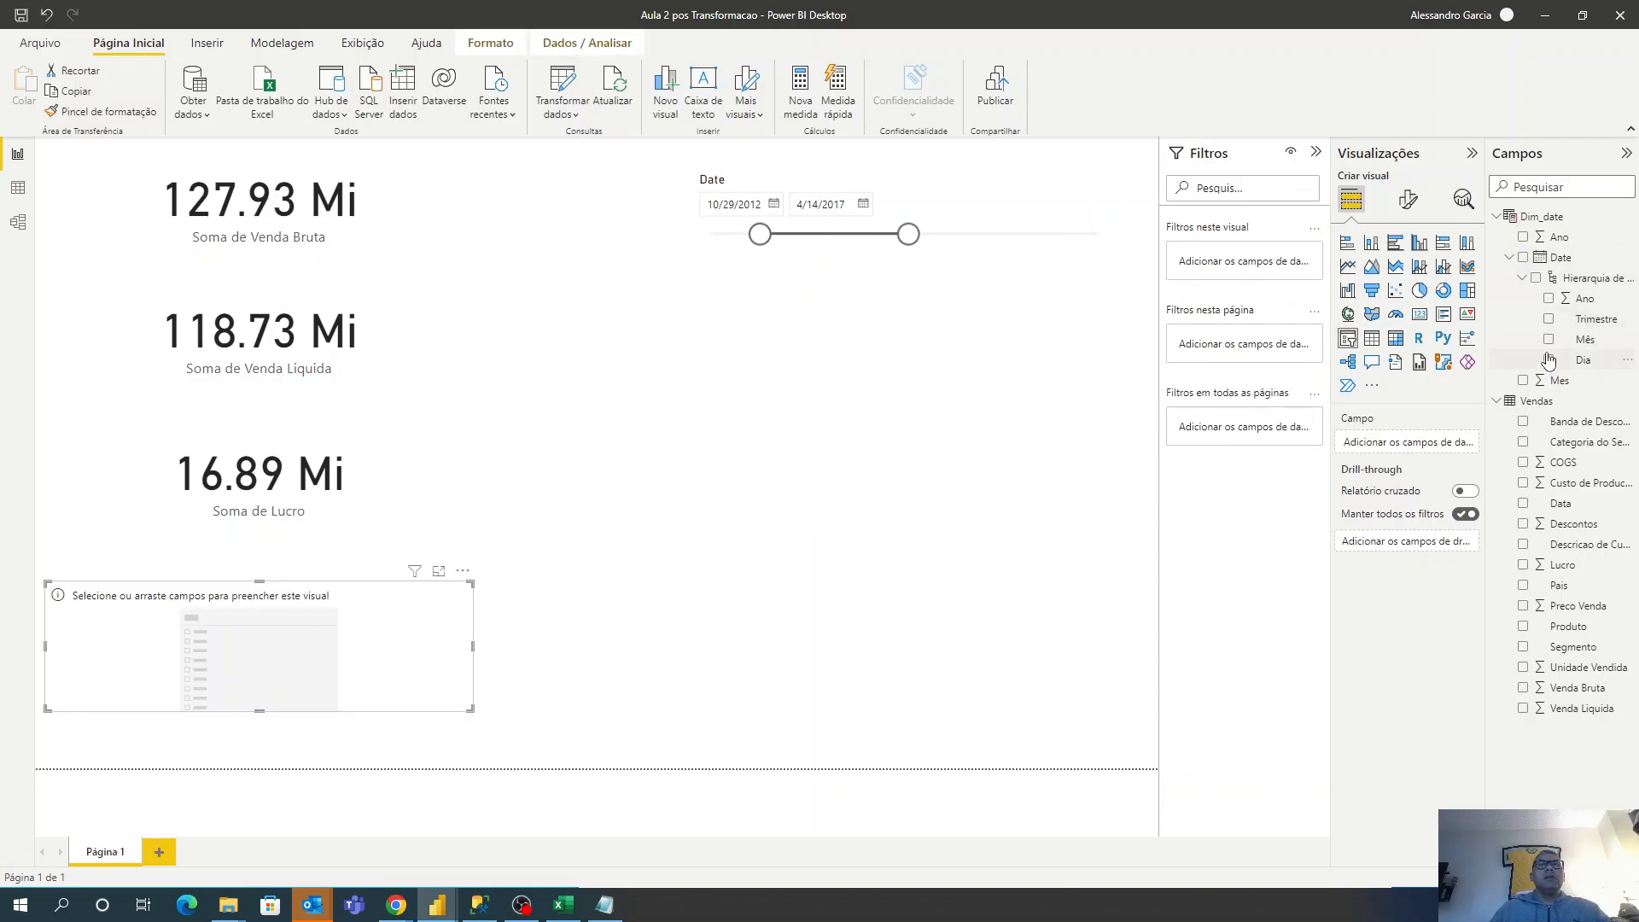
{"action": "left_click", "coordinate": [1548, 301]}
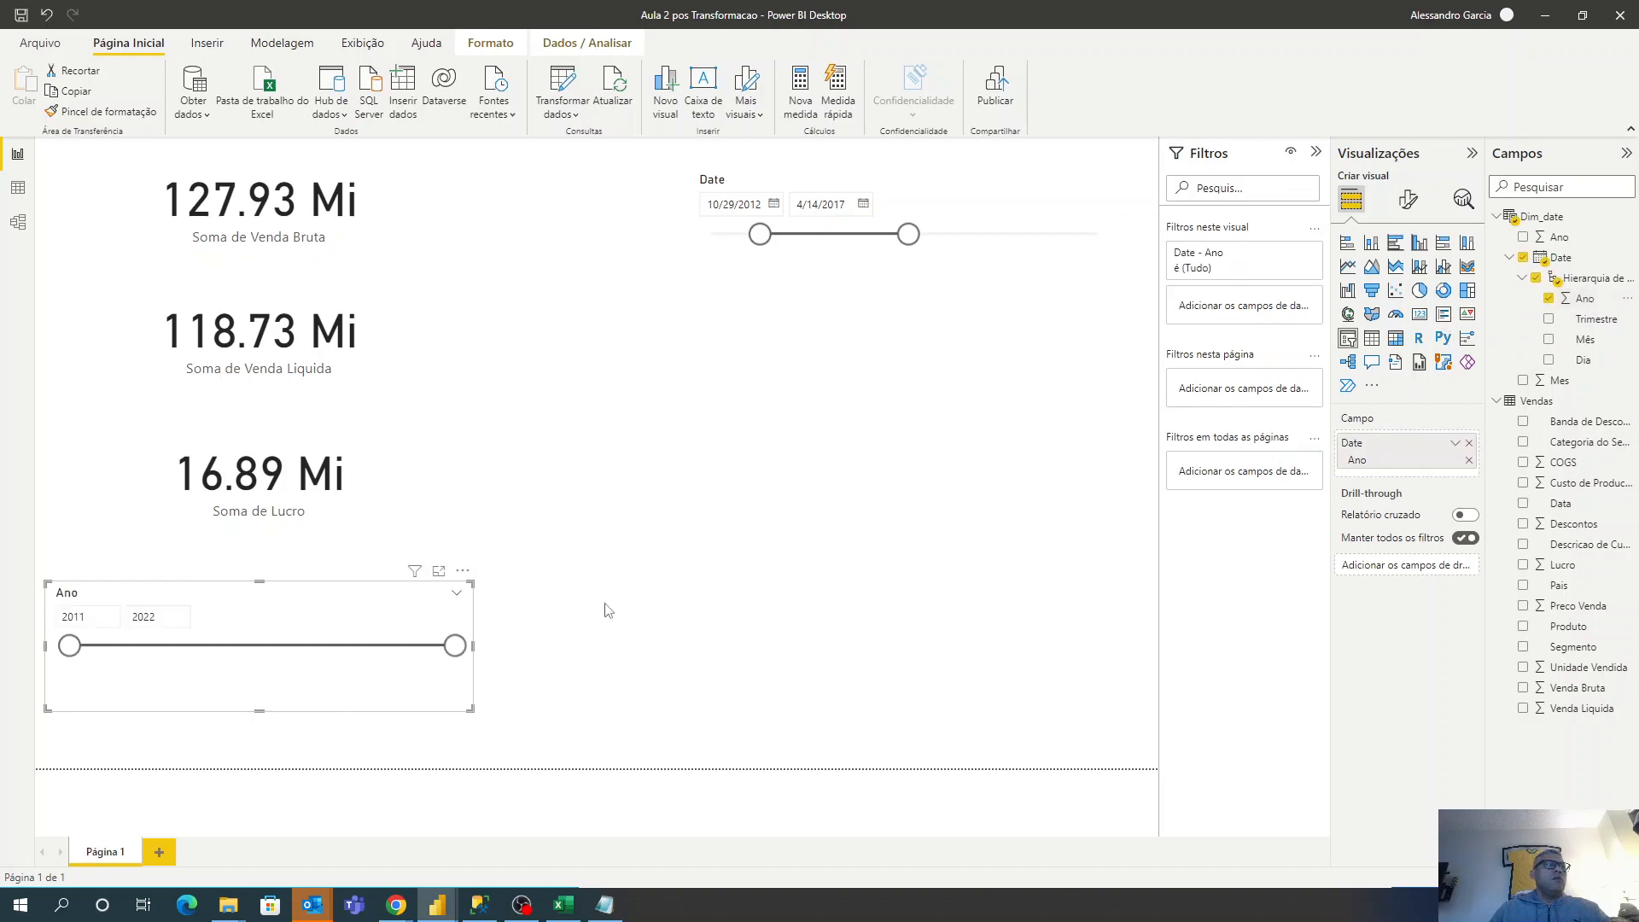
Try the Suspenso (dropdown) style on the Ano slicer and preview its list of years.
{"action": "left_click", "coordinate": [454, 600]}
{"action": "left_click", "coordinate": [489, 484]}
{"action": "left_click", "coordinate": [452, 622]}
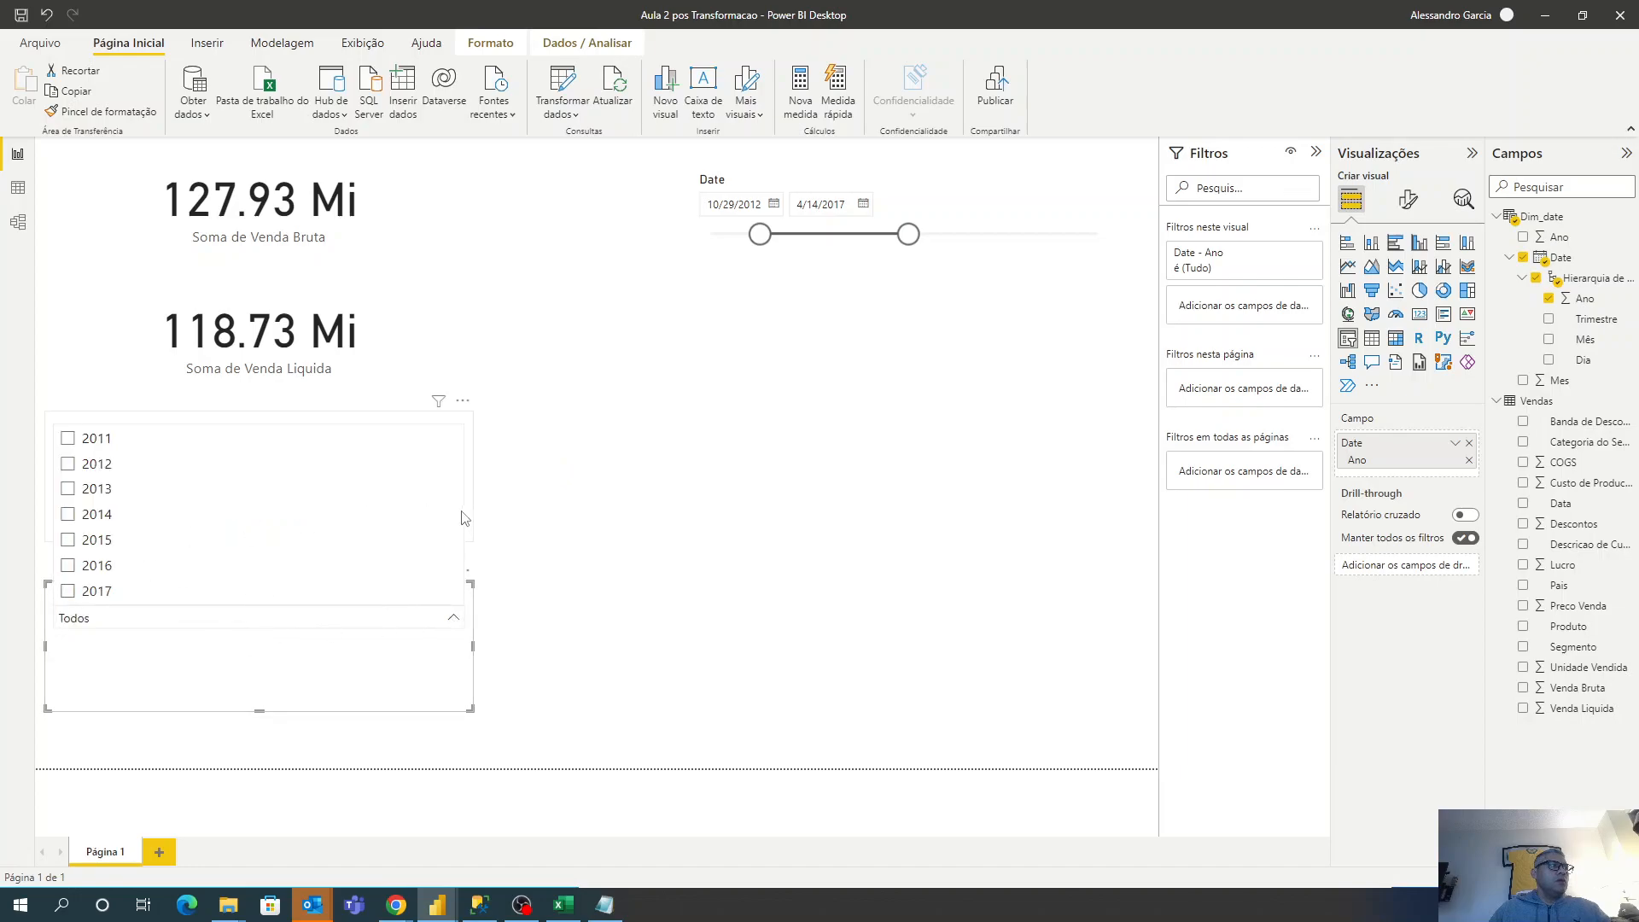
{"action": "left_click", "coordinate": [453, 622]}
Change the Ano slicer to the Lista style and enlarge it outward from its upper-right corner.
{"action": "left_click", "coordinate": [464, 571]}
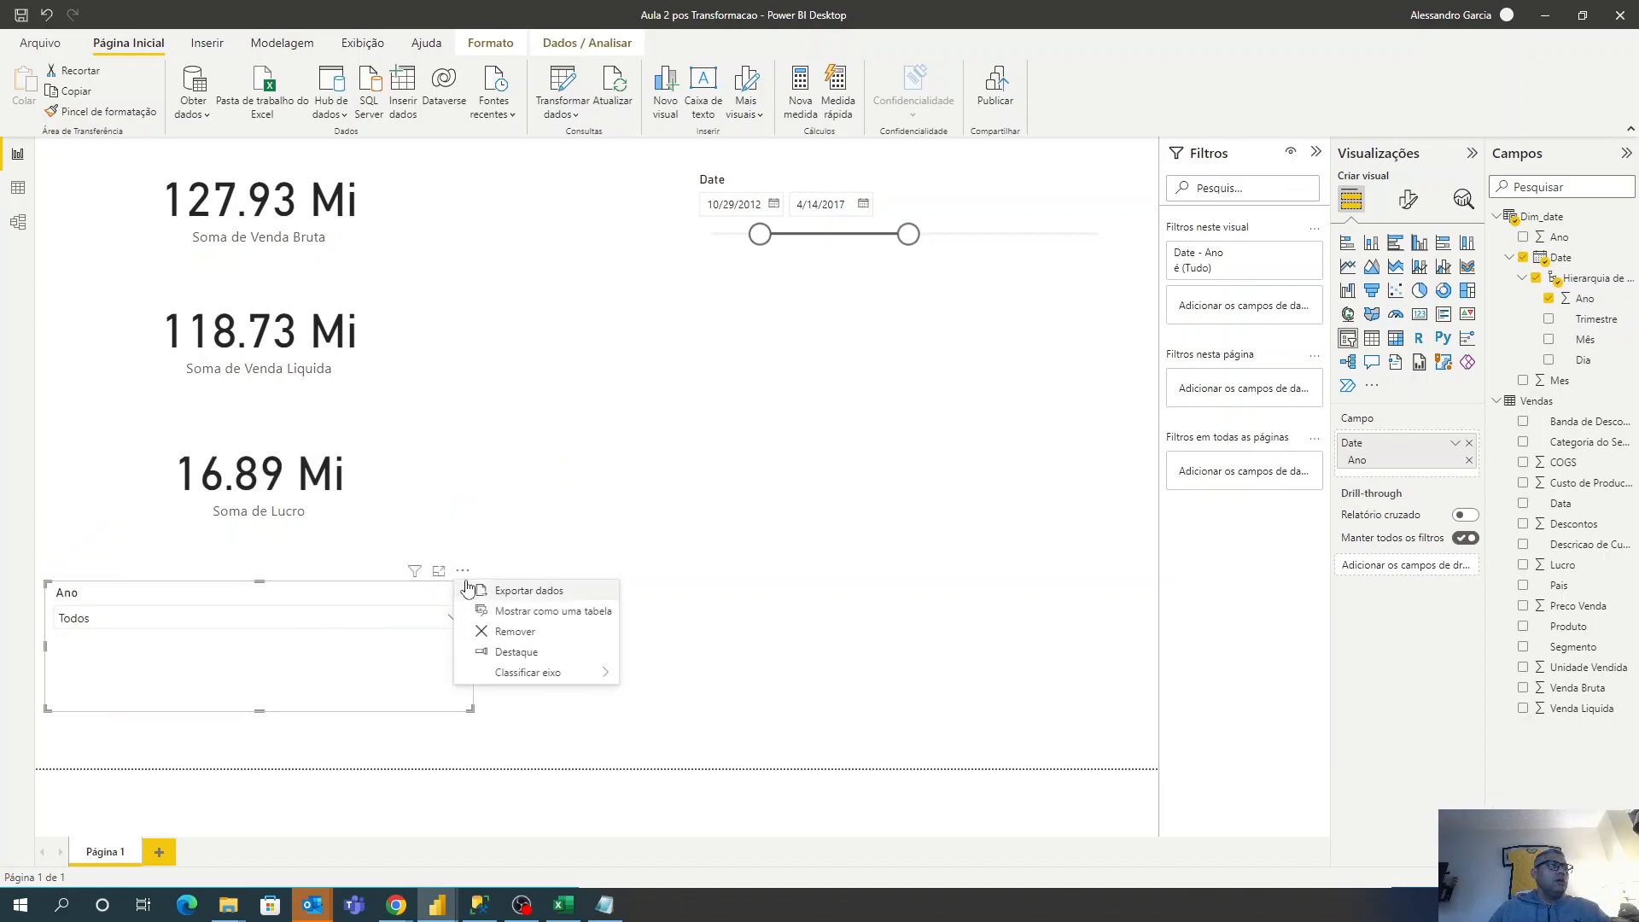
{"action": "left_click", "coordinate": [447, 602]}
{"action": "left_click", "coordinate": [458, 593]}
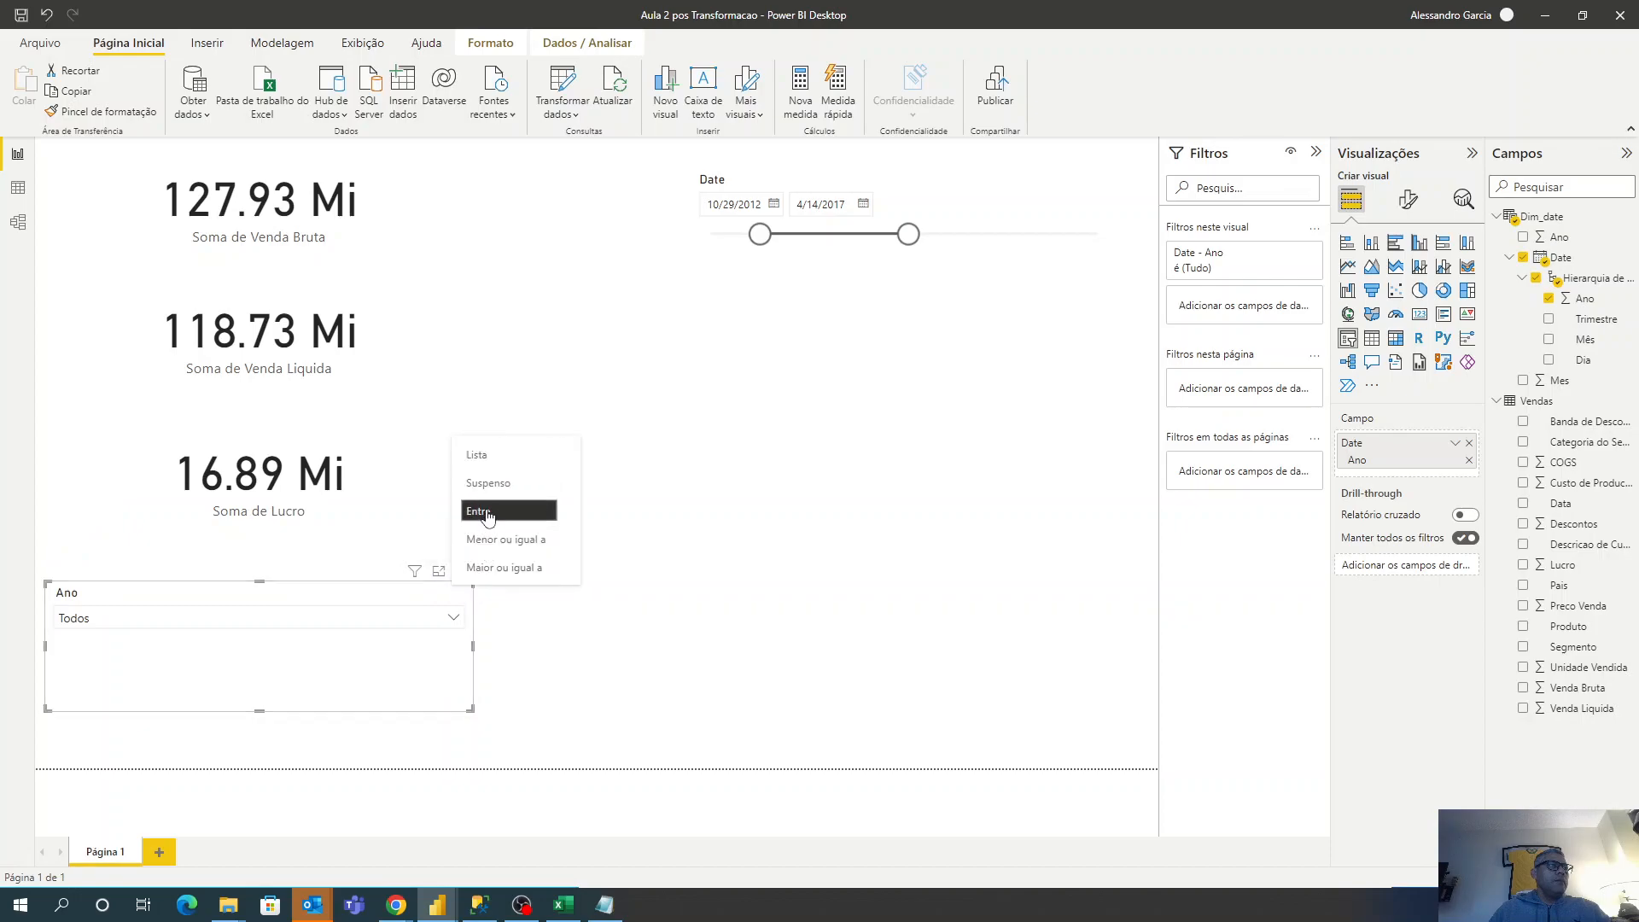
{"action": "left_click", "coordinate": [489, 454]}
{"action": "left_click_drag", "start_coordinate": [471, 582], "coordinate": [581, 544]}
Filter the sales cards to the year 2013 with the Ano slicer, leaving no visual selected.
{"action": "scroll", "coordinate": [454, 678], "scroll_direction": "down", "scroll_amount": 5}
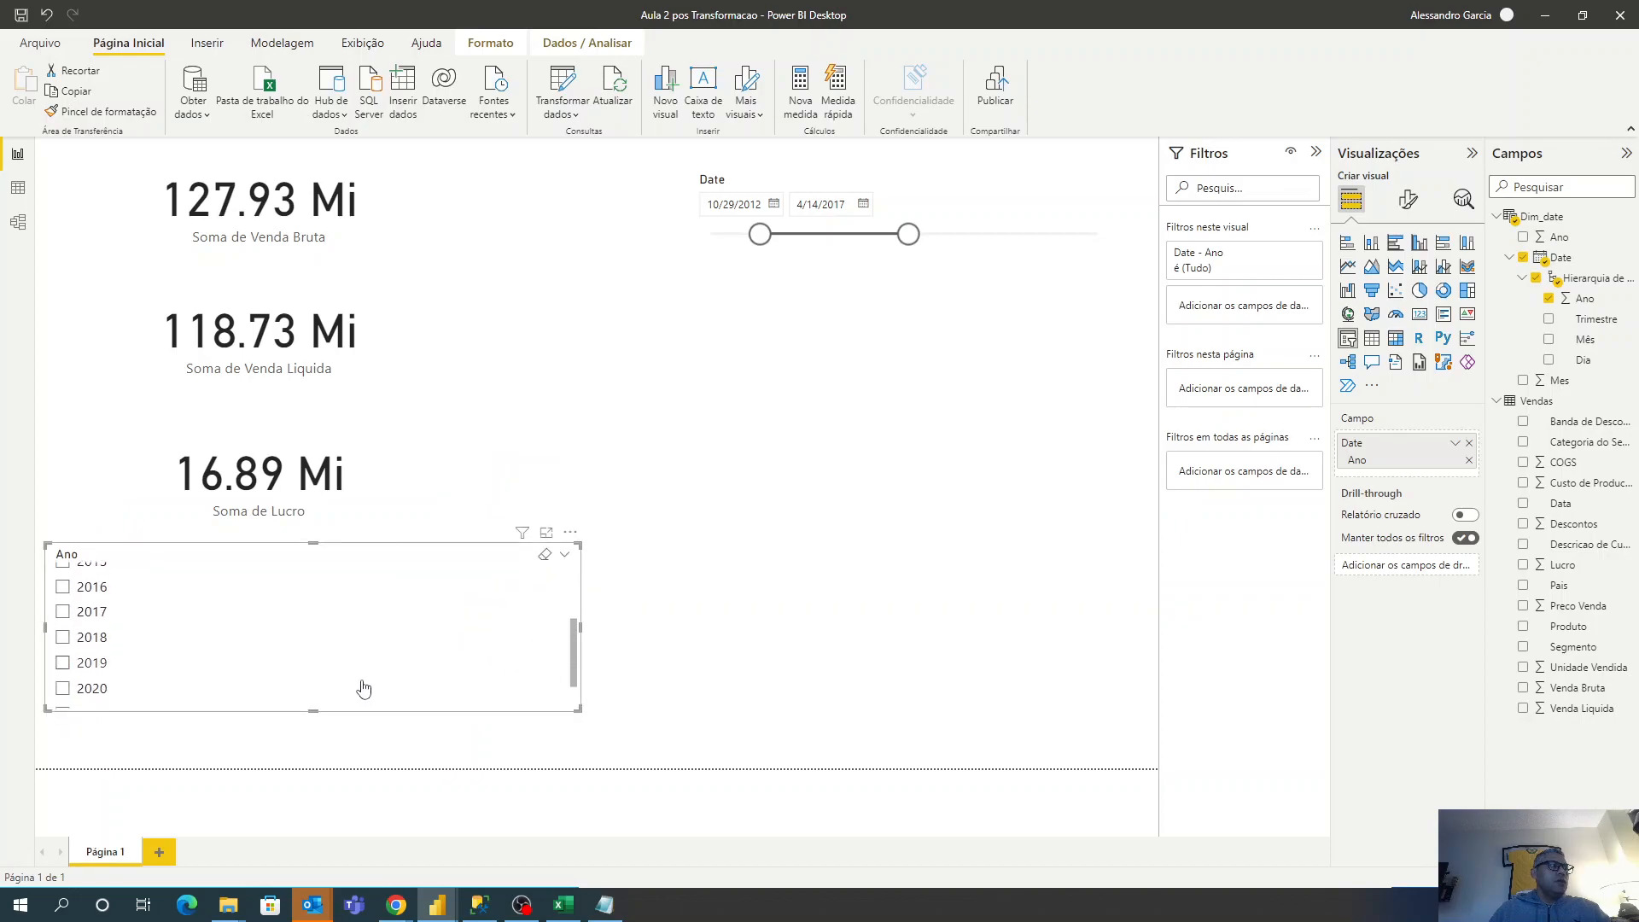
{"action": "scroll", "coordinate": [95, 681], "scroll_direction": "up", "scroll_amount": 1}
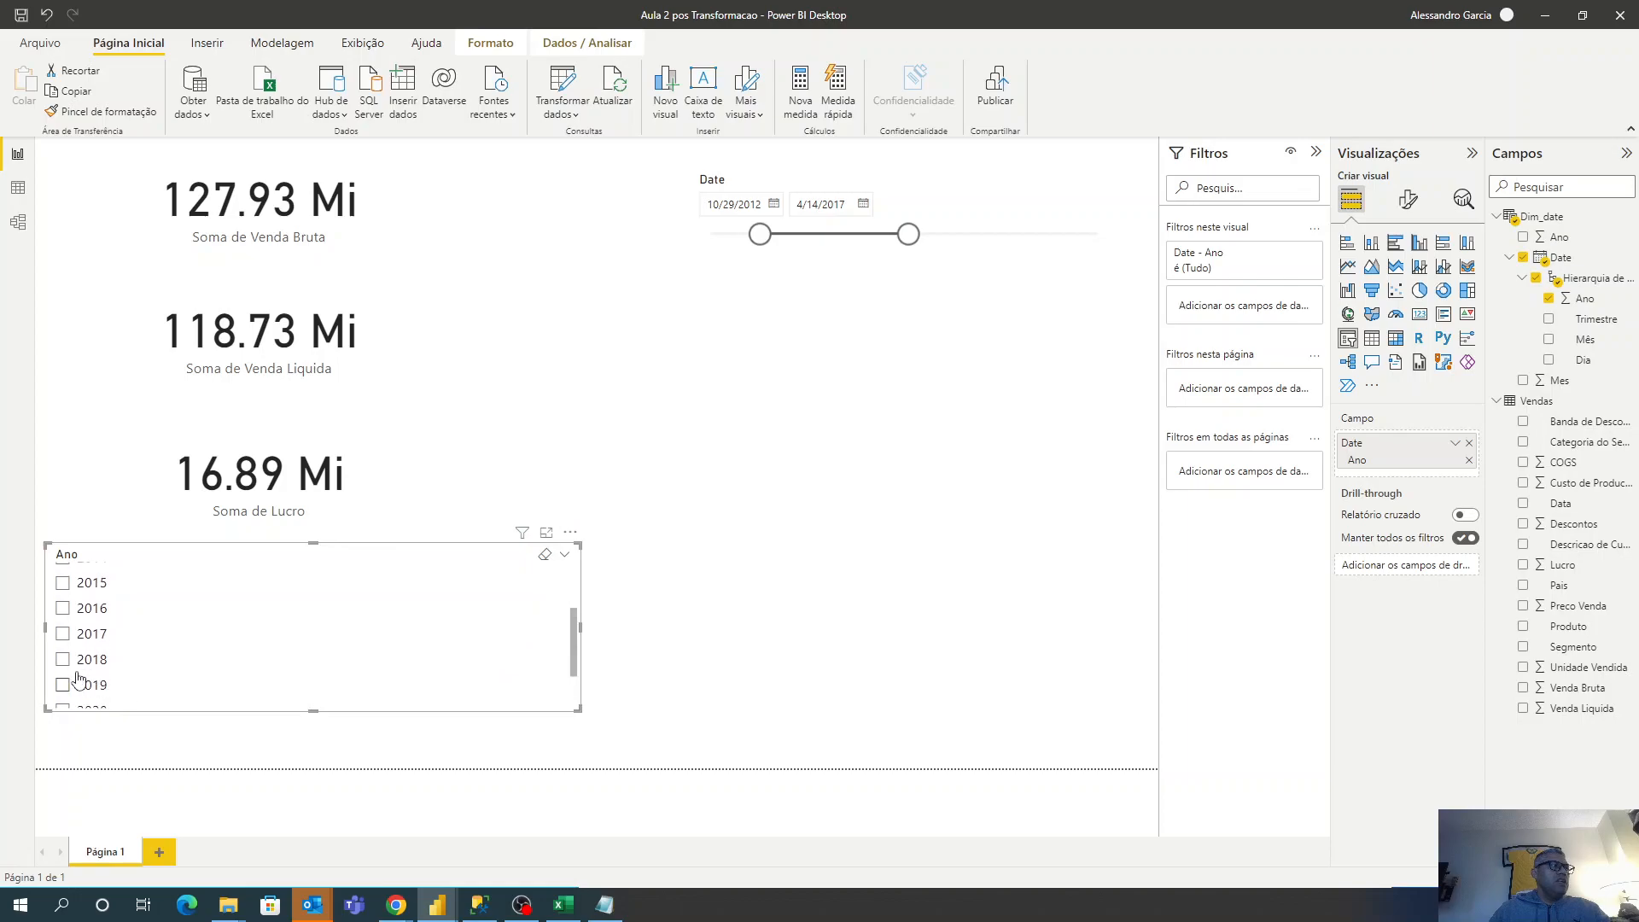
{"action": "scroll", "coordinate": [273, 641], "scroll_direction": "up", "scroll_amount": 2}
{"action": "left_click", "coordinate": [62, 599]}
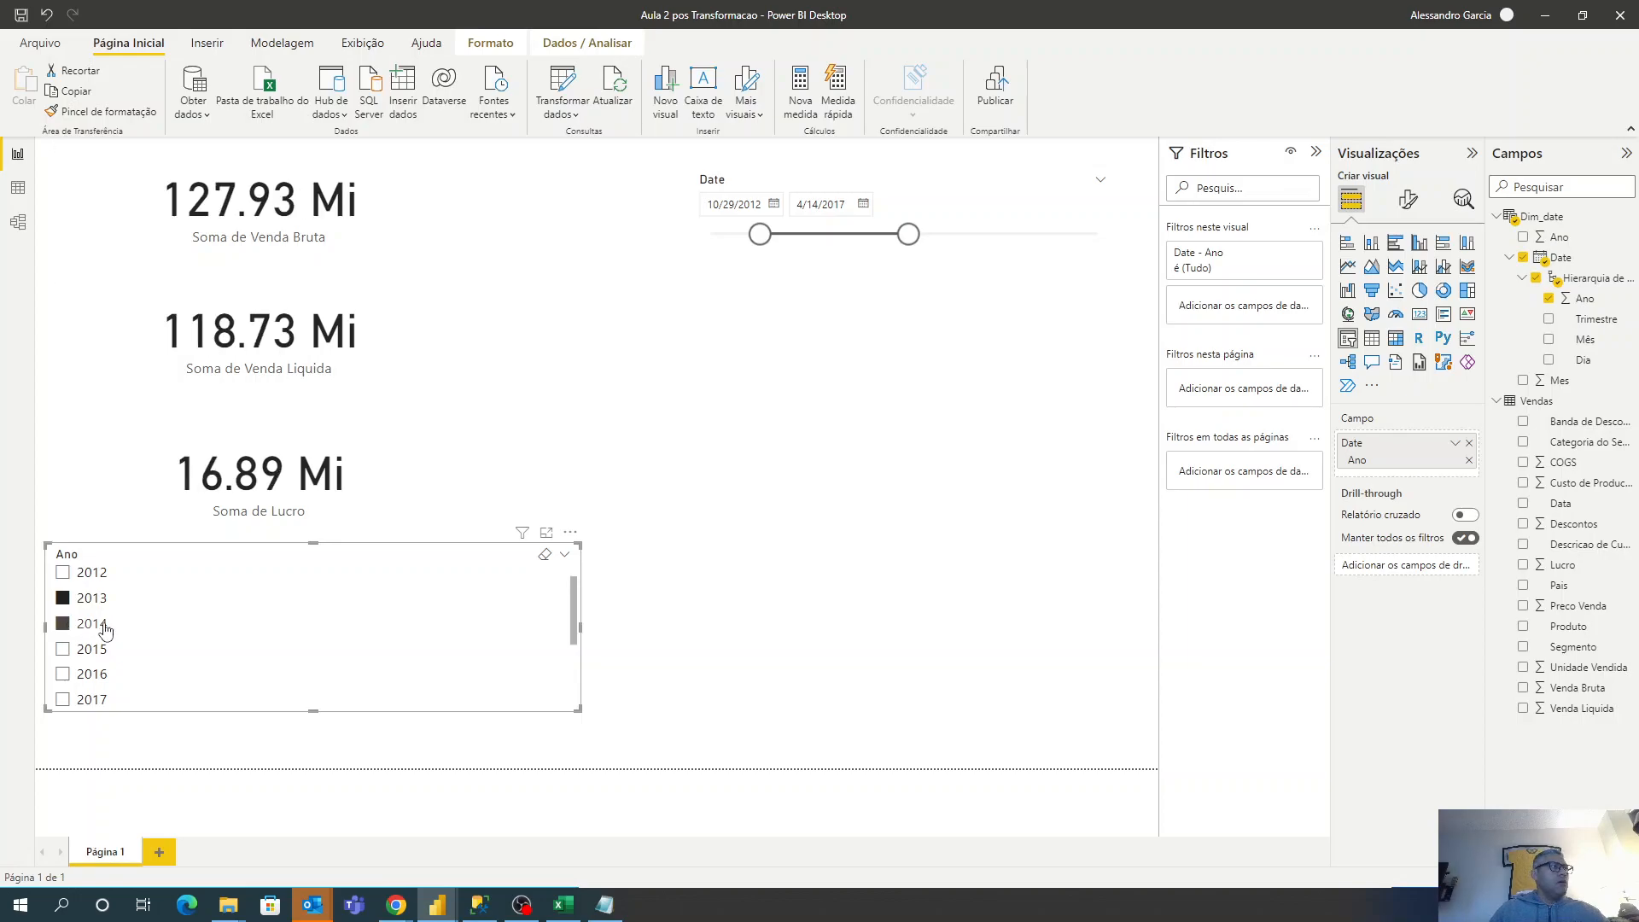
{"action": "left_click", "coordinate": [63, 624]}
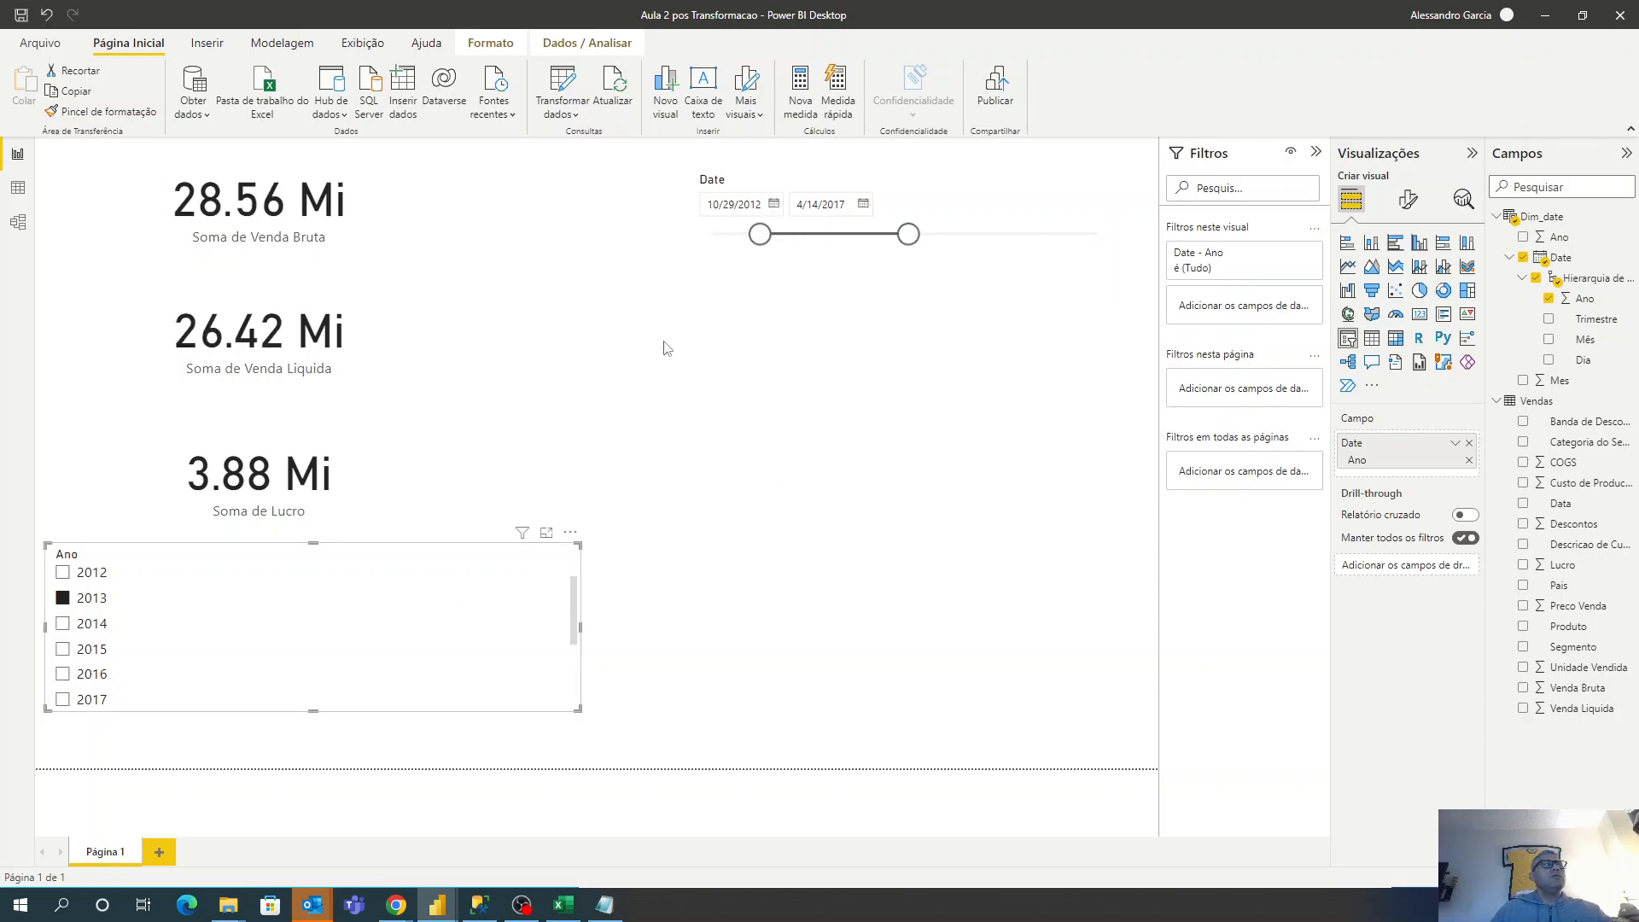
{"action": "left_click", "coordinate": [735, 524]}
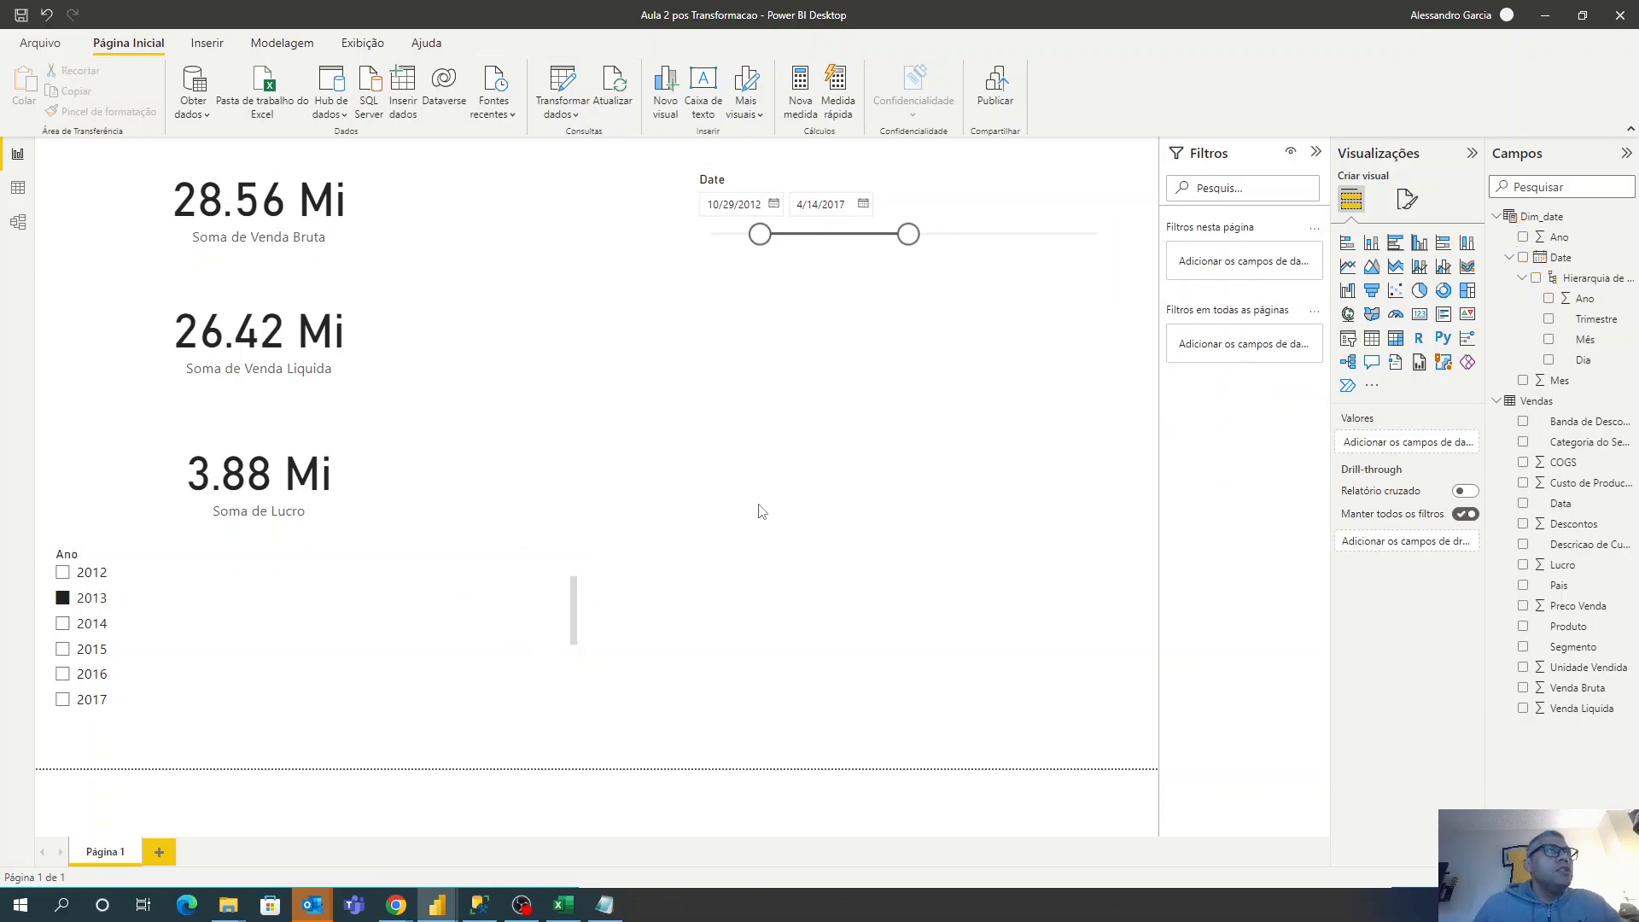